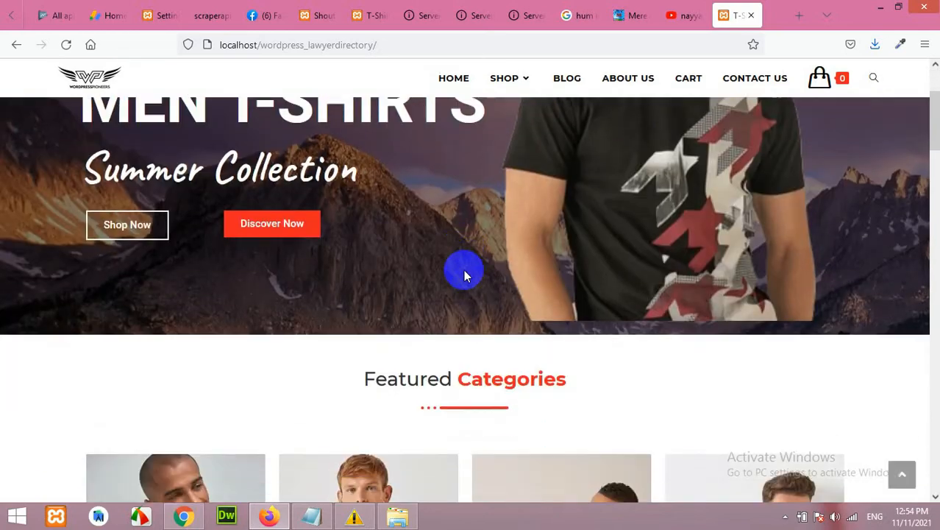
Step: Examine the demo T-shirt shop's homepage from the Men T-Shirts banner through the featured categories, partner logos and Top Interesting products
{"action": "scroll", "coordinate": [78, 326], "scroll_direction": "down", "scroll_amount": 10}
{"action": "scroll", "coordinate": [71, 334], "scroll_direction": "down", "scroll_amount": 10}
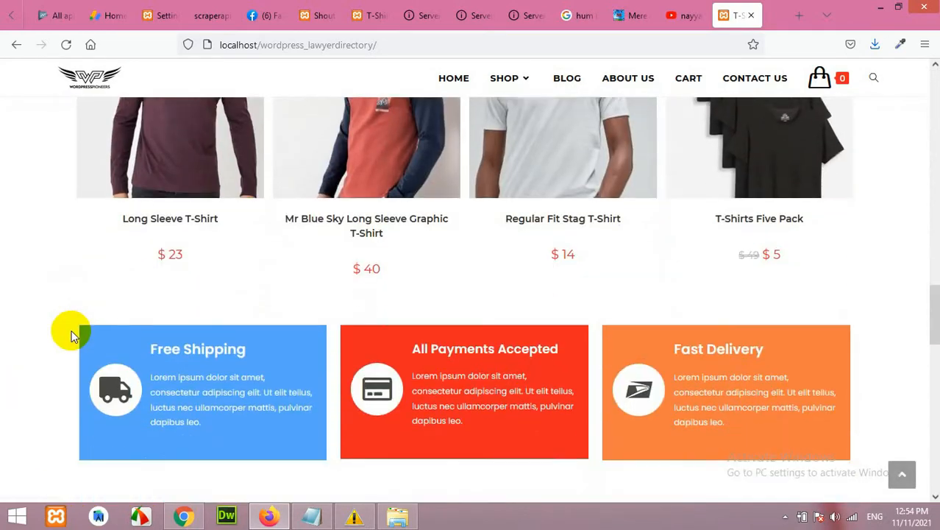
{"action": "scroll", "coordinate": [58, 334], "scroll_direction": "up", "scroll_amount": 20}
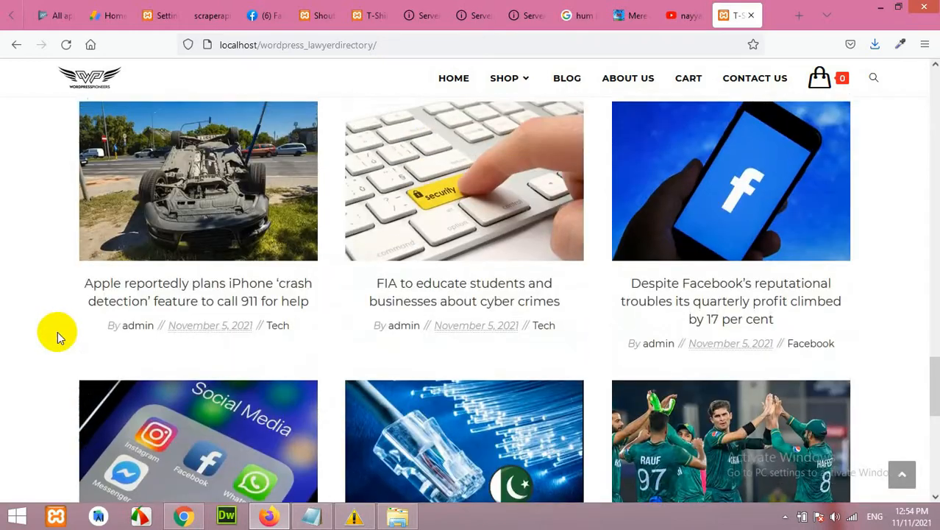
{"action": "scroll", "coordinate": [59, 337], "scroll_direction": "up", "scroll_amount": 1}
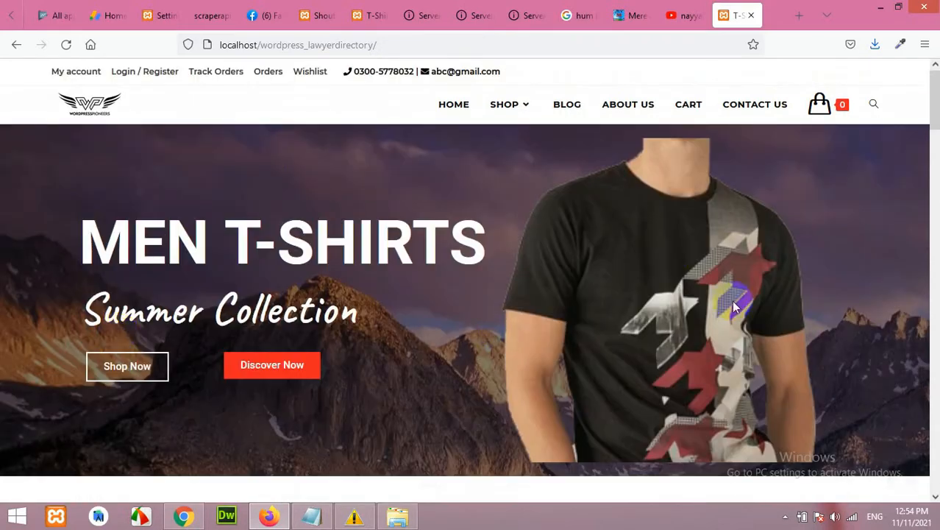
{"action": "scroll", "coordinate": [544, 319], "scroll_direction": "down", "scroll_amount": 6}
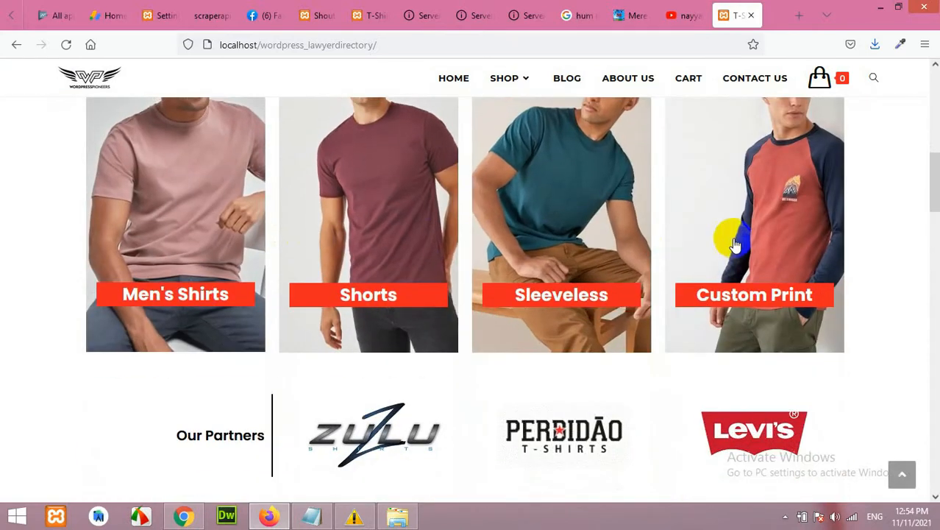
{"action": "scroll", "coordinate": [730, 245], "scroll_direction": "down", "scroll_amount": 2}
{"action": "scroll", "coordinate": [323, 224], "scroll_direction": "down", "scroll_amount": 2}
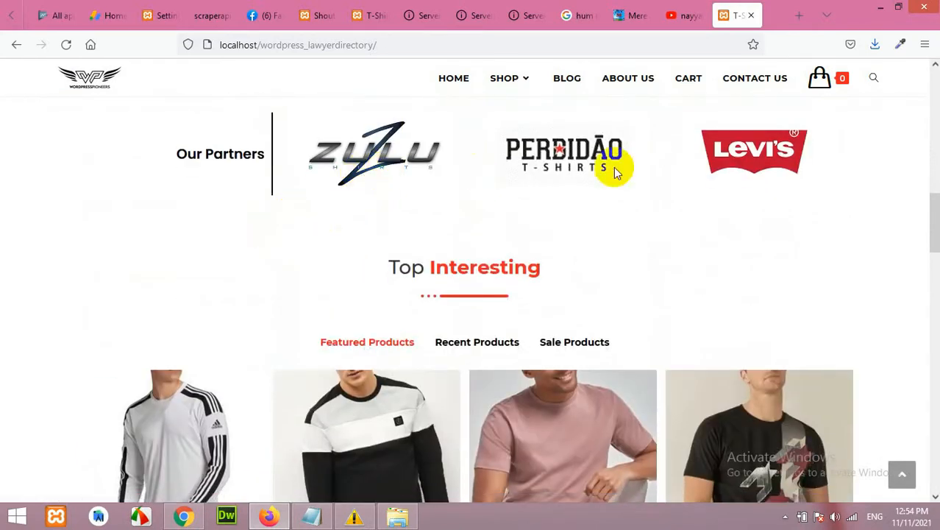
{"action": "scroll", "coordinate": [662, 206], "scroll_direction": "down", "scroll_amount": 3}
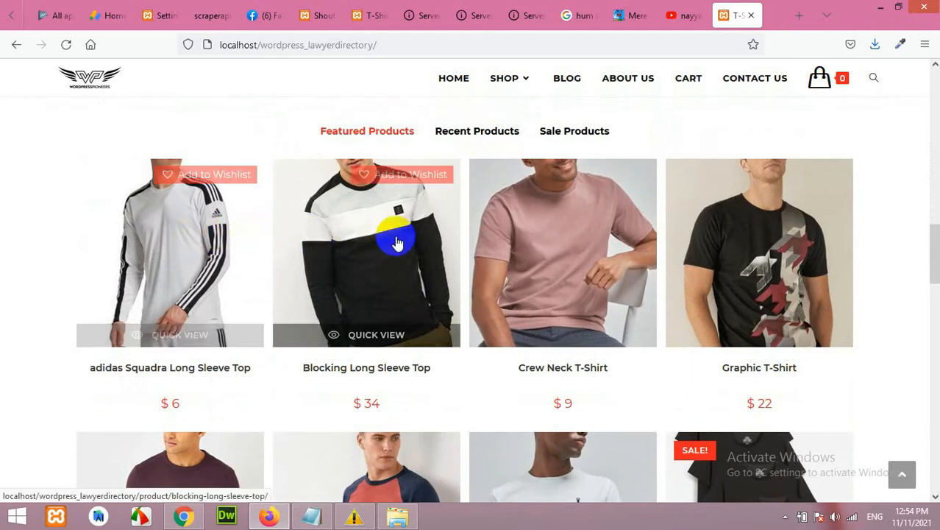
{"action": "scroll", "coordinate": [734, 250], "scroll_direction": "down", "scroll_amount": 4}
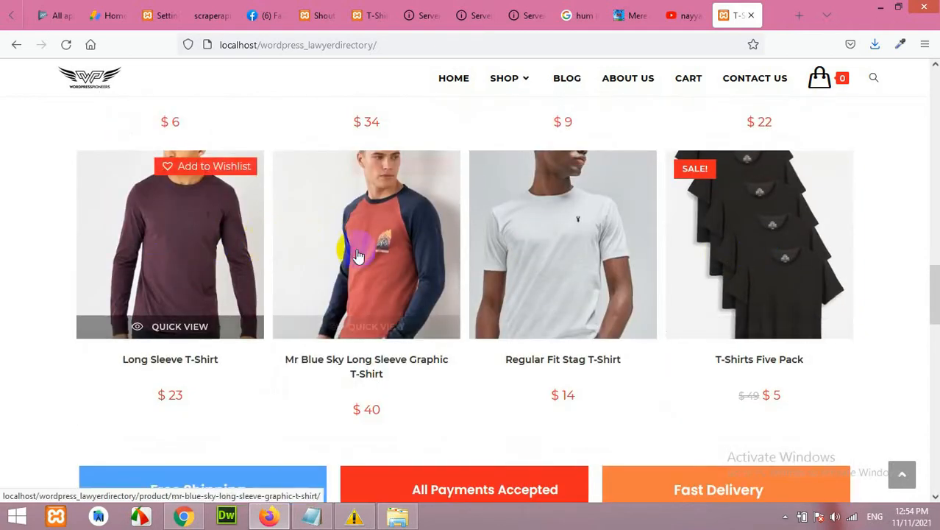
{"action": "scroll", "coordinate": [358, 255], "scroll_direction": "down", "scroll_amount": 2}
{"action": "scroll", "coordinate": [371, 228], "scroll_direction": "up", "scroll_amount": 7}
{"action": "scroll", "coordinate": [386, 215], "scroll_direction": "down", "scroll_amount": 1}
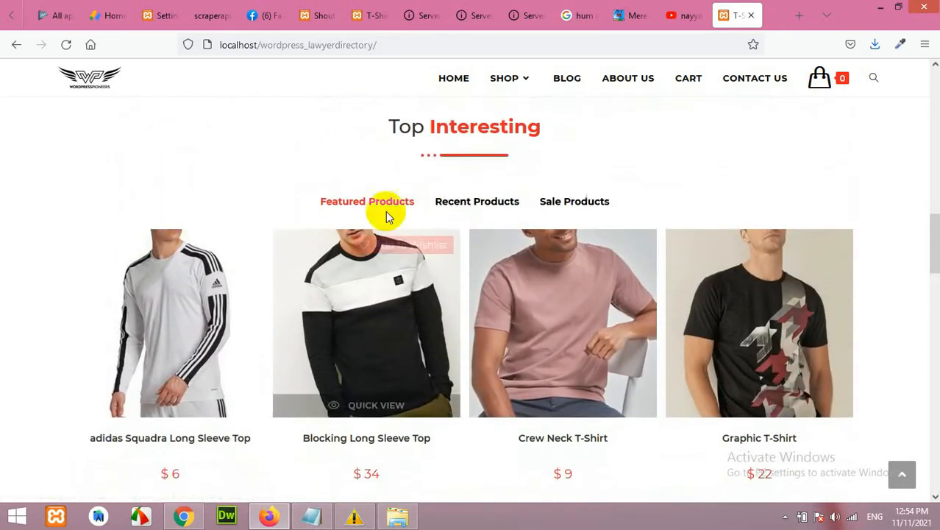
Step: View the recent products and the sale products in the Top Interesting section, and return to the featured products
{"action": "left_click", "coordinate": [453, 208]}
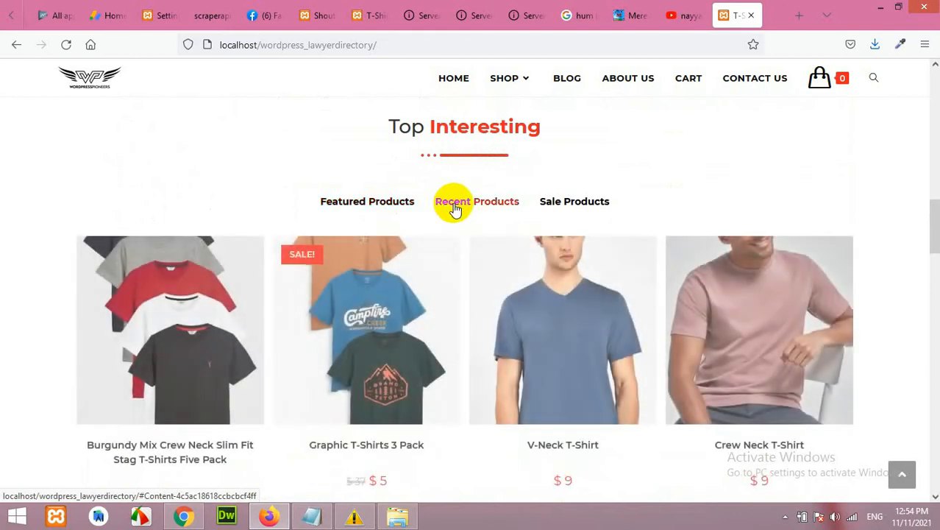
{"action": "scroll", "coordinate": [429, 261], "scroll_direction": "down", "scroll_amount": 3}
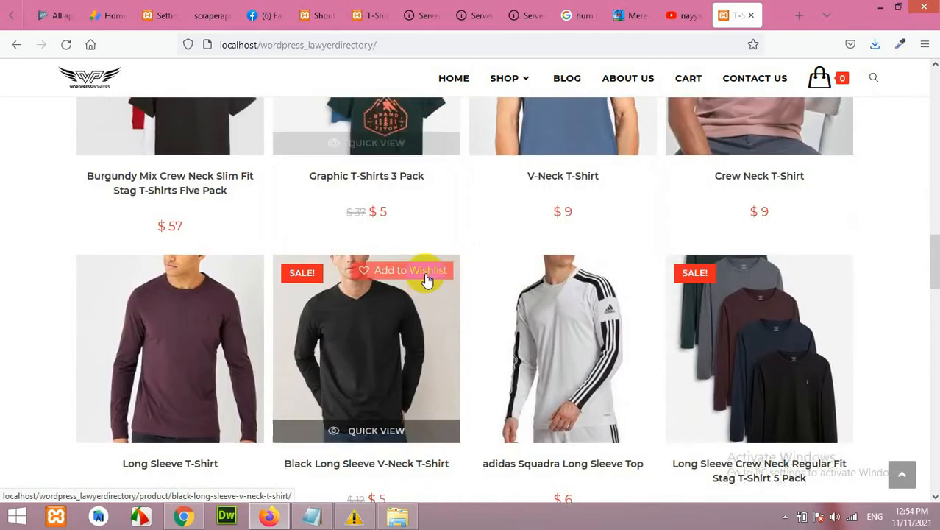
{"action": "scroll", "coordinate": [429, 276], "scroll_direction": "up", "scroll_amount": 2}
{"action": "left_click", "coordinate": [561, 206]}
{"action": "scroll", "coordinate": [483, 335], "scroll_direction": "down", "scroll_amount": 1}
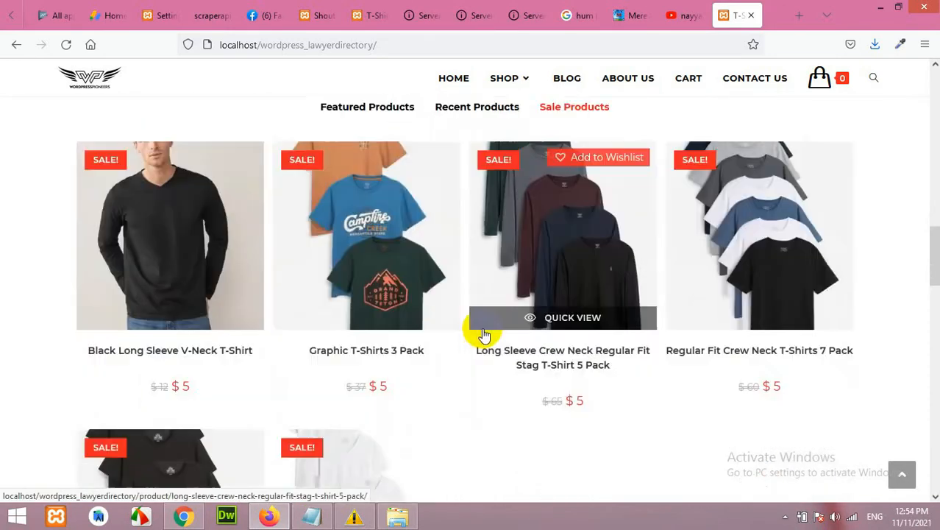
{"action": "scroll", "coordinate": [484, 335], "scroll_direction": "up", "scroll_amount": 1}
{"action": "left_click", "coordinate": [391, 205]}
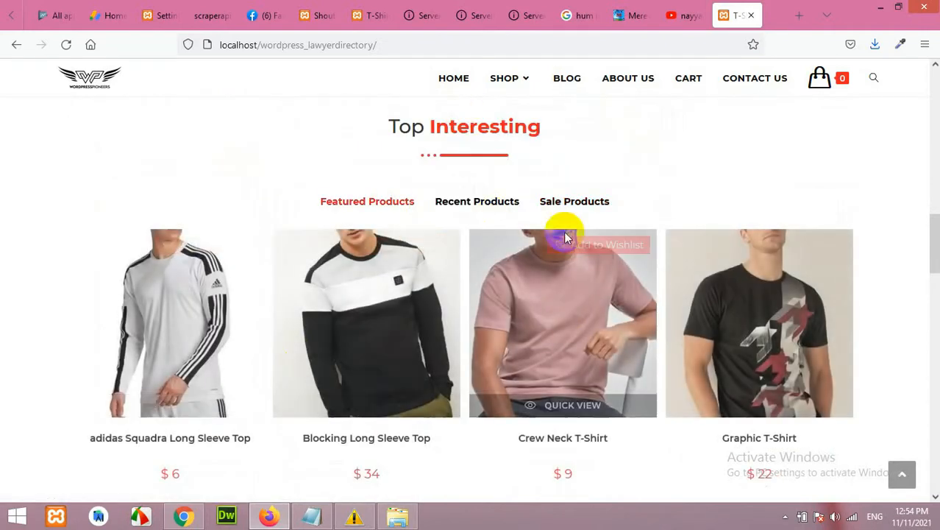
Step: Examine the rest of the homepage: the three service boxes, the Our News posts and the footer columns
{"action": "scroll", "coordinate": [563, 231], "scroll_direction": "down", "scroll_amount": 7}
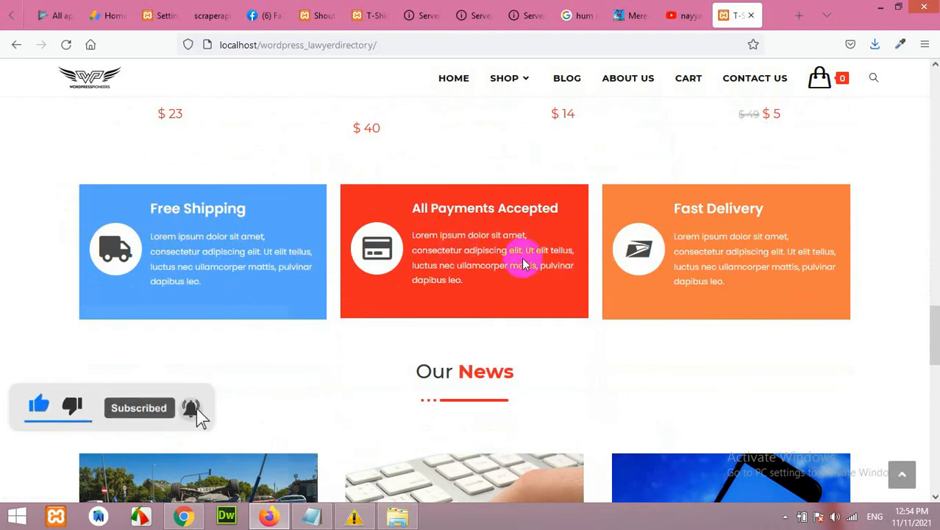
{"action": "scroll", "coordinate": [515, 251], "scroll_direction": "down", "scroll_amount": 3}
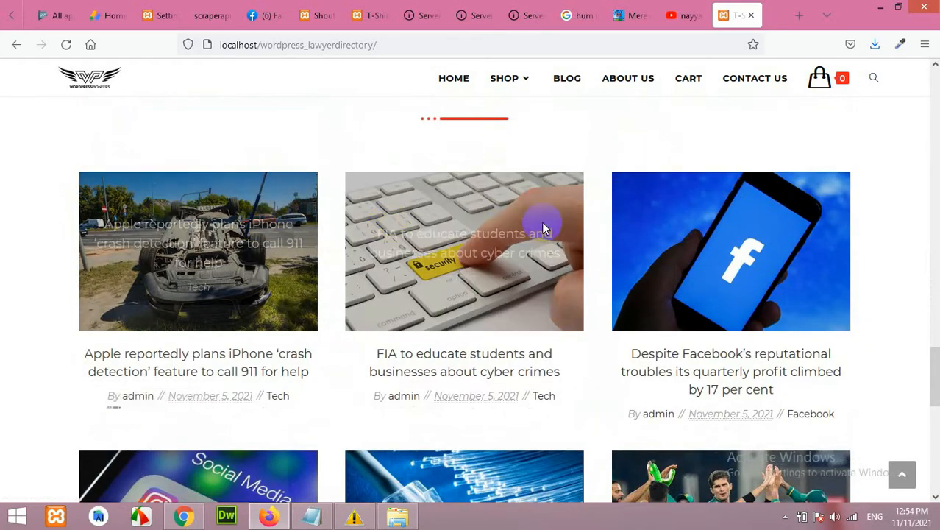
{"action": "scroll", "coordinate": [544, 228], "scroll_direction": "up", "scroll_amount": 1}
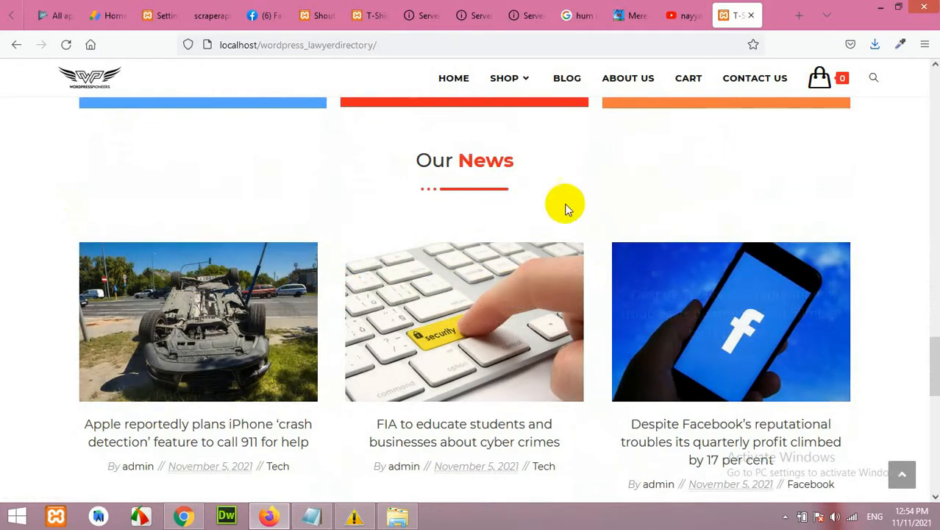
{"action": "scroll", "coordinate": [330, 319], "scroll_direction": "down", "scroll_amount": 1}
{"action": "scroll", "coordinate": [326, 244], "scroll_direction": "up", "scroll_amount": 2}
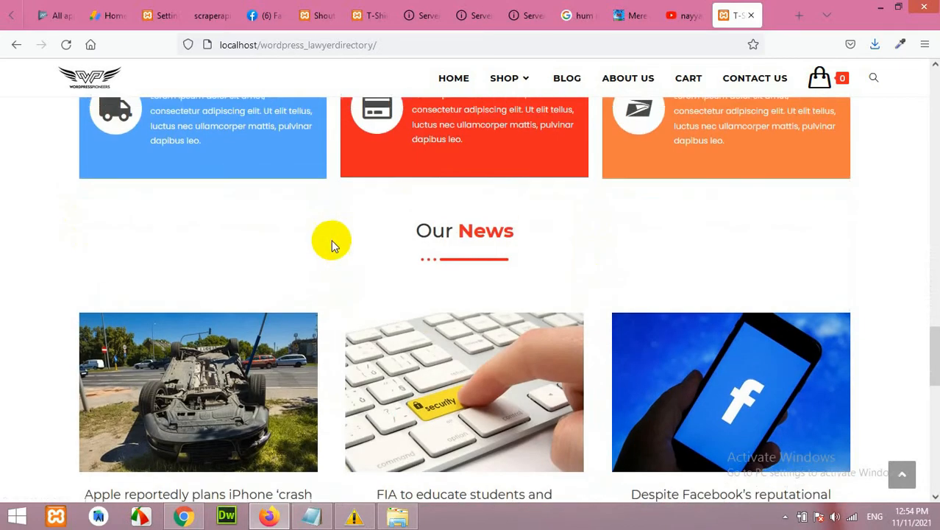
{"action": "scroll", "coordinate": [147, 258], "scroll_direction": "down", "scroll_amount": 10}
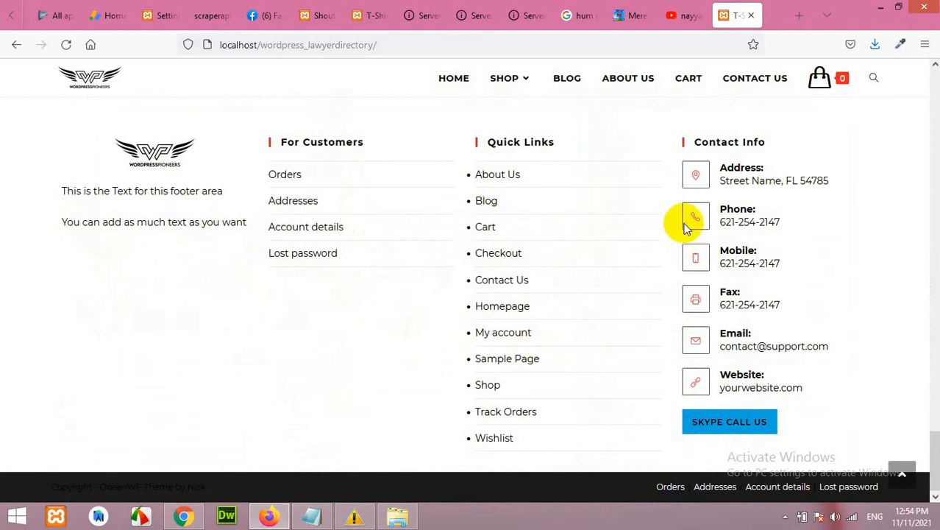
{"action": "scroll", "coordinate": [441, 331], "scroll_direction": "up", "scroll_amount": 5}
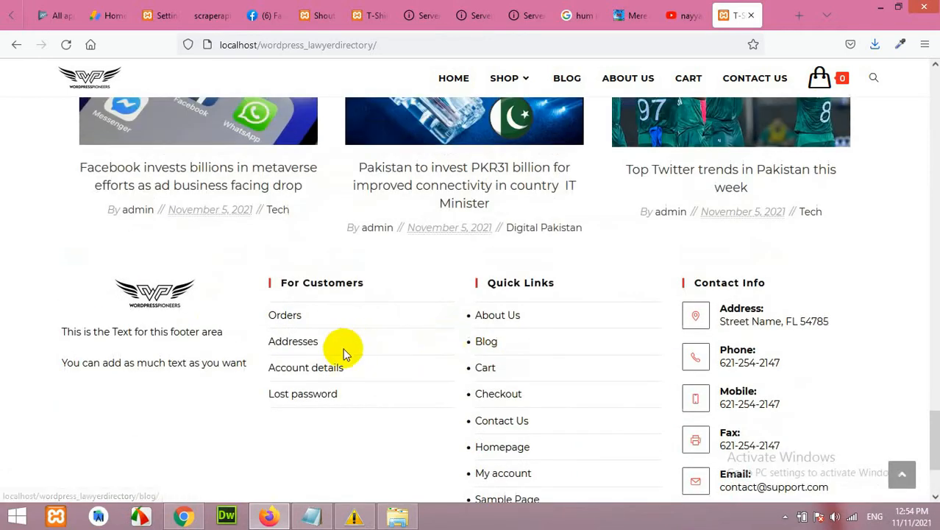
{"action": "scroll", "coordinate": [211, 415], "scroll_direction": "down", "scroll_amount": 3}
{"action": "scroll", "coordinate": [563, 368], "scroll_direction": "down", "scroll_amount": 3}
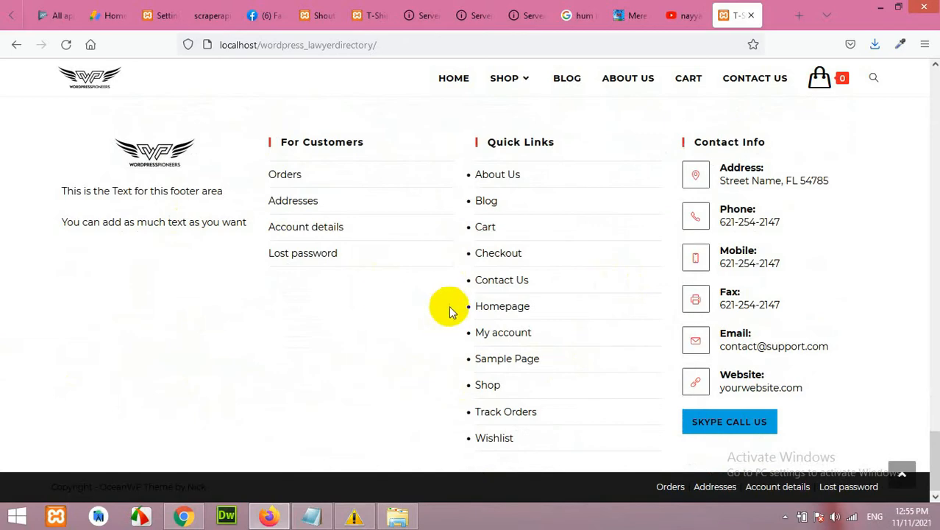
{"action": "scroll", "coordinate": [367, 340], "scroll_direction": "up", "scroll_amount": 3}
{"action": "scroll", "coordinate": [21, 374], "scroll_direction": "up", "scroll_amount": 15}
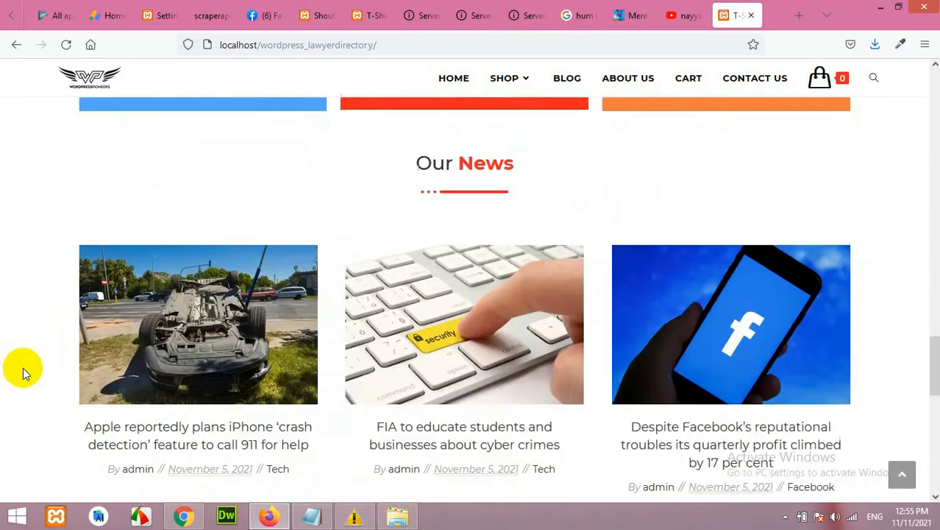
{"action": "scroll", "coordinate": [333, 312], "scroll_direction": "up", "scroll_amount": 15}
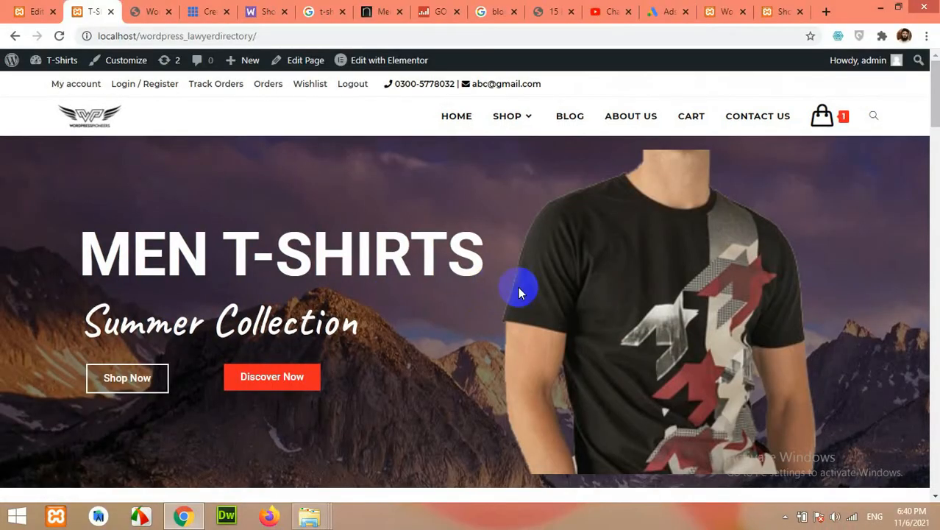
Step: Open the editor for a new page on the ShoutUsersDemo site and close the WooCommerce settings page
{"action": "left_click", "coordinate": [724, 11]}
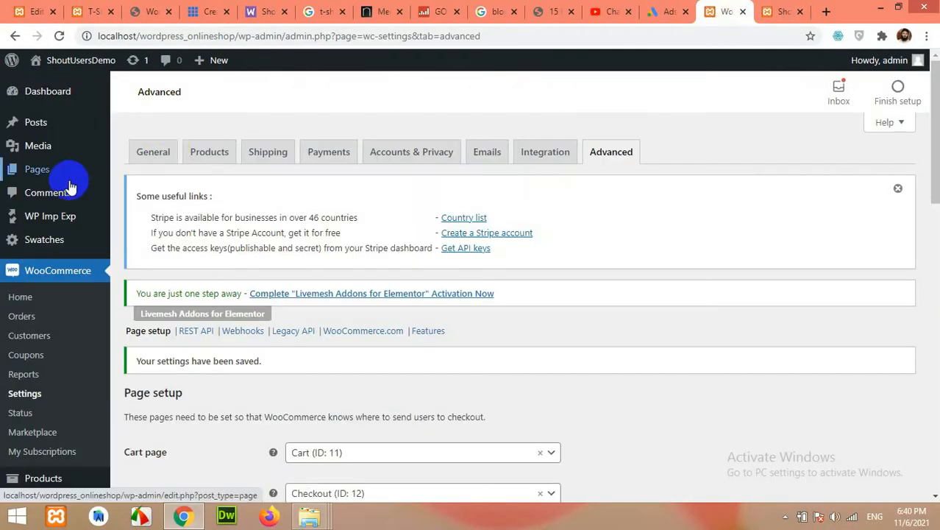
{"action": "mouse_move", "coordinate": [30, 170]}
{"action": "right_click", "coordinate": [141, 194]}
{"action": "left_click", "coordinate": [143, 197]}
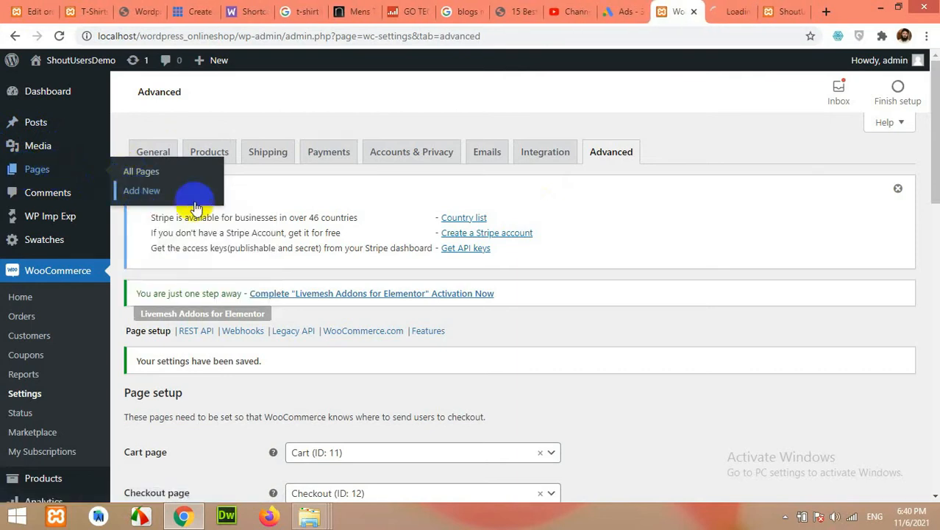
{"action": "left_click", "coordinate": [693, 13]}
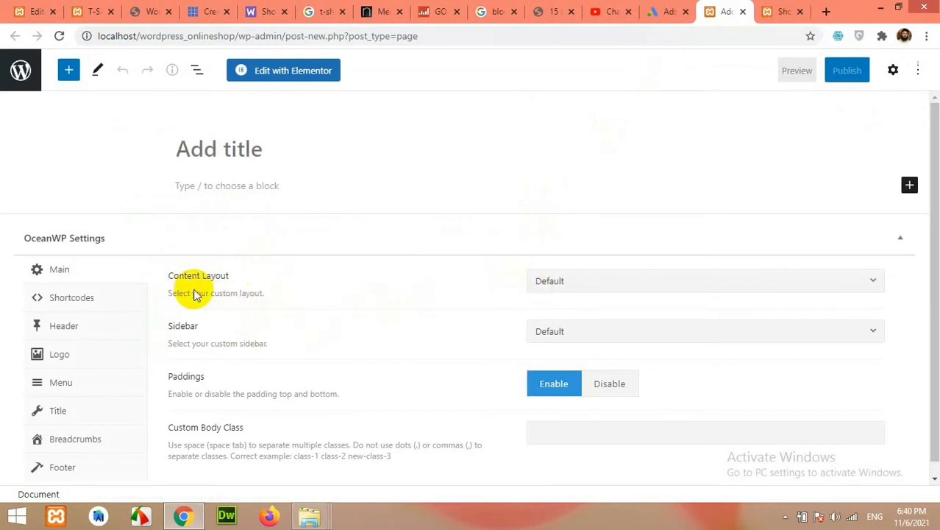
Step: Set the new page's content layout to Full Width and disable the display of its page title
{"action": "left_click", "coordinate": [589, 287]}
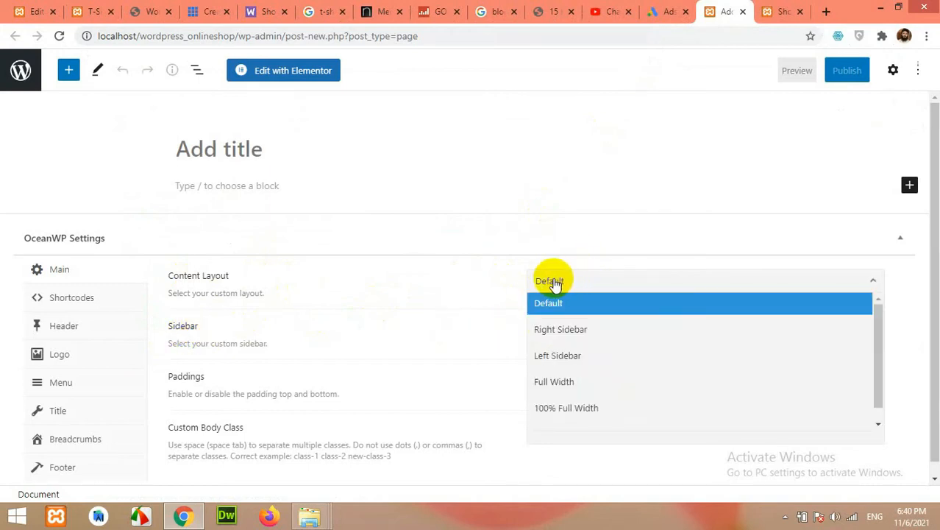
{"action": "left_click", "coordinate": [552, 382]}
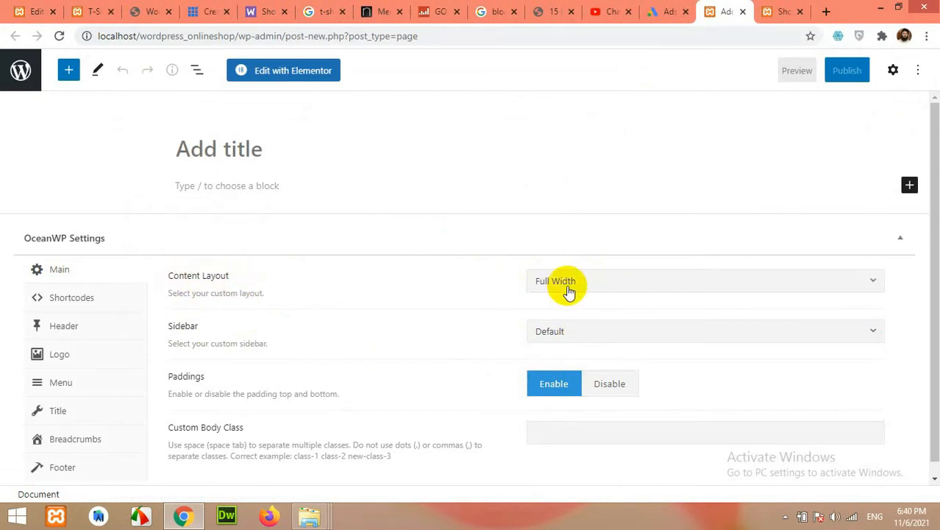
{"action": "left_click", "coordinate": [64, 414]}
{"action": "left_click", "coordinate": [669, 285]}
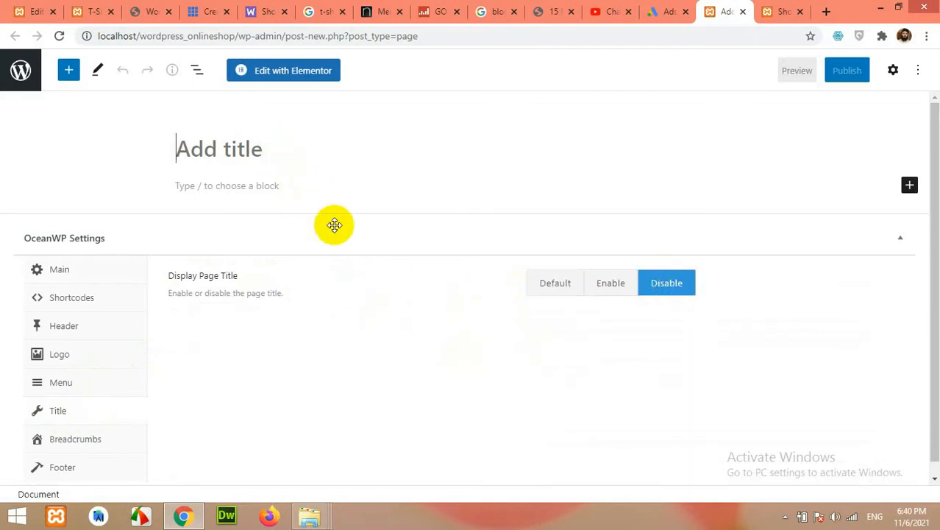
Step: Title the page Home and publish it
{"action": "type", "text": "Home"}
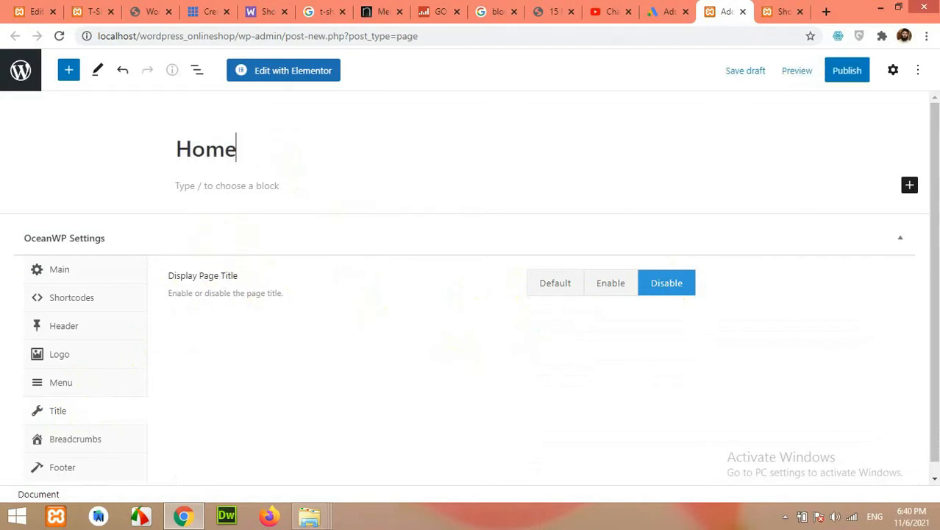
{"action": "left_click", "coordinate": [847, 73]}
{"action": "left_click", "coordinate": [829, 74]}
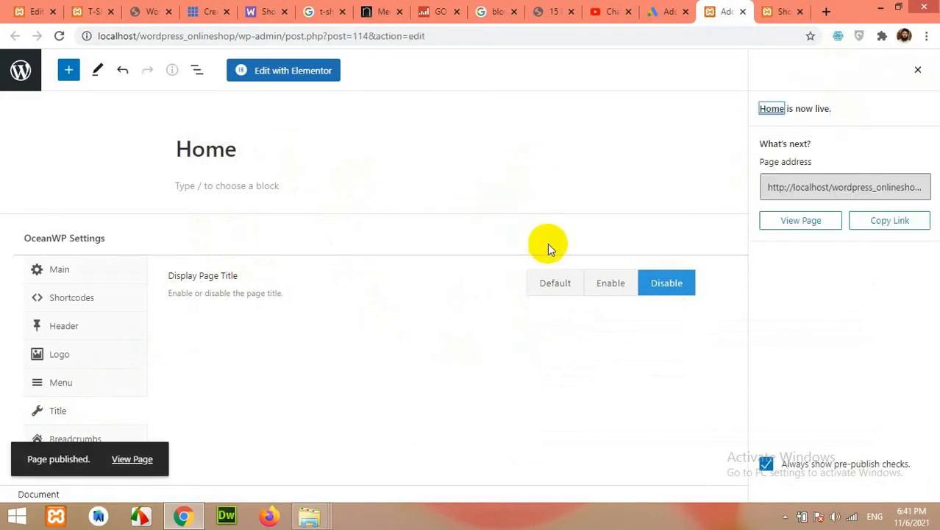
Step: Leave the page editor and open the site's Reading settings
{"action": "left_click", "coordinate": [19, 69]}
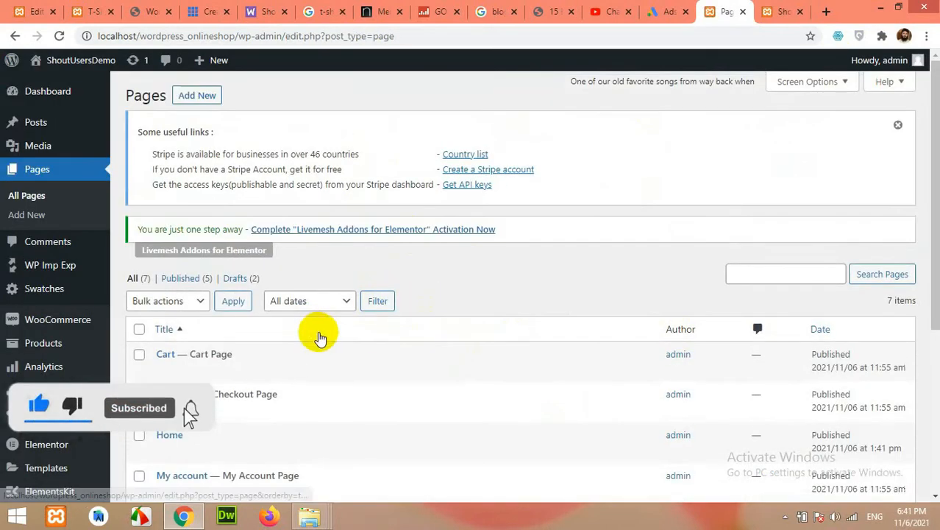
{"action": "scroll", "coordinate": [315, 329], "scroll_direction": "down", "scroll_amount": 4}
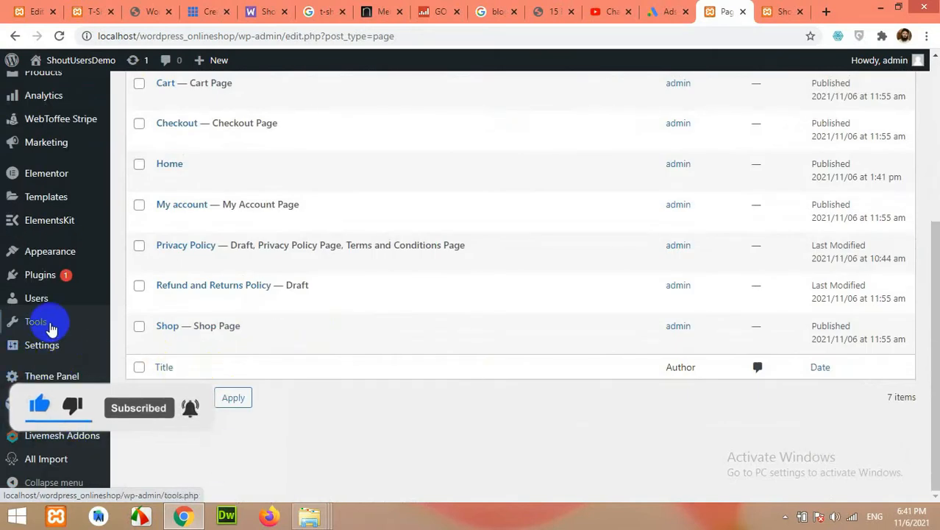
{"action": "mouse_move", "coordinate": [42, 347]}
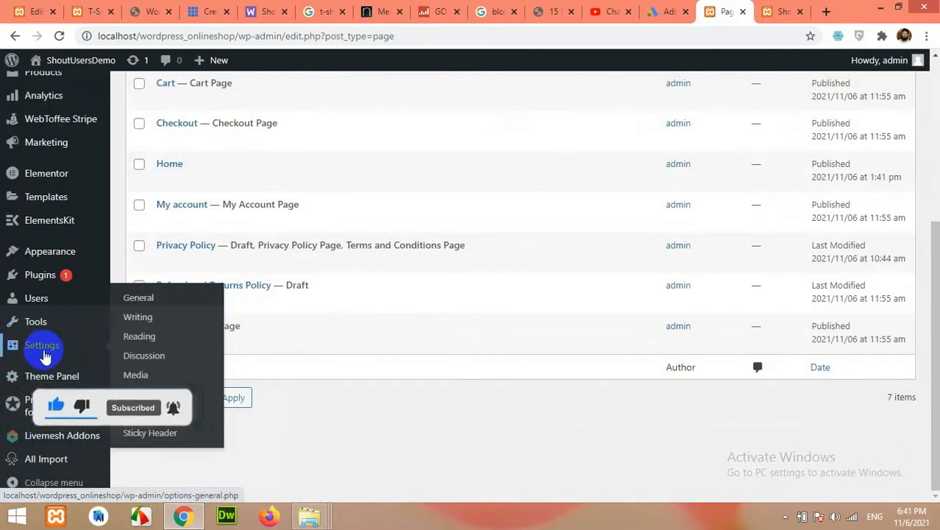
{"action": "left_click", "coordinate": [139, 336]}
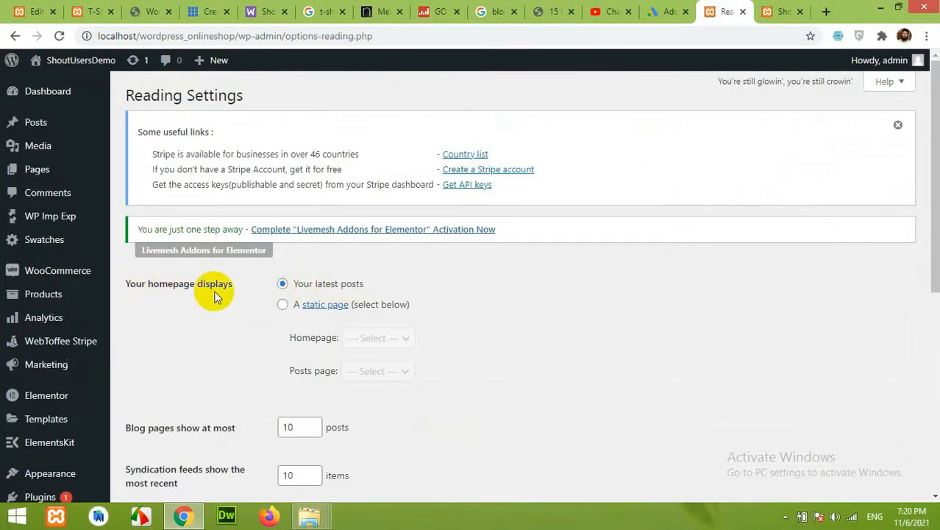
Step: Make the homepage display a static page, choose Home as that page, and save the reading settings
{"action": "left_click", "coordinate": [284, 307]}
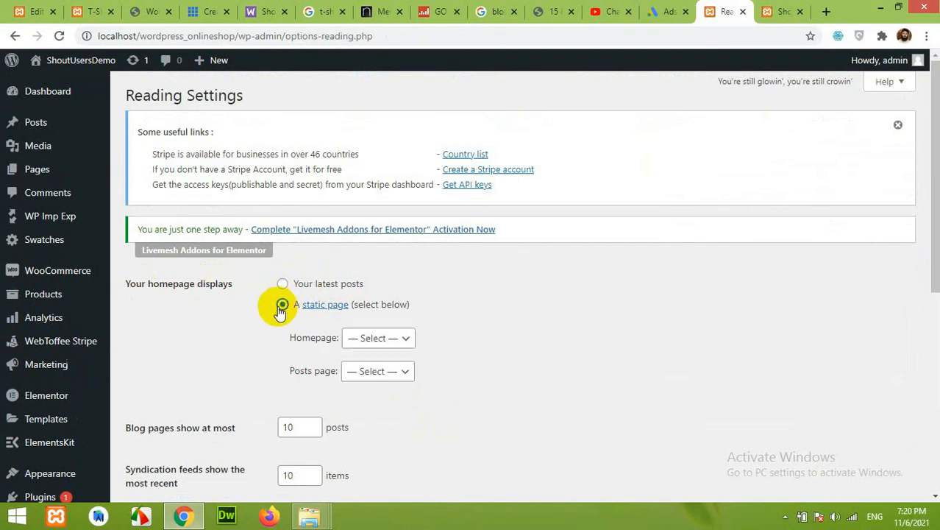
{"action": "left_click", "coordinate": [368, 338]}
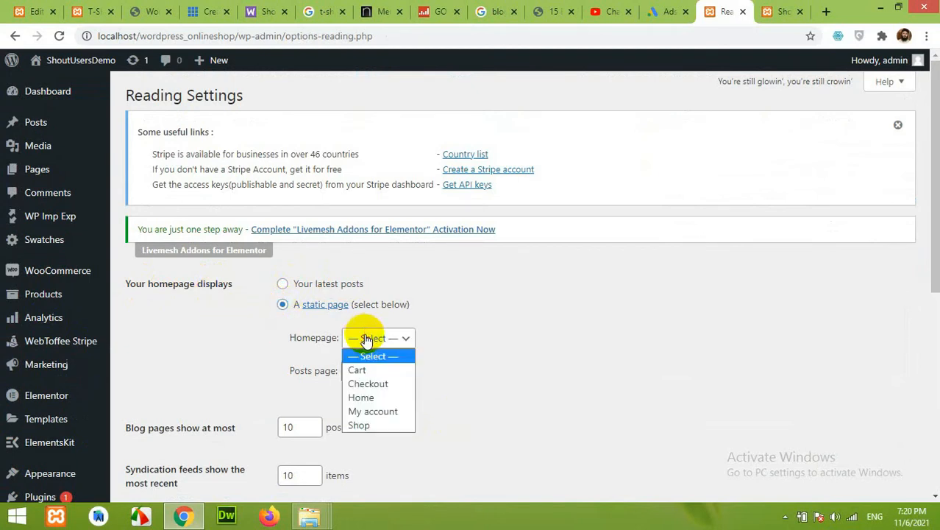
{"action": "left_click", "coordinate": [362, 400]}
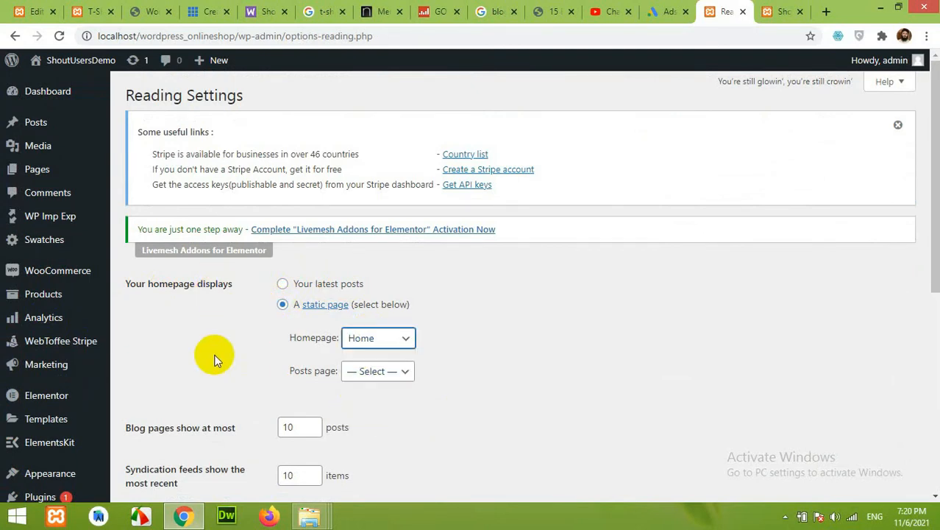
{"action": "scroll", "coordinate": [211, 343], "scroll_direction": "down", "scroll_amount": 5}
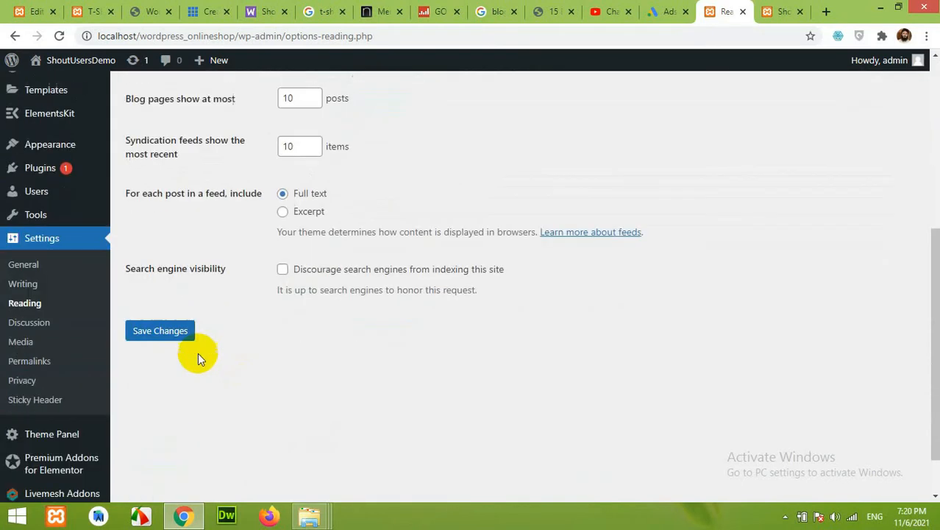
{"action": "left_click", "coordinate": [175, 318]}
{"action": "scroll", "coordinate": [466, 399], "scroll_direction": "up", "scroll_amount": 3}
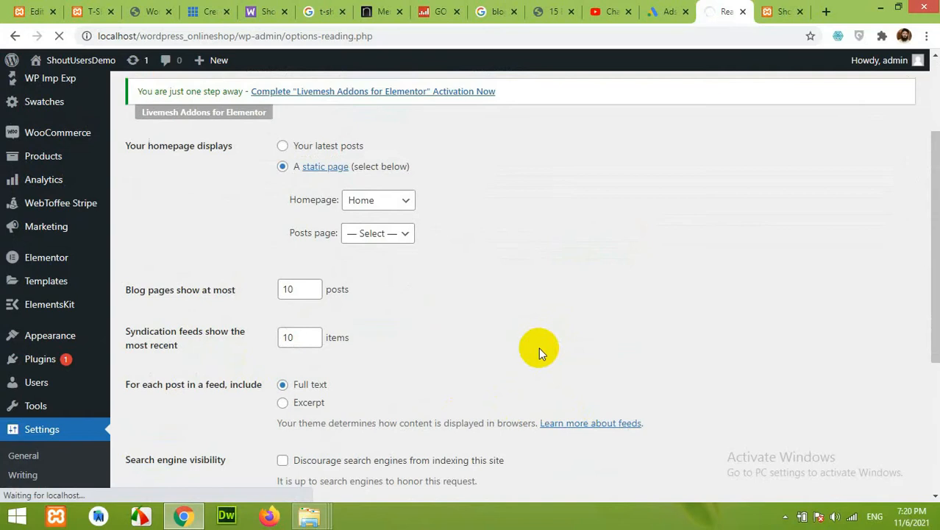
{"action": "scroll", "coordinate": [534, 343], "scroll_direction": "up", "scroll_amount": 2}
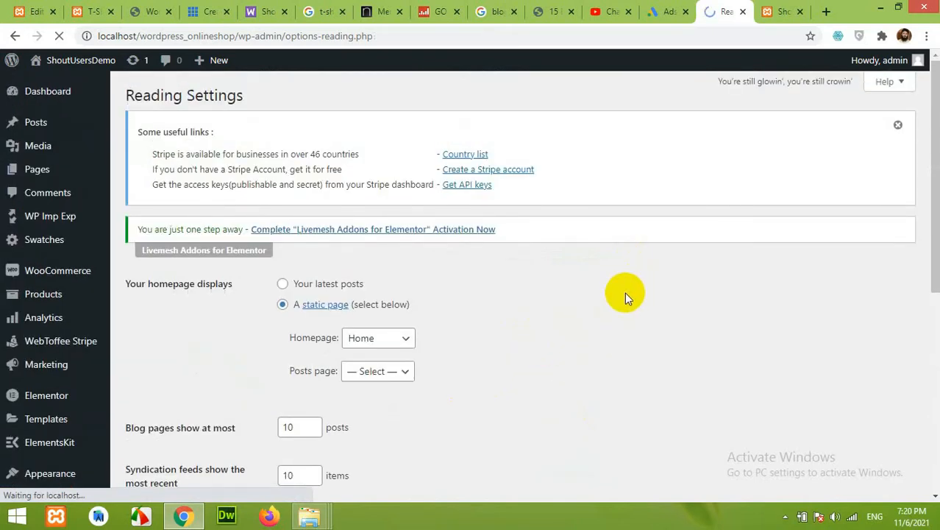
Step: Reload the ShoutUsersDemo front end to check the new static homepage, and return to the Reading settings
{"action": "left_click", "coordinate": [780, 11]}
{"action": "left_click", "coordinate": [58, 37]}
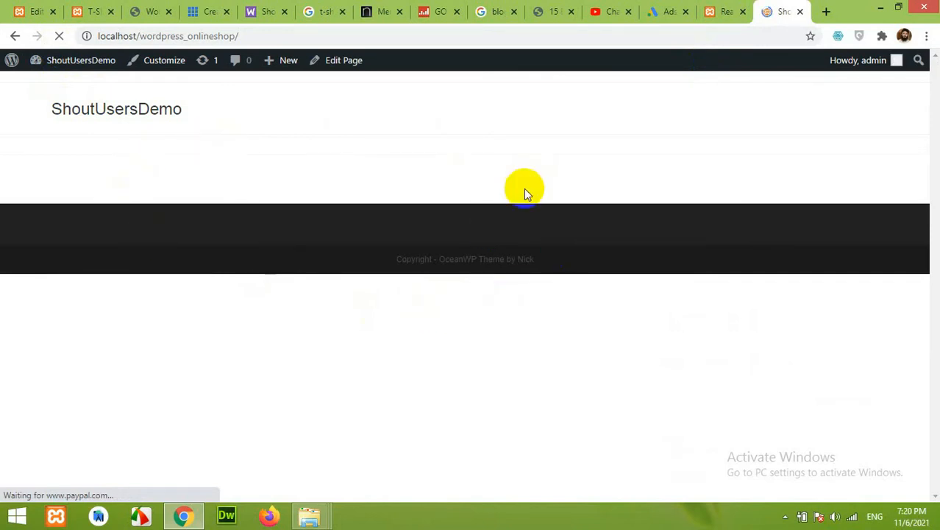
{"action": "left_click", "coordinate": [723, 9]}
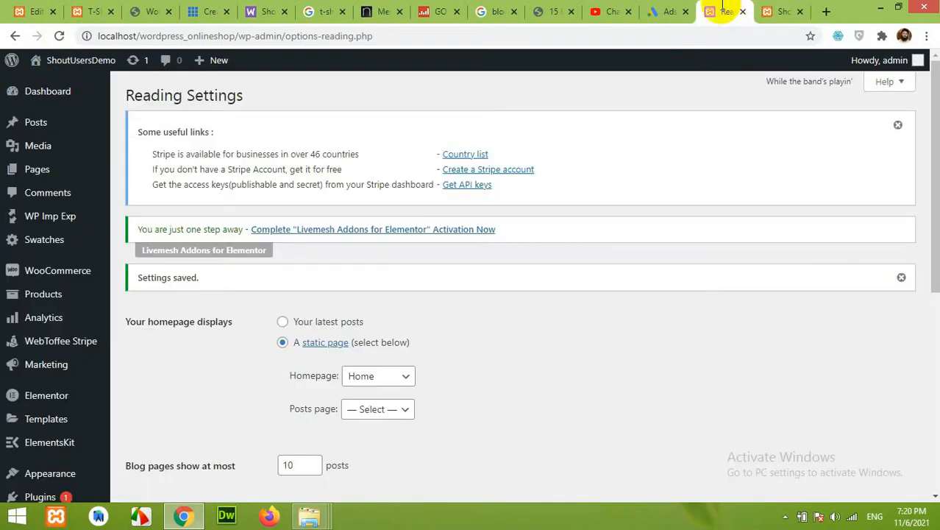
Step: Open the Home page's editor from the pages list in a new browser tab and start editing it with Elementor
{"action": "left_click", "coordinate": [40, 171]}
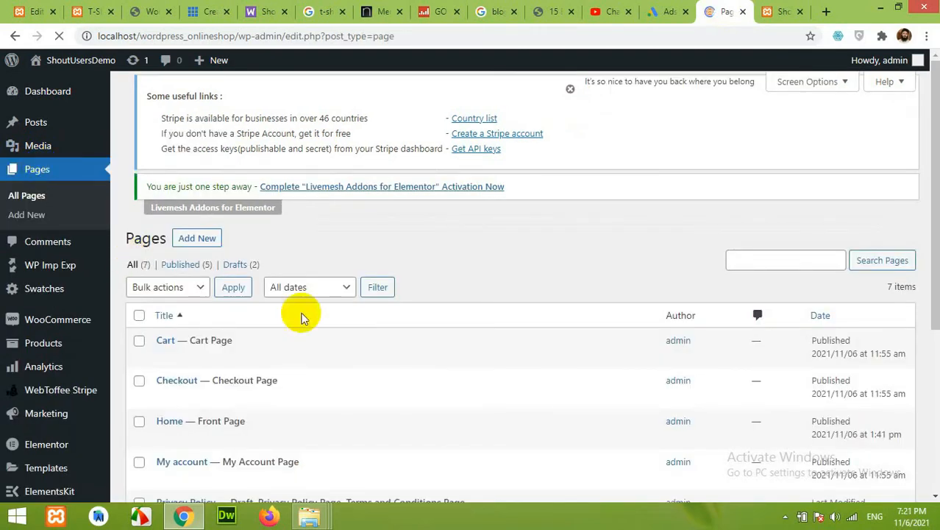
{"action": "scroll", "coordinate": [298, 320], "scroll_direction": "down", "scroll_amount": 3}
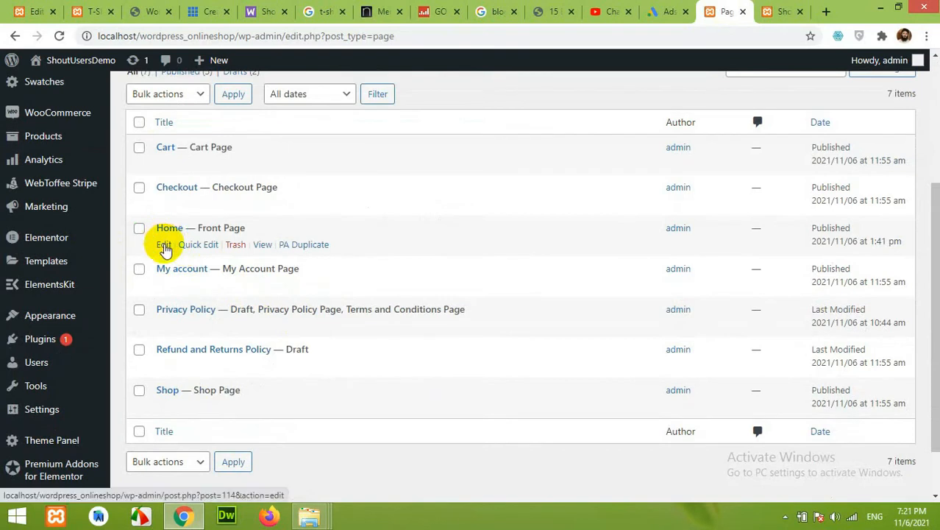
{"action": "right_click", "coordinate": [165, 249]}
{"action": "left_click", "coordinate": [181, 254]}
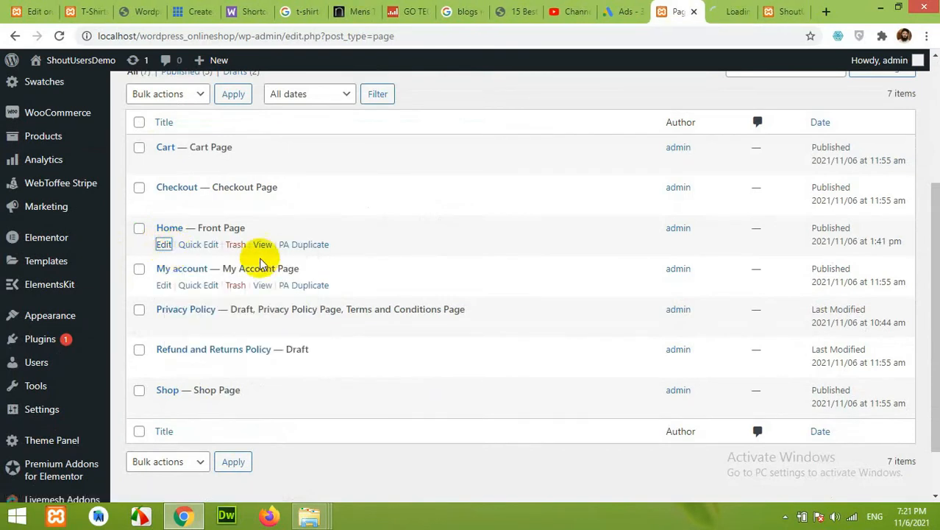
{"action": "left_click", "coordinate": [722, 9]}
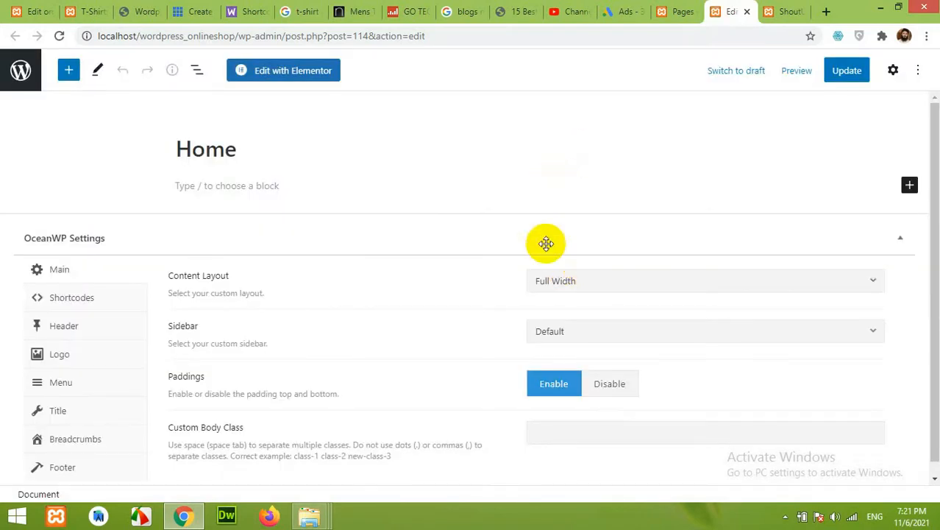
{"action": "left_click", "coordinate": [293, 74]}
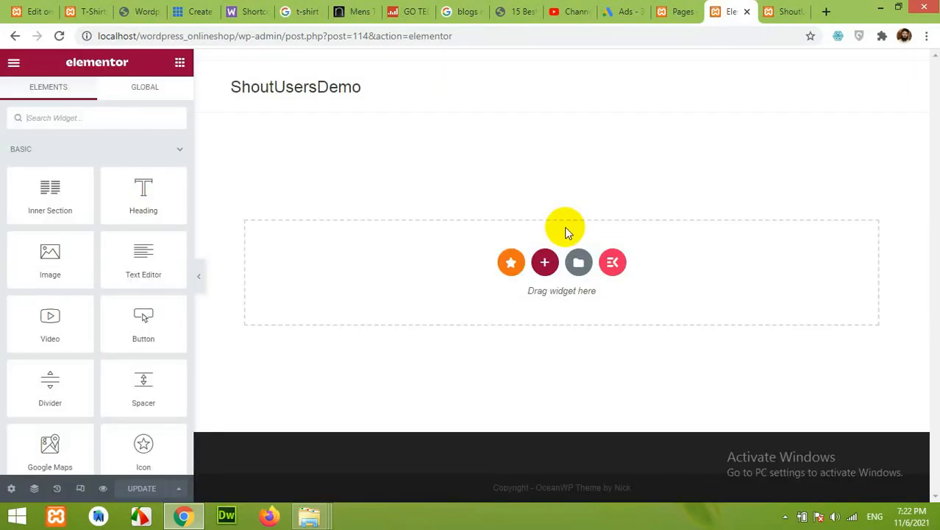
Step: Add a single-column section to the Home page and place a two-column Inner Section inside it, checking the demo's hero banner for reference
{"action": "left_click", "coordinate": [545, 265]}
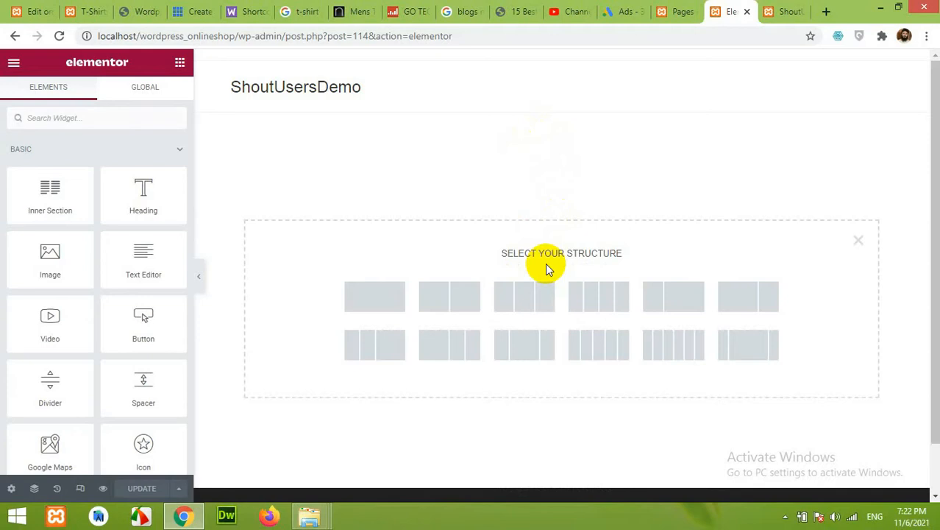
{"action": "left_click", "coordinate": [376, 302]}
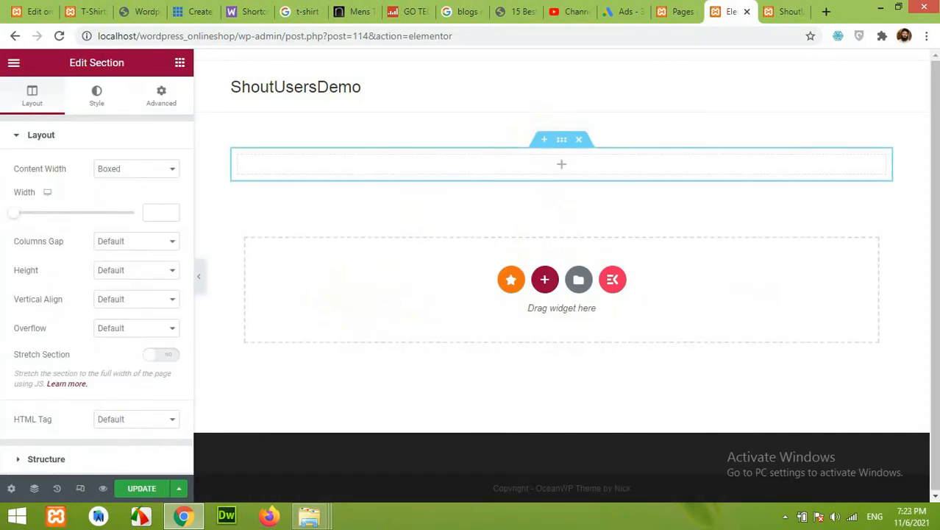
{"action": "left_click", "coordinate": [98, 8]}
{"action": "left_click", "coordinate": [426, 210]}
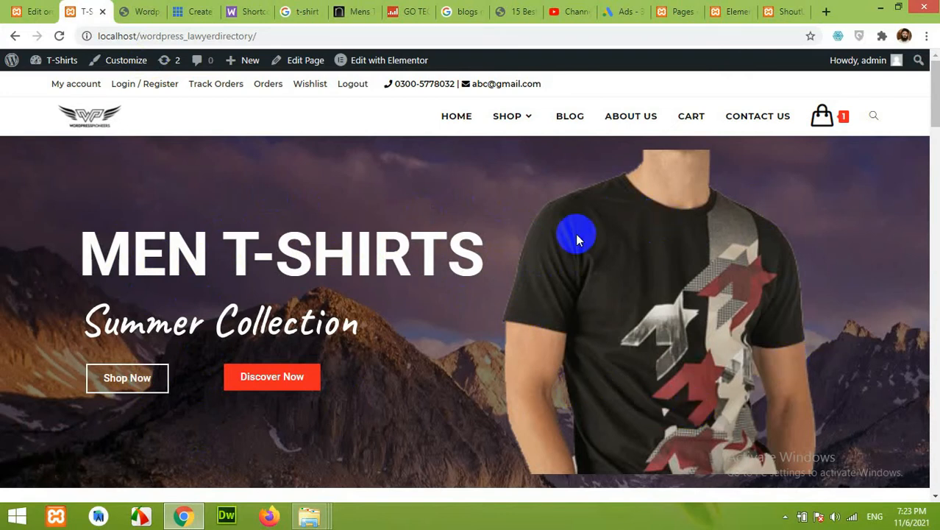
{"action": "left_click", "coordinate": [737, 7]}
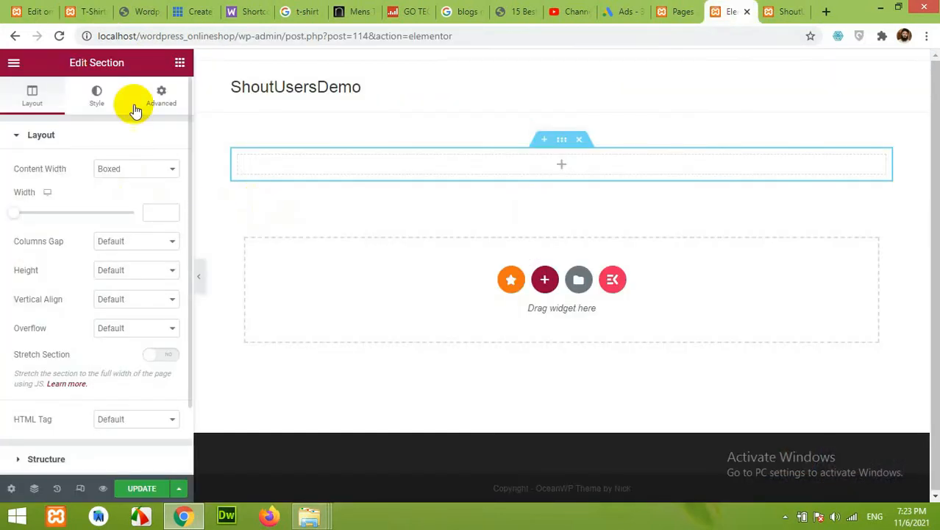
{"action": "left_click", "coordinate": [178, 64]}
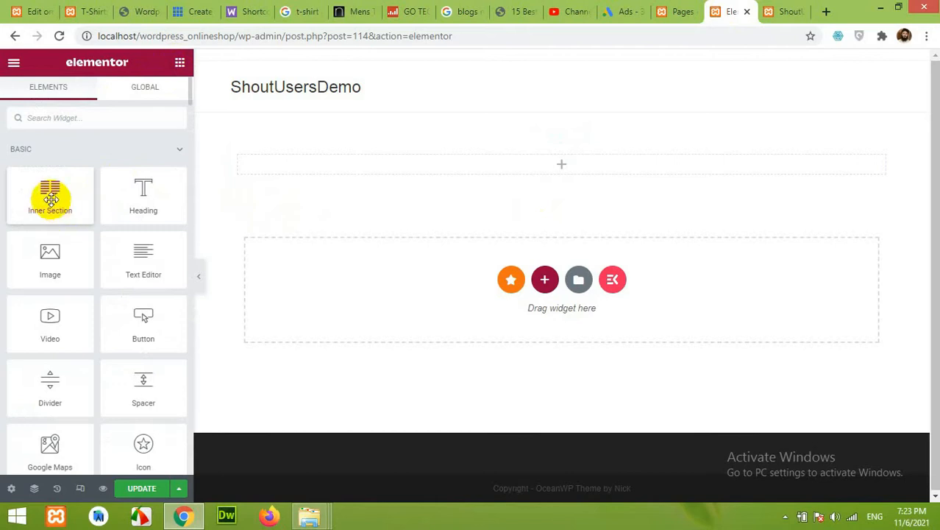
{"action": "left_click_drag", "start_coordinate": [44, 193], "coordinate": [562, 167]}
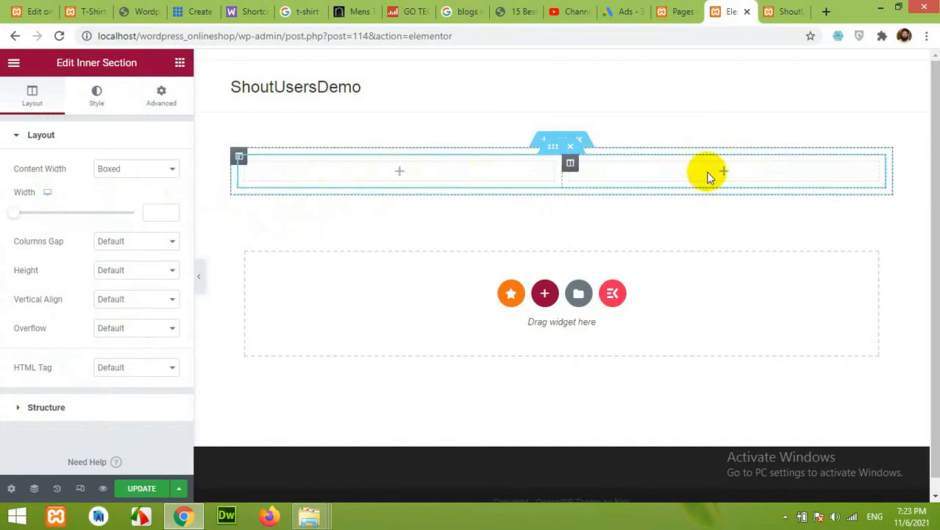
Step: Give the outer section a Classic background and upload background.jpg as its background image
{"action": "left_click", "coordinate": [562, 140]}
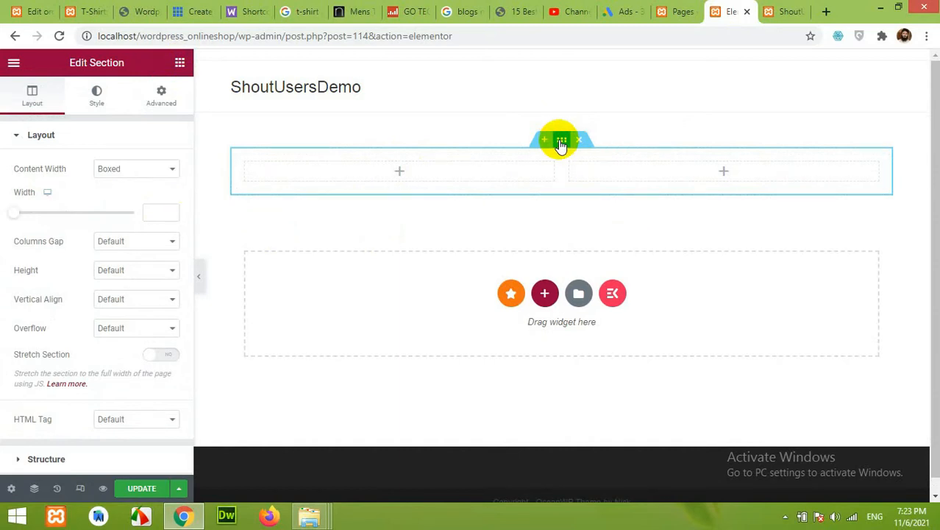
{"action": "left_click", "coordinate": [90, 96]}
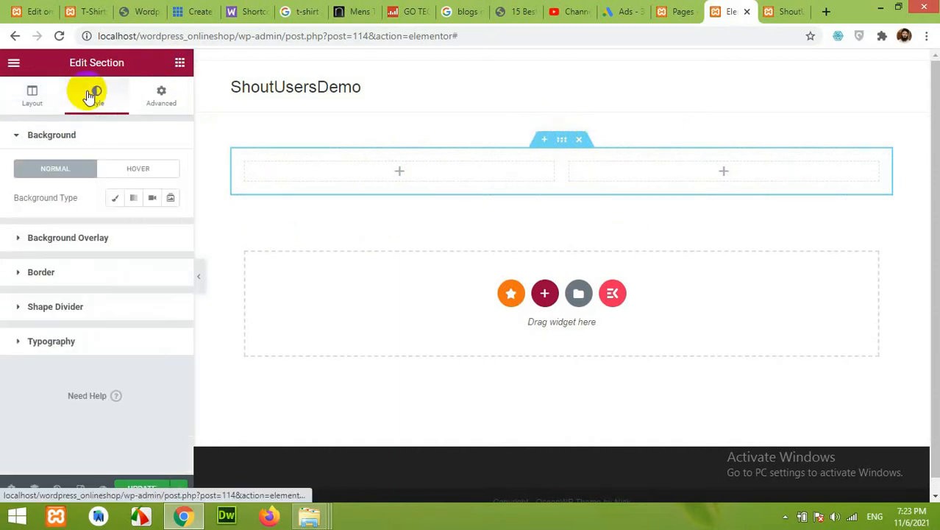
{"action": "left_click", "coordinate": [115, 200]}
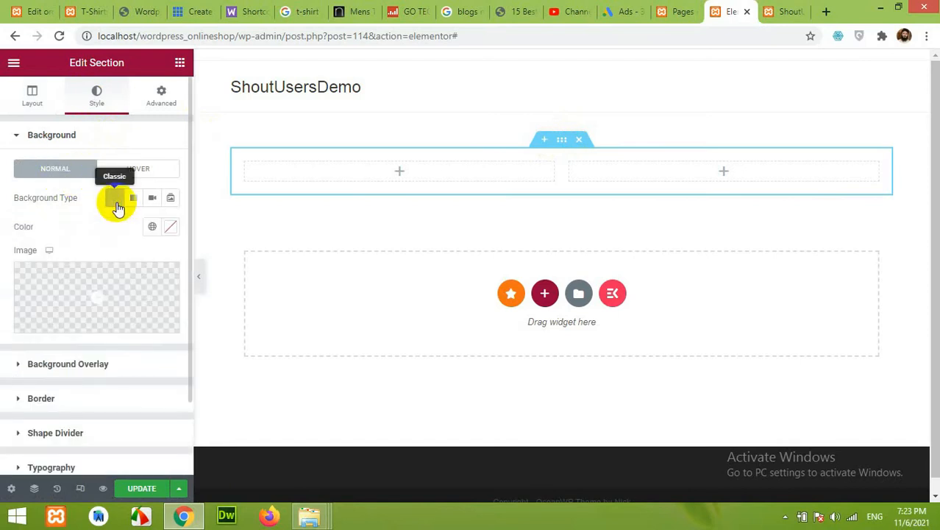
{"action": "left_click", "coordinate": [87, 295]}
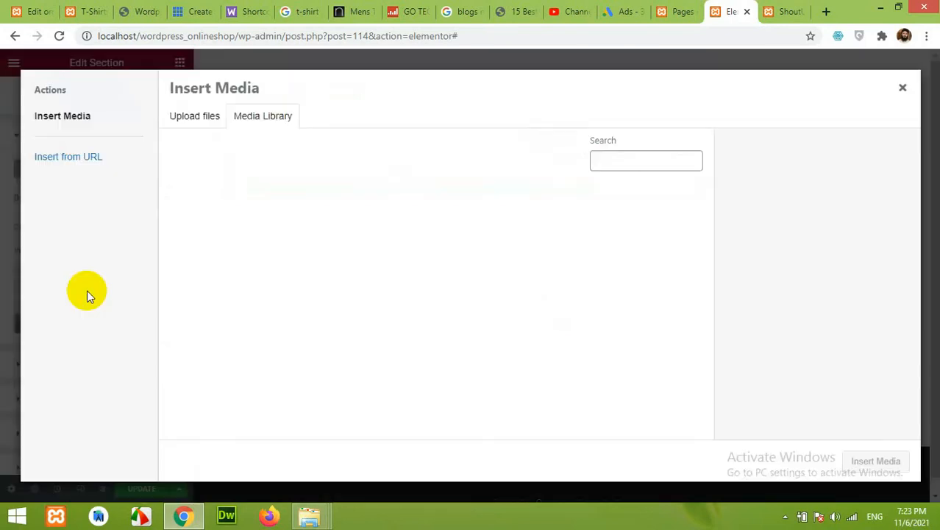
{"action": "left_click", "coordinate": [179, 122]}
{"action": "left_click", "coordinate": [539, 296]}
{"action": "double_click", "coordinate": [457, 293]}
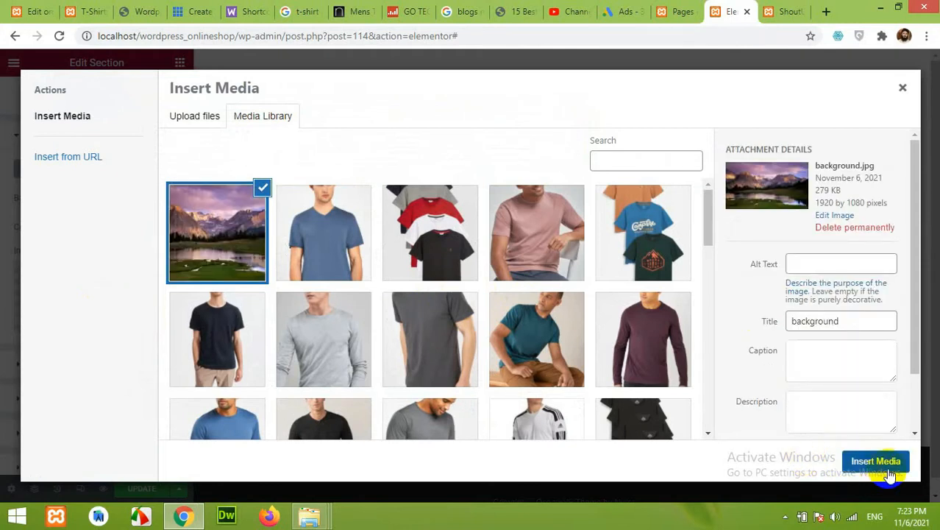
{"action": "left_click", "coordinate": [875, 461]}
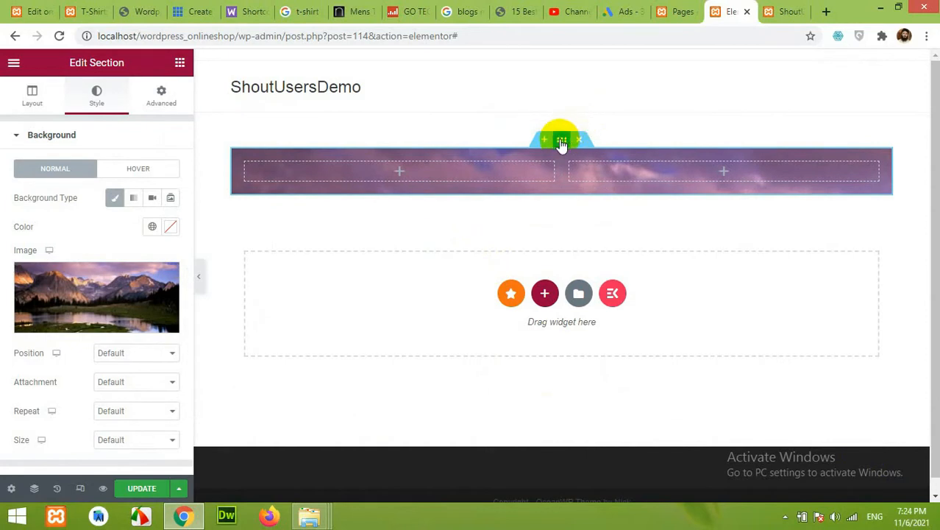
Step: Set the outer section's content width to Full Width and enable Stretch Section
{"action": "left_click", "coordinate": [18, 101]}
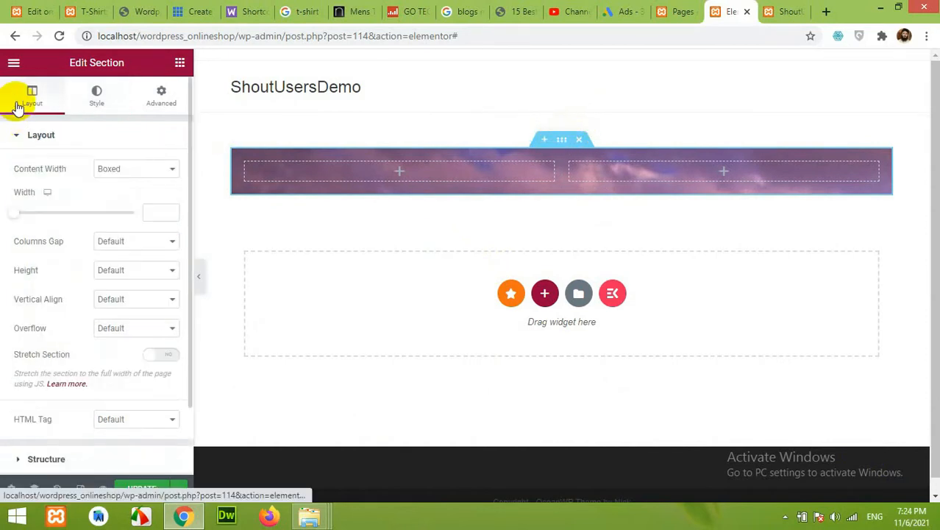
{"action": "left_click", "coordinate": [111, 169]}
{"action": "left_click", "coordinate": [118, 194]}
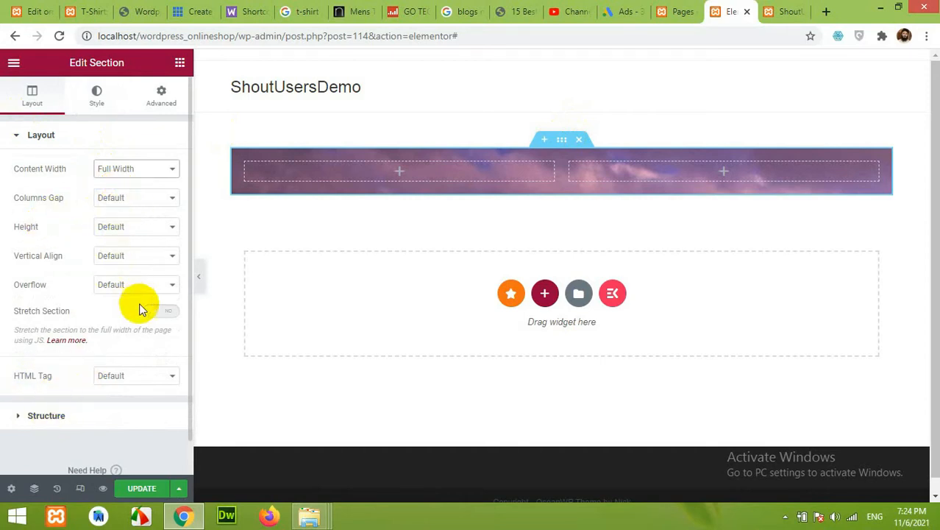
{"action": "left_click", "coordinate": [159, 312]}
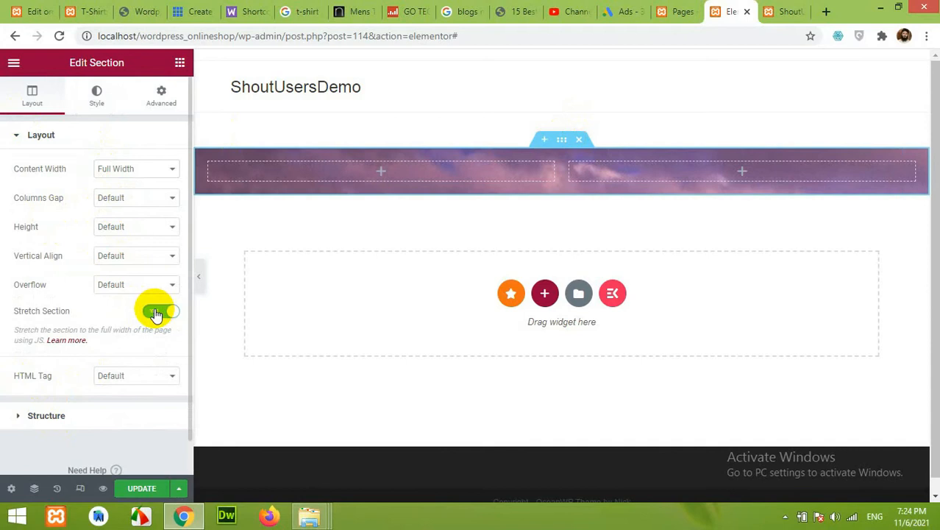
Step: Examine the demo homepage's hero banner for comparison and return to the Elementor editor
{"action": "left_click", "coordinate": [78, 9]}
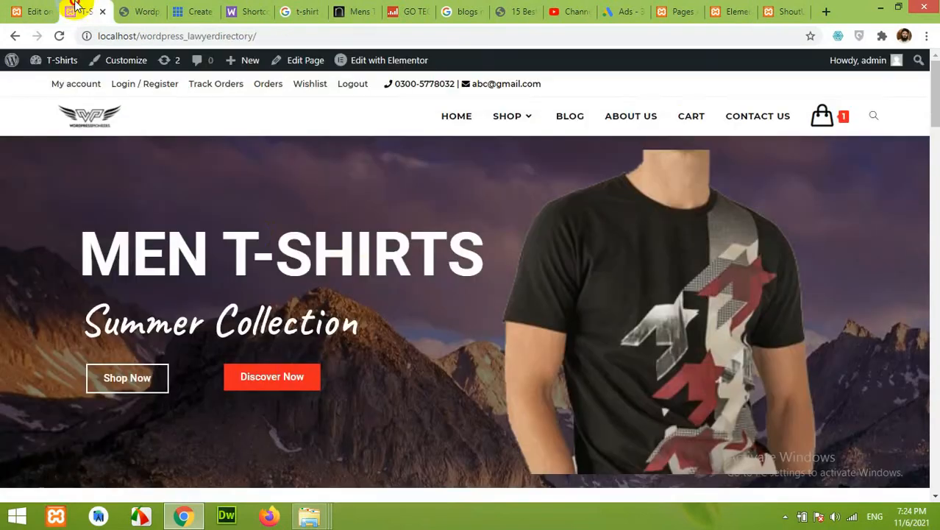
{"action": "scroll", "coordinate": [441, 298], "scroll_direction": "down", "scroll_amount": 3}
{"action": "scroll", "coordinate": [470, 304], "scroll_direction": "up", "scroll_amount": 3}
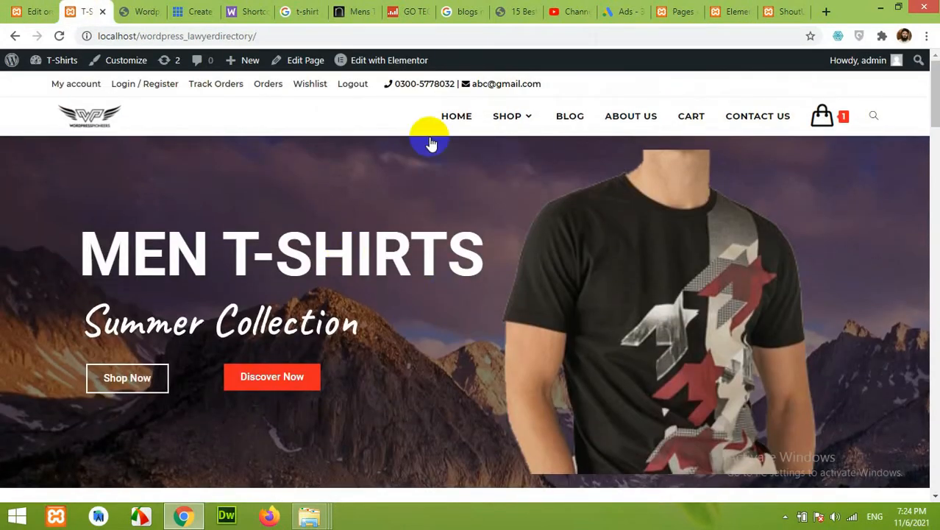
{"action": "left_click", "coordinate": [738, 9]}
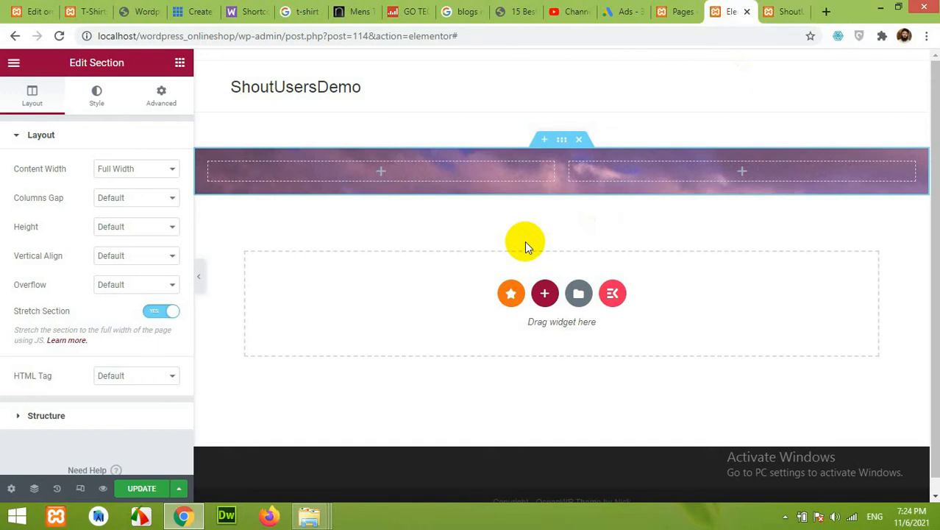
Step: Add a Heading widget to the first column of the Inner Section
{"action": "left_click", "coordinate": [381, 173]}
{"action": "left_click", "coordinate": [145, 196]}
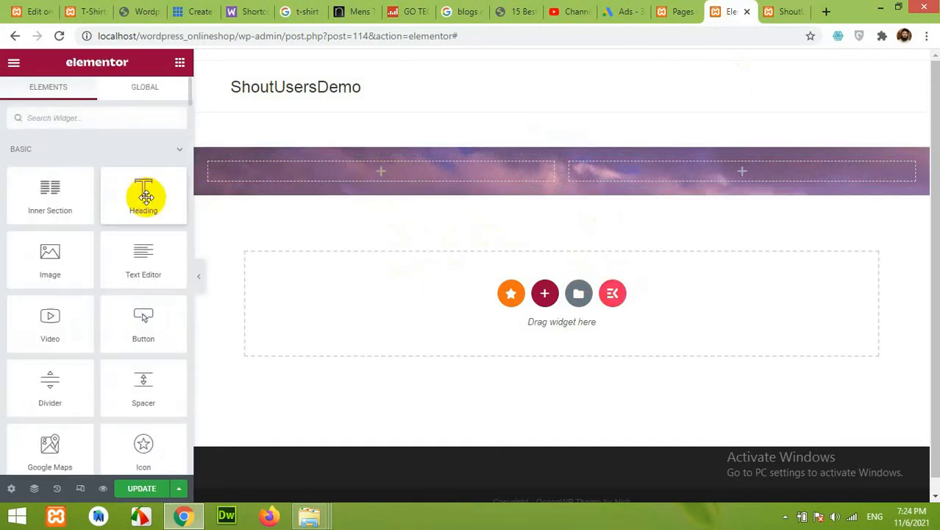
{"action": "left_click_drag", "start_coordinate": [145, 196], "coordinate": [374, 169]}
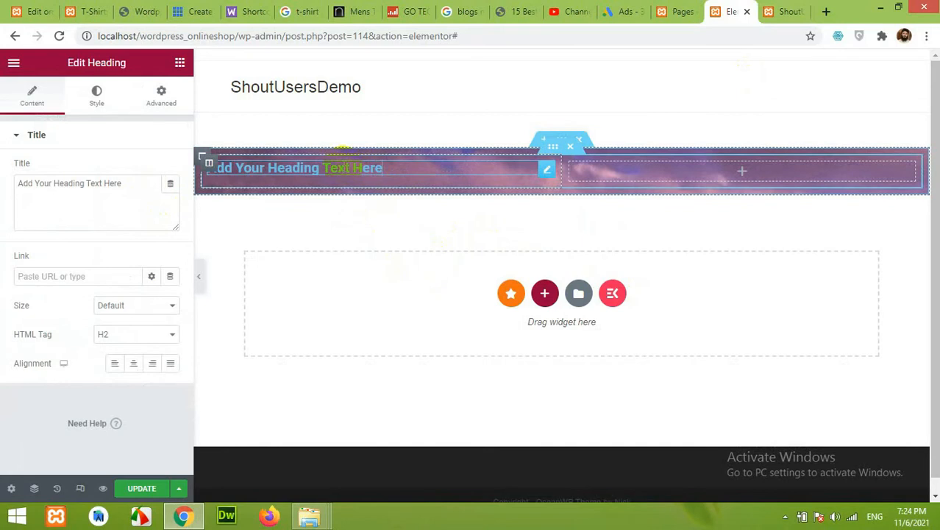
Step: Copy the hero title "MEN T-SHIRTS" from the demo homepage and use it as the Heading widget's title
{"action": "left_click", "coordinate": [80, 11]}
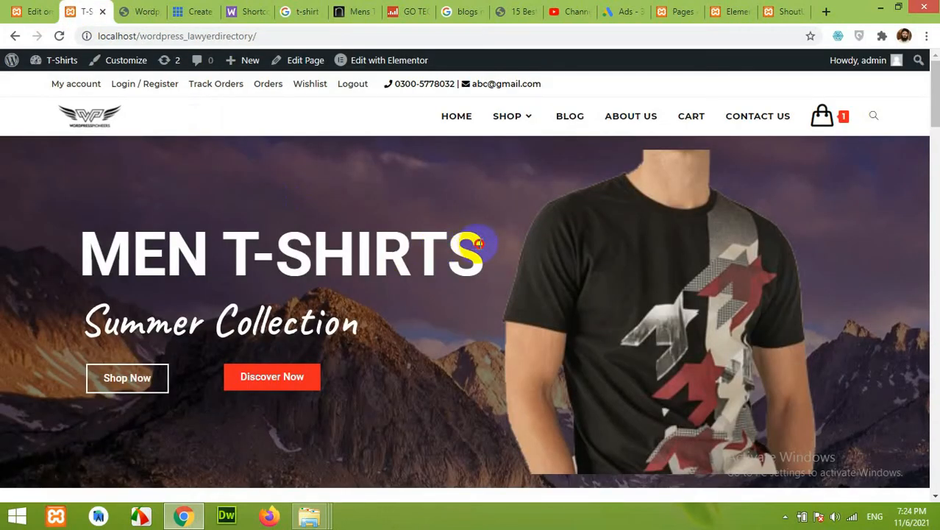
{"action": "triple_click", "coordinate": [114, 244]}
{"action": "right_click", "coordinate": [115, 251]}
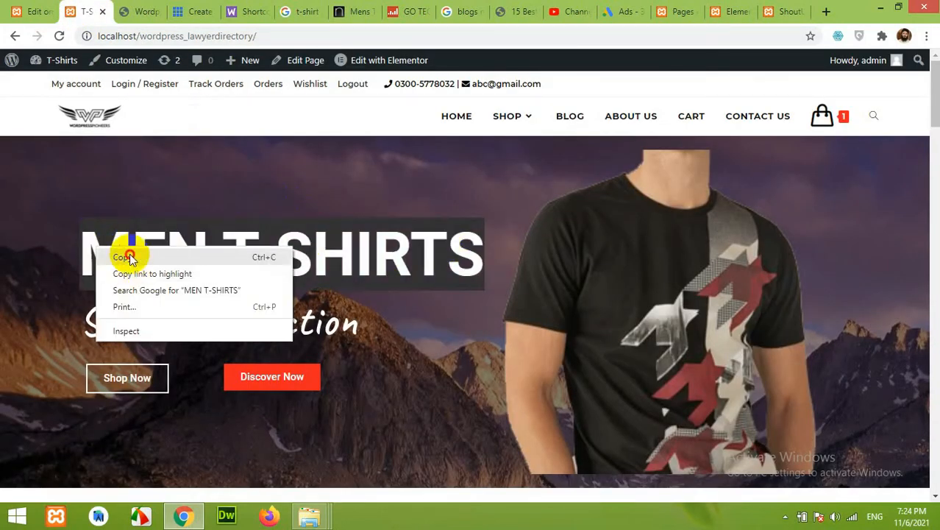
{"action": "left_click", "coordinate": [124, 255]}
{"action": "left_click", "coordinate": [738, 11]}
{"action": "left_click_drag", "start_coordinate": [121, 183], "coordinate": [30, 184]}
{"action": "right_click", "coordinate": [63, 185]}
{"action": "left_click", "coordinate": [77, 227]}
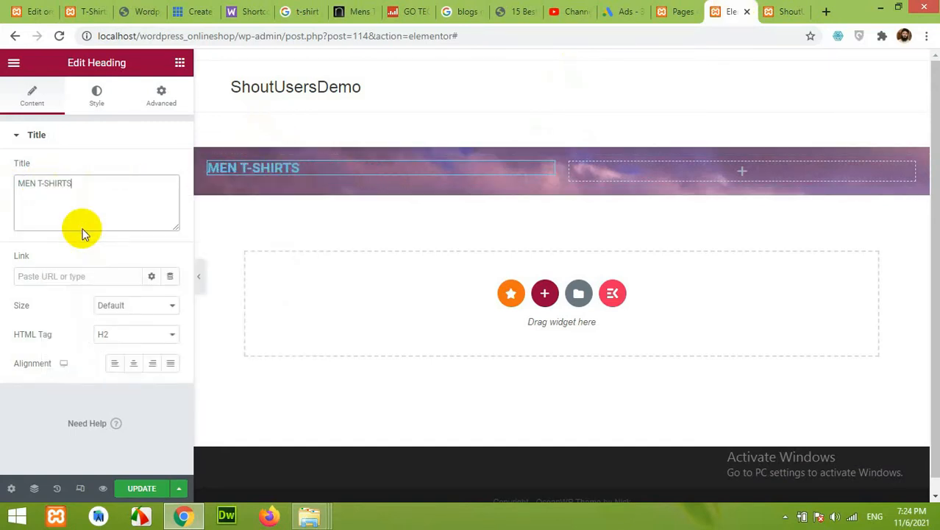
Step: Set the heading's text color to white (#FFFFFF)
{"action": "left_click", "coordinate": [100, 101]}
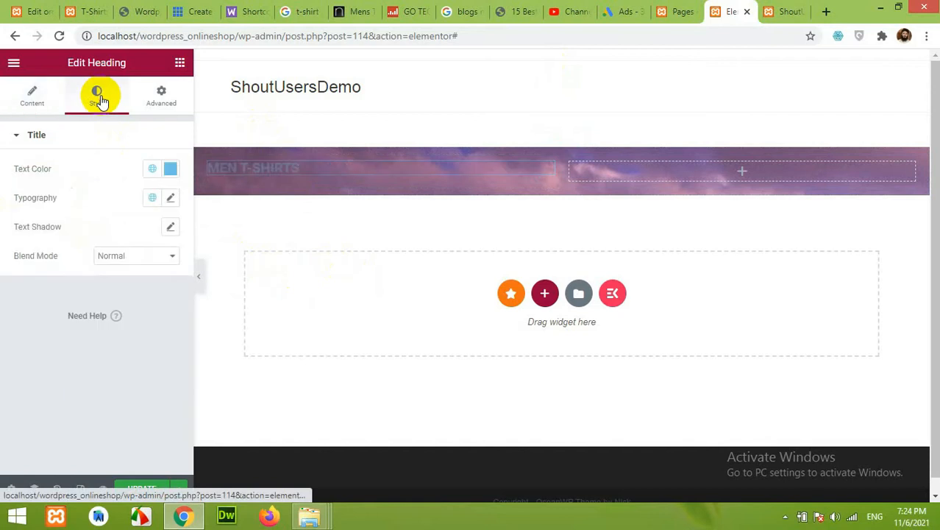
{"action": "left_click", "coordinate": [171, 174]}
{"action": "left_click_drag", "start_coordinate": [162, 229], "coordinate": [72, 213]}
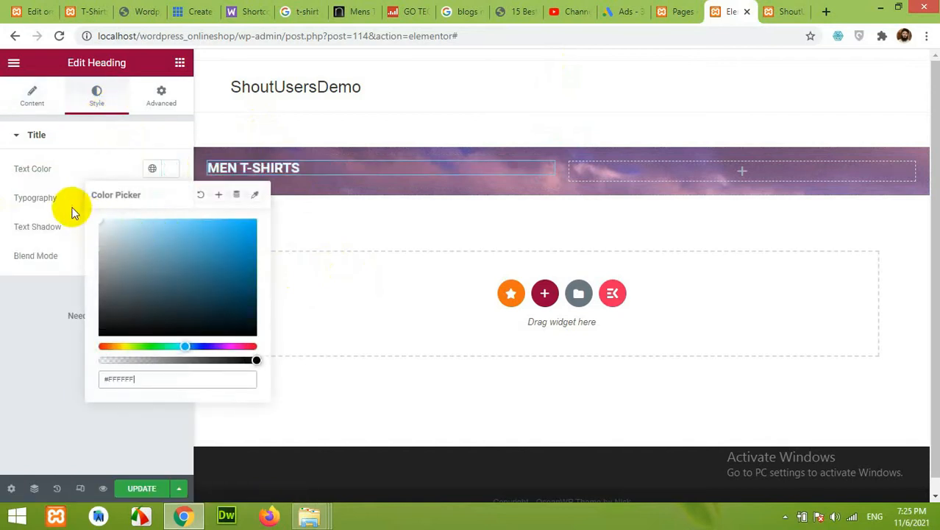
{"action": "left_click", "coordinate": [54, 199]}
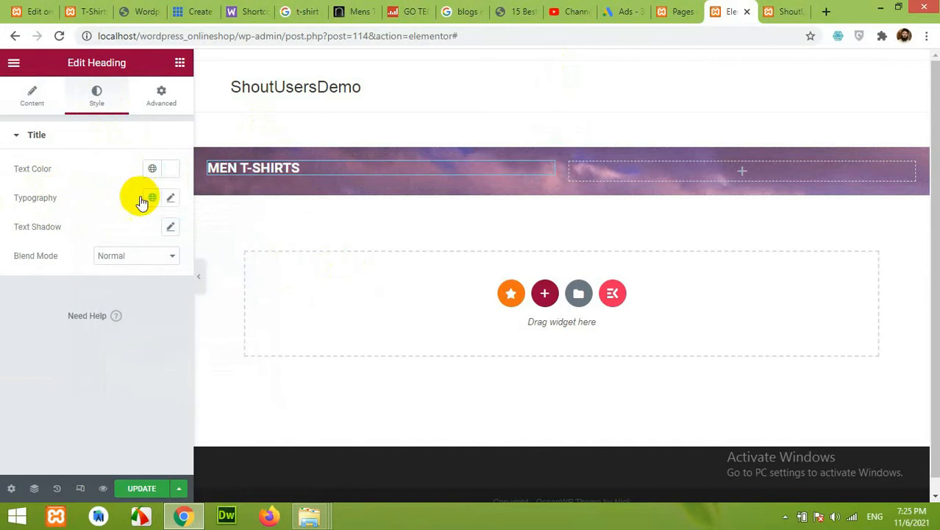
Step: Set the heading's typography to the Poppins family at a size of 93 px
{"action": "left_click", "coordinate": [171, 197]}
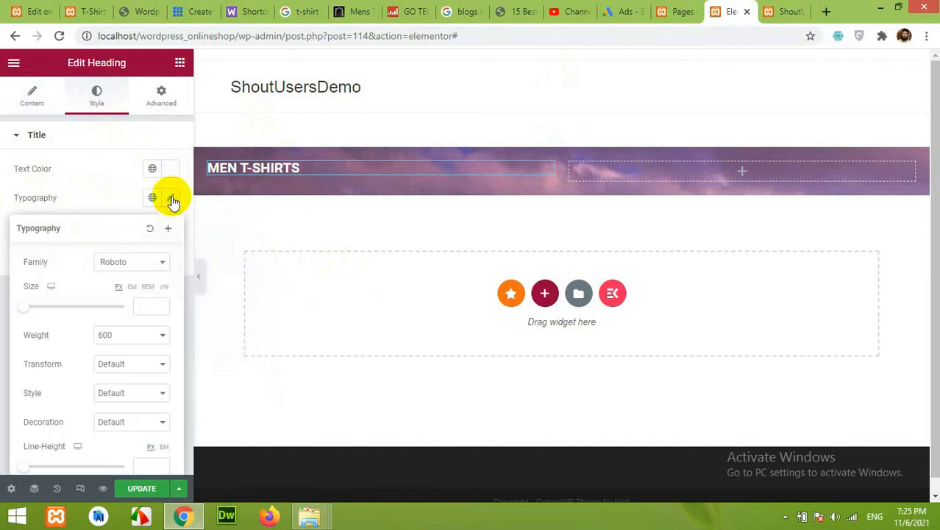
{"action": "left_click", "coordinate": [125, 265]}
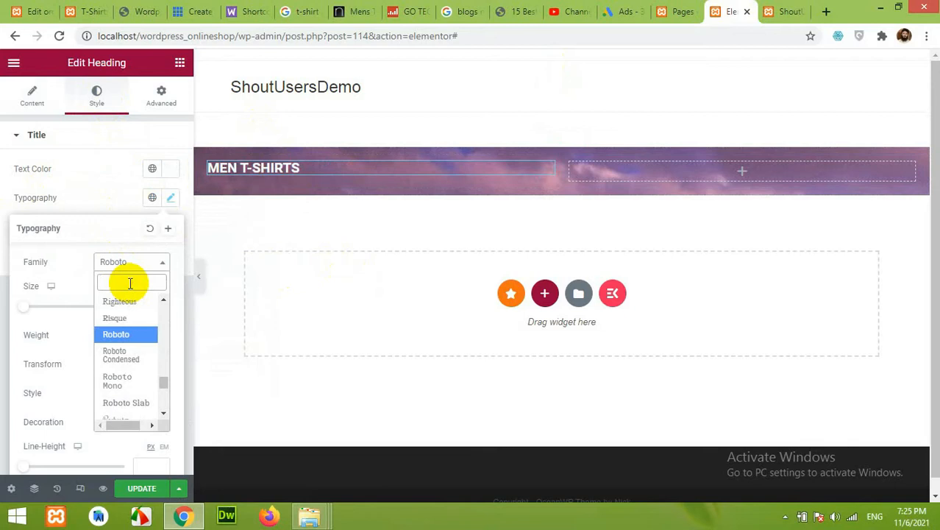
{"action": "type", "text": "popp"}
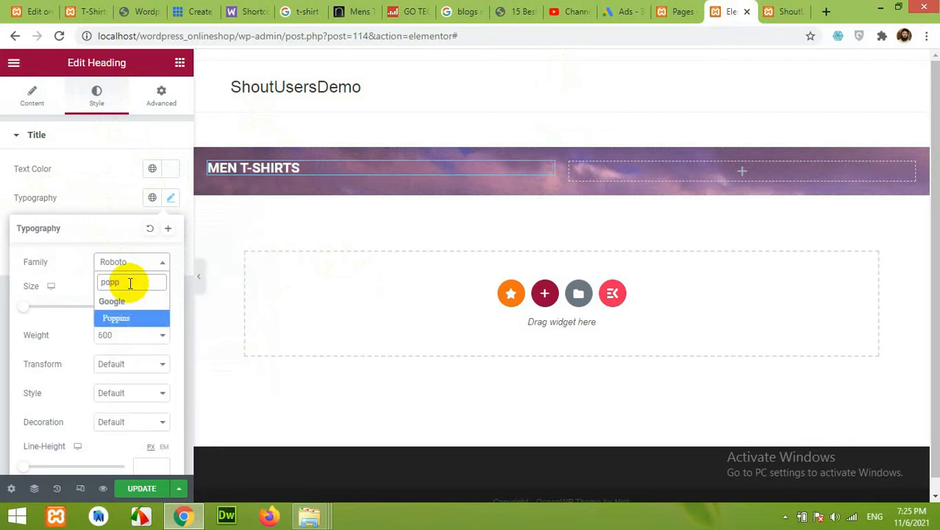
{"action": "left_click", "coordinate": [134, 318]}
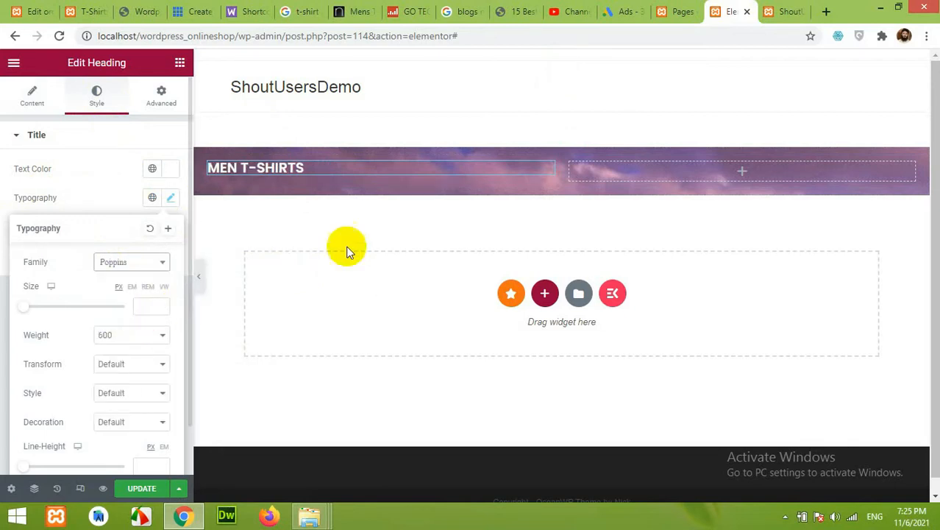
{"action": "left_click_drag", "start_coordinate": [22, 308], "coordinate": [68, 312]}
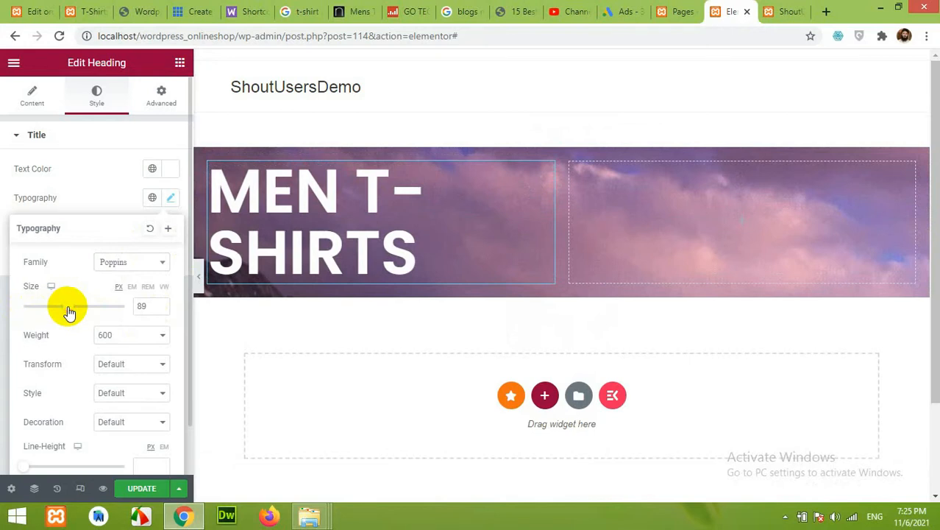
{"action": "left_click_drag", "start_coordinate": [76, 308], "coordinate": [72, 312]}
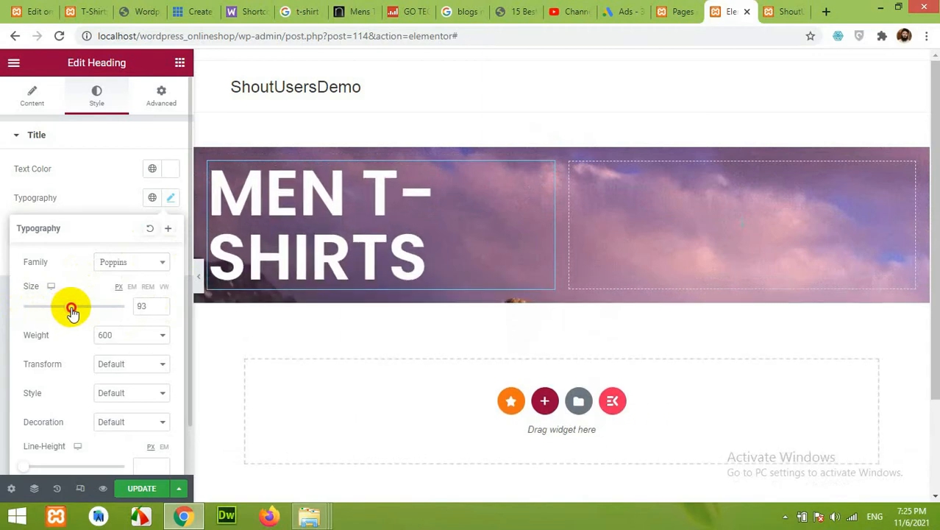
{"action": "left_click", "coordinate": [87, 189]}
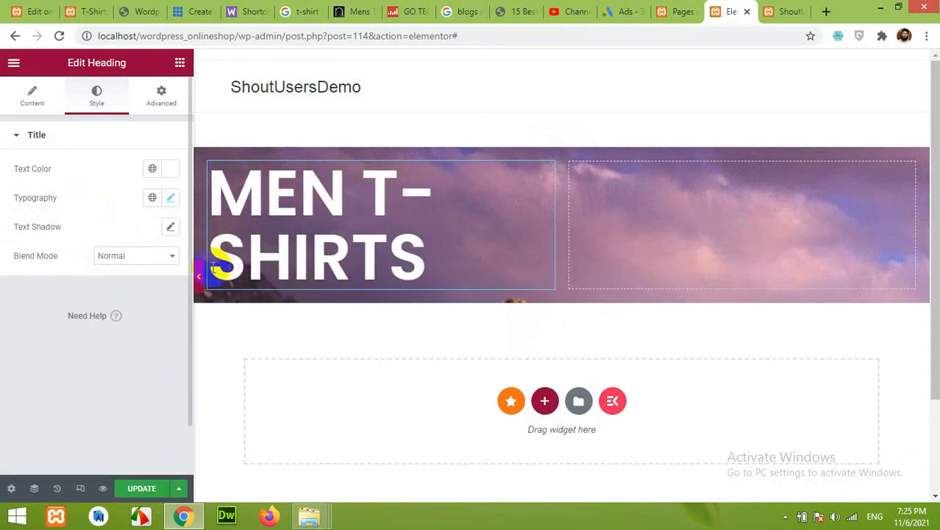
Step: Try a right margin of -100 px on the heading, reset it to 0, and try a right padding of -100 px instead
{"action": "left_click", "coordinate": [161, 96]}
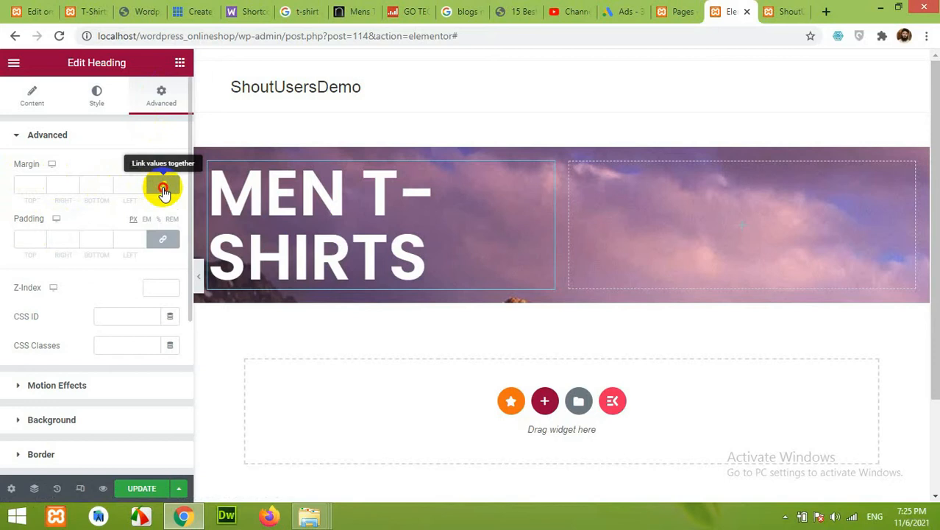
{"action": "left_click", "coordinate": [130, 185]}
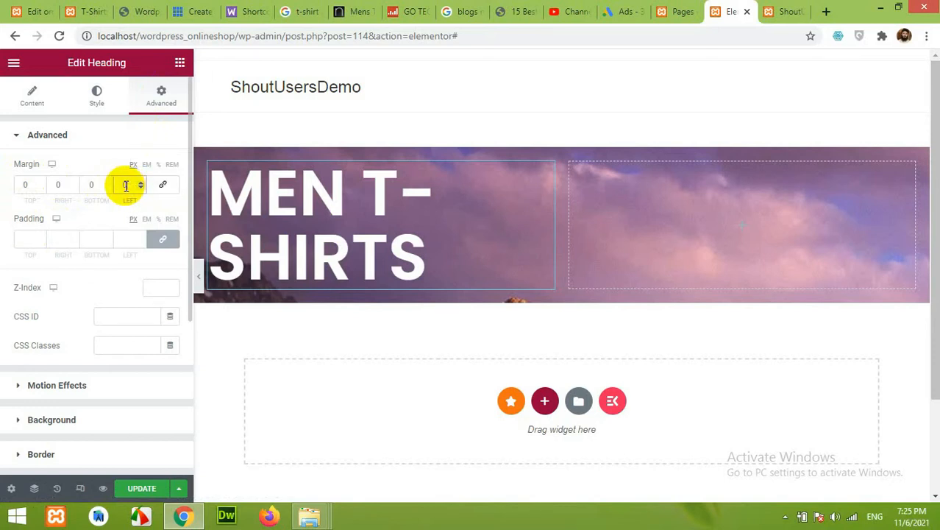
{"action": "left_click", "coordinate": [57, 185]}
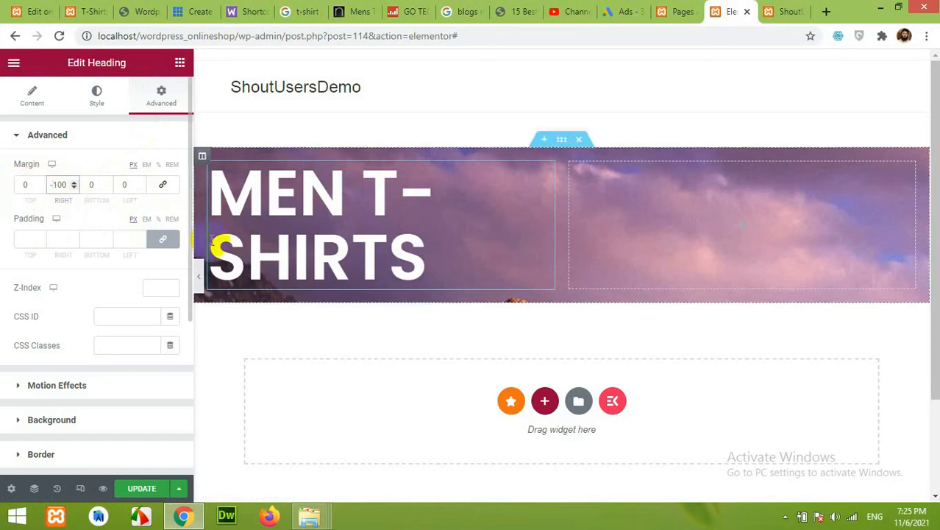
{"action": "double_click", "coordinate": [51, 184]}
{"action": "type", "text": "0"}
{"action": "left_click", "coordinate": [163, 246]}
{"action": "left_click_drag", "start_coordinate": [67, 239], "coordinate": [48, 238]}
{"action": "type", "text": "-100"}
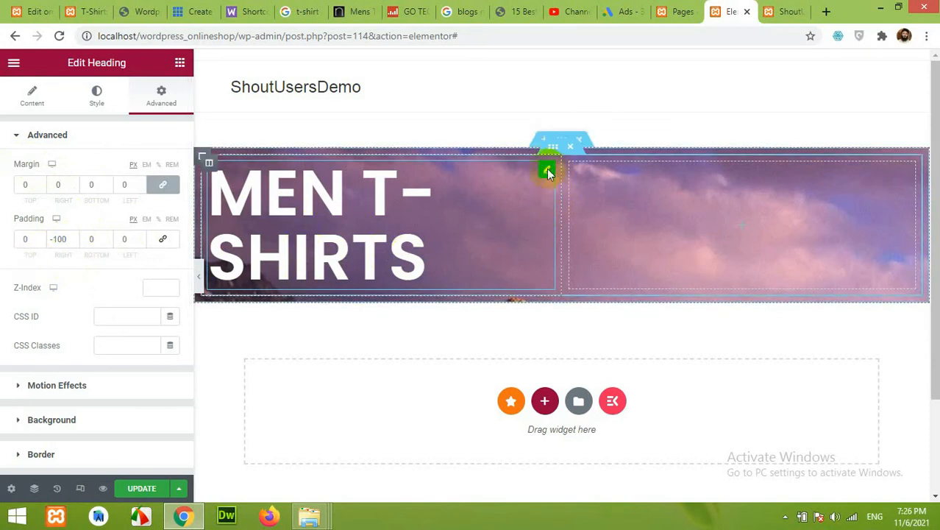
Step: Try a right padding of -100 px on the column holding the heading, with the values unlinked, and reset it to 0
{"action": "left_click", "coordinate": [209, 163]}
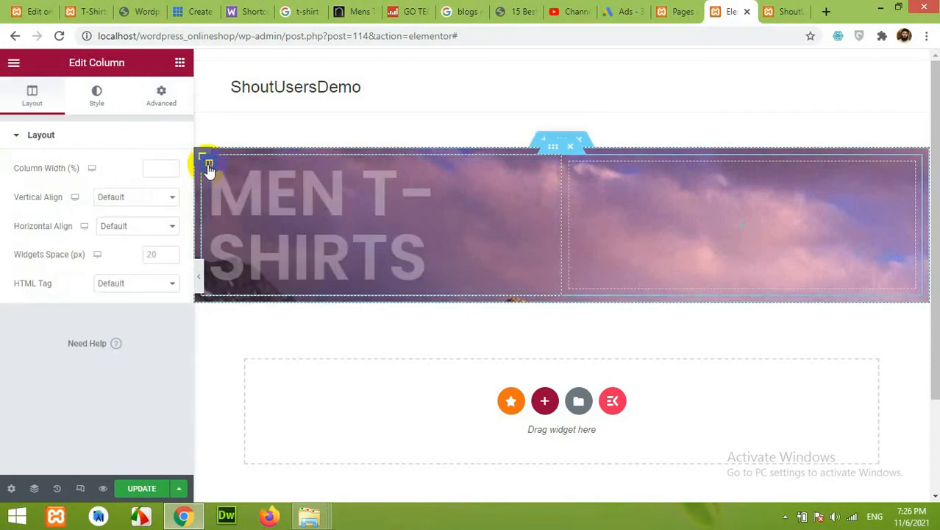
{"action": "left_click", "coordinate": [163, 96]}
{"action": "left_click", "coordinate": [163, 239]}
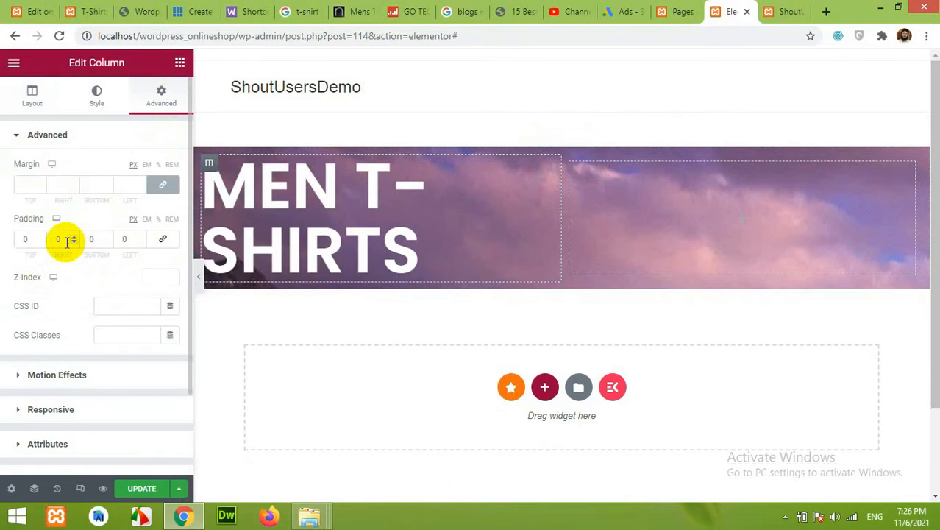
{"action": "double_click", "coordinate": [62, 241]}
{"action": "type", "text": "-100"}
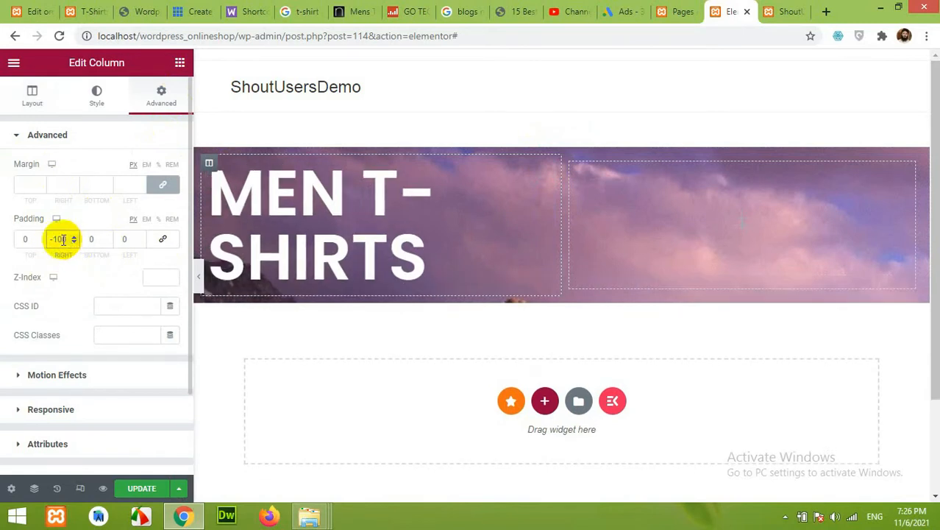
{"action": "double_click", "coordinate": [62, 239]}
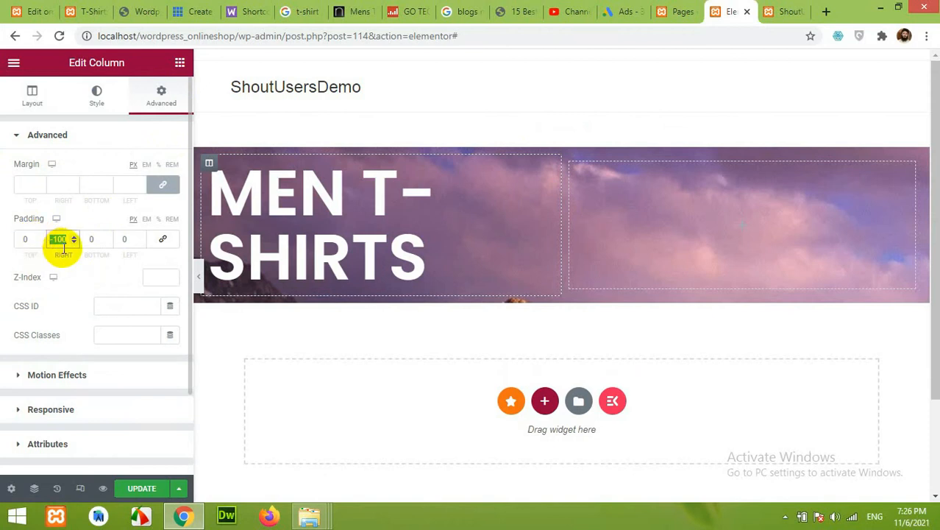
{"action": "type", "text": "0"}
Step: Try a right margin of -100 px on the column holding the heading, with the margin values unlinked
{"action": "left_click", "coordinate": [162, 184]}
{"action": "double_click", "coordinate": [49, 185]}
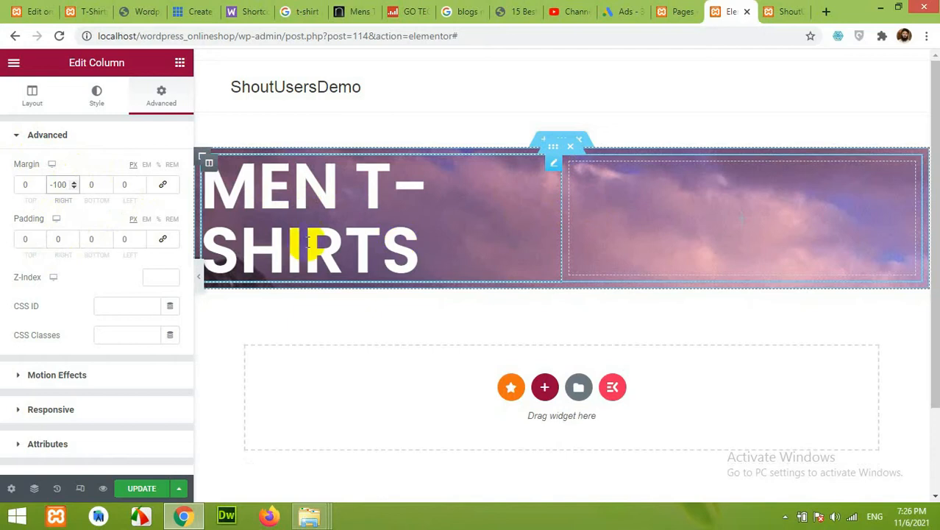
{"action": "left_click", "coordinate": [30, 96]}
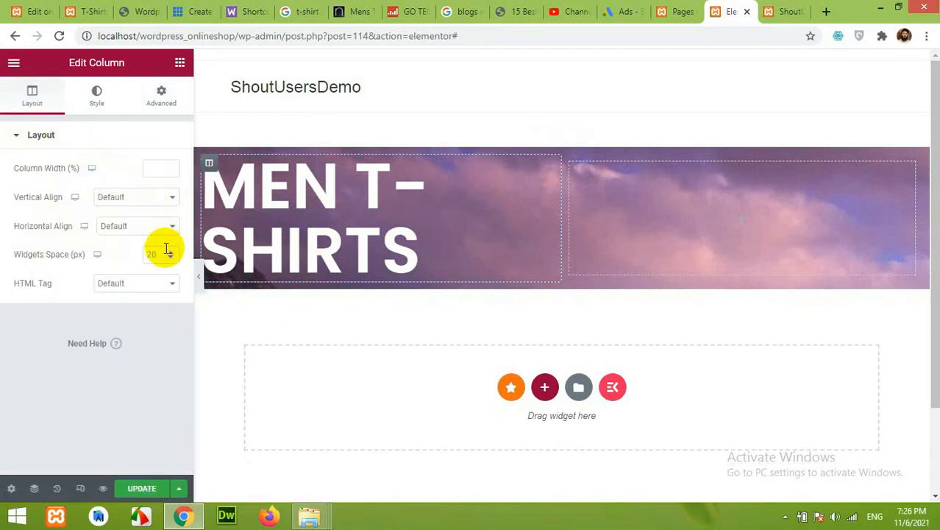
{"action": "left_click", "coordinate": [155, 92]}
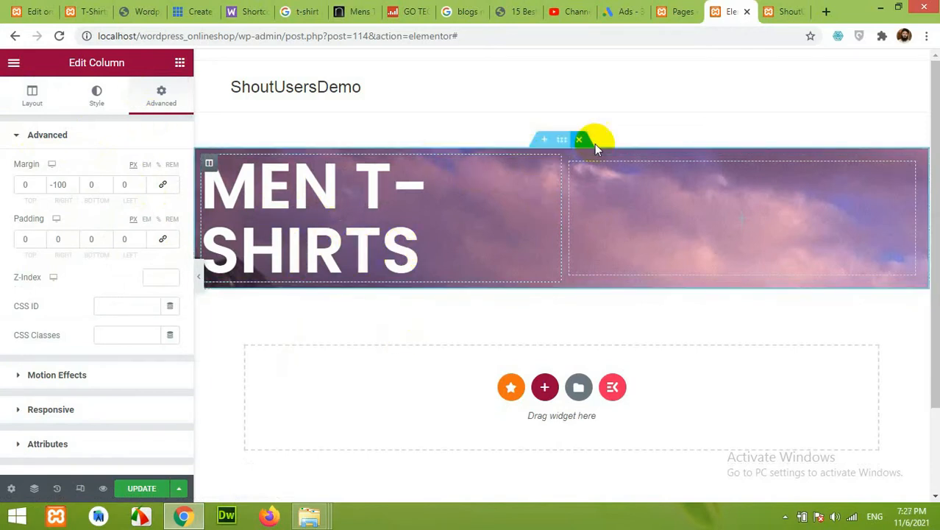
Step: Delete the Inner Section and its outer section, and add a new section with two equal columns in their place
{"action": "left_click", "coordinate": [571, 147]}
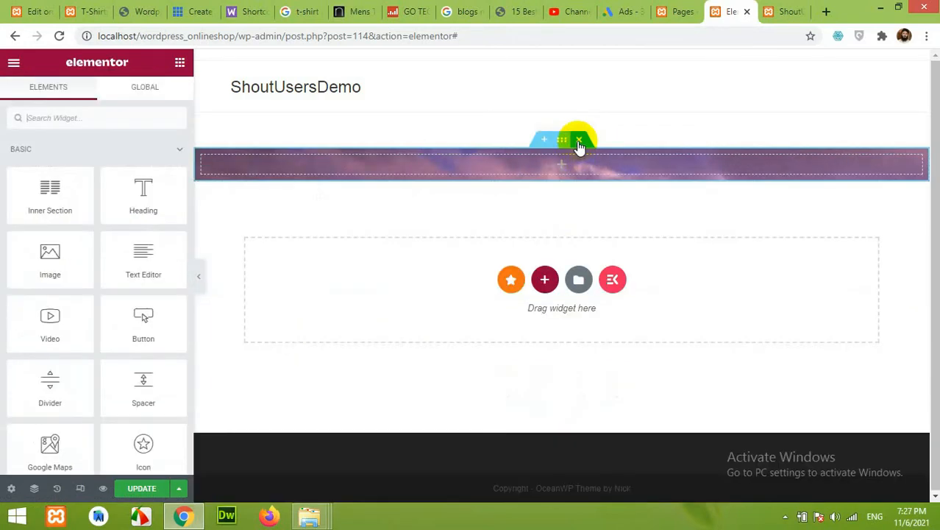
{"action": "left_click", "coordinate": [543, 263]}
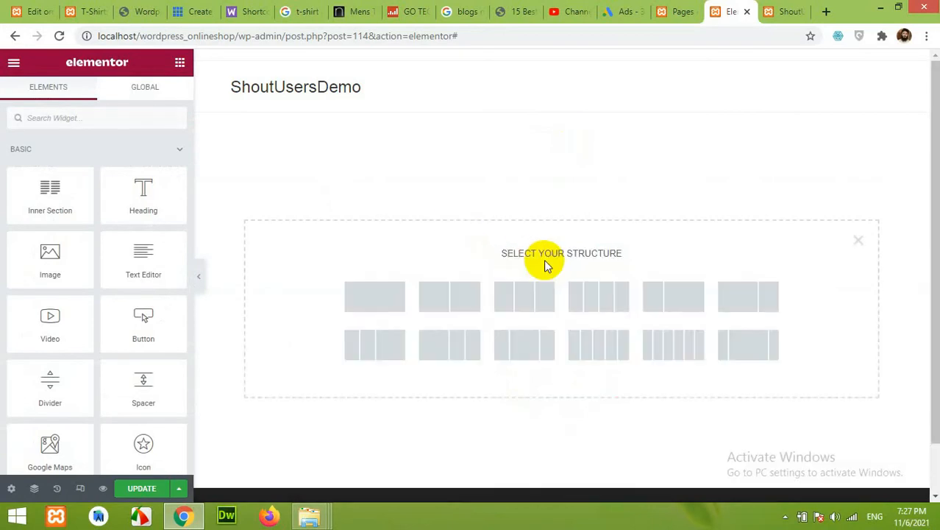
{"action": "left_click", "coordinate": [462, 300]}
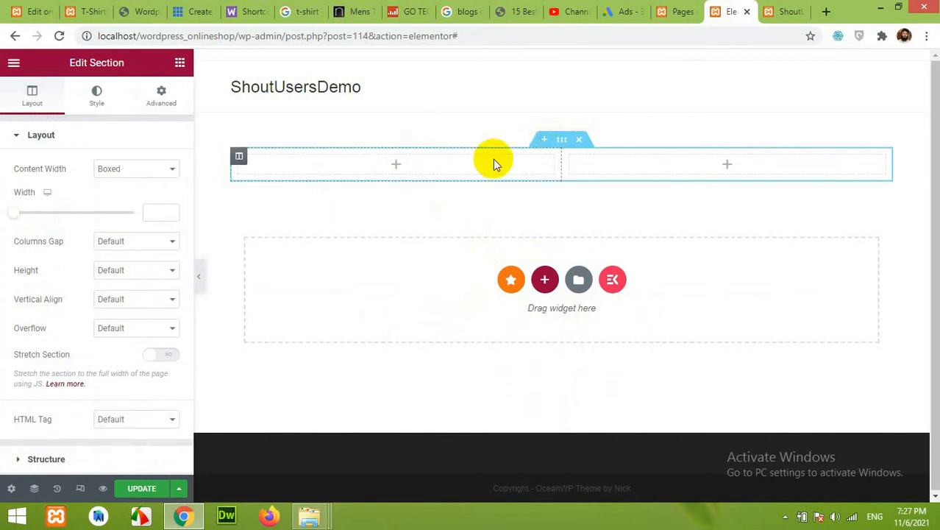
Step: Give the new section a Classic background using the mountain lake image from the Media Library
{"action": "left_click", "coordinate": [110, 96]}
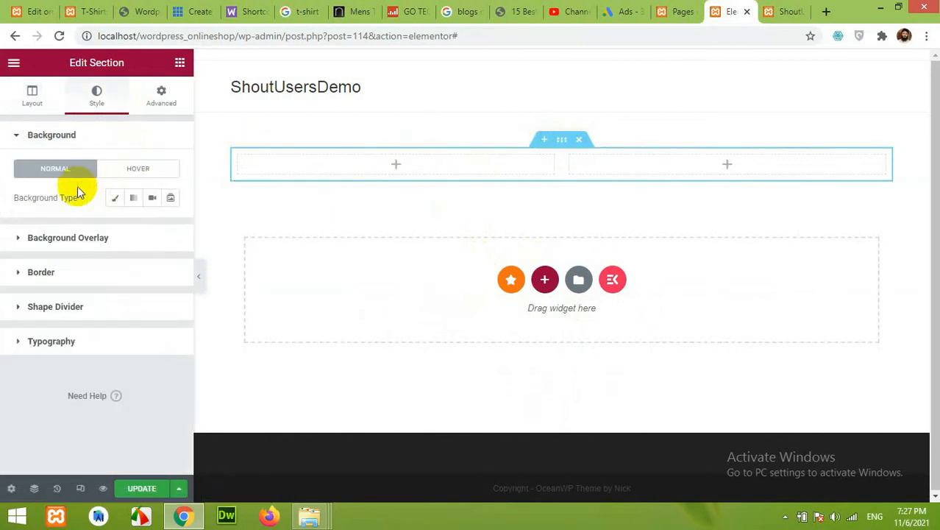
{"action": "left_click", "coordinate": [115, 197]}
{"action": "left_click", "coordinate": [140, 294]}
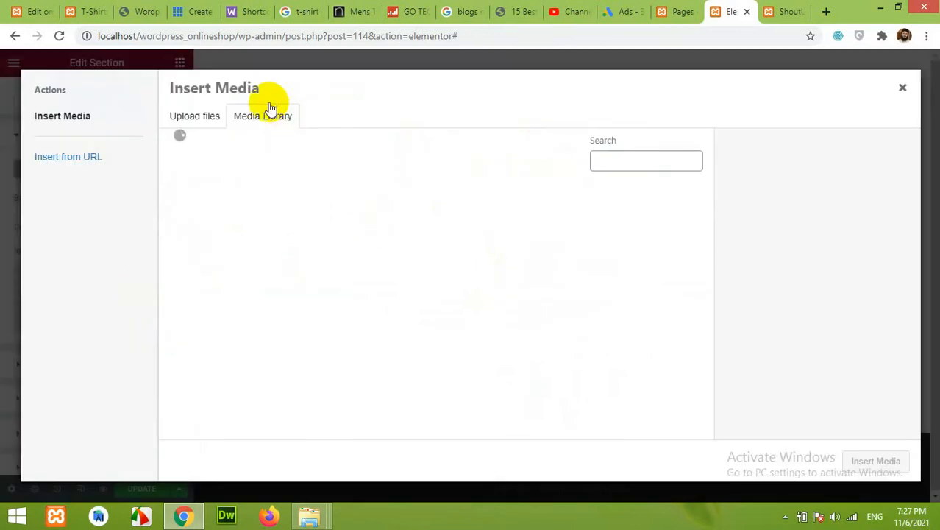
{"action": "left_click", "coordinate": [217, 234]}
{"action": "left_click", "coordinate": [874, 460]}
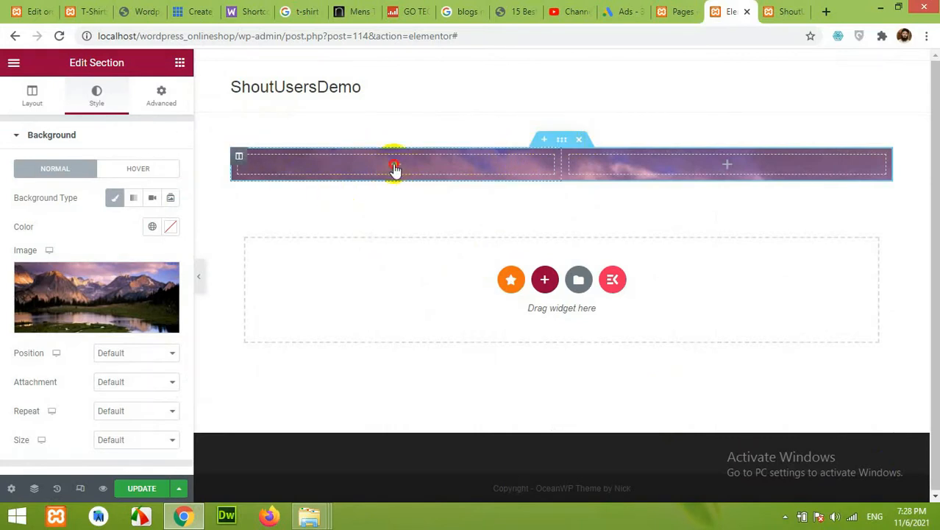
Step: Add a Heading widget to the section's first column and set its font size to 39 px
{"action": "left_click", "coordinate": [394, 170]}
{"action": "left_click_drag", "start_coordinate": [136, 194], "coordinate": [383, 168]}
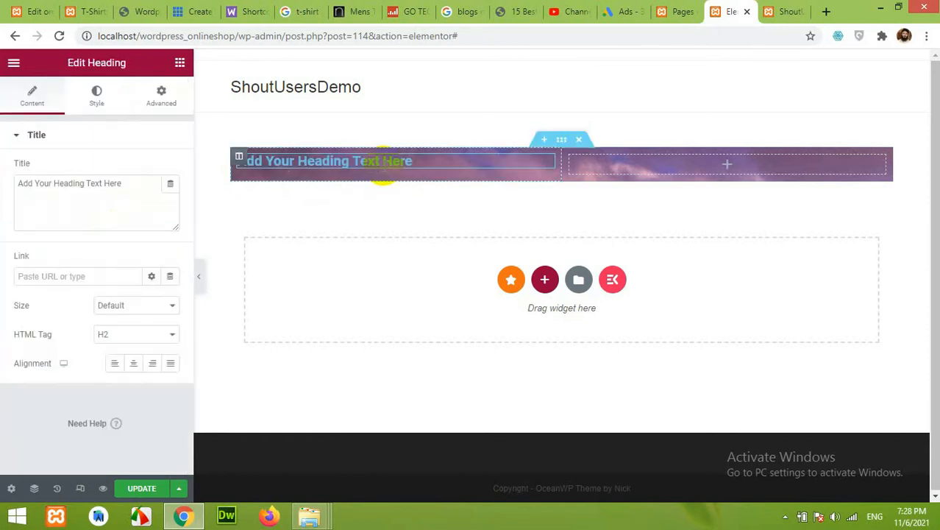
{"action": "left_click", "coordinate": [95, 97]}
{"action": "left_click", "coordinate": [170, 197]}
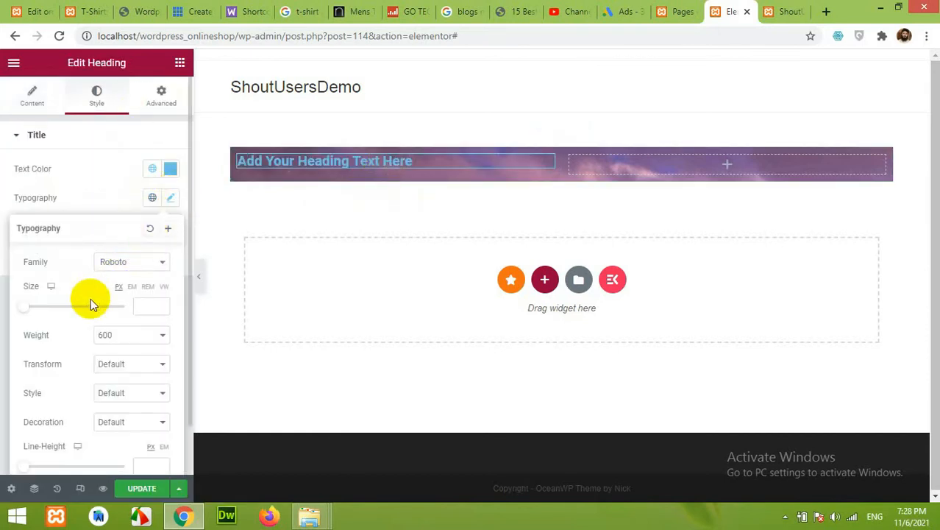
{"action": "left_click_drag", "start_coordinate": [30, 306], "coordinate": [47, 307]}
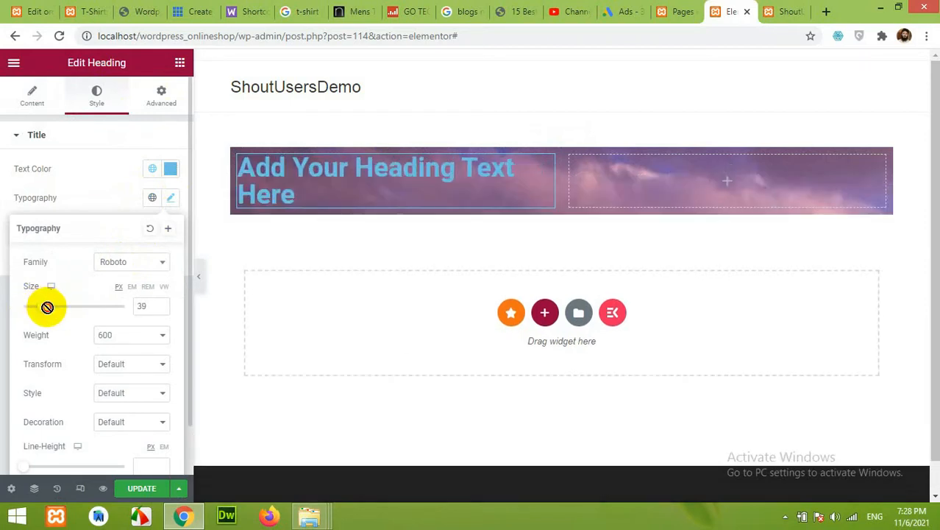
Step: Set the heading's font size to 41 px
{"action": "left_click", "coordinate": [160, 303]}
{"action": "left_click", "coordinate": [161, 303]}
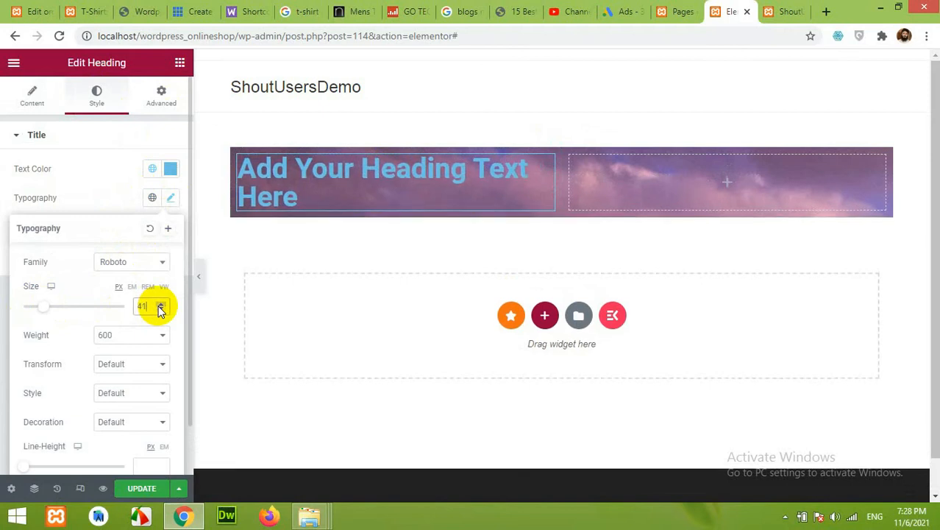
Step: Try unlinked negative right and left margins and paddings on the heading, including a -33 px right margin, and reset them all to 0
{"action": "left_click", "coordinate": [161, 94]}
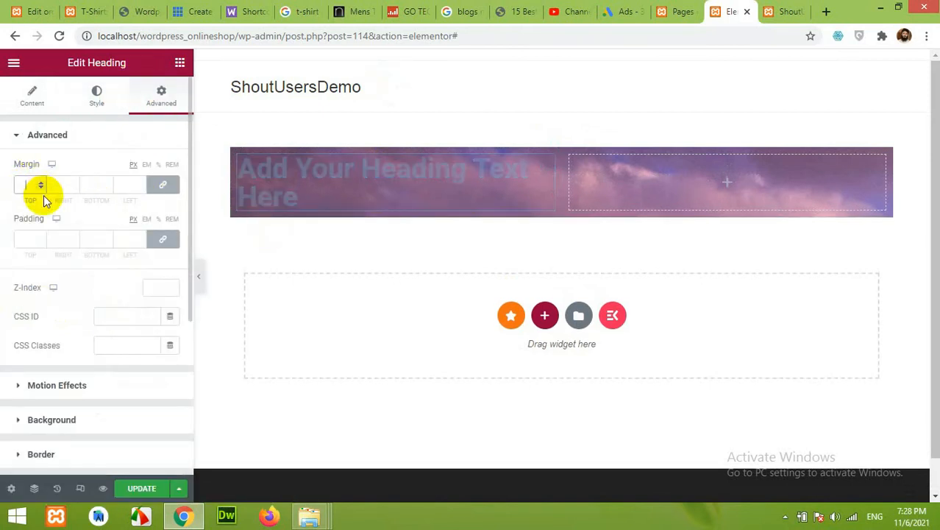
{"action": "left_click", "coordinate": [166, 186]}
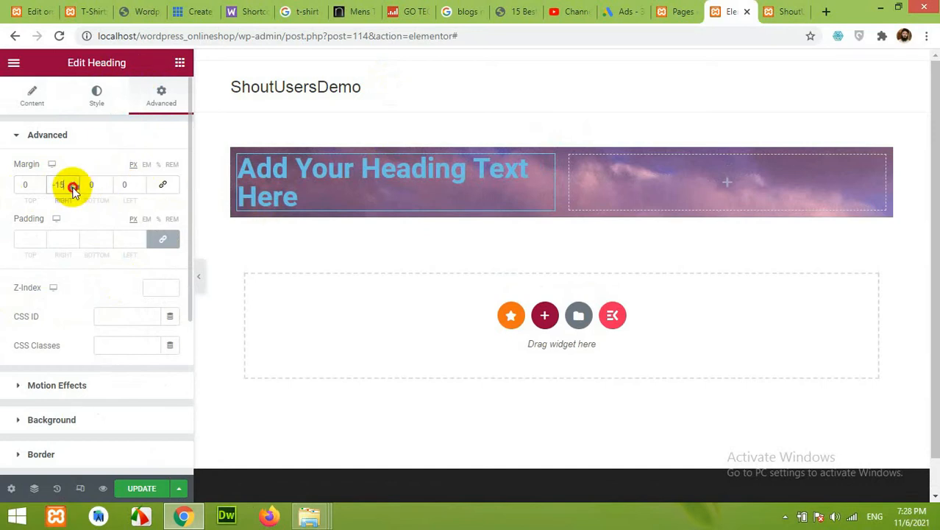
{"action": "left_click", "coordinate": [160, 240]}
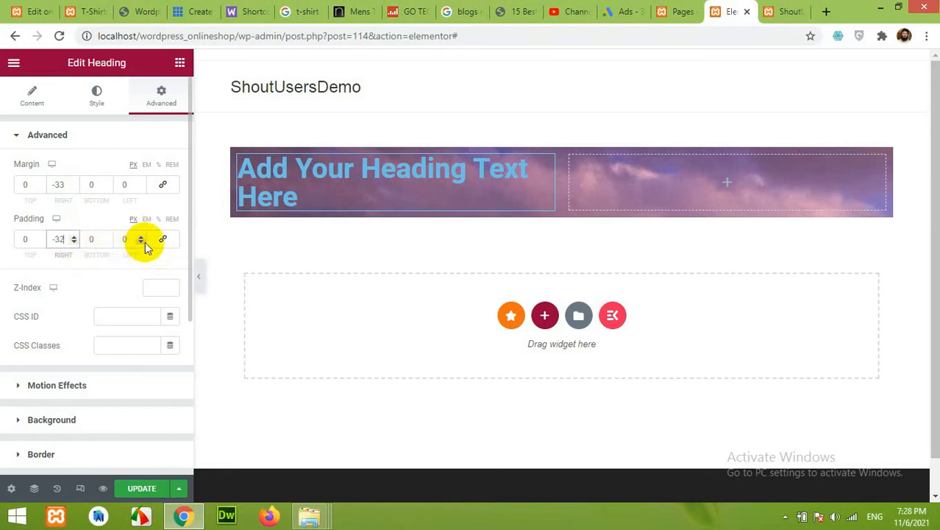
{"action": "left_click", "coordinate": [140, 187]}
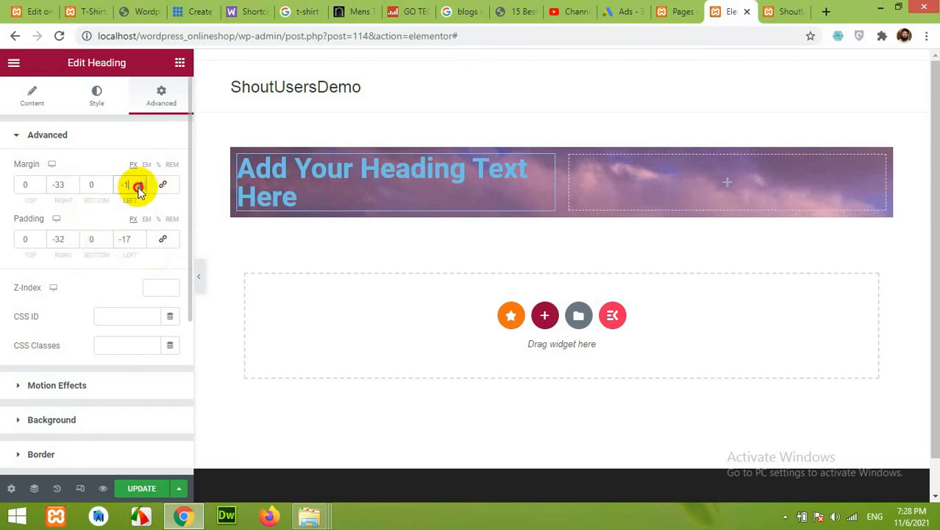
{"action": "left_click", "coordinate": [139, 183]}
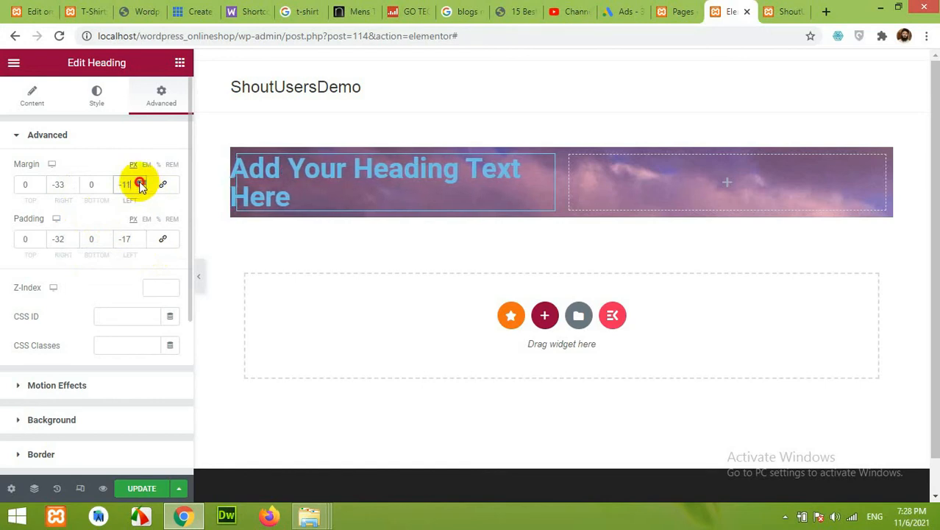
{"action": "left_click", "coordinate": [163, 185]}
{"action": "left_click", "coordinate": [163, 239]}
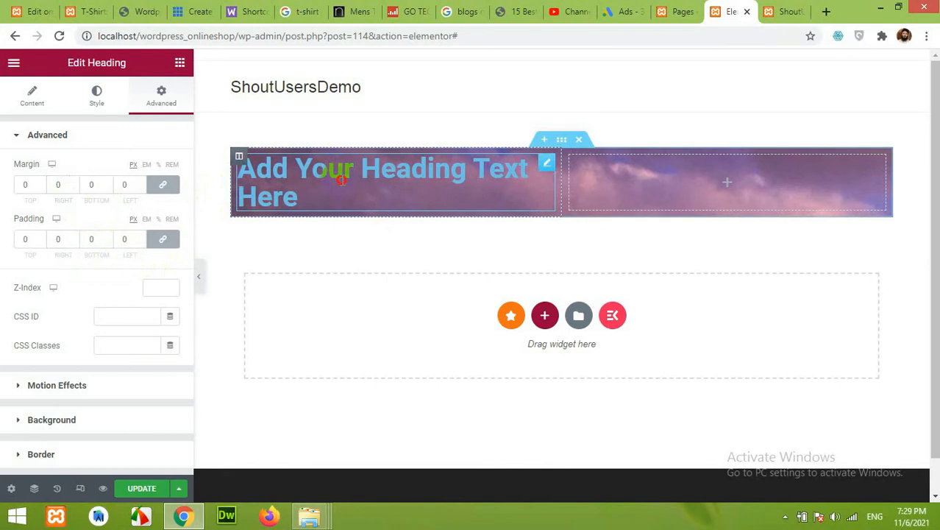
Step: Set the hero section's content width to Full Width and turn on Stretch Section
{"action": "left_click", "coordinate": [561, 139]}
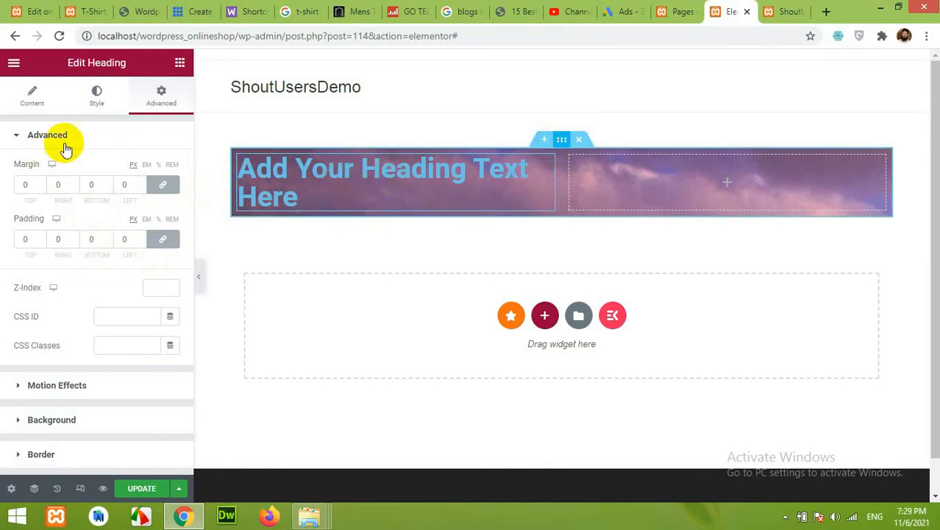
{"action": "left_click", "coordinate": [31, 97]}
{"action": "left_click", "coordinate": [144, 173]}
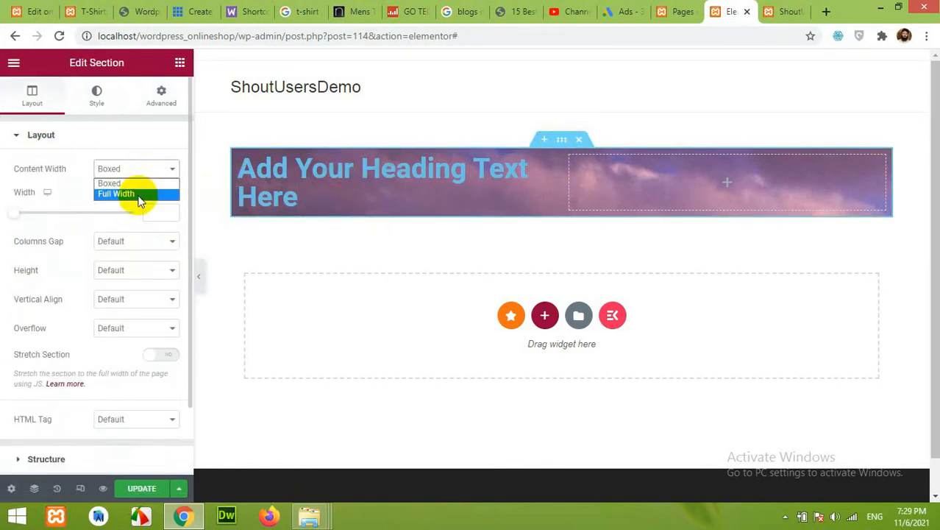
{"action": "left_click", "coordinate": [139, 197]}
{"action": "left_click", "coordinate": [158, 312]}
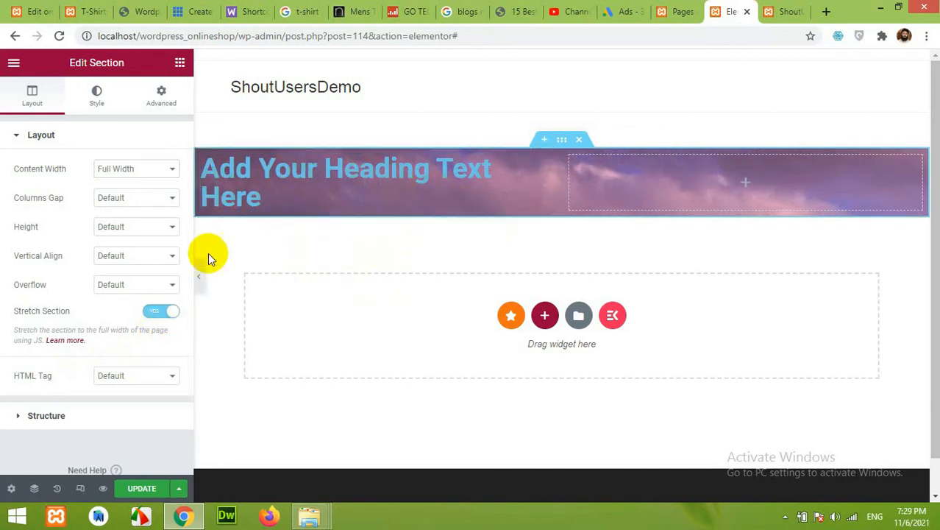
Step: Set the section's linked padding to 24 px on all sides and widen its first column, narrowing the second to about 45.7%
{"action": "left_click", "coordinate": [161, 94]}
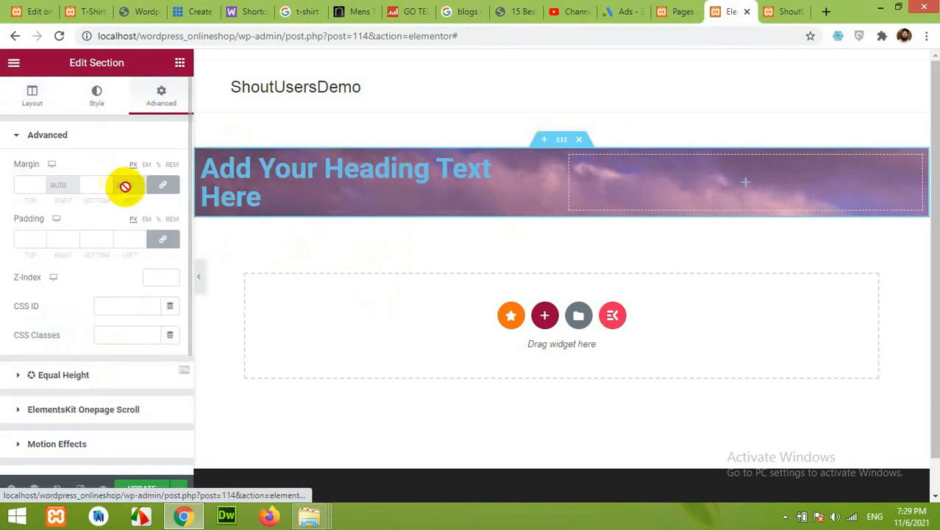
{"action": "left_click", "coordinate": [126, 238]}
{"action": "type", "text": "1"}
{"action": "left_click_drag", "start_coordinate": [143, 239], "coordinate": [143, 239]}
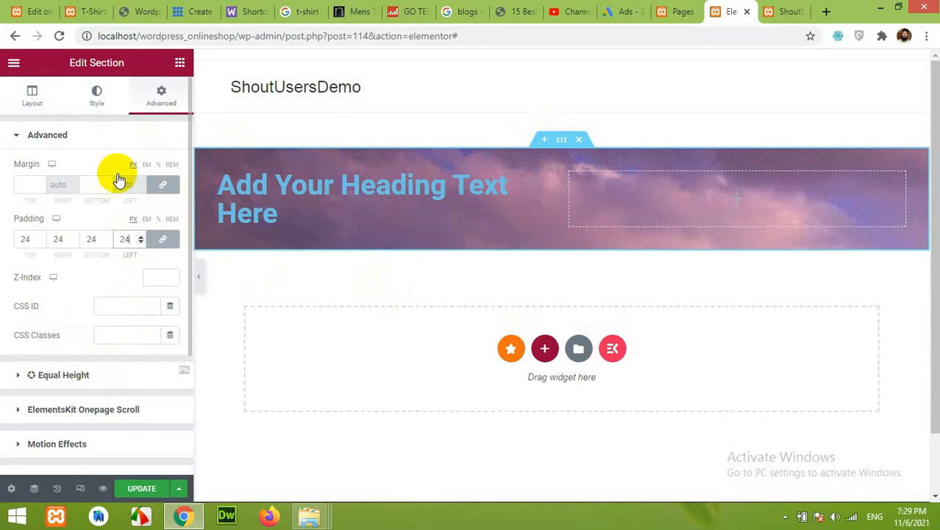
{"action": "left_click", "coordinate": [250, 186]}
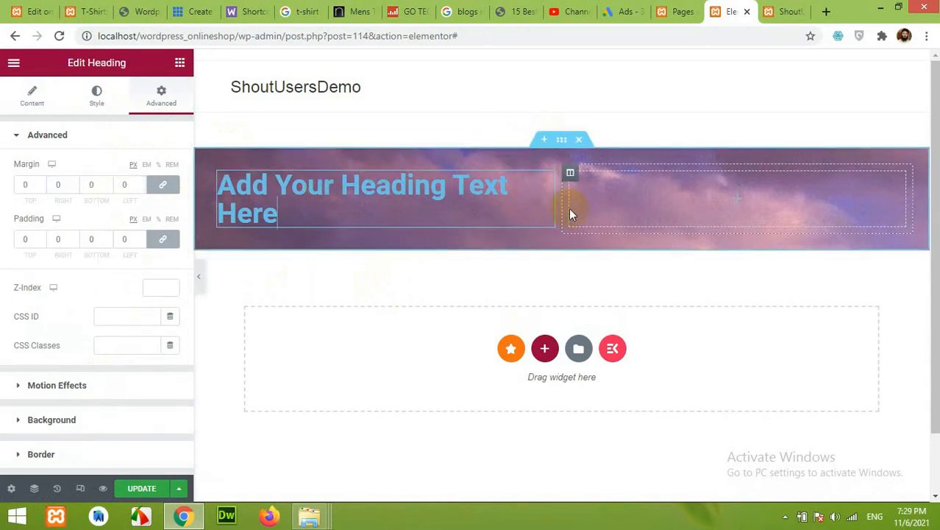
{"action": "left_click_drag", "start_coordinate": [571, 206], "coordinate": [592, 204]}
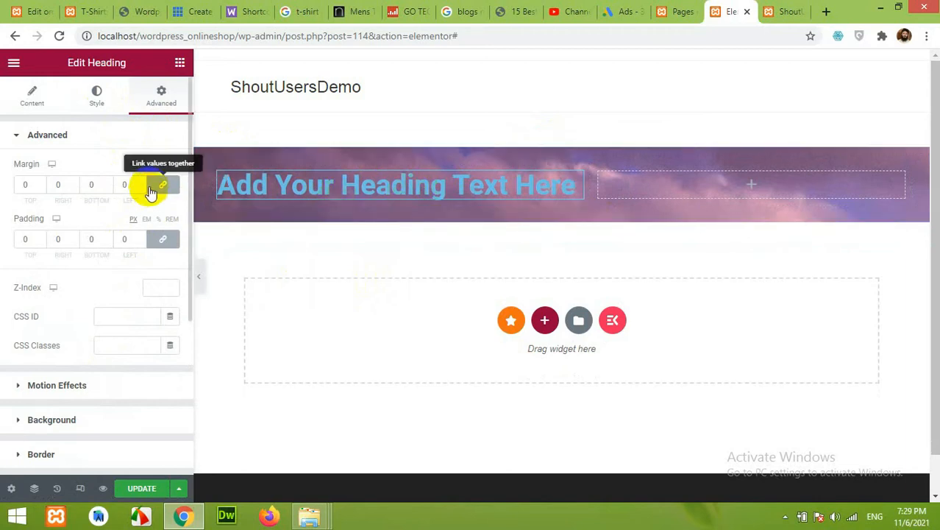
Step: Copy the hero heading text from the demo T-shirt homepage and set the heading widget's title to "MEN T-SHIRTS"
{"action": "left_click", "coordinate": [87, 11]}
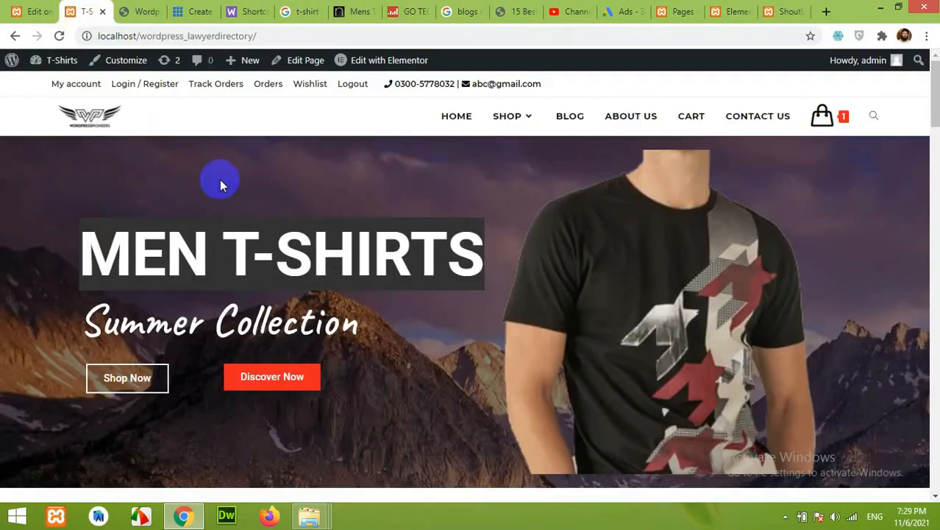
{"action": "right_click", "coordinate": [424, 252]}
{"action": "left_click", "coordinate": [434, 265]}
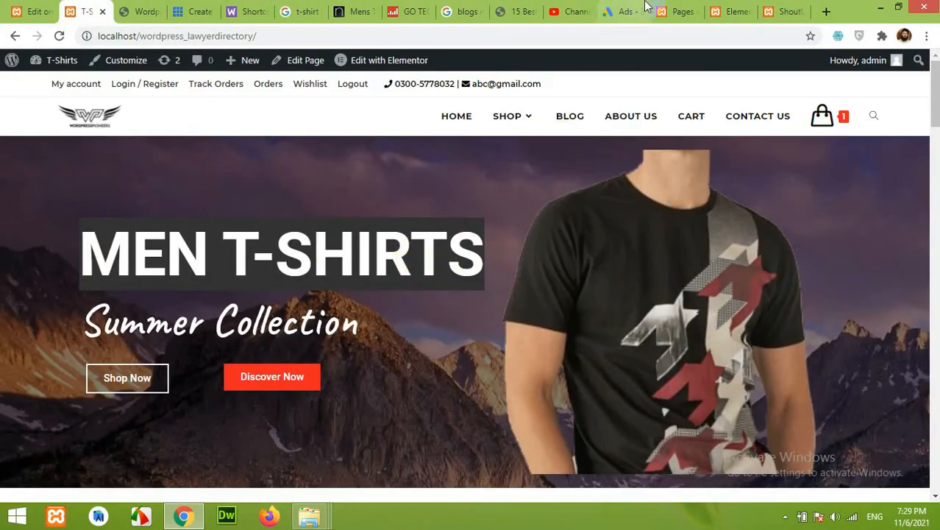
{"action": "left_click", "coordinate": [720, 8]}
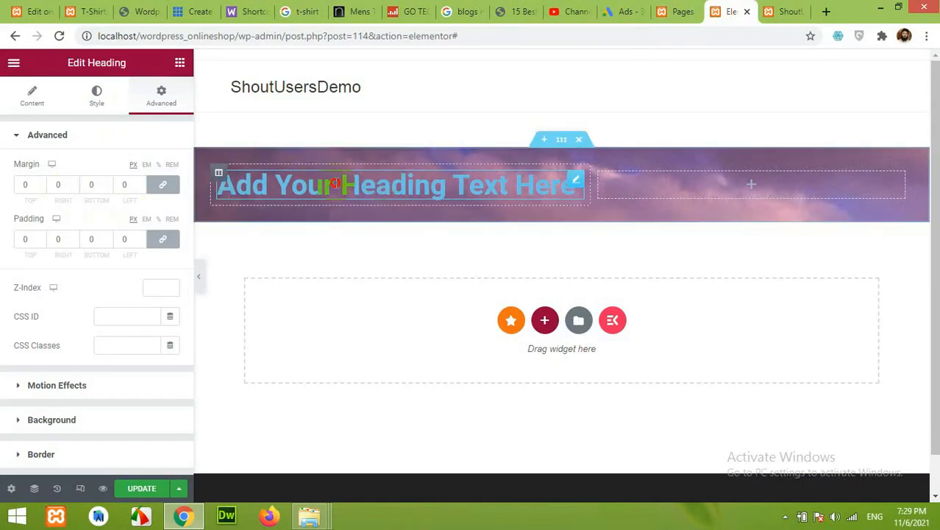
{"action": "left_click", "coordinate": [31, 99]}
{"action": "left_click_drag", "start_coordinate": [127, 189], "coordinate": [13, 190]}
{"action": "type", "text": "MEN T-SHIRTS"}
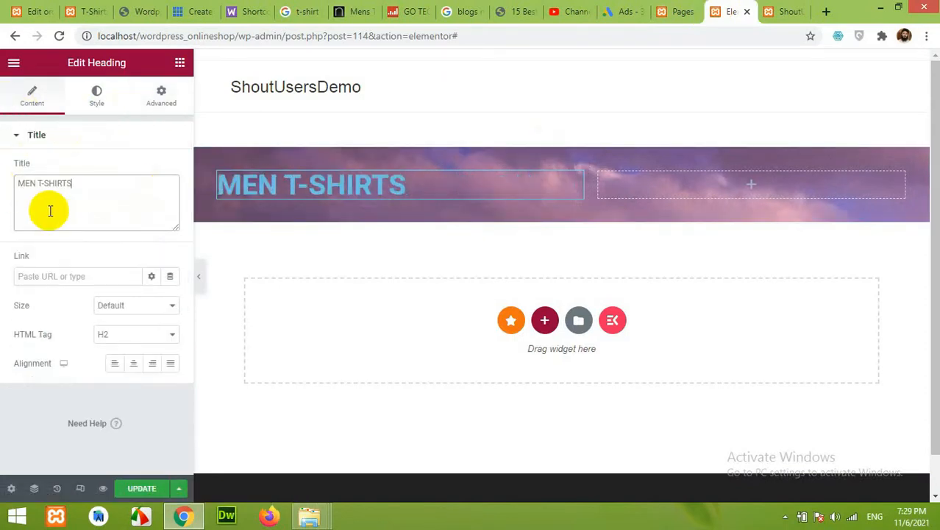
Step: Set the "MEN T-SHIRTS" heading's typography size to 79 px
{"action": "left_click", "coordinate": [97, 93]}
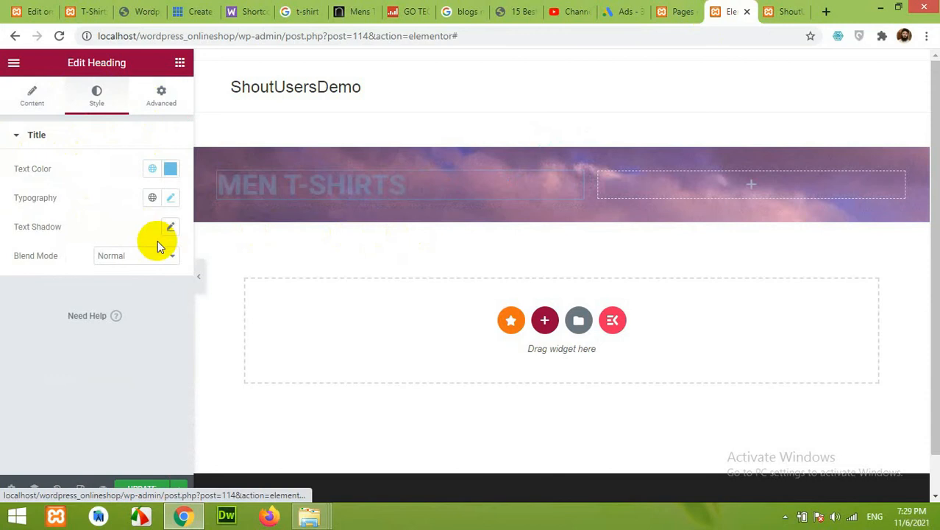
{"action": "left_click", "coordinate": [173, 194]}
{"action": "left_click_drag", "start_coordinate": [54, 304], "coordinate": [66, 305]}
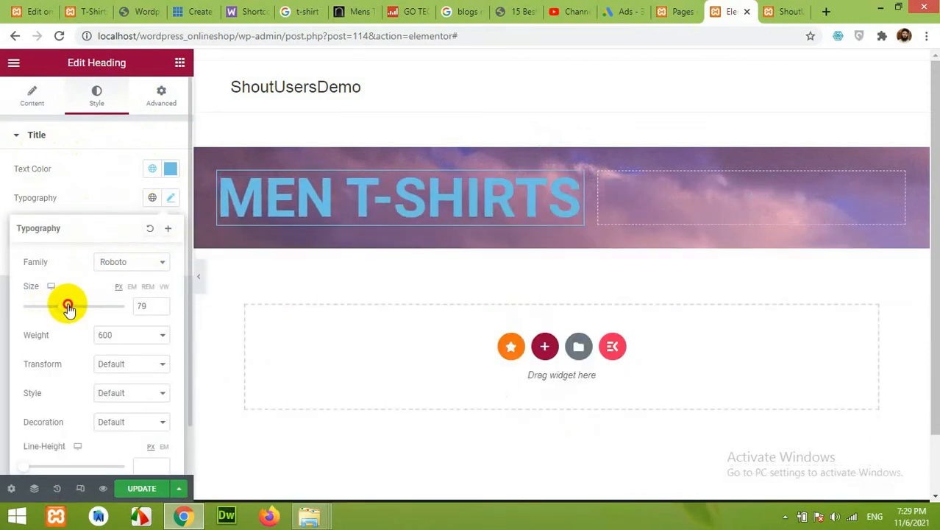
Step: Give the section's second column a Classic background image, uploading 518514s.png from the Shop folder
{"action": "left_click", "coordinate": [659, 193]}
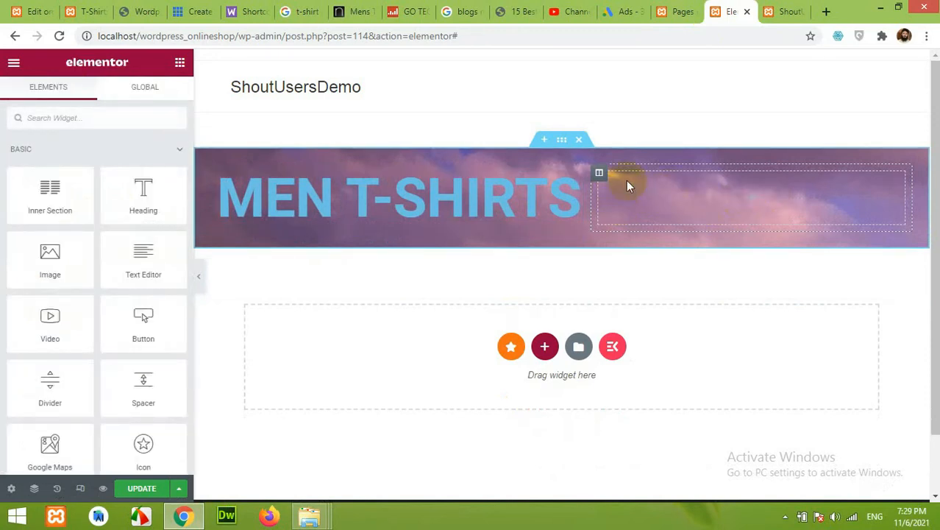
{"action": "left_click", "coordinate": [599, 174]}
{"action": "left_click", "coordinate": [96, 93]}
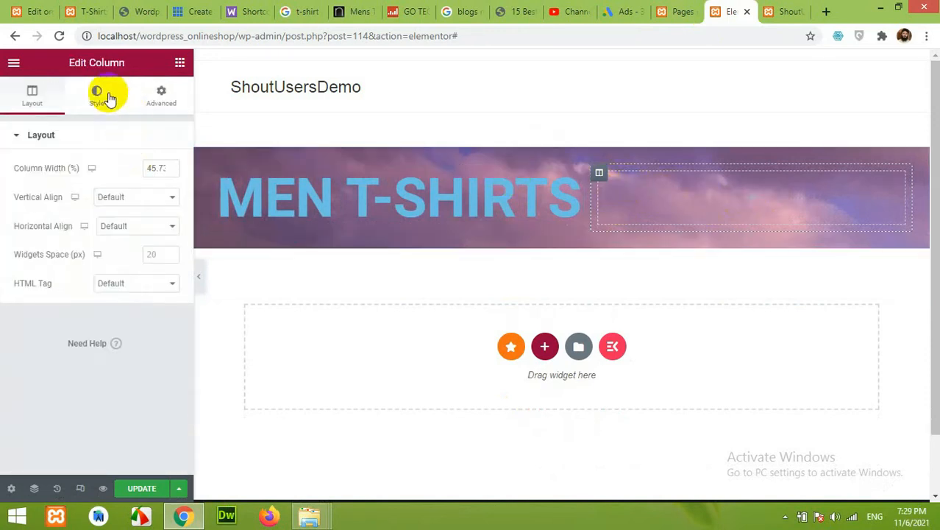
{"action": "left_click", "coordinate": [134, 197]}
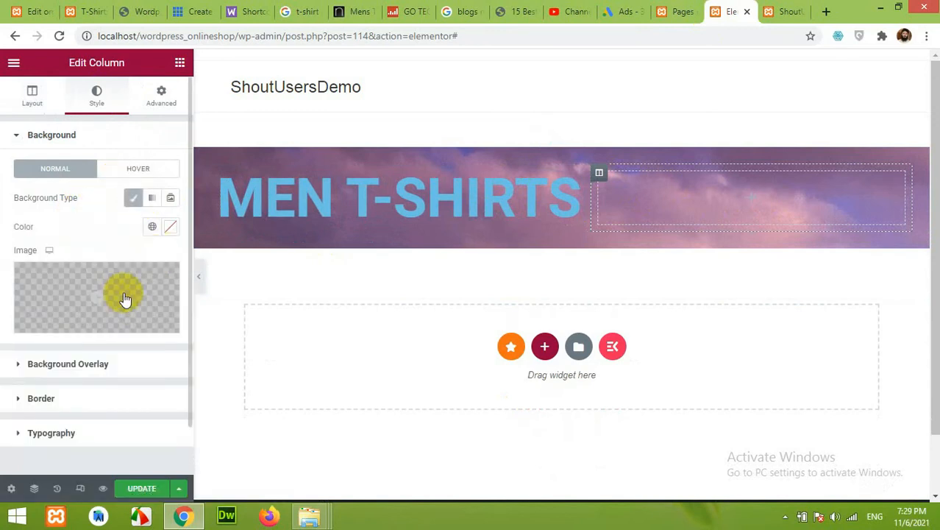
{"action": "left_click", "coordinate": [94, 299]}
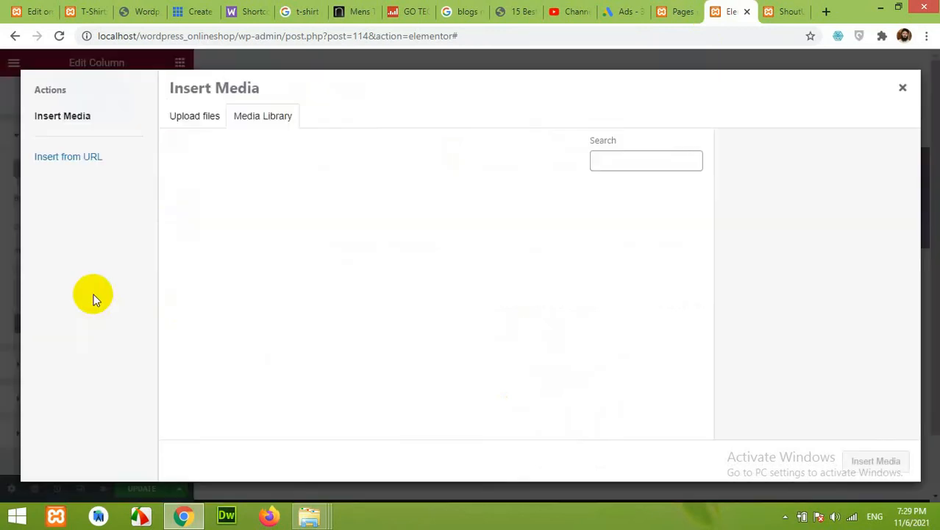
{"action": "left_click", "coordinate": [208, 132]}
{"action": "left_click", "coordinate": [535, 290]}
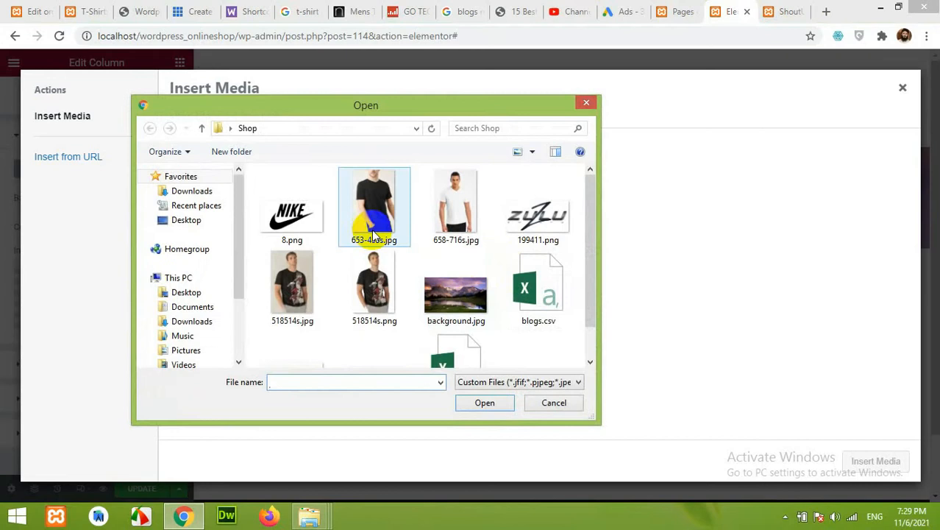
{"action": "left_click", "coordinate": [366, 287]}
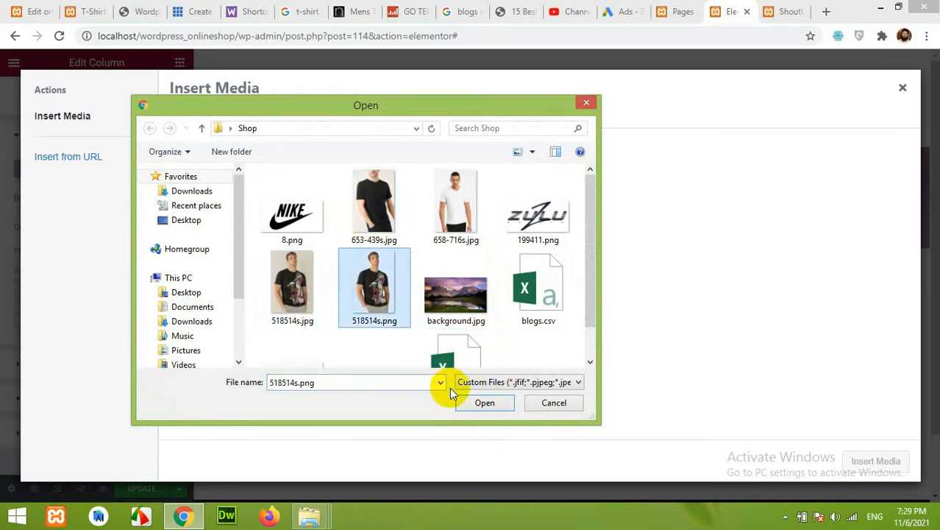
{"action": "left_click", "coordinate": [482, 402]}
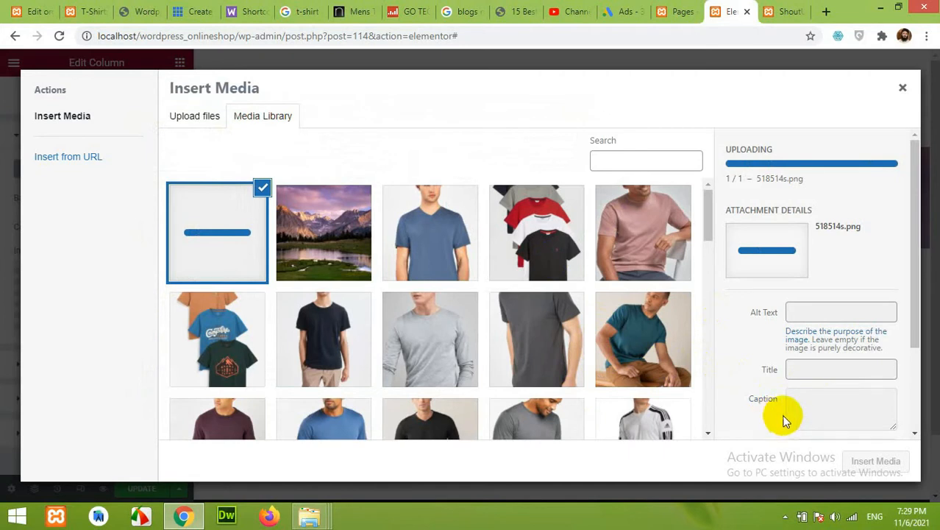
{"action": "left_click", "coordinate": [857, 460]}
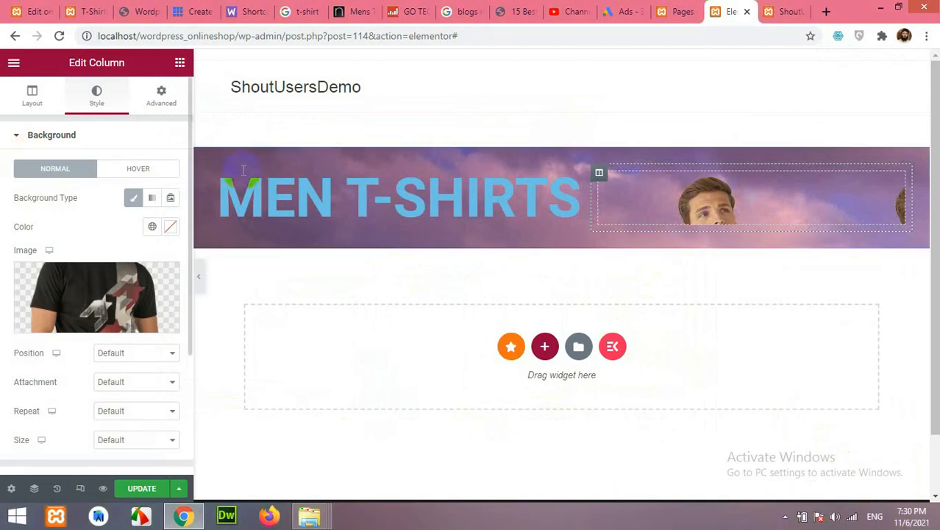
Step: Add a Spacer widget to the second column and set its space to 337 px
{"action": "left_click", "coordinate": [756, 202]}
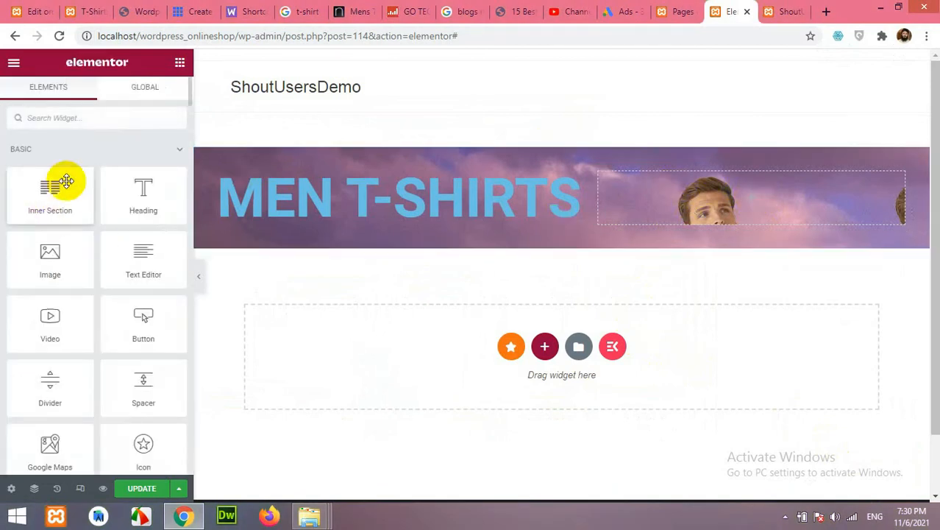
{"action": "left_click", "coordinate": [85, 115]}
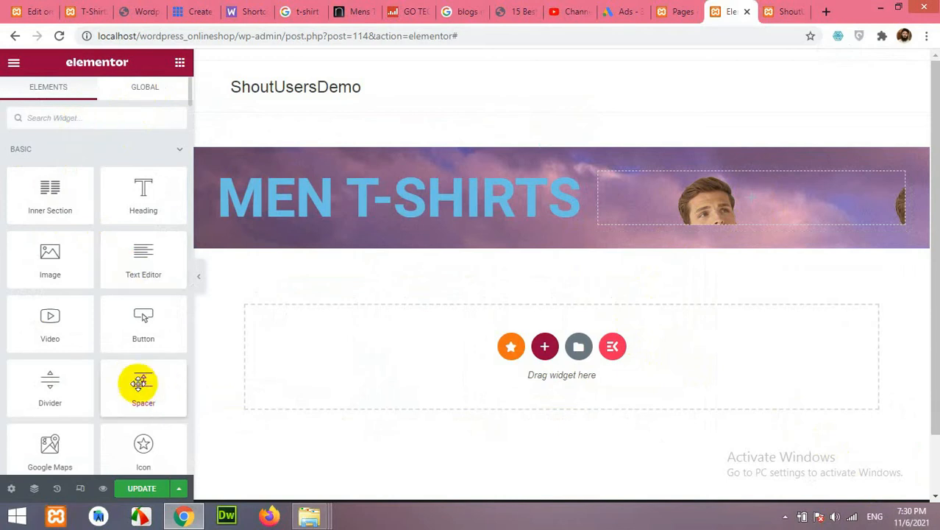
{"action": "left_click_drag", "start_coordinate": [149, 383], "coordinate": [729, 197]}
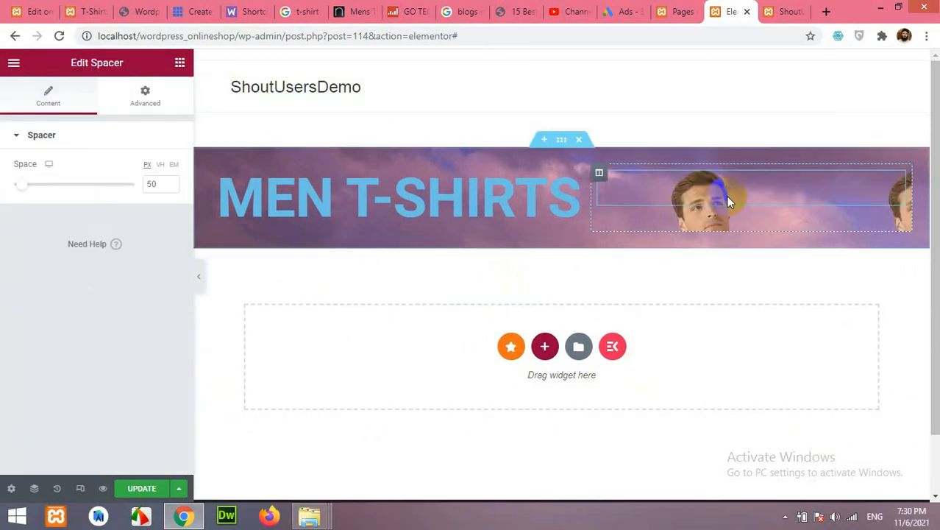
{"action": "left_click_drag", "start_coordinate": [18, 188], "coordinate": [81, 189]}
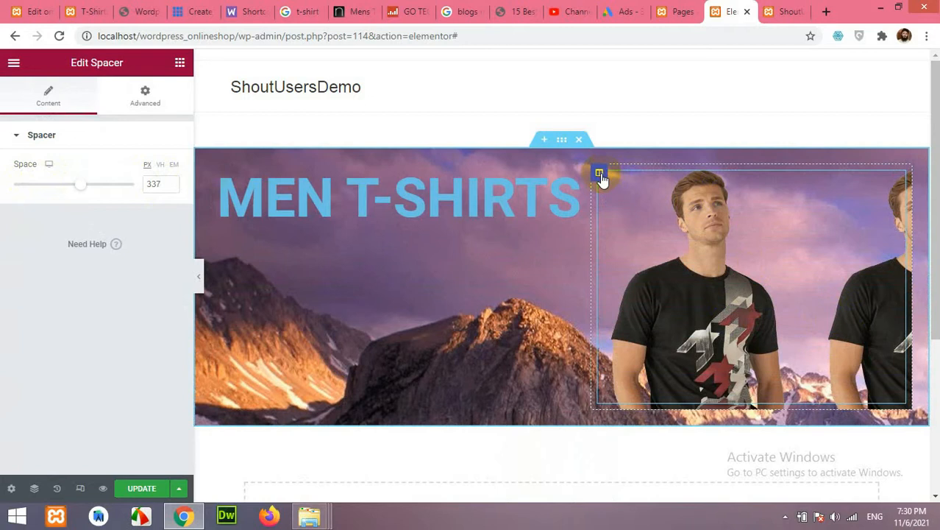
Step: Set the second column's background image position to Center Center
{"action": "left_click", "coordinate": [599, 174]}
{"action": "left_click", "coordinate": [109, 292]}
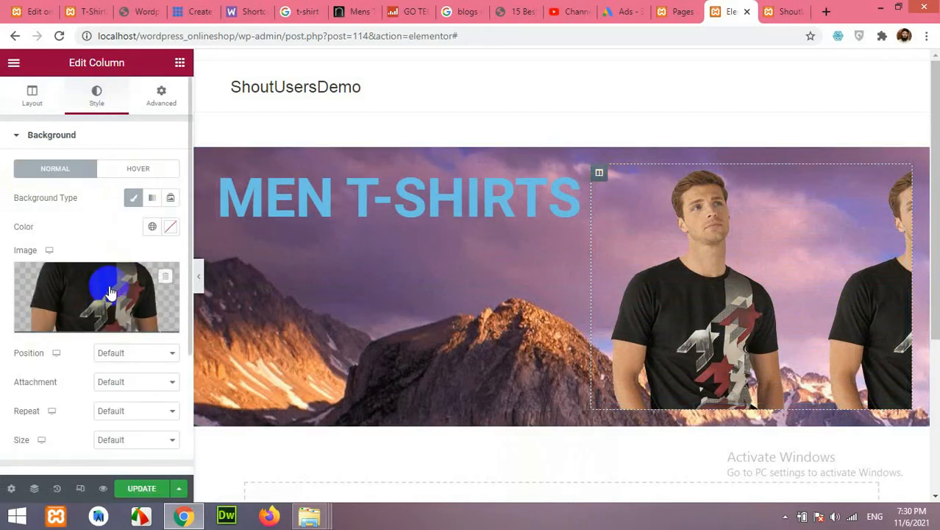
{"action": "scroll", "coordinate": [106, 306], "scroll_direction": "down", "scroll_amount": 1}
{"action": "left_click", "coordinate": [122, 288]}
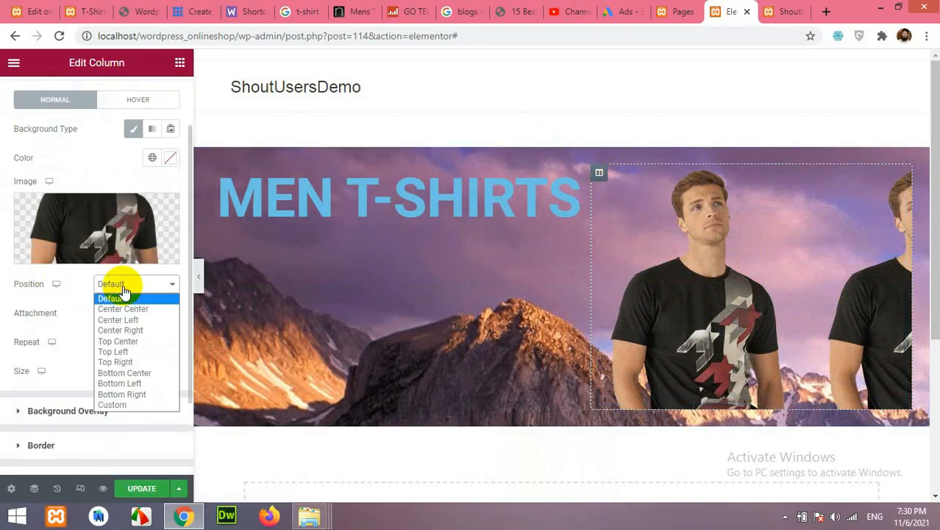
{"action": "left_click", "coordinate": [123, 308]}
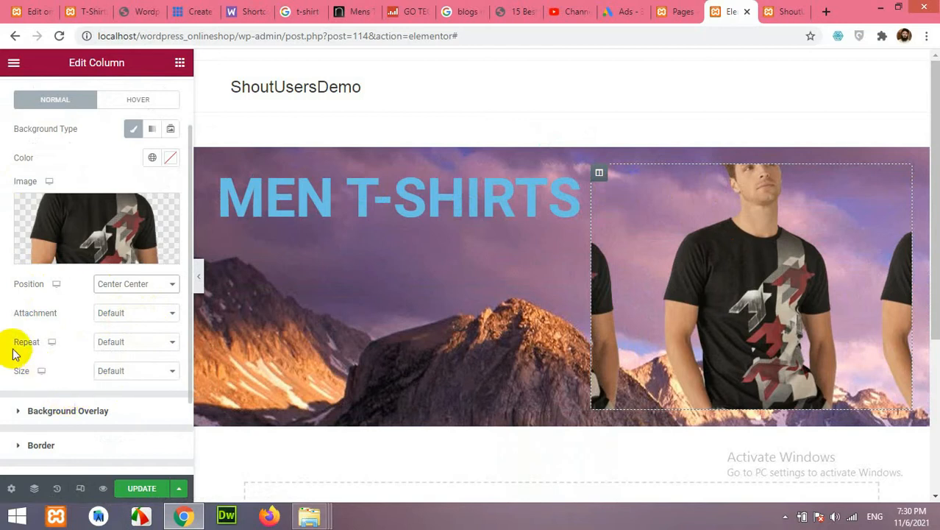
Step: Set the second column's background image repeat to No-repeat
{"action": "left_click", "coordinate": [110, 342]}
{"action": "left_click", "coordinate": [107, 363]}
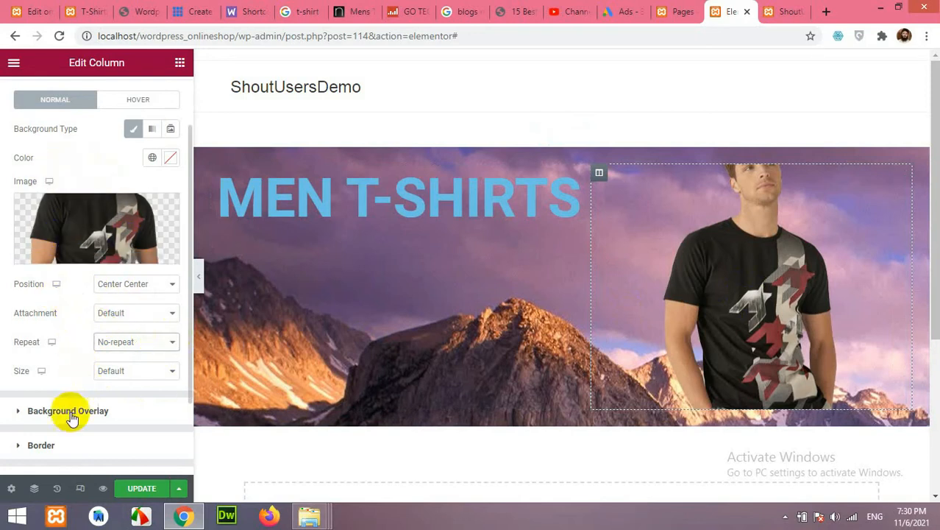
{"action": "scroll", "coordinate": [69, 411], "scroll_direction": "down", "scroll_amount": 1}
{"action": "scroll", "coordinate": [77, 397], "scroll_direction": "up", "scroll_amount": 3}
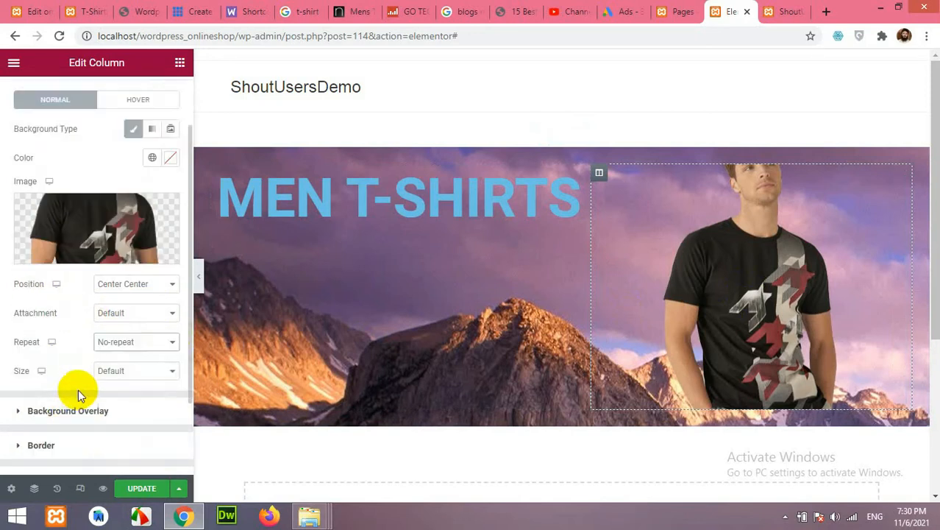
Step: Change the "MEN T-SHIRTS" heading's text color to white, #FFFFFF
{"action": "left_click", "coordinate": [365, 186]}
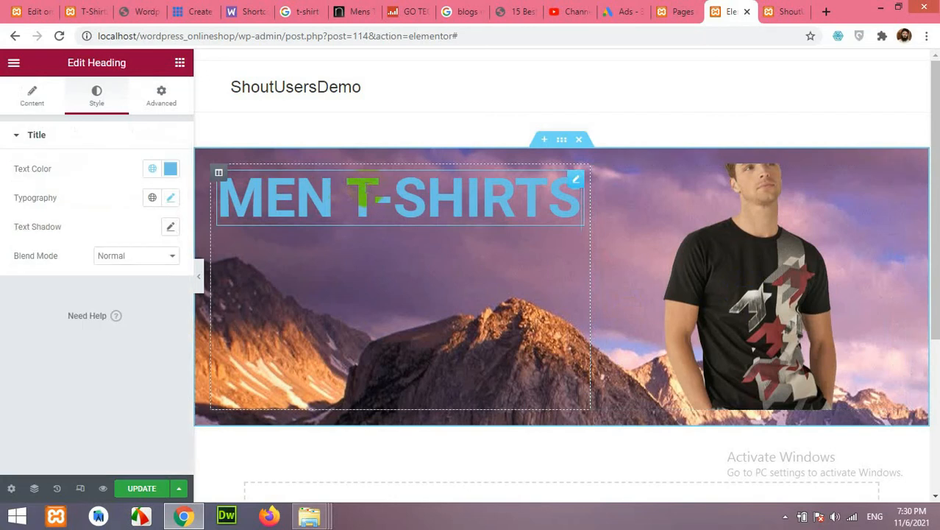
{"action": "left_click", "coordinate": [170, 168]}
{"action": "left_click_drag", "start_coordinate": [144, 231], "coordinate": [52, 208]}
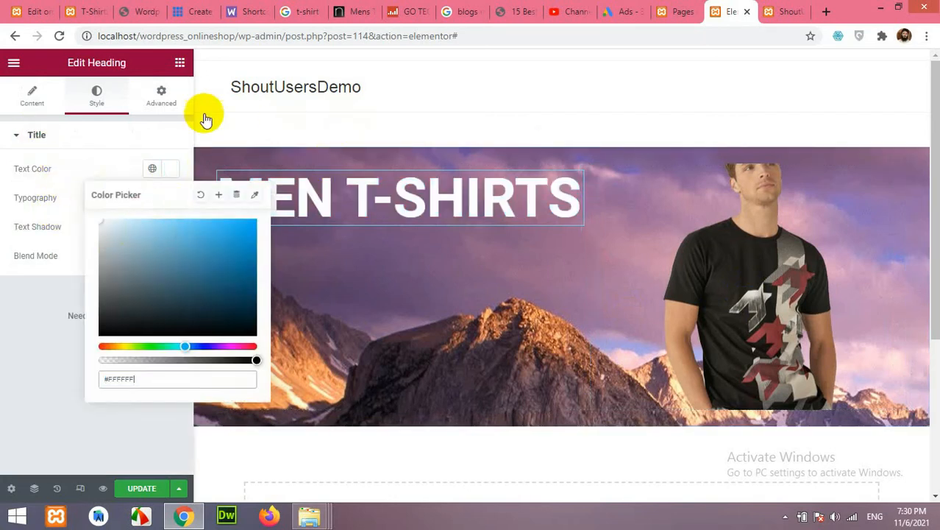
Step: Copy the "Summer Collection" text from the demo T-shirt homepage and return to the page being edited
{"action": "left_click", "coordinate": [82, 11]}
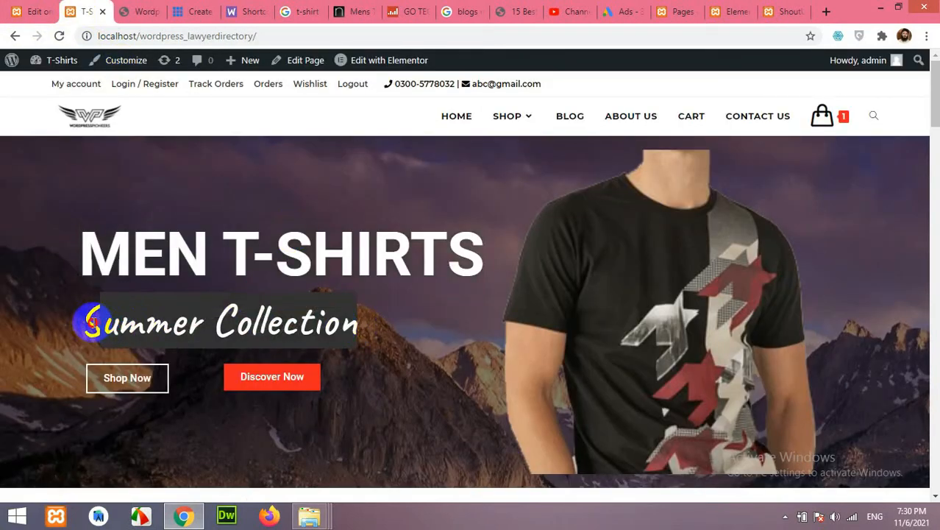
{"action": "right_click", "coordinate": [88, 322]}
{"action": "left_click", "coordinate": [122, 330]}
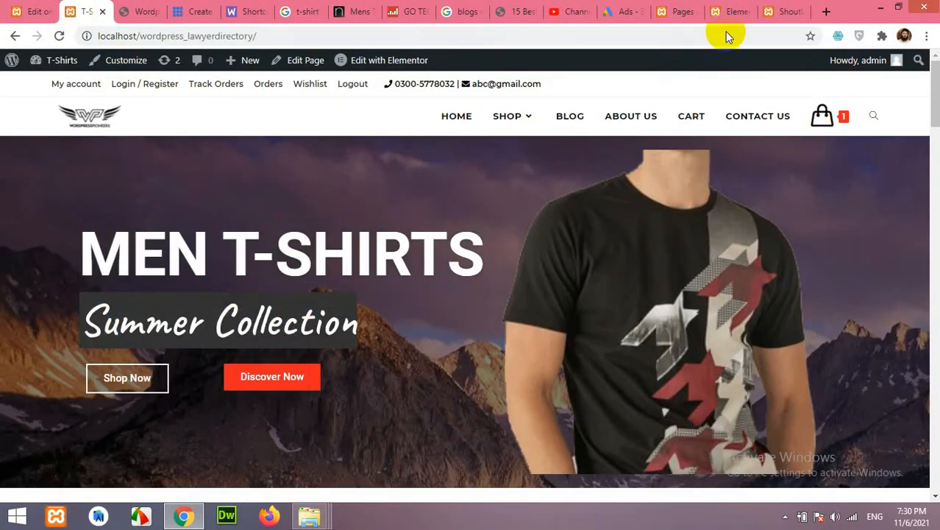
{"action": "left_click", "coordinate": [774, 8]}
{"action": "left_click", "coordinate": [732, 11]}
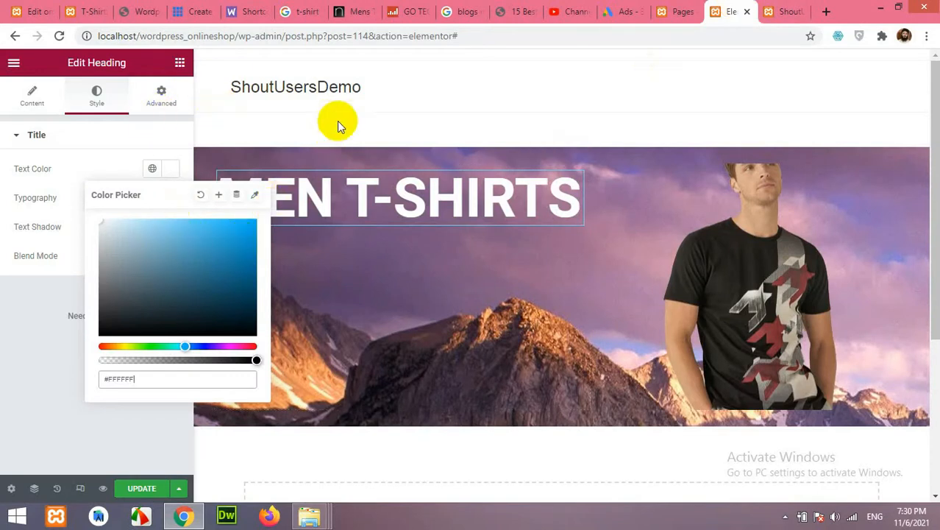
Step: Add a Heading widget below "MEN T-SHIRTS" and replace its title with "Summer Collection"
{"action": "left_click", "coordinate": [180, 62]}
{"action": "left_click_drag", "start_coordinate": [134, 189], "coordinate": [308, 206]}
{"action": "left_click_drag", "start_coordinate": [125, 184], "coordinate": [13, 183]}
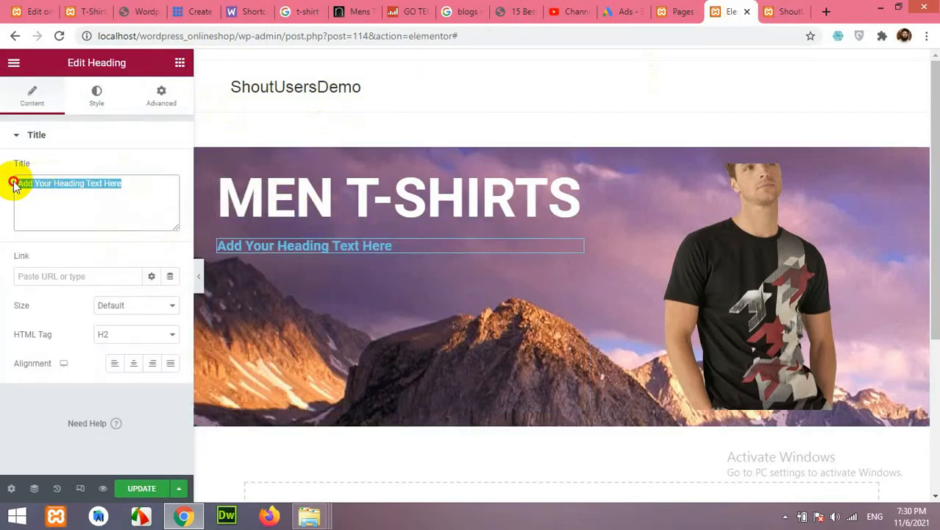
{"action": "key", "text": "ctrl+v"}
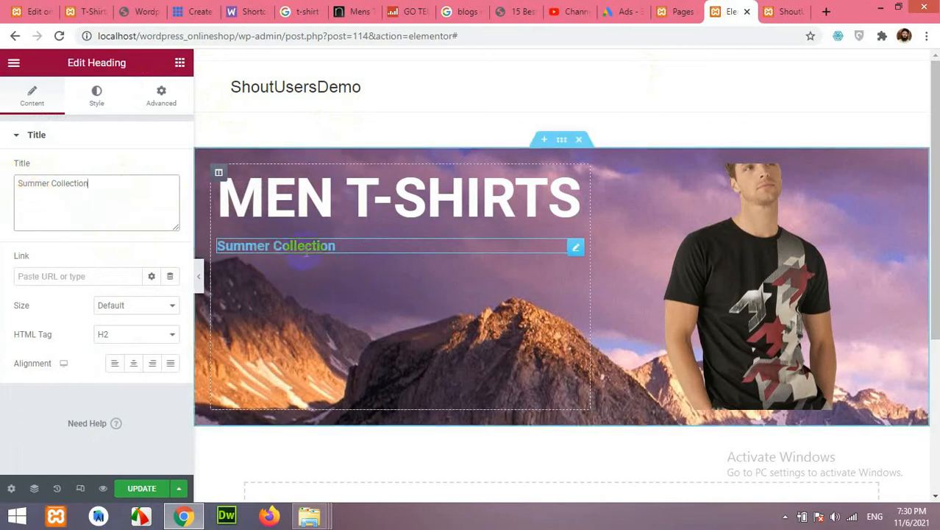
Step: Set the "Summer Collection" heading's typography to the Caveat font family at 65 px
{"action": "left_click", "coordinate": [110, 101]}
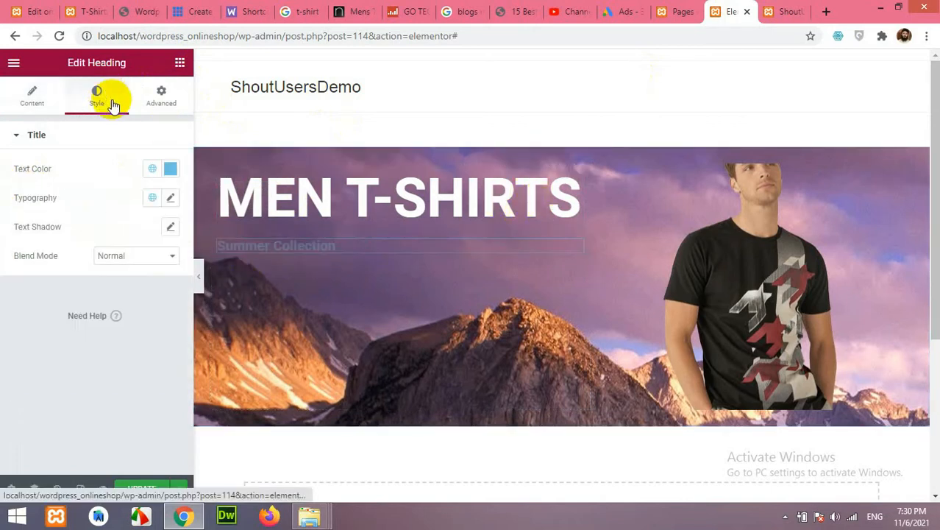
{"action": "left_click", "coordinate": [171, 200]}
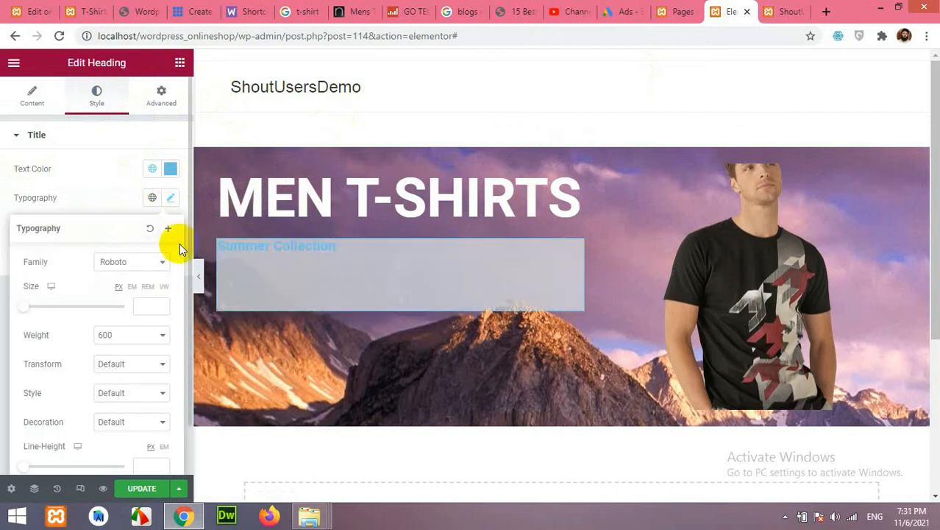
{"action": "left_click", "coordinate": [141, 265]}
{"action": "type", "text": "ca"}
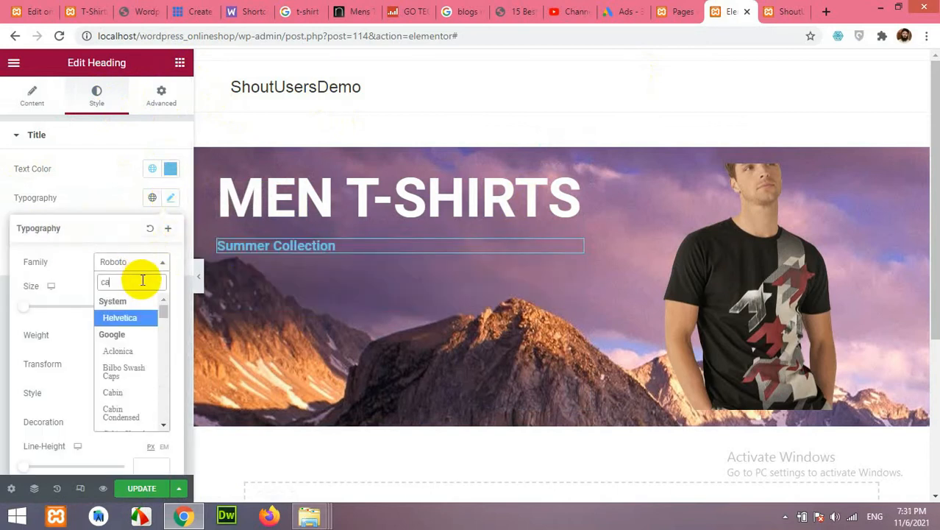
{"action": "type", "text": "v"}
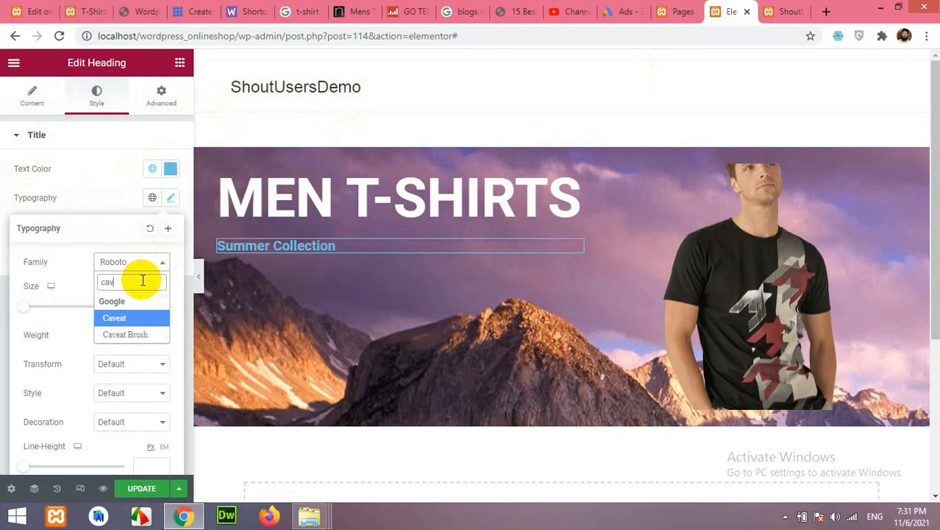
{"action": "left_click", "coordinate": [130, 319]}
{"action": "left_click_drag", "start_coordinate": [33, 310], "coordinate": [61, 310]}
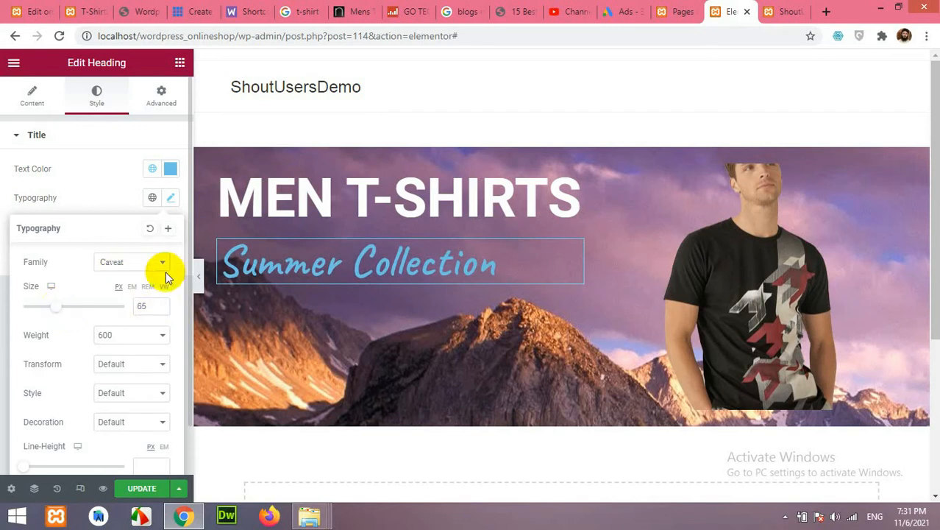
Step: Change the "Summer Collection" heading's text color to white, #FFFFFF
{"action": "left_click", "coordinate": [173, 174]}
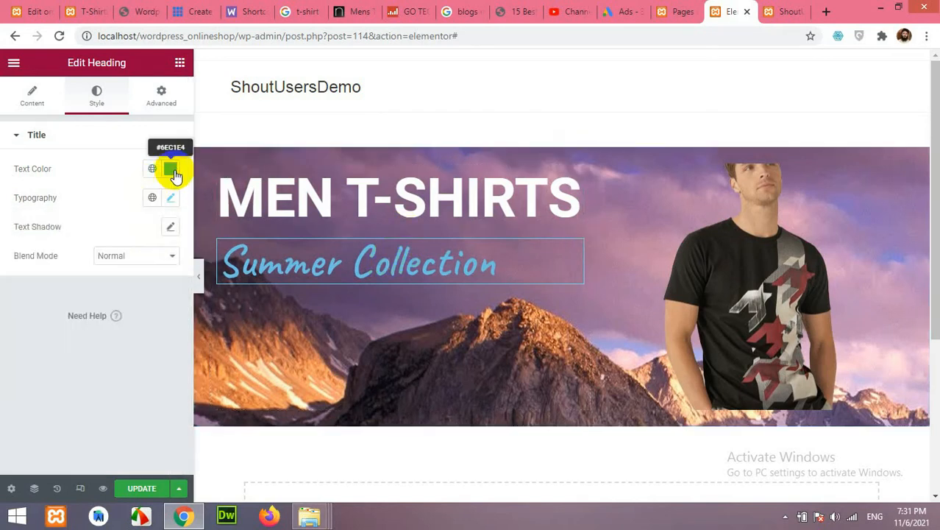
{"action": "left_click", "coordinate": [172, 174]}
{"action": "left_click_drag", "start_coordinate": [131, 224], "coordinate": [70, 223]}
{"action": "left_click", "coordinate": [379, 320]}
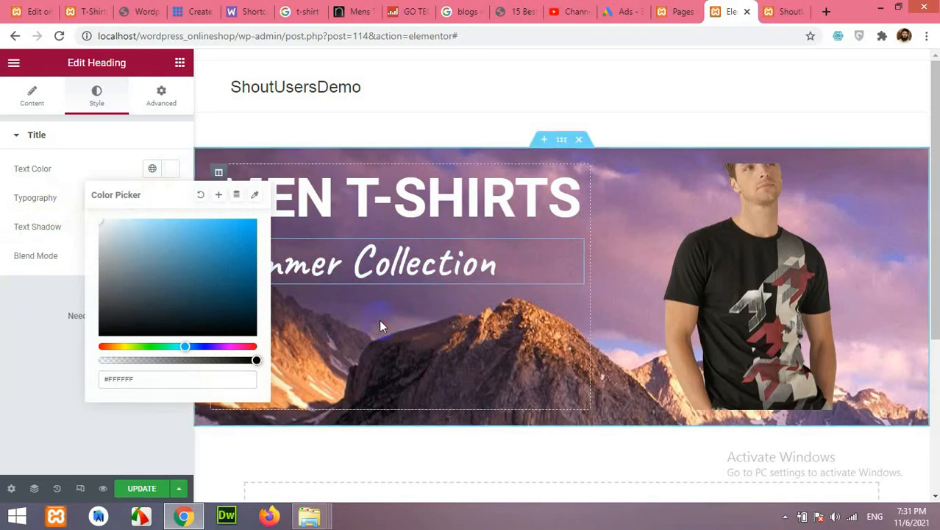
Step: Check the demo banner's button layout and add a two-column Inner Section below the "Summer Collection" heading
{"action": "left_click", "coordinate": [71, 7]}
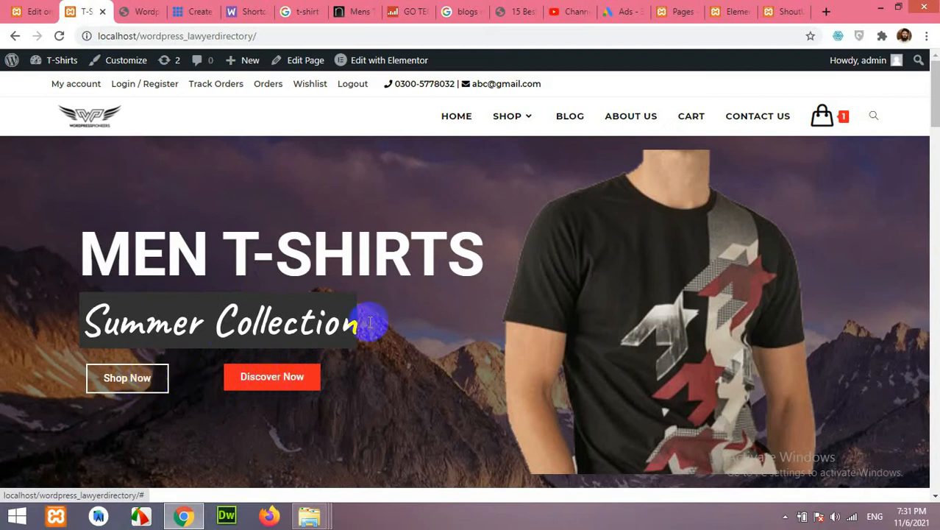
{"action": "left_click", "coordinate": [732, 11]}
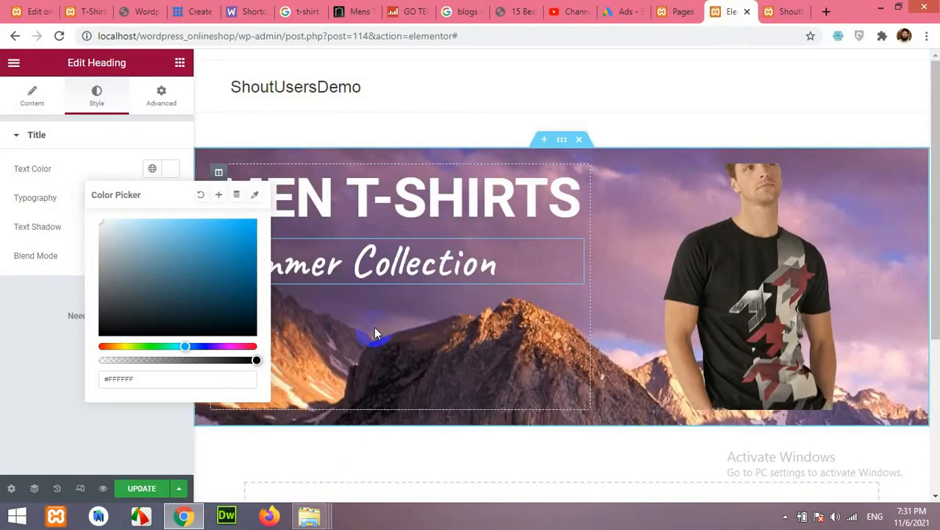
{"action": "left_click", "coordinate": [180, 66]}
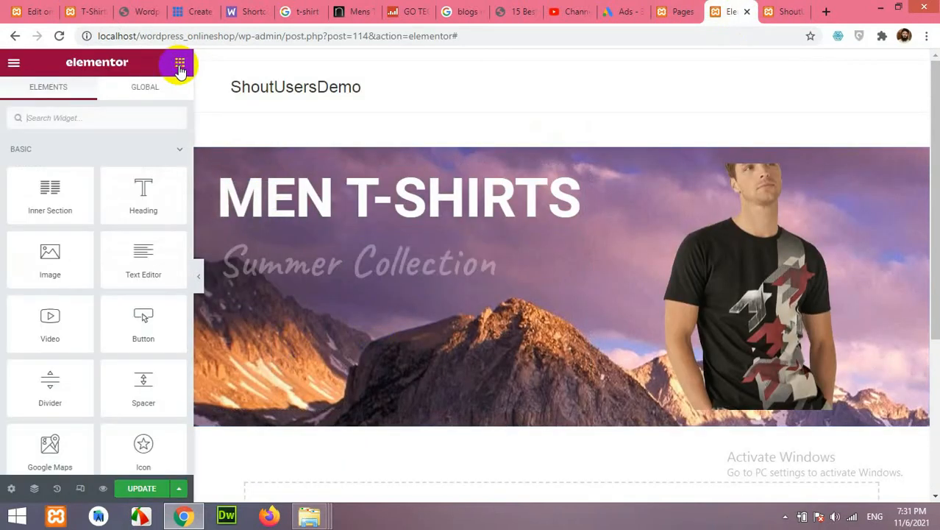
{"action": "left_click_drag", "start_coordinate": [32, 195], "coordinate": [299, 289]}
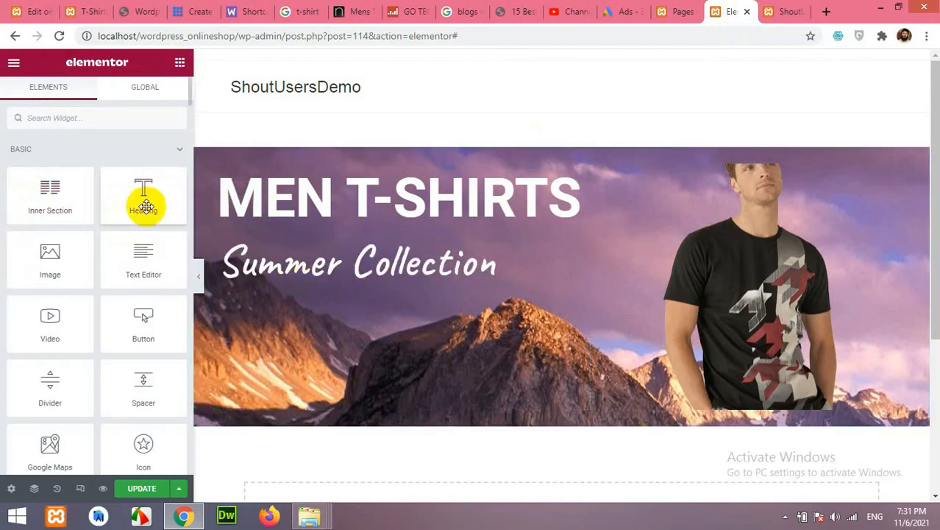
{"action": "left_click_drag", "start_coordinate": [78, 195], "coordinate": [309, 280]}
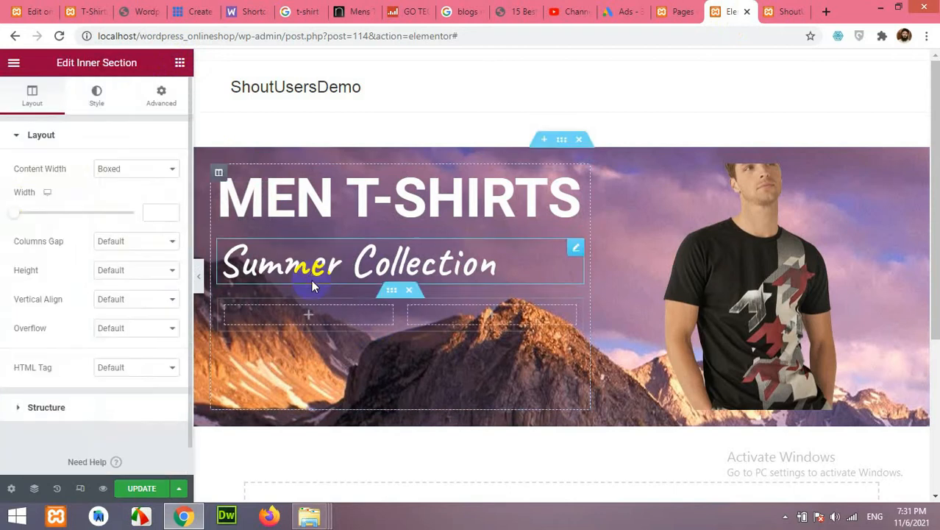
Step: Add a Button widget to the inner section's first column with the text "Shop Now" and Center alignment
{"action": "left_click", "coordinate": [309, 318]}
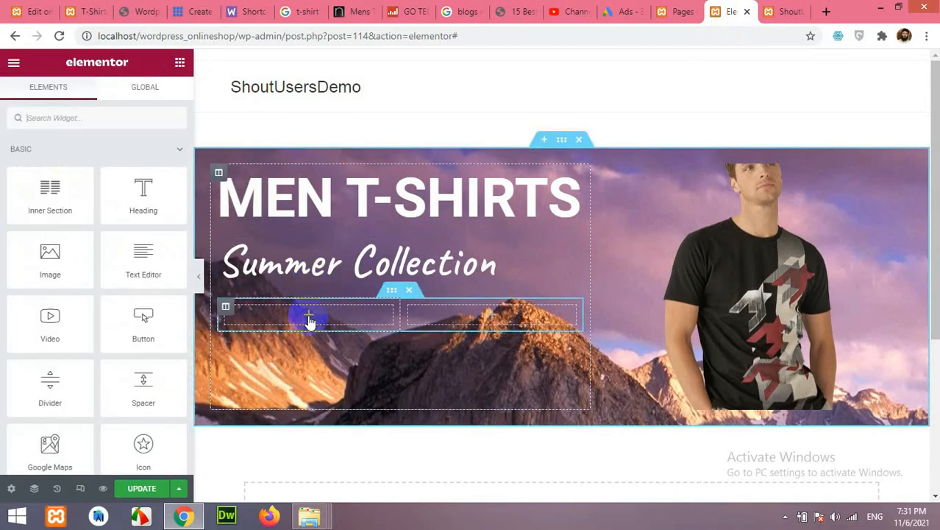
{"action": "left_click_drag", "start_coordinate": [141, 323], "coordinate": [273, 323]}
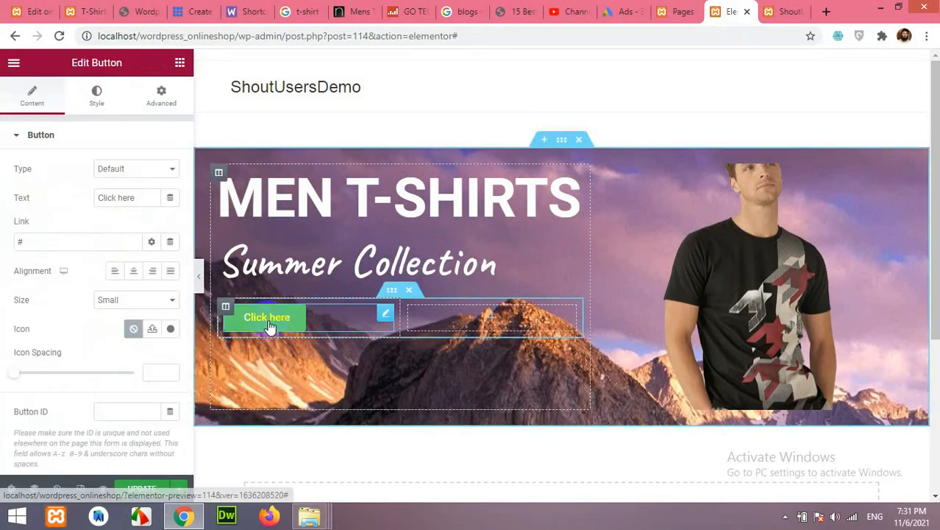
{"action": "left_click", "coordinate": [89, 11]}
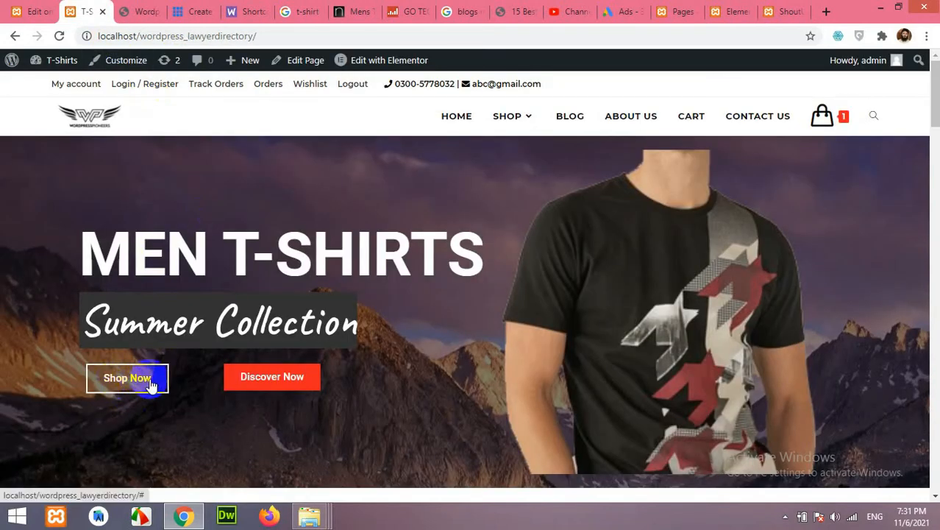
{"action": "left_click", "coordinate": [730, 11]}
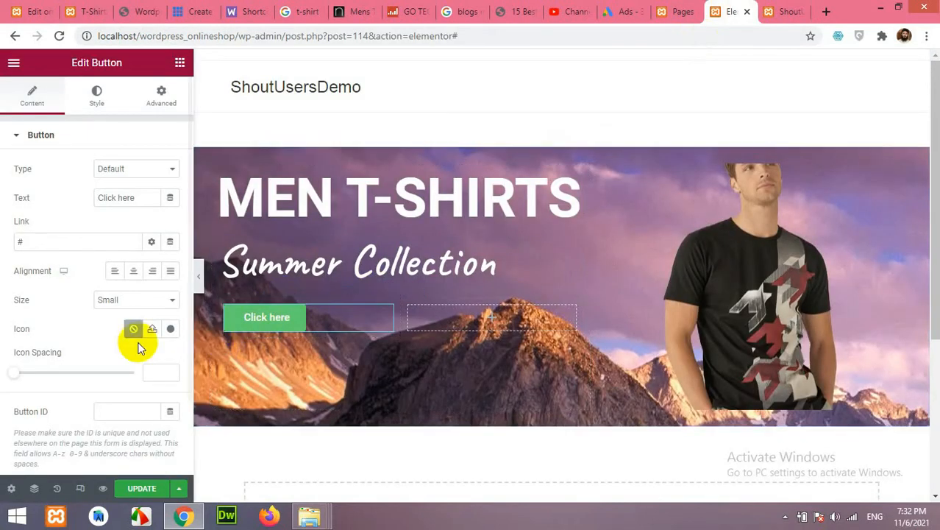
{"action": "left_click_drag", "start_coordinate": [133, 197], "coordinate": [58, 185]}
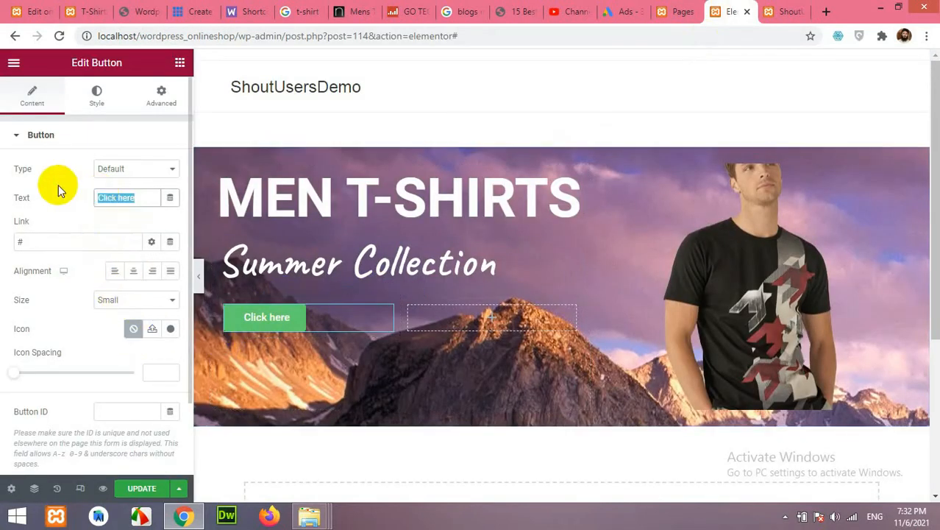
{"action": "type", "text": "Shop Now"}
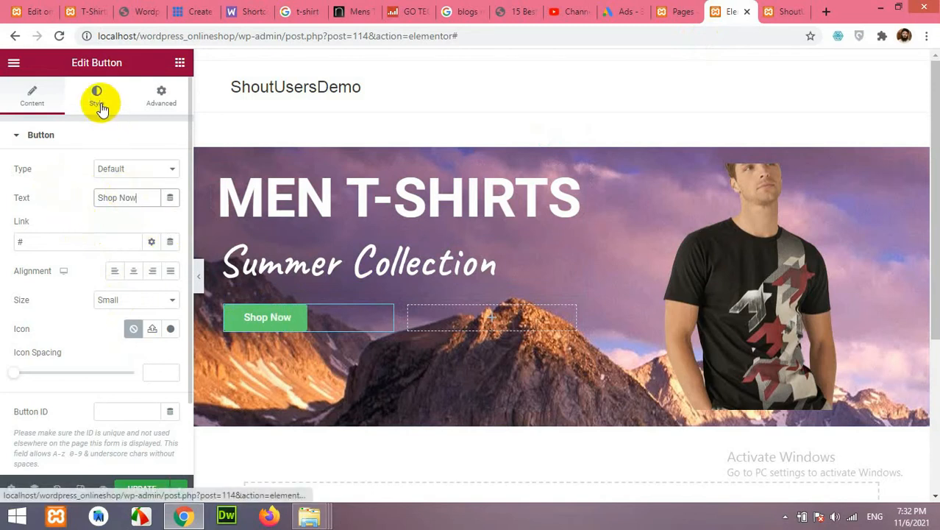
{"action": "left_click", "coordinate": [133, 272]}
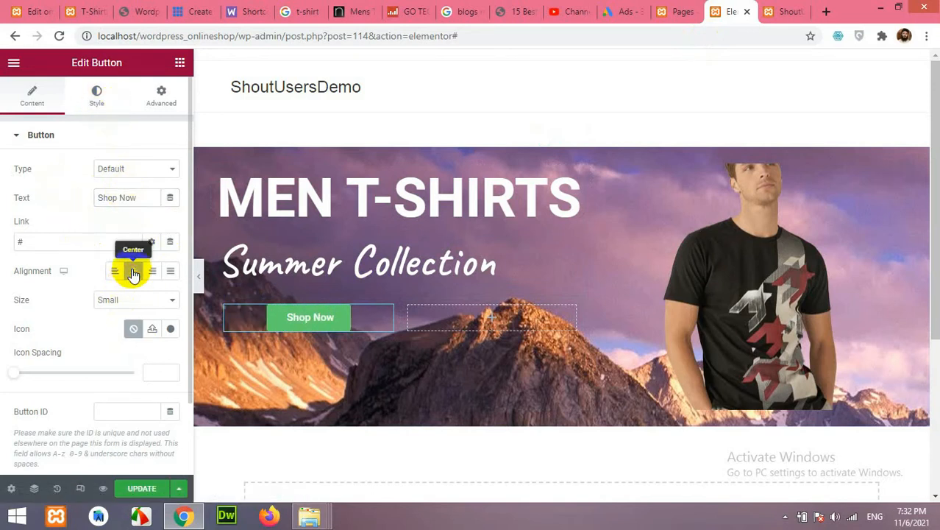
Step: Make the "Shop Now" button's background color fully transparent
{"action": "left_click", "coordinate": [110, 119]}
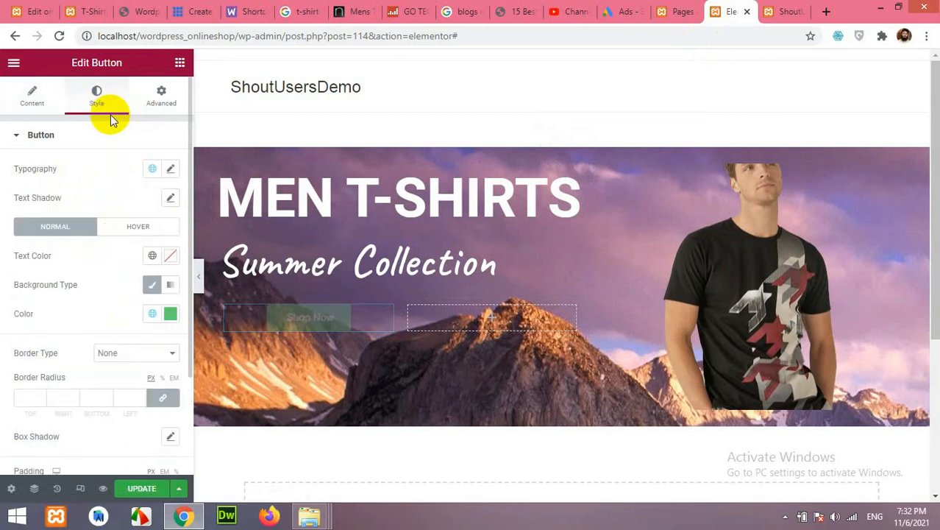
{"action": "left_click", "coordinate": [170, 314]}
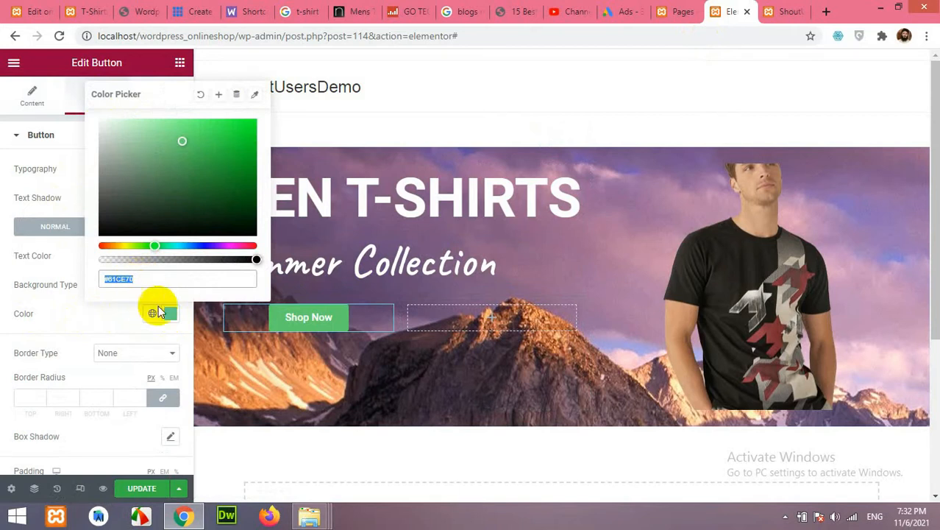
{"action": "mouse_move", "coordinate": [256, 259]}
{"action": "left_mouse_down"}
{"action": "mouse_move", "coordinate": [111, 259]}
{"action": "mouse_move", "coordinate": [240, 259]}
{"action": "left_mouse_up"}
{"action": "left_click_drag", "start_coordinate": [154, 247], "coordinate": [177, 243]}
{"action": "mouse_move", "coordinate": [182, 141]}
{"action": "left_mouse_down"}
{"action": "mouse_move", "coordinate": [226, 120]}
{"action": "mouse_move", "coordinate": [224, 138]}
{"action": "mouse_move", "coordinate": [227, 119]}
{"action": "left_mouse_up"}
{"action": "left_click_drag", "start_coordinate": [237, 260], "coordinate": [86, 260]}
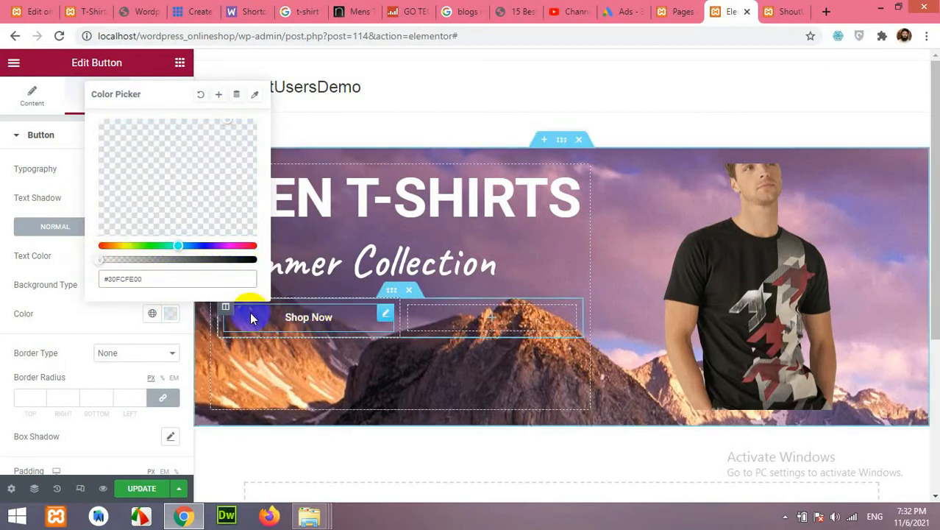
{"action": "left_click", "coordinate": [100, 328]}
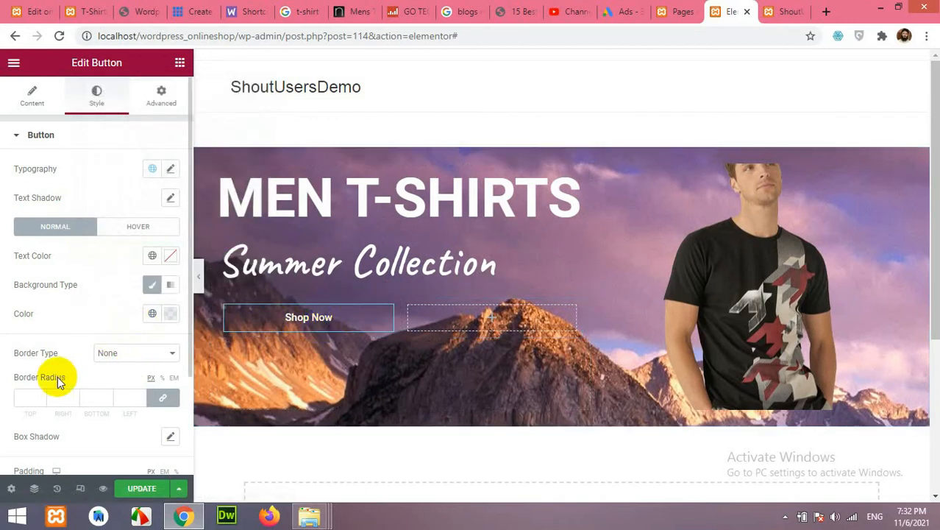
Step: Set the "Shop Now" button's border type to Solid
{"action": "scroll", "coordinate": [52, 338], "scroll_direction": "down", "scroll_amount": 1}
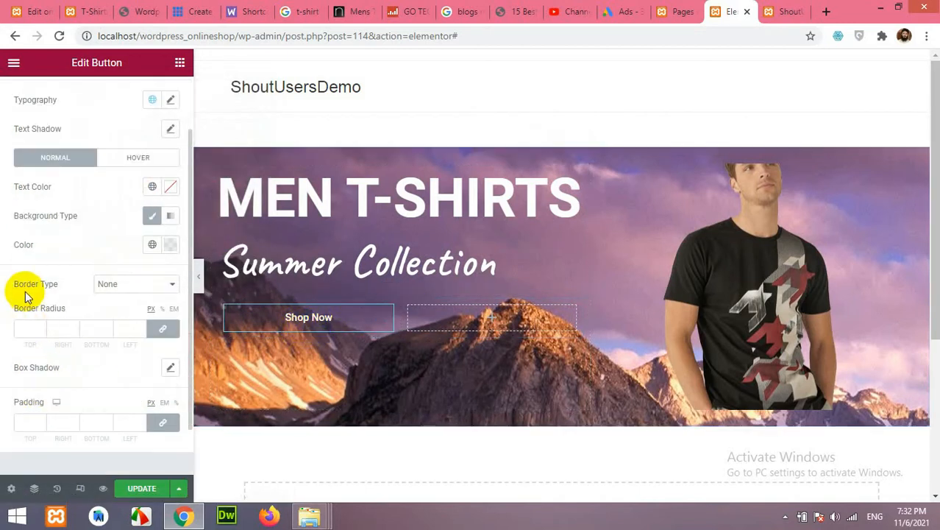
{"action": "left_click", "coordinate": [135, 287]}
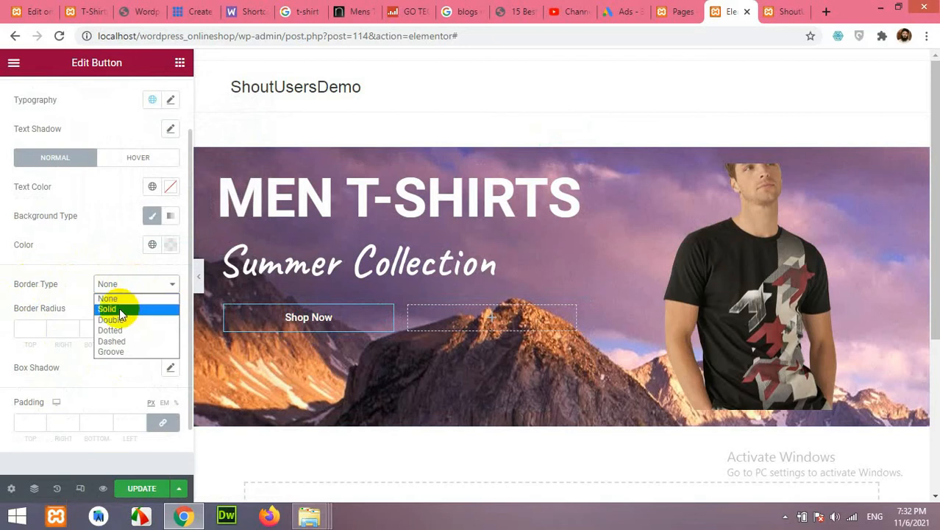
{"action": "left_click", "coordinate": [121, 310]}
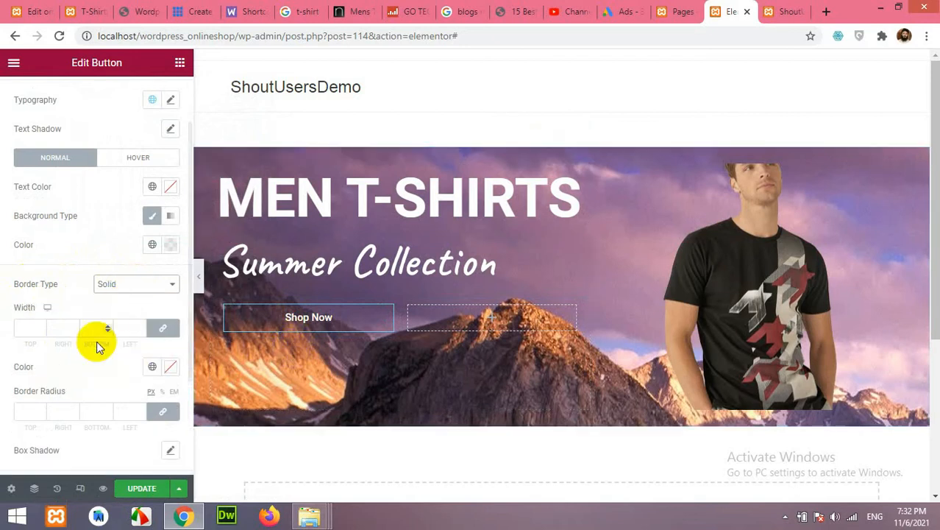
Step: Set the "Shop Now" button's border width to 2 px and its border radius to 0 px on all sides
{"action": "type", "text": "1"}
{"action": "left_click", "coordinate": [39, 326]}
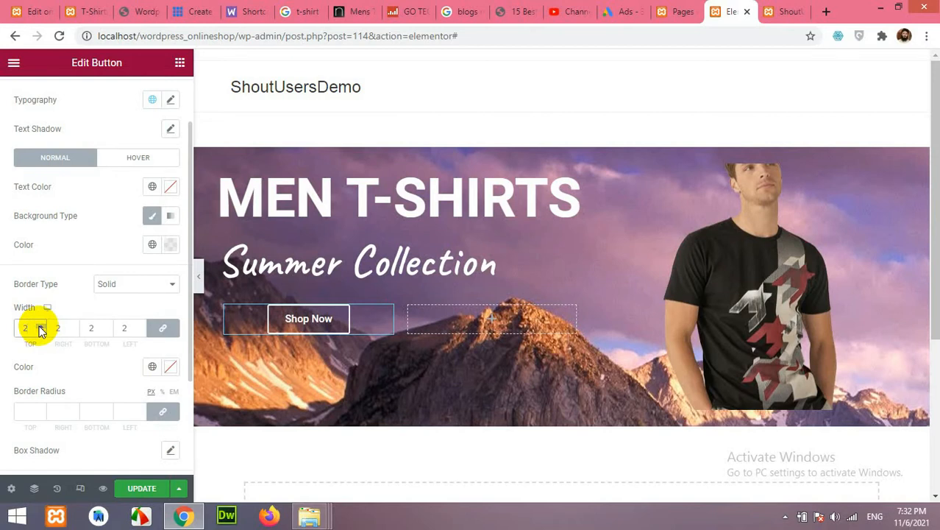
{"action": "left_click", "coordinate": [163, 412]}
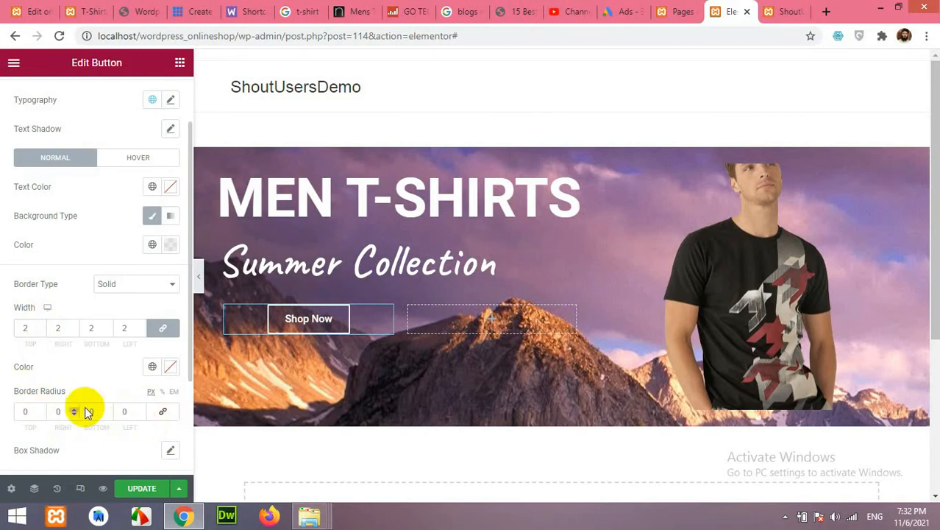
{"action": "scroll", "coordinate": [163, 415], "scroll_direction": "down", "scroll_amount": 2}
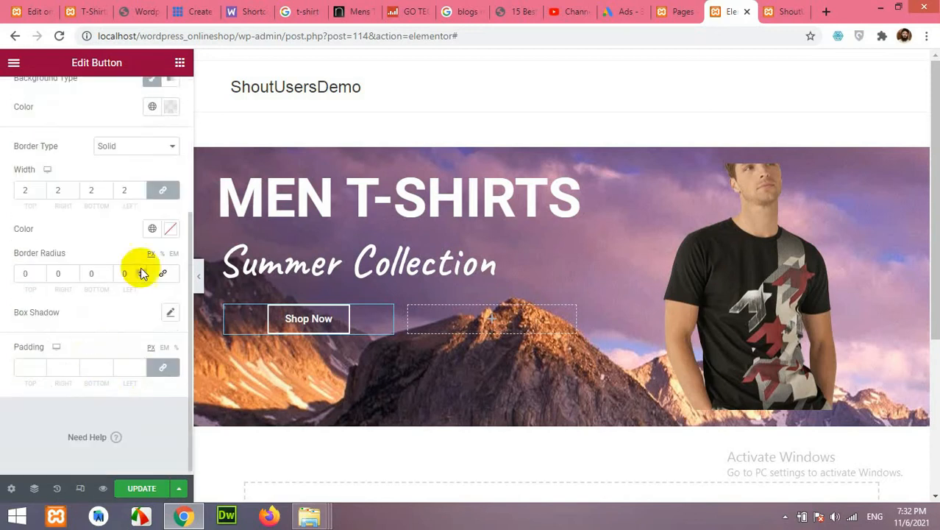
{"action": "scroll", "coordinate": [81, 334], "scroll_direction": "up", "scroll_amount": 1}
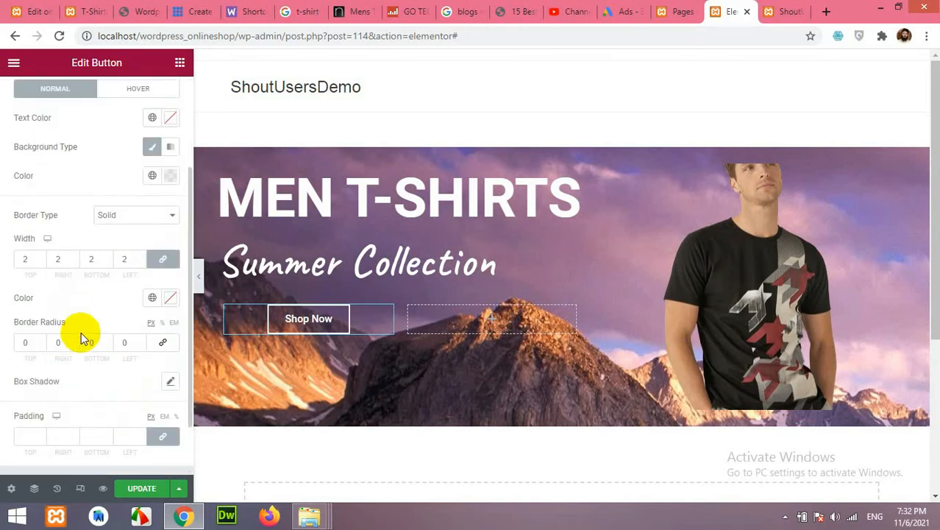
{"action": "scroll", "coordinate": [82, 334], "scroll_direction": "down", "scroll_amount": 1}
{"action": "scroll", "coordinate": [81, 331], "scroll_direction": "up", "scroll_amount": 3}
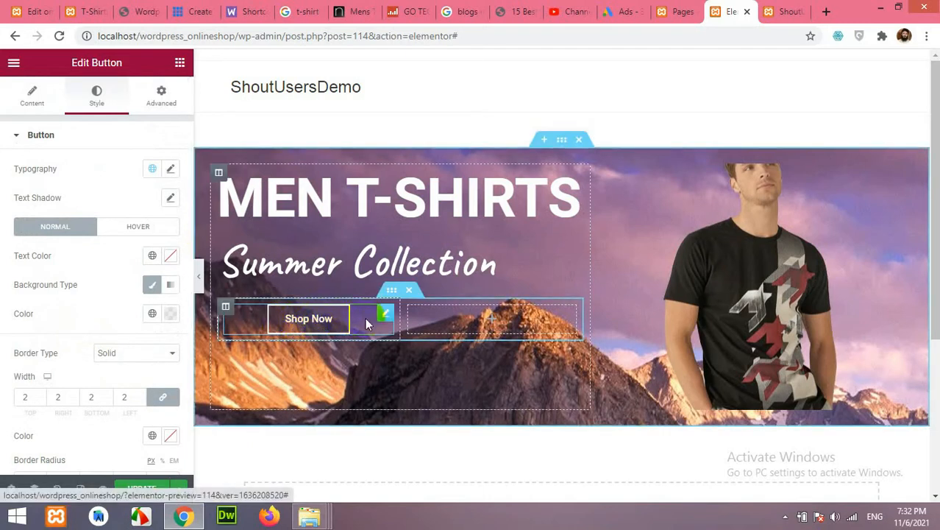
Step: Duplicate the "Shop Now" button and move the copy into the inner section's second column
{"action": "right_click", "coordinate": [387, 316]}
{"action": "left_click", "coordinate": [429, 237]}
{"action": "left_click", "coordinate": [360, 359]}
{"action": "left_click_drag", "start_coordinate": [384, 360], "coordinate": [486, 332]}
Step: Check the demo banner's second button label and change the copied button's text to "Discover Now"
{"action": "left_click", "coordinate": [88, 10]}
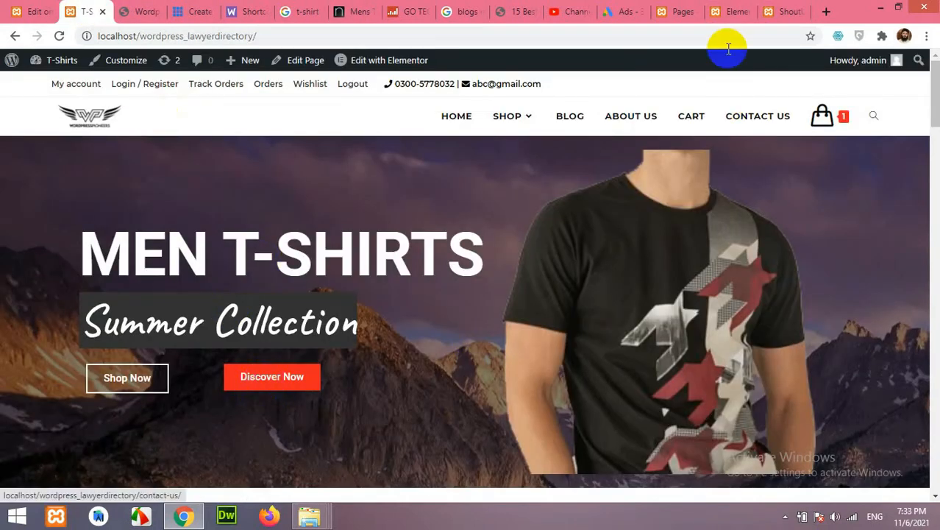
{"action": "left_click", "coordinate": [732, 11]}
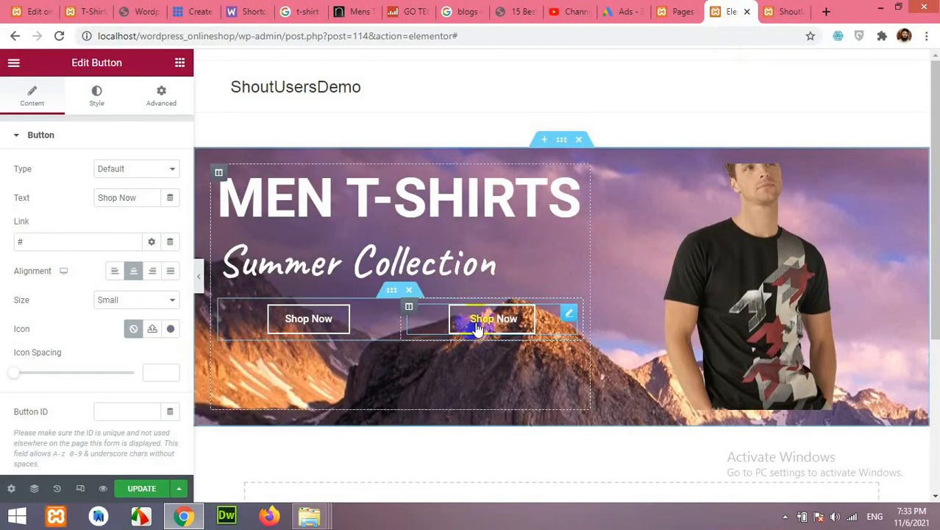
{"action": "left_click_drag", "start_coordinate": [138, 198], "coordinate": [56, 200]}
{"action": "type", "text": "Di"}
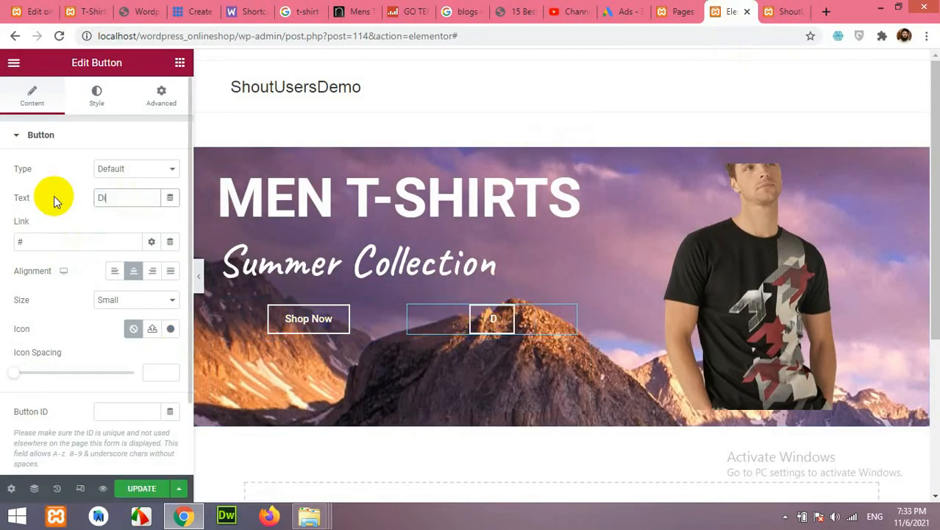
{"action": "type", "text": "scover Now"}
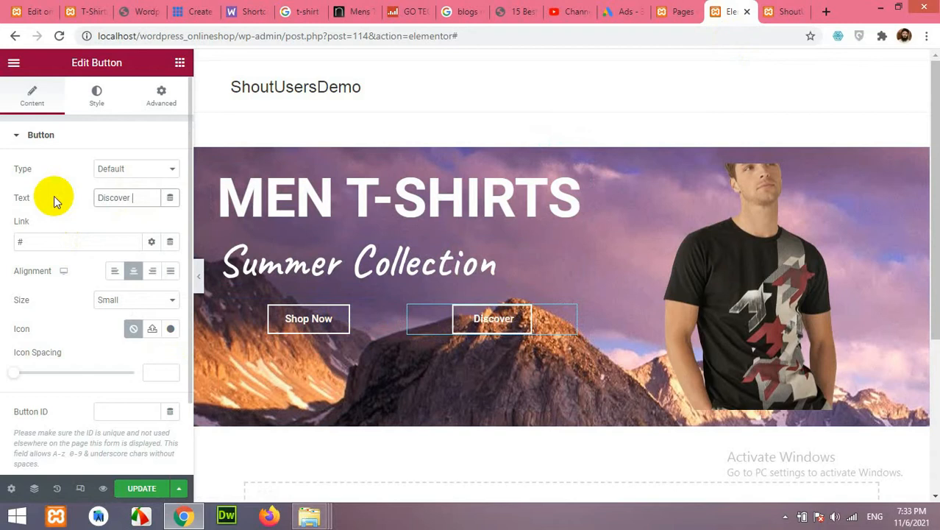
Step: Set the "Shop Now" button's link to "/shop"
{"action": "left_click", "coordinate": [321, 325]}
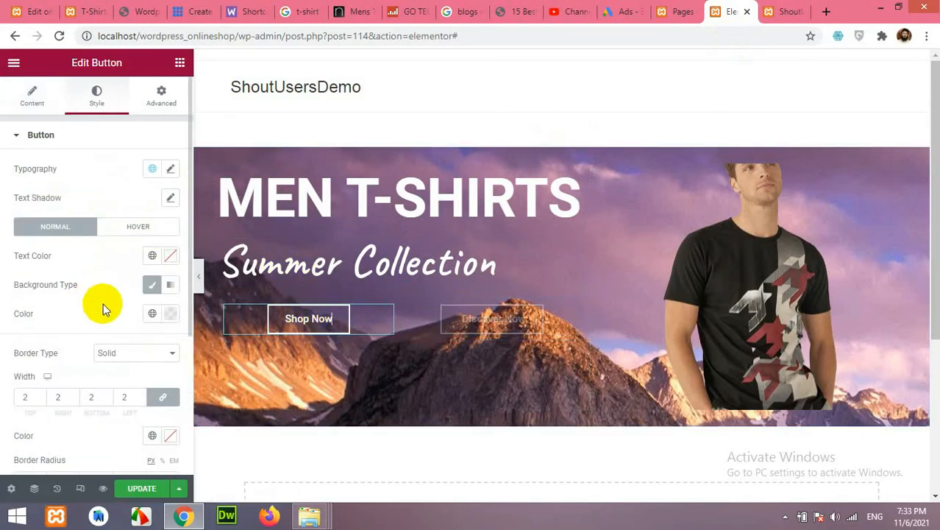
{"action": "scroll", "coordinate": [95, 316], "scroll_direction": "down", "scroll_amount": 3}
{"action": "scroll", "coordinate": [66, 294], "scroll_direction": "up", "scroll_amount": 4}
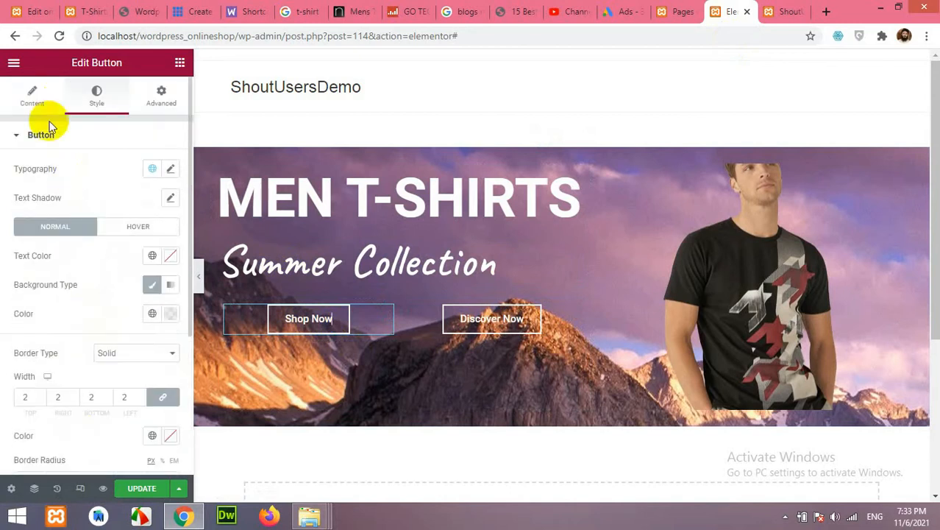
{"action": "left_click", "coordinate": [32, 96]}
{"action": "left_click_drag", "start_coordinate": [76, 242], "coordinate": [3, 242]}
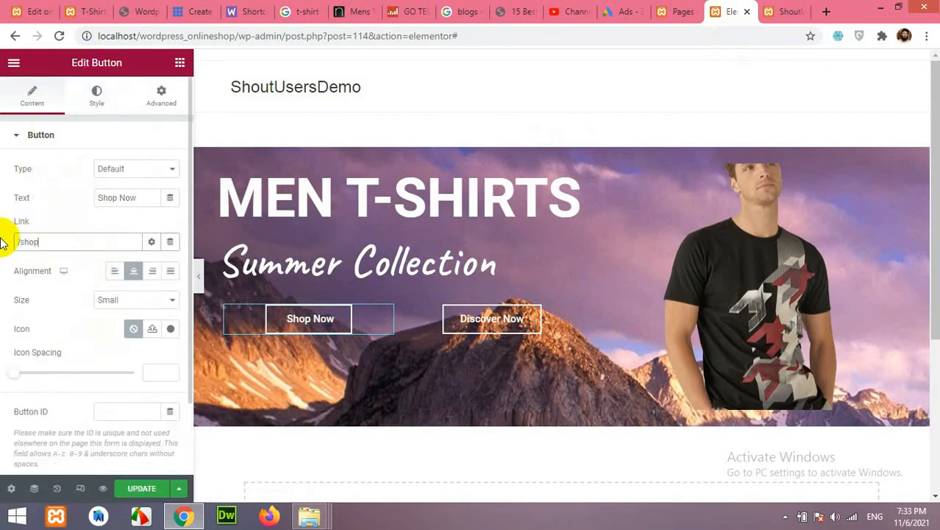
Step: Inspect the demo page's "Discover Now" button in the browser developer tools and copy its background color value #FF2222
{"action": "left_click", "coordinate": [481, 324]}
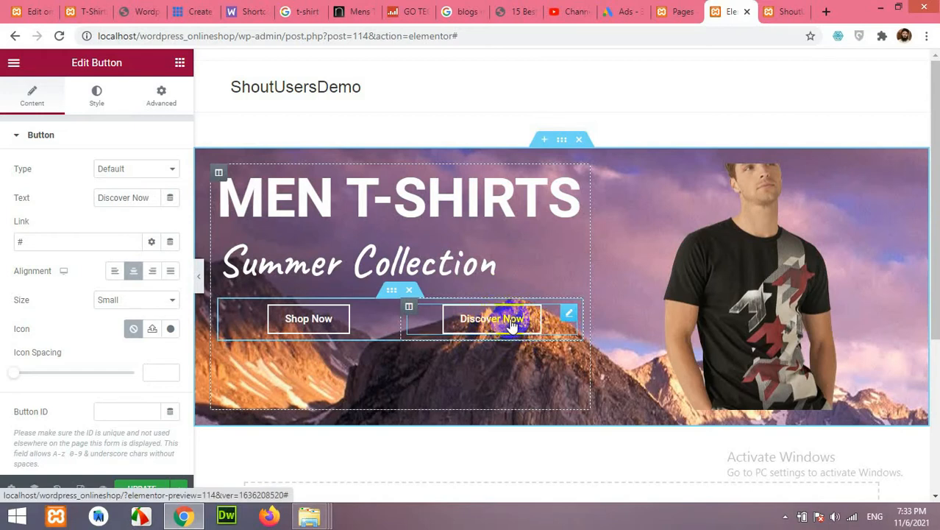
{"action": "left_click", "coordinate": [85, 11]}
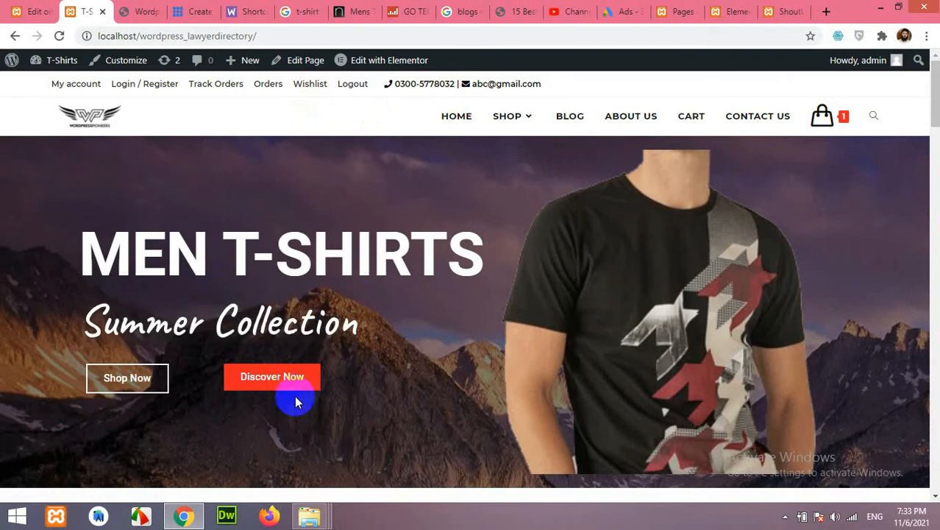
{"action": "left_click", "coordinate": [268, 378]}
{"action": "scroll", "coordinate": [267, 377], "scroll_direction": "down", "scroll_amount": 1}
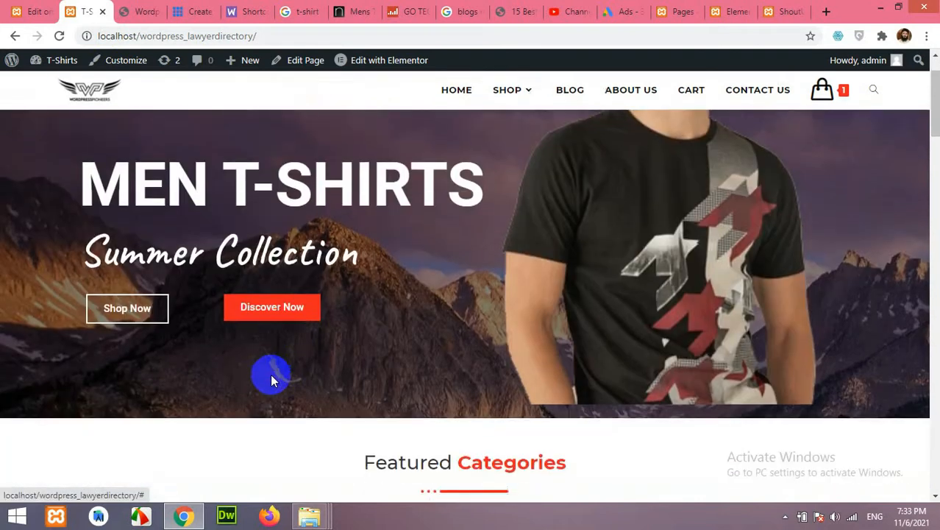
{"action": "right_click", "coordinate": [230, 309]}
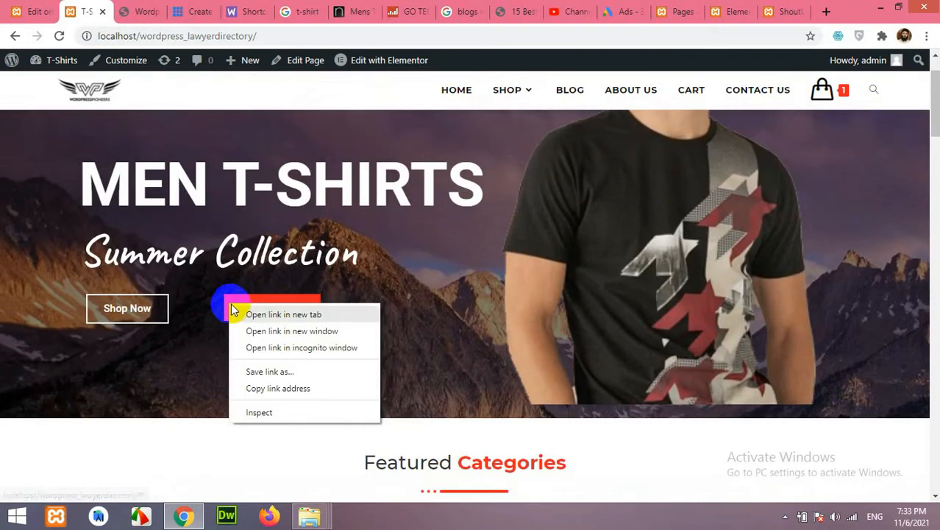
{"action": "left_click", "coordinate": [319, 385]}
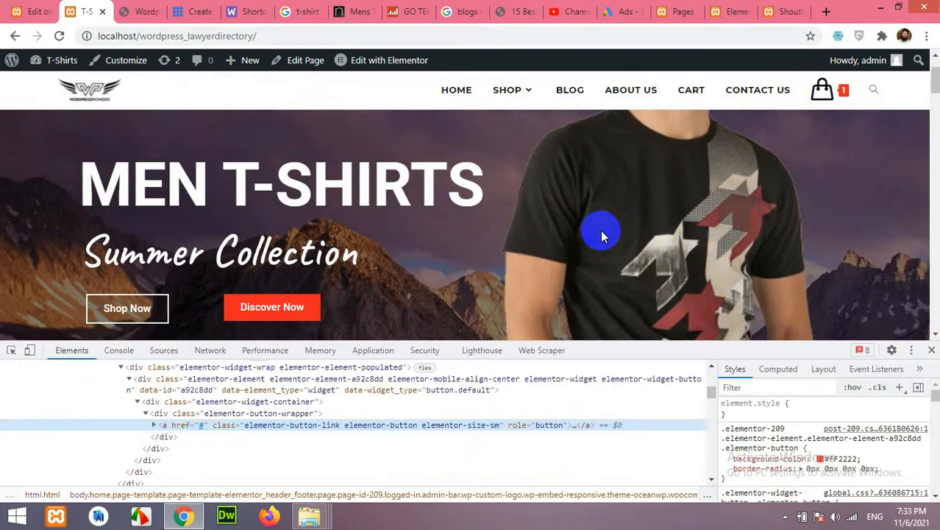
{"action": "left_click", "coordinate": [833, 457]}
{"action": "right_click", "coordinate": [833, 458]}
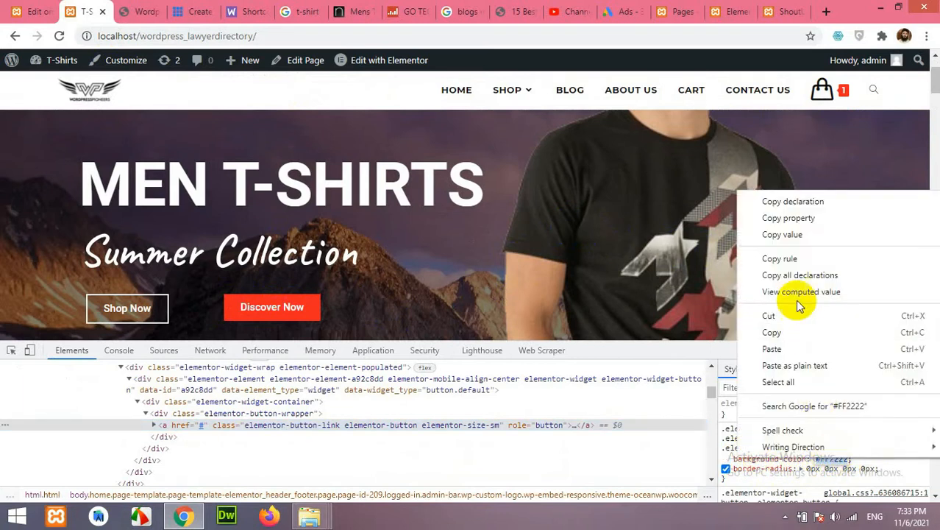
{"action": "left_click", "coordinate": [796, 334]}
Step: Back in the Elementor editor, set the "Discover Now" button's background color to #FF2222
{"action": "left_click", "coordinate": [731, 11]}
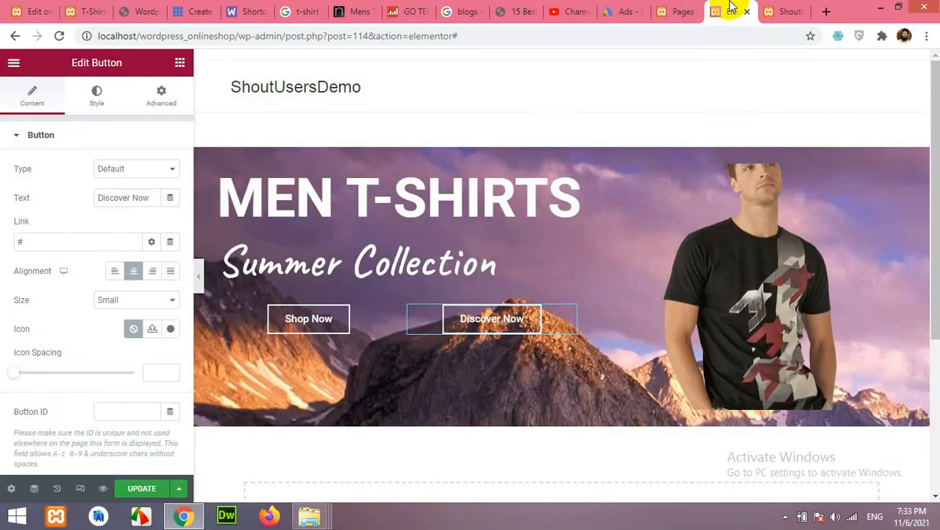
{"action": "left_click", "coordinate": [475, 324]}
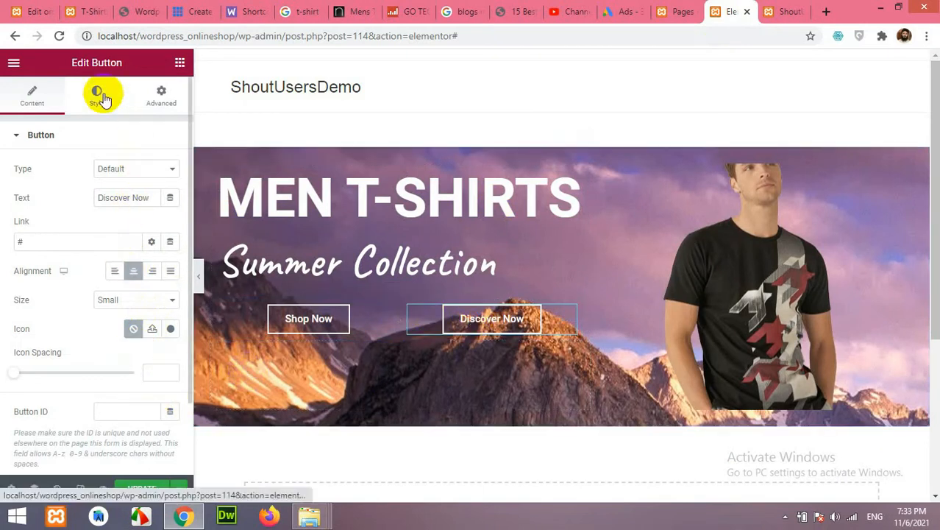
{"action": "left_click", "coordinate": [170, 316]}
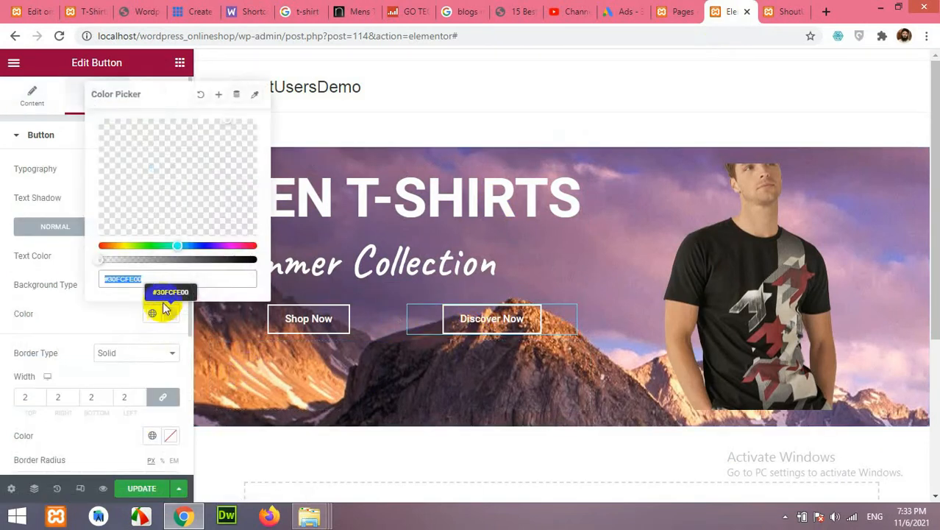
{"action": "key", "text": "ctrl+v"}
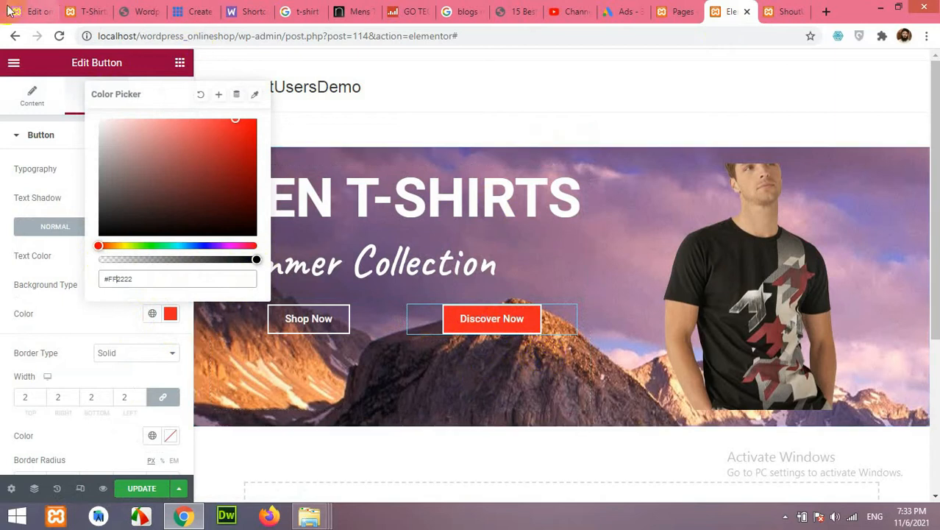
Step: Compare with the demo's "Discover Now" button and set this button's border type to None
{"action": "left_click", "coordinate": [85, 11]}
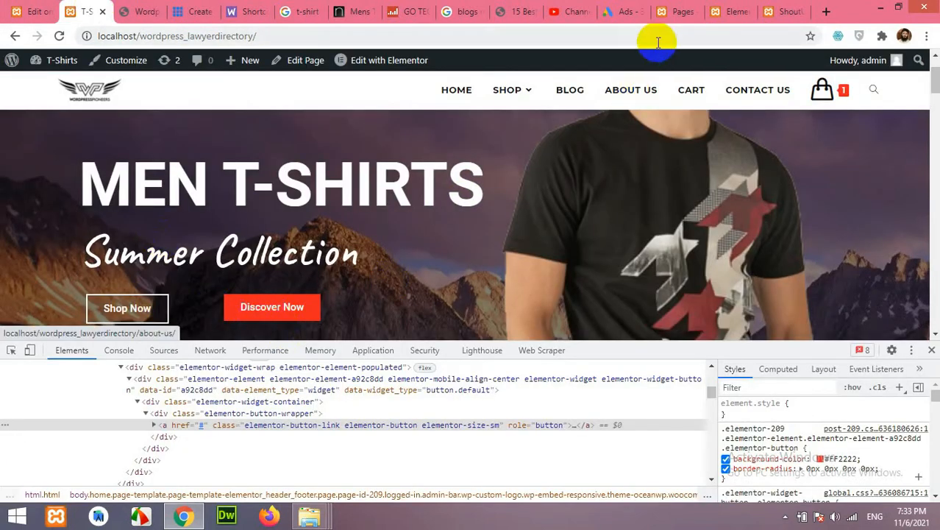
{"action": "left_click", "coordinate": [732, 11]}
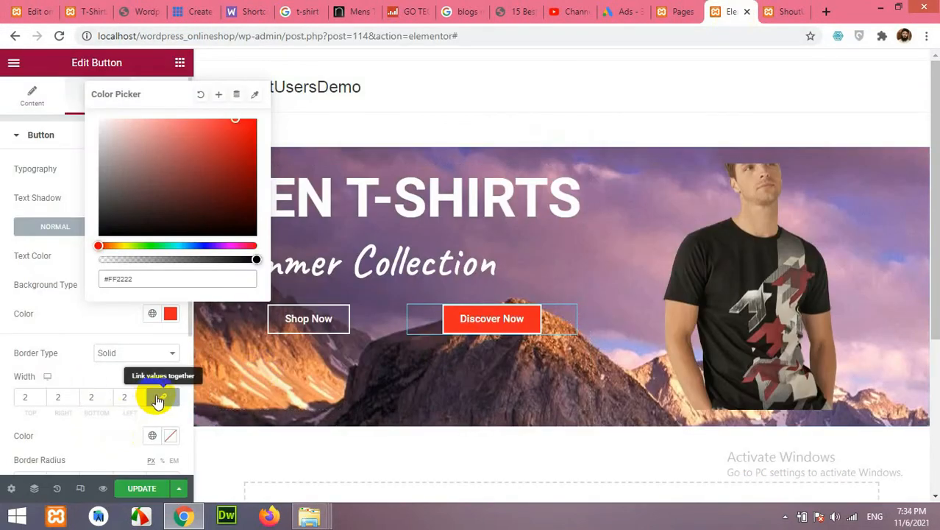
{"action": "left_click", "coordinate": [136, 356]}
{"action": "left_click", "coordinate": [126, 365]}
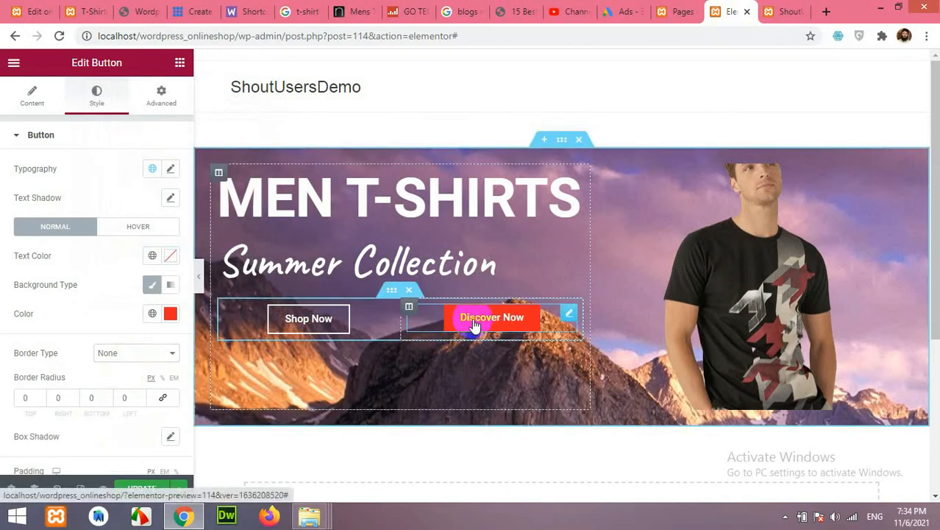
Step: Set the "Discover Now" button's alignment to Left within its column
{"action": "left_click", "coordinate": [409, 308]}
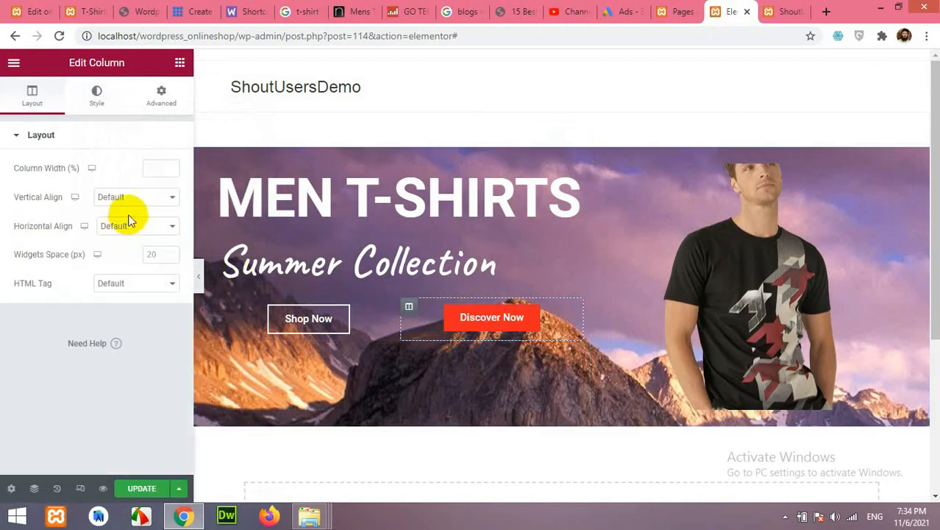
{"action": "left_click", "coordinate": [474, 323]}
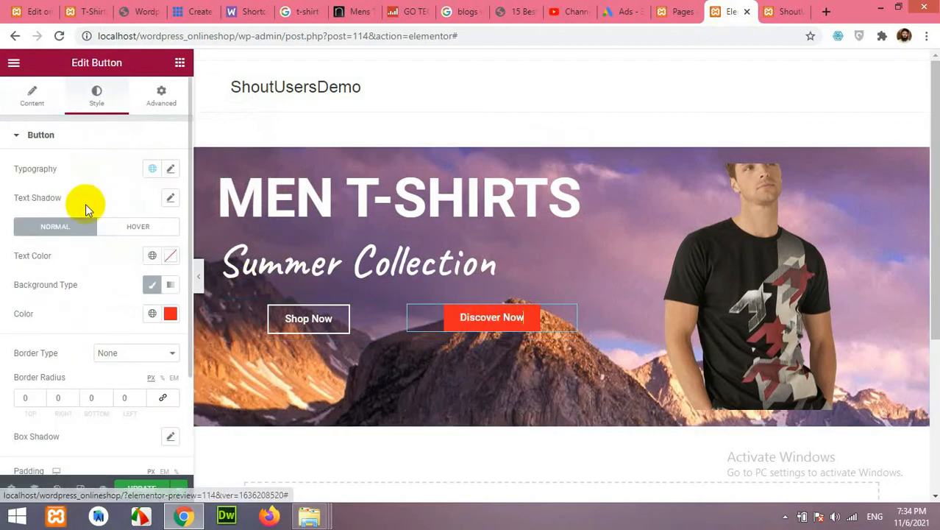
{"action": "scroll", "coordinate": [123, 372], "scroll_direction": "down", "scroll_amount": 2}
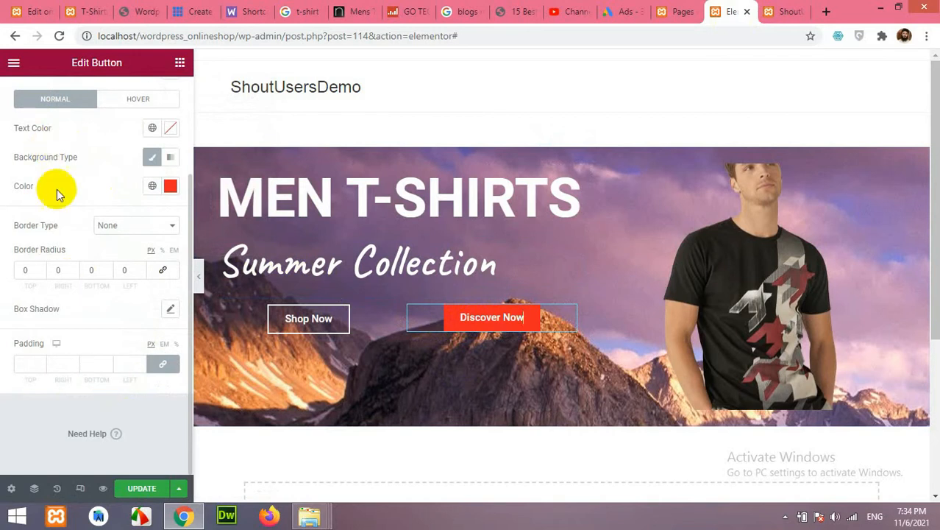
{"action": "scroll", "coordinate": [59, 191], "scroll_direction": "up", "scroll_amount": 3}
{"action": "left_click", "coordinate": [31, 94]}
{"action": "left_click", "coordinate": [114, 271]}
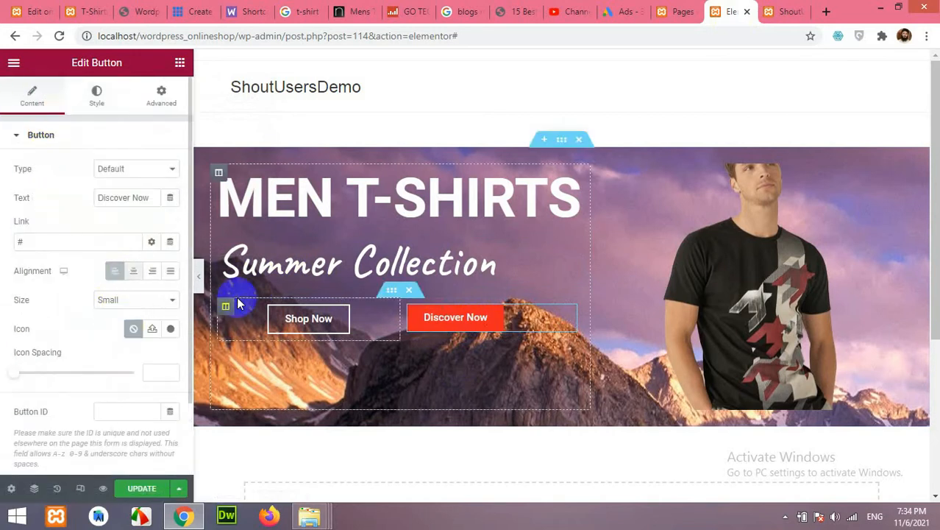
Step: Align the "Shop Now" button to the right, narrow the inner section's first column, and compare the button placement with the demo
{"action": "left_click", "coordinate": [294, 321]}
{"action": "left_click", "coordinate": [151, 270]}
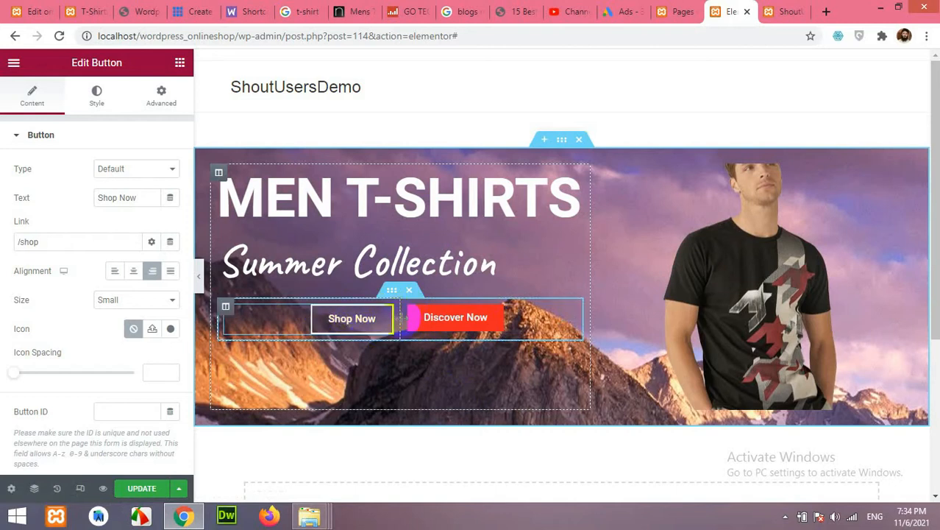
{"action": "left_click_drag", "start_coordinate": [403, 319], "coordinate": [322, 318]}
{"action": "left_click", "coordinate": [81, 11]}
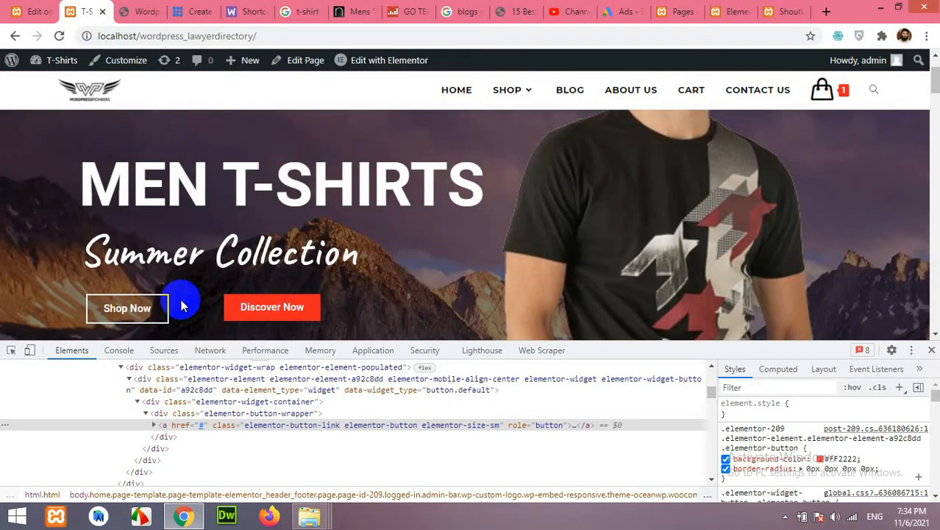
{"action": "left_click", "coordinate": [736, 8]}
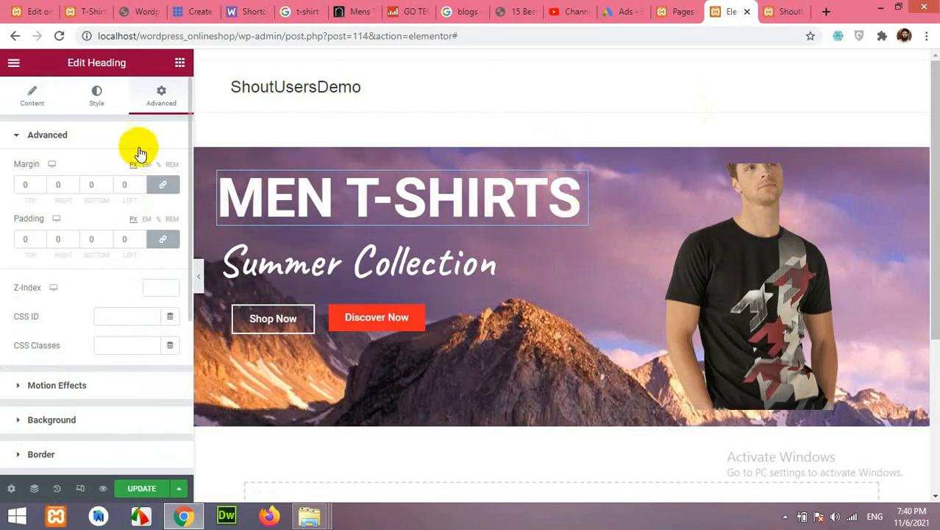
Step: Increase the "MEN T-SHIRTS" heading's font size to 113 px in its typography settings
{"action": "left_click", "coordinate": [96, 96]}
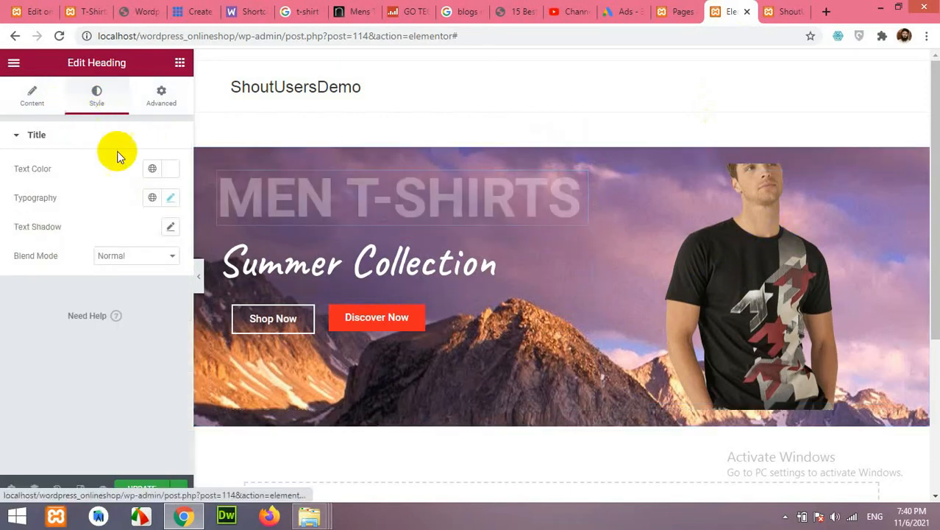
{"action": "left_click", "coordinate": [170, 199]}
{"action": "left_click_drag", "start_coordinate": [63, 309], "coordinate": [82, 312]}
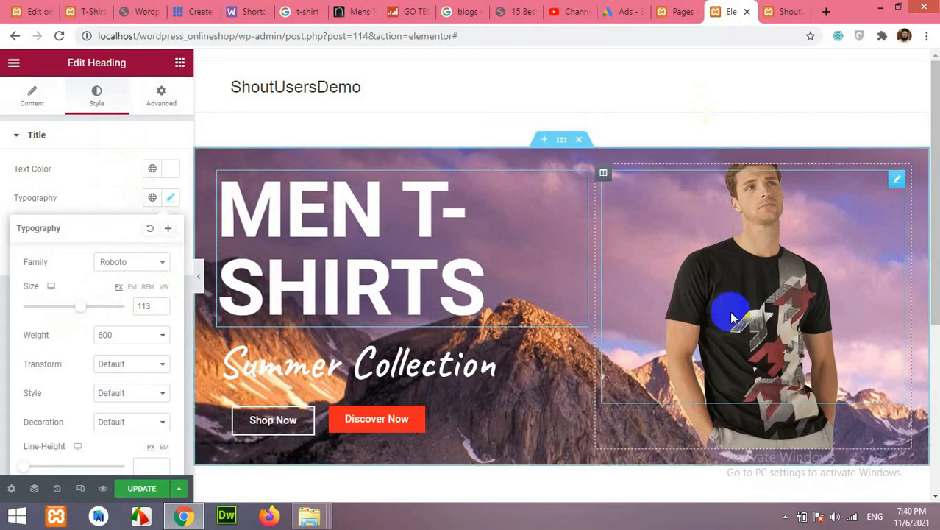
Step: Set the background image size of the model image's column to Custom with a width of 597 px
{"action": "left_click", "coordinate": [608, 176]}
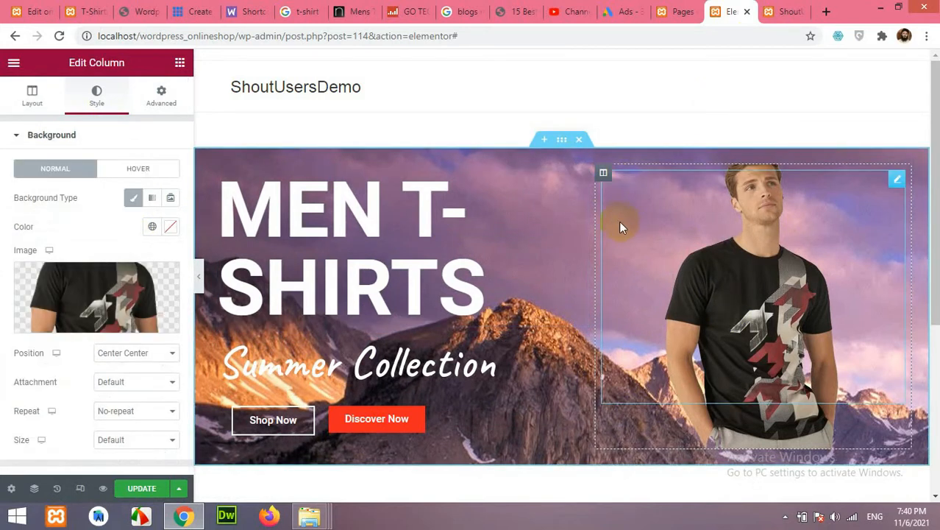
{"action": "left_click", "coordinate": [126, 441]}
{"action": "left_click", "coordinate": [112, 402]}
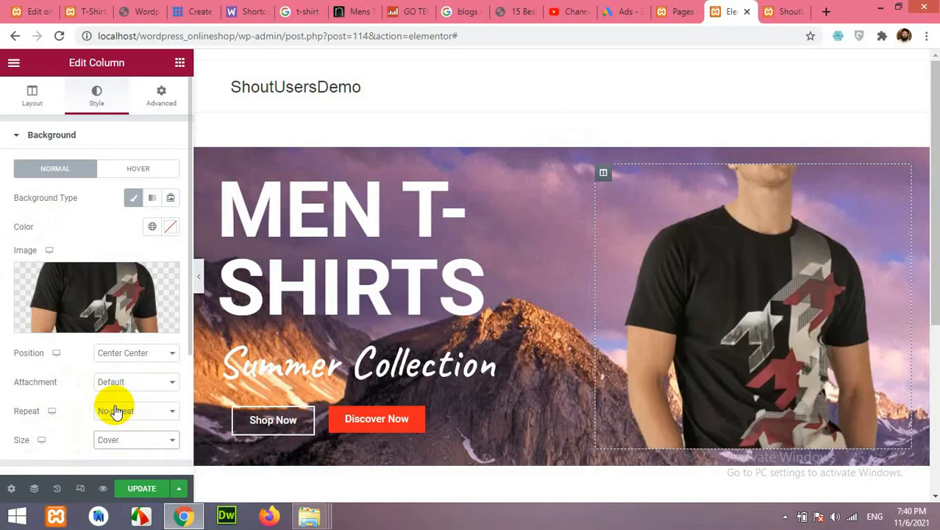
{"action": "left_click", "coordinate": [118, 412]}
{"action": "left_click", "coordinate": [119, 414]}
{"action": "left_click", "coordinate": [120, 413]}
{"action": "left_click", "coordinate": [120, 414]}
{"action": "left_click", "coordinate": [116, 439]}
{"action": "left_click", "coordinate": [112, 425]}
{"action": "scroll", "coordinate": [80, 456], "scroll_direction": "down", "scroll_amount": 1}
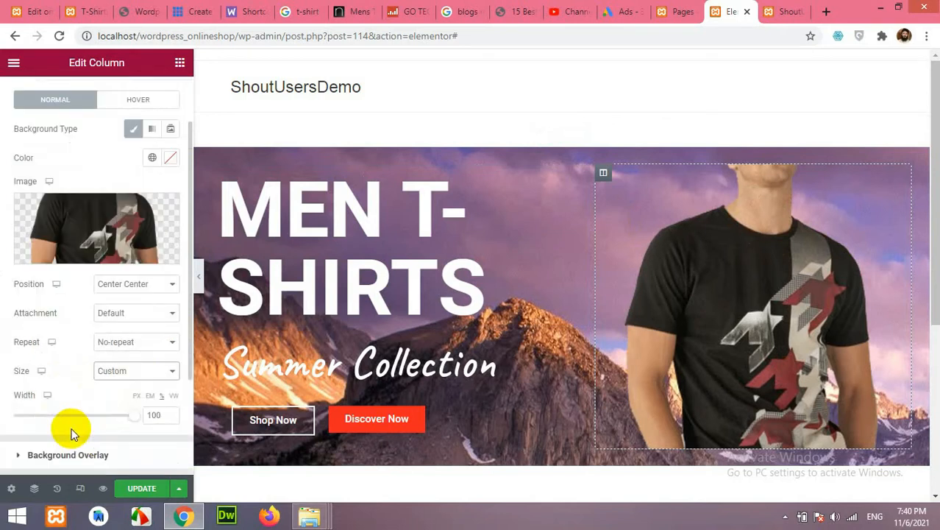
{"action": "left_click", "coordinate": [136, 396]}
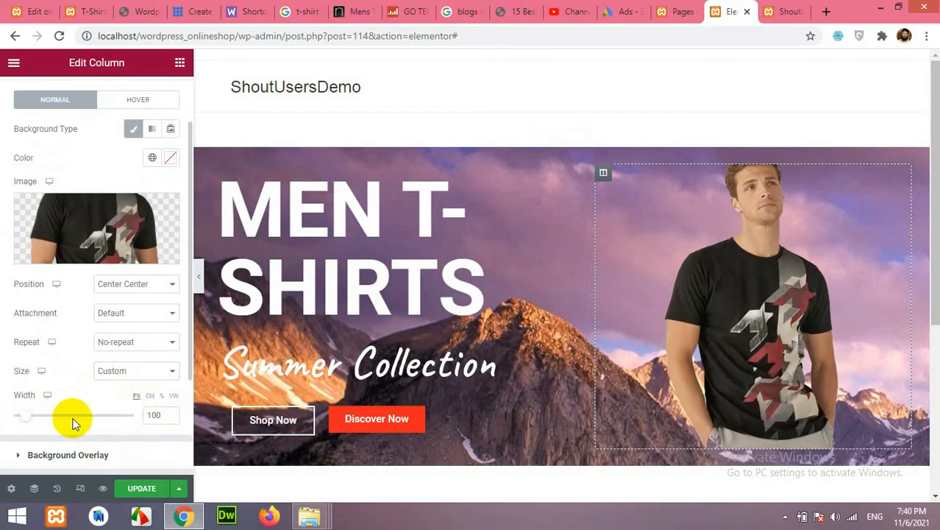
{"action": "left_click_drag", "start_coordinate": [28, 421], "coordinate": [86, 421]}
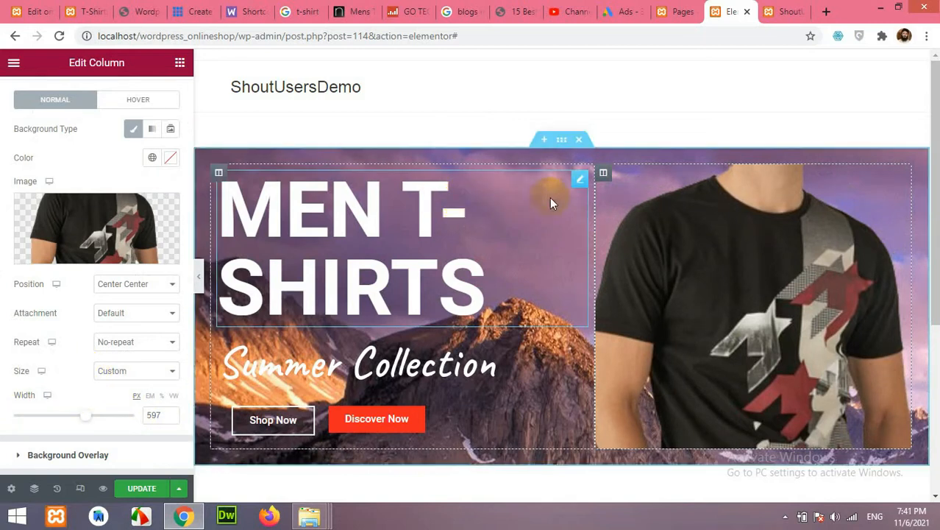
Step: Give the "MEN T-SHIRTS" heading an unlinked right margin of -230 px and a Z-index of 9
{"action": "left_click", "coordinate": [579, 181]}
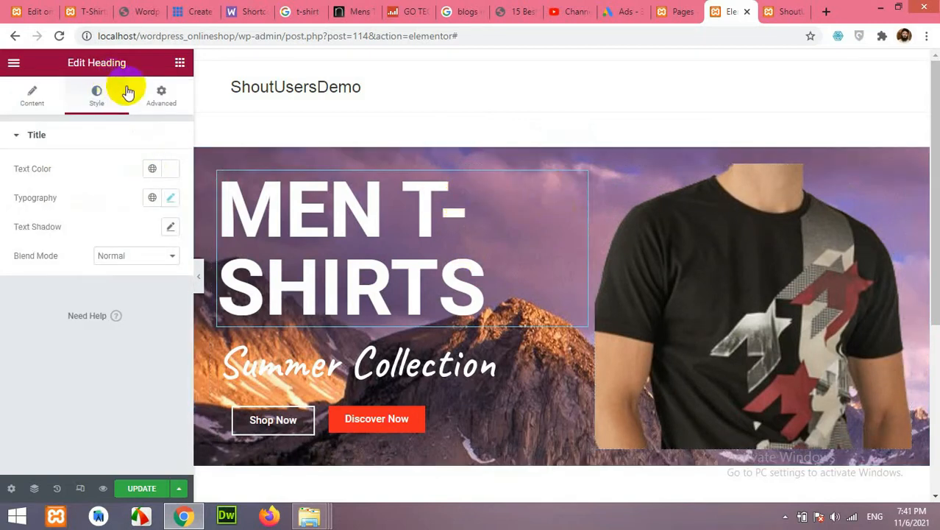
{"action": "left_click", "coordinate": [161, 96]}
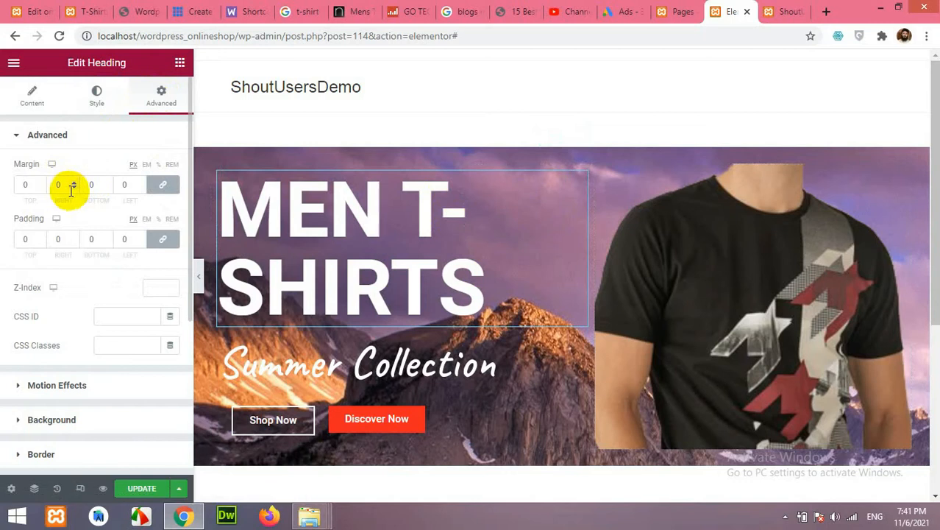
{"action": "left_click", "coordinate": [161, 189]}
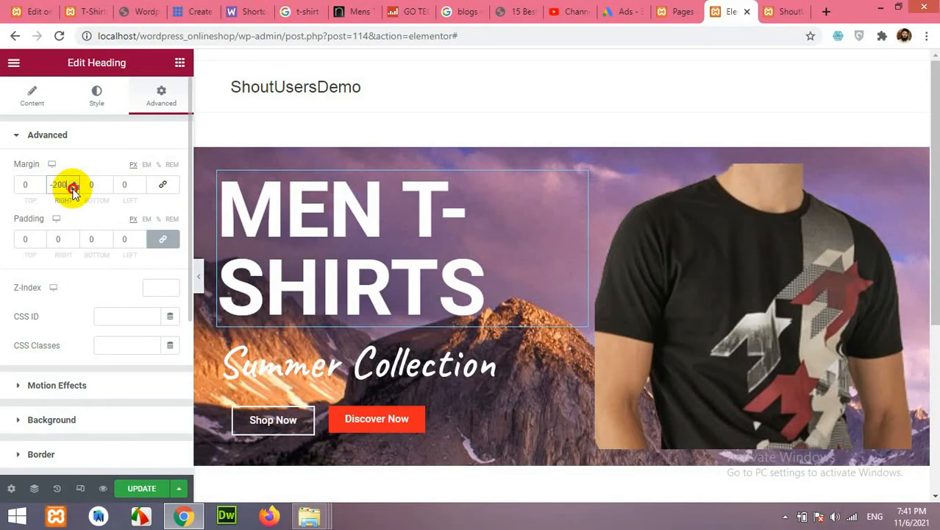
{"action": "left_click", "coordinate": [72, 189]}
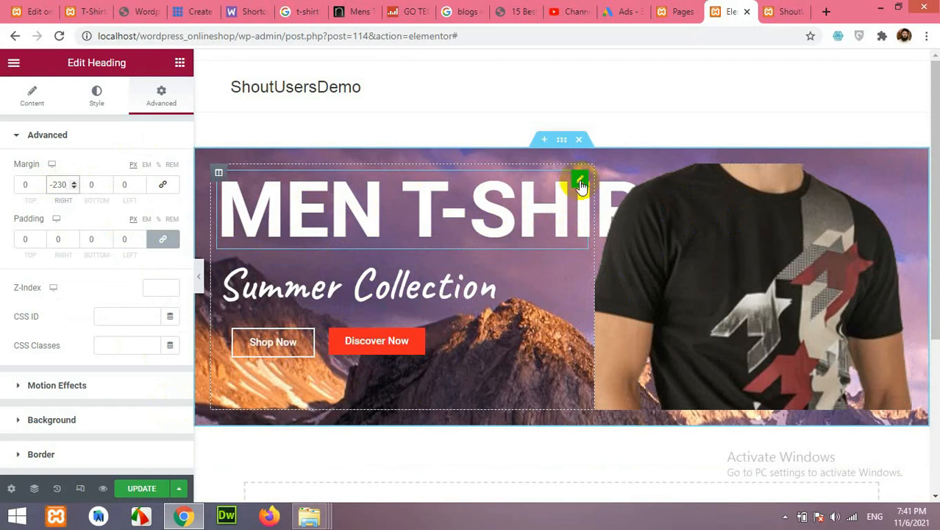
{"action": "scroll", "coordinate": [55, 294], "scroll_direction": "down", "scroll_amount": 1}
{"action": "scroll", "coordinate": [64, 269], "scroll_direction": "up", "scroll_amount": 1}
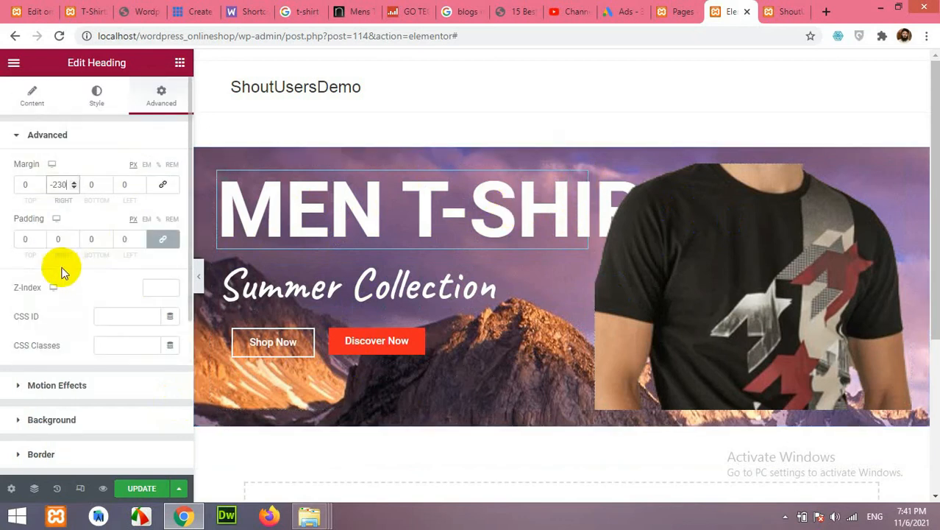
{"action": "left_click", "coordinate": [154, 286]}
{"action": "left_click", "coordinate": [170, 285]}
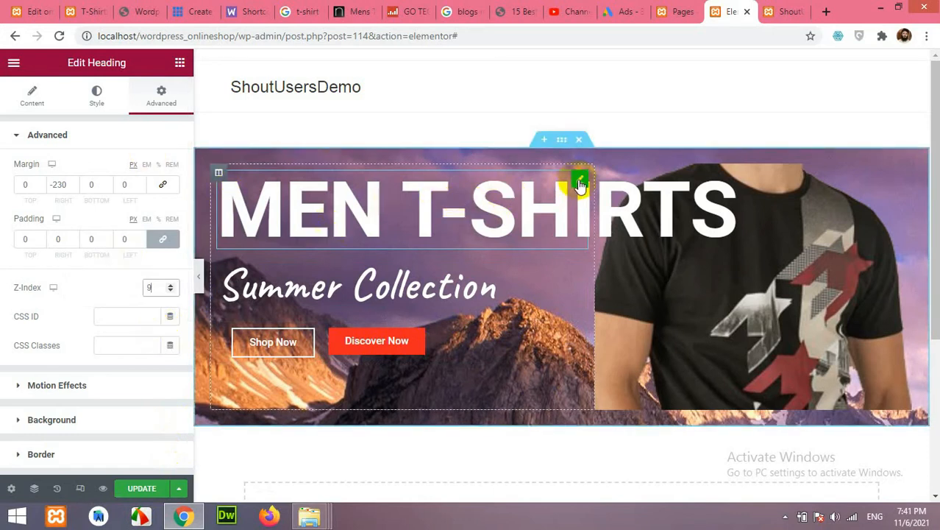
Step: Reduce the "MEN T-SHIRTS" heading's font size to 100 px in its typography settings
{"action": "left_click", "coordinate": [88, 109]}
{"action": "left_click", "coordinate": [170, 197]}
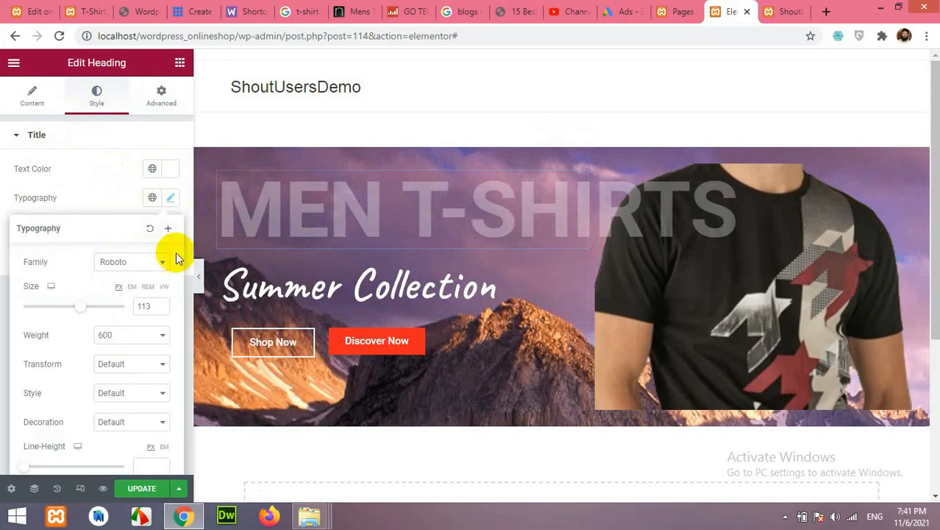
{"action": "double_click", "coordinate": [161, 310]}
{"action": "left_click", "coordinate": [161, 309]}
{"action": "left_click", "coordinate": [162, 309]}
{"action": "left_click", "coordinate": [161, 309]}
{"action": "left_click", "coordinate": [162, 310]}
{"action": "left_click", "coordinate": [161, 310]}
{"action": "left_click", "coordinate": [161, 309]}
{"action": "left_click", "coordinate": [161, 310]}
{"action": "left_click", "coordinate": [161, 310]}
{"action": "double_click", "coordinate": [161, 310]}
{"action": "left_click", "coordinate": [161, 310]}
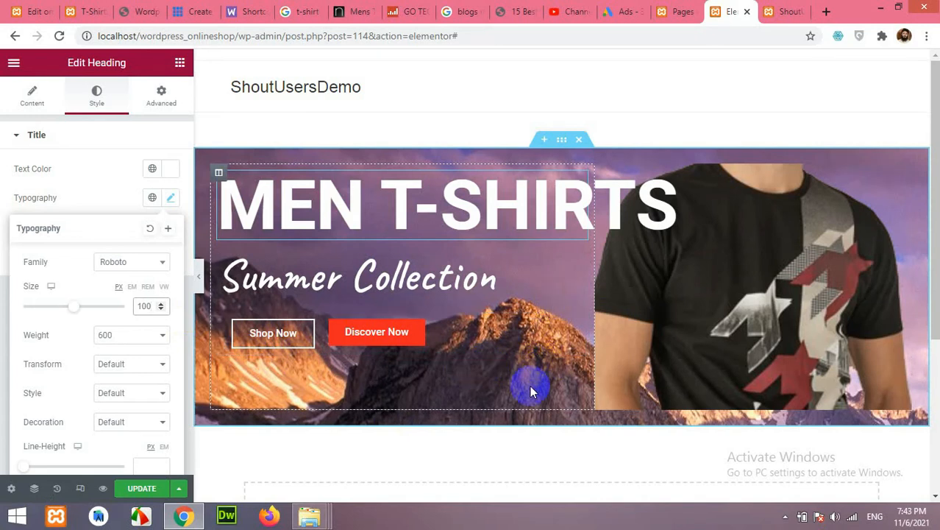
Step: Unlink the banner section's padding and set its top and bottom values to 50 px
{"action": "left_click", "coordinate": [561, 140]}
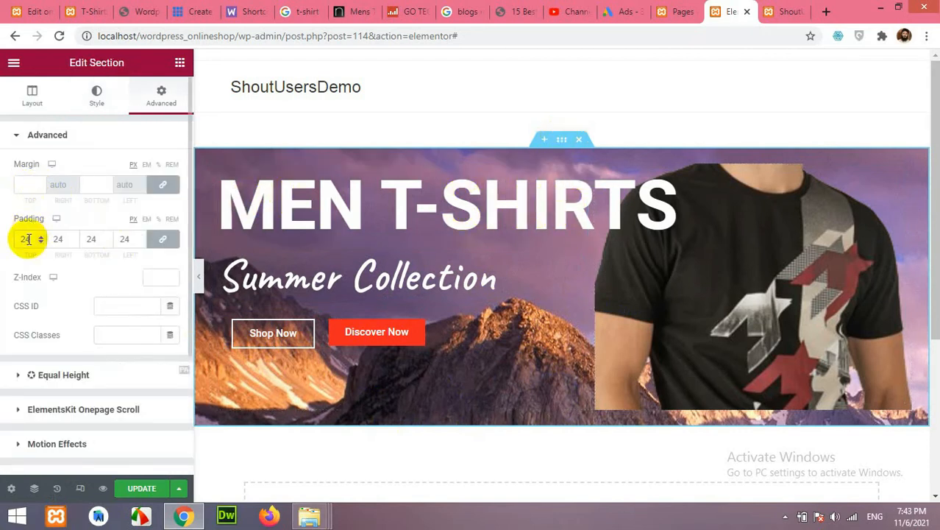
{"action": "left_click", "coordinate": [168, 246]}
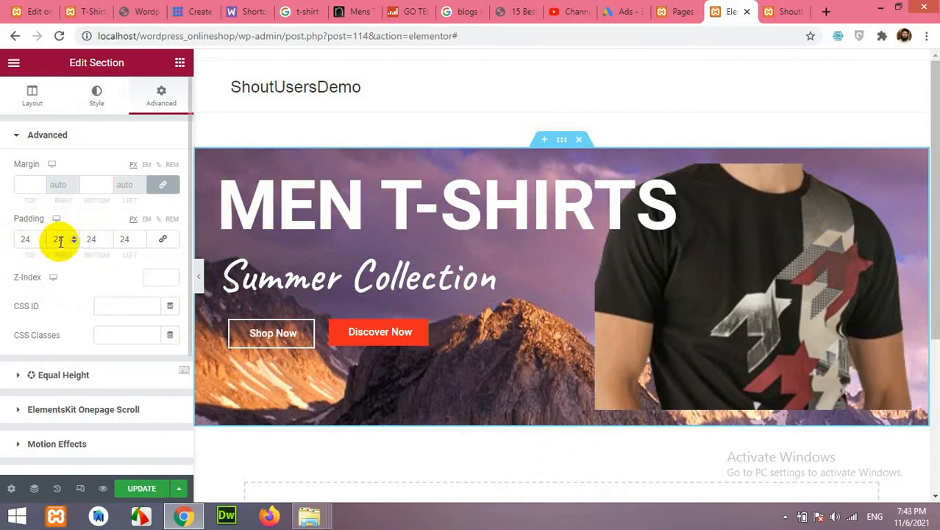
{"action": "left_click_drag", "start_coordinate": [37, 239], "coordinate": [15, 239]}
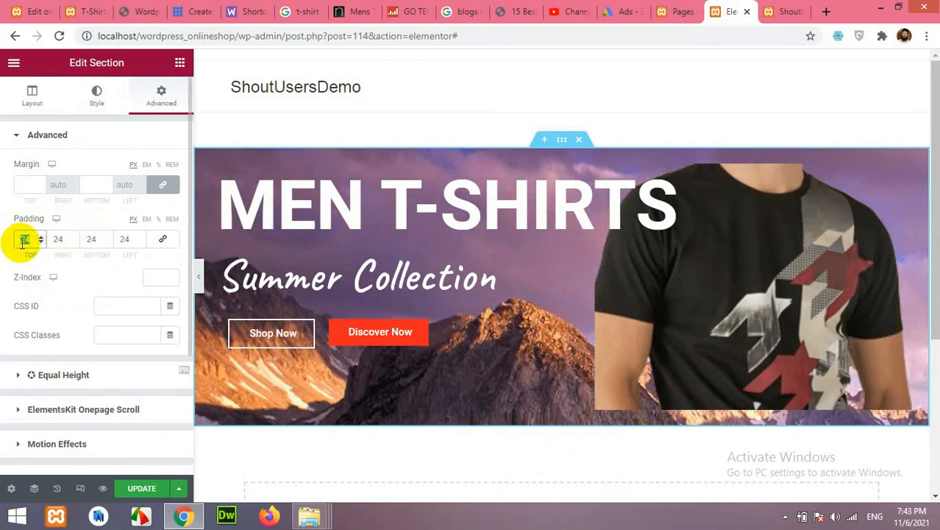
{"action": "type", "text": "48"}
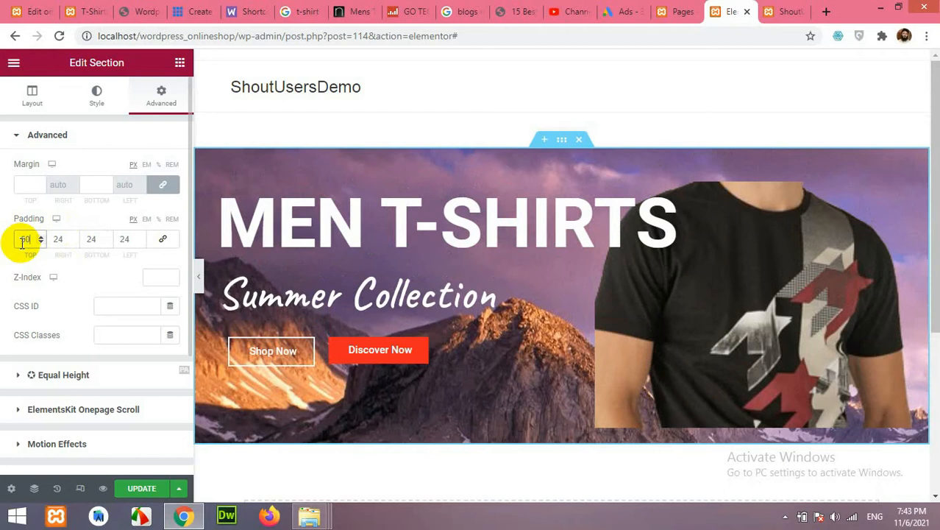
{"action": "left_click_drag", "start_coordinate": [115, 239], "coordinate": [87, 240]}
{"action": "type", "text": "50"}
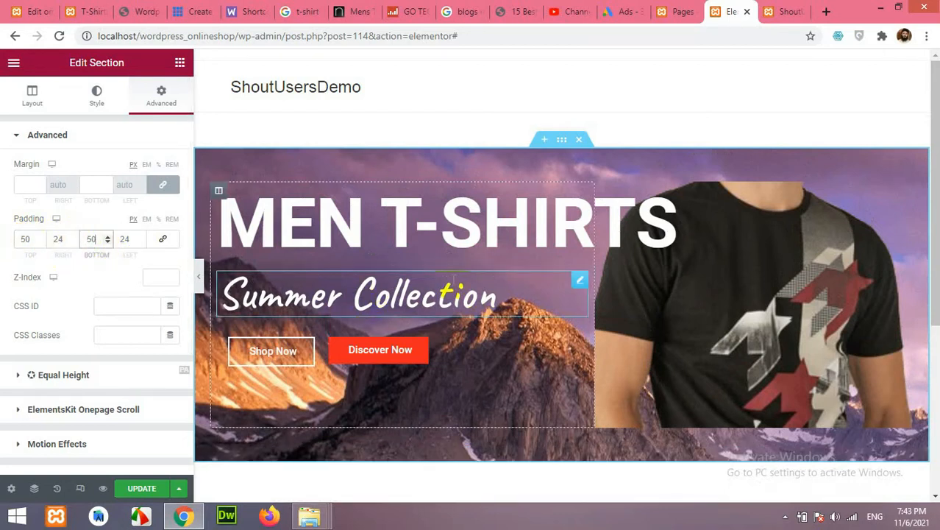
Step: Widen the model image's column by shifting the divider toward the headings, previewing the banner at full width before and after
{"action": "left_click", "coordinate": [199, 278]}
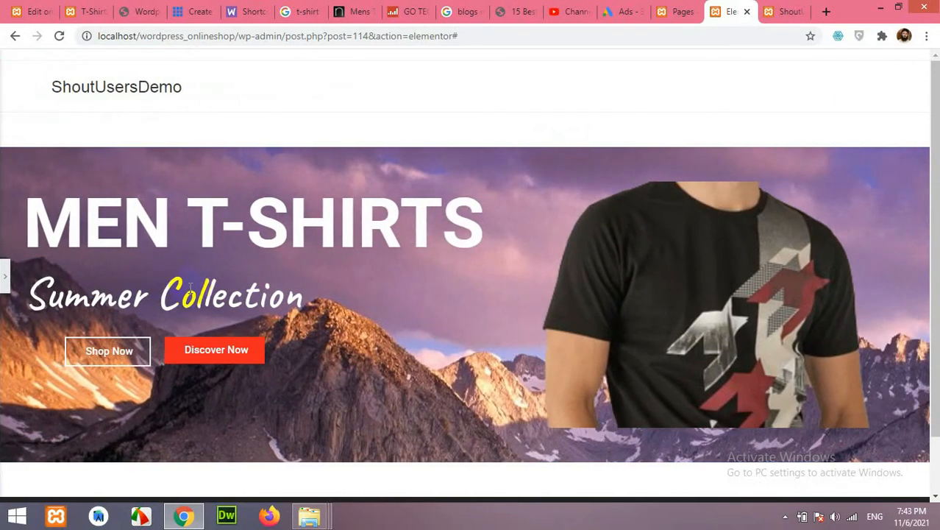
{"action": "left_click", "coordinate": [629, 382]}
{"action": "left_click", "coordinate": [606, 337]}
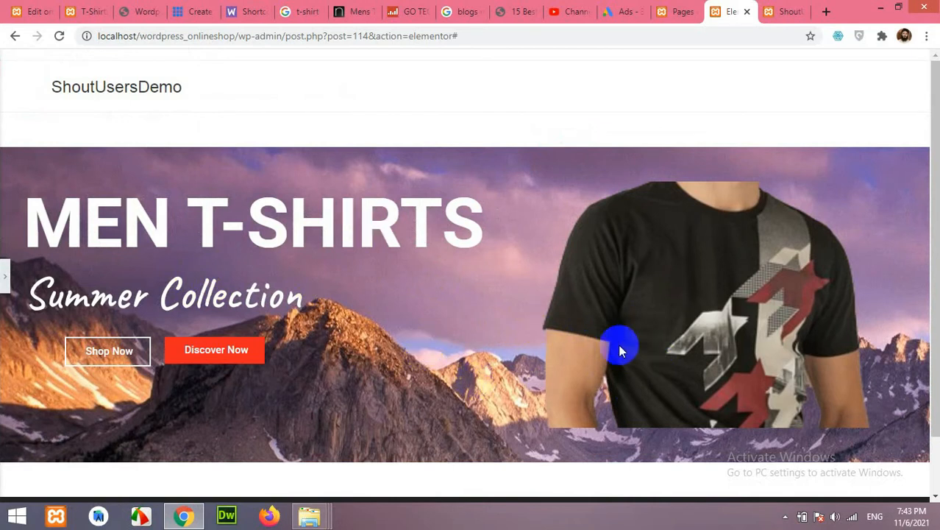
{"action": "left_click", "coordinate": [5, 276]}
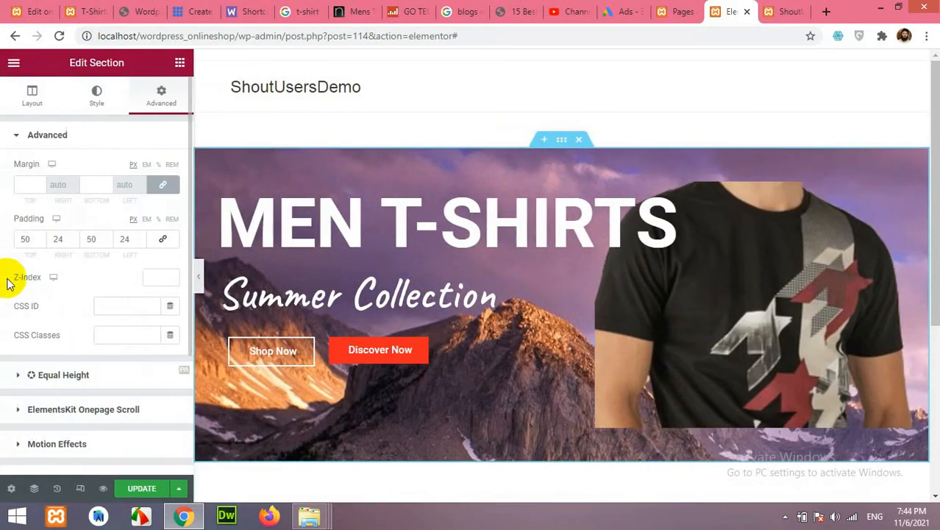
{"action": "left_click", "coordinate": [728, 322]}
{"action": "left_click", "coordinate": [736, 286]}
{"action": "left_click", "coordinate": [598, 278]}
{"action": "left_click_drag", "start_coordinate": [598, 278], "coordinate": [562, 289]}
{"action": "left_click", "coordinate": [198, 277]}
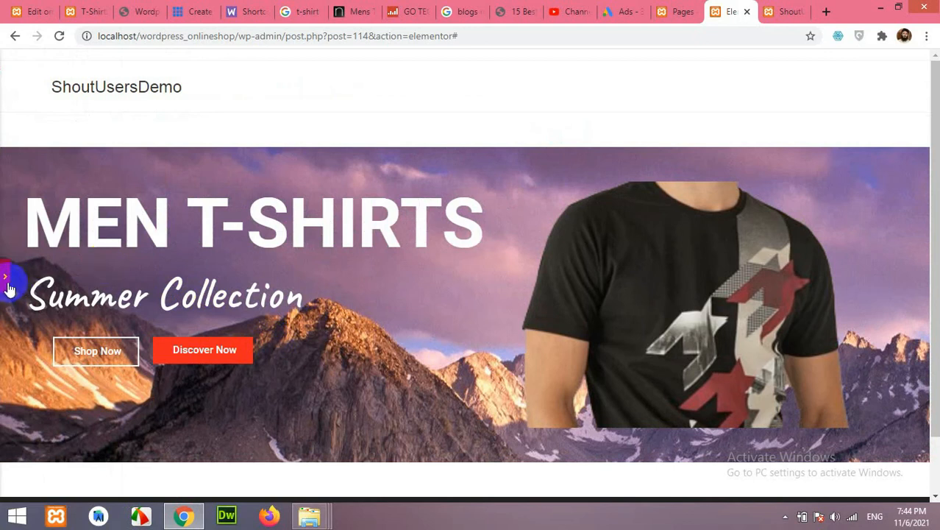
{"action": "left_click", "coordinate": [5, 284]}
Step: Unlink the margins of the spacer over the model image and set its left margin to -18 px
{"action": "left_click", "coordinate": [749, 246]}
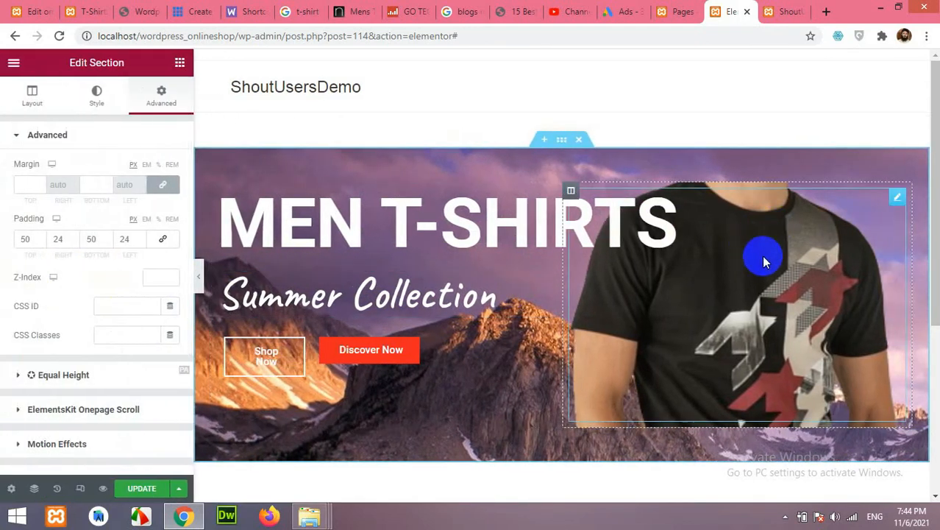
{"action": "left_click", "coordinate": [603, 221]}
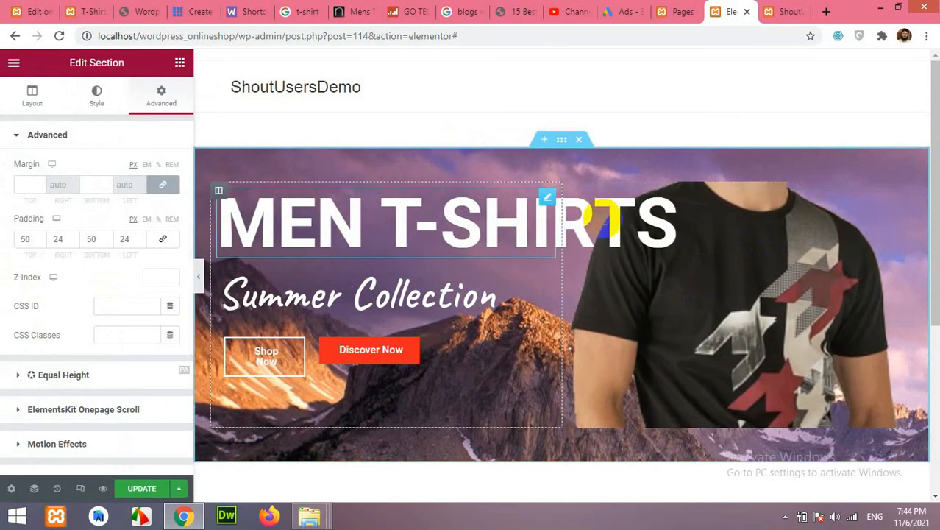
{"action": "left_click", "coordinate": [667, 291]}
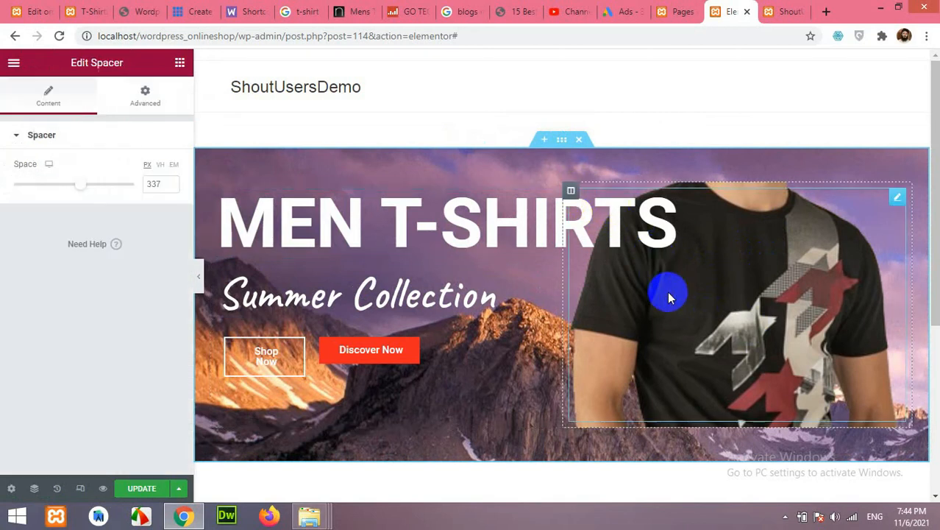
{"action": "left_click", "coordinate": [683, 283]}
{"action": "left_click", "coordinate": [151, 94]}
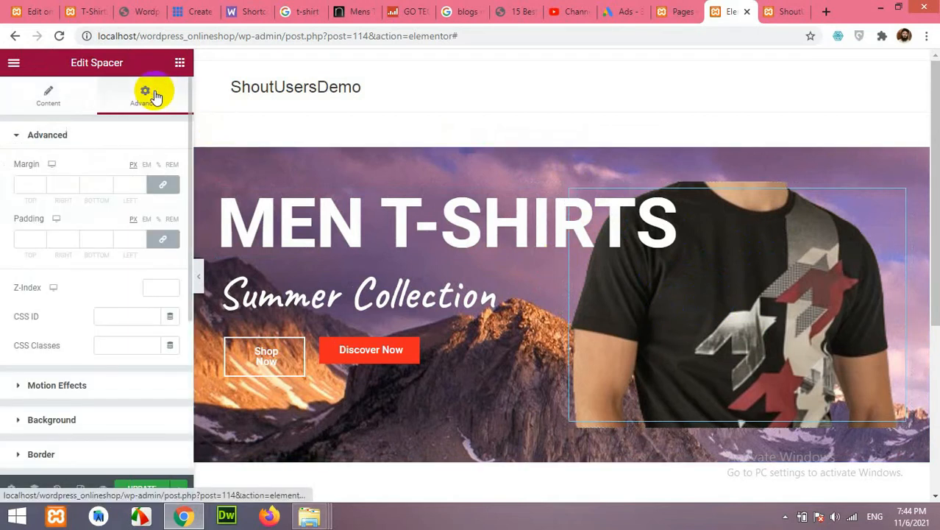
{"action": "left_click", "coordinate": [162, 185]}
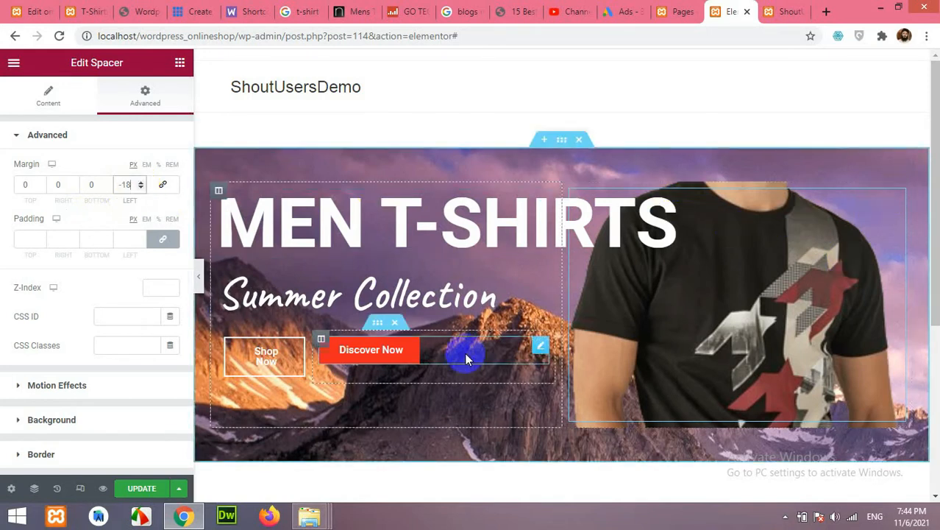
{"action": "left_click", "coordinate": [162, 243]}
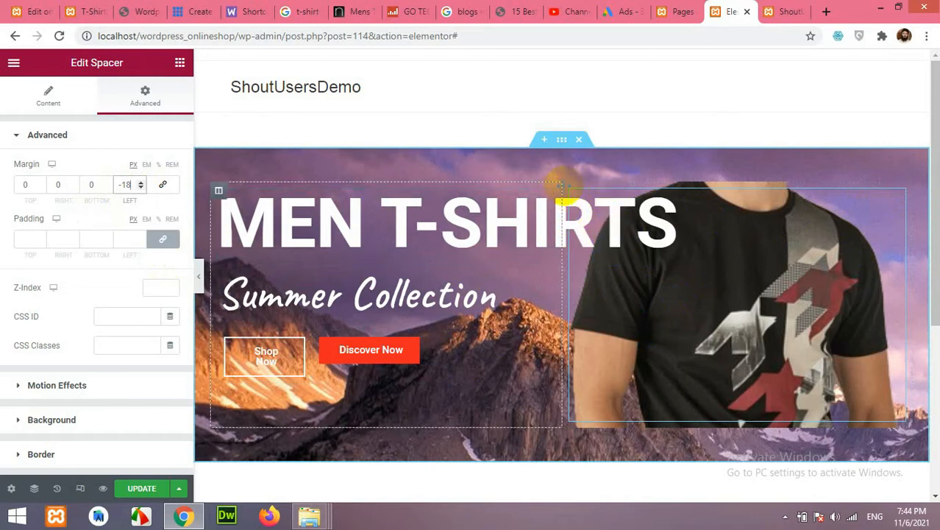
Step: Use the Navigator to select the outer column holding the spacer and give it an unlinked negative left margin
{"action": "left_click", "coordinate": [452, 352]}
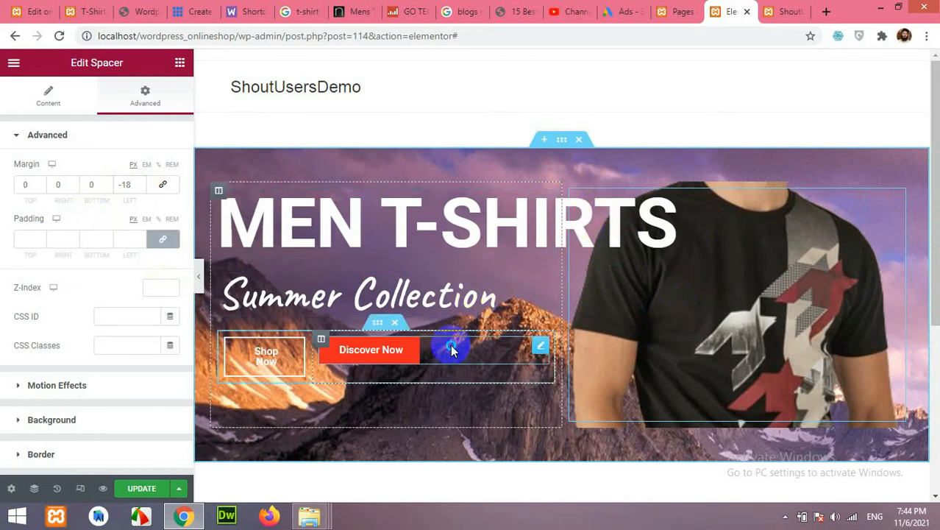
{"action": "right_click", "coordinate": [451, 351]}
{"action": "left_click", "coordinate": [488, 367]}
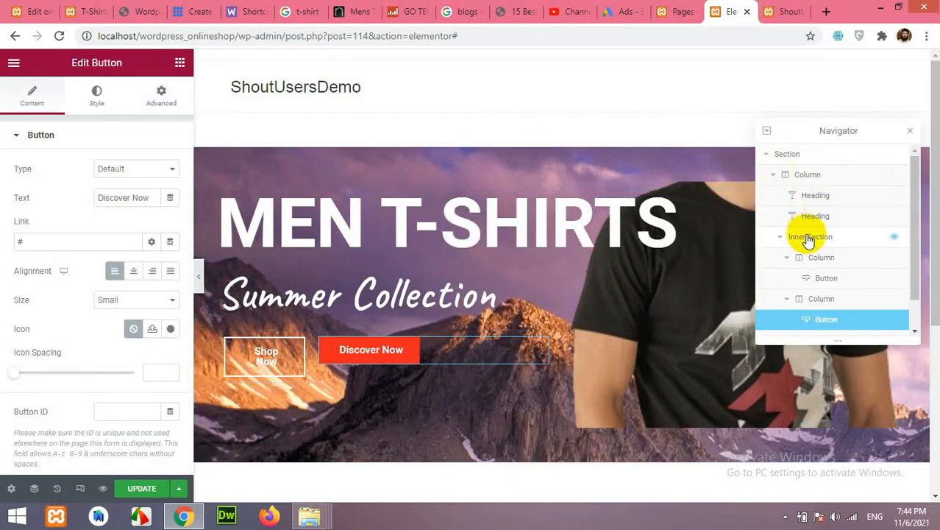
{"action": "left_click", "coordinate": [811, 300]}
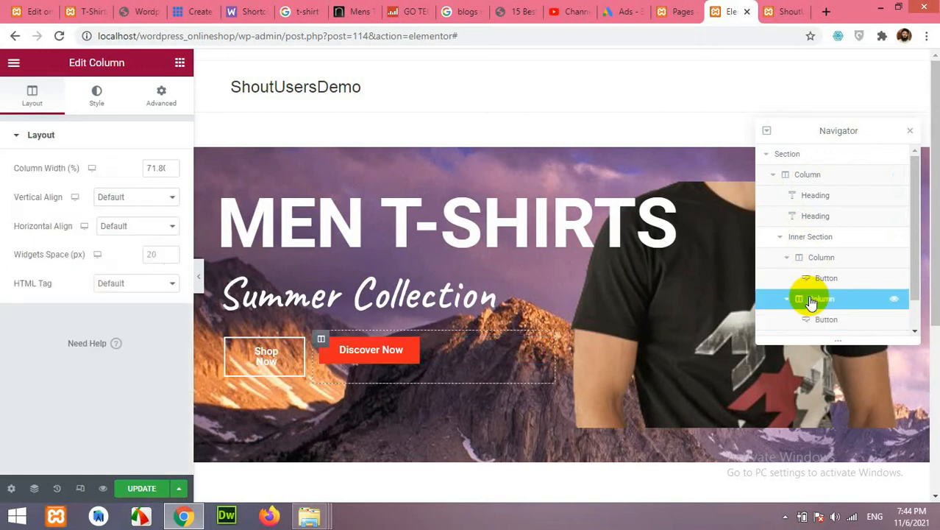
{"action": "scroll", "coordinate": [811, 300], "scroll_direction": "down", "scroll_amount": 1}
{"action": "left_click", "coordinate": [794, 306]}
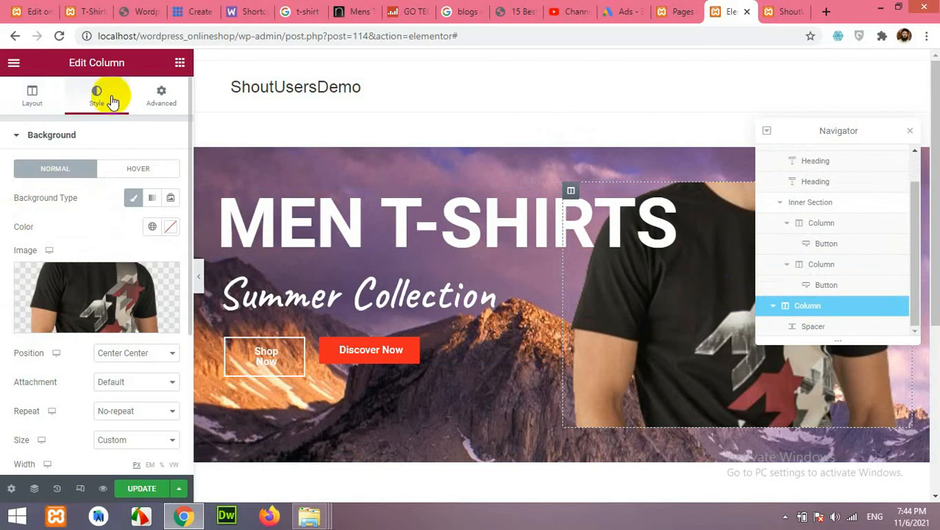
{"action": "left_click", "coordinate": [156, 96]}
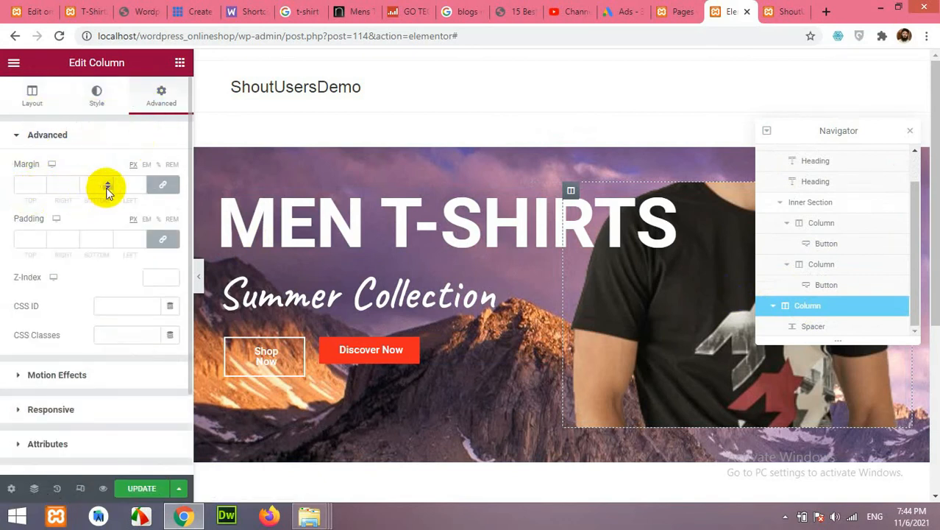
{"action": "left_click", "coordinate": [139, 188]}
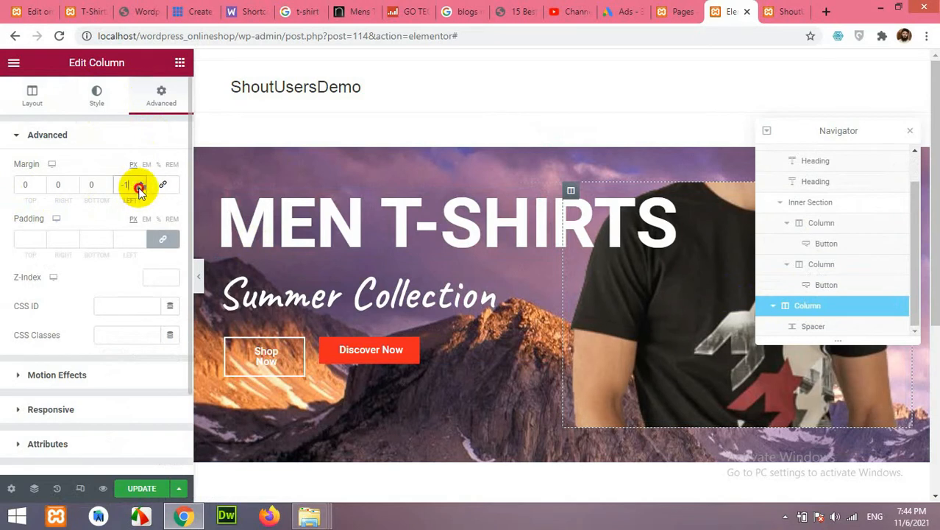
{"action": "left_click_drag", "start_coordinate": [139, 188], "coordinate": [139, 188]}
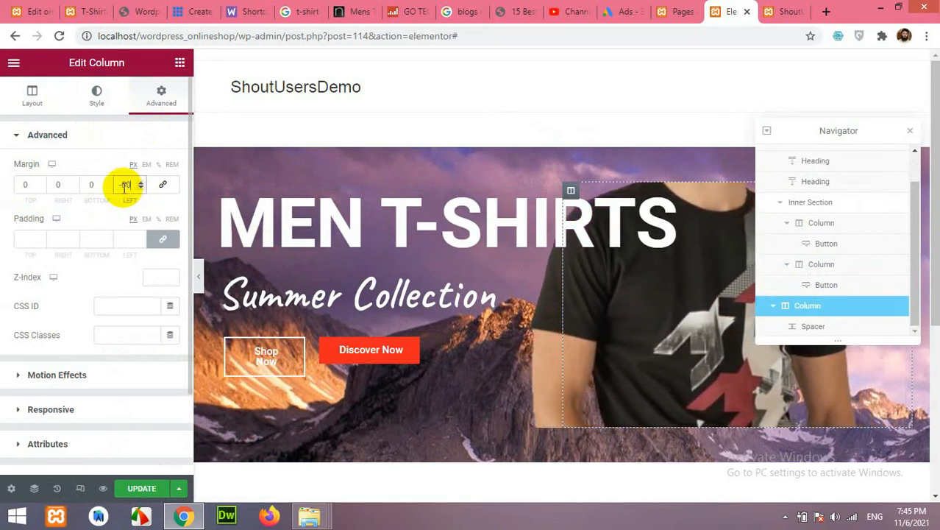
Step: Set the model image column's left margin to -160 px and preview the banner at full width
{"action": "type", "text": "1"}
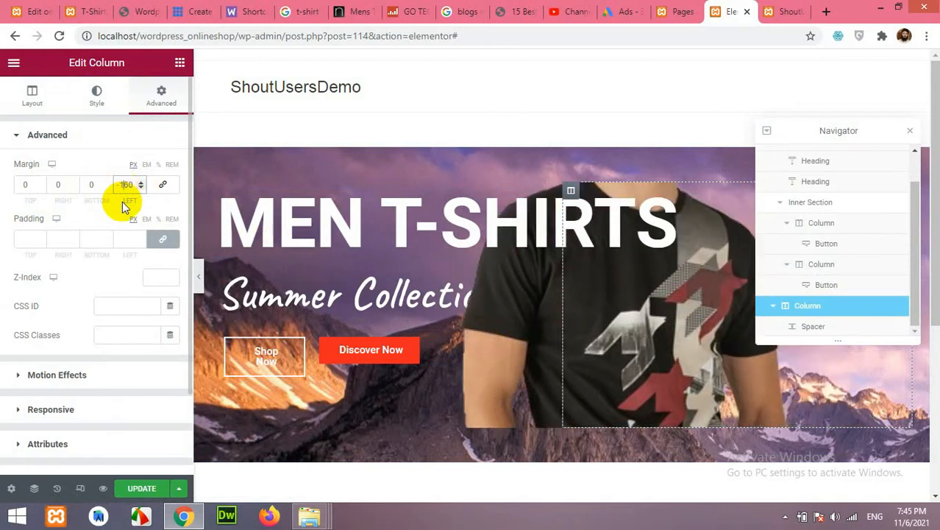
{"action": "left_click", "coordinate": [198, 277]}
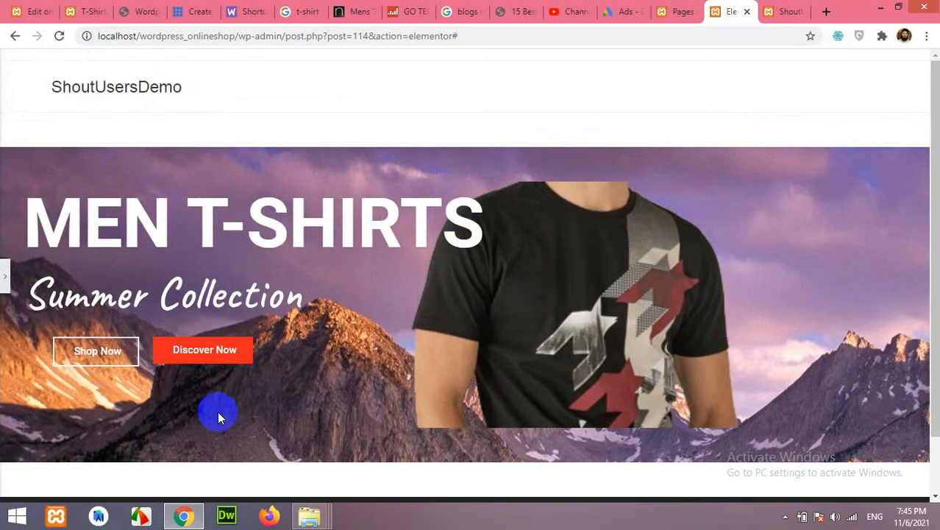
{"action": "left_click", "coordinate": [6, 276]}
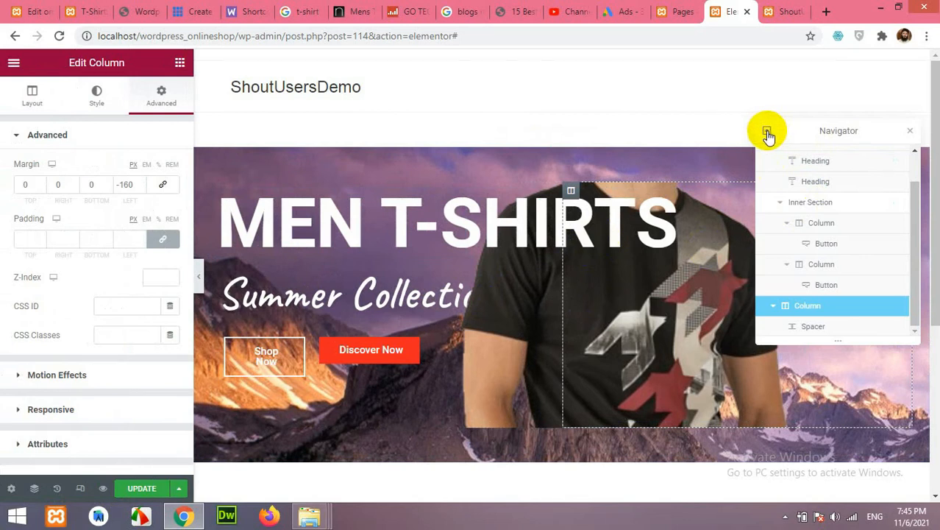
Step: Collapse the Navigator tree, preview the banner at full width again and close the Navigator
{"action": "left_click_drag", "start_coordinate": [819, 126], "coordinate": [803, 103]}
{"action": "left_click", "coordinate": [756, 100]}
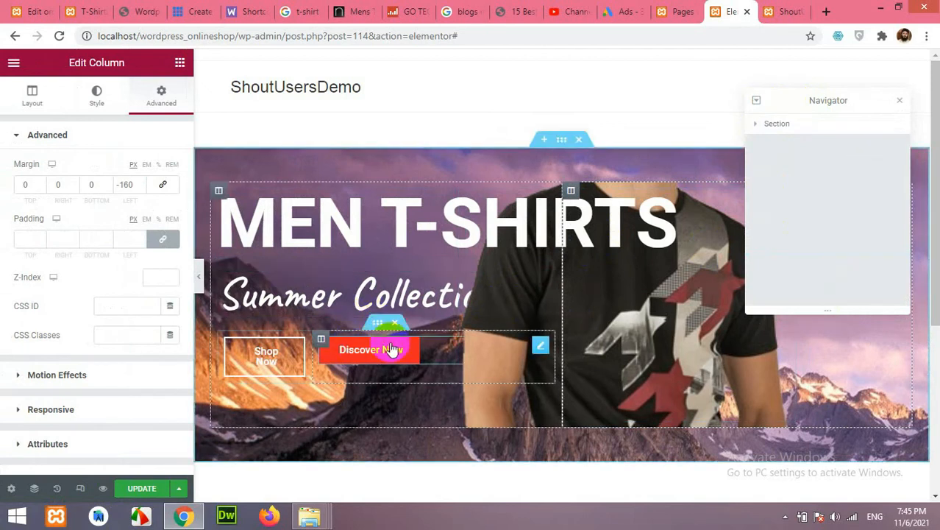
{"action": "left_click", "coordinate": [196, 278]}
{"action": "scroll", "coordinate": [478, 280], "scroll_direction": "down", "scroll_amount": 2}
{"action": "scroll", "coordinate": [477, 300], "scroll_direction": "up", "scroll_amount": 2}
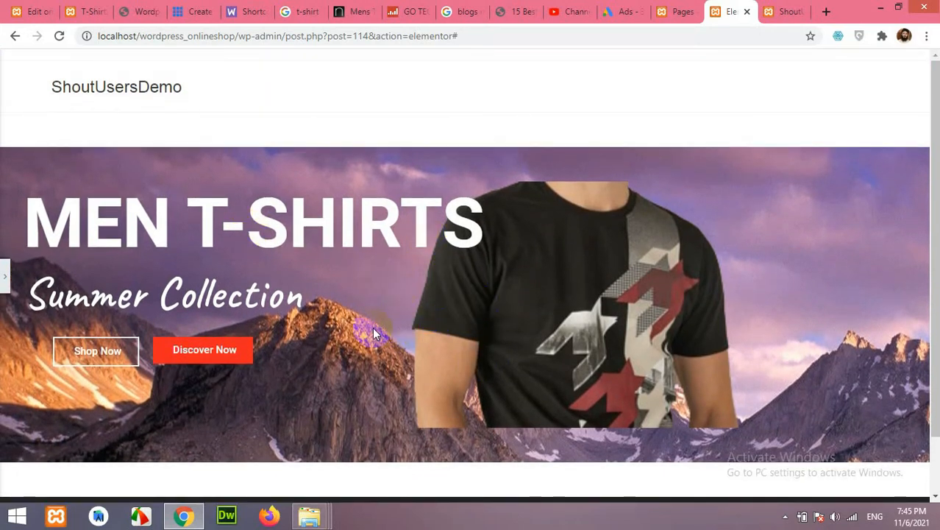
{"action": "left_click", "coordinate": [5, 283]}
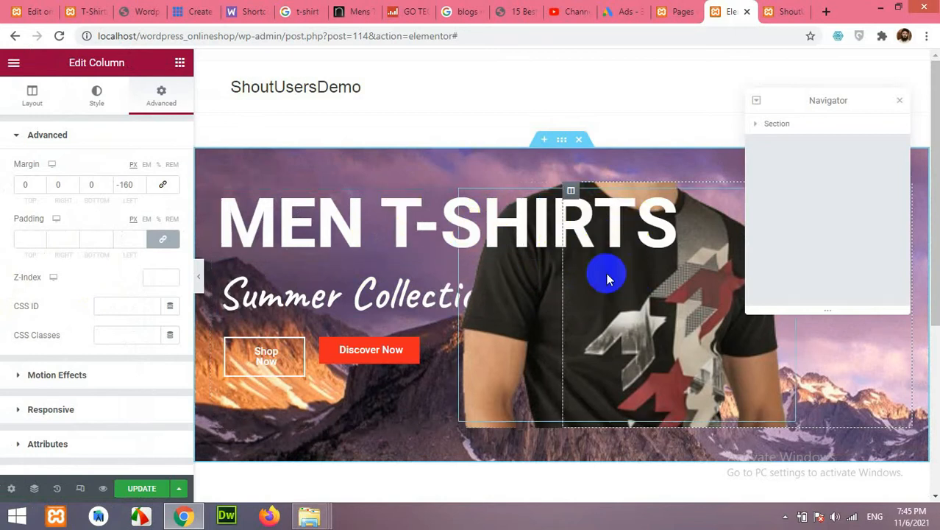
{"action": "left_click", "coordinate": [898, 100]}
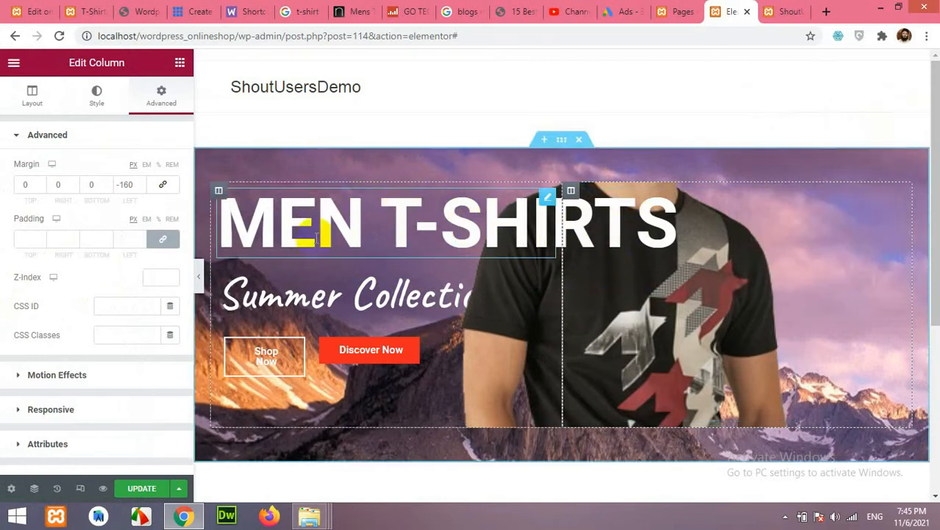
Step: Check the banner in the tablet and mobile responsive views and set the model image column's mobile left margin to 0
{"action": "left_click", "coordinate": [81, 488]}
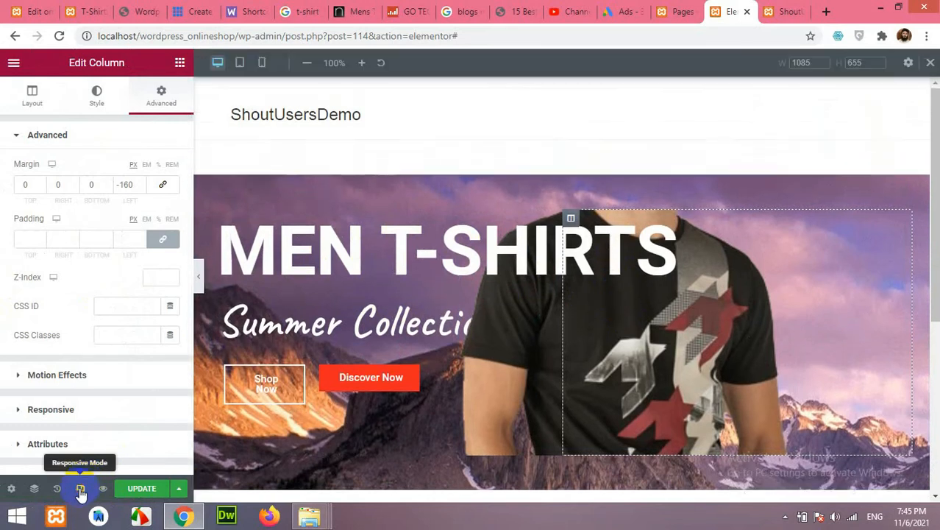
{"action": "left_click", "coordinate": [242, 64]}
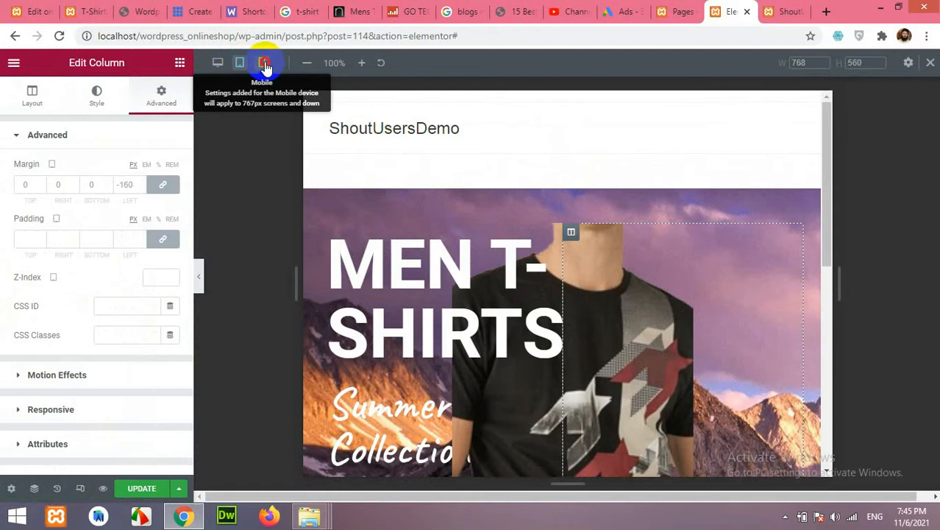
{"action": "left_click", "coordinate": [262, 64]}
{"action": "scroll", "coordinate": [560, 282], "scroll_direction": "down", "scroll_amount": 3}
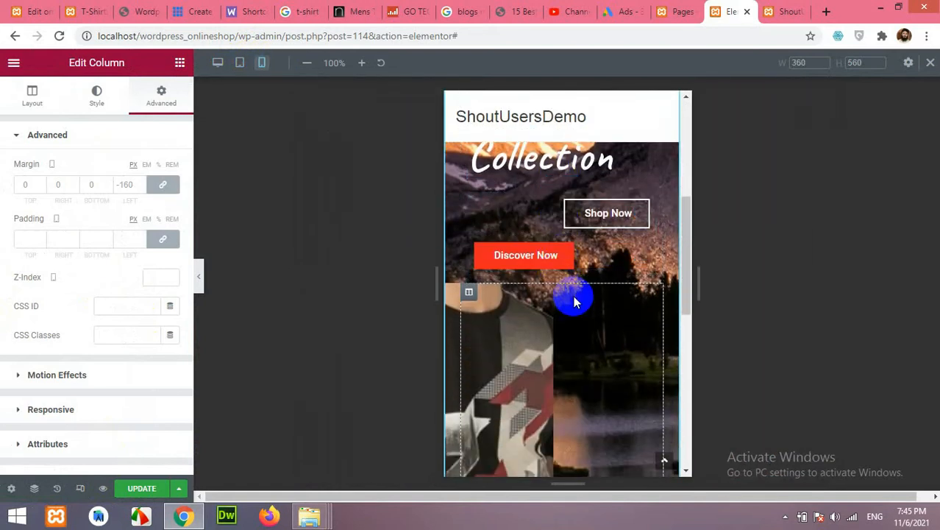
{"action": "scroll", "coordinate": [573, 299], "scroll_direction": "up", "scroll_amount": 4}
{"action": "scroll", "coordinate": [561, 300], "scroll_direction": "down", "scroll_amount": 5}
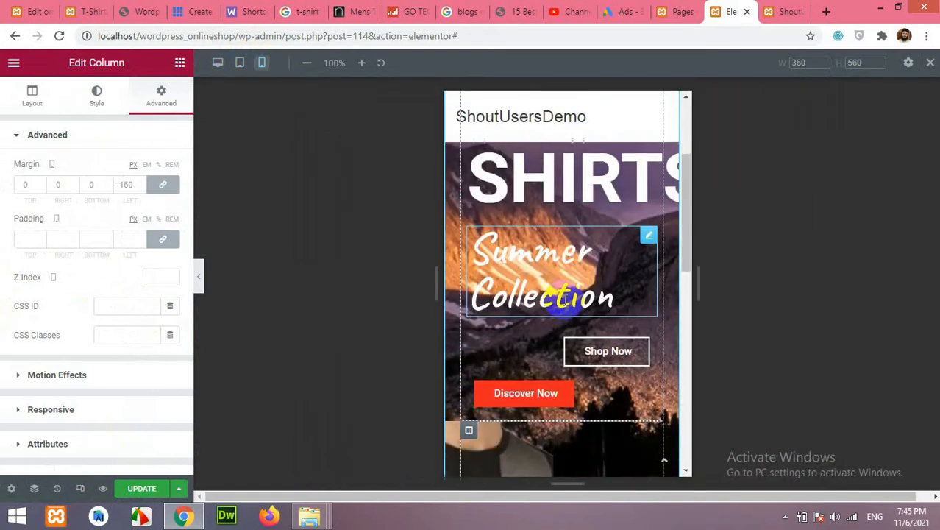
{"action": "scroll", "coordinate": [561, 300], "scroll_direction": "up", "scroll_amount": 5}
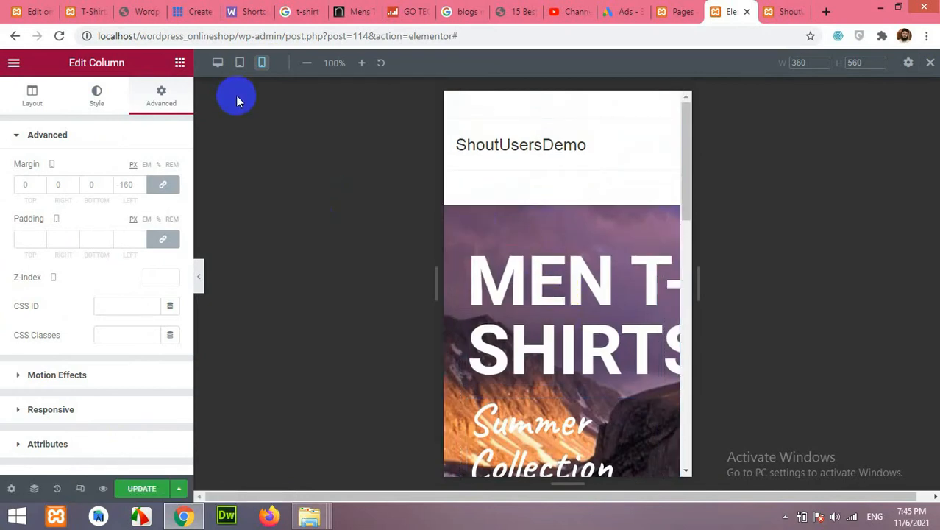
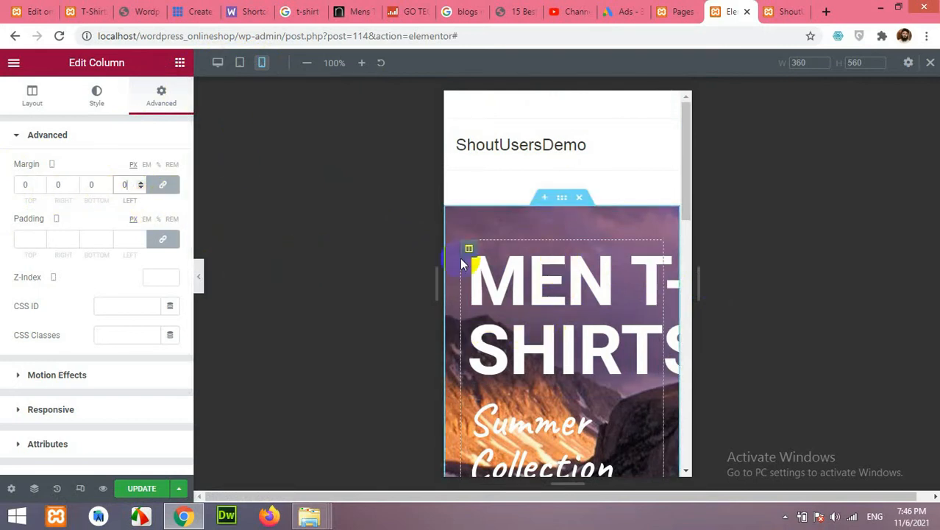
{"action": "left_click", "coordinate": [217, 63]}
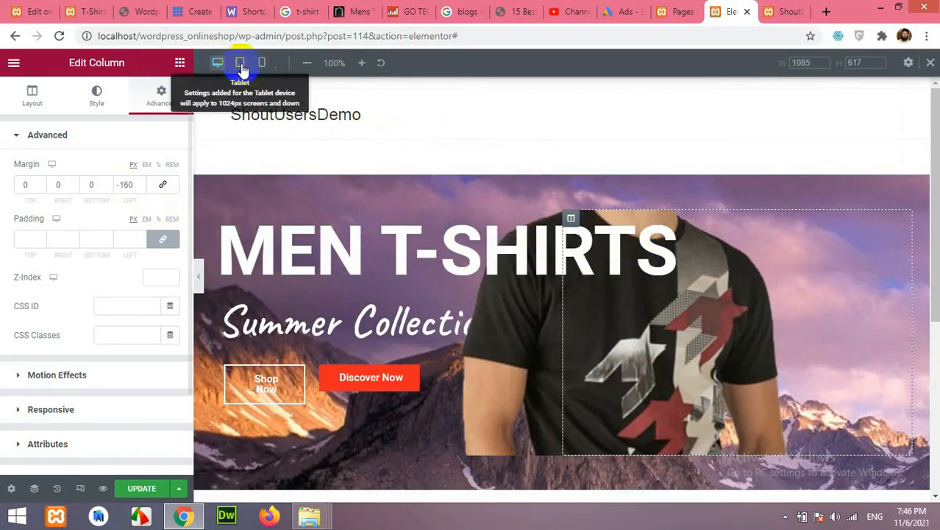
{"action": "left_click", "coordinate": [261, 63]}
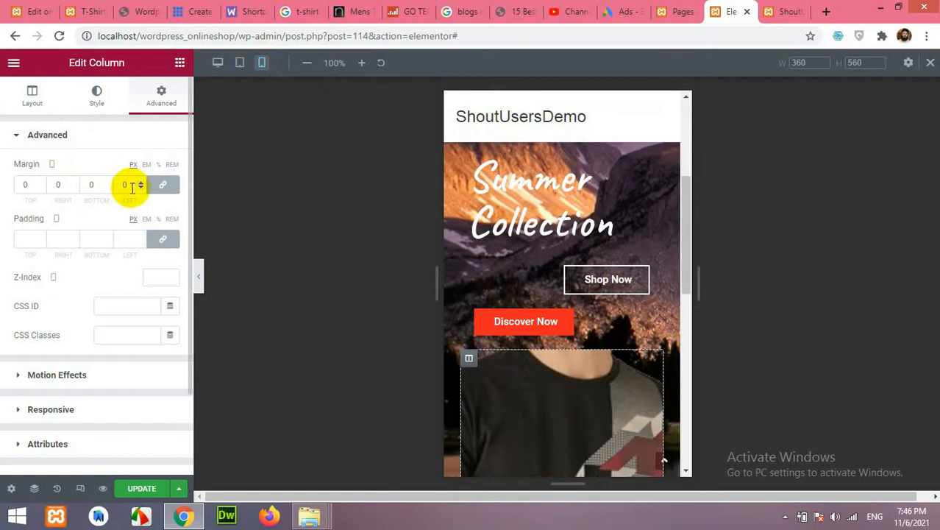
Step: Set the mobile font size of the MEN T-SHIRTS heading to 43 px
{"action": "scroll", "coordinate": [494, 293], "scroll_direction": "up", "scroll_amount": 5}
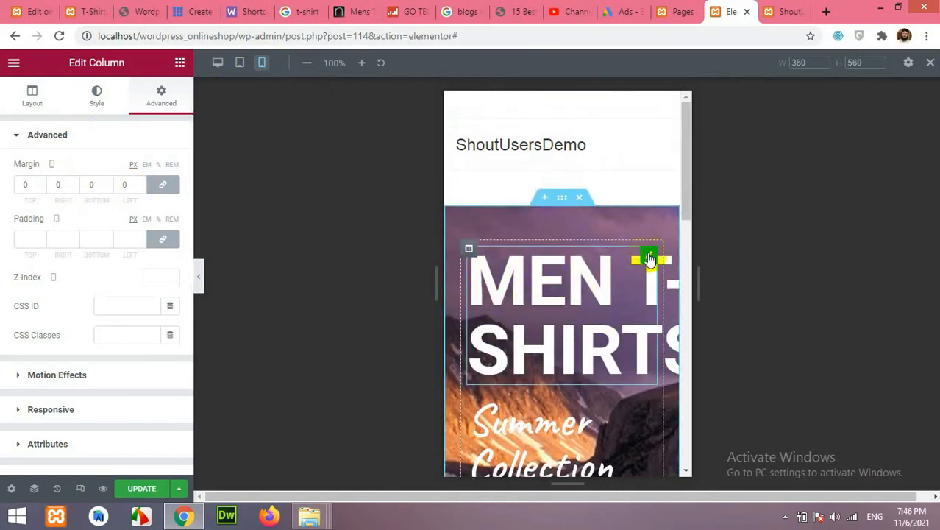
{"action": "left_click", "coordinate": [649, 257]}
{"action": "left_click", "coordinate": [171, 198]}
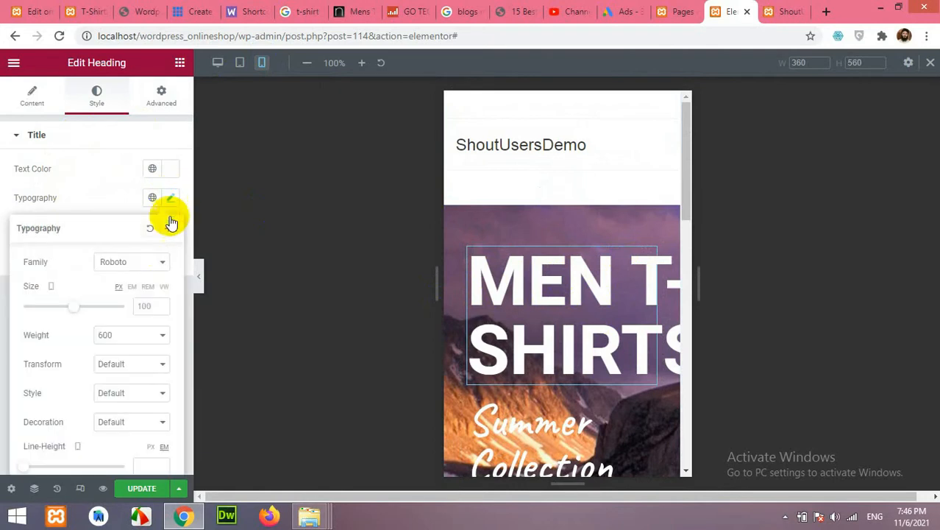
{"action": "left_click_drag", "start_coordinate": [79, 312], "coordinate": [44, 308]}
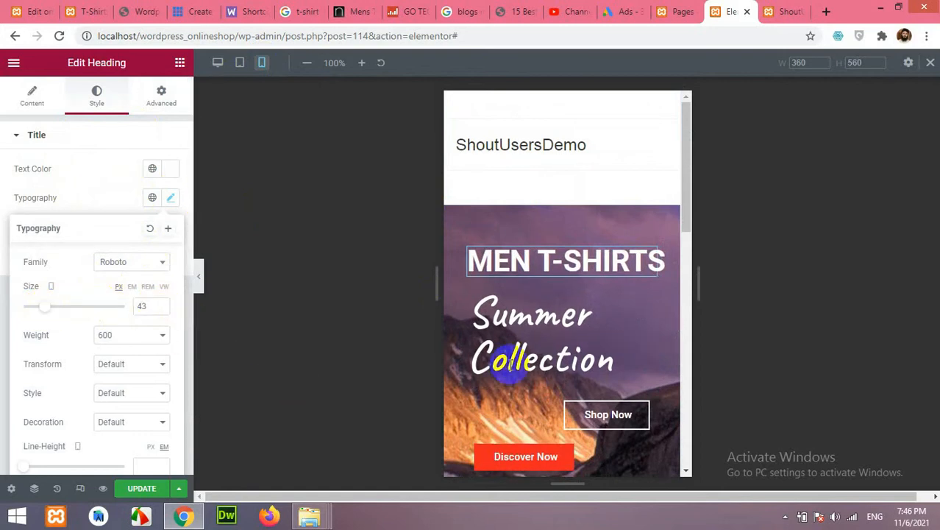
Step: Set the mobile font size of the Summer Collection heading to 40 px
{"action": "left_click", "coordinate": [648, 301]}
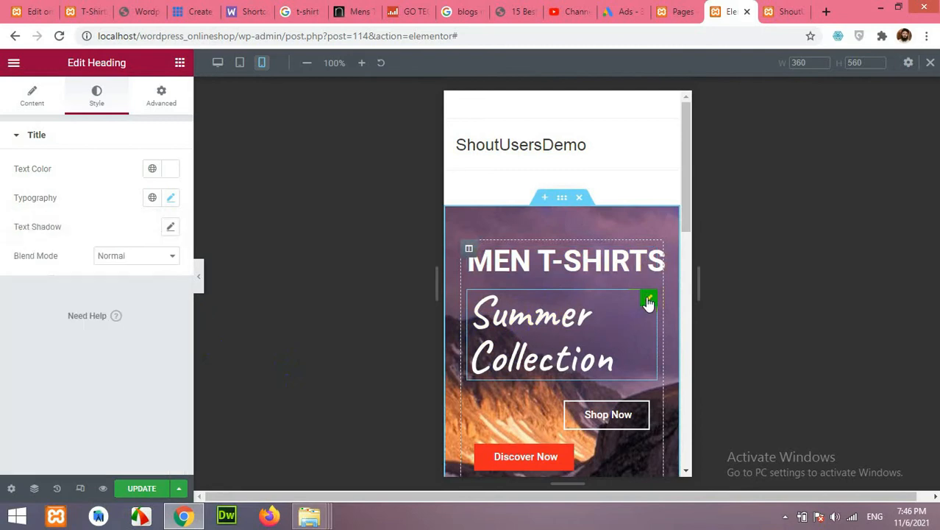
{"action": "left_click", "coordinate": [171, 197]}
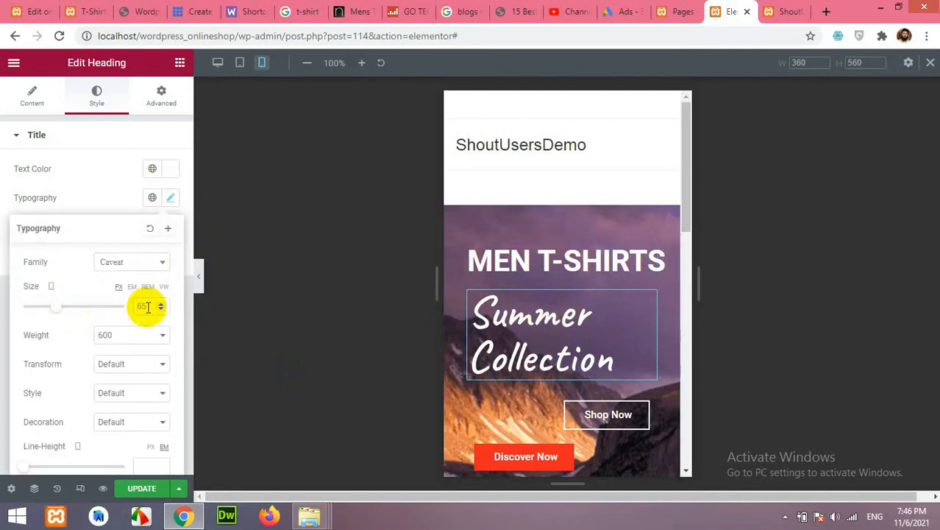
{"action": "type", "text": "1"}
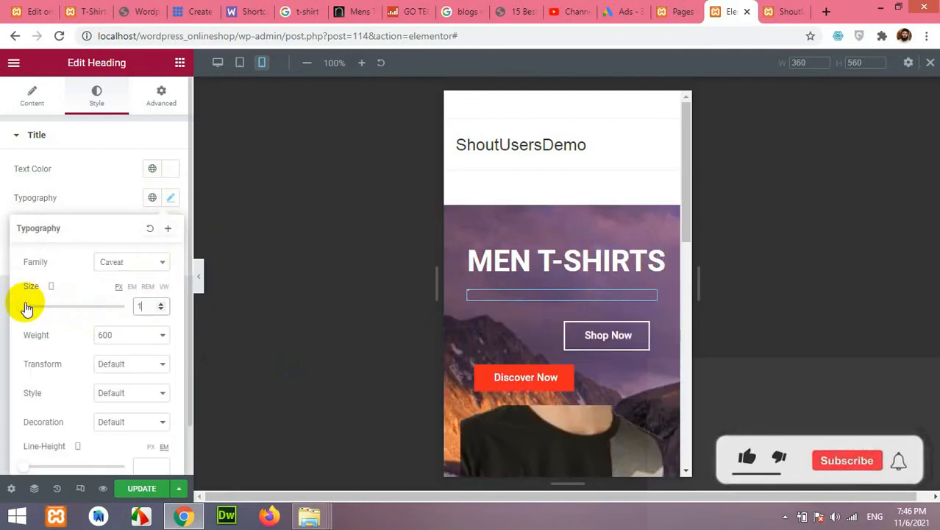
{"action": "left_click_drag", "start_coordinate": [27, 307], "coordinate": [46, 311]}
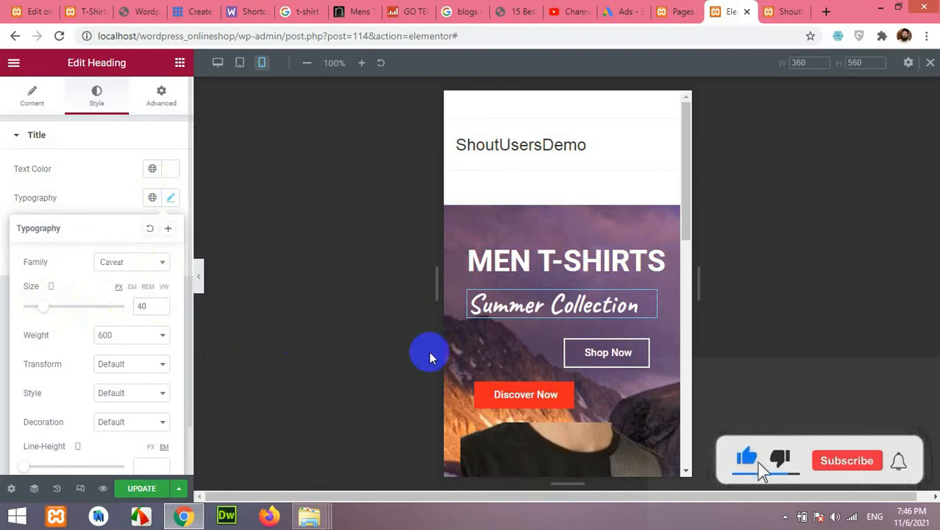
Step: Center the Shop Now and Discover Now buttons in the mobile view
{"action": "left_click", "coordinate": [641, 351]}
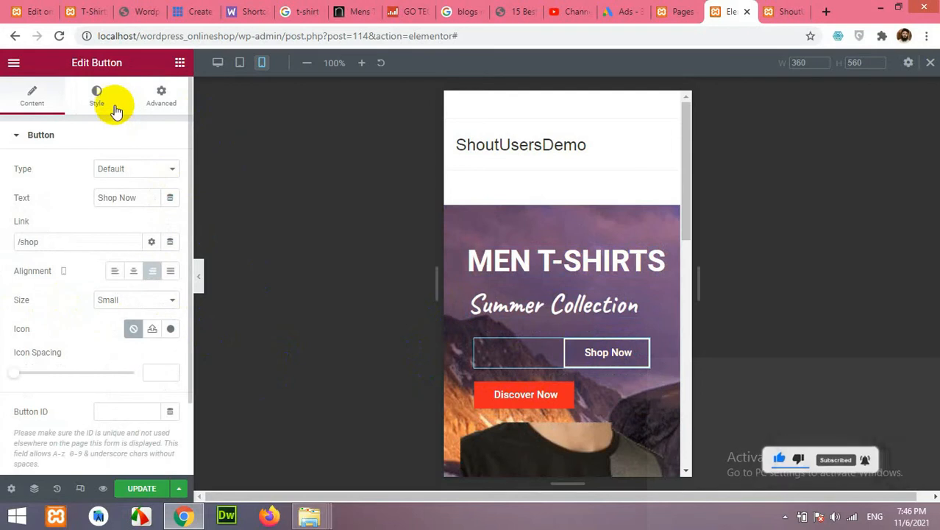
{"action": "left_click", "coordinate": [115, 273]}
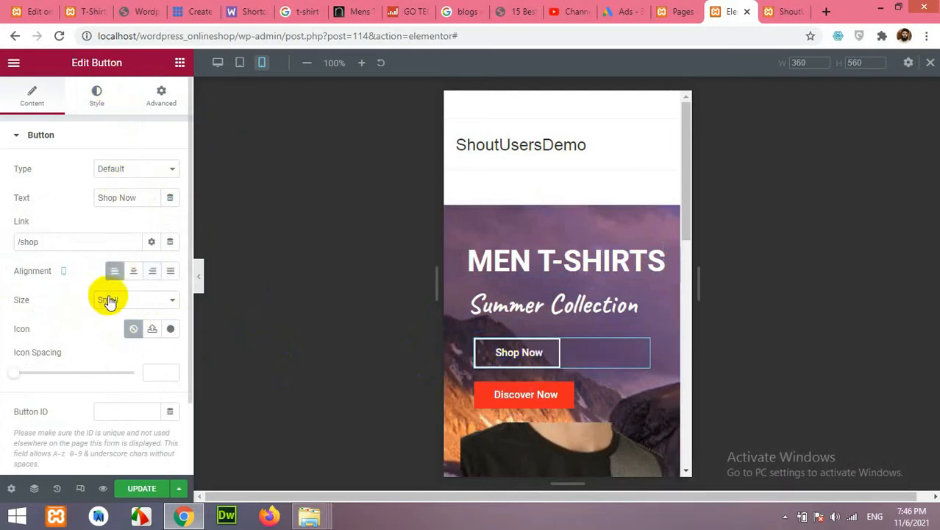
{"action": "left_click", "coordinate": [134, 272]}
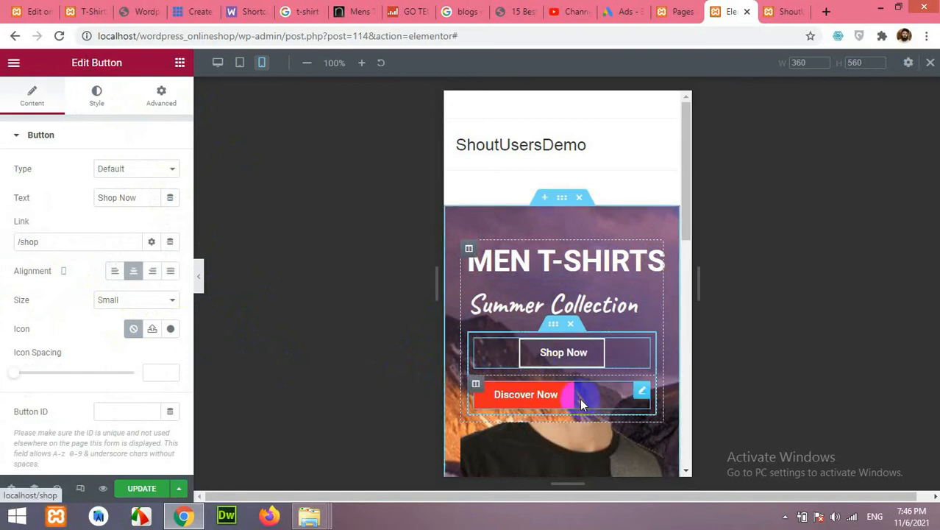
{"action": "left_click", "coordinate": [643, 392]}
{"action": "left_click", "coordinate": [133, 270]}
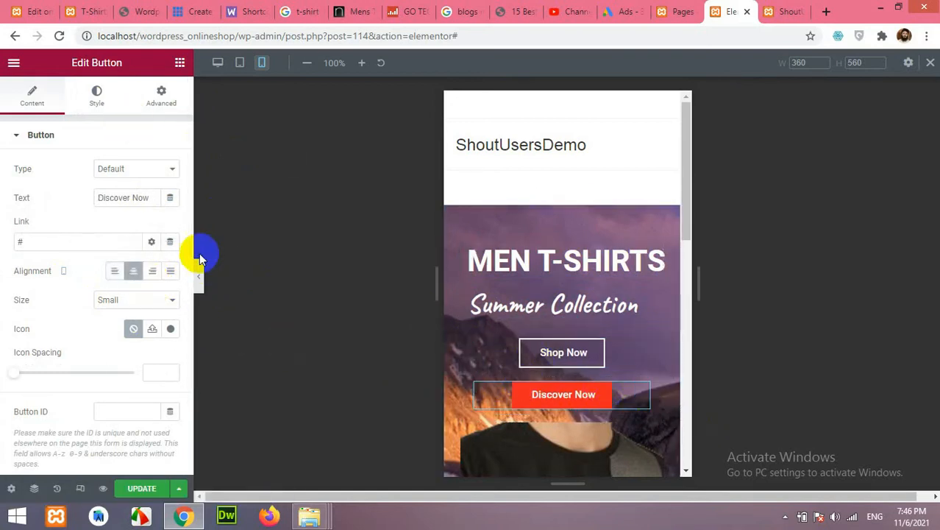
Step: Compare the banner's desktop layout with its mobile layout, checking the headings, buttons and model image
{"action": "left_click", "coordinate": [218, 64]}
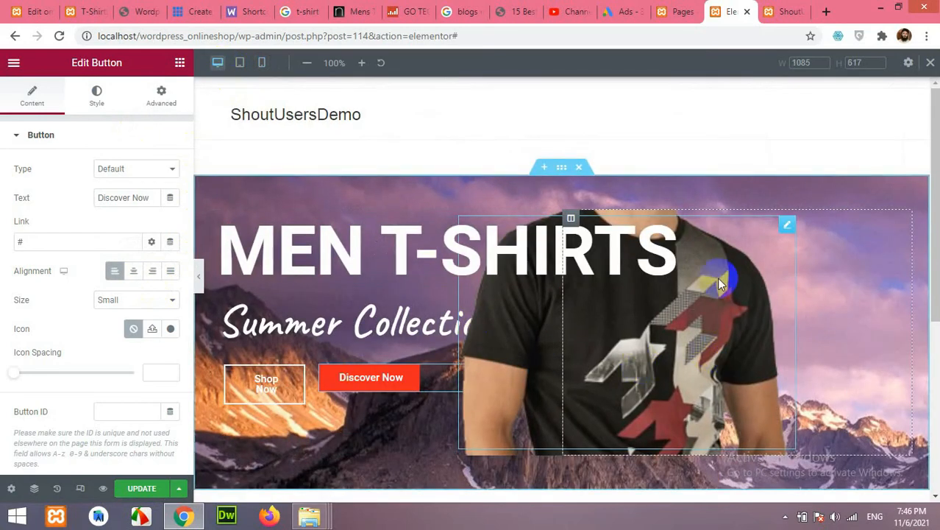
{"action": "left_click", "coordinate": [262, 64]}
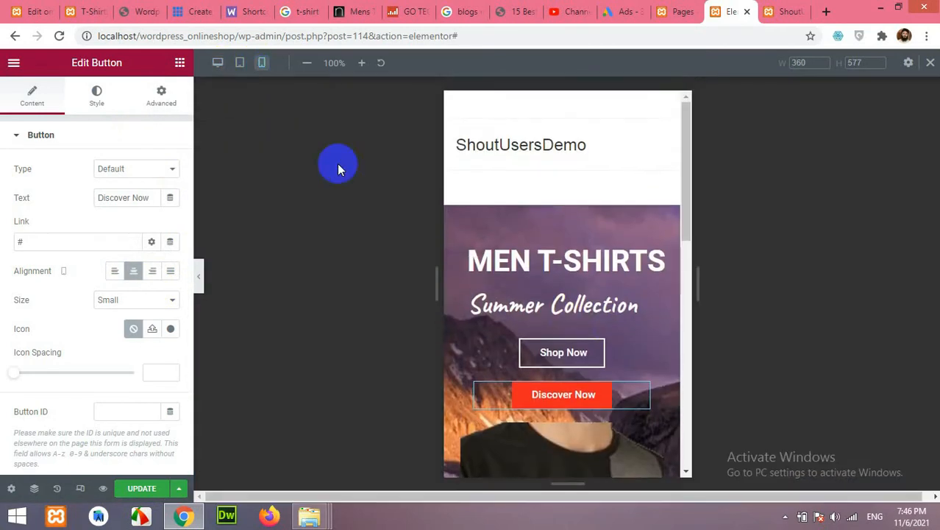
{"action": "scroll", "coordinate": [582, 316], "scroll_direction": "down", "scroll_amount": 2}
{"action": "scroll", "coordinate": [570, 305], "scroll_direction": "up", "scroll_amount": 1}
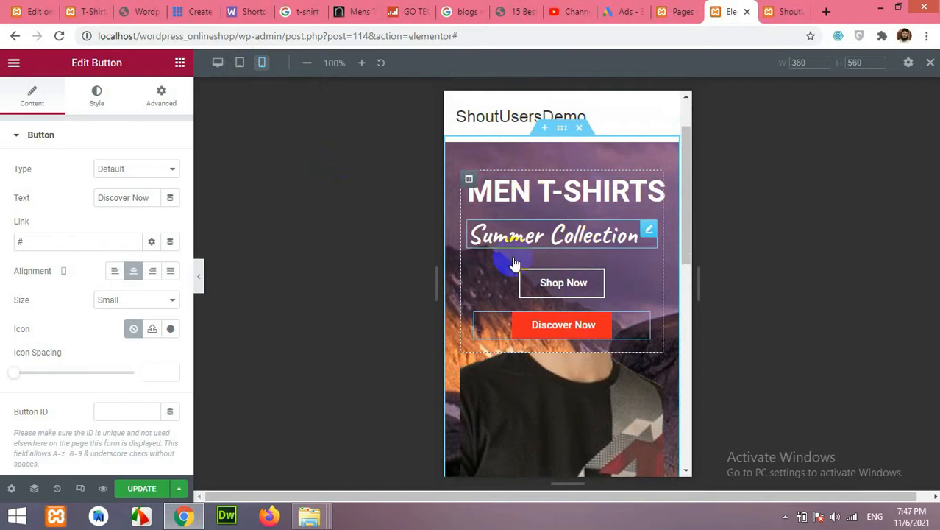
{"action": "scroll", "coordinate": [539, 287], "scroll_direction": "down", "scroll_amount": 1}
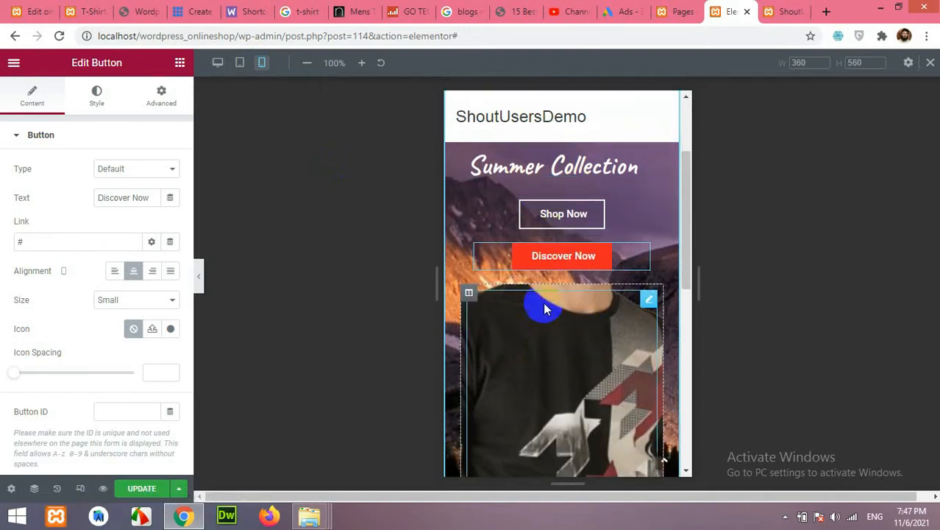
Step: Turn on Hide On Mobile for the column holding the model image
{"action": "left_click", "coordinate": [469, 294]}
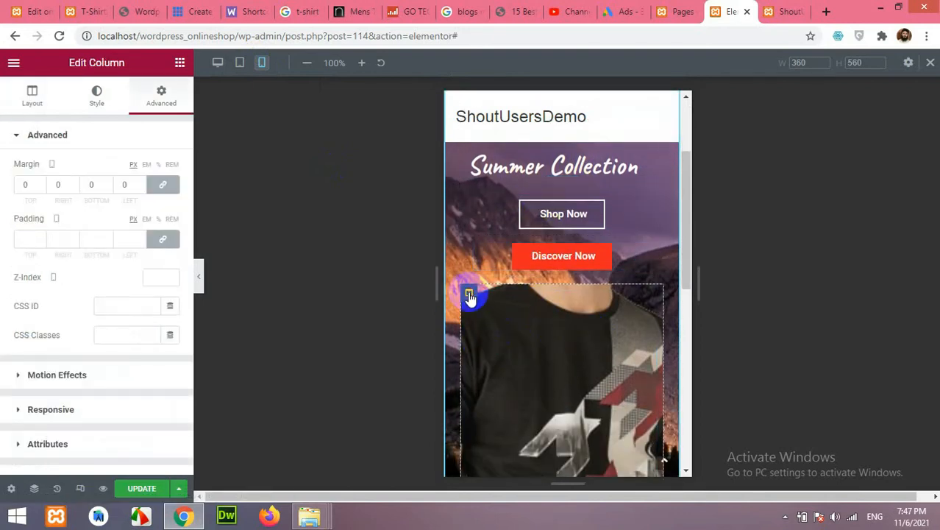
{"action": "scroll", "coordinate": [33, 353], "scroll_direction": "down", "scroll_amount": 1}
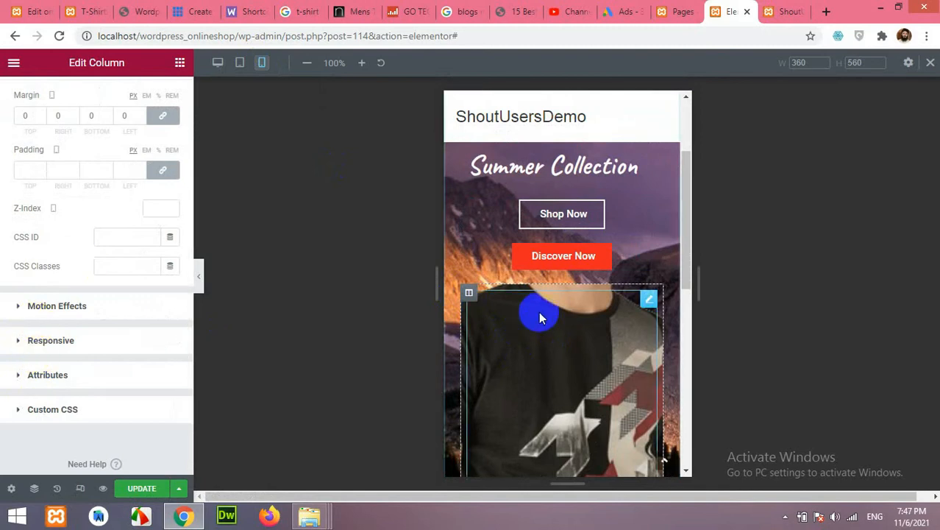
{"action": "scroll", "coordinate": [61, 219], "scroll_direction": "up", "scroll_amount": 1}
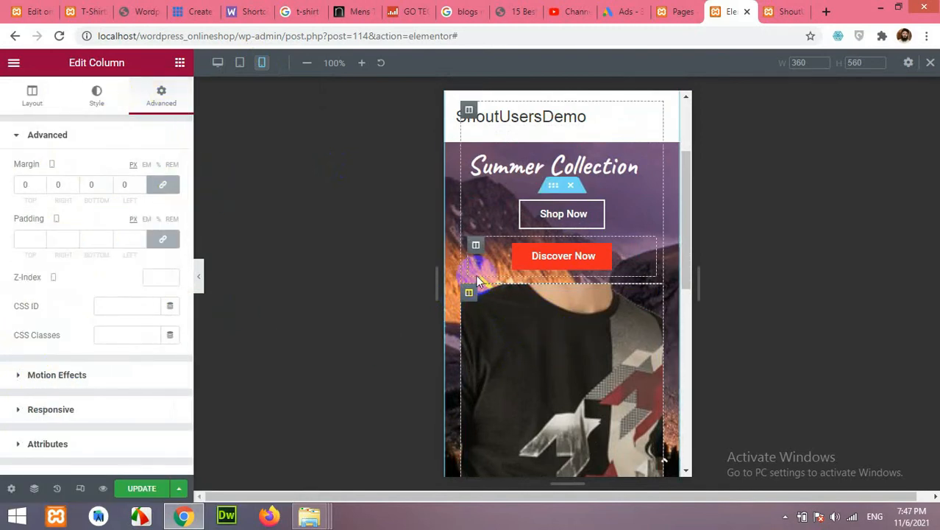
{"action": "left_click", "coordinate": [21, 409]}
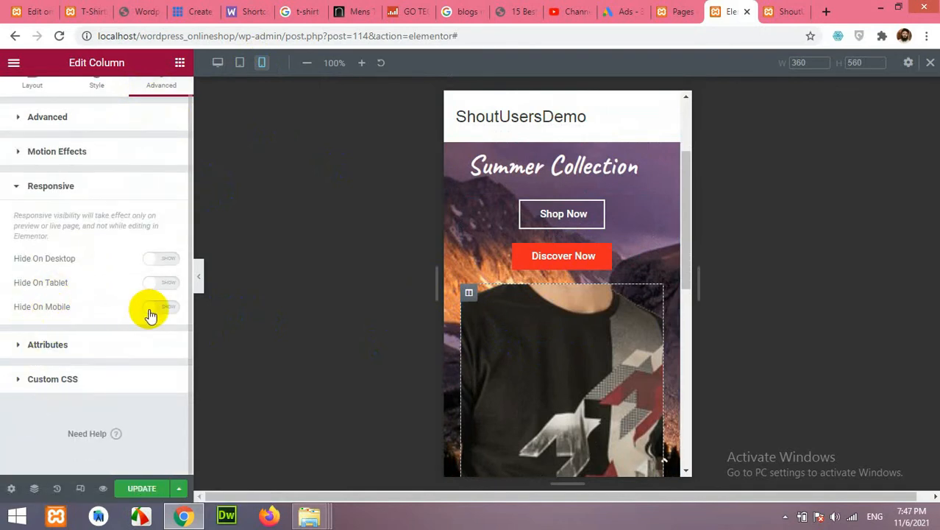
{"action": "left_click", "coordinate": [154, 309]}
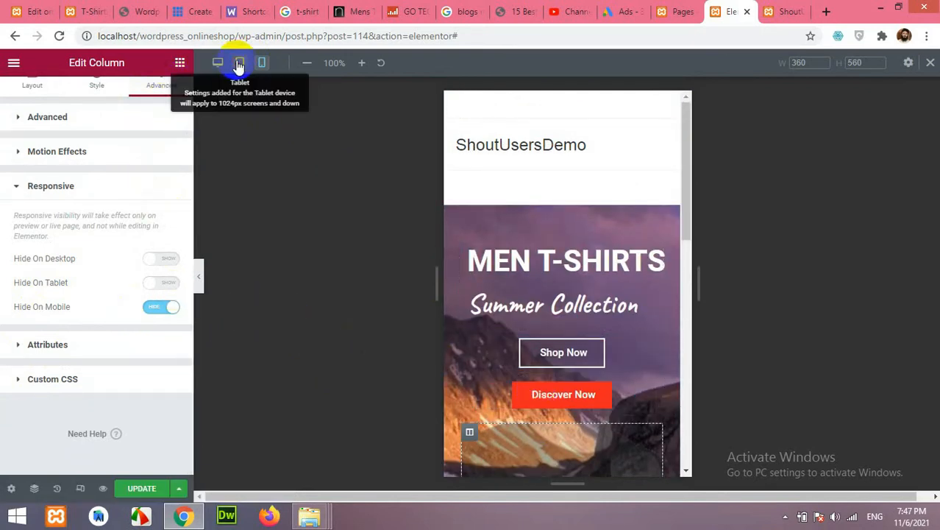
Step: In the tablet view, remove the negative left margin of the model image's column so the image stays inside its column
{"action": "left_click", "coordinate": [239, 63]}
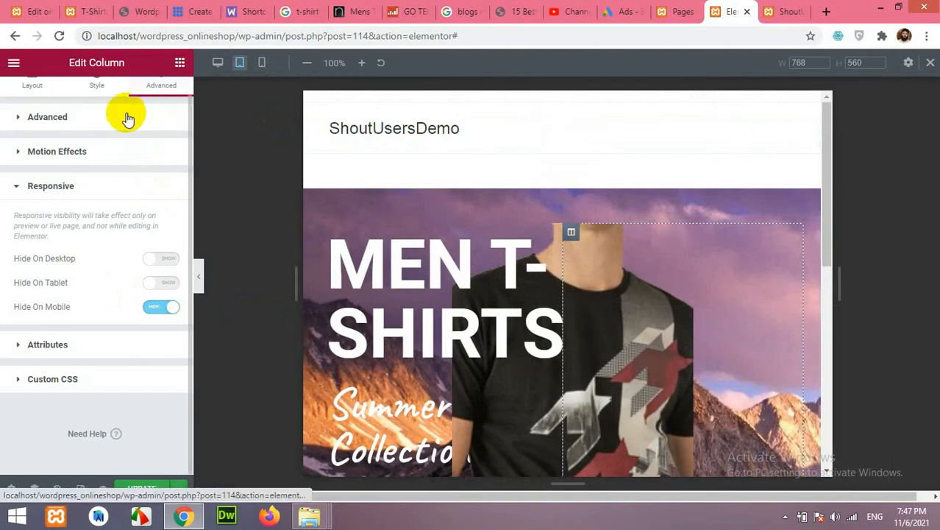
{"action": "left_click", "coordinate": [73, 122]}
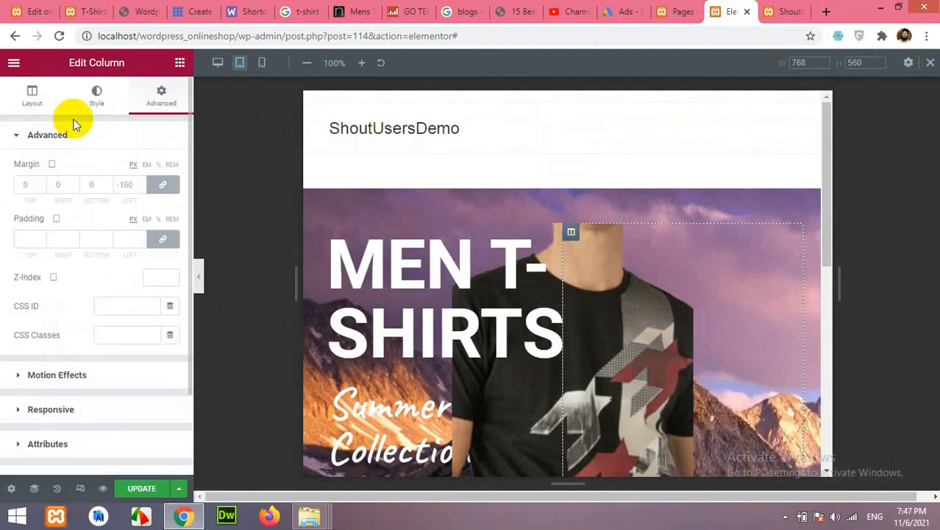
{"action": "left_click", "coordinate": [140, 183]}
{"action": "left_click", "coordinate": [139, 184]}
{"action": "left_click", "coordinate": [139, 183]}
{"action": "left_click", "coordinate": [140, 183]}
{"action": "left_click", "coordinate": [140, 183]}
{"action": "left_click", "coordinate": [139, 184]}
{"action": "left_click", "coordinate": [140, 184]}
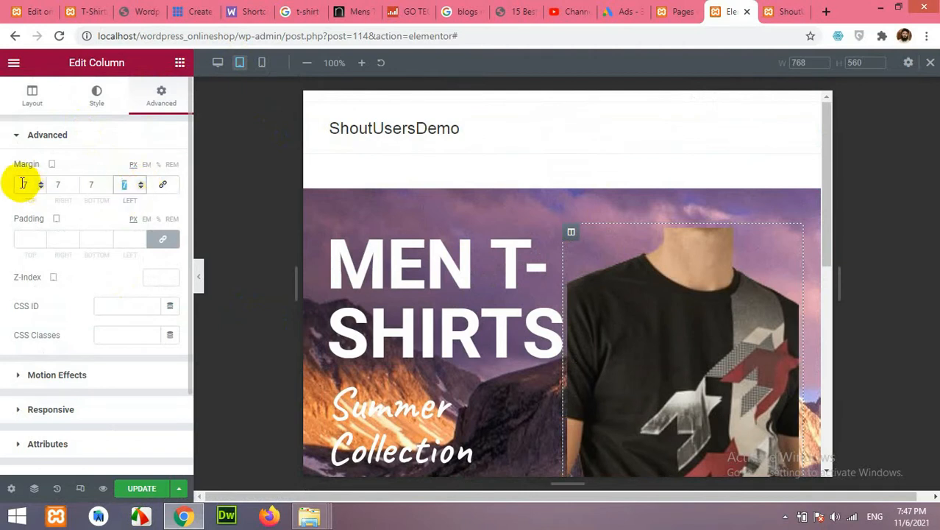
{"action": "left_click", "coordinate": [141, 186]}
{"action": "left_click", "coordinate": [141, 187]}
{"action": "left_click", "coordinate": [140, 187]}
Step: Set the tablet font size of the MEN T-SHIRTS heading to 69 px
{"action": "left_click", "coordinate": [540, 253]}
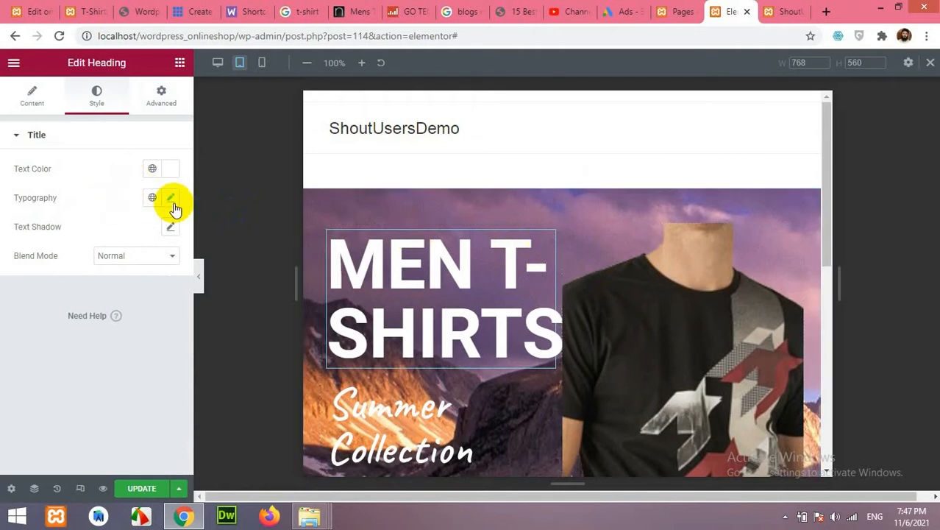
{"action": "left_click", "coordinate": [157, 94]}
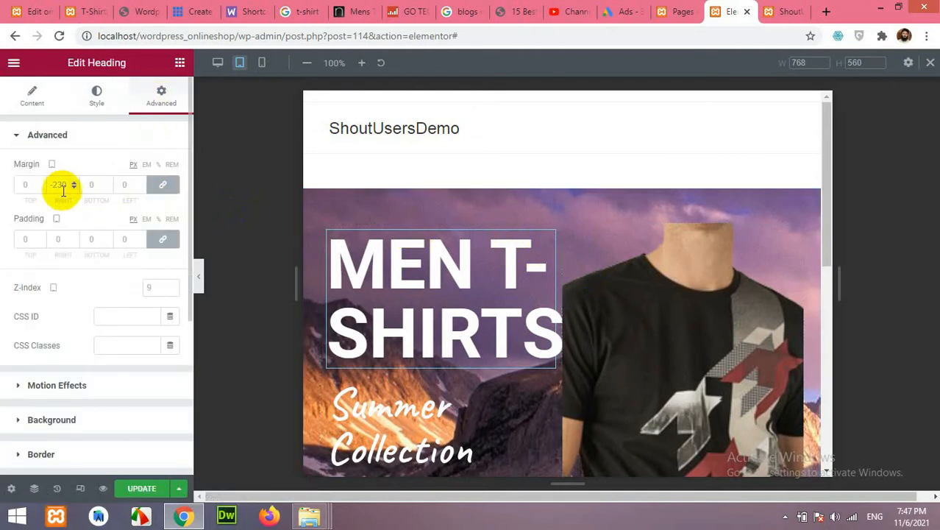
{"action": "left_click", "coordinate": [92, 94]}
{"action": "left_click", "coordinate": [170, 197]}
{"action": "left_click_drag", "start_coordinate": [86, 307], "coordinate": [58, 310]}
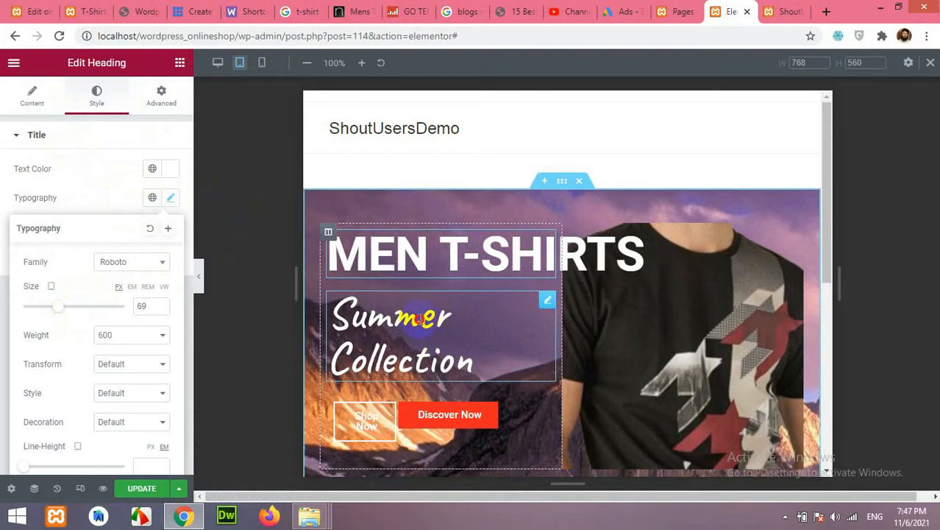
Step: Set the tablet font size of the Summer Collection heading to 53 px
{"action": "left_click", "coordinate": [425, 321]}
{"action": "left_click", "coordinate": [170, 197]}
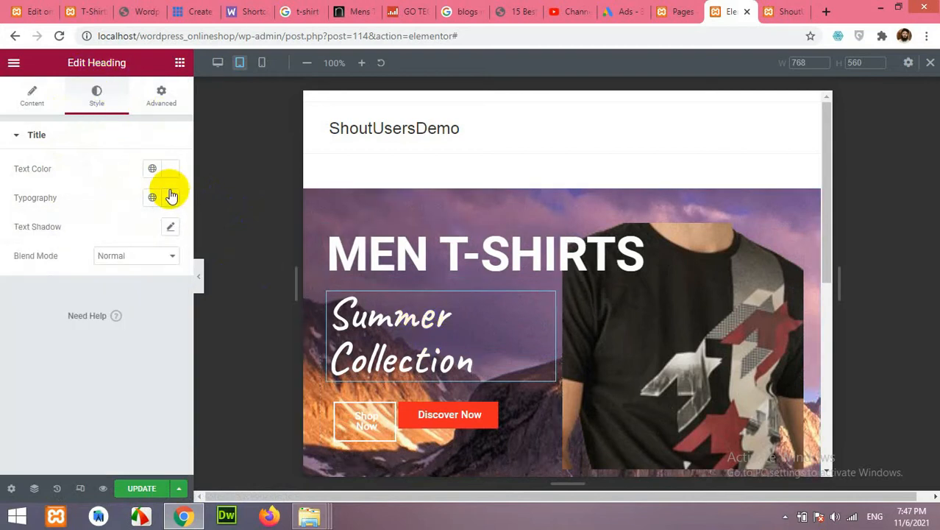
{"action": "left_click_drag", "start_coordinate": [57, 310], "coordinate": [50, 310]}
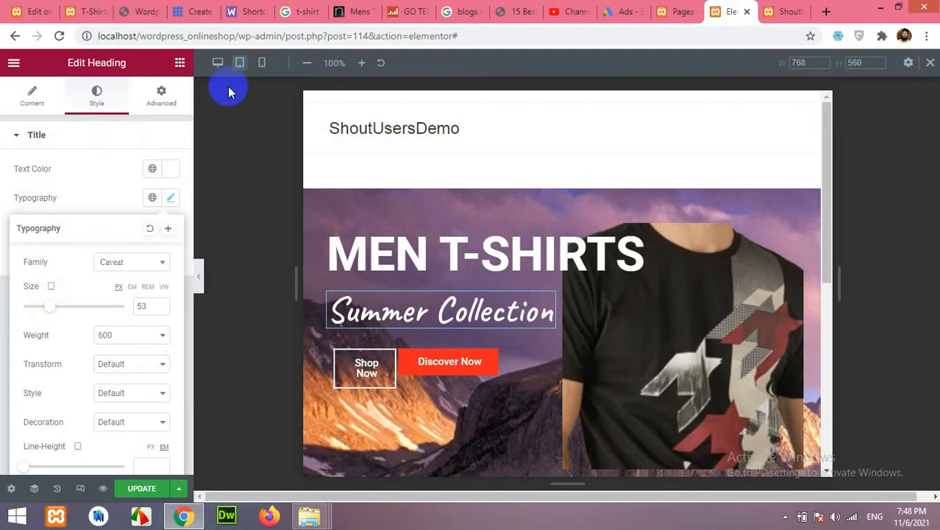
Step: Widen the Shop Now button's column in the desktop layout, checking the effect on both buttons in the tablet view
{"action": "left_click", "coordinate": [220, 65]}
{"action": "left_click_drag", "start_coordinate": [313, 382], "coordinate": [349, 383]}
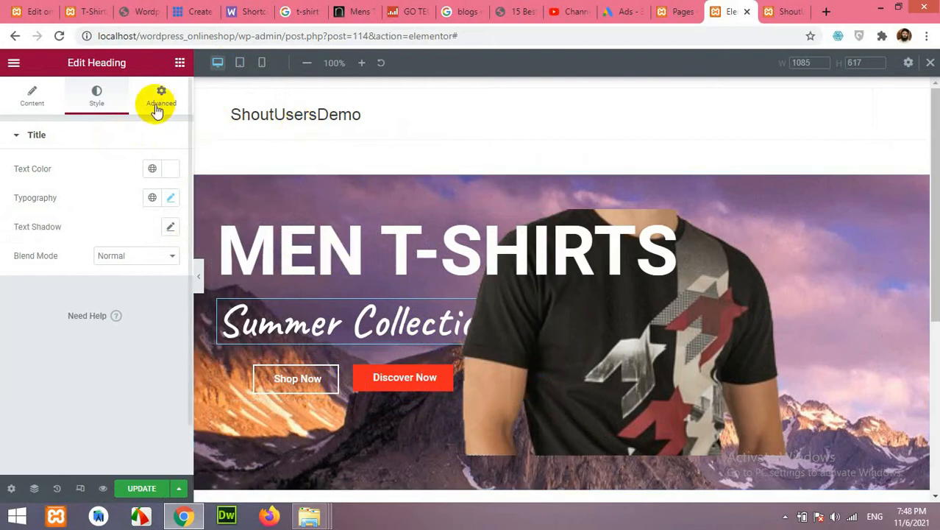
{"action": "left_click", "coordinate": [240, 63]}
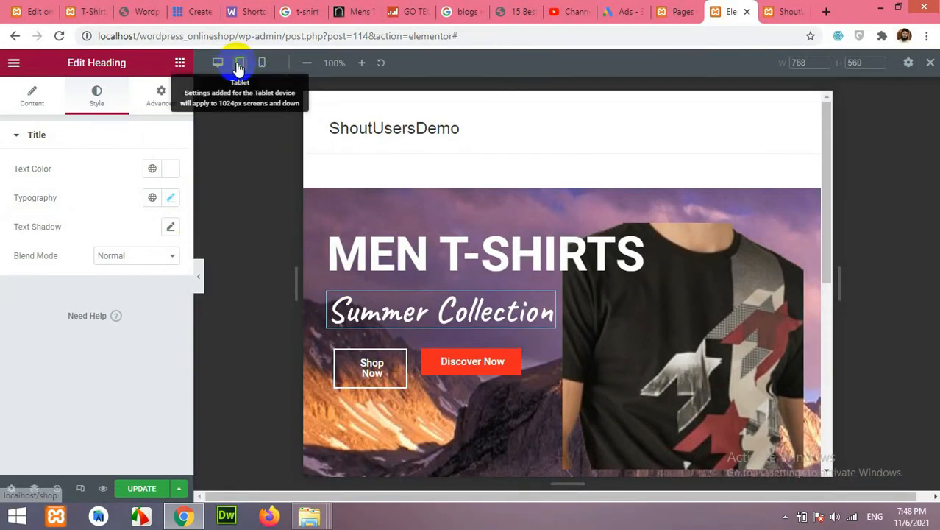
{"action": "left_click", "coordinate": [218, 63]}
{"action": "left_click_drag", "start_coordinate": [344, 379], "coordinate": [363, 379]}
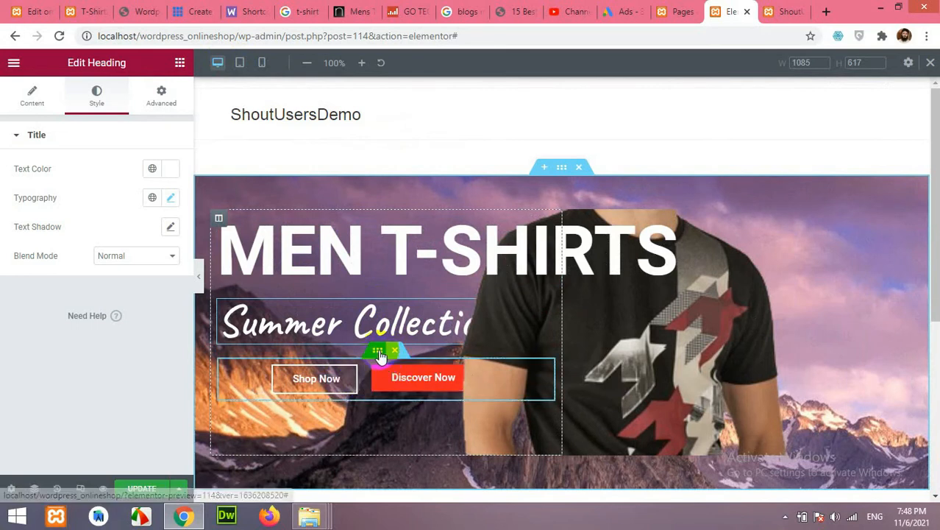
Step: Set the Z-Index of the inner section holding the two buttons to 5 so they sit above the model image
{"action": "left_click", "coordinate": [379, 353]}
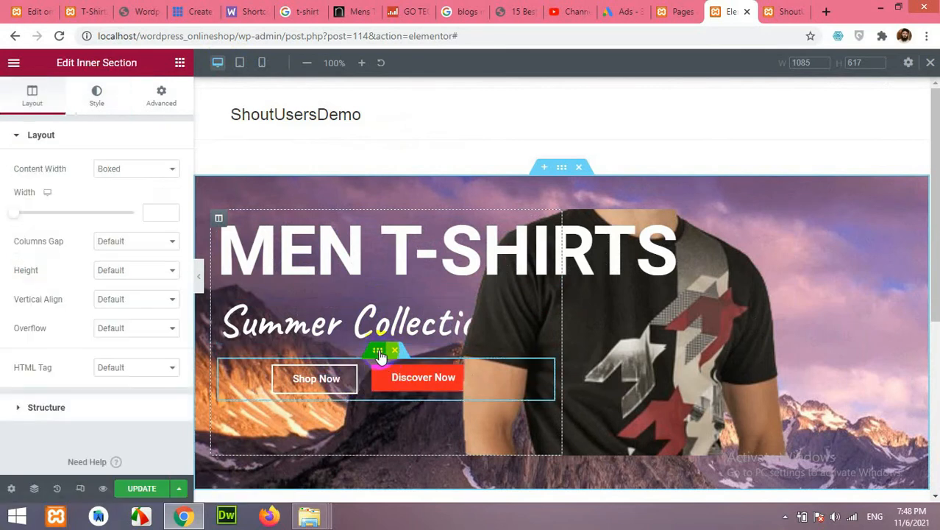
{"action": "left_click", "coordinate": [160, 94]}
{"action": "left_click", "coordinate": [151, 278]}
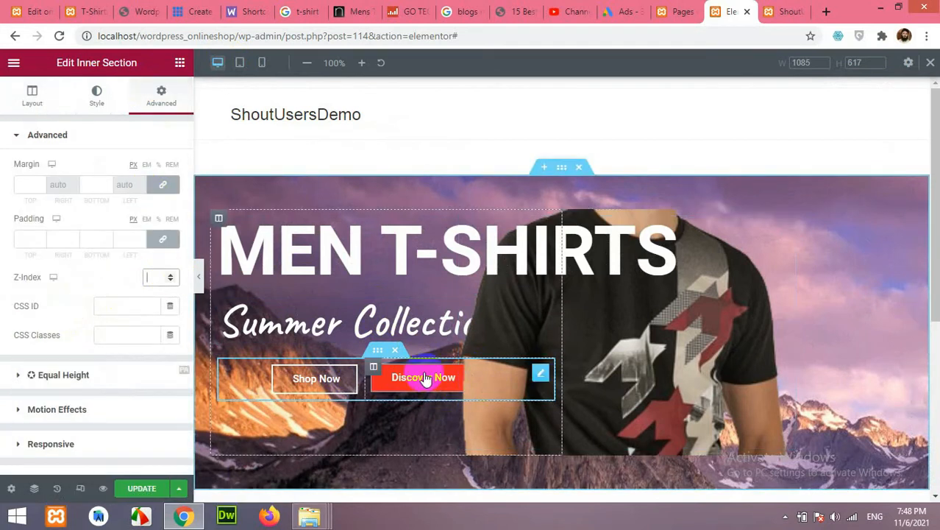
{"action": "left_click", "coordinate": [170, 274]}
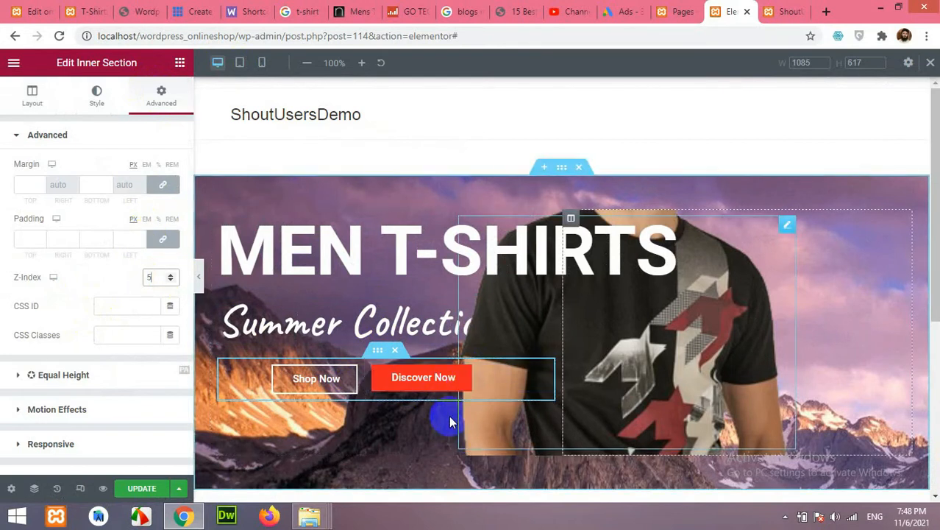
Step: Widen the Shop Now column further in the desktop layout so its label fits on one line in the tablet view
{"action": "left_click", "coordinate": [240, 63]}
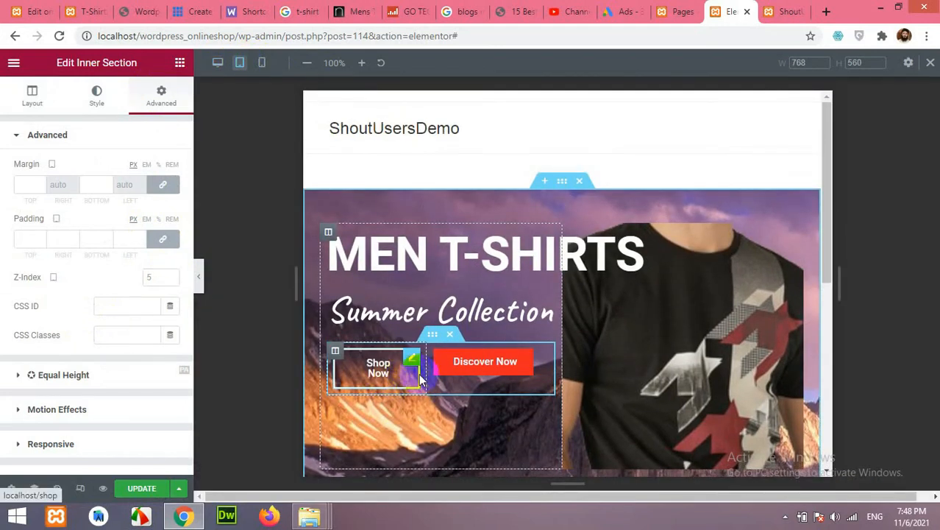
{"action": "left_click_drag", "start_coordinate": [428, 377], "coordinate": [426, 371]}
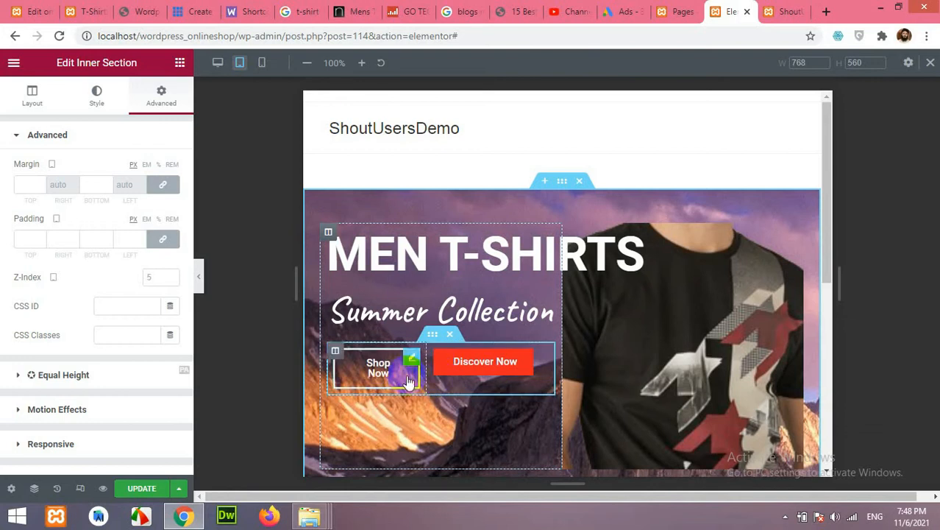
{"action": "left_click", "coordinate": [219, 63]}
{"action": "left_click_drag", "start_coordinate": [368, 377], "coordinate": [379, 375]}
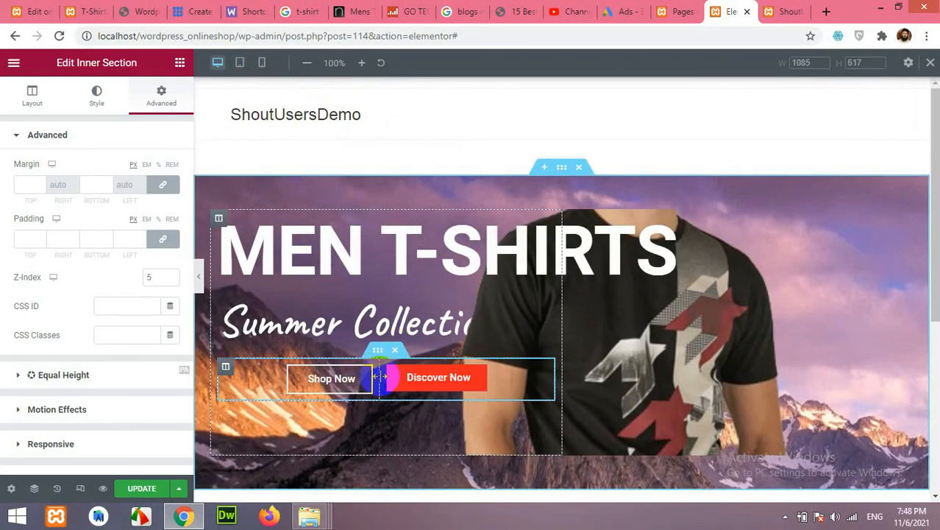
{"action": "left_click", "coordinate": [240, 63]}
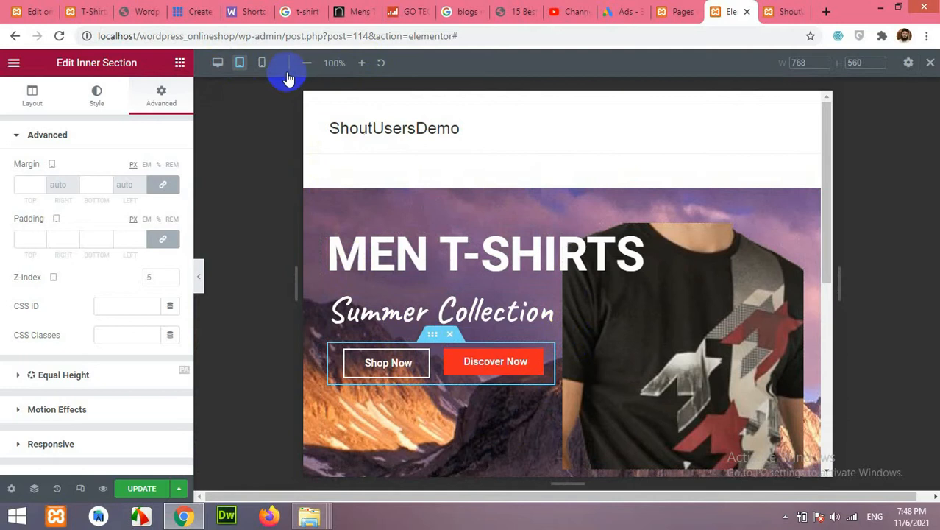
Step: Slightly widen the banner's text column in the desktop layout and check the result in the tablet and mobile views
{"action": "left_click", "coordinate": [217, 63]}
{"action": "left_click_drag", "start_coordinate": [568, 346], "coordinate": [583, 342]}
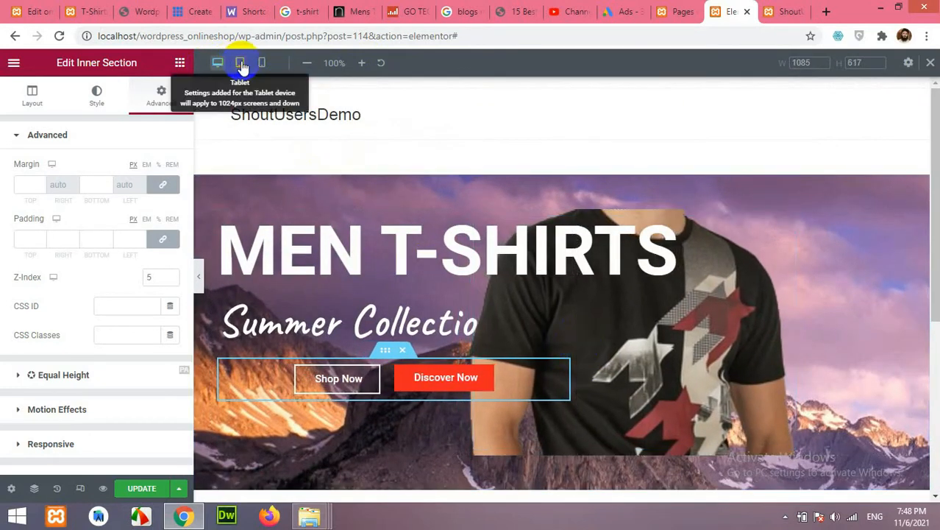
{"action": "left_click", "coordinate": [242, 64]}
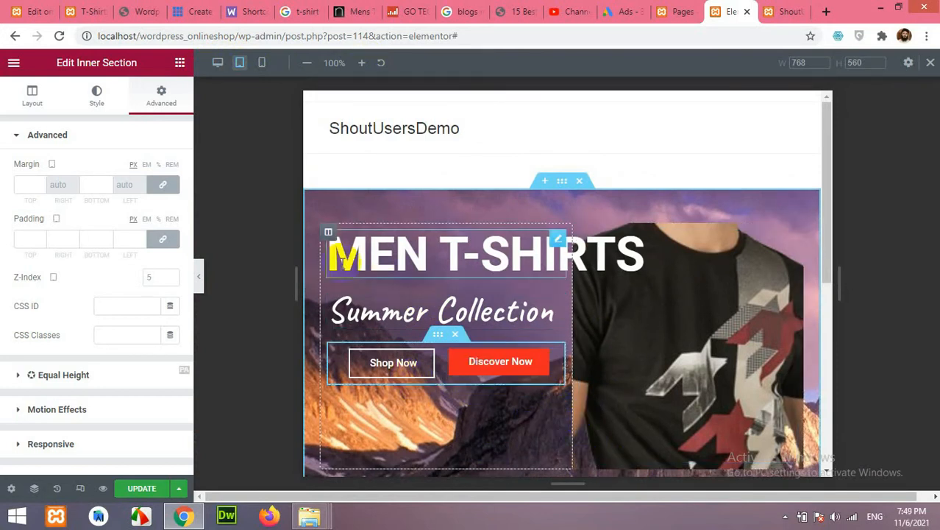
{"action": "left_click", "coordinate": [261, 63]}
{"action": "scroll", "coordinate": [529, 327], "scroll_direction": "down", "scroll_amount": 5}
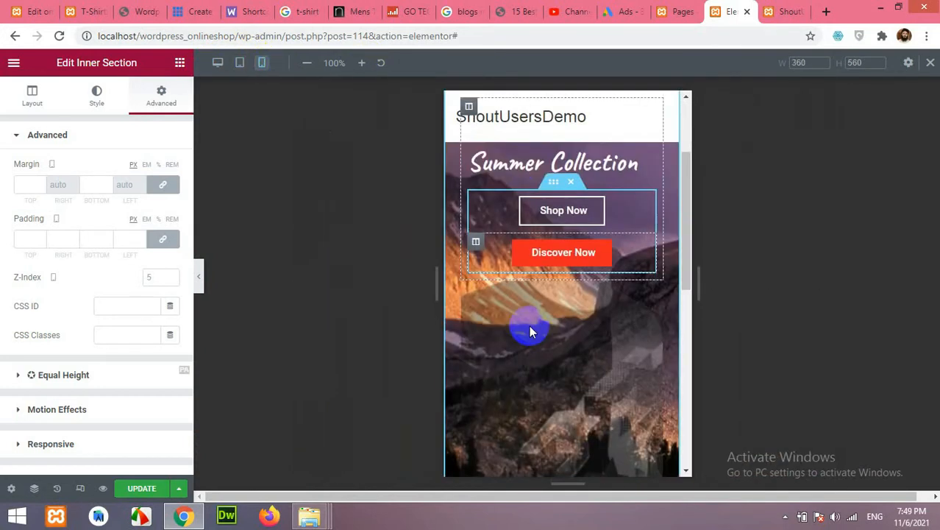
{"action": "scroll", "coordinate": [531, 329], "scroll_direction": "down", "scroll_amount": 3}
{"action": "scroll", "coordinate": [531, 329], "scroll_direction": "up", "scroll_amount": 10}
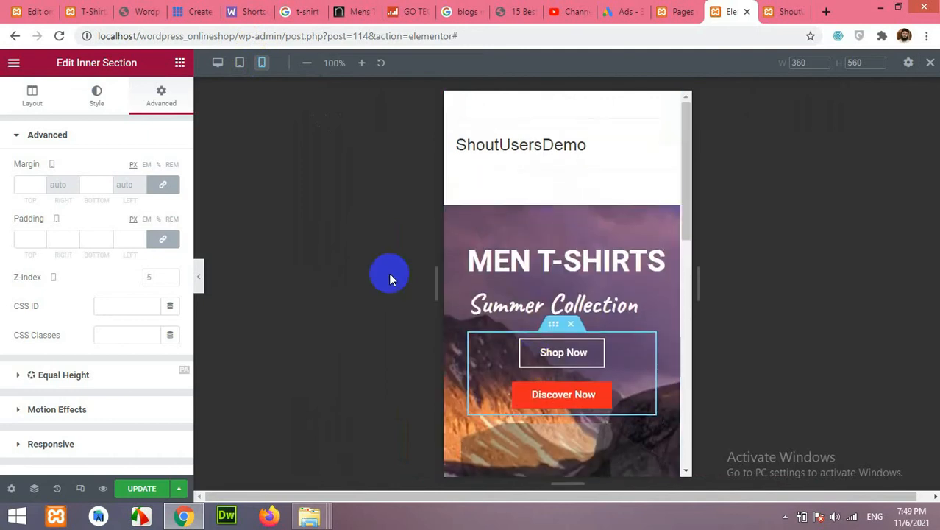
{"action": "left_click", "coordinate": [218, 62]}
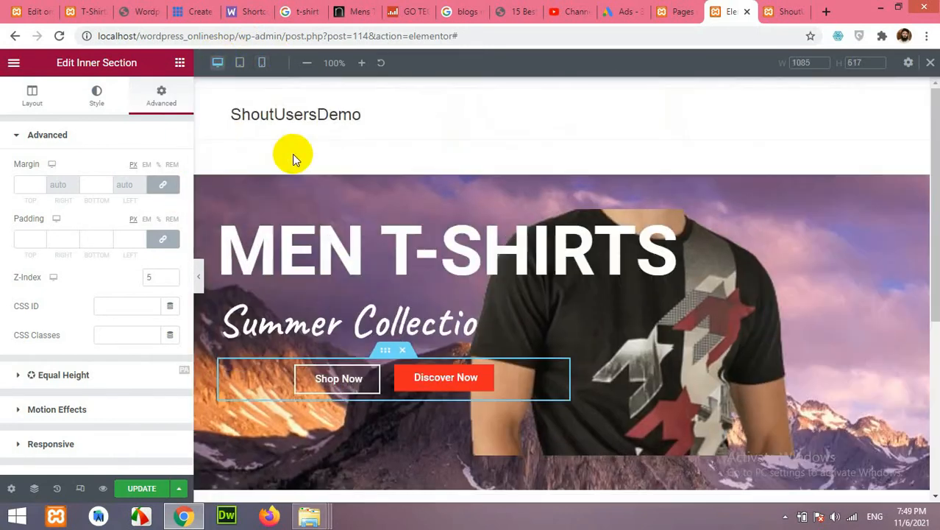
Step: Switch to the finished T-Shirts reference site and examine its Featured Categories title, divider and four category images below the banner
{"action": "scroll", "coordinate": [546, 299], "scroll_direction": "down", "scroll_amount": 4}
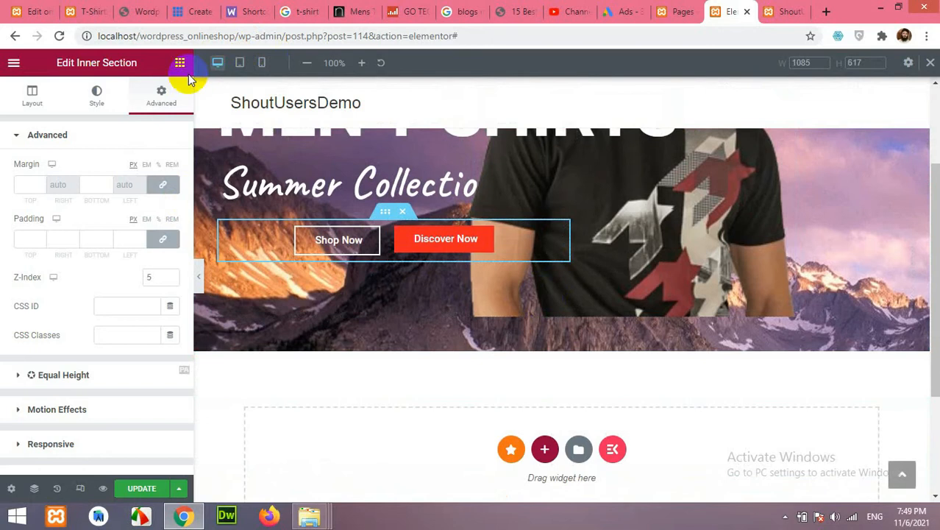
{"action": "left_click", "coordinate": [78, 11]}
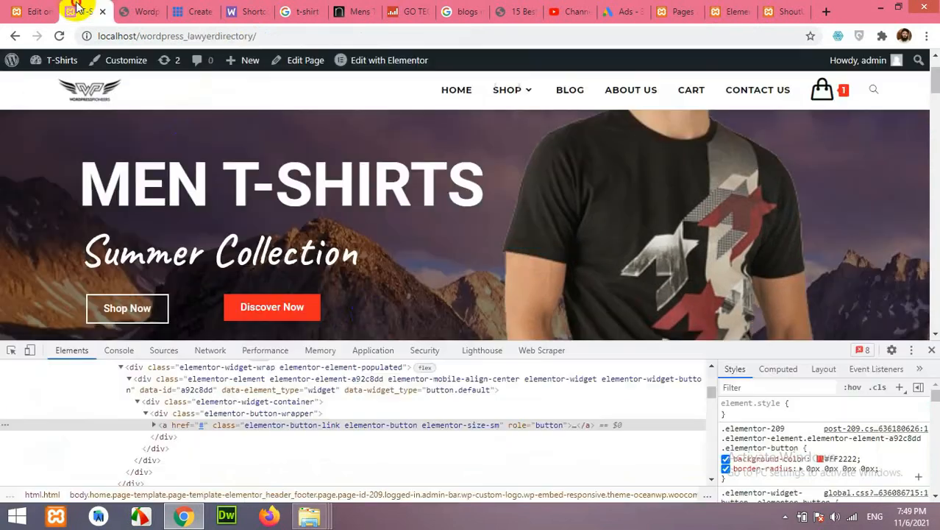
{"action": "left_click", "coordinate": [931, 352]}
{"action": "scroll", "coordinate": [412, 319], "scroll_direction": "down", "scroll_amount": 4}
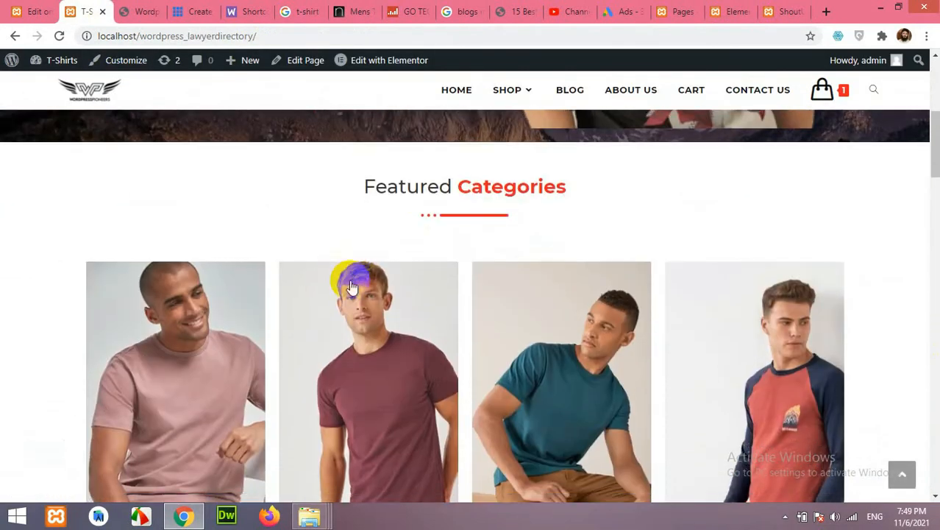
{"action": "scroll", "coordinate": [507, 313], "scroll_direction": "down", "scroll_amount": 2}
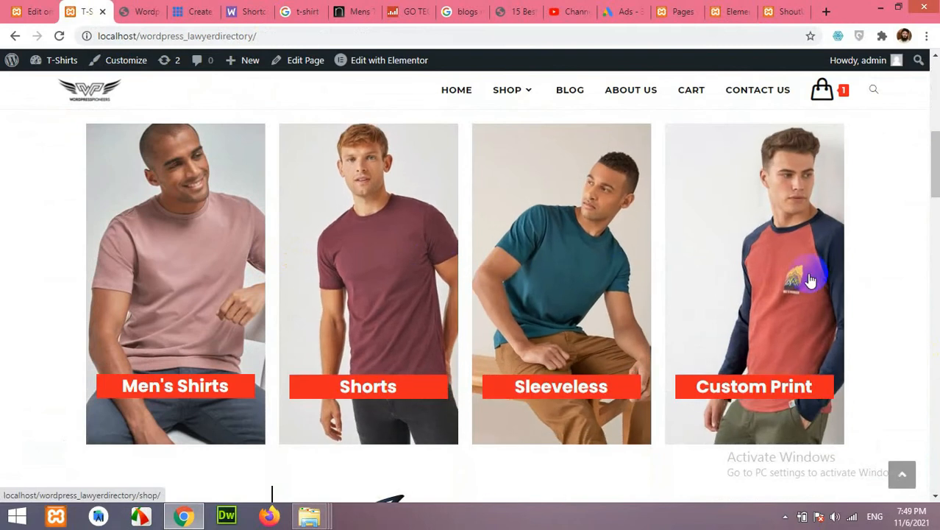
{"action": "scroll", "coordinate": [235, 305], "scroll_direction": "up", "scroll_amount": 1}
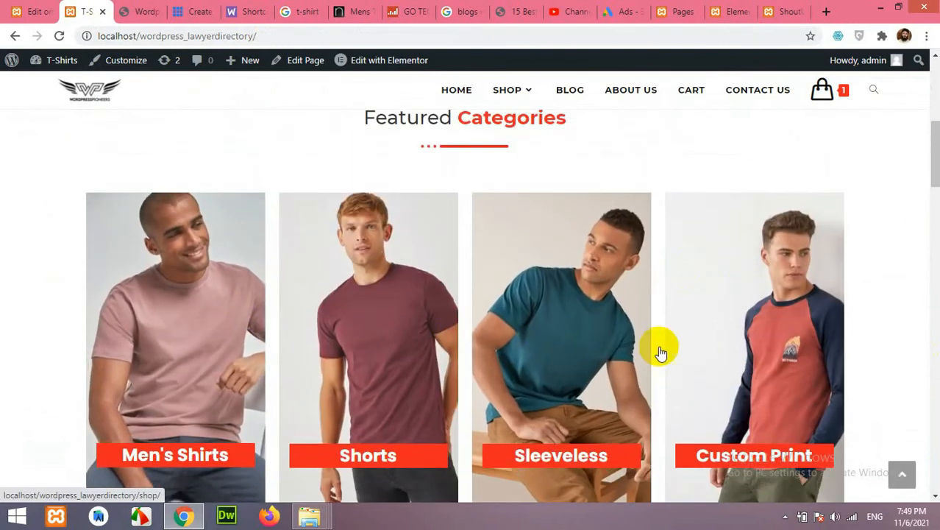
{"action": "scroll", "coordinate": [660, 354], "scroll_direction": "down", "scroll_amount": 2}
{"action": "scroll", "coordinate": [405, 286], "scroll_direction": "up", "scroll_amount": 1}
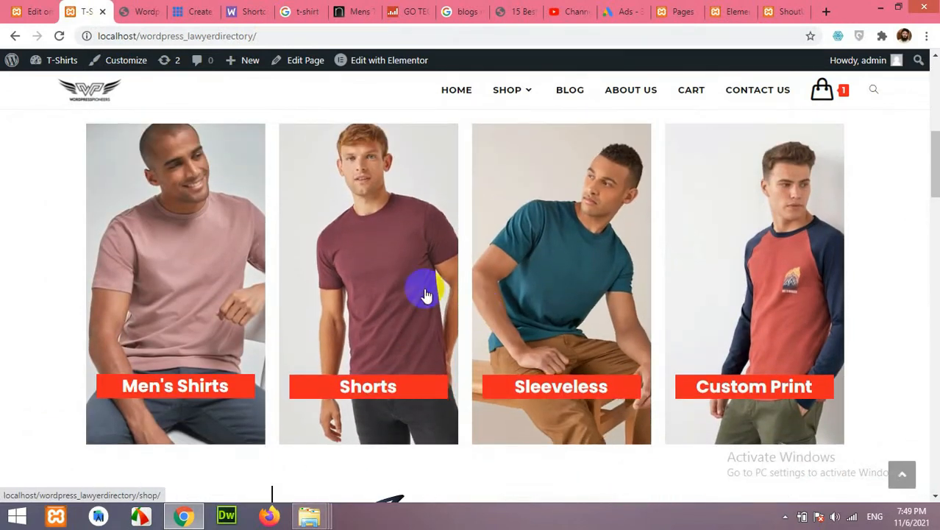
{"action": "scroll", "coordinate": [541, 319], "scroll_direction": "up", "scroll_amount": 3}
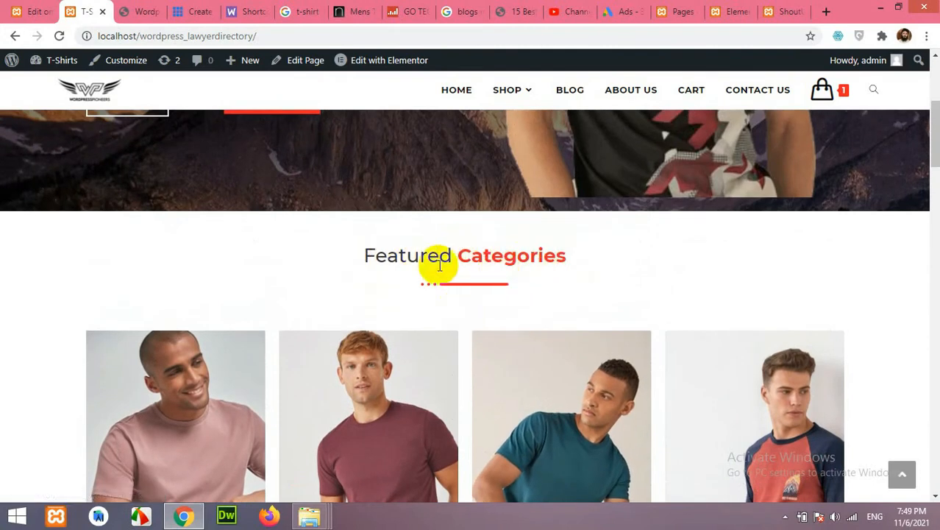
Step: Return to the Elementor page editor and add a single-column section below the banner
{"action": "left_click", "coordinate": [711, 8]}
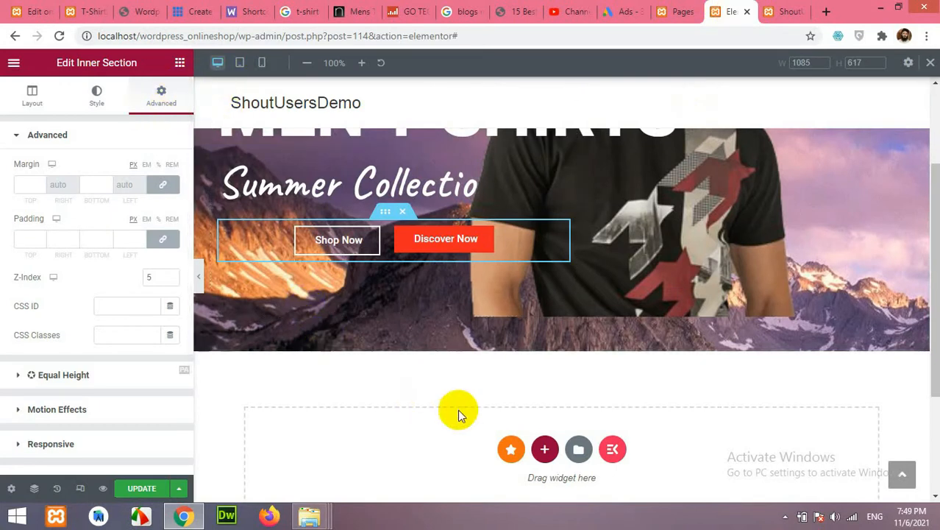
{"action": "scroll", "coordinate": [464, 409], "scroll_direction": "down", "scroll_amount": 1}
{"action": "left_click", "coordinate": [545, 381]}
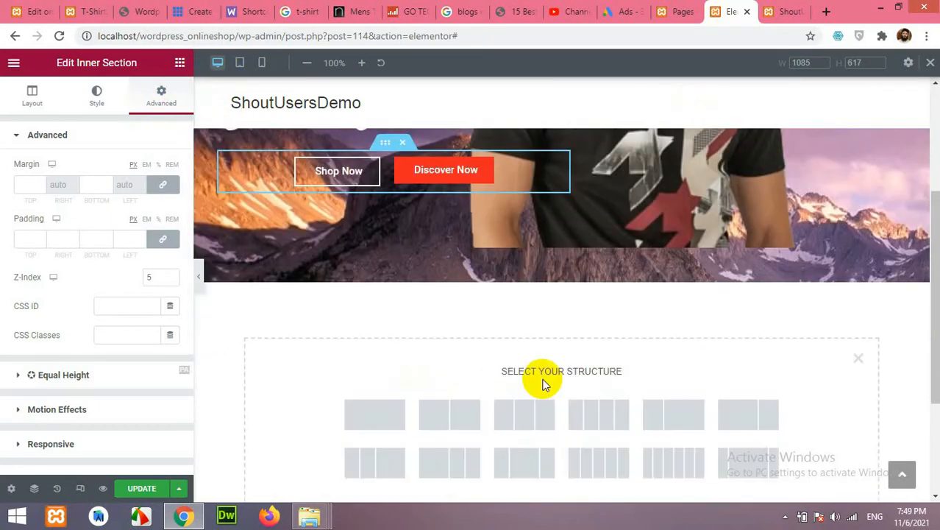
{"action": "left_click", "coordinate": [375, 418]}
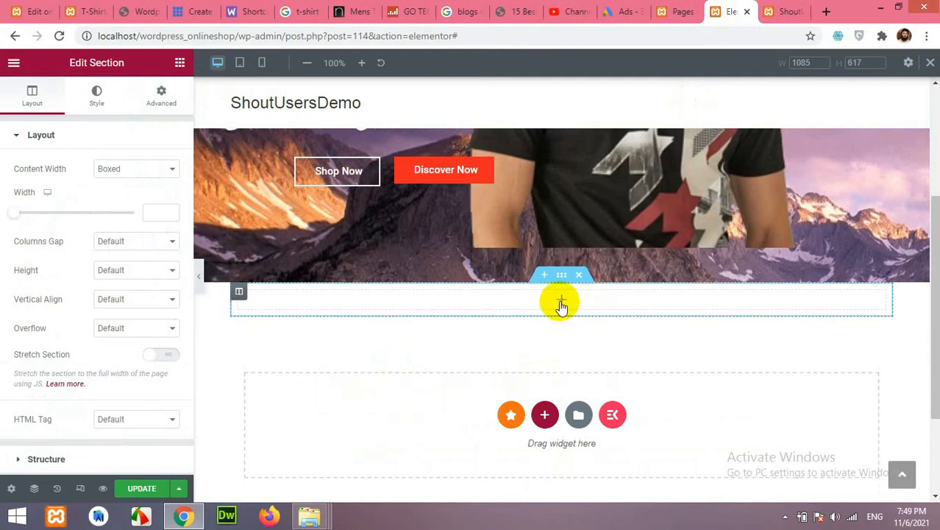
Step: Add the ElementsKit Heading widget to the empty section below the banner and center-align it
{"action": "left_click", "coordinate": [180, 64]}
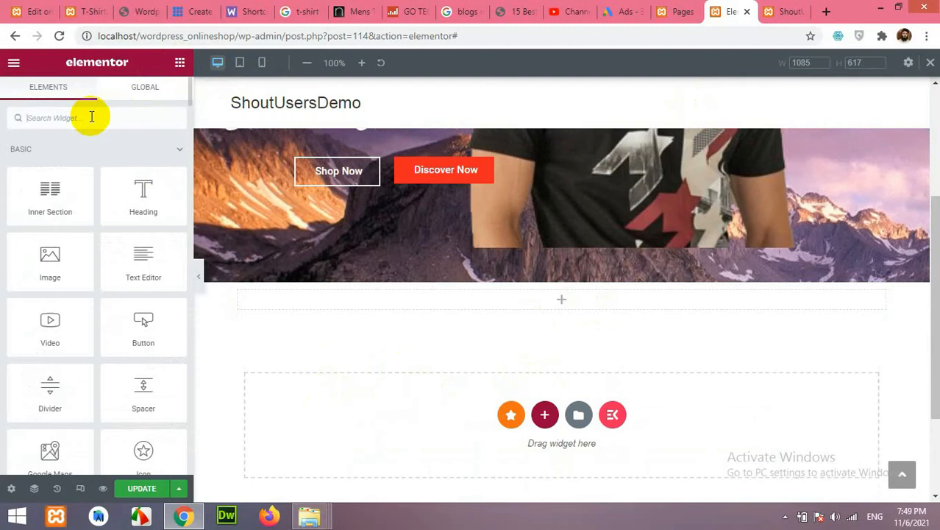
{"action": "type", "text": "title"}
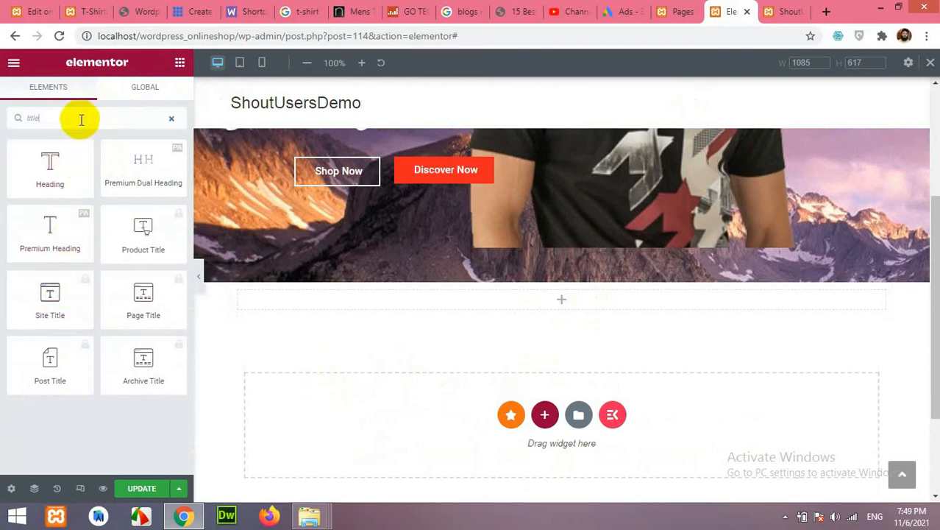
{"action": "double_click", "coordinate": [30, 115]}
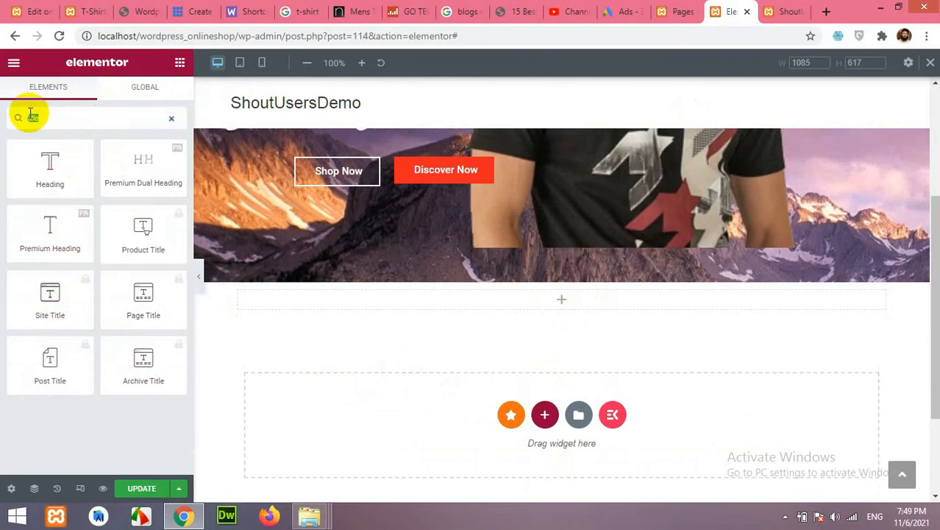
{"action": "key", "text": "BackSpace"}
{"action": "type", "text": "heading"}
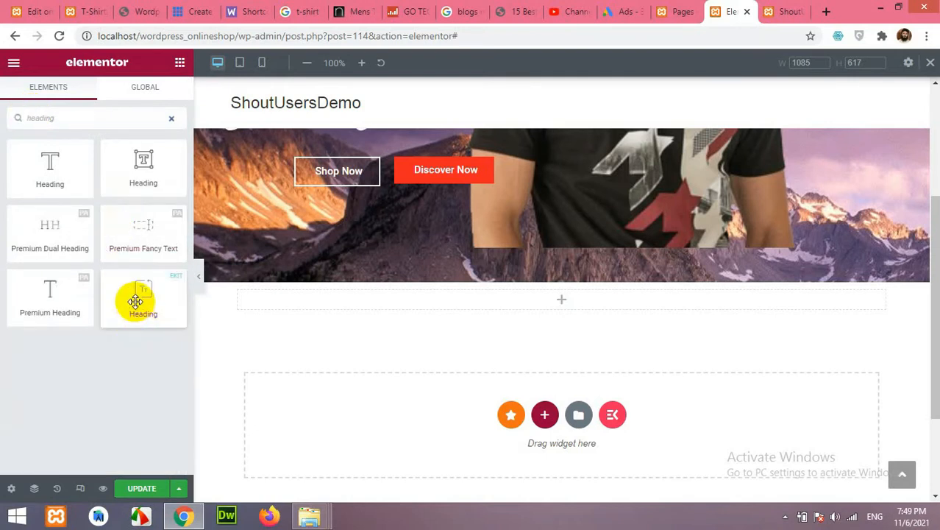
{"action": "left_click_drag", "start_coordinate": [136, 300], "coordinate": [553, 309]}
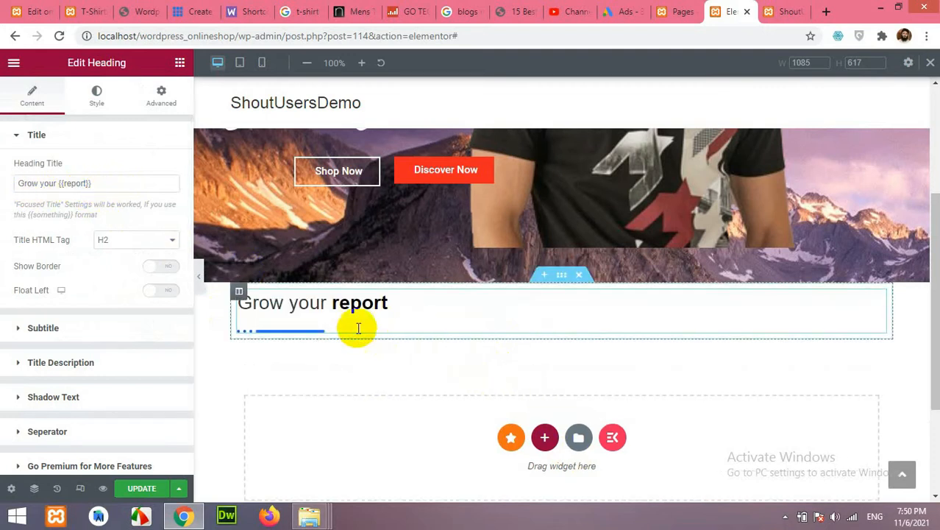
{"action": "left_click", "coordinate": [95, 102]}
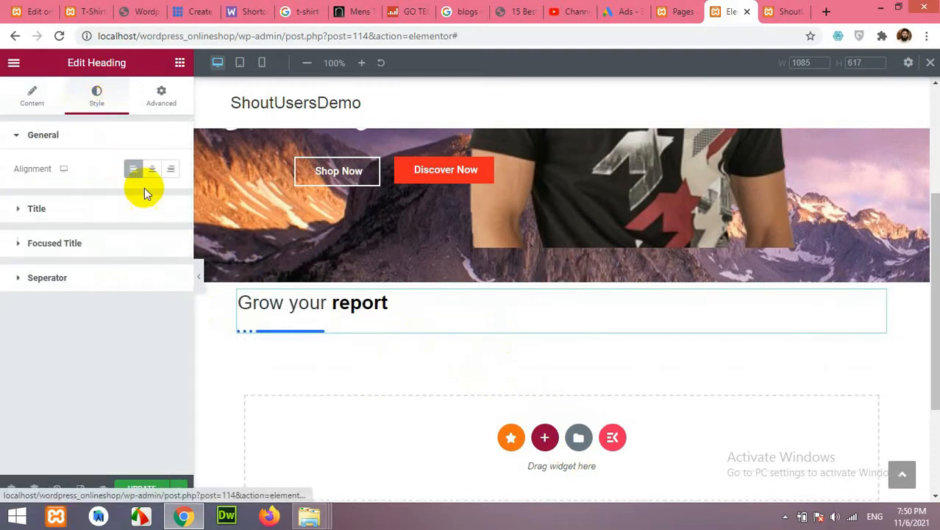
{"action": "left_click", "coordinate": [151, 170]}
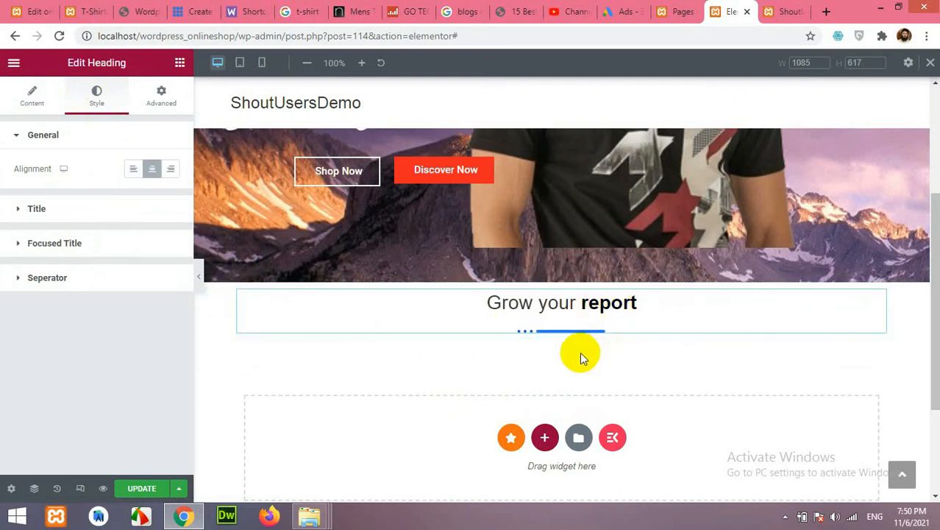
Step: Change the heading title to "Featured {{Categories}}" so that Categories is the focused part
{"action": "left_click", "coordinate": [32, 102]}
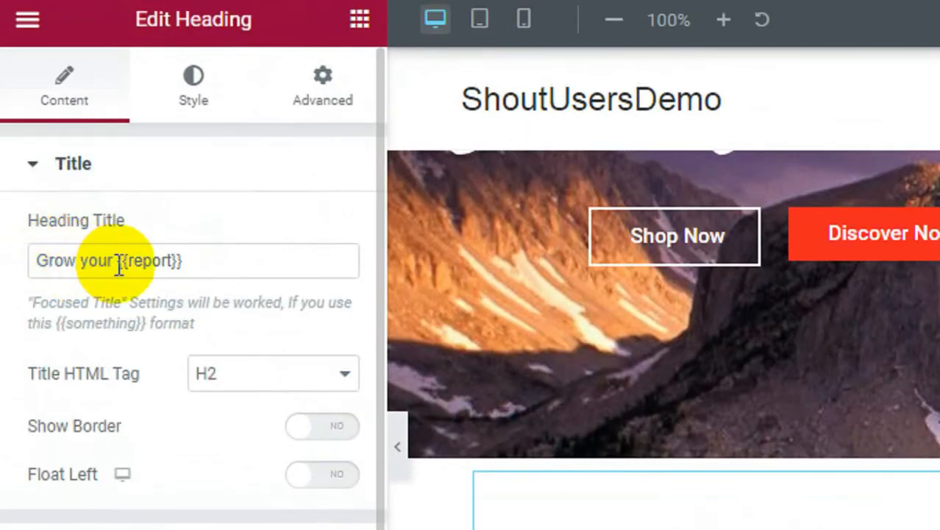
{"action": "left_click_drag", "start_coordinate": [58, 183], "coordinate": [46, 187]}
{"action": "left_click_drag", "start_coordinate": [94, 267], "coordinate": [36, 268]}
{"action": "left_click", "coordinate": [147, 262]}
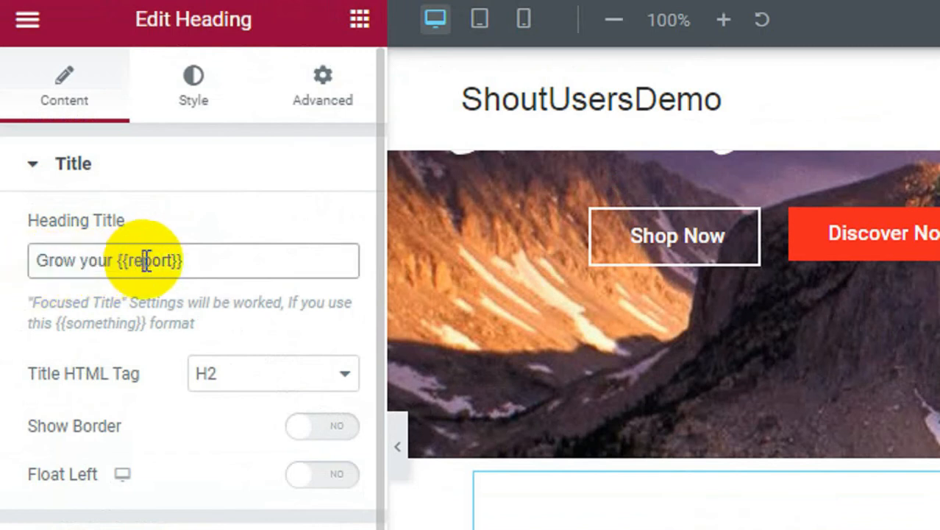
{"action": "double_click", "coordinate": [147, 270]}
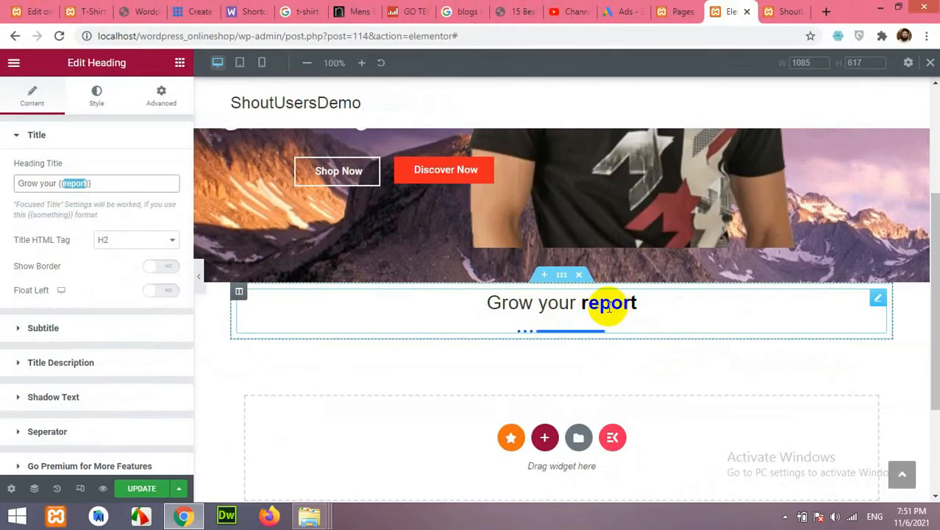
{"action": "left_click_drag", "start_coordinate": [57, 183], "coordinate": [20, 183]}
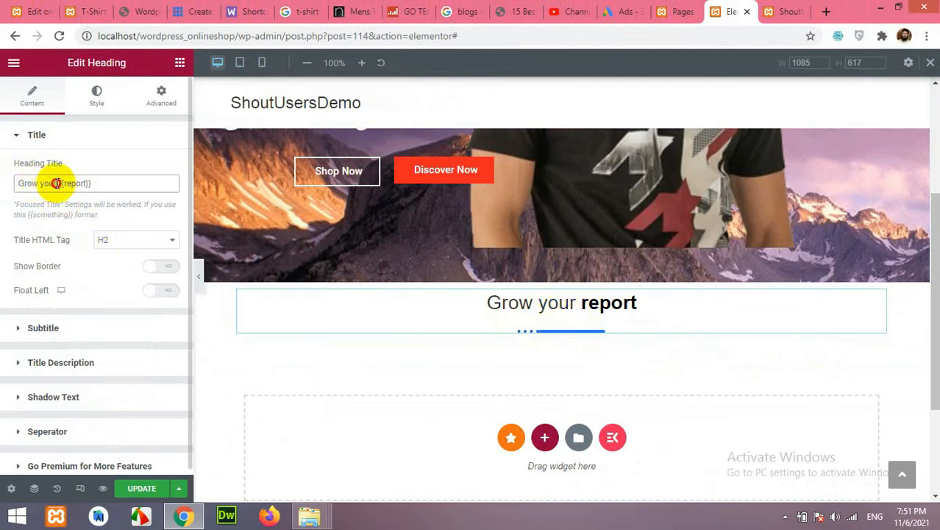
{"action": "left_click_drag", "start_coordinate": [57, 183], "coordinate": [9, 185]}
{"action": "type", "text": "Featured"}
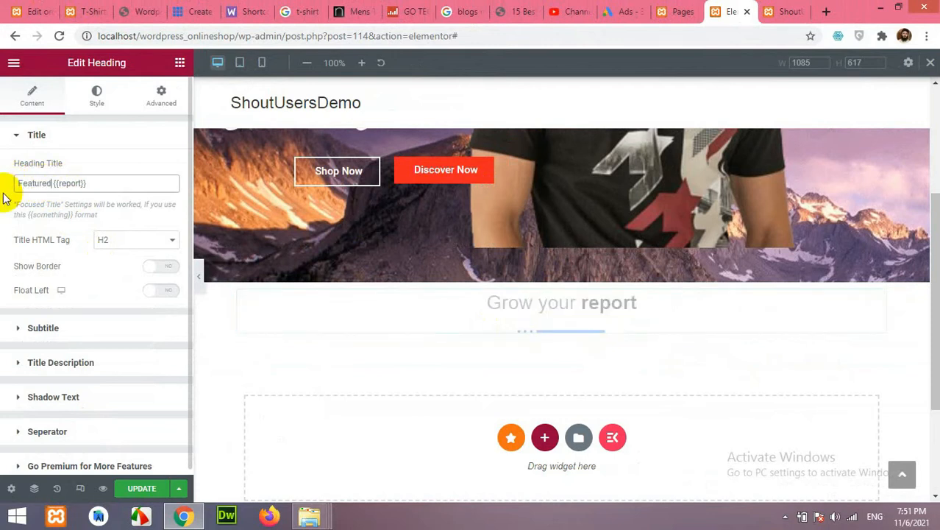
{"action": "double_click", "coordinate": [68, 183]}
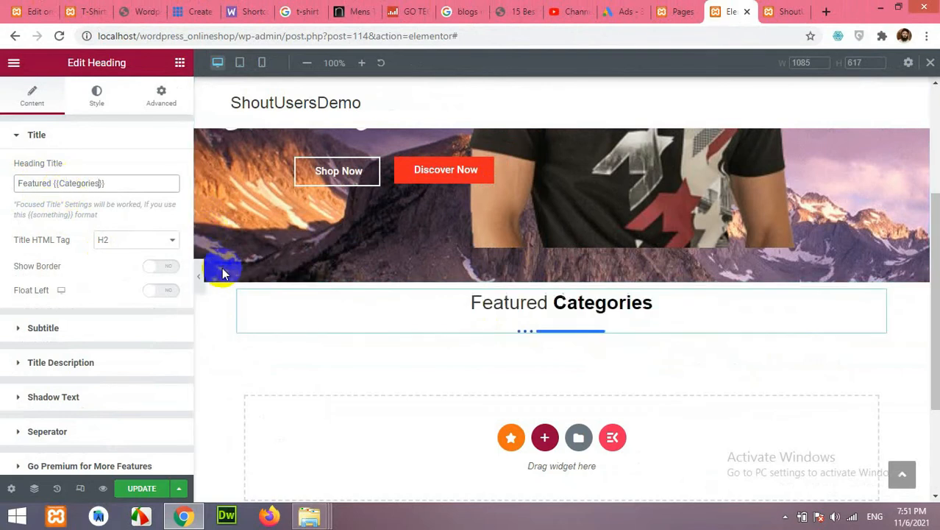
Step: Inspect the Discover Now button on the T-Shirts reference site for its background color code, and return to the heading's title style settings
{"action": "left_click", "coordinate": [95, 102]}
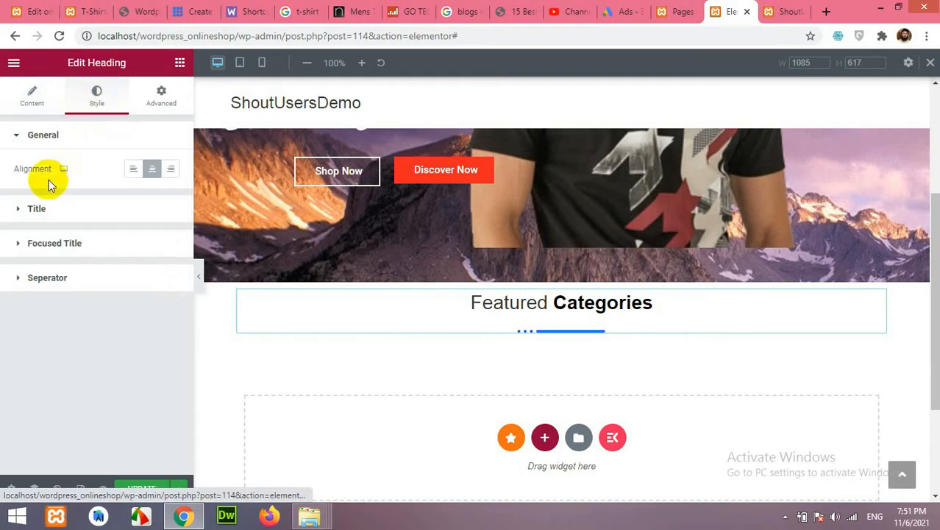
{"action": "left_click", "coordinate": [40, 210]}
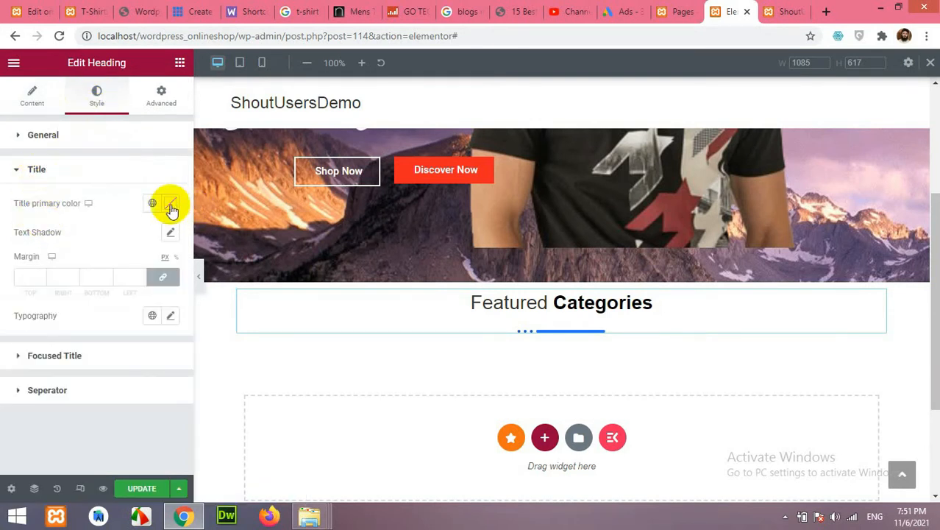
{"action": "left_click", "coordinate": [92, 11]}
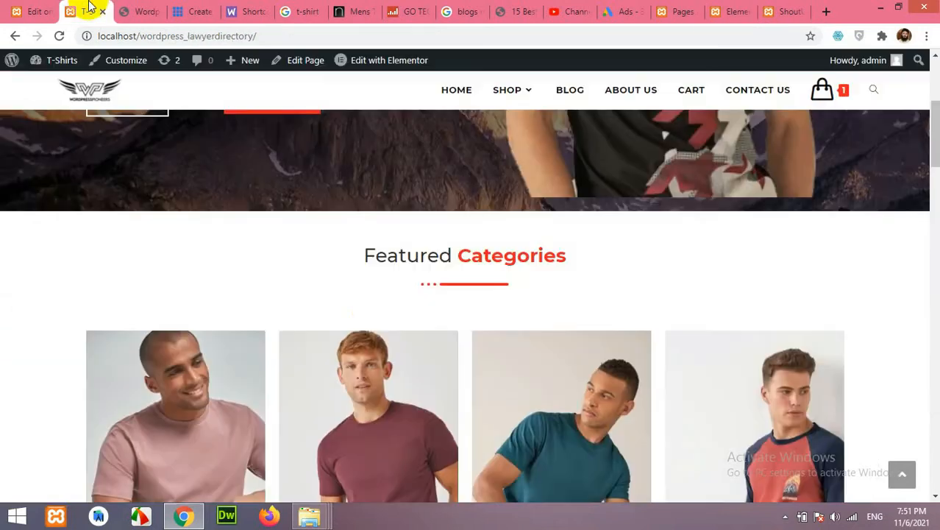
{"action": "right_click", "coordinate": [484, 254]}
{"action": "scroll", "coordinate": [323, 221], "scroll_direction": "up", "scroll_amount": 2}
{"action": "right_click", "coordinate": [272, 177]}
{"action": "left_click", "coordinate": [310, 269]}
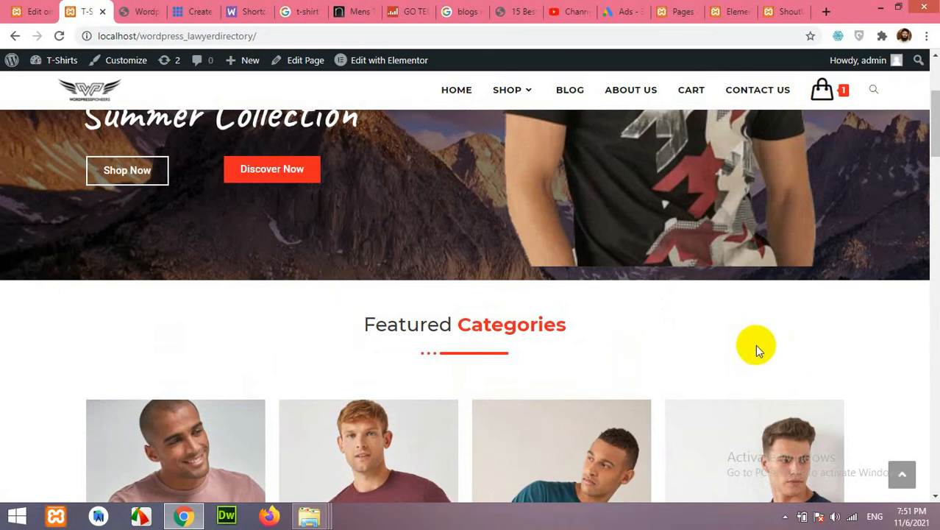
{"action": "key", "text": "ctrl+shift+i"}
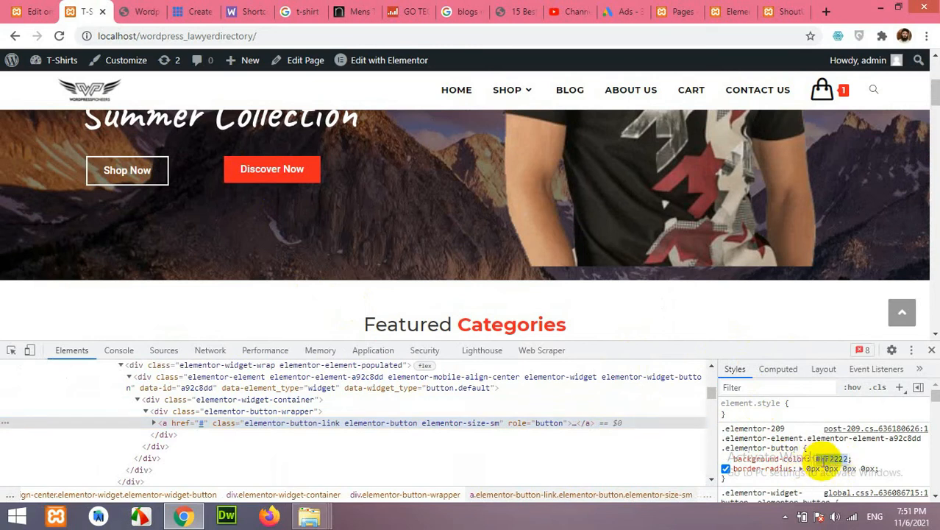
{"action": "left_click", "coordinate": [719, 11]}
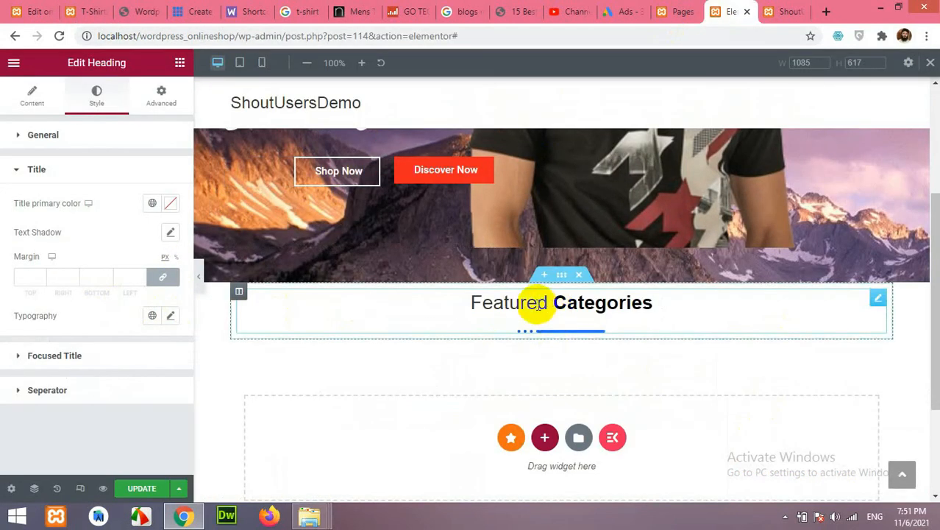
Step: Try #ff2222 as the heading title's primary color, and set it to black instead
{"action": "left_click", "coordinate": [154, 204]}
{"action": "left_click", "coordinate": [168, 205]}
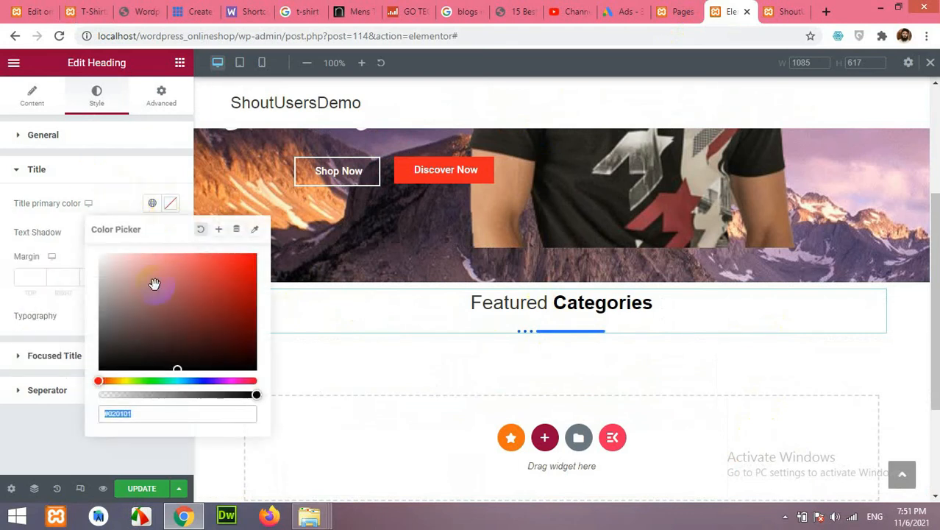
{"action": "type", "text": "#ff222"}
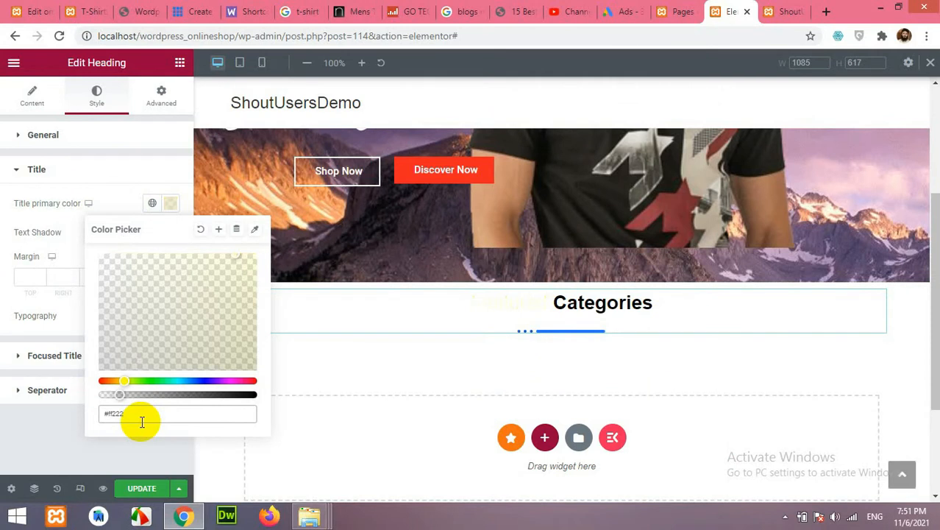
{"action": "type", "text": "2"}
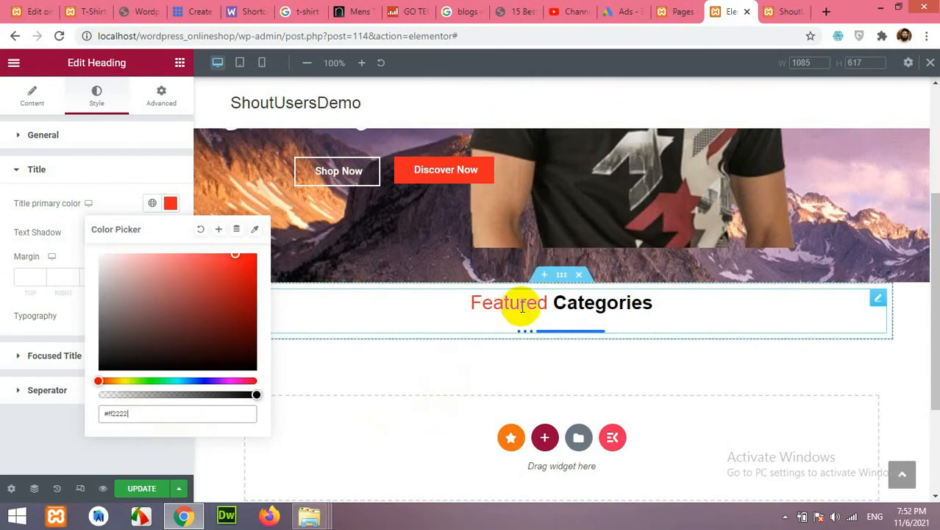
{"action": "mouse_move", "coordinate": [164, 361]}
{"action": "left_mouse_down"}
{"action": "mouse_move", "coordinate": [84, 347]}
{"action": "mouse_move", "coordinate": [58, 395]}
{"action": "left_mouse_up"}
{"action": "left_click", "coordinate": [56, 403]}
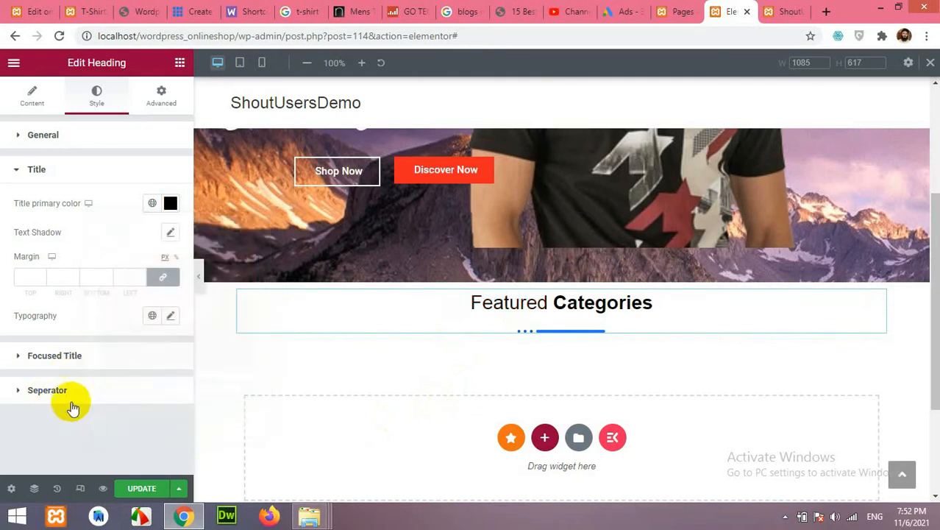
Step: Set the focused title's primary color to #ff2222 for the word Categories
{"action": "left_click", "coordinate": [37, 359]}
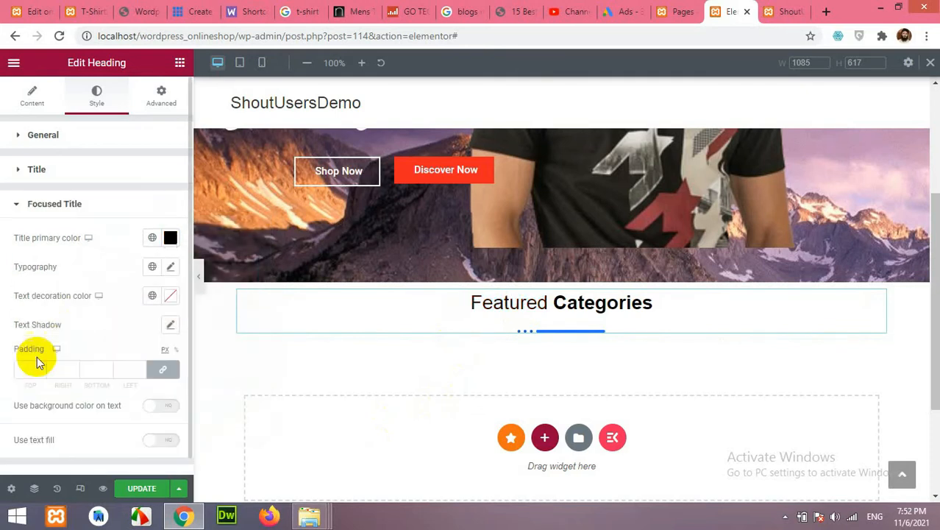
{"action": "left_click", "coordinate": [170, 239]}
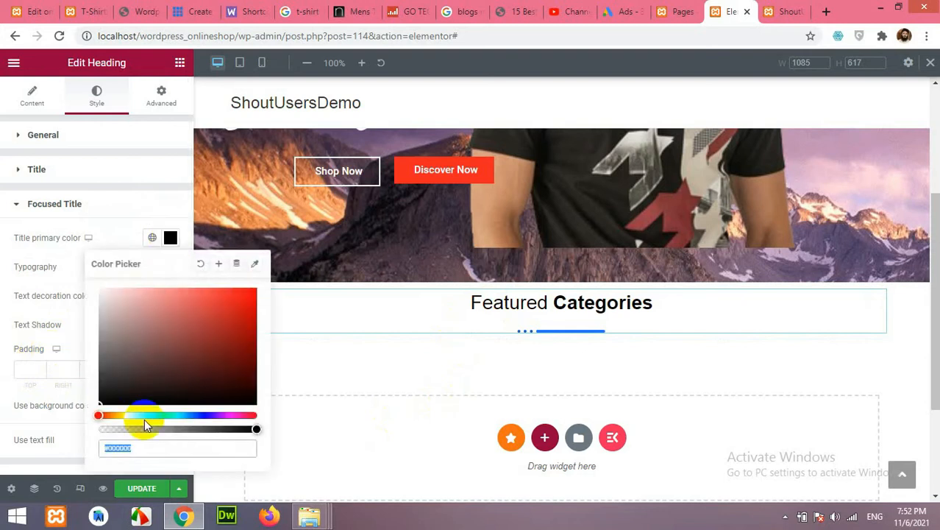
{"action": "left_click", "coordinate": [142, 456]}
{"action": "type", "text": "#ff2222"}
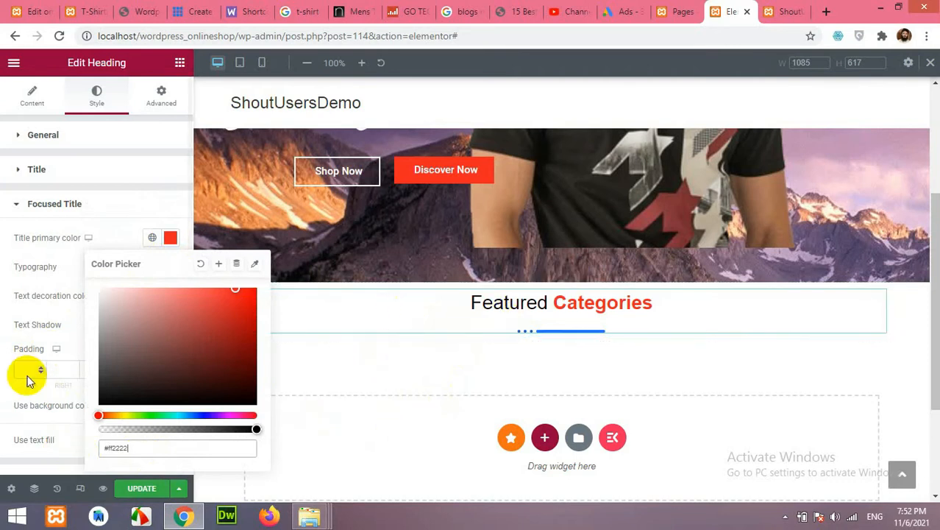
{"action": "left_click", "coordinate": [34, 443]}
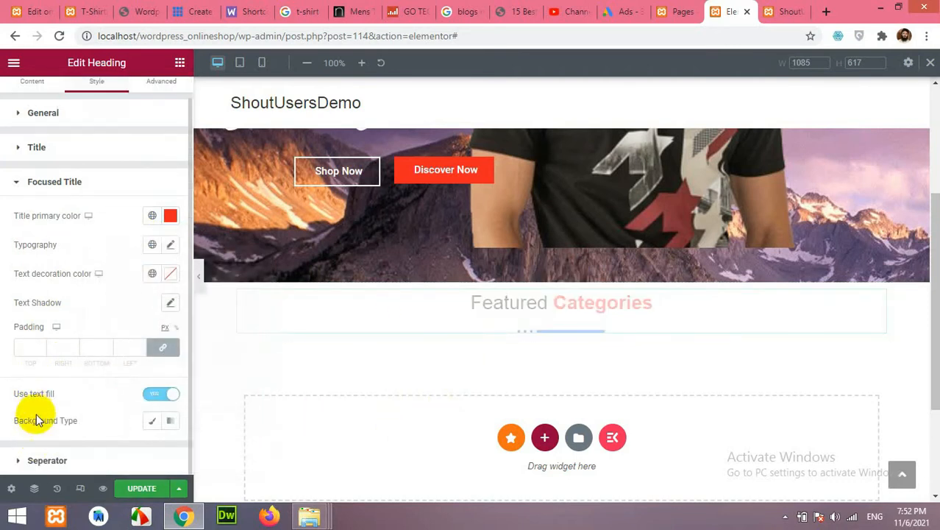
Step: Set the color of the separator under the heading to #ff2222
{"action": "left_click", "coordinate": [42, 461]}
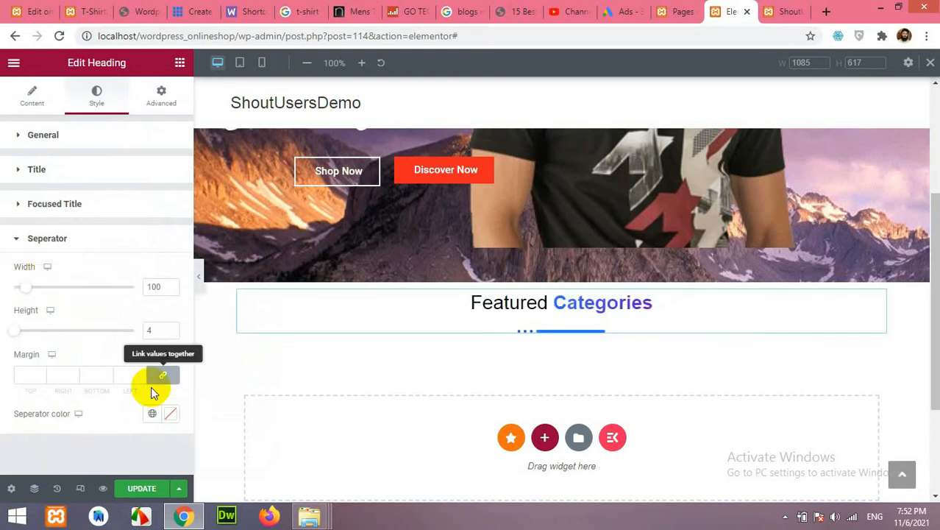
{"action": "left_click", "coordinate": [165, 413]}
{"action": "type", "text": "#ff2222"}
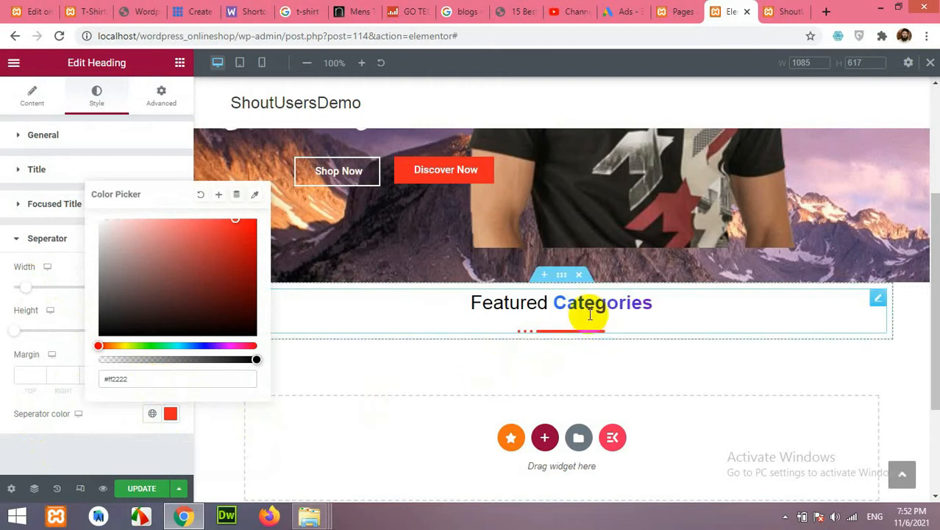
{"action": "left_click", "coordinate": [140, 441]}
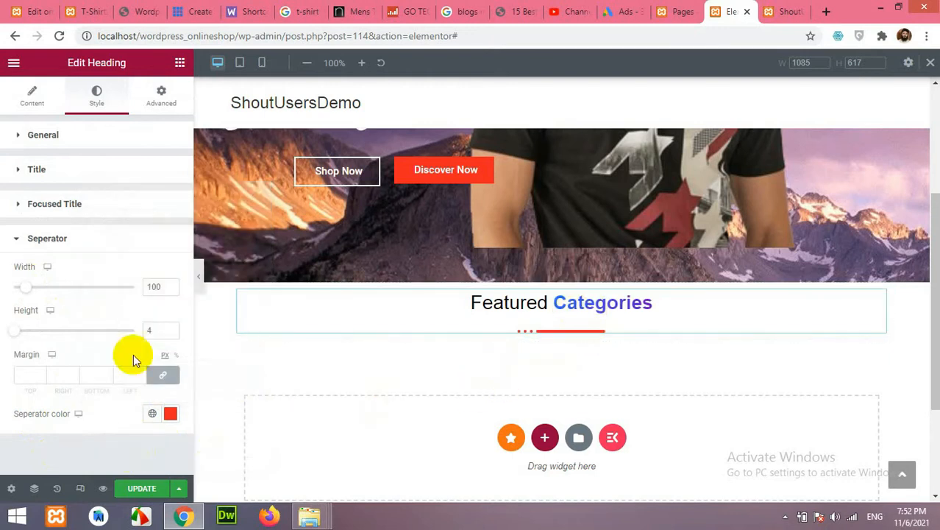
Step: Open the focused title's text decoration color for editing
{"action": "left_click", "coordinate": [64, 204]}
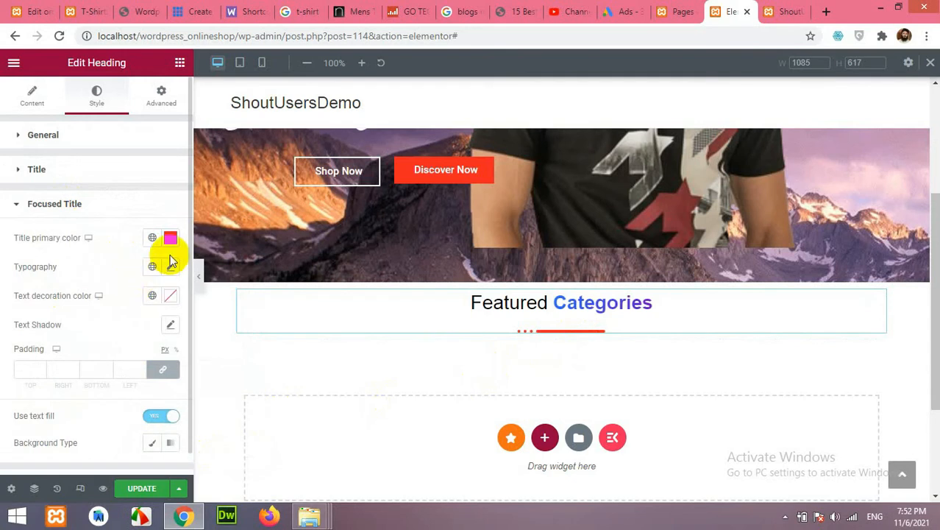
{"action": "left_click", "coordinate": [171, 297]}
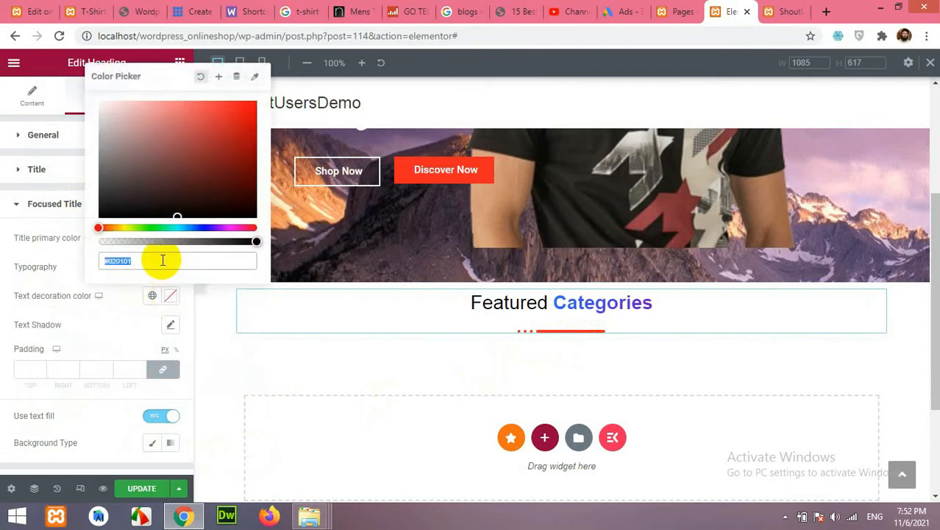
Step: Set the focused title's text decoration color to #ff2222 and turn off its text fill and text background color
{"action": "type", "text": "#ff2222"}
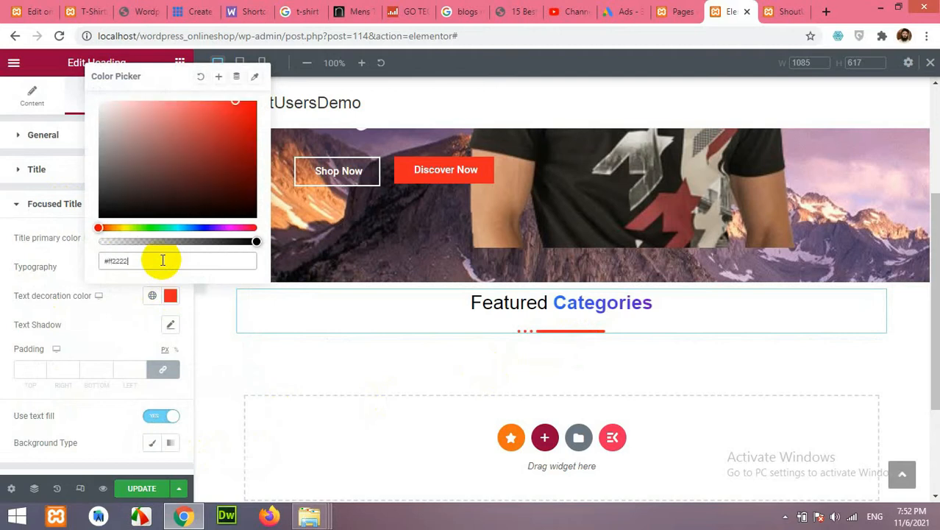
{"action": "left_click", "coordinate": [115, 294]}
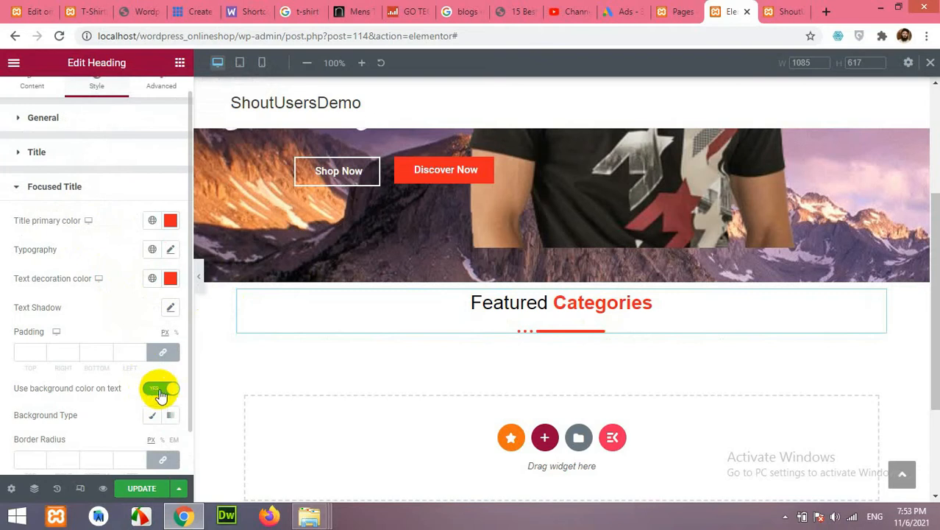
{"action": "left_click", "coordinate": [153, 395]}
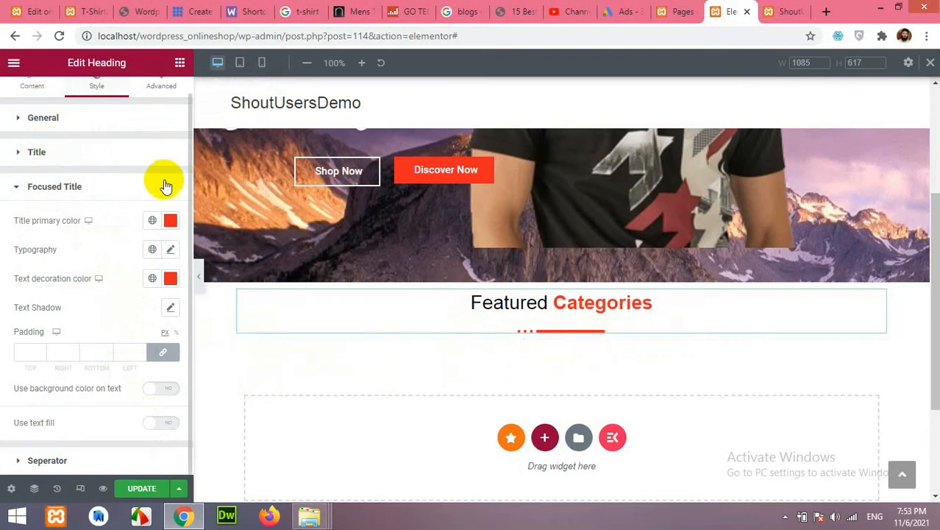
Step: Insert a two-column inner section below the Featured Categories heading and check the category layout on the reference T-Shirts page
{"action": "scroll", "coordinate": [163, 185], "scroll_direction": "up", "scroll_amount": 1}
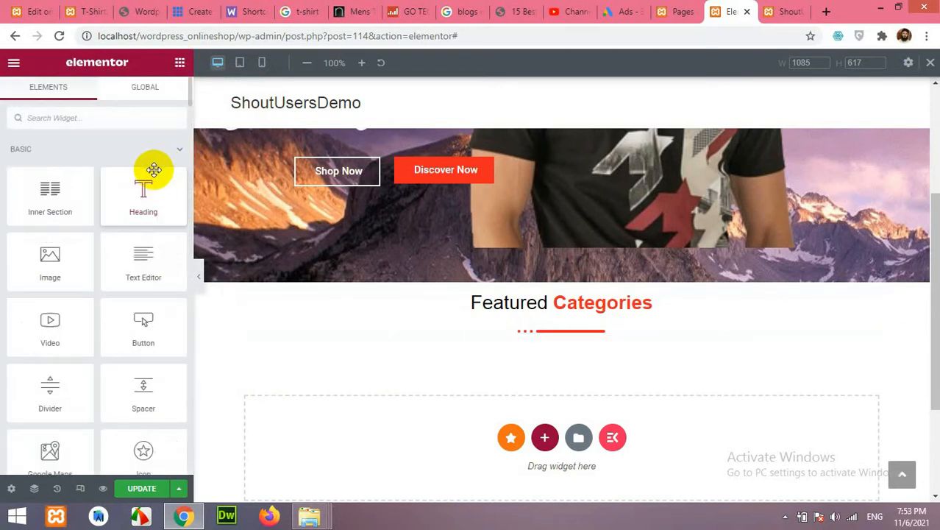
{"action": "left_click_drag", "start_coordinate": [53, 195], "coordinate": [510, 330]}
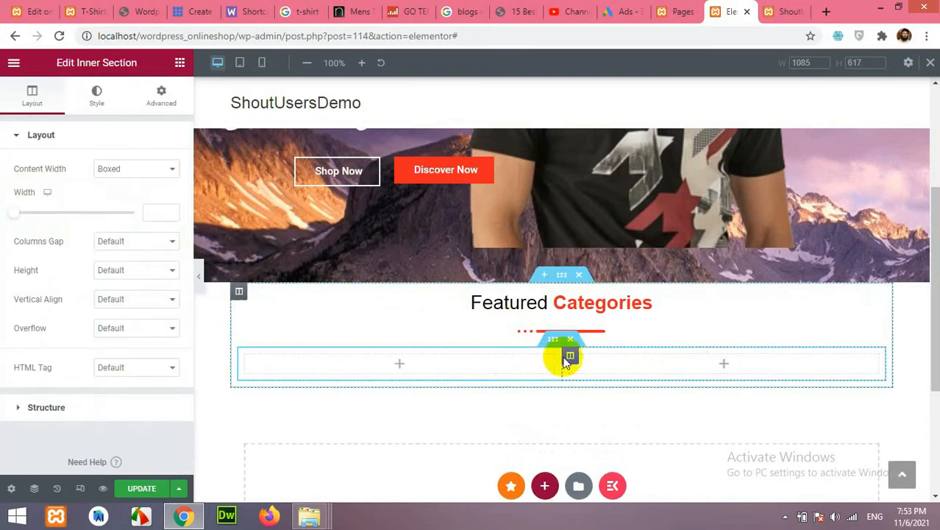
{"action": "left_click", "coordinate": [88, 11]}
{"action": "scroll", "coordinate": [401, 301], "scroll_direction": "down", "scroll_amount": 1}
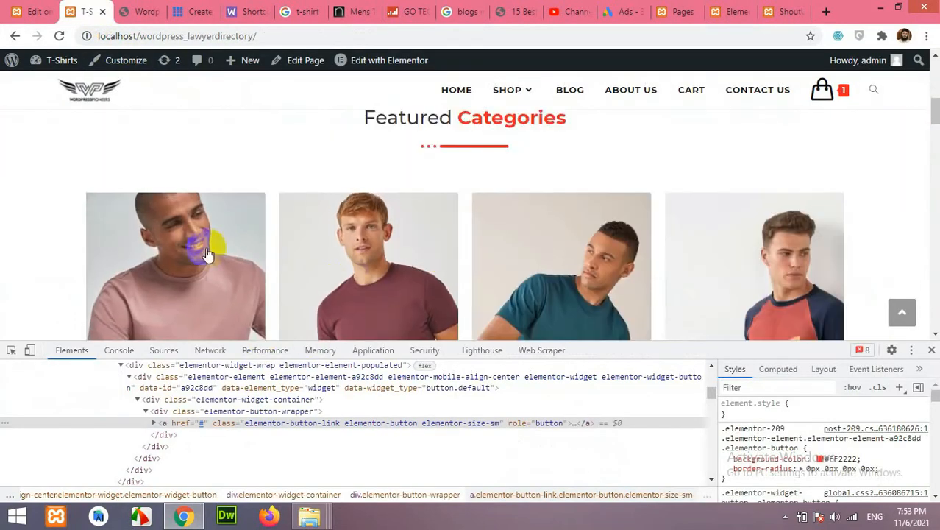
{"action": "left_click", "coordinate": [725, 11]}
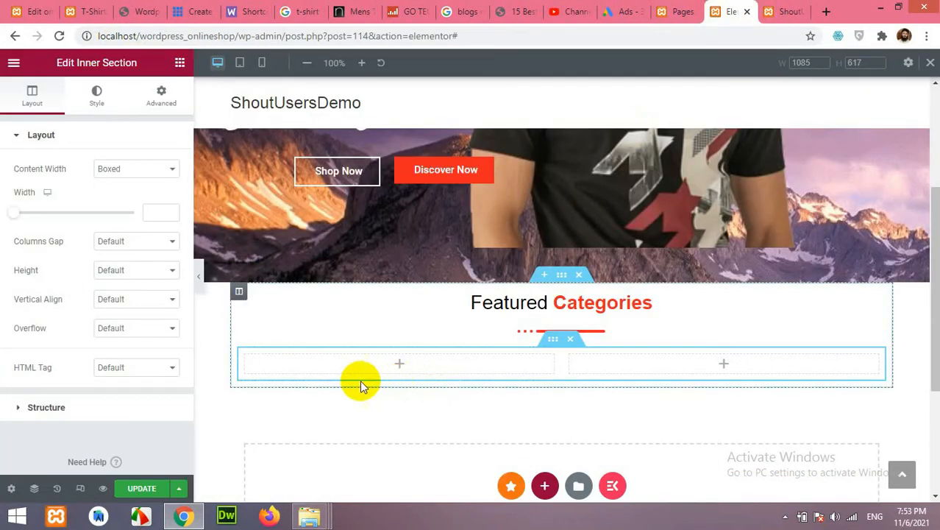
Step: Find the Premium Banner widget and place it in the first column of the inner section
{"action": "right_click", "coordinate": [566, 360]}
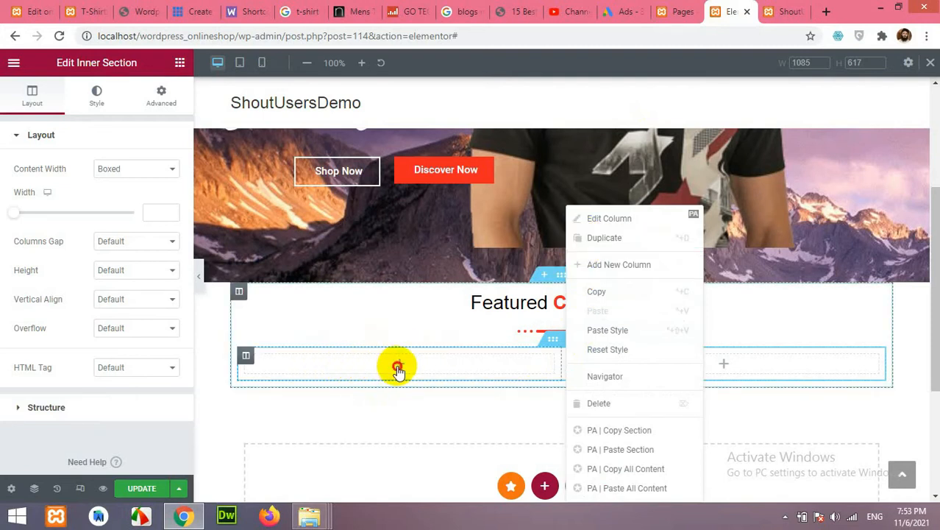
{"action": "left_click", "coordinate": [397, 368]}
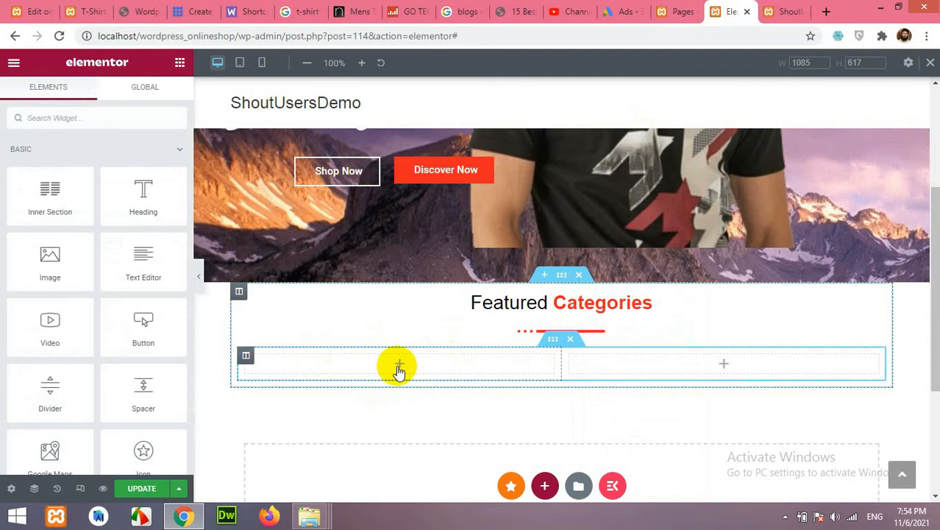
{"action": "type", "text": "banner"}
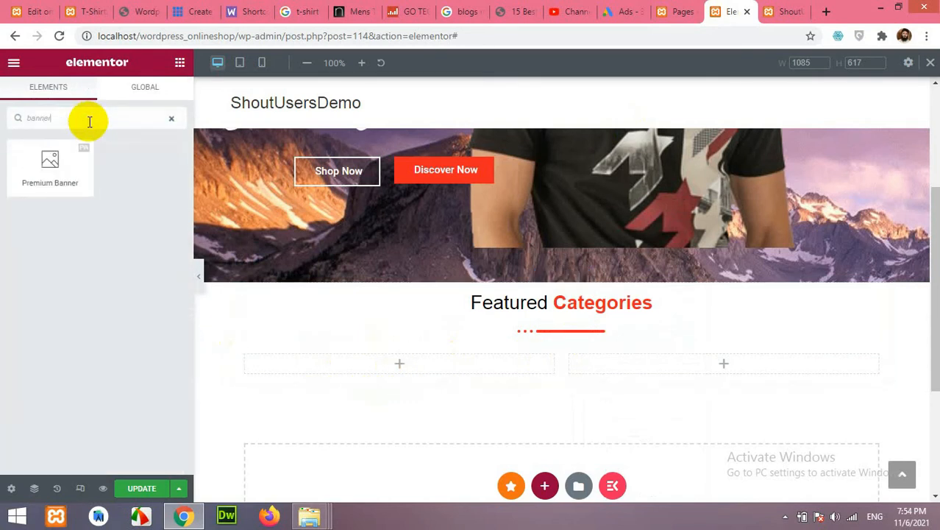
{"action": "left_click_drag", "start_coordinate": [76, 163], "coordinate": [399, 380]}
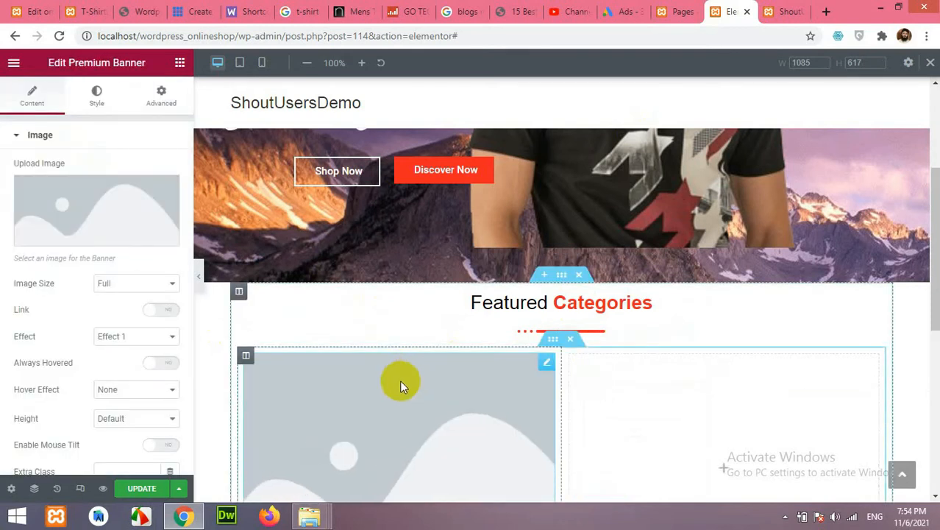
Step: Set the banner's image to the pink T-shirt photo from the media library, matching the reference page's first category
{"action": "left_click", "coordinate": [142, 233]}
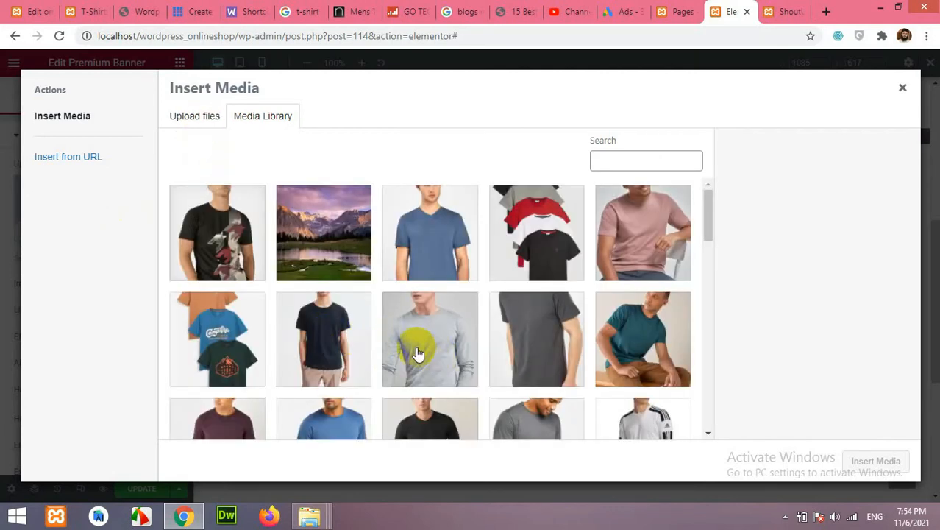
{"action": "left_click", "coordinate": [94, 13]}
{"action": "scroll", "coordinate": [190, 261], "scroll_direction": "down", "scroll_amount": 1}
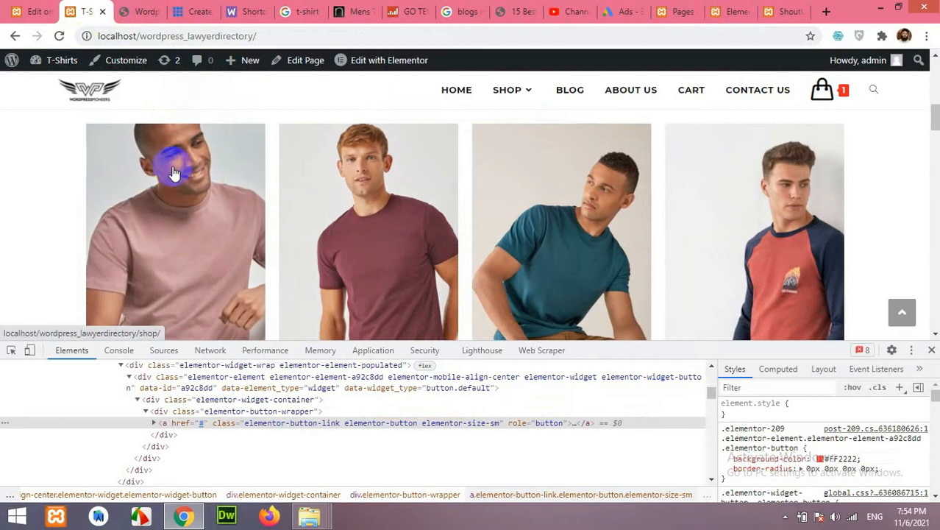
{"action": "scroll", "coordinate": [217, 234], "scroll_direction": "up", "scroll_amount": 1}
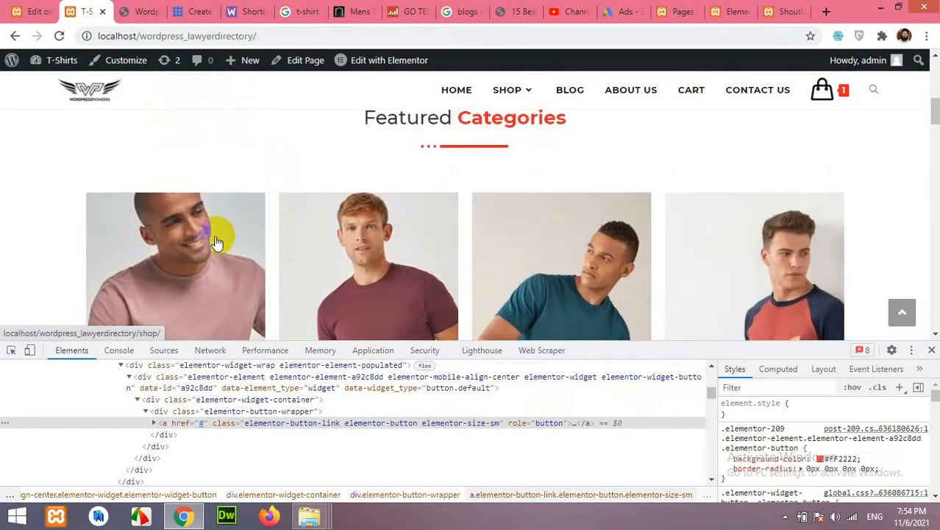
{"action": "left_click", "coordinate": [726, 11]}
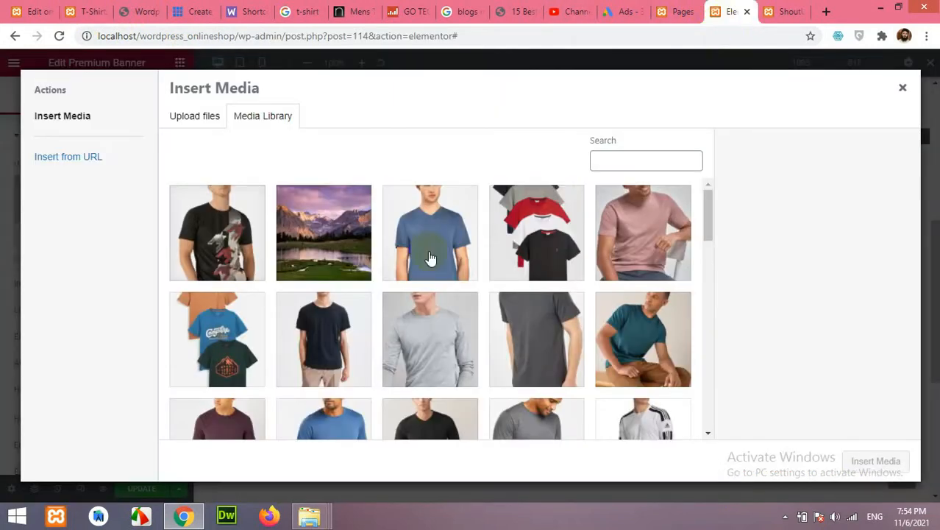
{"action": "scroll", "coordinate": [559, 290], "scroll_direction": "down", "scroll_amount": 1}
{"action": "scroll", "coordinate": [590, 290], "scroll_direction": "up", "scroll_amount": 1}
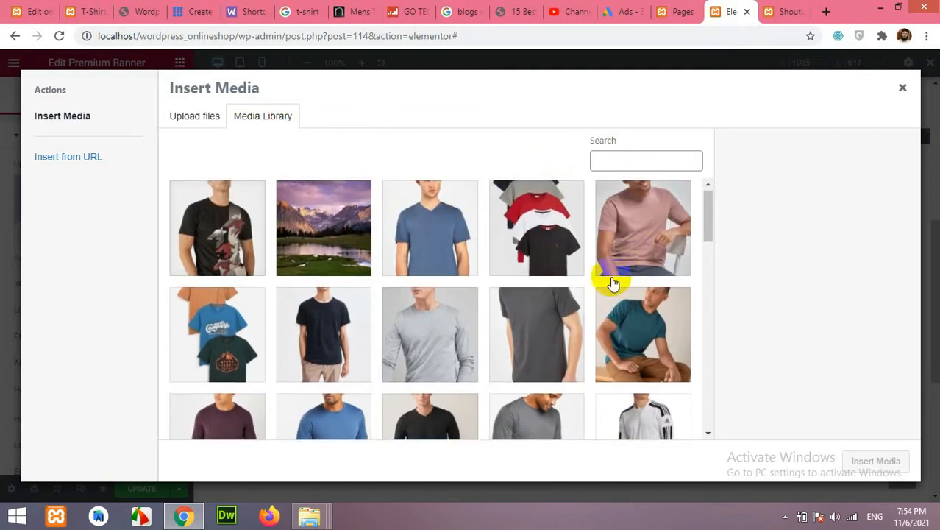
{"action": "left_click", "coordinate": [660, 256]}
{"action": "left_click", "coordinate": [874, 460]}
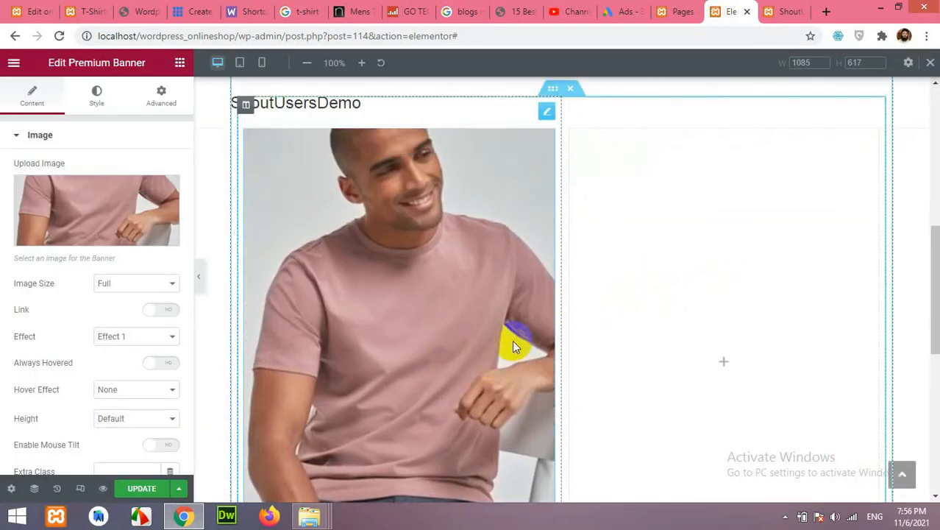
Step: Duplicate the pink T-shirt banner column twice within the inner section
{"action": "right_click", "coordinate": [245, 221]}
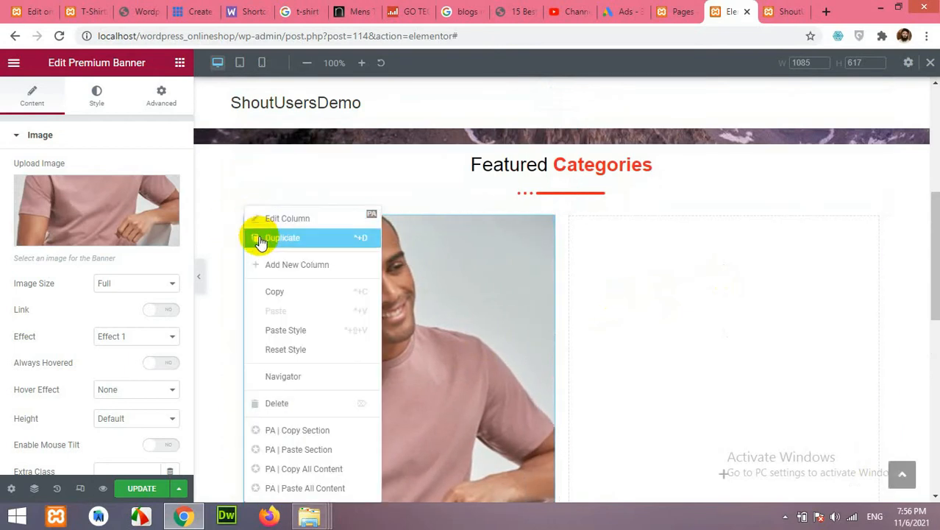
{"action": "left_click", "coordinate": [267, 242]}
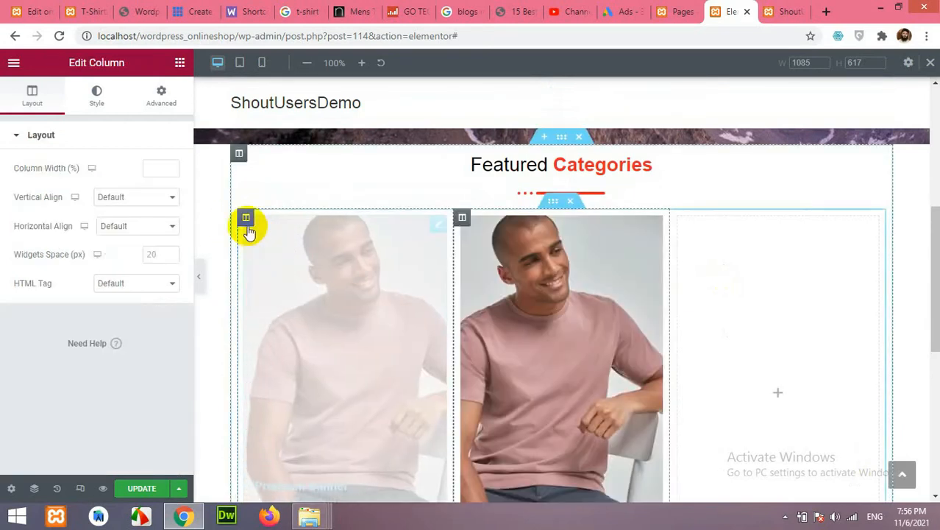
{"action": "right_click", "coordinate": [246, 219]}
{"action": "left_click", "coordinate": [267, 237]}
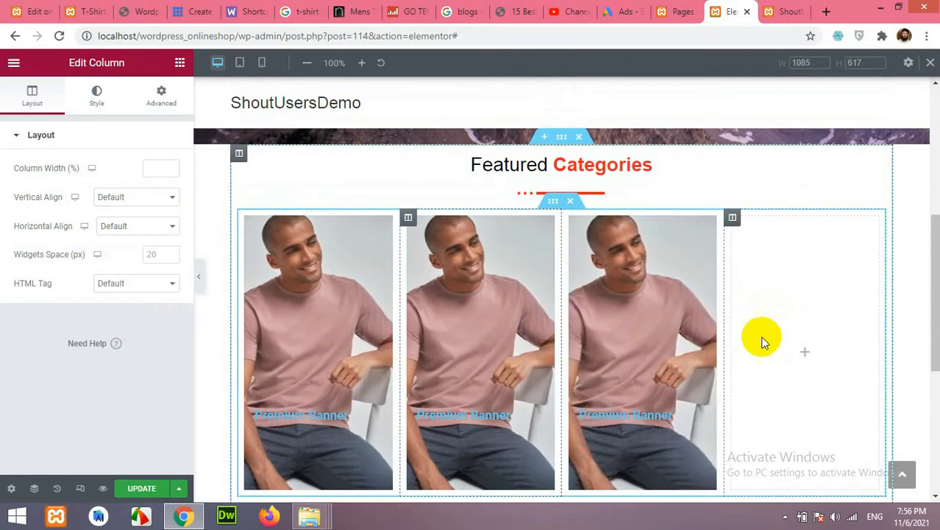
{"action": "scroll", "coordinate": [431, 338], "scroll_direction": "down", "scroll_amount": 1}
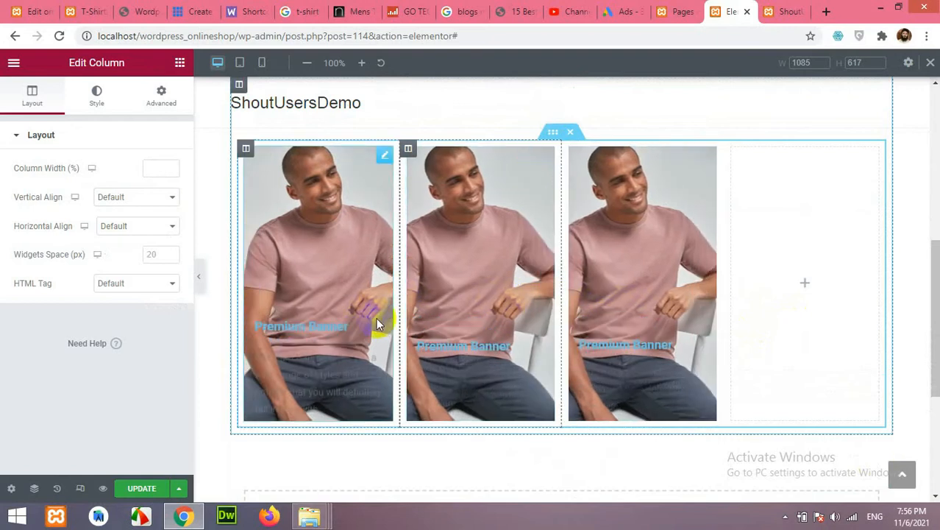
{"action": "scroll", "coordinate": [376, 317], "scroll_direction": "up", "scroll_amount": 1}
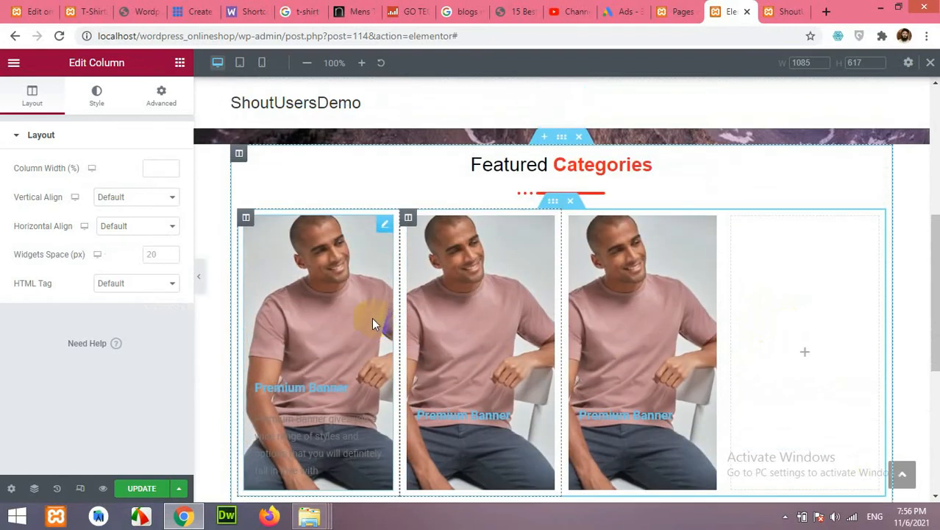
Step: Try Effect 6 on the first category banner and restore Effect 1
{"action": "left_click", "coordinate": [384, 224]}
{"action": "scroll", "coordinate": [71, 335], "scroll_direction": "down", "scroll_amount": 1}
{"action": "scroll", "coordinate": [74, 338], "scroll_direction": "down", "scroll_amount": 1}
{"action": "left_click", "coordinate": [130, 199]}
{"action": "left_click", "coordinate": [122, 223]}
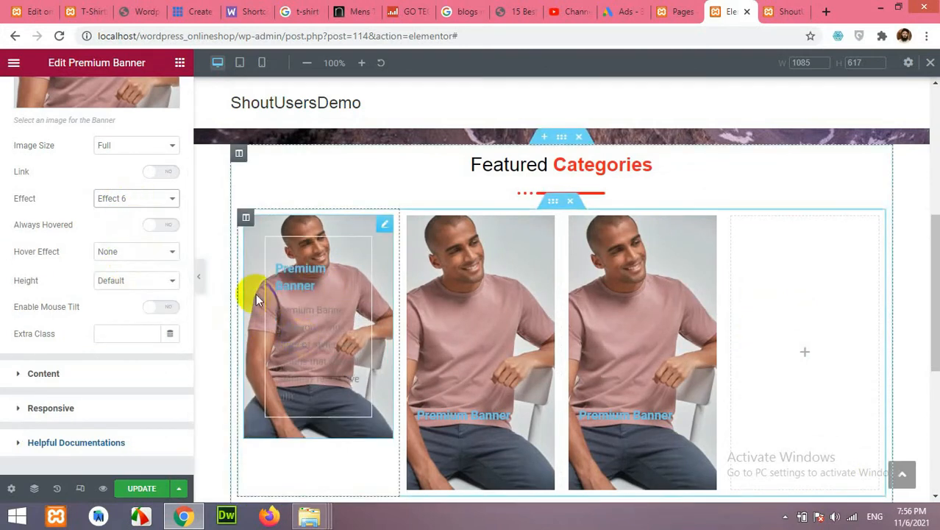
{"action": "left_click", "coordinate": [148, 206]}
{"action": "left_click", "coordinate": [114, 212]}
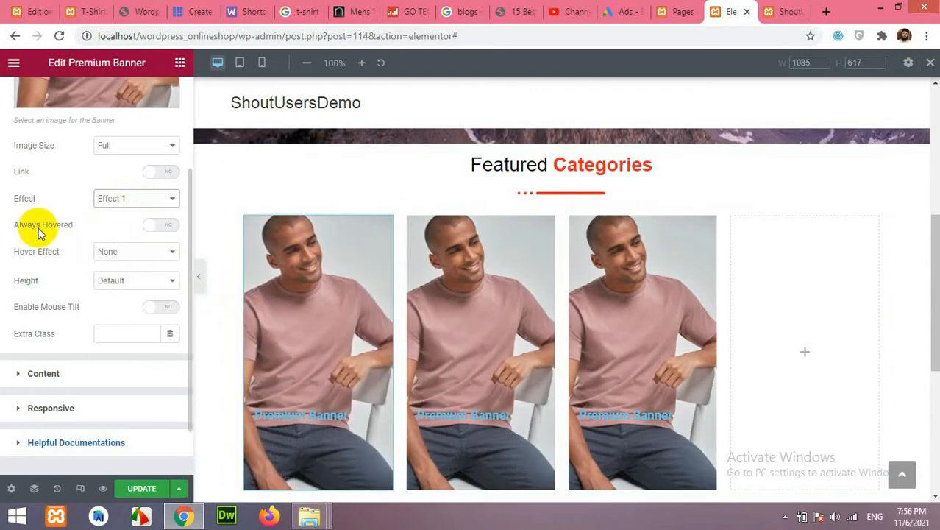
Step: Turn on Always Hovered for the first banner and set its hover effect to Zoom In
{"action": "left_click", "coordinate": [160, 229]}
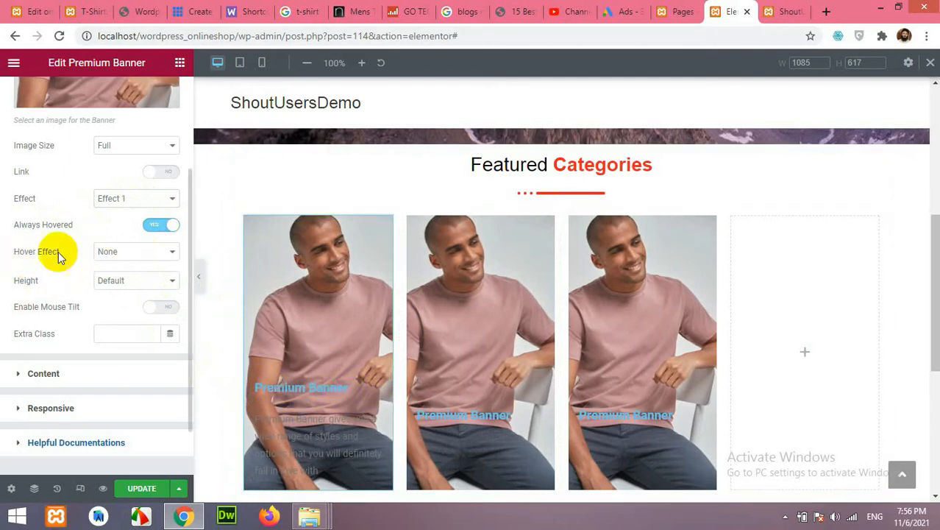
{"action": "left_click", "coordinate": [128, 255]}
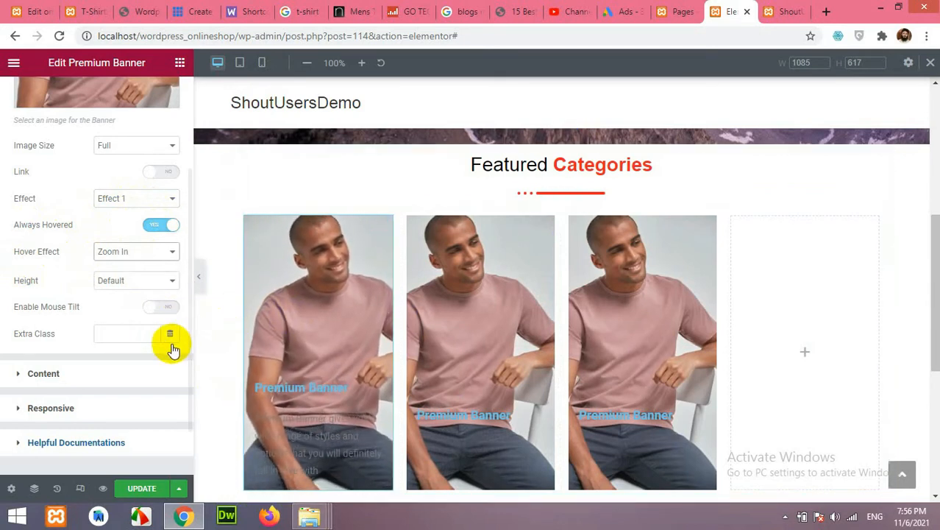
Step: Delete the placeholder description text from the first banner's content
{"action": "left_click", "coordinate": [76, 385]}
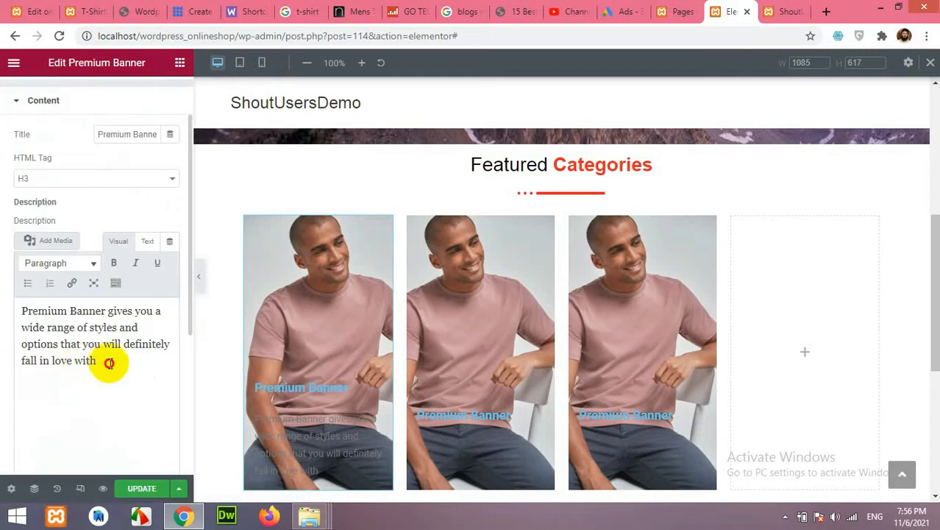
{"action": "left_click_drag", "start_coordinate": [109, 363], "coordinate": [2, 309]}
{"action": "key", "text": "BackSpace"}
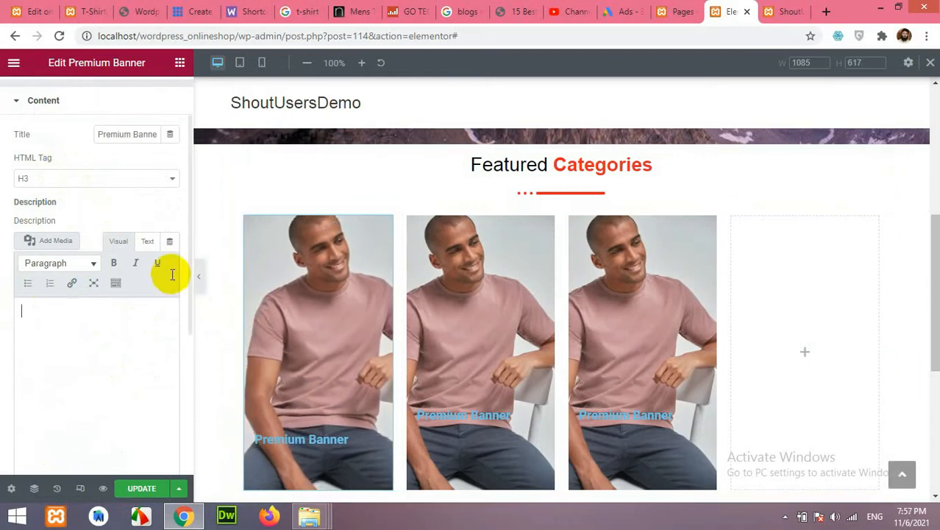
{"action": "scroll", "coordinate": [168, 281], "scroll_direction": "down", "scroll_amount": 1}
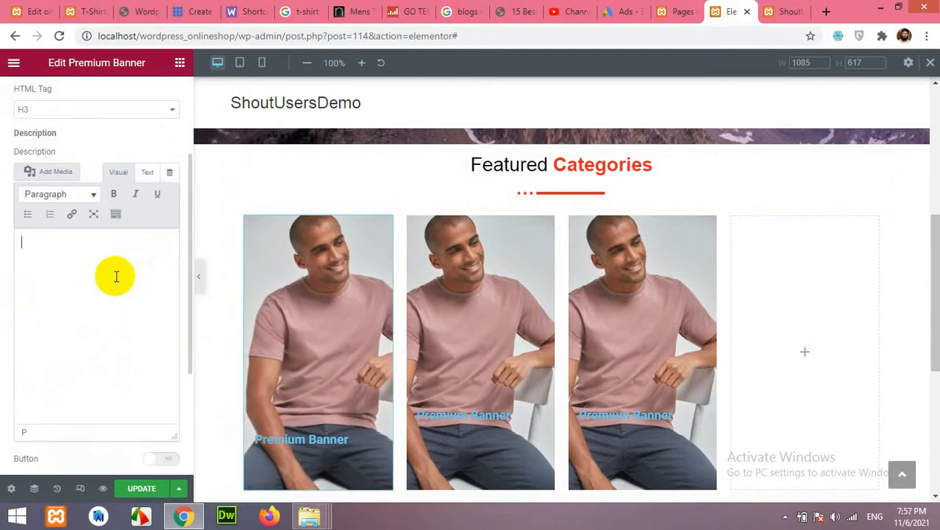
{"action": "scroll", "coordinate": [118, 191], "scroll_direction": "up", "scroll_amount": 2}
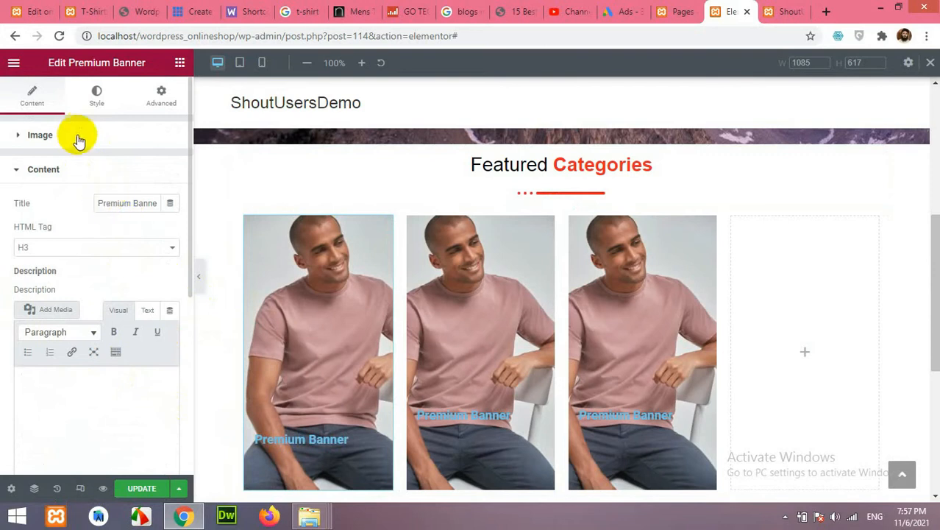
Step: Examine the first banner's style options for its general look, description and title
{"action": "left_click", "coordinate": [97, 103]}
{"action": "scroll", "coordinate": [108, 252], "scroll_direction": "down", "scroll_amount": 3}
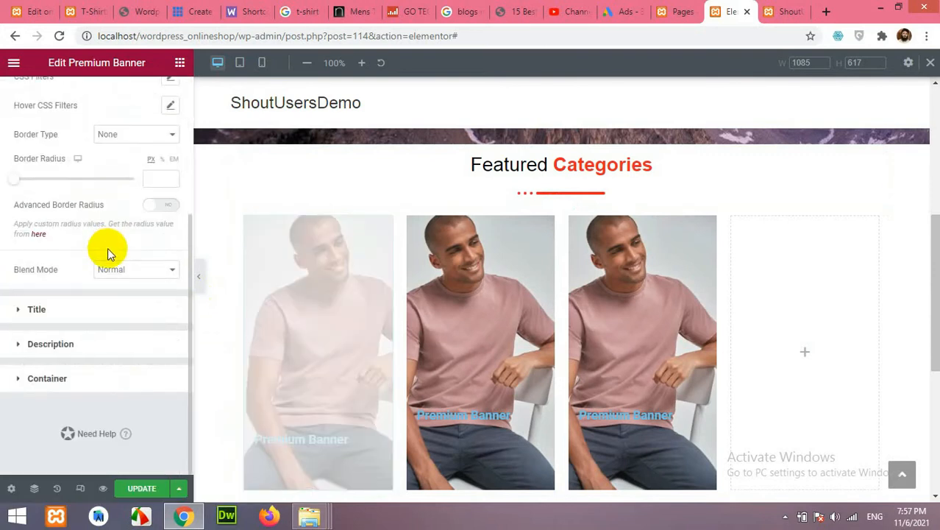
{"action": "left_click", "coordinate": [58, 346]}
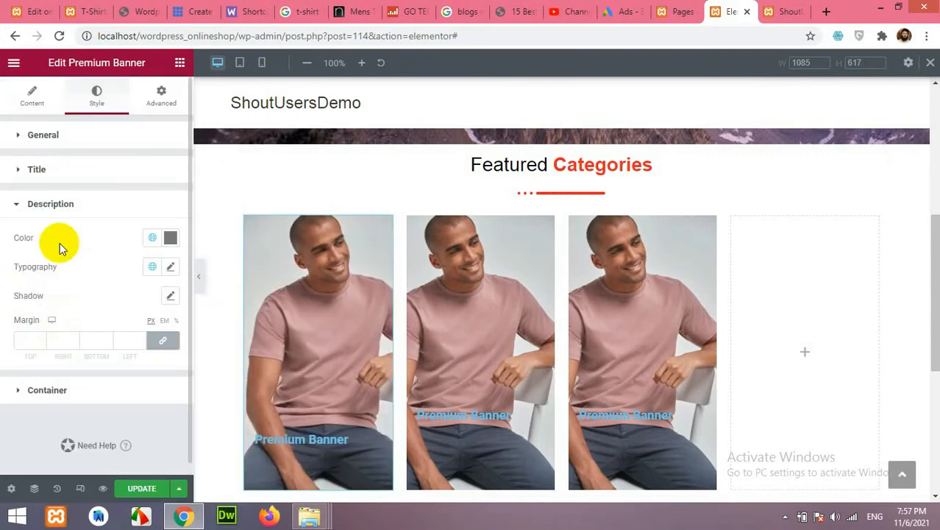
{"action": "left_click", "coordinate": [48, 136]}
{"action": "scroll", "coordinate": [63, 383], "scroll_direction": "down", "scroll_amount": 3}
{"action": "left_click", "coordinate": [55, 309]}
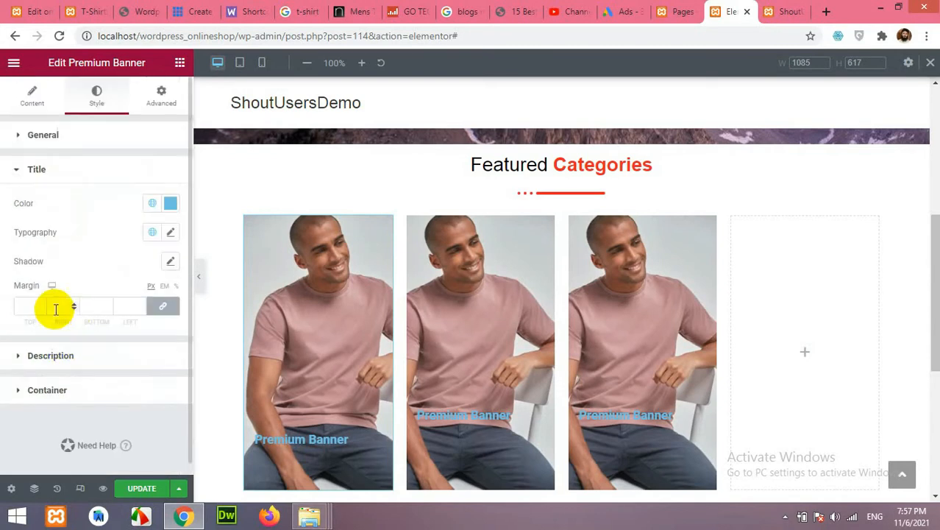
Step: Set the first banner's content alignment to center
{"action": "left_click", "coordinate": [32, 92]}
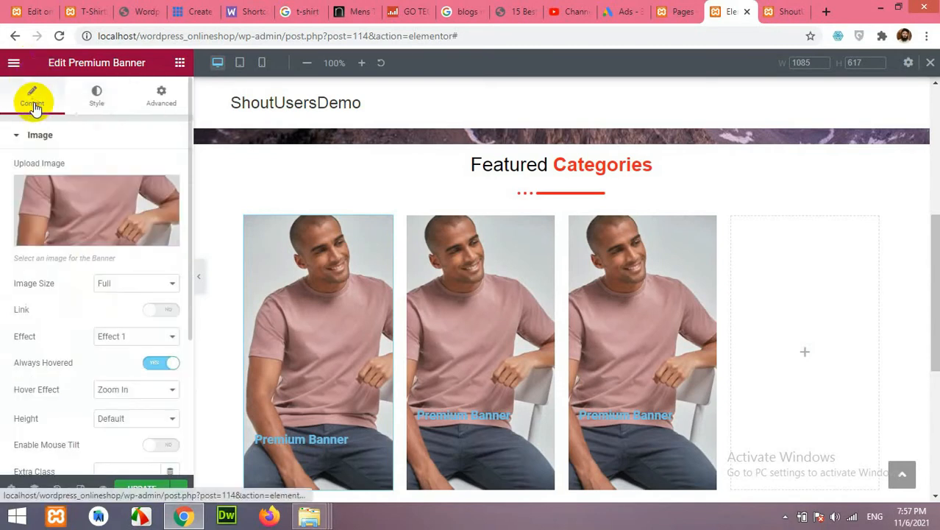
{"action": "scroll", "coordinate": [111, 294], "scroll_direction": "down", "scroll_amount": 3}
{"action": "left_click", "coordinate": [32, 315]}
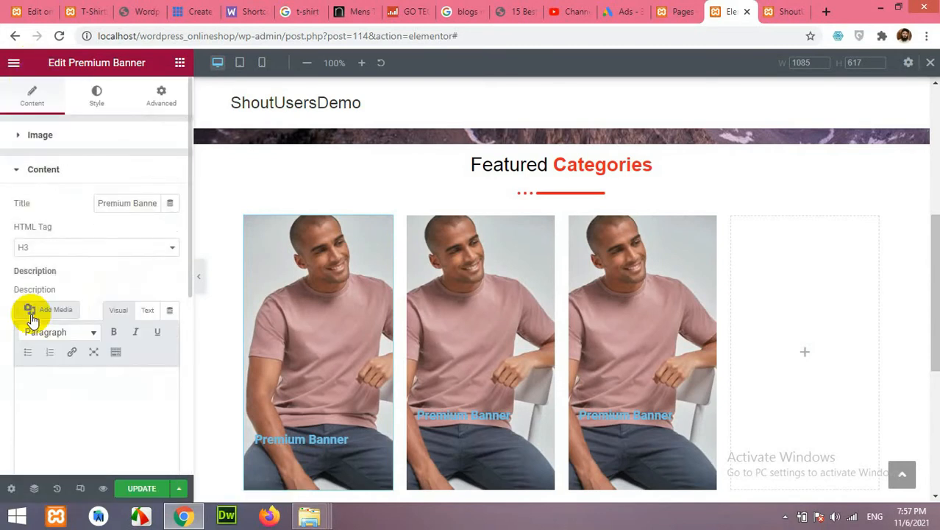
{"action": "scroll", "coordinate": [30, 315], "scroll_direction": "down", "scroll_amount": 5}
{"action": "left_click", "coordinate": [147, 306]}
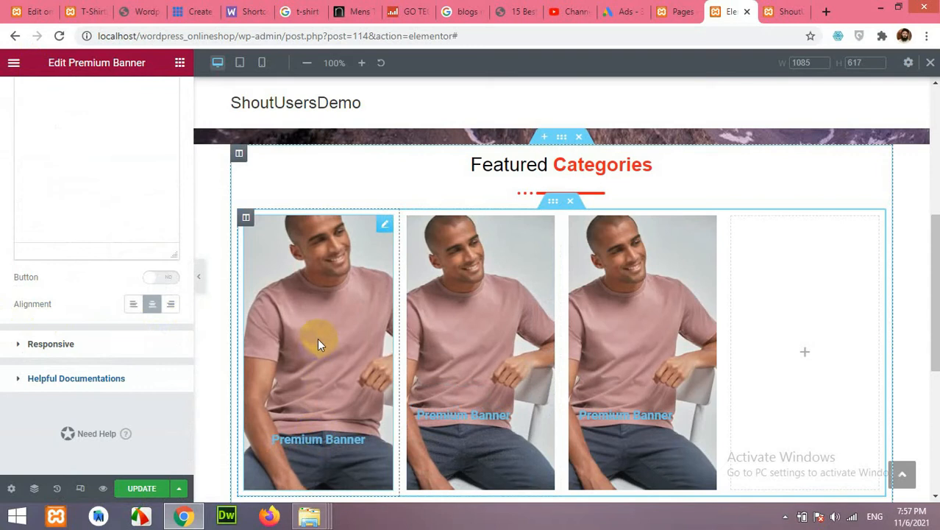
Step: Set the first banner's title color to white (#FFFFFF)
{"action": "scroll", "coordinate": [262, 368], "scroll_direction": "up", "scroll_amount": 5}
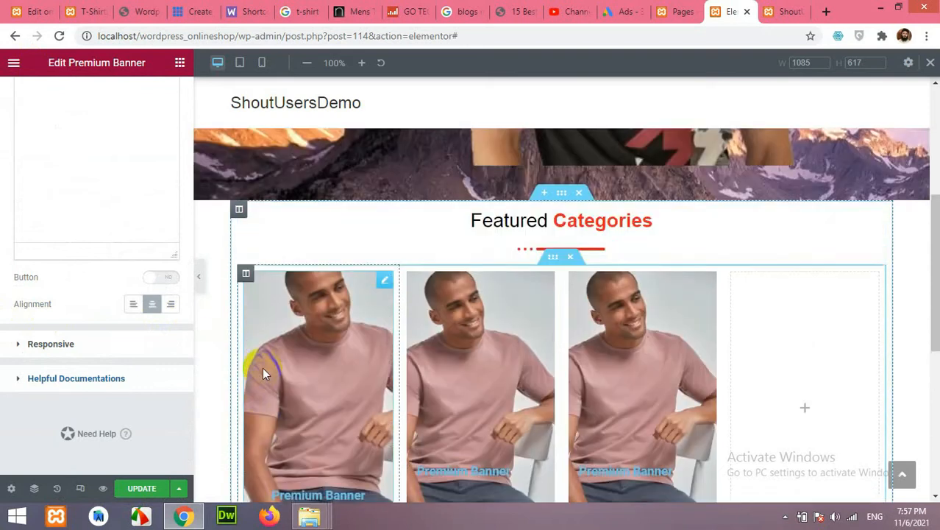
{"action": "scroll", "coordinate": [116, 272], "scroll_direction": "up", "scroll_amount": 1}
{"action": "scroll", "coordinate": [364, 318], "scroll_direction": "down", "scroll_amount": 5}
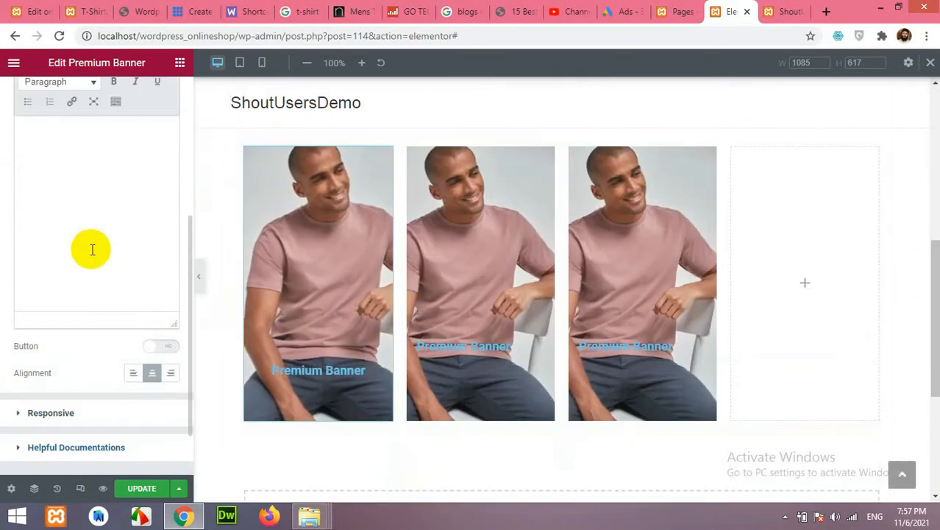
{"action": "scroll", "coordinate": [171, 245], "scroll_direction": "up", "scroll_amount": 4}
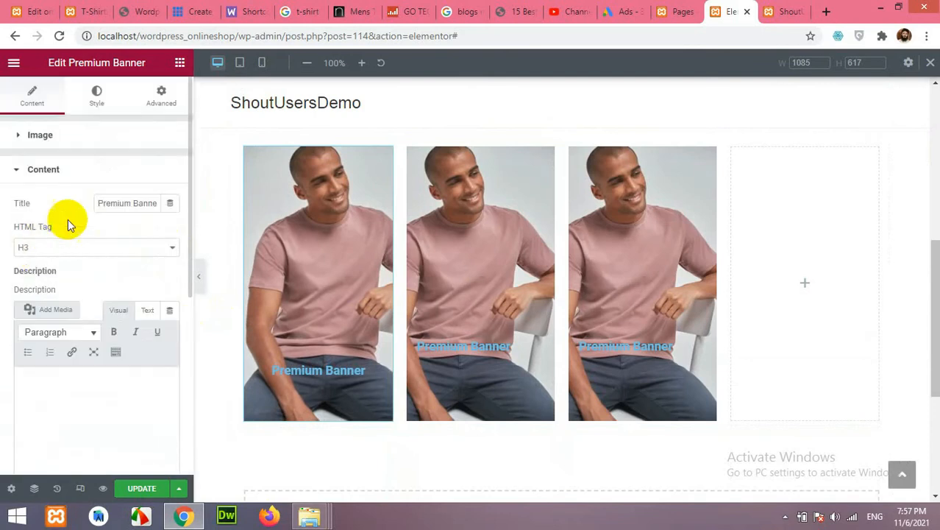
{"action": "left_click", "coordinate": [96, 114]}
{"action": "scroll", "coordinate": [77, 342], "scroll_direction": "down", "scroll_amount": 3}
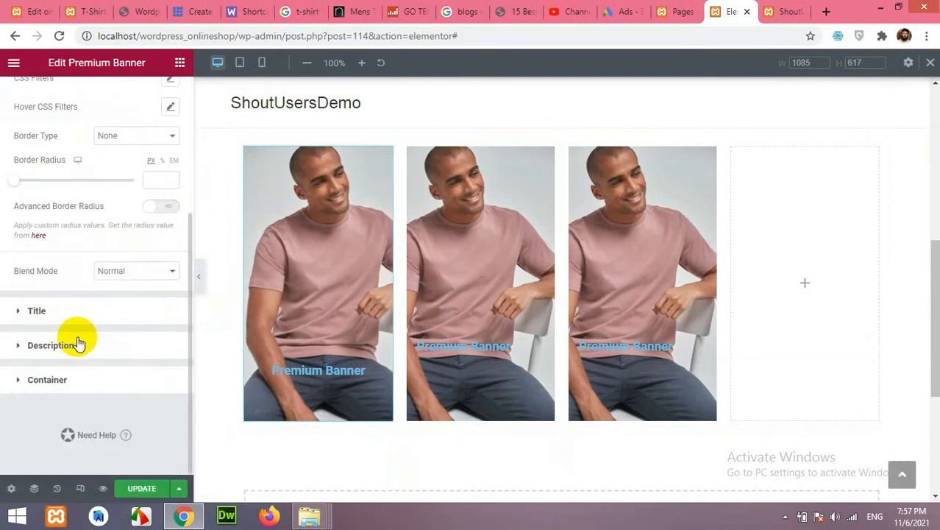
{"action": "left_click", "coordinate": [37, 310]}
{"action": "left_click", "coordinate": [170, 204]}
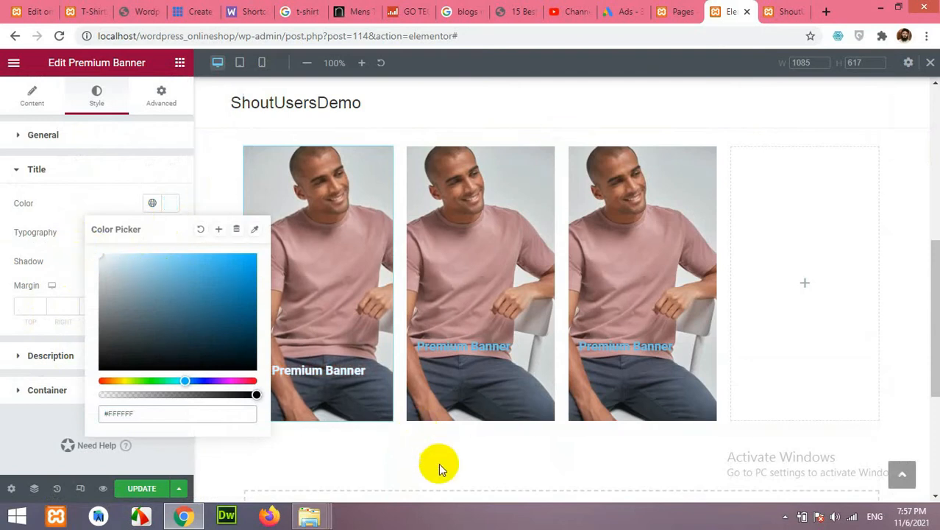
{"action": "left_click", "coordinate": [5, 238]}
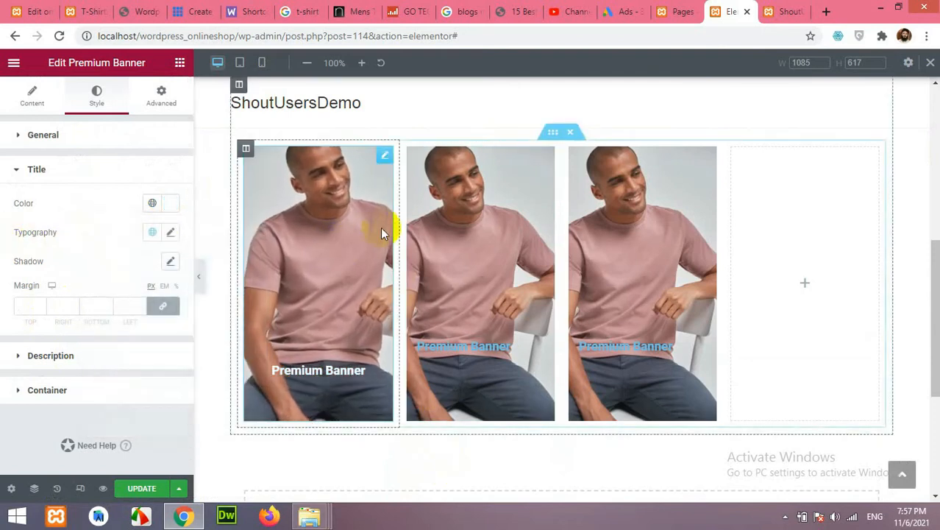
Step: Copy the first banner and paste its style onto the second and third banners
{"action": "right_click", "coordinate": [295, 193]}
{"action": "left_click", "coordinate": [328, 253]}
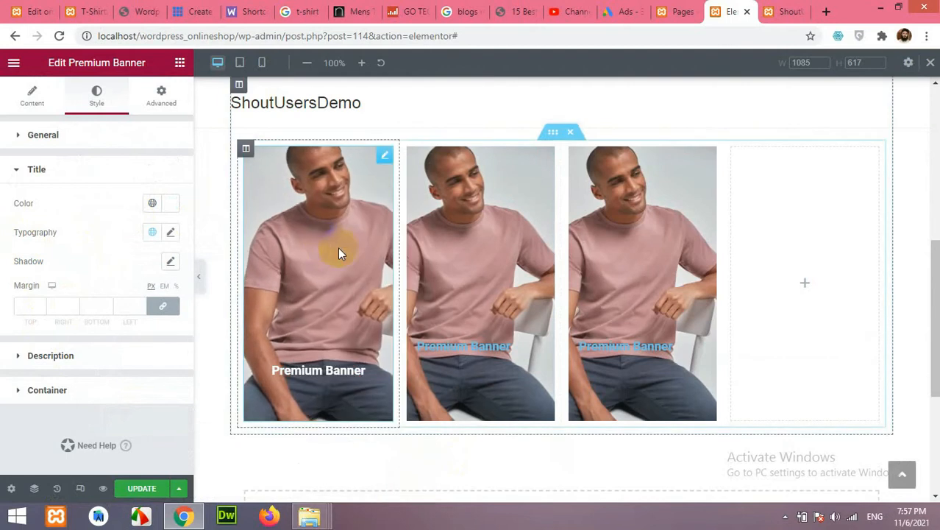
{"action": "right_click", "coordinate": [470, 211]}
{"action": "left_click", "coordinate": [526, 304]}
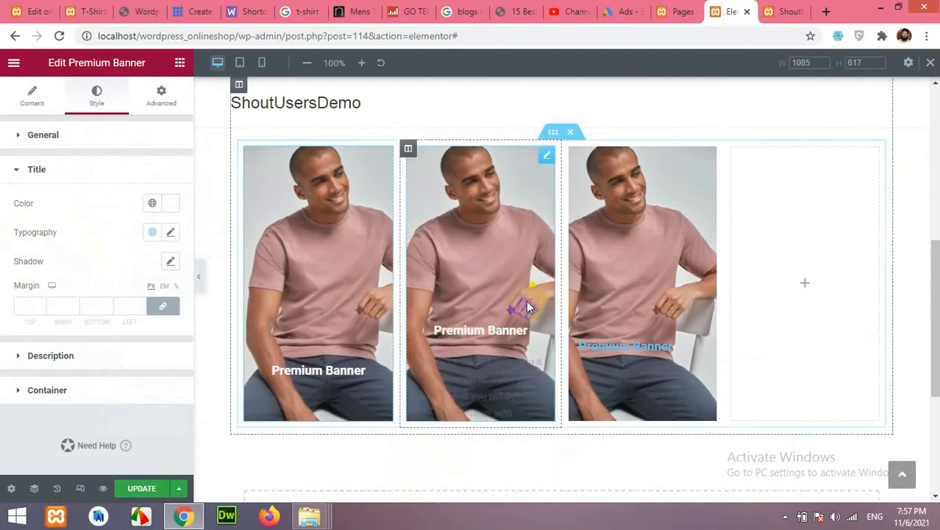
{"action": "right_click", "coordinate": [643, 243]}
{"action": "left_click", "coordinate": [668, 293]}
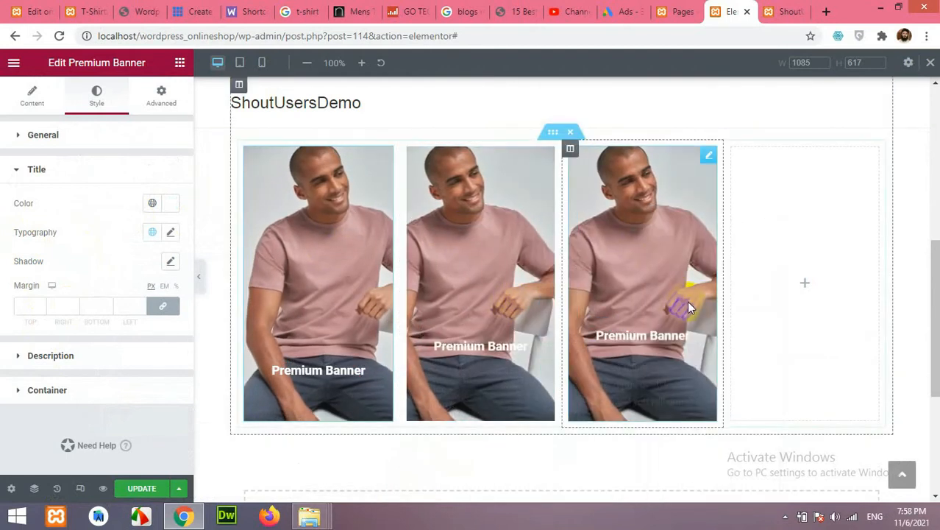
Step: Duplicate the third banner column and delete the empty column at the end of the row
{"action": "right_click", "coordinate": [568, 151]}
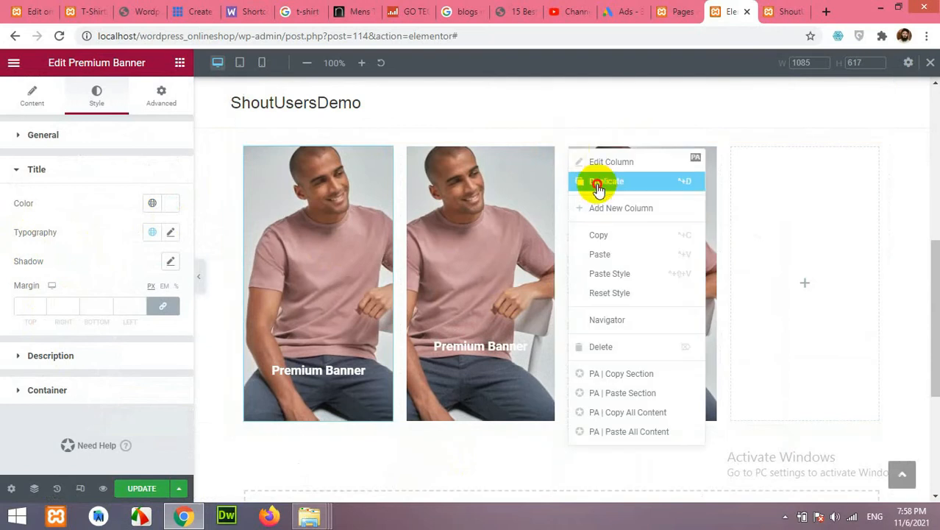
{"action": "left_click", "coordinate": [595, 190]}
{"action": "right_click", "coordinate": [766, 150]}
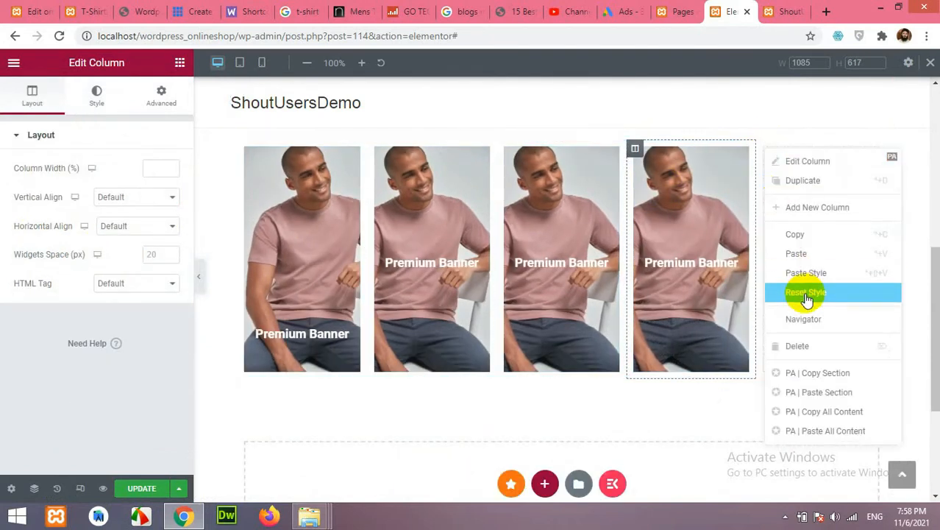
{"action": "left_click", "coordinate": [802, 345]}
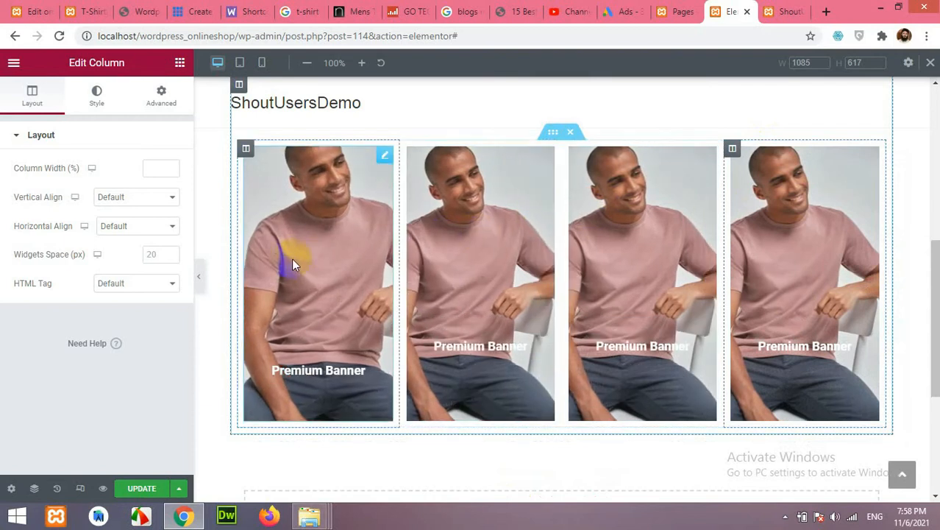
Step: Copy the first banner again and try pasting its style onto the second banner
{"action": "right_click", "coordinate": [379, 163]}
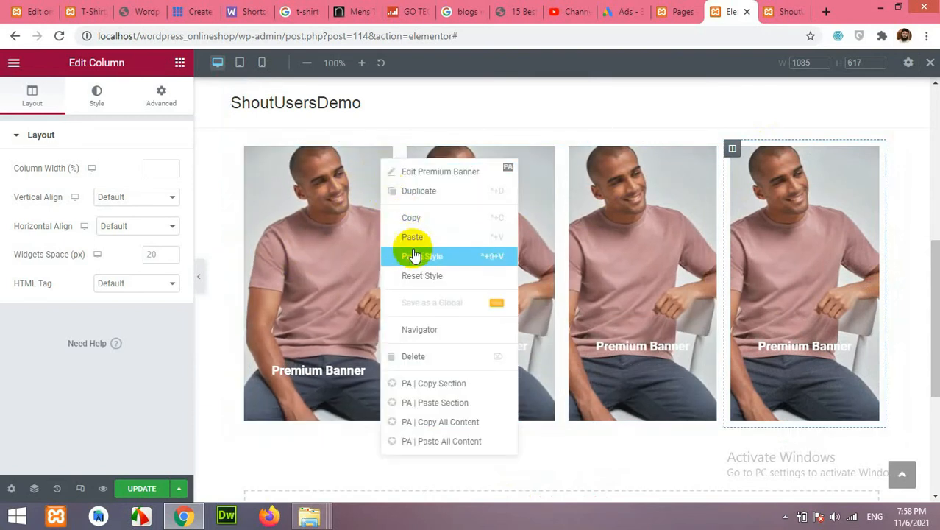
{"action": "left_click", "coordinate": [417, 220]}
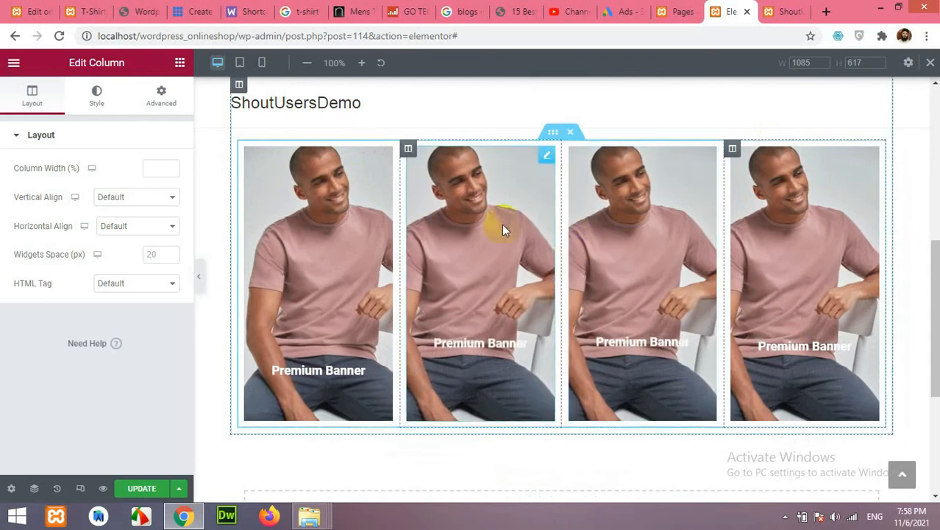
{"action": "right_click", "coordinate": [502, 224]}
{"action": "left_click", "coordinate": [547, 304]}
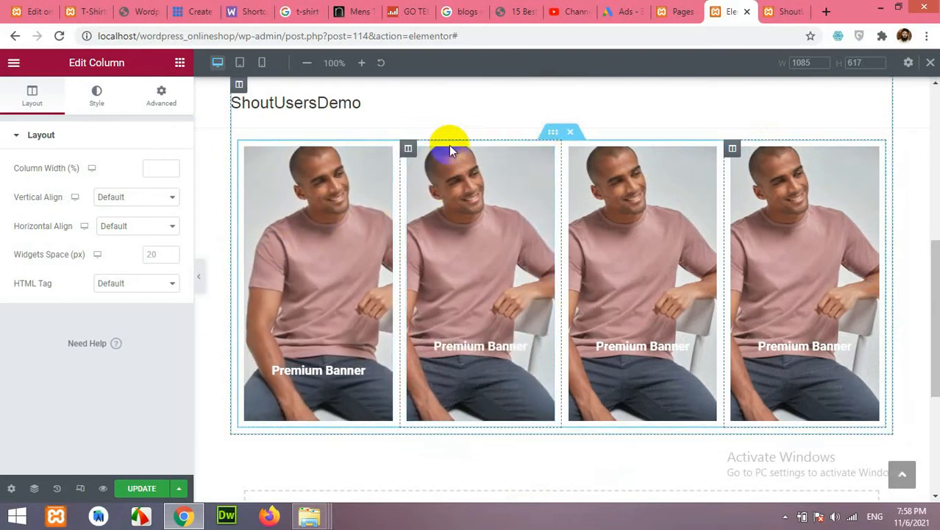
Step: Delete the banners from the second, third and fourth columns, keeping the columns
{"action": "right_click", "coordinate": [545, 159]}
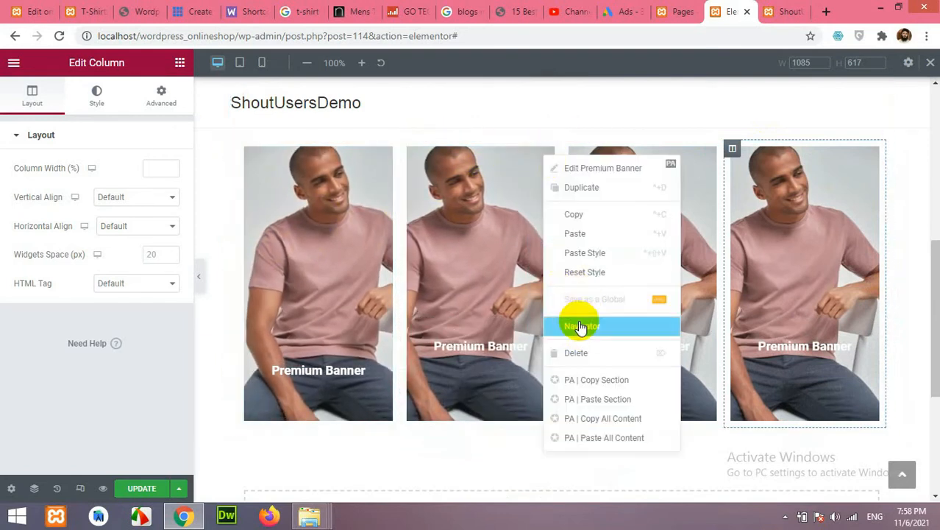
{"action": "left_click", "coordinate": [578, 354]}
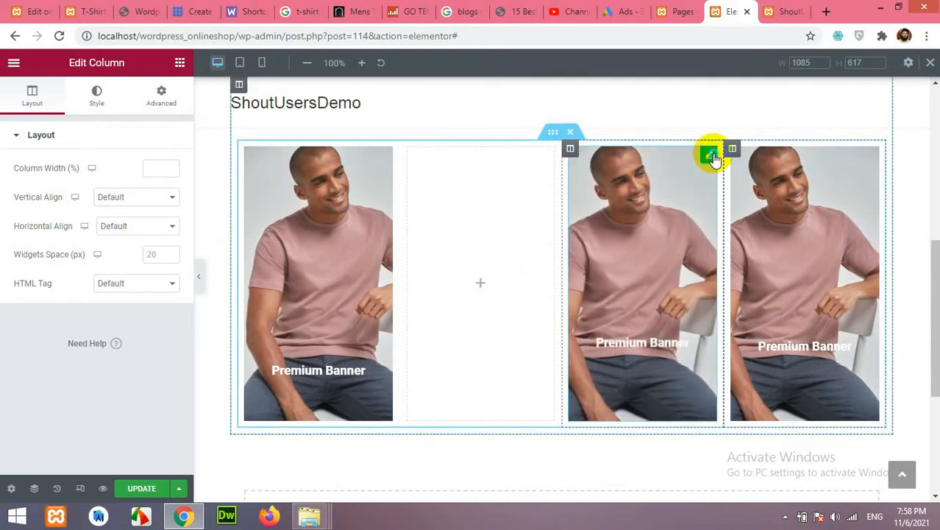
{"action": "right_click", "coordinate": [712, 154]}
{"action": "left_click", "coordinate": [745, 351]}
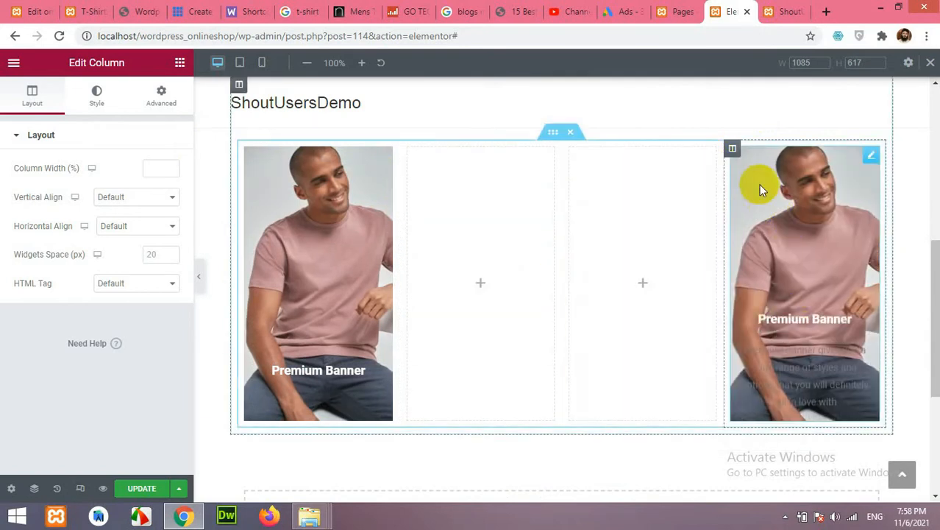
{"action": "right_click", "coordinate": [868, 159]}
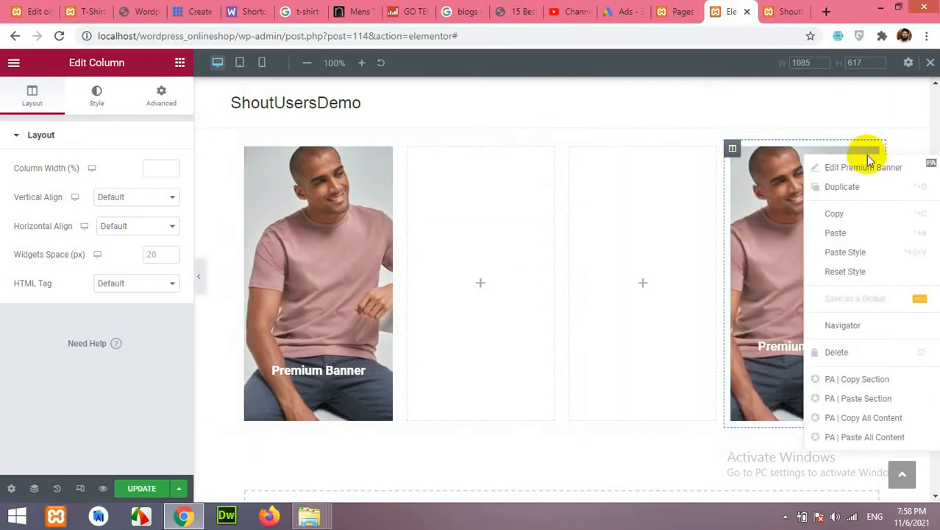
{"action": "left_click", "coordinate": [852, 353]}
Step: Copy the first banner and paste it into the empty second, third and fourth columns
{"action": "right_click", "coordinate": [382, 157]}
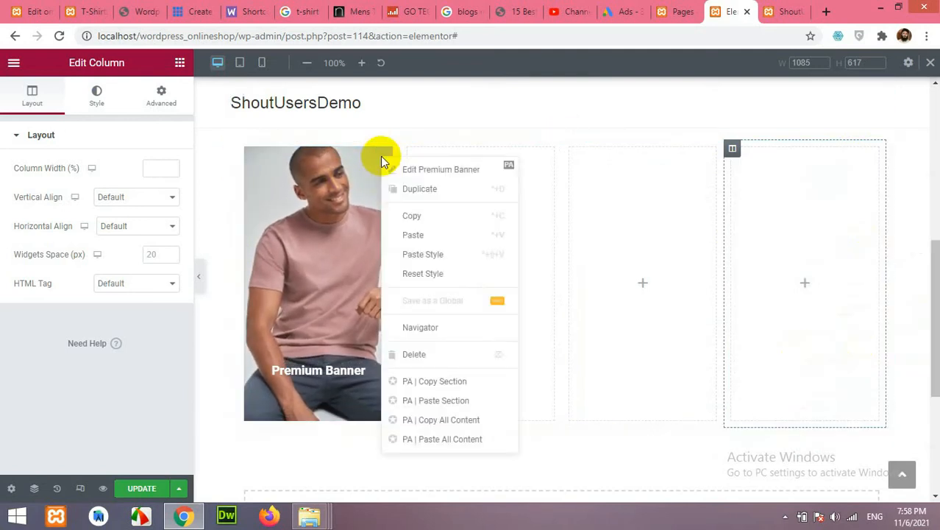
{"action": "left_click", "coordinate": [413, 215]}
{"action": "right_click", "coordinate": [451, 207]}
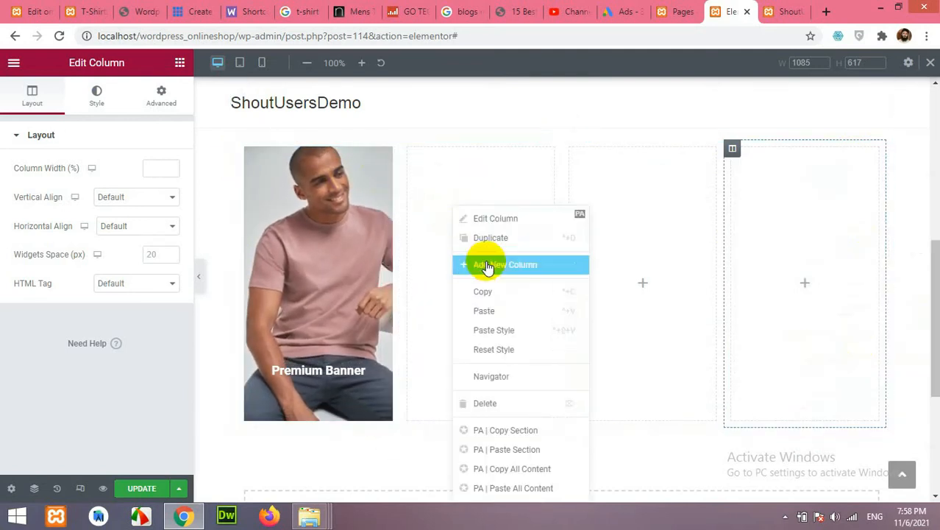
{"action": "left_click", "coordinate": [504, 309]}
{"action": "right_click", "coordinate": [680, 287]}
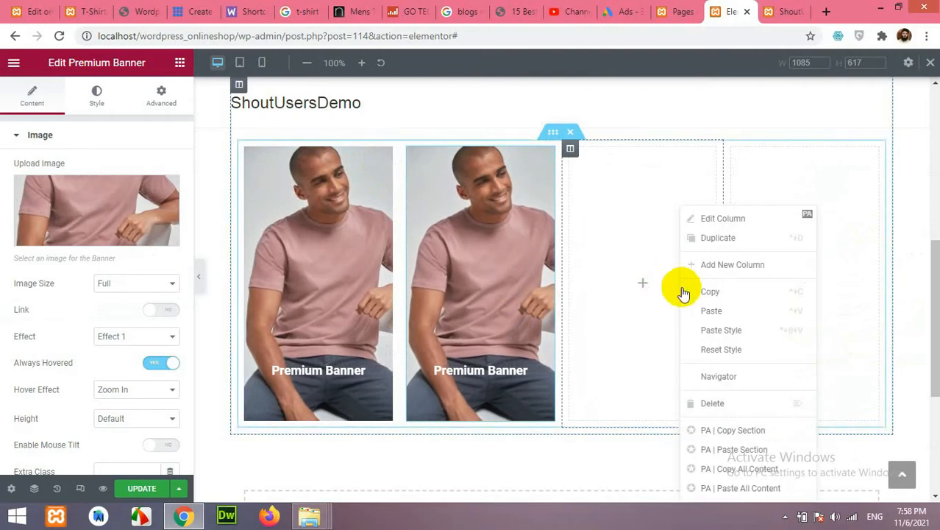
{"action": "left_click", "coordinate": [714, 309]}
{"action": "right_click", "coordinate": [788, 252]}
{"action": "left_click", "coordinate": [818, 310]}
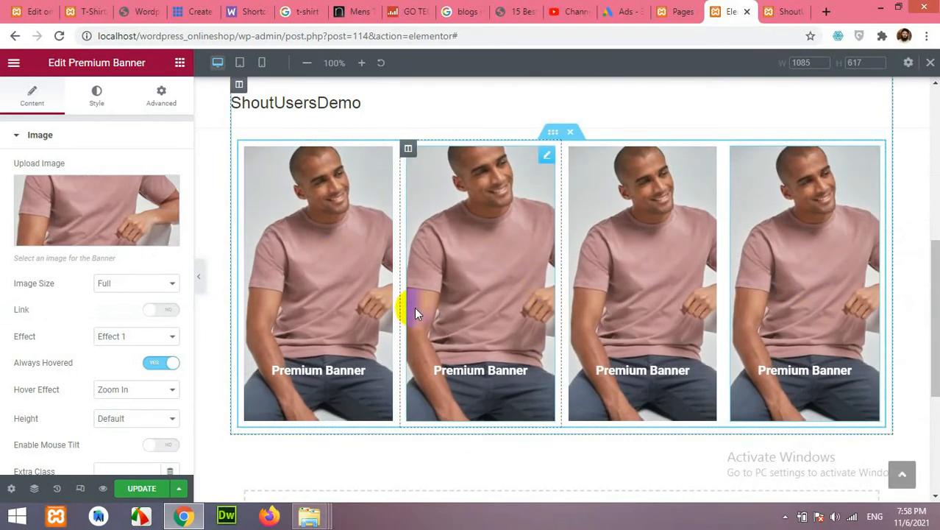
Step: Examine the first banner's content settings, HTML tag choices and title style options
{"action": "left_click", "coordinate": [313, 270]}
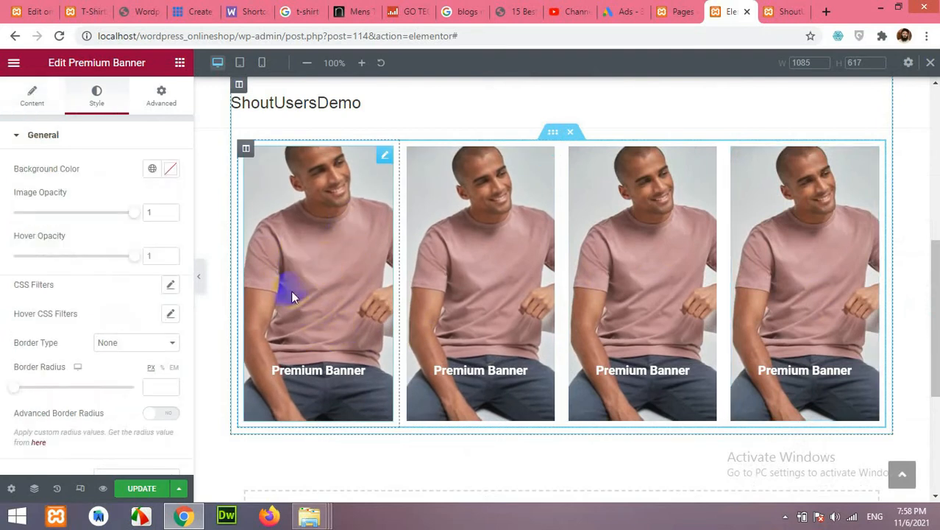
{"action": "left_click", "coordinate": [14, 101]}
{"action": "scroll", "coordinate": [102, 364], "scroll_direction": "down", "scroll_amount": 3}
{"action": "left_click", "coordinate": [44, 310]}
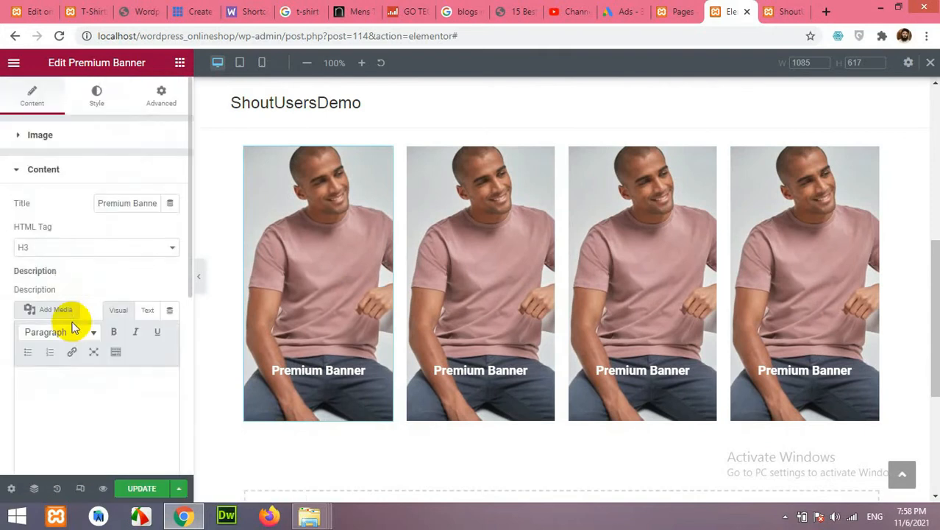
{"action": "left_click", "coordinate": [91, 249]}
{"action": "left_click", "coordinate": [106, 250]}
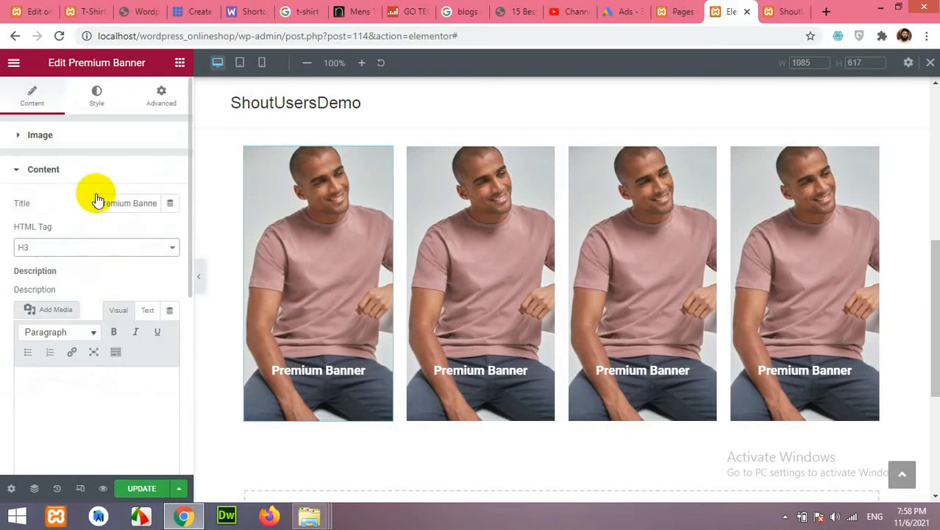
{"action": "left_click", "coordinate": [85, 100]}
{"action": "scroll", "coordinate": [72, 356], "scroll_direction": "down", "scroll_amount": 3}
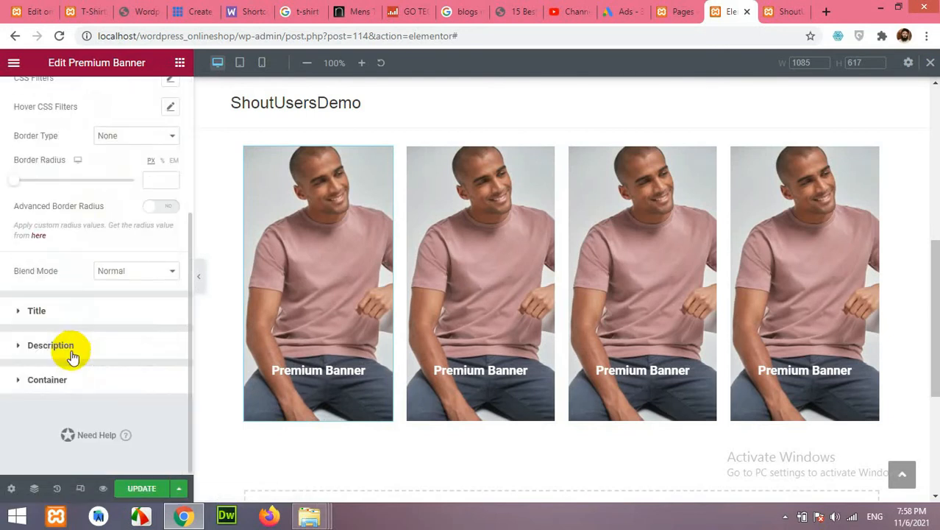
{"action": "left_click", "coordinate": [61, 309]}
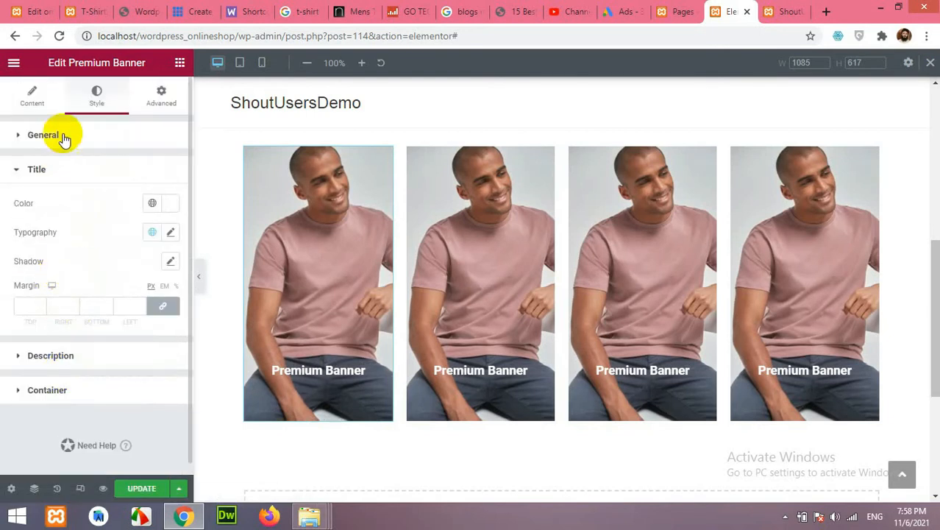
Step: Set the first banner's title to "Men's T-Shirts", checking the category names on the reference T-Shirts site
{"action": "left_click", "coordinate": [36, 100]}
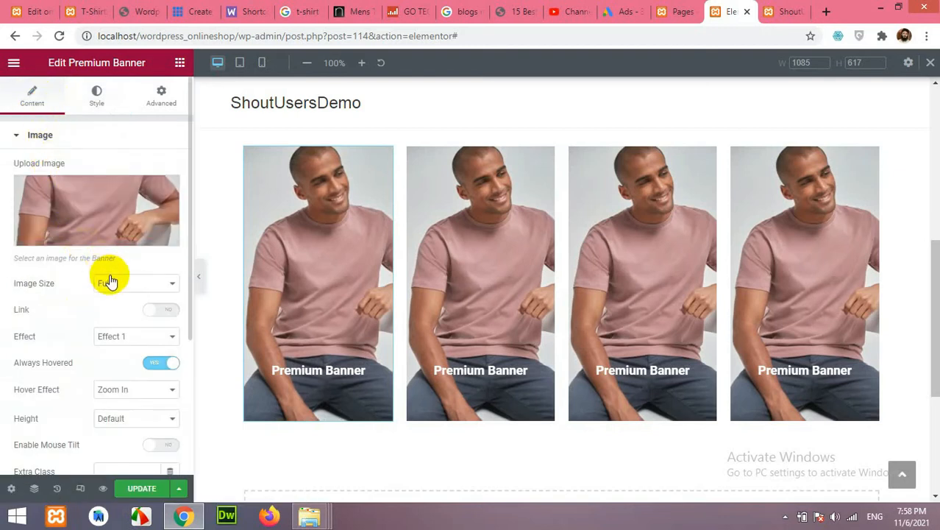
{"action": "scroll", "coordinate": [109, 281], "scroll_direction": "down", "scroll_amount": 3}
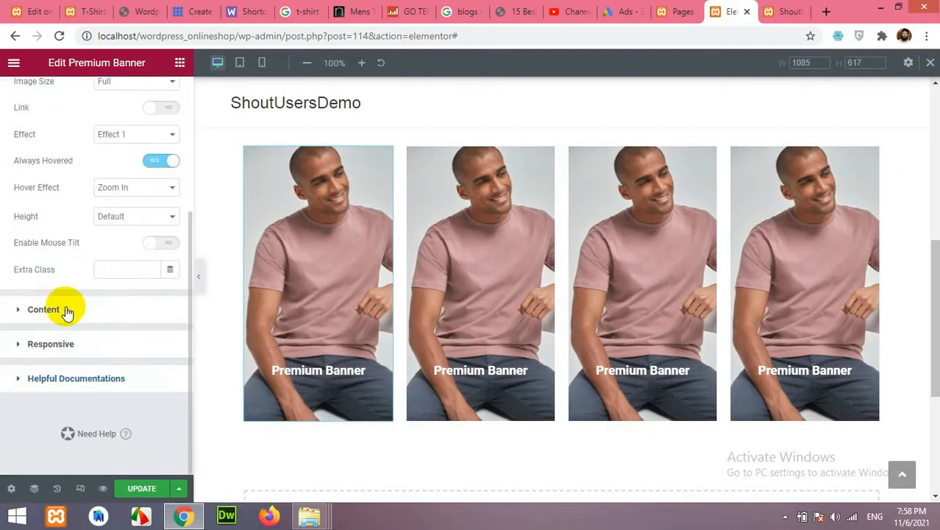
{"action": "left_click", "coordinate": [67, 312]}
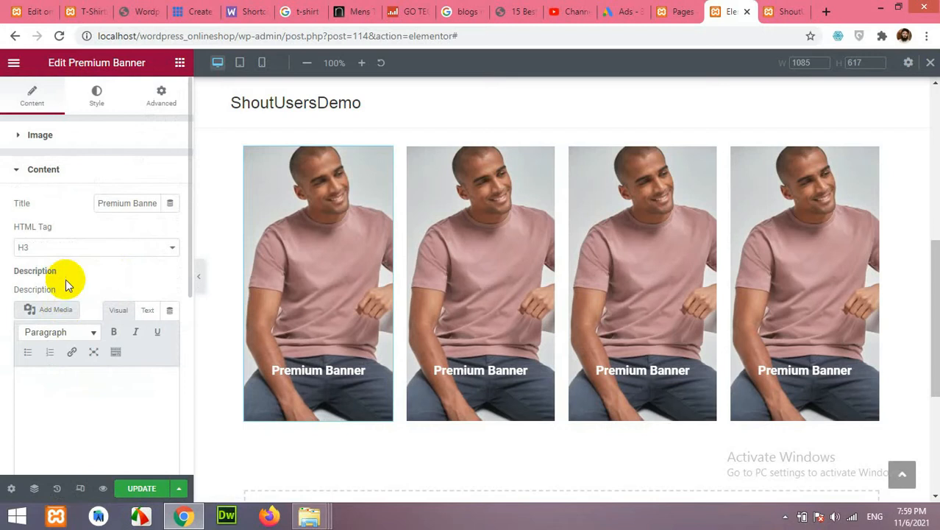
{"action": "left_click_drag", "start_coordinate": [98, 203], "coordinate": [218, 207]}
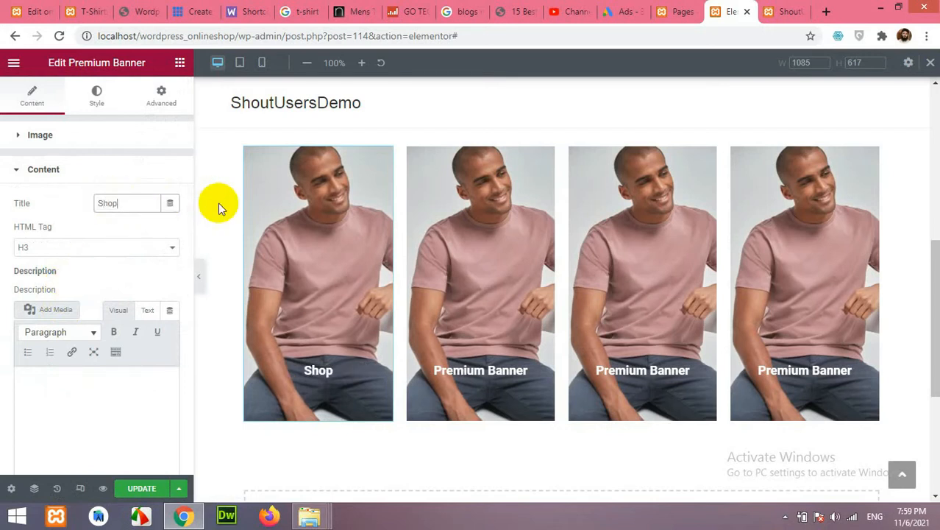
{"action": "left_click", "coordinate": [74, 9]}
{"action": "scroll", "coordinate": [185, 231], "scroll_direction": "down", "scroll_amount": 3}
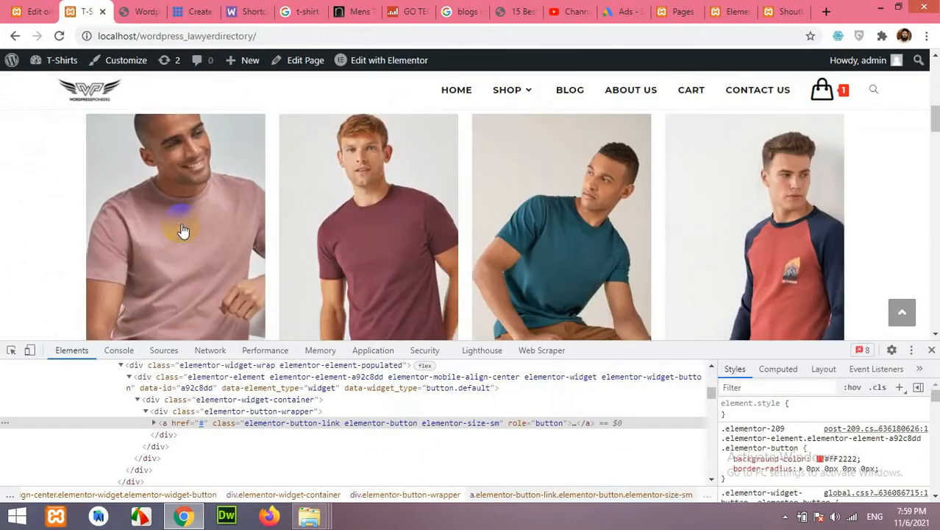
{"action": "left_click", "coordinate": [732, 11]}
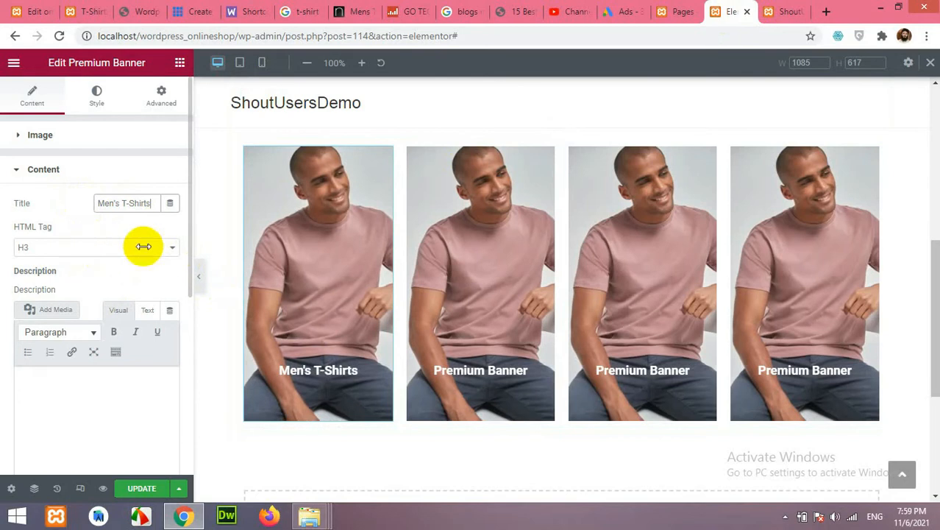
Step: Set the second banner's title to "Shorts", following the second category on the reference T-Shirts site
{"action": "left_click", "coordinate": [470, 249]}
{"action": "left_click", "coordinate": [87, 11]}
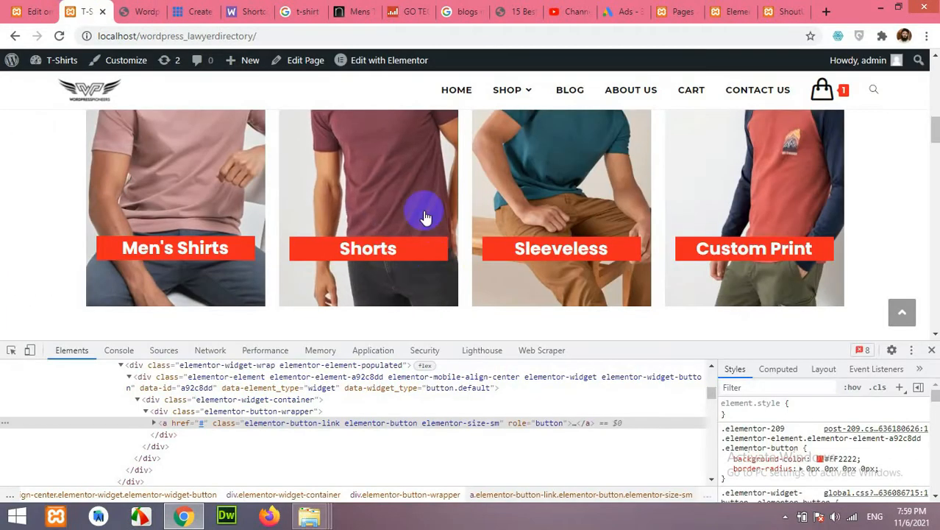
{"action": "left_click", "coordinate": [732, 11]}
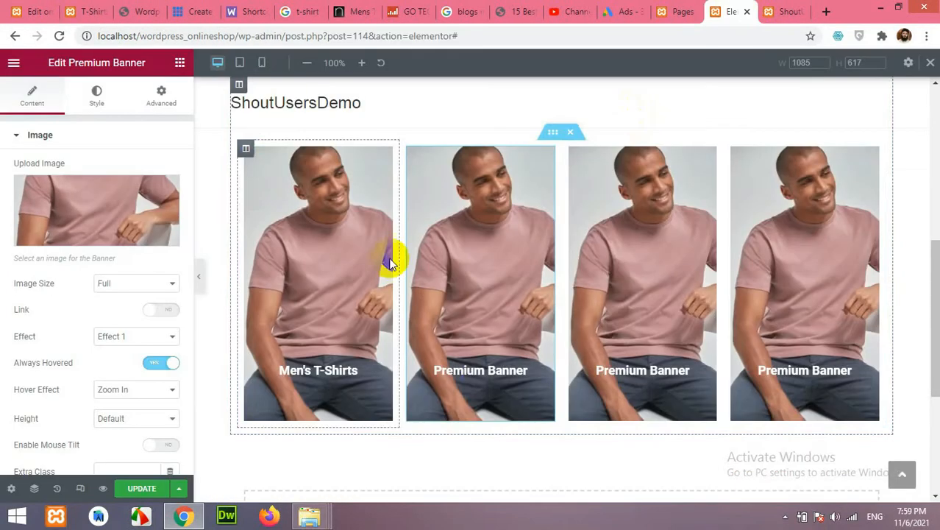
{"action": "left_click", "coordinate": [465, 399]}
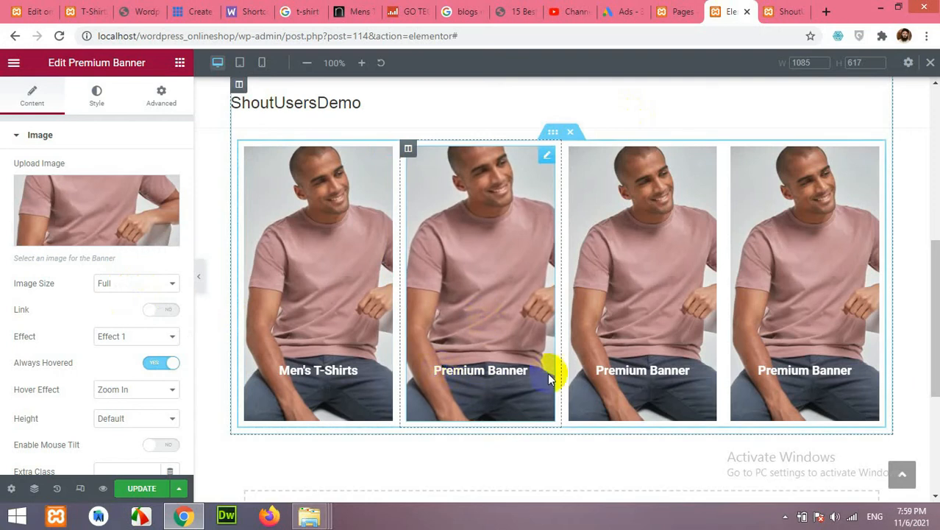
{"action": "left_click", "coordinate": [33, 11]}
{"action": "left_click", "coordinate": [101, 15]}
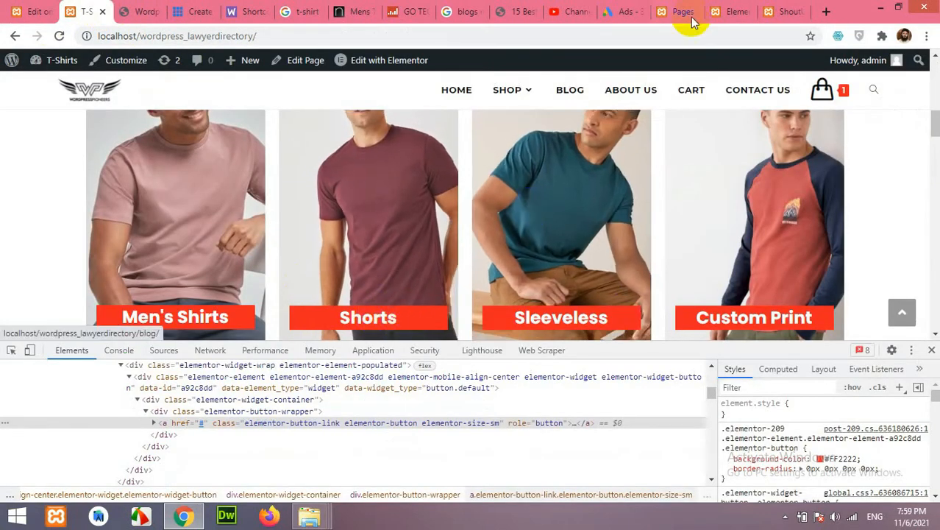
{"action": "left_click", "coordinate": [728, 11]}
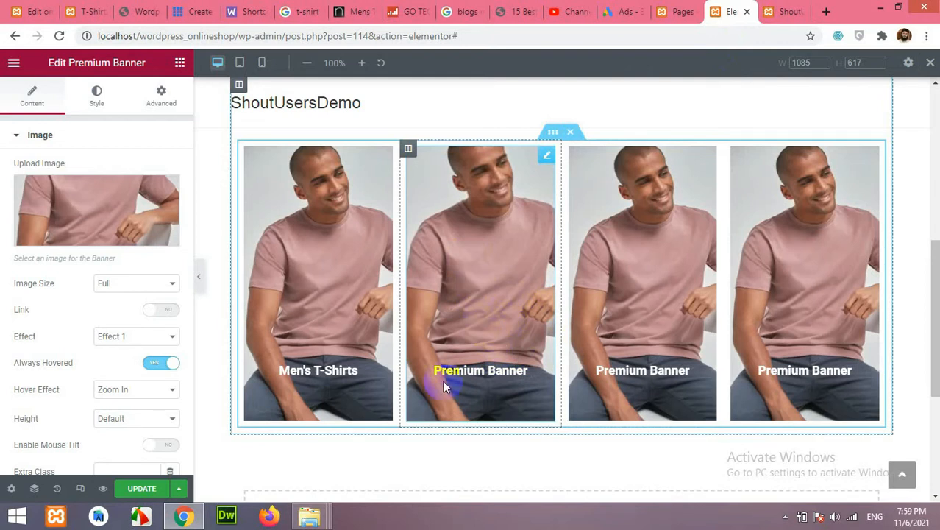
{"action": "scroll", "coordinate": [103, 243], "scroll_direction": "down", "scroll_amount": 3}
{"action": "left_click", "coordinate": [103, 308]}
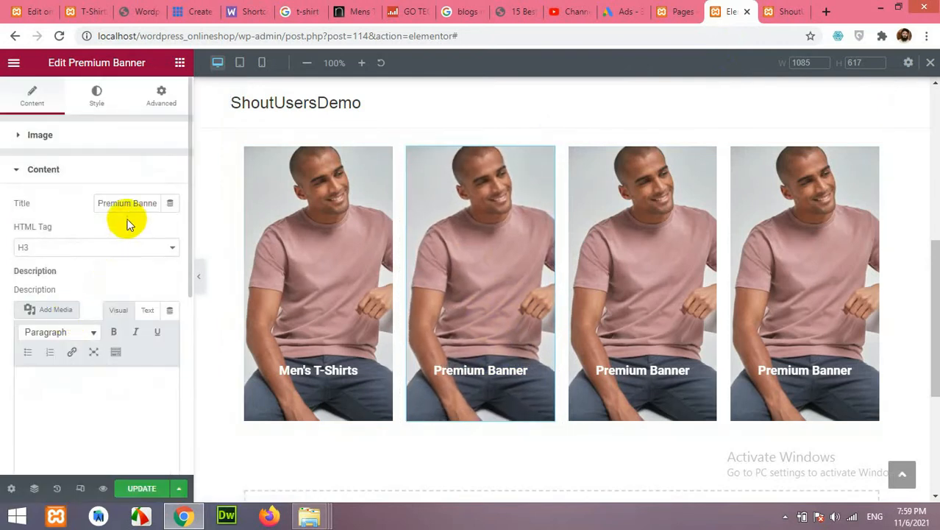
{"action": "left_click_drag", "start_coordinate": [103, 203], "coordinate": [219, 202]}
{"action": "type", "text": "Sho"}
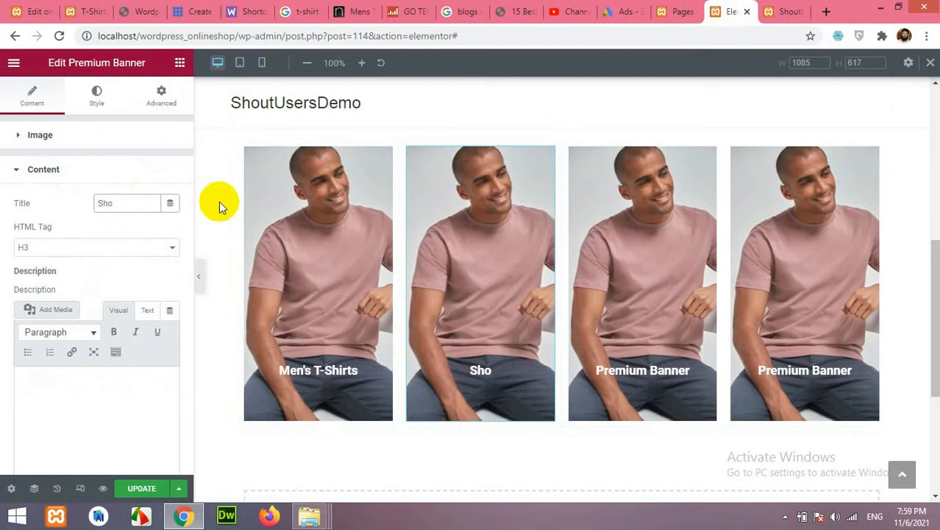
{"action": "type", "text": "rts"}
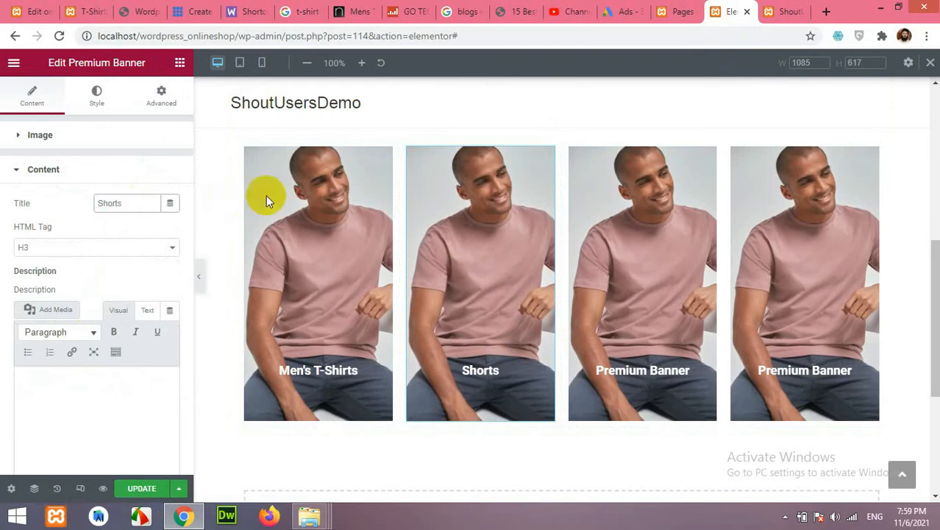
Step: Set the third banner's title to "Sleeveless", following the third category on the reference T-Shirts site
{"action": "left_click", "coordinate": [667, 357]}
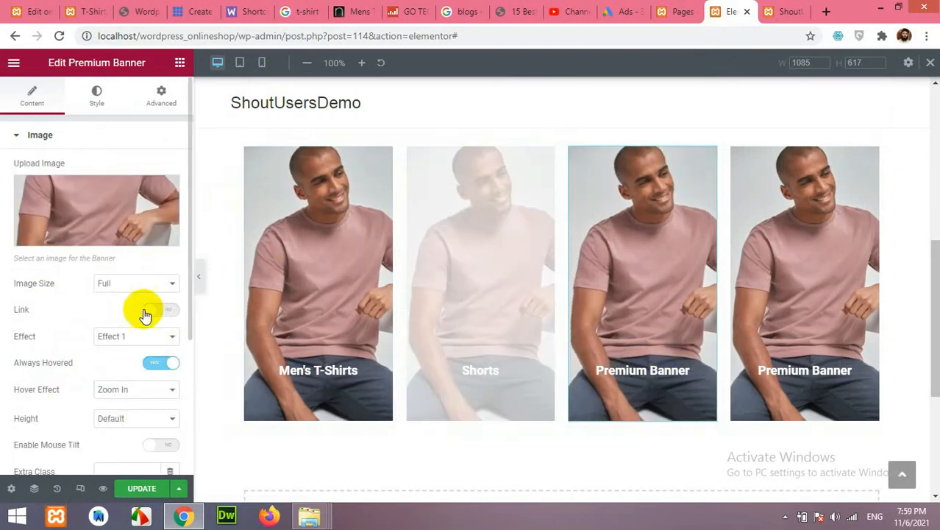
{"action": "left_click", "coordinate": [87, 11]}
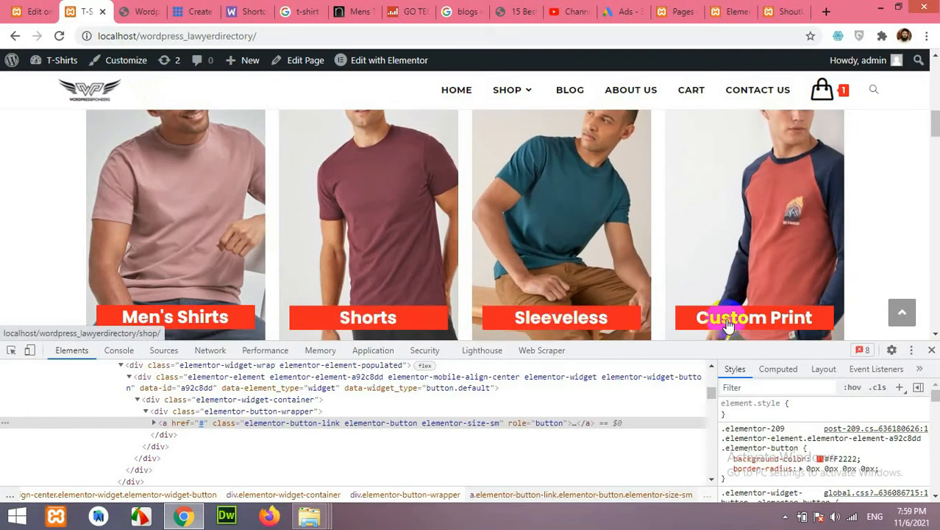
{"action": "left_click", "coordinate": [738, 12]}
{"action": "left_click", "coordinate": [692, 335]}
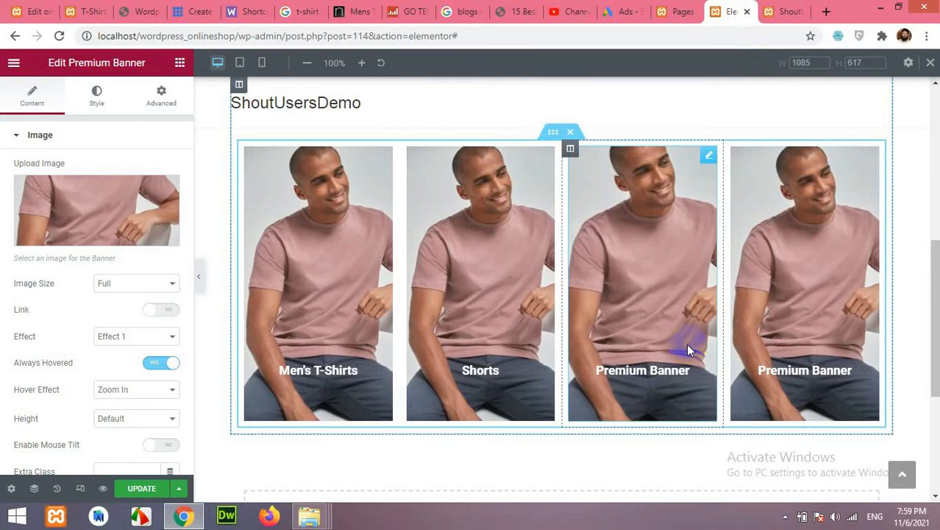
{"action": "scroll", "coordinate": [103, 379], "scroll_direction": "down", "scroll_amount": 3}
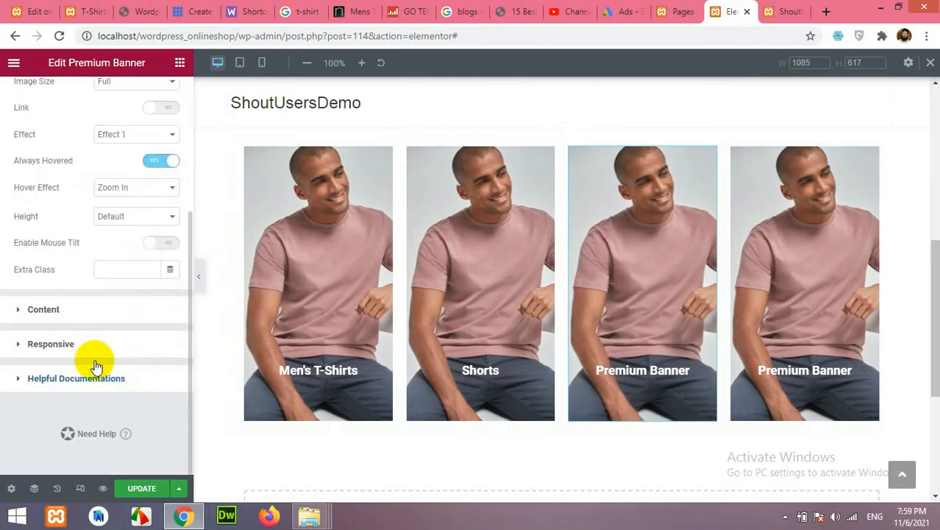
{"action": "left_click", "coordinate": [81, 313]}
{"action": "double_click", "coordinate": [135, 205]}
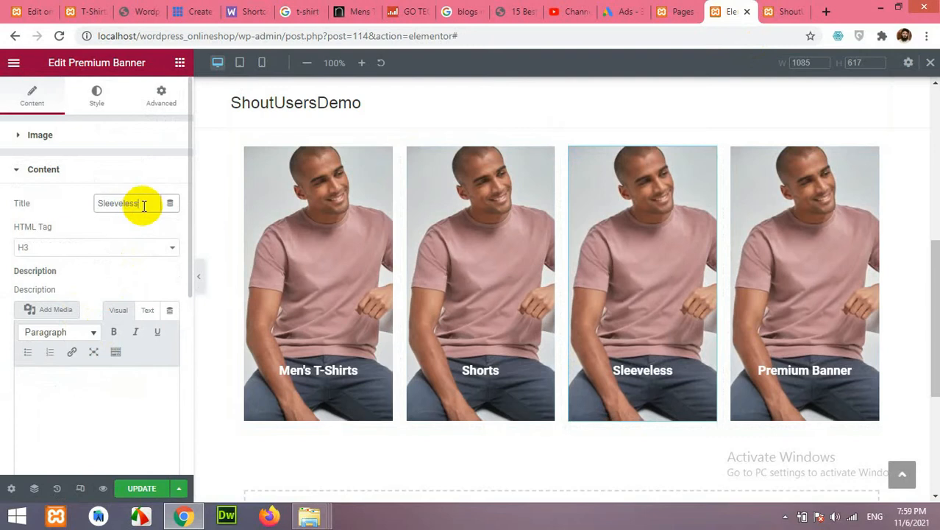
Step: Set the fourth banner's title to "Custom Print"
{"action": "left_click", "coordinate": [785, 380]}
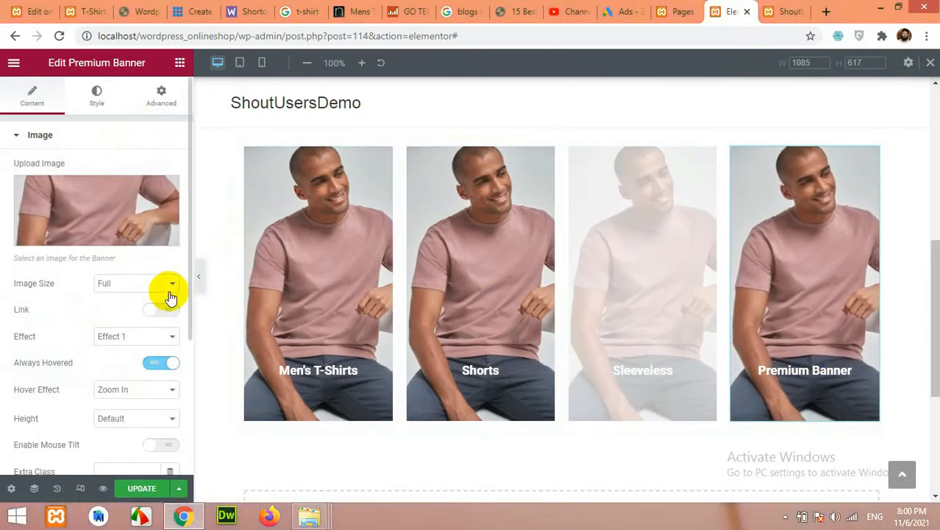
{"action": "scroll", "coordinate": [162, 298], "scroll_direction": "down", "scroll_amount": 5}
{"action": "left_click", "coordinate": [99, 309]}
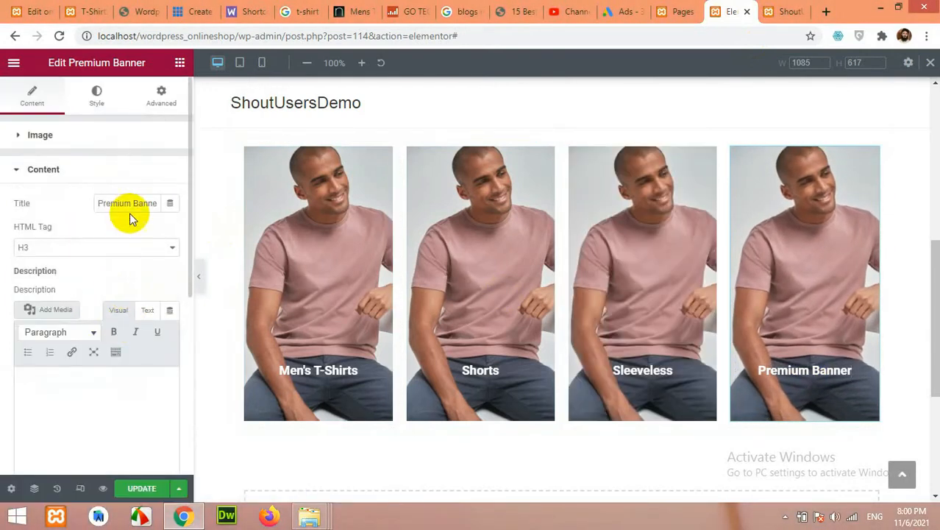
{"action": "type", "text": "Custom Print"}
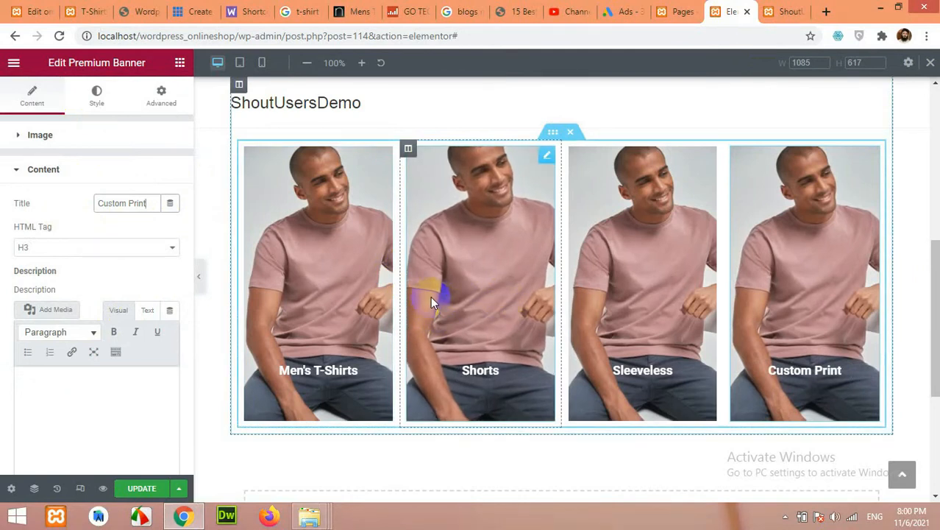
Step: Set the Men's T-Shirts banner's title typography to Poppins at 22 px and update the page
{"action": "left_click", "coordinate": [335, 375]}
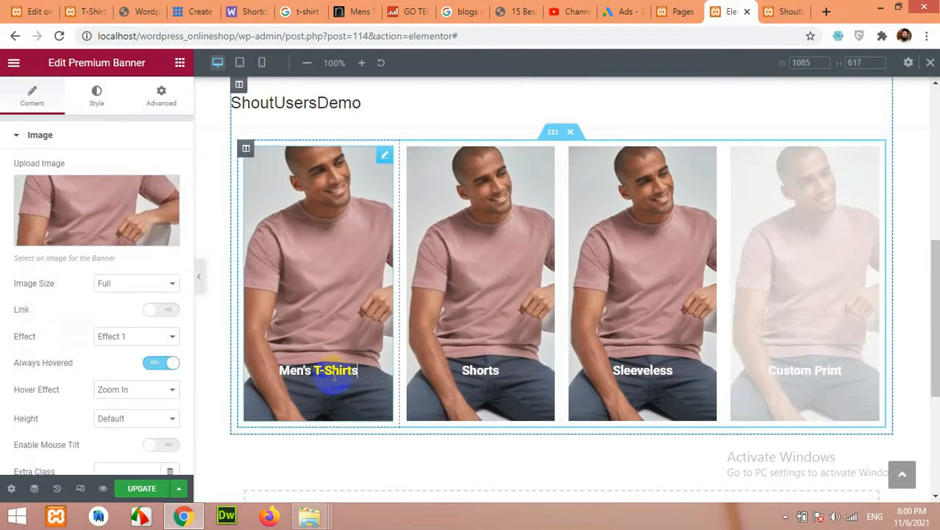
{"action": "left_click", "coordinate": [95, 98]}
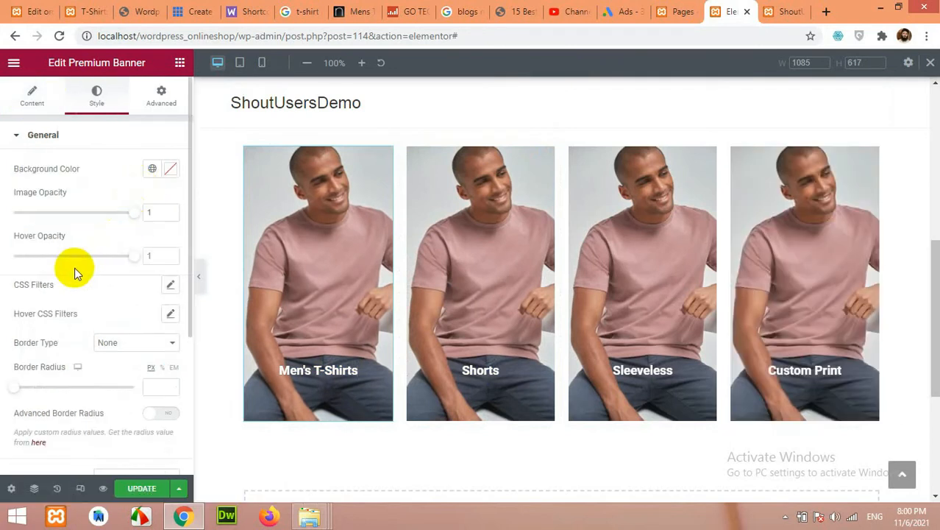
{"action": "left_click", "coordinate": [74, 136]}
{"action": "left_click", "coordinate": [58, 174]}
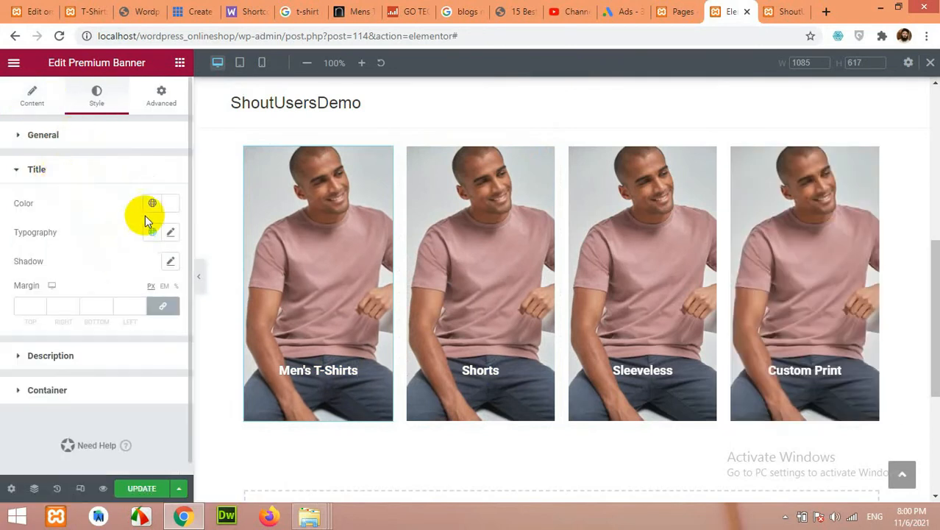
{"action": "left_click", "coordinate": [170, 233]}
{"action": "left_click", "coordinate": [111, 297]}
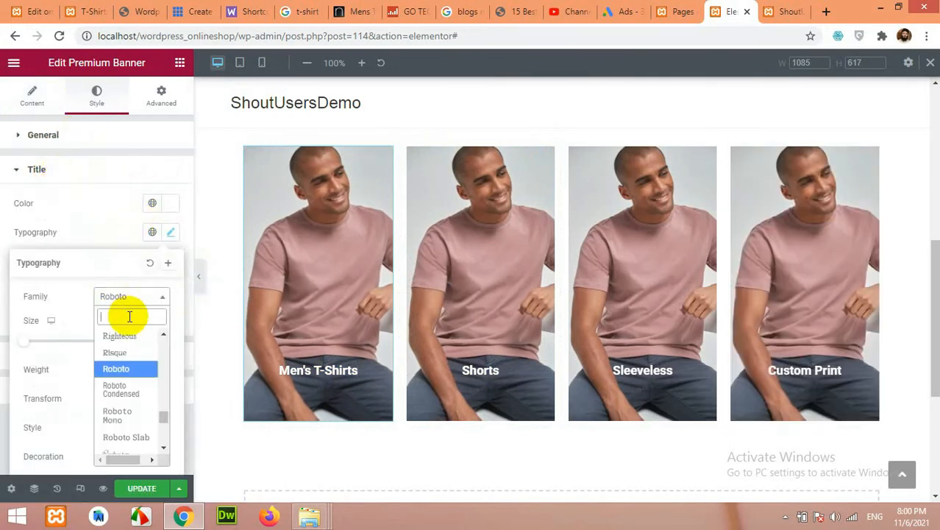
{"action": "type", "text": "pop"}
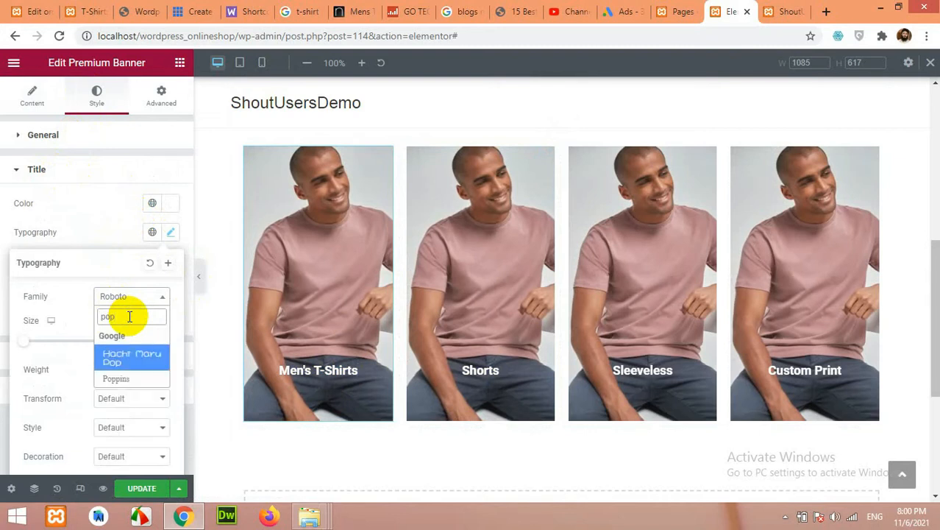
{"action": "left_click", "coordinate": [118, 379]}
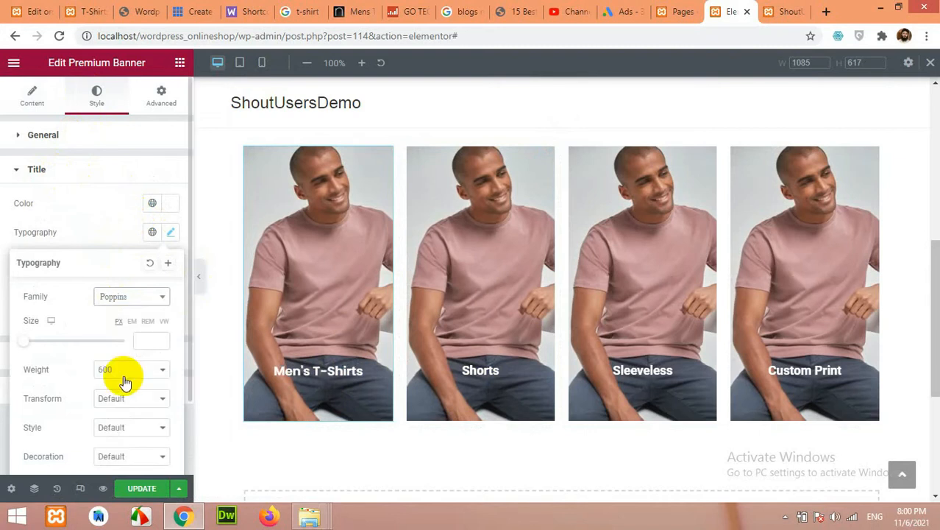
{"action": "left_click_drag", "start_coordinate": [25, 341], "coordinate": [34, 348]}
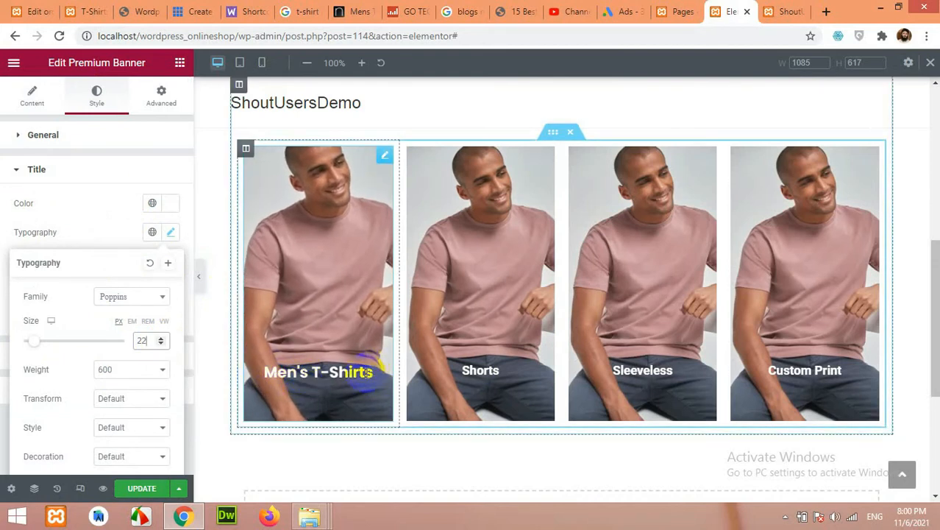
{"action": "left_click", "coordinate": [153, 489]}
{"action": "left_click", "coordinate": [360, 377]}
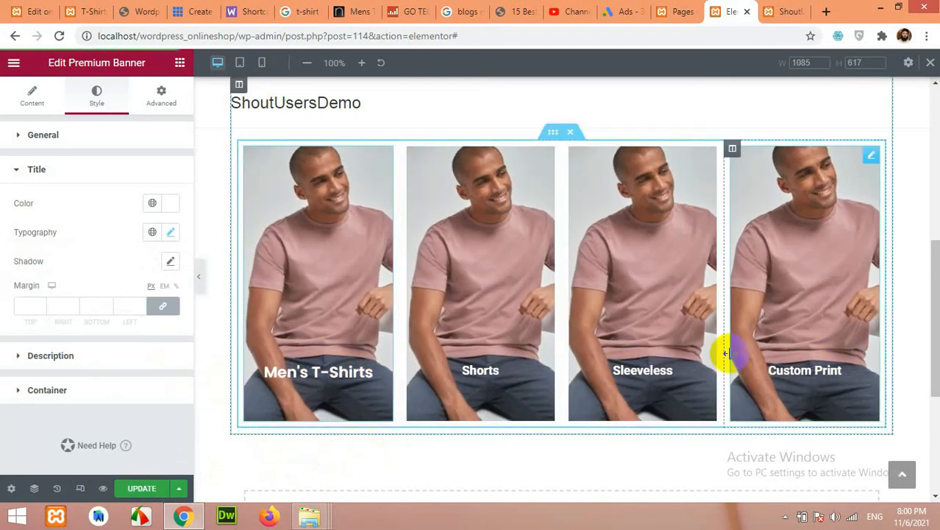
Step: Set the Shorts banner's title font family to Poppins and compare the banners with those on the reference T-Shirts site
{"action": "left_click", "coordinate": [487, 370]}
{"action": "left_click", "coordinate": [97, 97]}
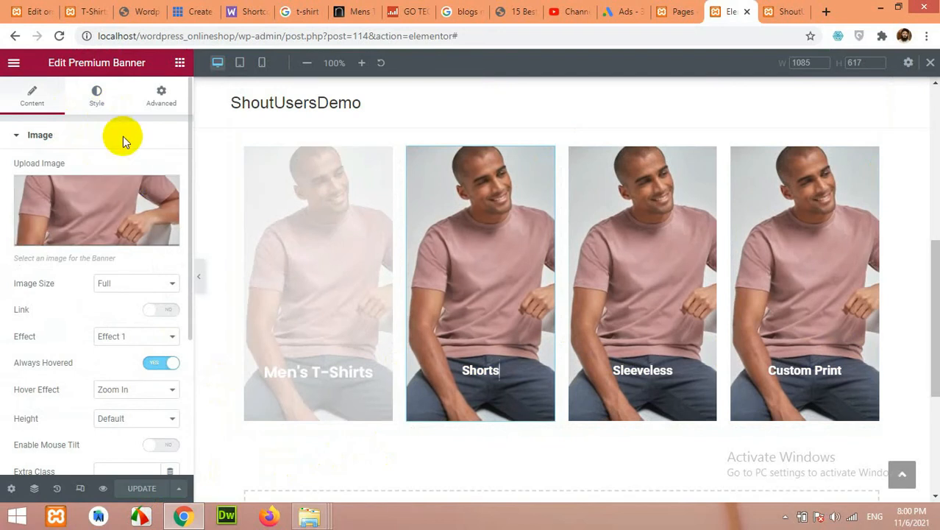
{"action": "scroll", "coordinate": [93, 406], "scroll_direction": "down", "scroll_amount": 3}
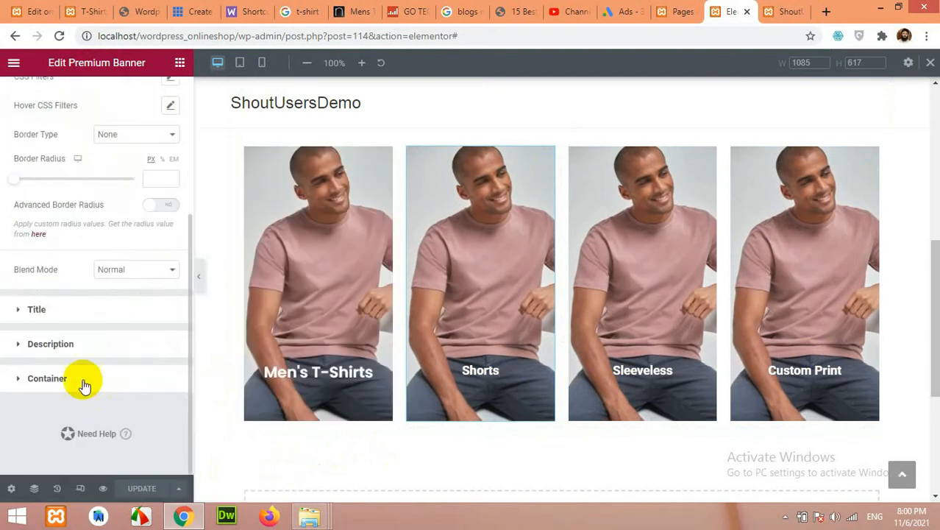
{"action": "left_click", "coordinate": [64, 317]}
{"action": "left_click", "coordinate": [170, 232]}
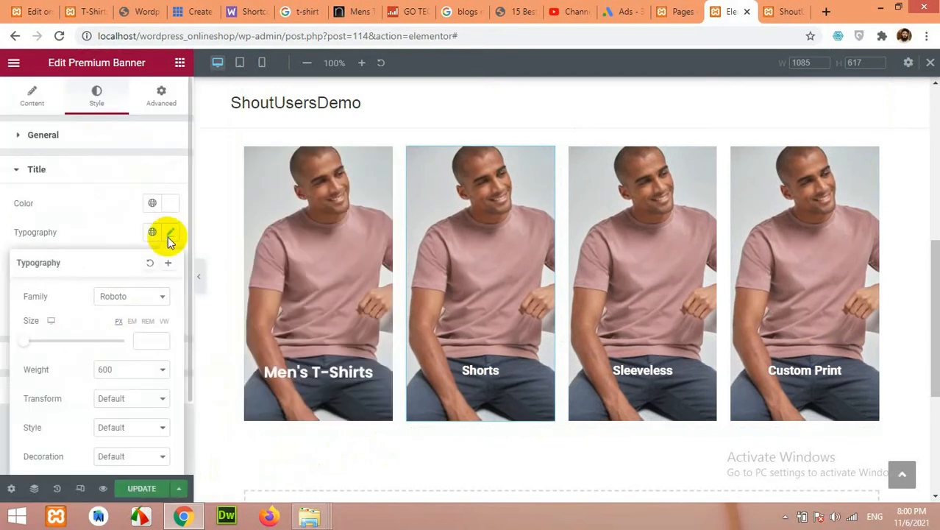
{"action": "left_click", "coordinate": [114, 297]}
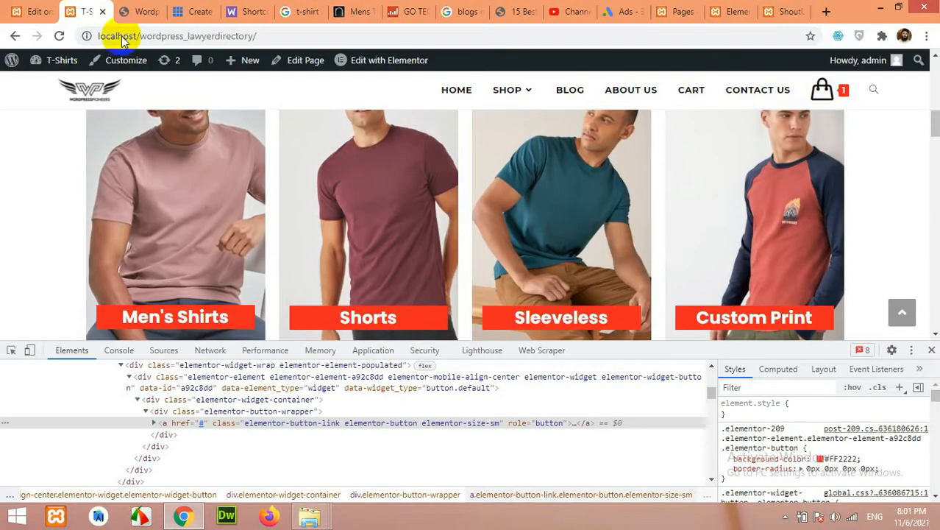
{"action": "scroll", "coordinate": [348, 228], "scroll_direction": "up", "scroll_amount": 1}
{"action": "left_click", "coordinate": [732, 11]}
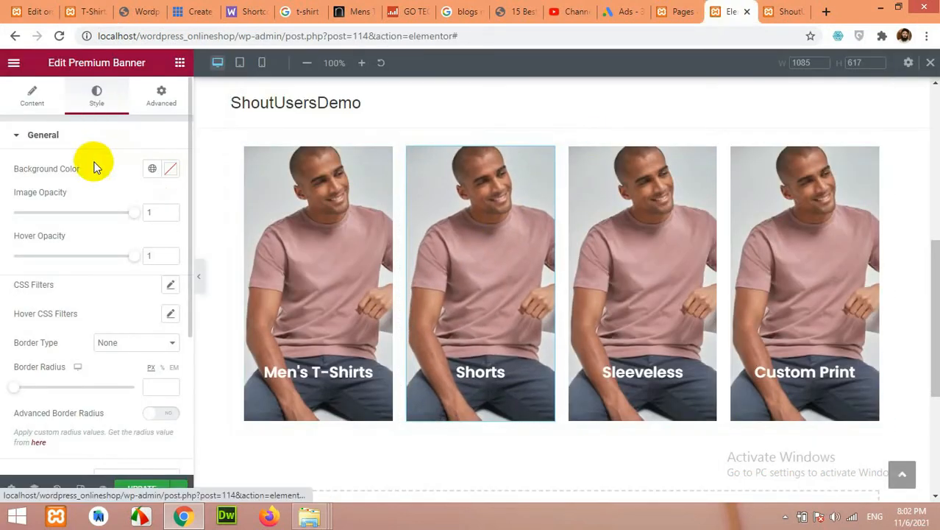
Step: Replace the Shorts banner's image with the photo of the man in a maroon short-sleeved T-shirt from the media library
{"action": "left_click", "coordinate": [33, 100]}
{"action": "left_click", "coordinate": [81, 206]}
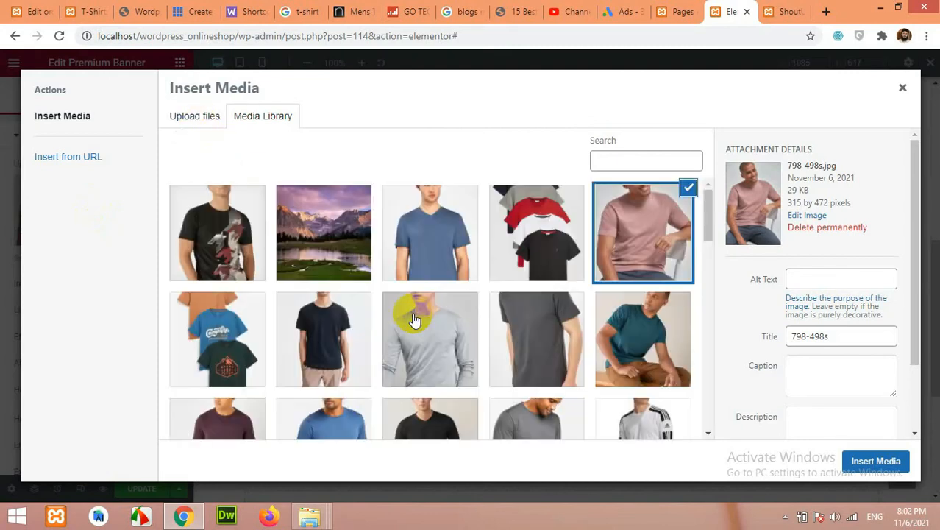
{"action": "scroll", "coordinate": [525, 301], "scroll_direction": "down", "scroll_amount": 3}
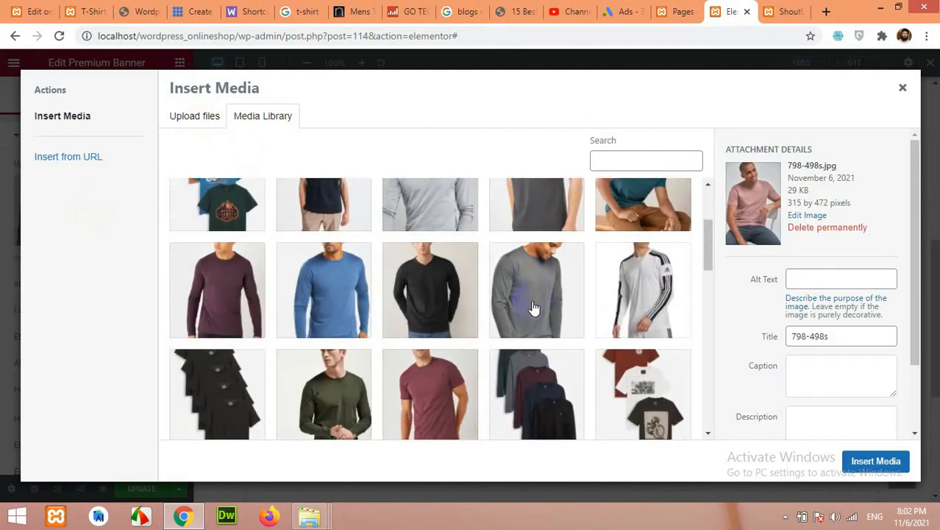
{"action": "left_click", "coordinate": [466, 314]}
{"action": "left_click", "coordinate": [847, 459]}
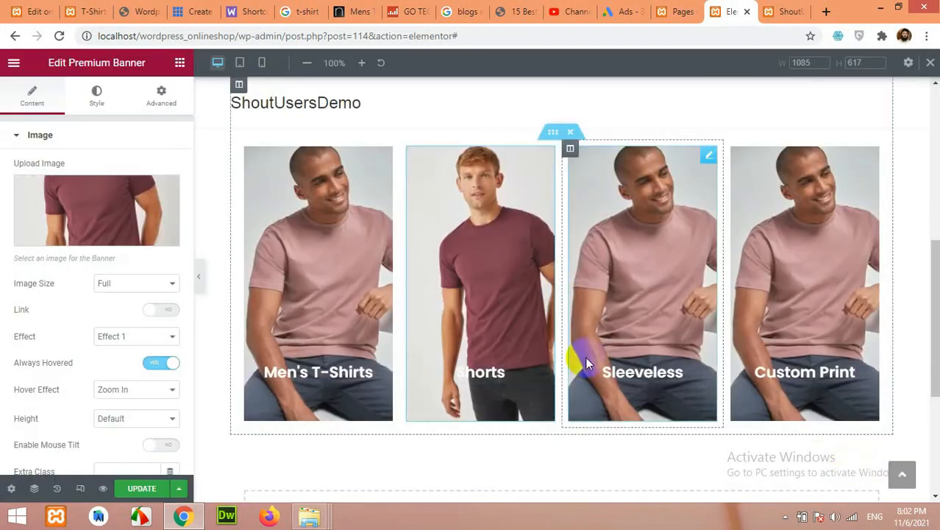
Step: Following the third category on the reference T-Shirts site, replace the Sleeveless banner's image with the teal T-shirt photo 536803s.jpg
{"action": "left_click", "coordinate": [90, 11]}
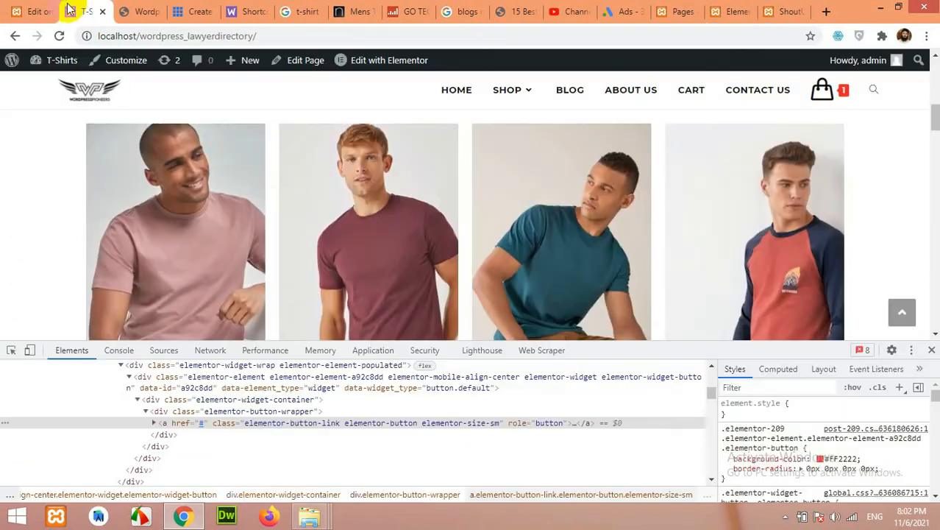
{"action": "left_click", "coordinate": [729, 11]}
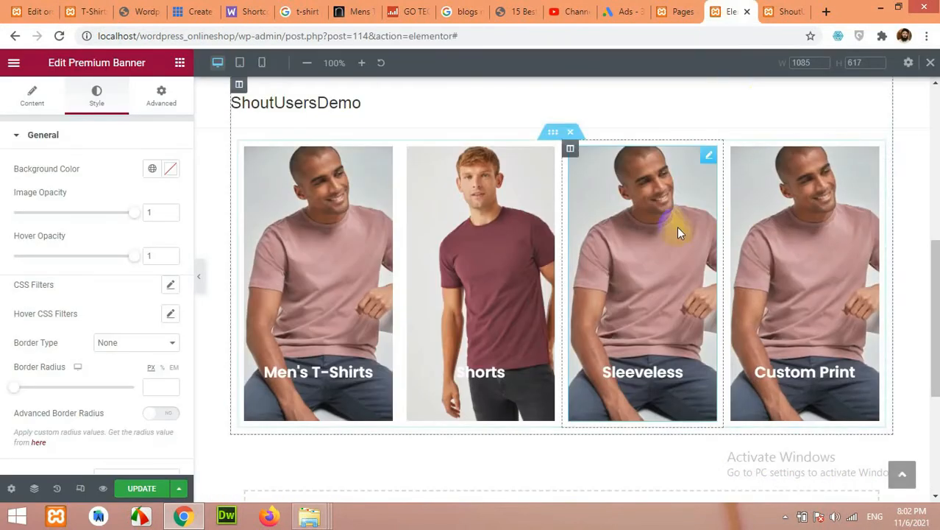
{"action": "left_click", "coordinate": [43, 100]}
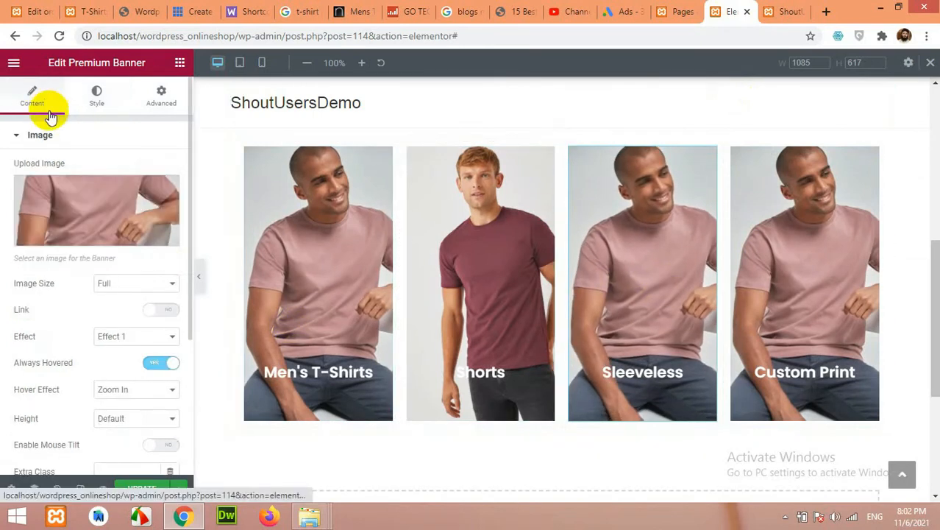
{"action": "left_click", "coordinate": [126, 208]}
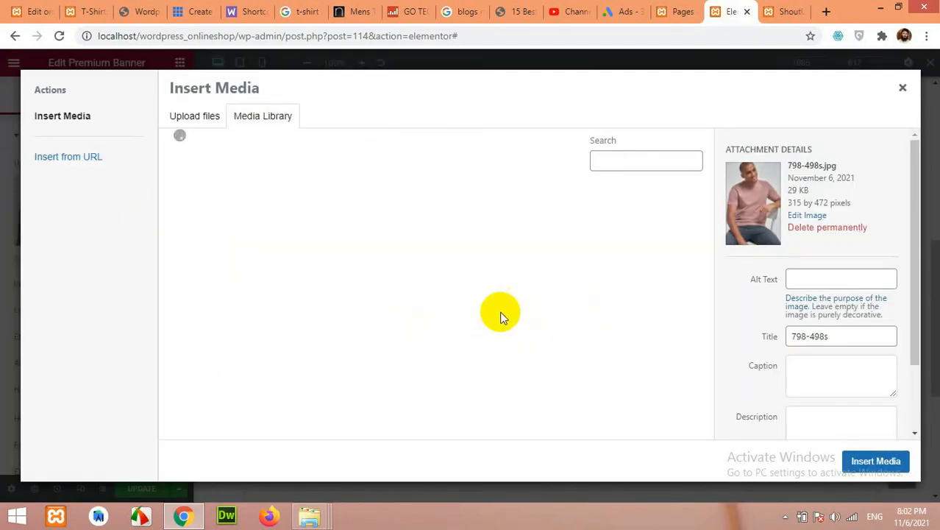
{"action": "left_click", "coordinate": [627, 324]}
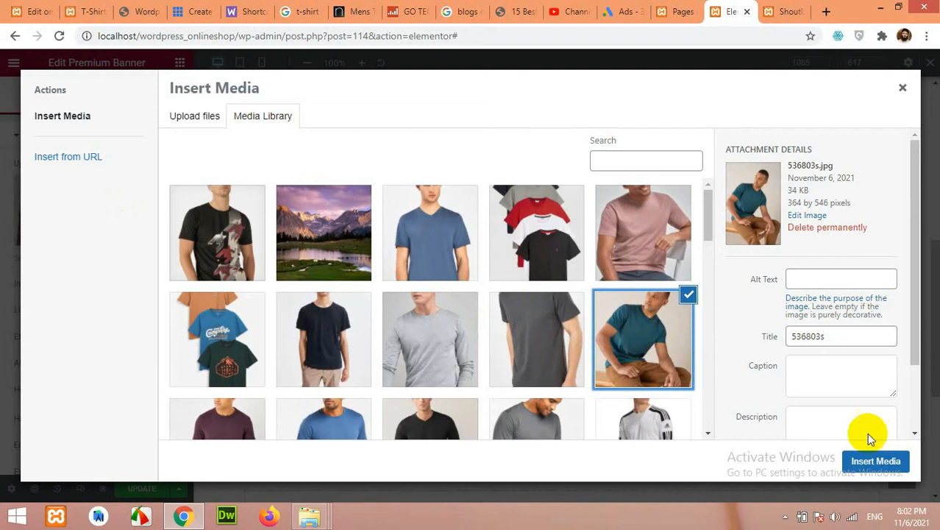
{"action": "left_click", "coordinate": [877, 460]}
Step: Following the fourth category on the reference site, replace the Custom Print banner's image with the red and navy long-sleeved shirt photo
{"action": "left_click", "coordinate": [812, 235]}
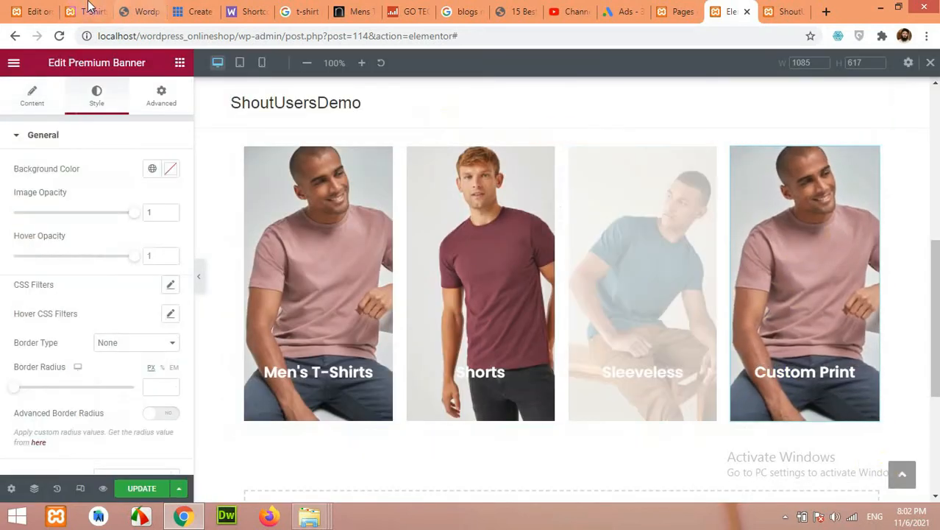
{"action": "left_click", "coordinate": [87, 11]}
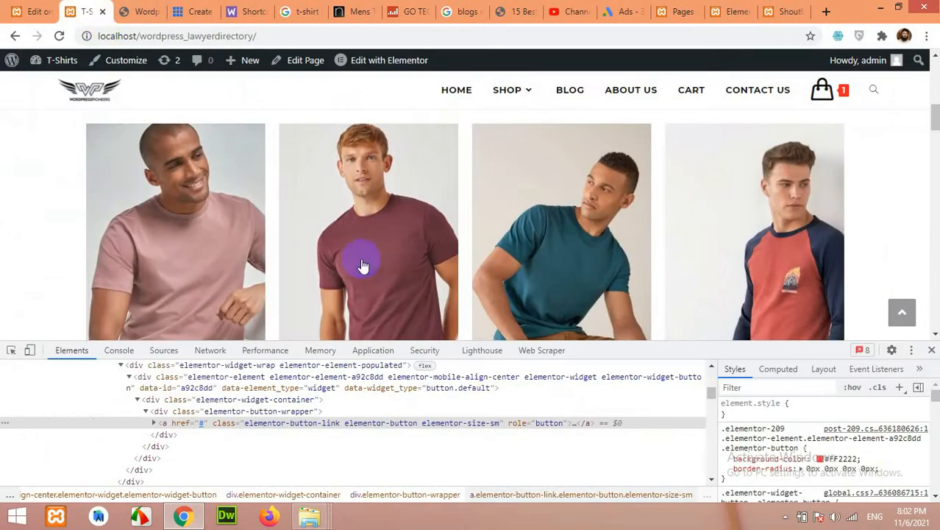
{"action": "left_click", "coordinate": [743, 9]}
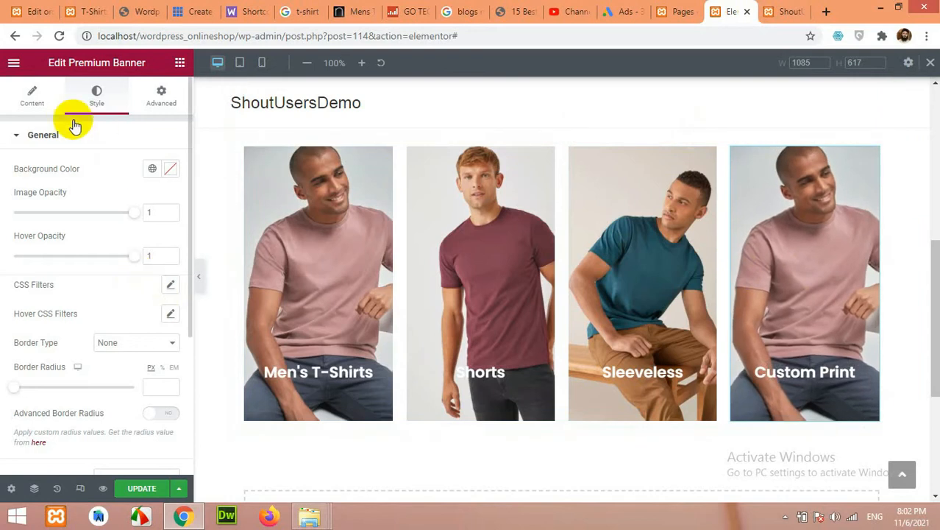
{"action": "left_click", "coordinate": [37, 97]}
{"action": "left_click", "coordinate": [105, 210]}
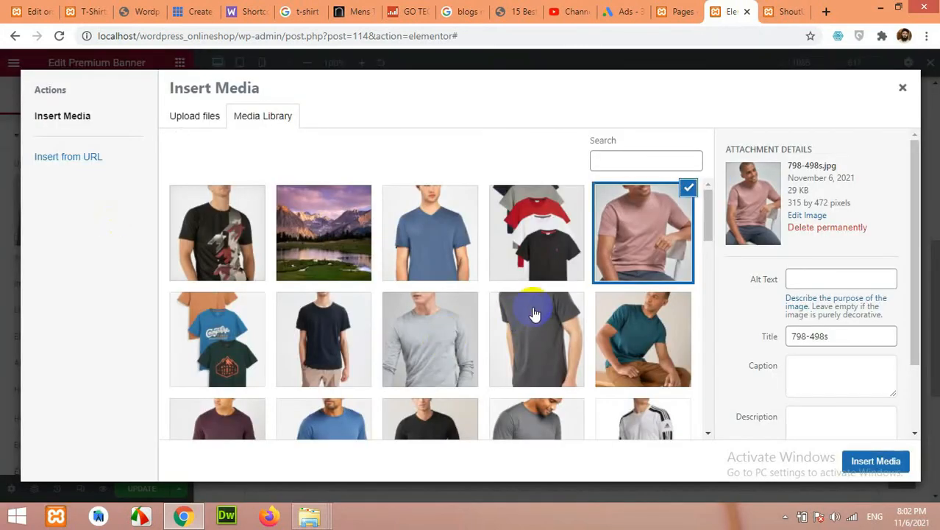
{"action": "scroll", "coordinate": [535, 314], "scroll_direction": "down", "scroll_amount": 8}
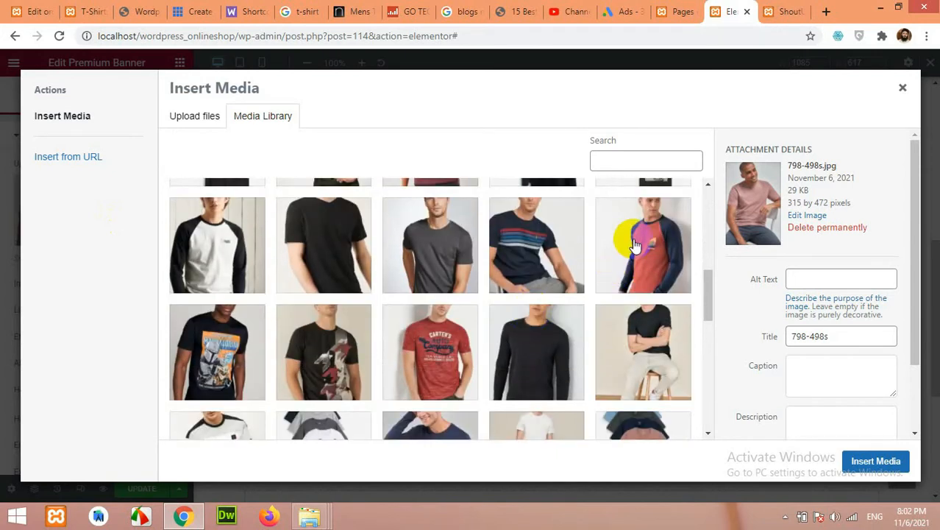
{"action": "left_click", "coordinate": [634, 244]}
{"action": "left_click", "coordinate": [875, 460]}
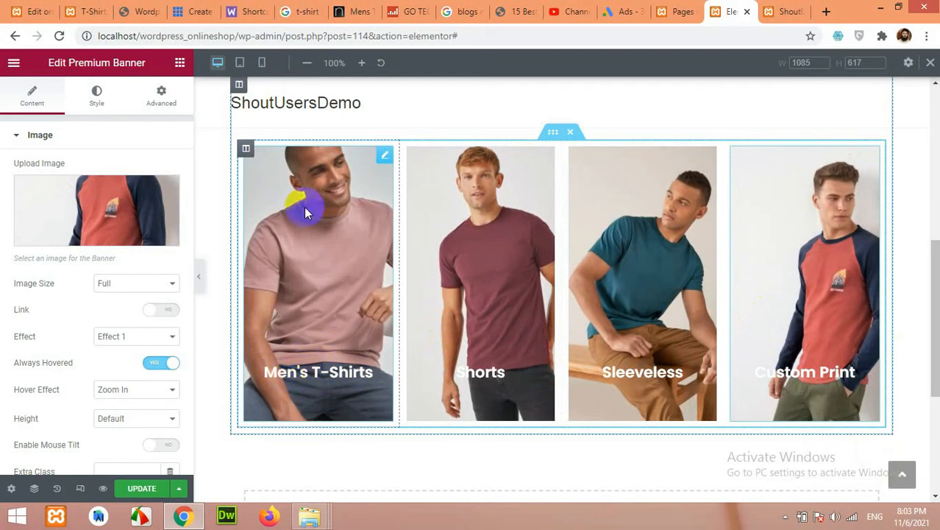
Step: Reload the live ShoutUsersDemo home page and view the four category banners
{"action": "left_click", "coordinate": [774, 12]}
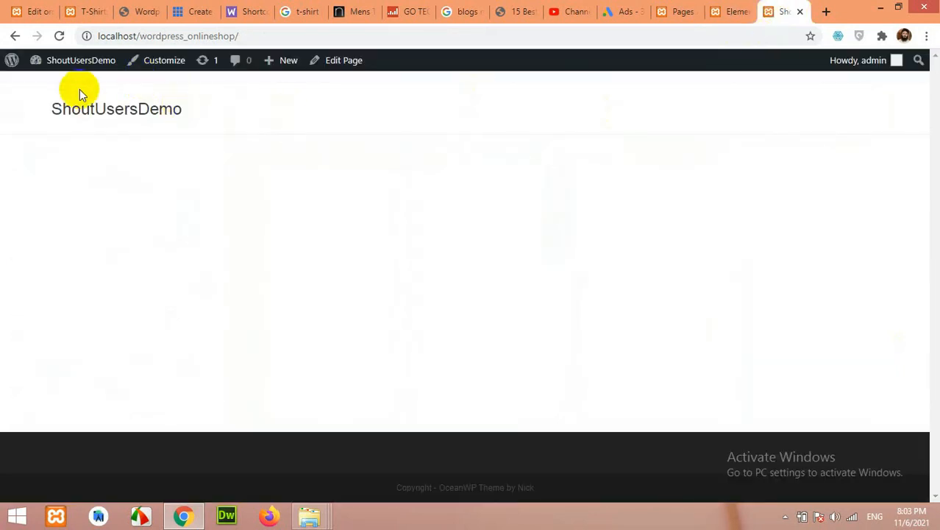
{"action": "left_click", "coordinate": [58, 37]}
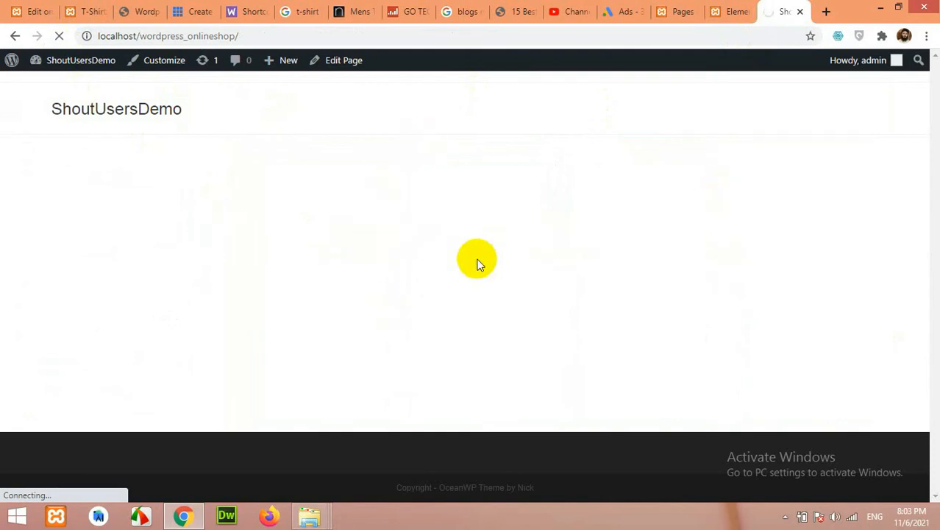
{"action": "scroll", "coordinate": [241, 329], "scroll_direction": "down", "scroll_amount": 6}
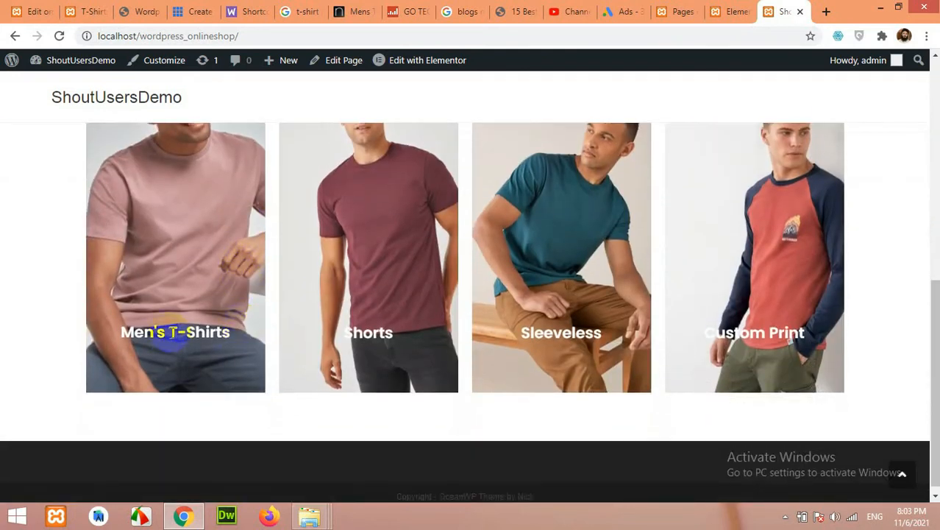
Step: Inspect the Men's T-Shirts banner title and copy the CSS selector of its .premium_banner_title style rule
{"action": "right_click", "coordinate": [174, 333]}
{"action": "key", "text": "Escape"}
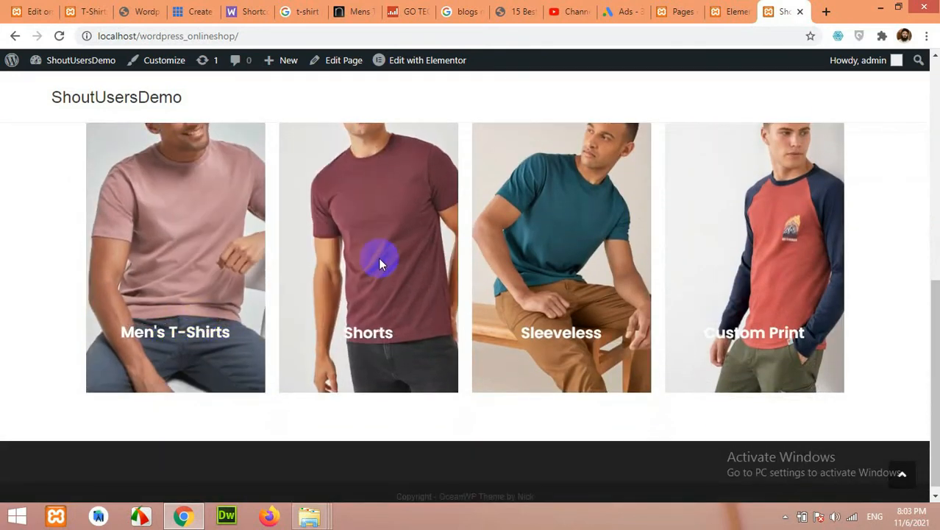
{"action": "scroll", "coordinate": [353, 212], "scroll_direction": "down", "scroll_amount": 1}
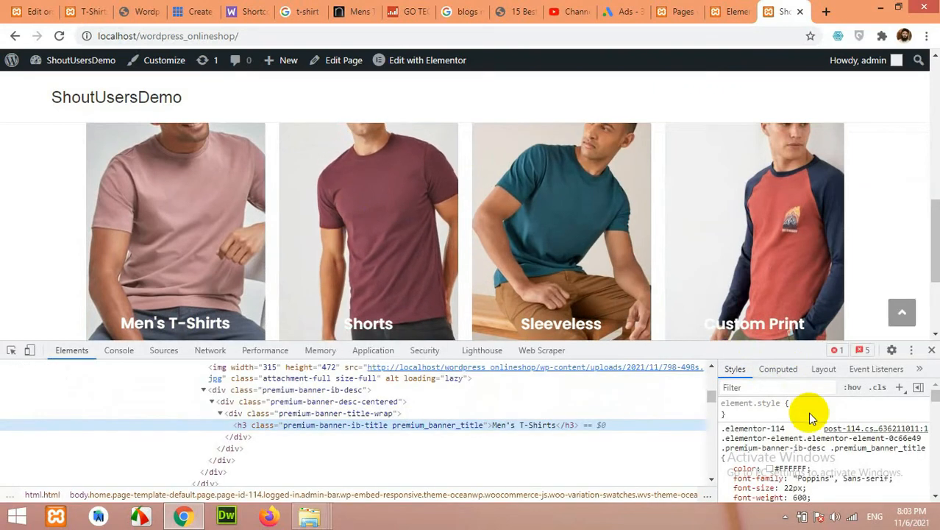
{"action": "scroll", "coordinate": [802, 419], "scroll_direction": "down", "scroll_amount": 2}
{"action": "scroll", "coordinate": [809, 437], "scroll_direction": "down", "scroll_amount": 3}
{"action": "scroll", "coordinate": [809, 434], "scroll_direction": "up", "scroll_amount": 3}
{"action": "scroll", "coordinate": [775, 435], "scroll_direction": "up", "scroll_amount": 1}
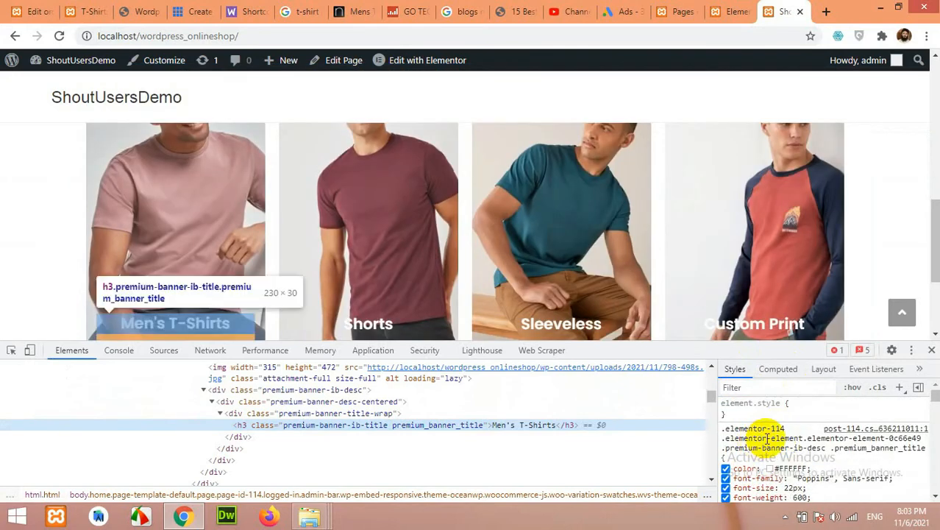
{"action": "left_click", "coordinate": [772, 423]}
{"action": "right_click", "coordinate": [770, 423]}
{"action": "left_click", "coordinate": [679, 312]}
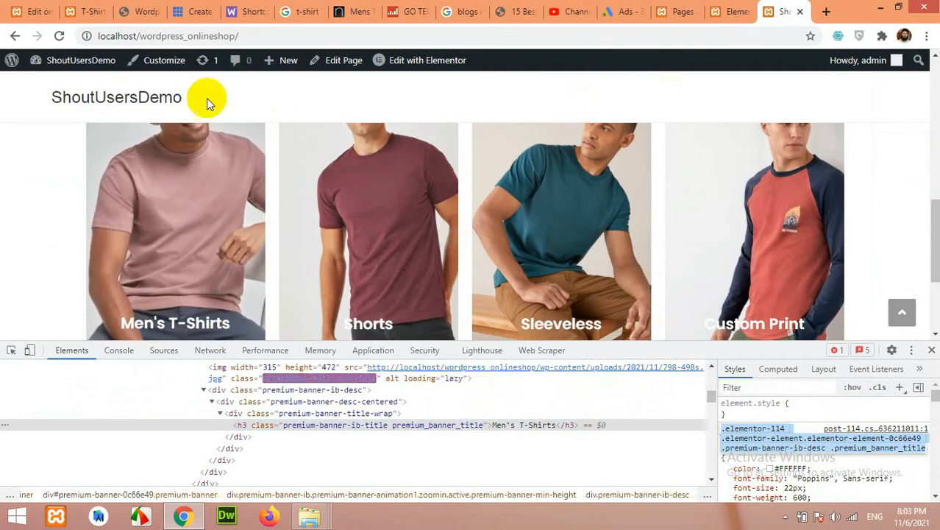
Step: Open the Custom CSS/JS section in the site's theme customizer
{"action": "left_click", "coordinate": [158, 62]}
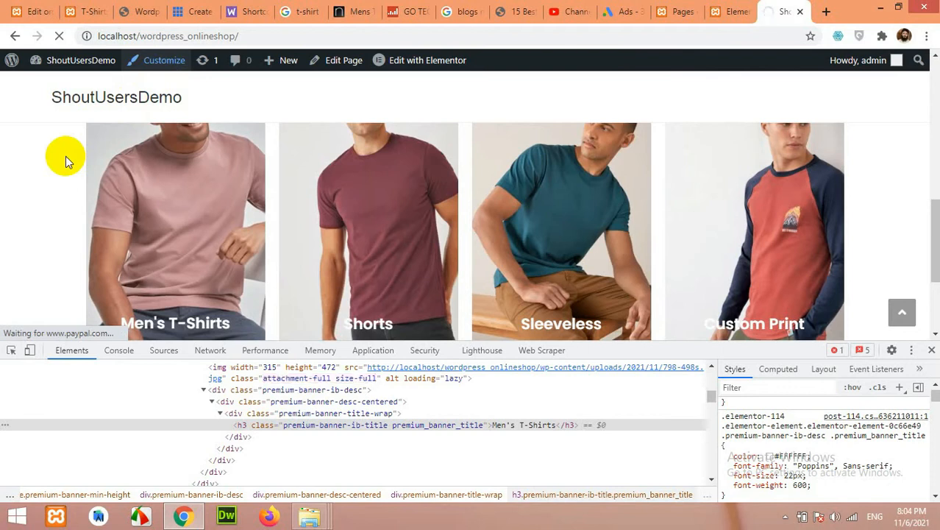
{"action": "scroll", "coordinate": [420, 216], "scroll_direction": "down", "scroll_amount": 5}
{"action": "scroll", "coordinate": [424, 231], "scroll_direction": "down", "scroll_amount": 1}
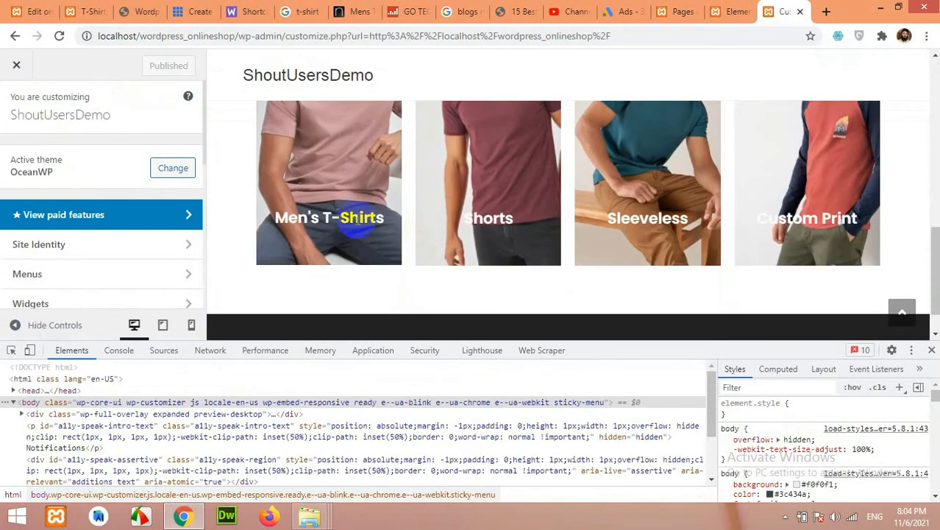
{"action": "scroll", "coordinate": [63, 239], "scroll_direction": "down", "scroll_amount": 5}
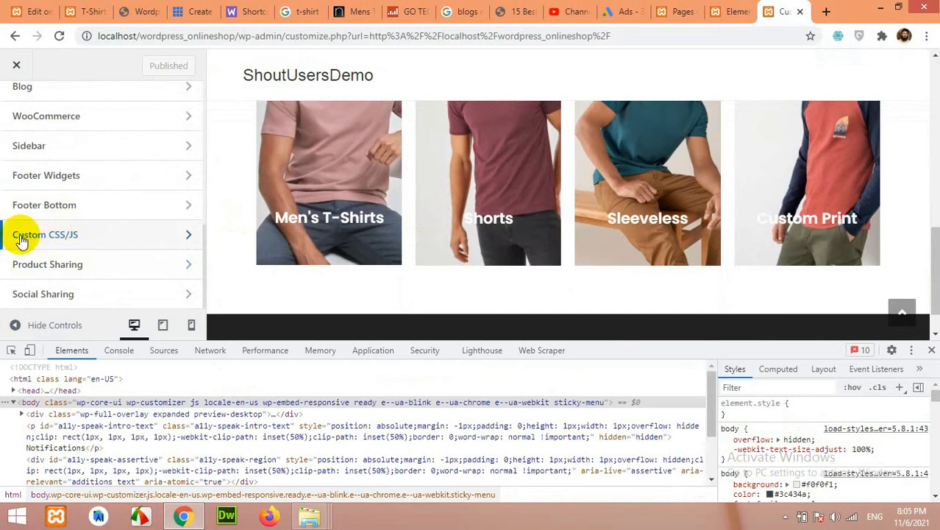
{"action": "left_click", "coordinate": [51, 238]}
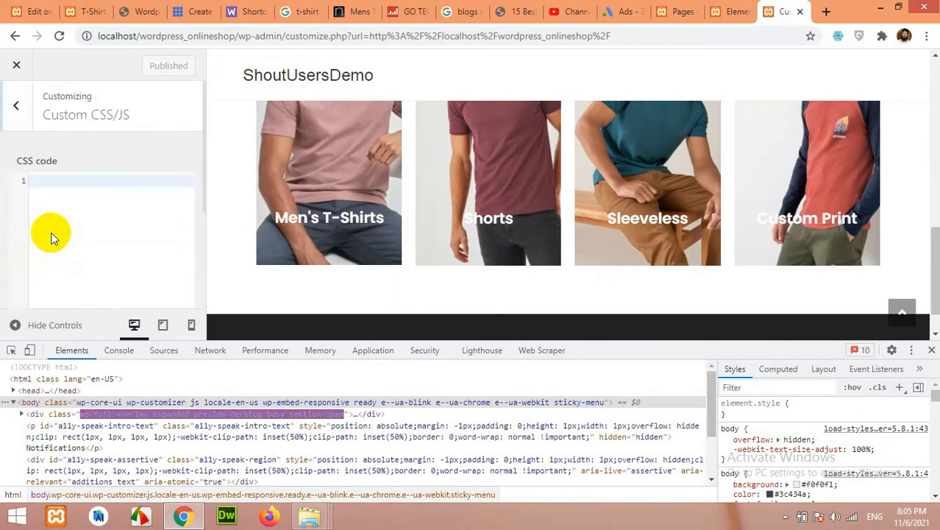
Step: Paste the copied .premium_banner_title selector into the CSS code and open a rule block after it
{"action": "left_click", "coordinate": [87, 182]}
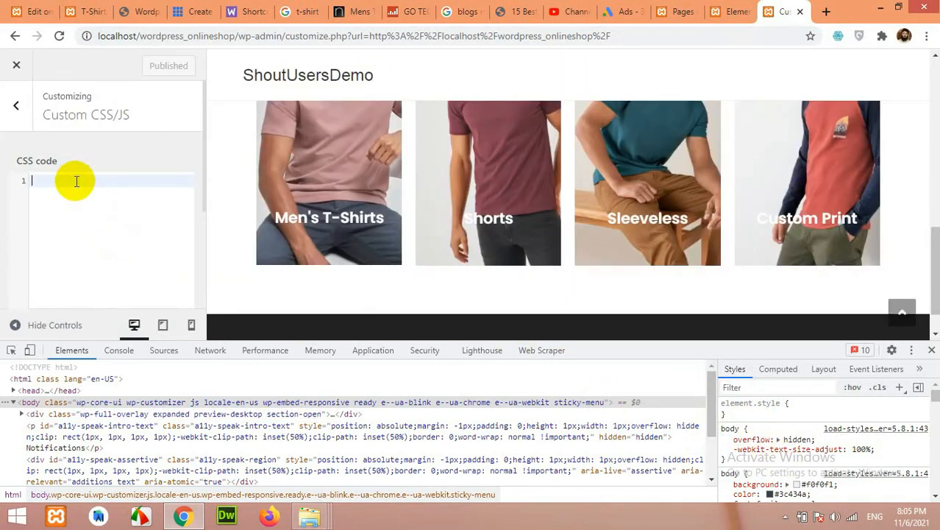
{"action": "right_click", "coordinate": [73, 181]}
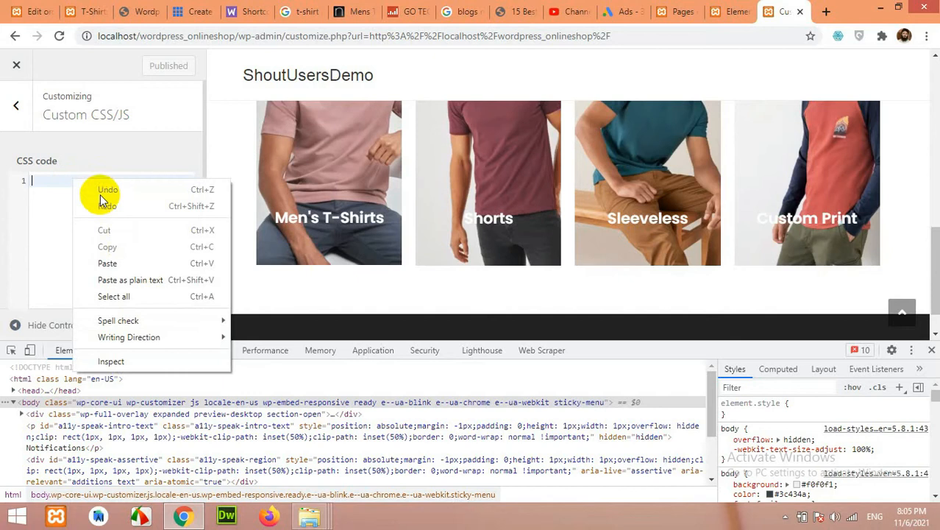
{"action": "left_click", "coordinate": [110, 263]}
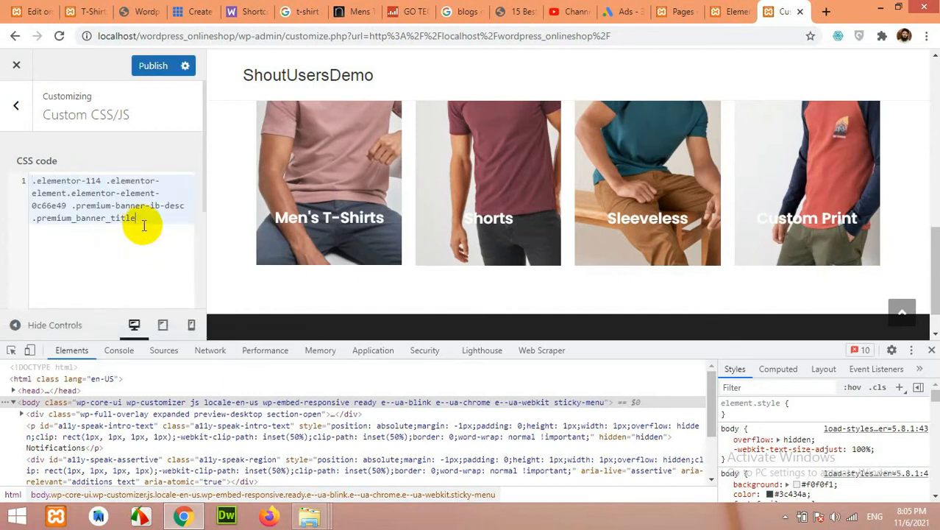
{"action": "type", "text": "{"}
{"action": "key", "text": "Return"}
{"action": "key", "text": "Return"}
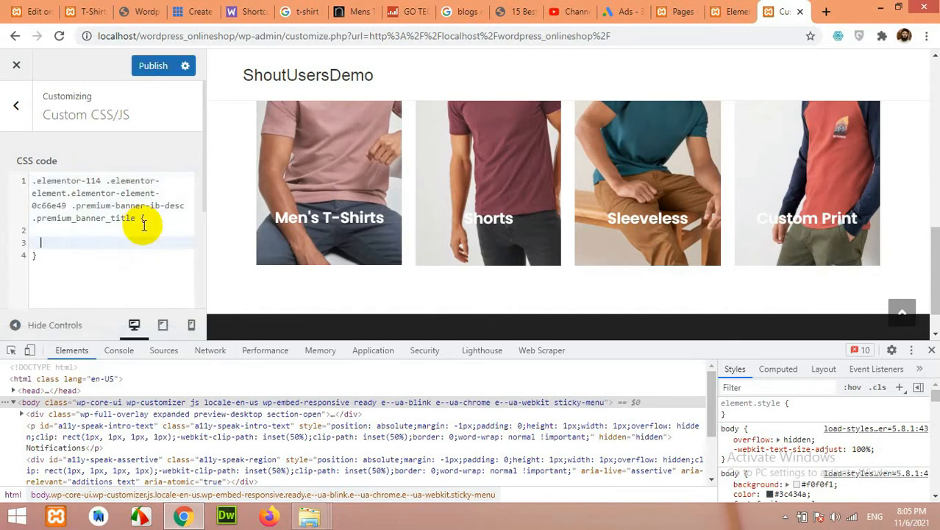
Step: Add background-color:#ff2222; to the rule and remove .elementor-element-0c66e49 from its selector to cover all four banner titles
{"action": "key", "text": "Return"}
{"action": "key", "text": "Up"}
{"action": "type", "text": "back"}
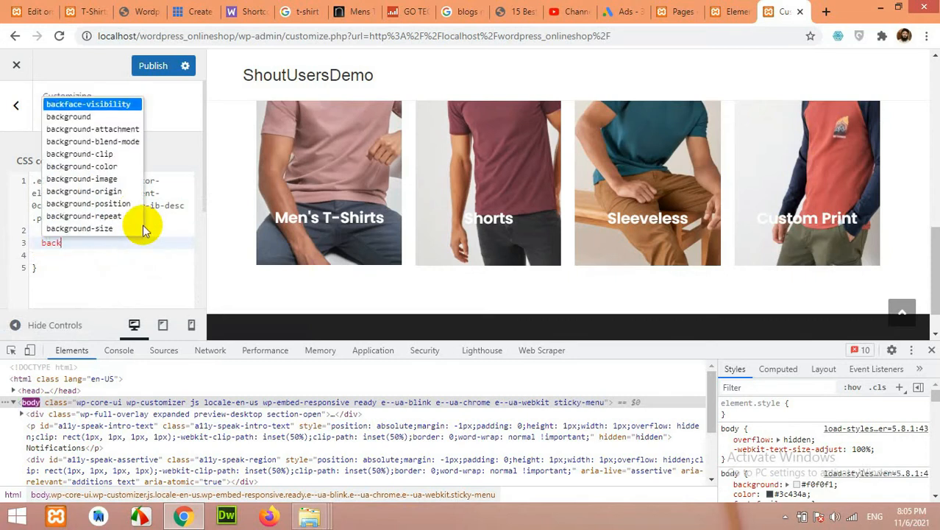
{"action": "type", "text": "ground-color:"}
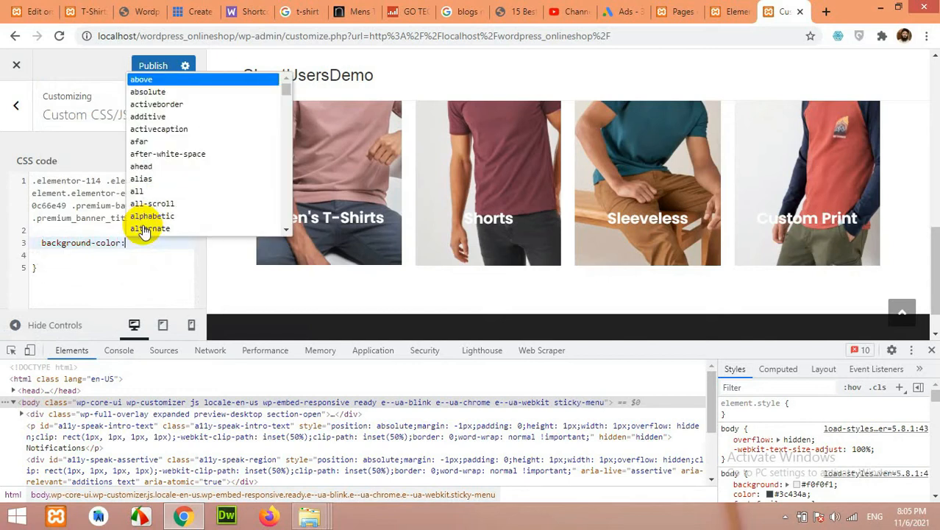
{"action": "type", "text": "#ff2222"}
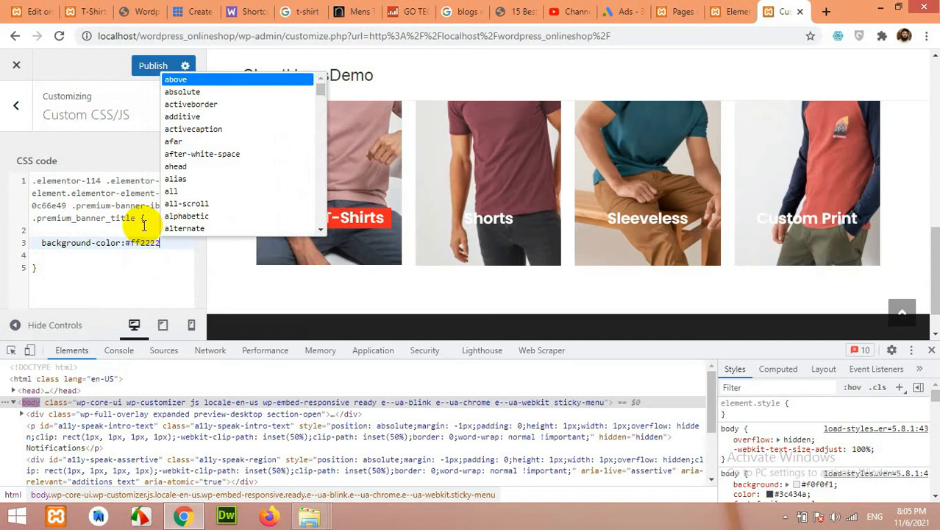
{"action": "type", "text": ";"}
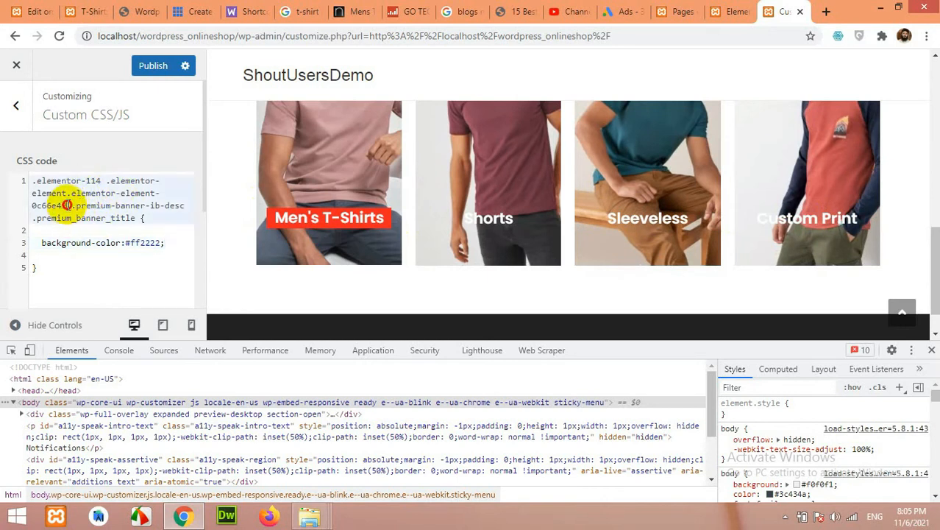
{"action": "left_click_drag", "start_coordinate": [67, 204], "coordinate": [68, 197]}
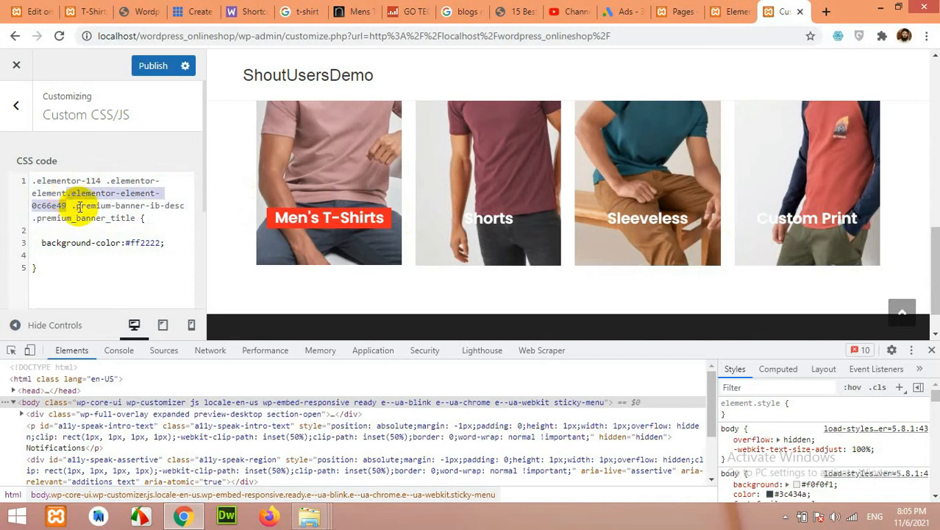
{"action": "key", "text": "BackSpace"}
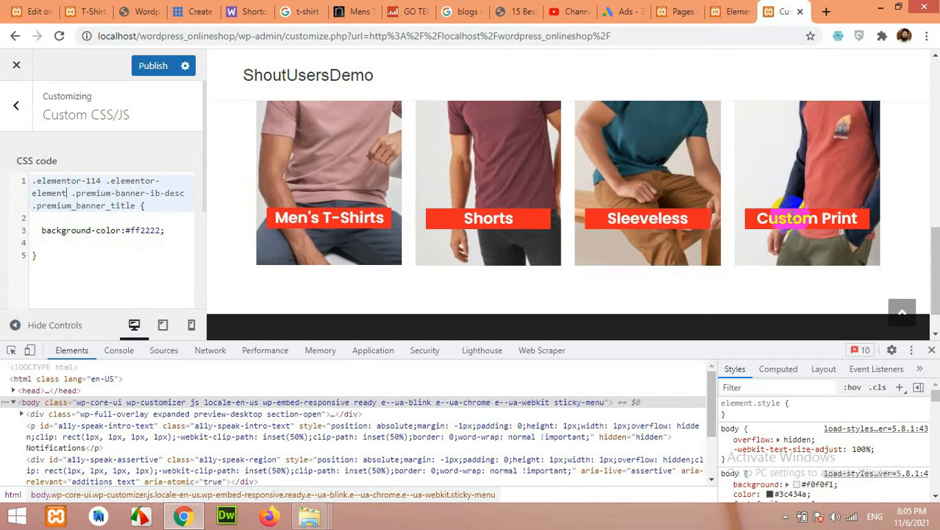
Step: Publish the custom CSS and reload the home page in the Elementor editor to load the new banner title styling
{"action": "left_click", "coordinate": [144, 77]}
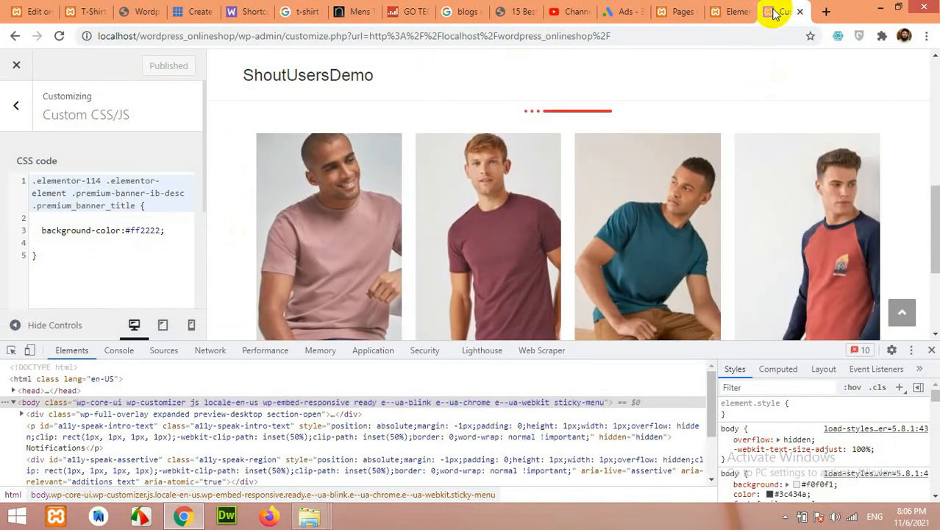
{"action": "left_click", "coordinate": [729, 13]}
{"action": "scroll", "coordinate": [514, 246], "scroll_direction": "down", "scroll_amount": 6}
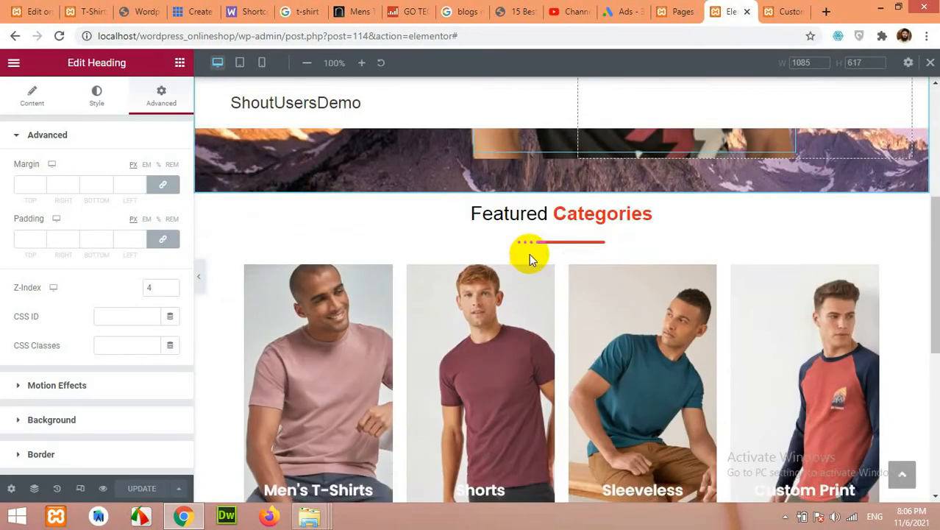
{"action": "left_click", "coordinate": [60, 37]}
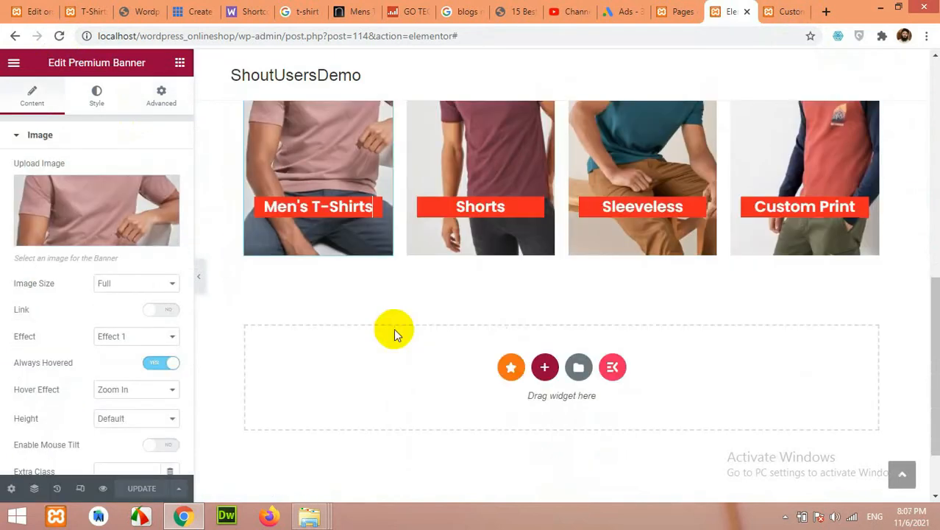
Step: Set the Featured Categories section's top and bottom margins to 30 px
{"action": "scroll", "coordinate": [396, 335], "scroll_direction": "up", "scroll_amount": 3}
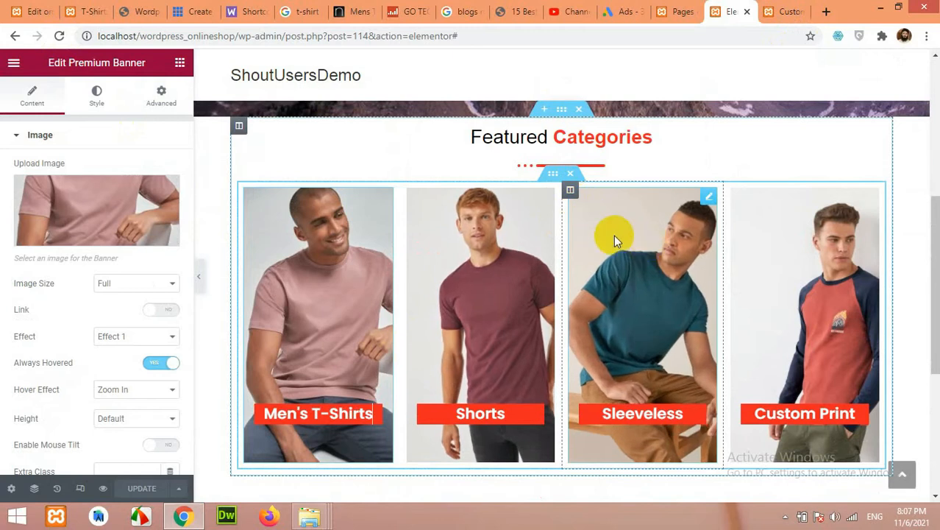
{"action": "scroll", "coordinate": [525, 280], "scroll_direction": "up", "scroll_amount": 3}
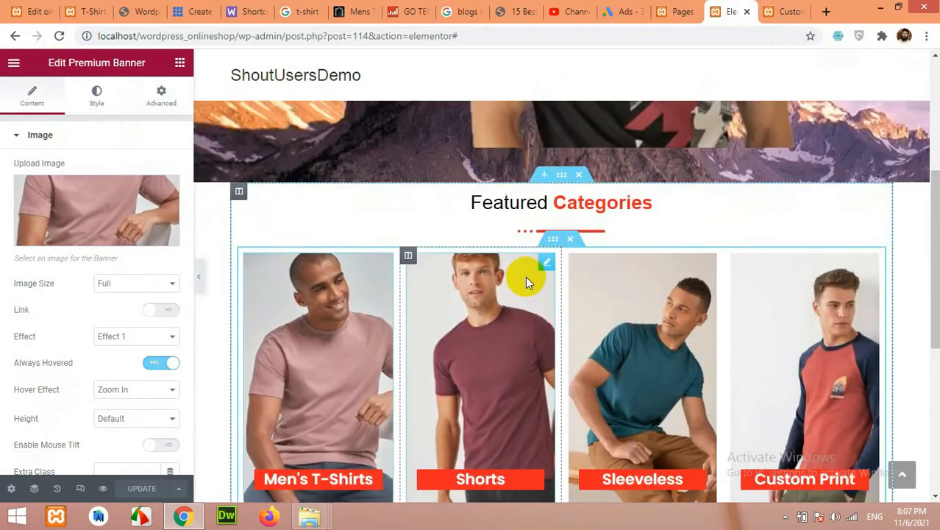
{"action": "scroll", "coordinate": [525, 290], "scroll_direction": "up", "scroll_amount": 1}
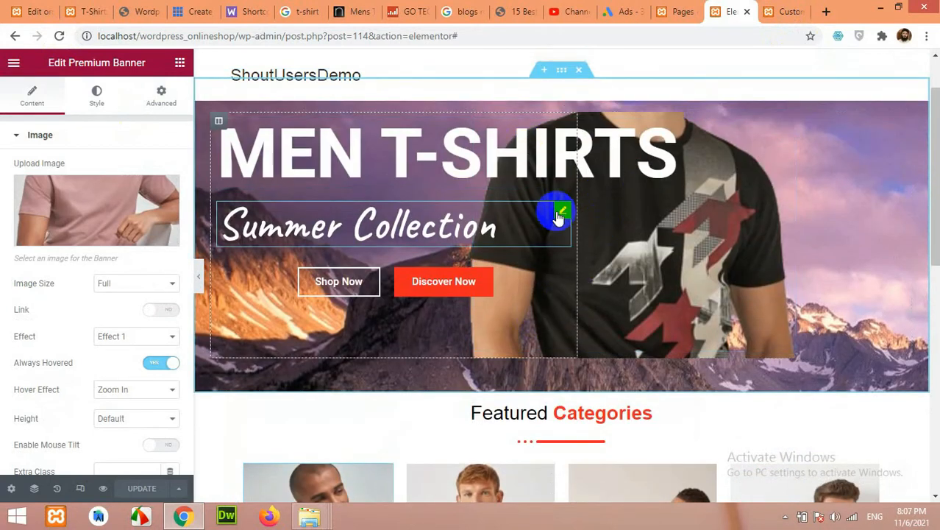
{"action": "scroll", "coordinate": [557, 228], "scroll_direction": "down", "scroll_amount": 3}
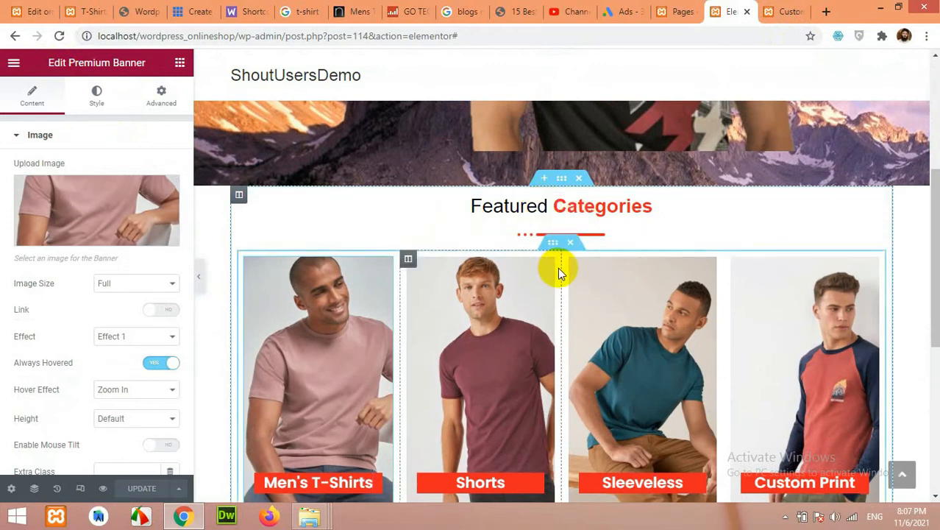
{"action": "left_click", "coordinate": [561, 181]}
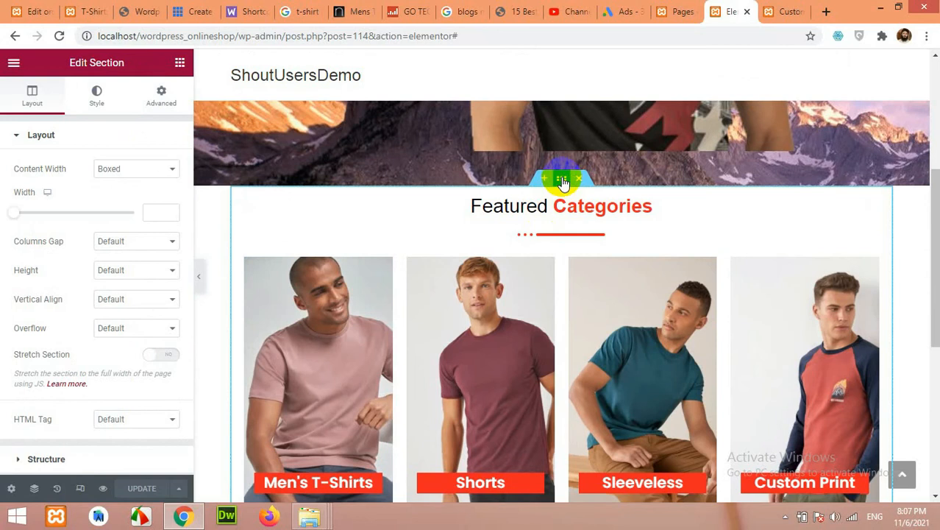
{"action": "scroll", "coordinate": [565, 316], "scroll_direction": "down", "scroll_amount": 4}
{"action": "scroll", "coordinate": [564, 314], "scroll_direction": "up", "scroll_amount": 4}
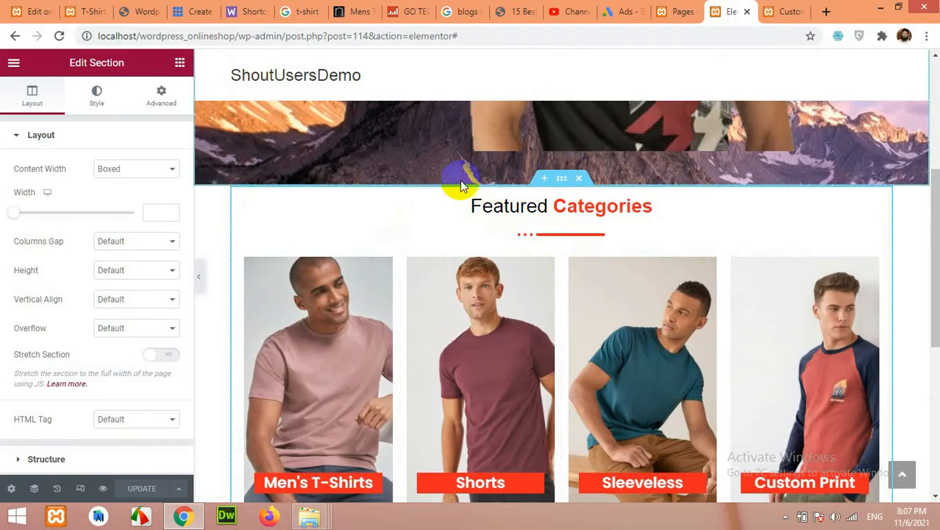
{"action": "left_click", "coordinate": [160, 96]}
{"action": "left_click", "coordinate": [38, 183]}
{"action": "type", "text": "19"}
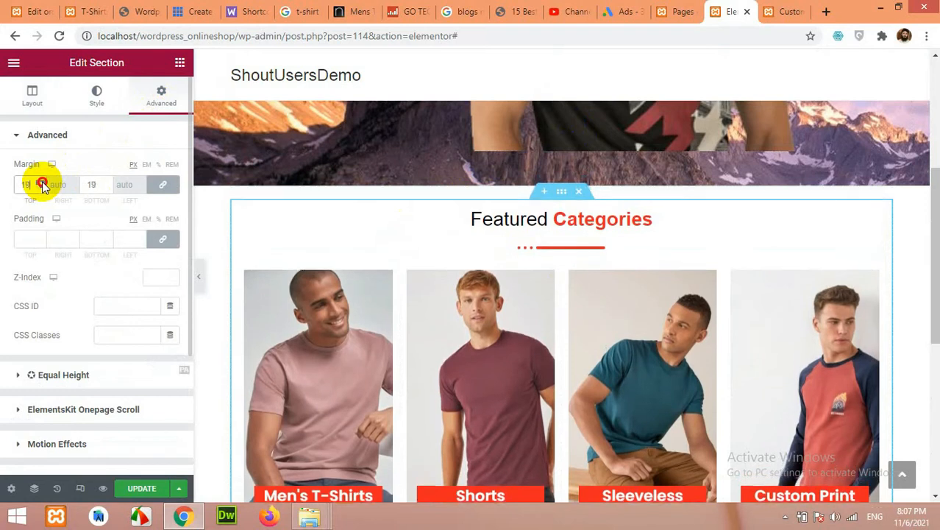
{"action": "scroll", "coordinate": [42, 186], "scroll_direction": "up", "scroll_amount": 9}
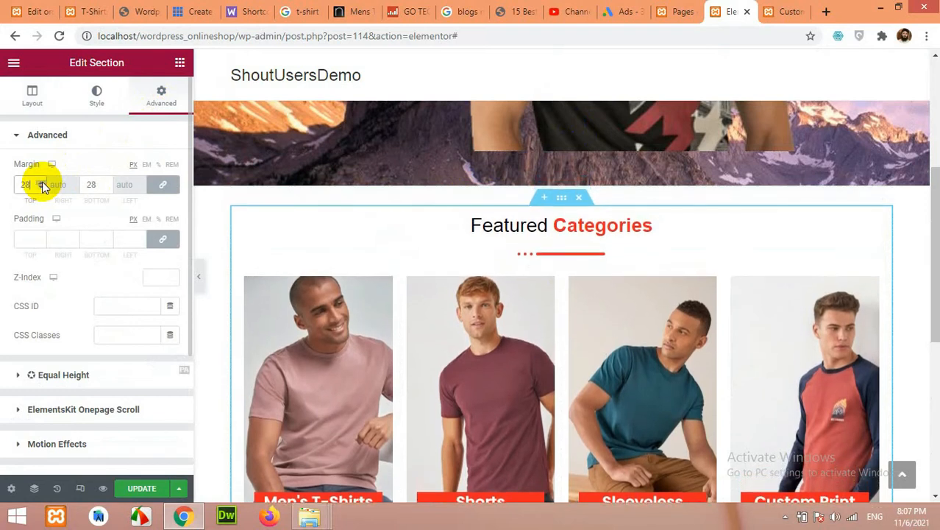
{"action": "scroll", "coordinate": [42, 186], "scroll_direction": "up", "scroll_amount": 2}
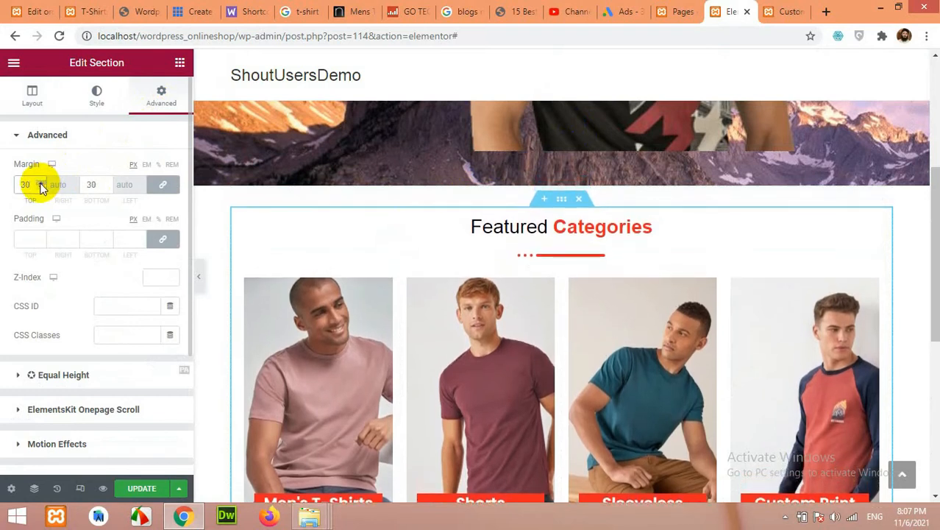
{"action": "scroll", "coordinate": [505, 241], "scroll_direction": "down", "scroll_amount": 3}
{"action": "scroll", "coordinate": [444, 298], "scroll_direction": "up", "scroll_amount": 2}
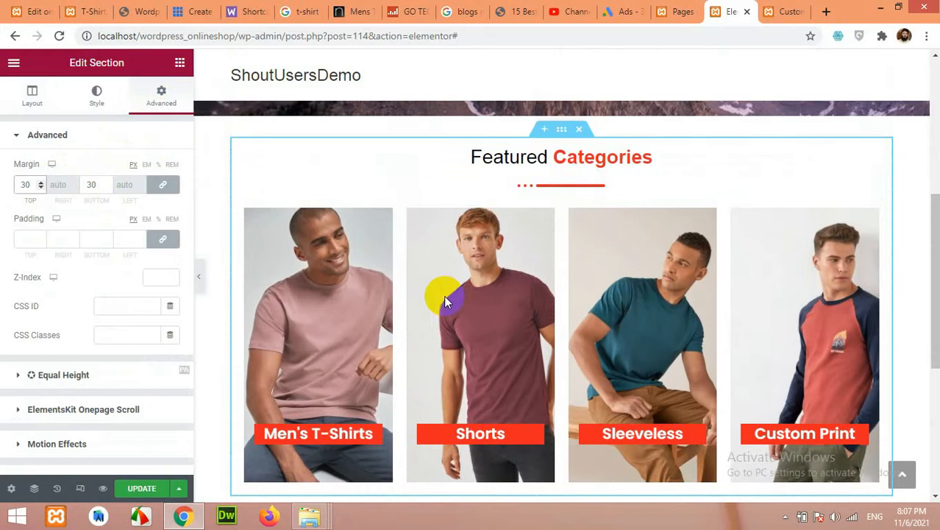
{"action": "scroll", "coordinate": [444, 295], "scroll_direction": "up", "scroll_amount": 2}
{"action": "scroll", "coordinate": [430, 273], "scroll_direction": "down", "scroll_amount": 2}
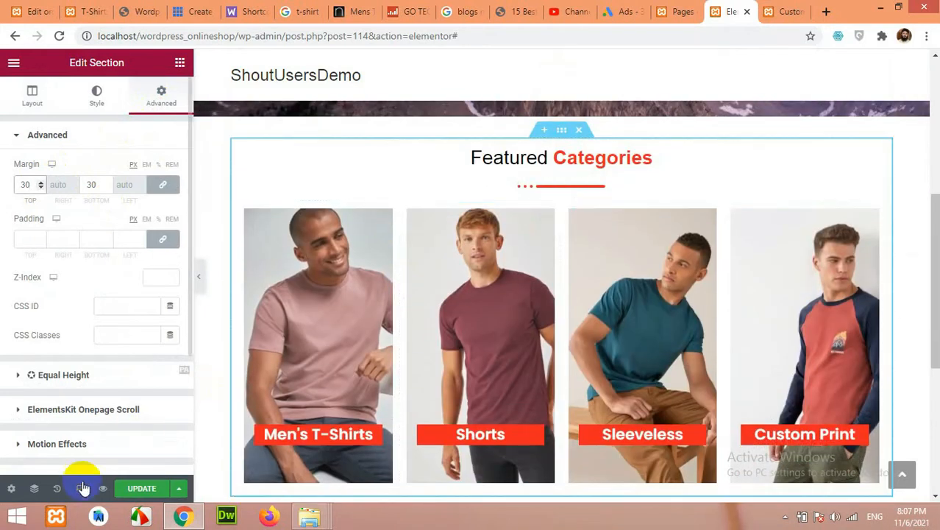
Step: Turn on responsive mode and examine the Featured Categories banners at tablet, mobile and desktop sizes
{"action": "left_click", "coordinate": [80, 490]}
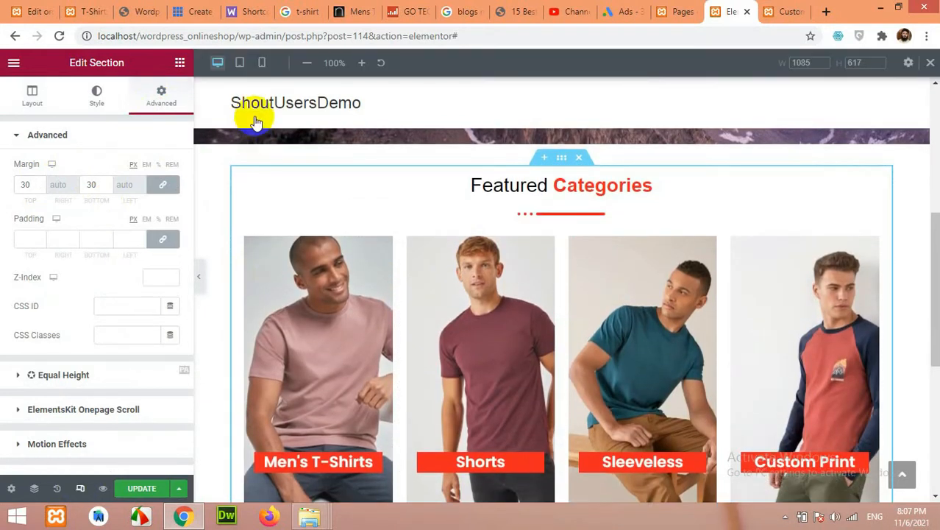
{"action": "left_click", "coordinate": [240, 64]}
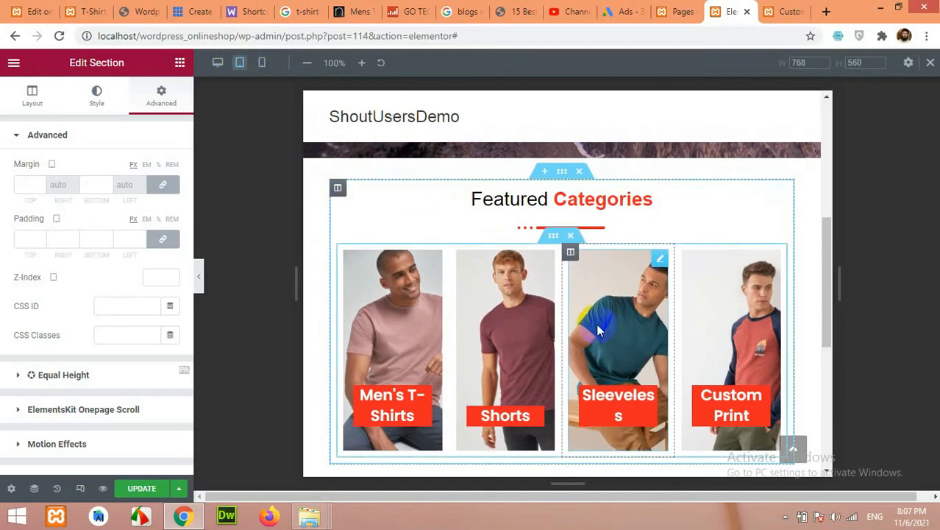
{"action": "left_click", "coordinate": [260, 65]}
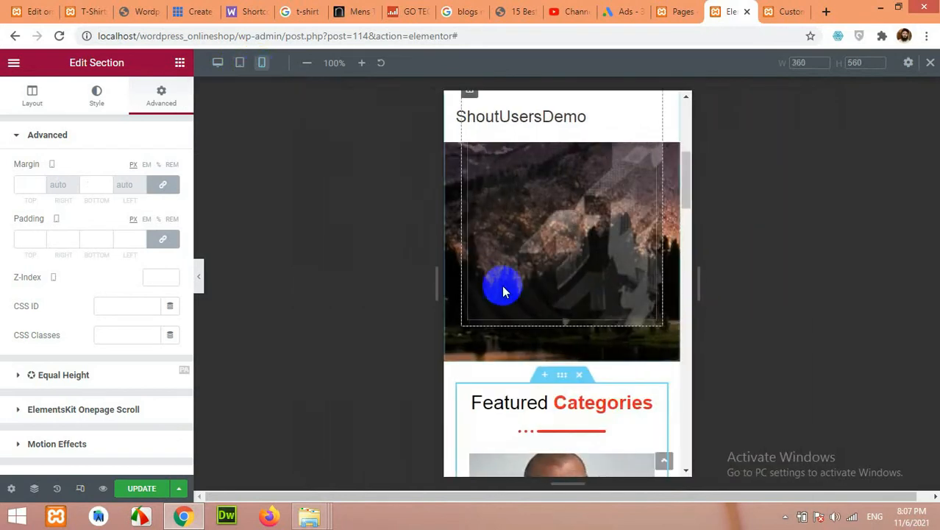
{"action": "scroll", "coordinate": [528, 260], "scroll_direction": "down", "scroll_amount": 10}
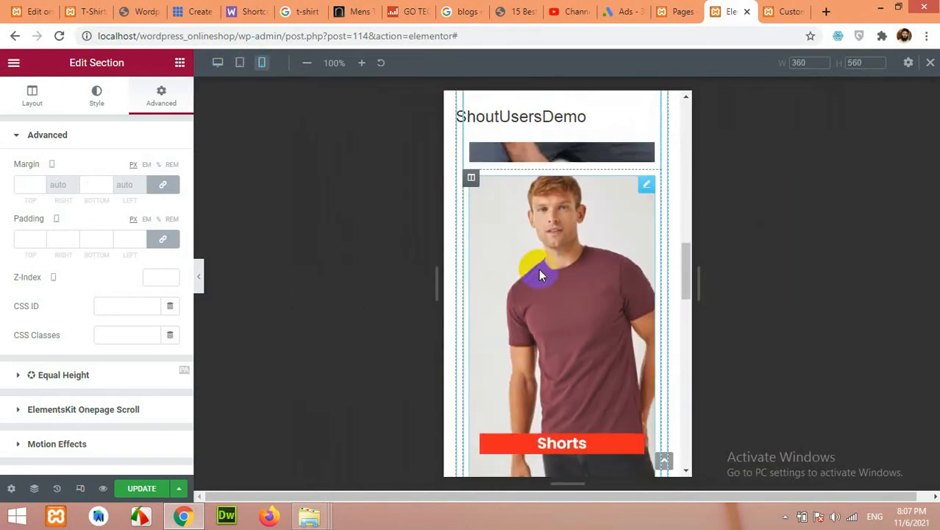
{"action": "scroll", "coordinate": [545, 278], "scroll_direction": "down", "scroll_amount": 3}
{"action": "scroll", "coordinate": [547, 278], "scroll_direction": "up", "scroll_amount": 12}
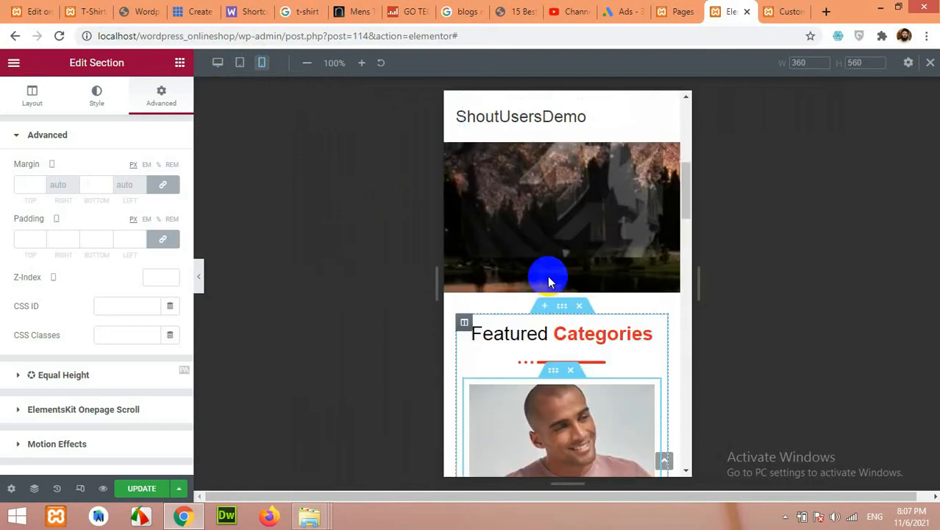
{"action": "left_click", "coordinate": [240, 62]}
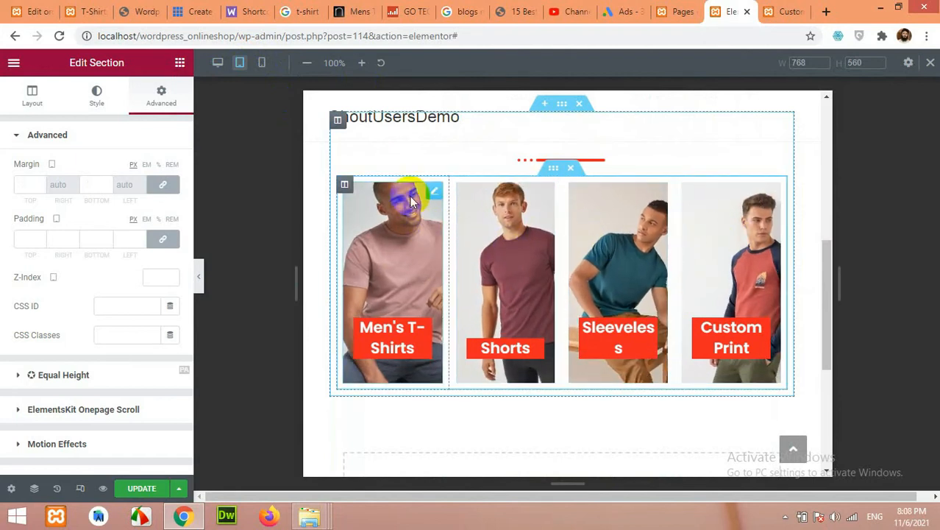
{"action": "left_click", "coordinate": [217, 62]}
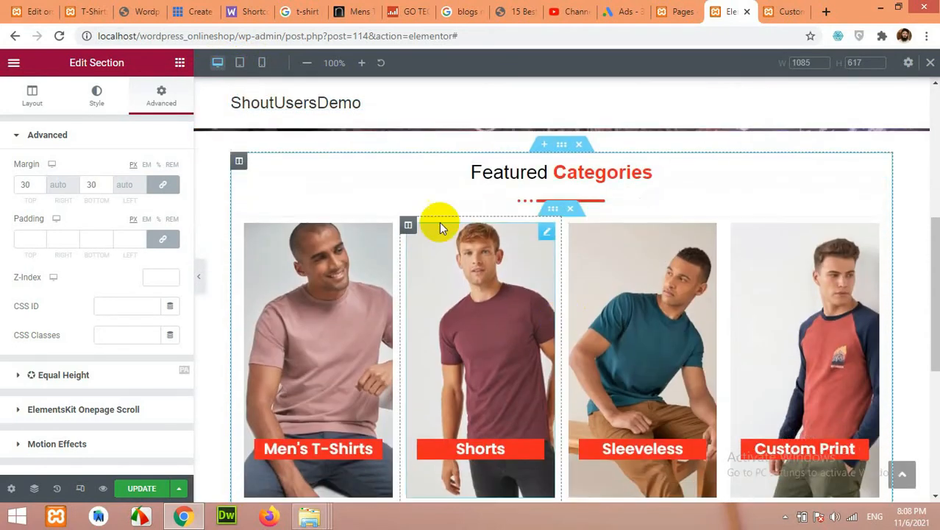
Step: For the tablet layout, set the column width of the Men's T-Shirts and Shorts banners to 50%
{"action": "left_click", "coordinate": [240, 63]}
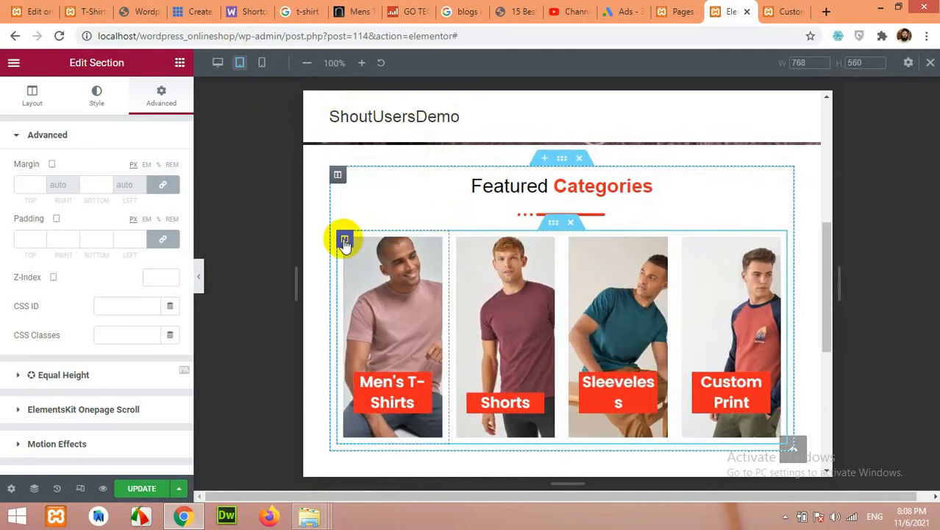
{"action": "left_click", "coordinate": [344, 242]}
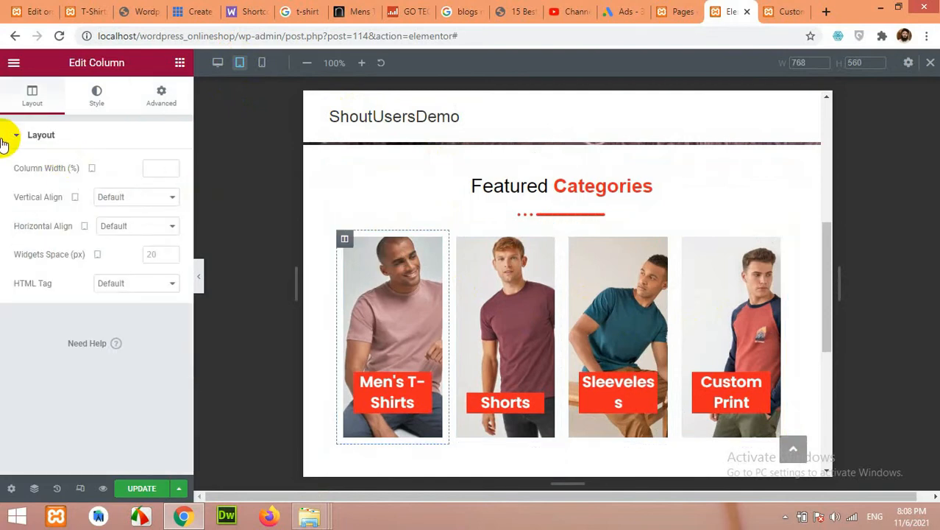
{"action": "left_click", "coordinate": [164, 169]}
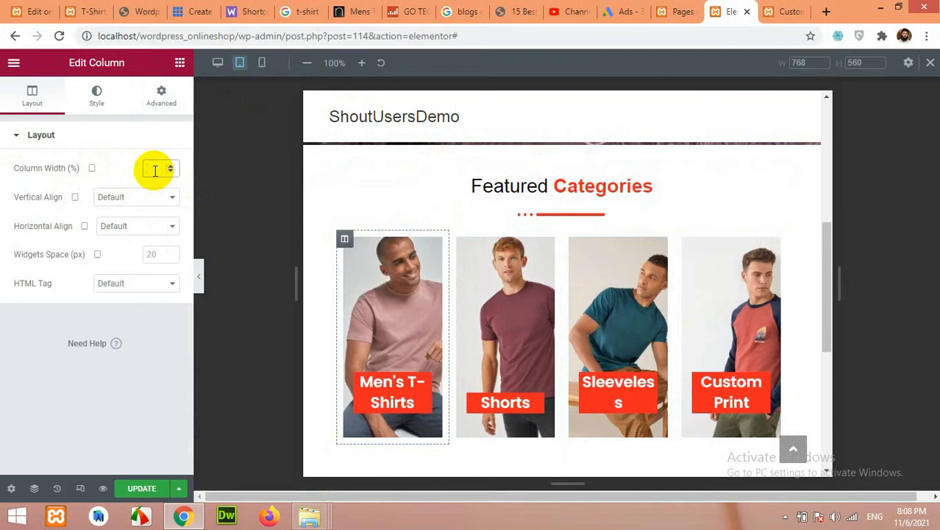
{"action": "type", "text": "50"}
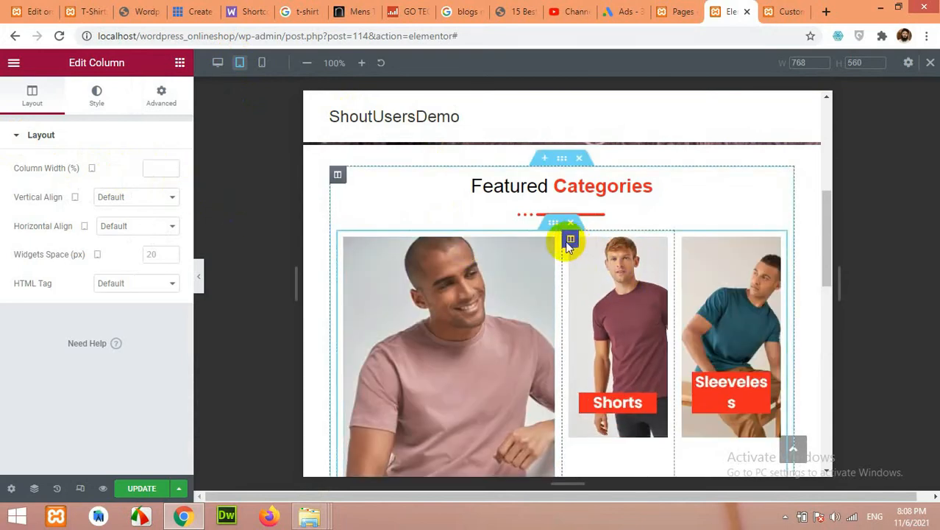
{"action": "type", "text": "50"}
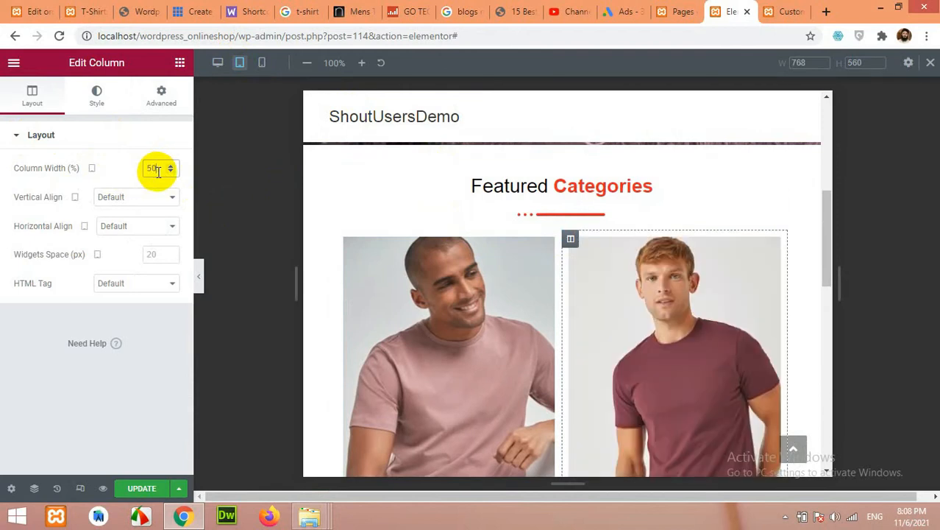
Step: Set the tablet column width of the Sleeveless and Custom Print banners to 50%
{"action": "scroll", "coordinate": [507, 254], "scroll_direction": "down", "scroll_amount": 2}
{"action": "scroll", "coordinate": [506, 258], "scroll_direction": "down", "scroll_amount": 3}
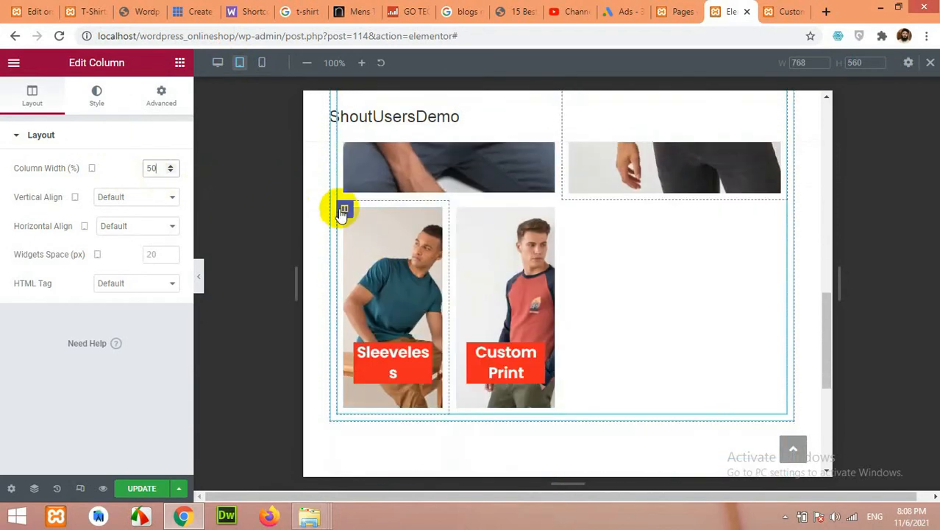
{"action": "type", "text": "50"}
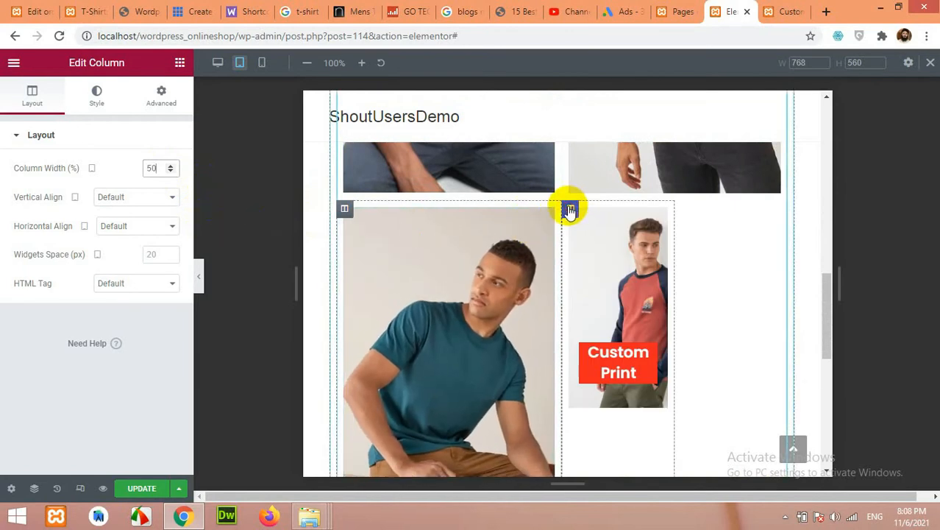
{"action": "left_click", "coordinate": [570, 211]}
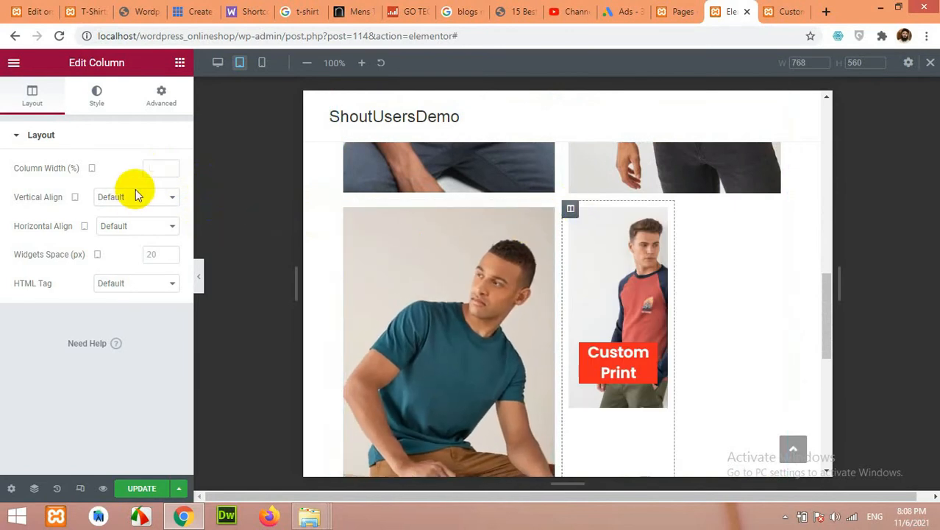
{"action": "type", "text": "50"}
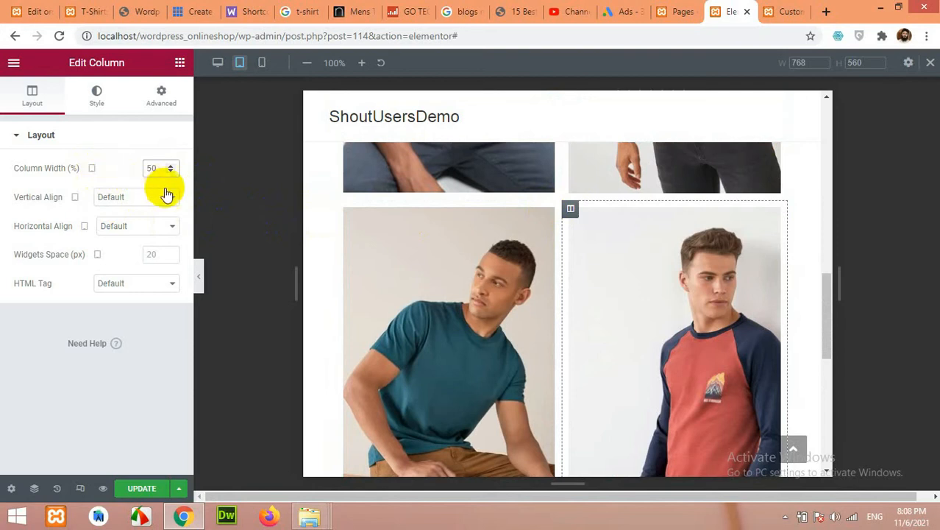
Step: Examine the rearranged category banners in the mobile, desktop and tablet previews and return to the desktop view
{"action": "left_click", "coordinate": [262, 64]}
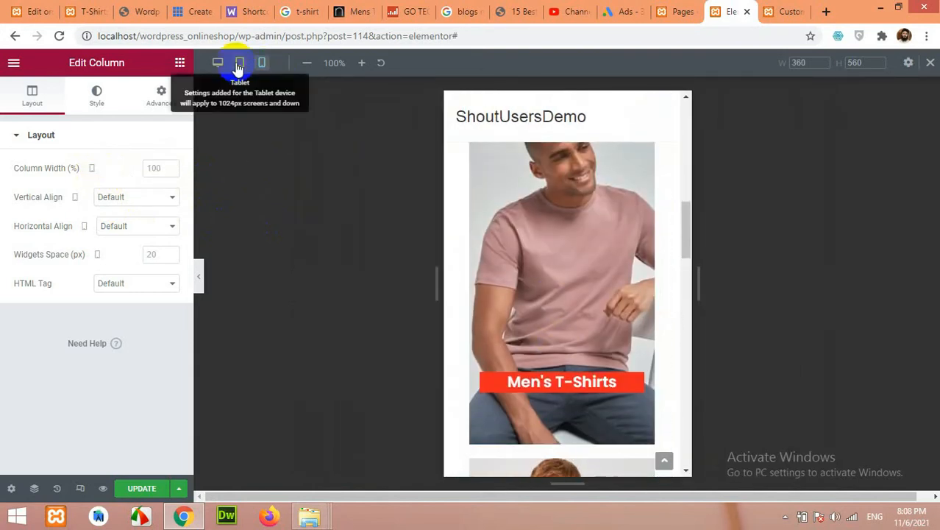
{"action": "left_click", "coordinate": [219, 64]}
{"action": "scroll", "coordinate": [373, 225], "scroll_direction": "up", "scroll_amount": 5}
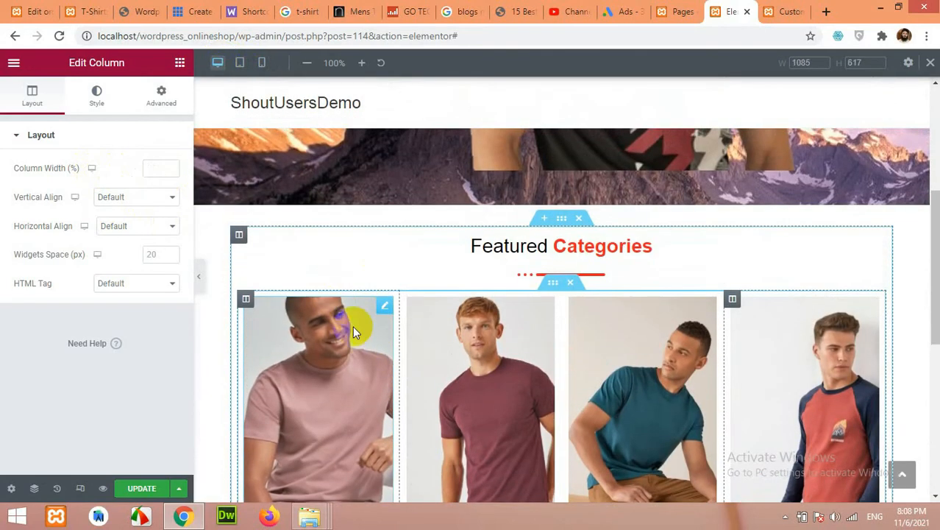
{"action": "scroll", "coordinate": [323, 220], "scroll_direction": "down", "scroll_amount": 1}
{"action": "left_click", "coordinate": [240, 63]}
{"action": "scroll", "coordinate": [373, 290], "scroll_direction": "down", "scroll_amount": 5}
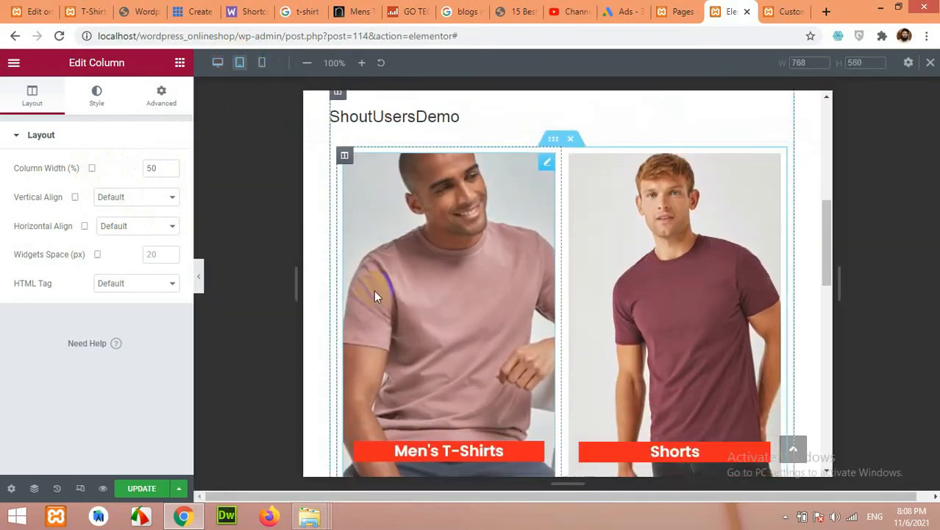
{"action": "left_click", "coordinate": [218, 62]}
{"action": "scroll", "coordinate": [441, 294], "scroll_direction": "up", "scroll_amount": 3}
{"action": "scroll", "coordinate": [384, 231], "scroll_direction": "up", "scroll_amount": 2}
{"action": "scroll", "coordinate": [489, 273], "scroll_direction": "down", "scroll_amount": 3}
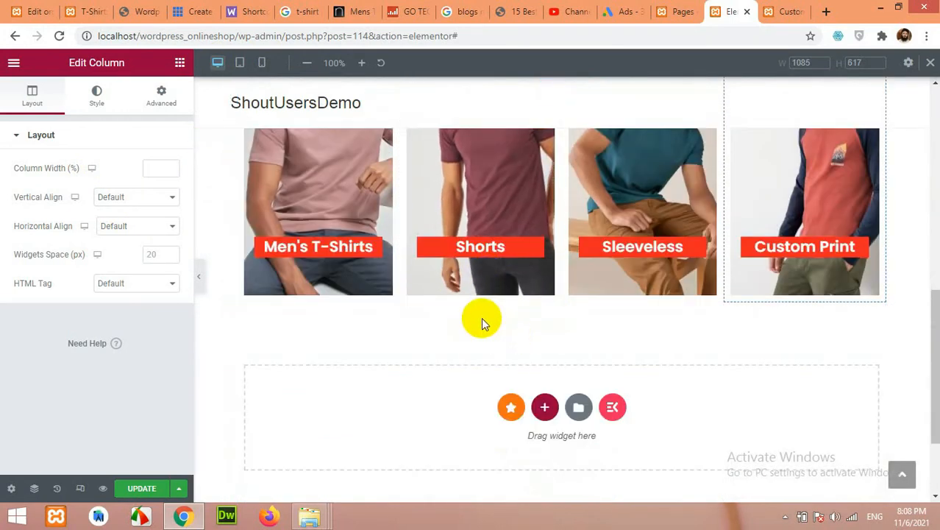
Step: Check the partners row on the reference T-Shirts site, and add a two-column section below the category banners with the first column about 28% wide
{"action": "left_click", "coordinate": [87, 11]}
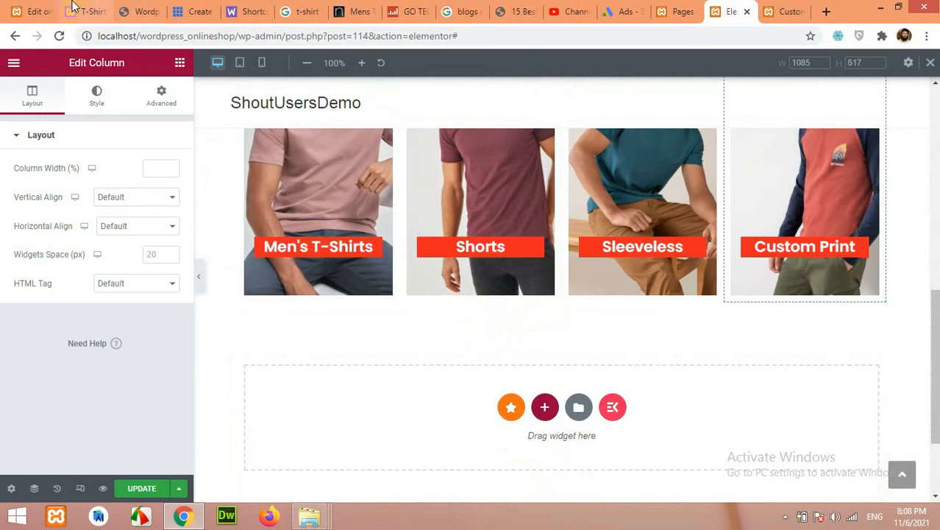
{"action": "scroll", "coordinate": [370, 263], "scroll_direction": "up", "scroll_amount": 2}
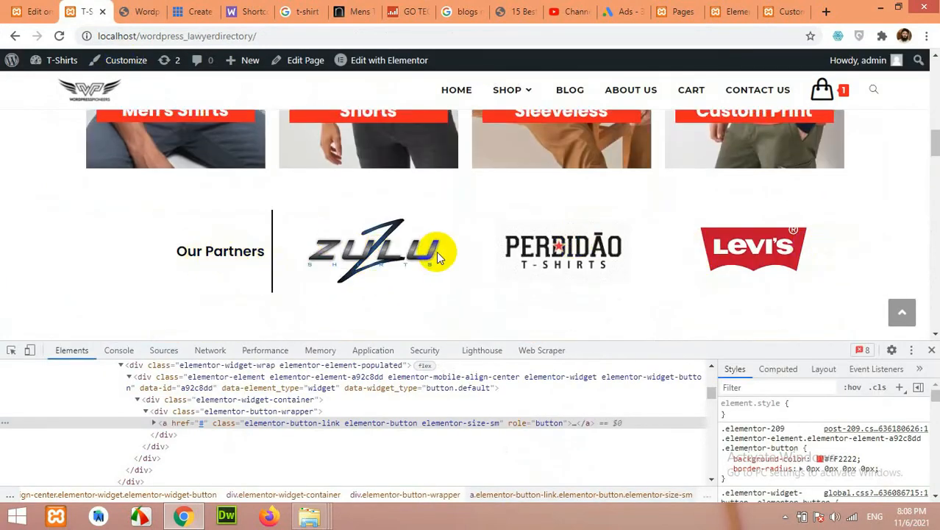
{"action": "left_click", "coordinate": [722, 9]}
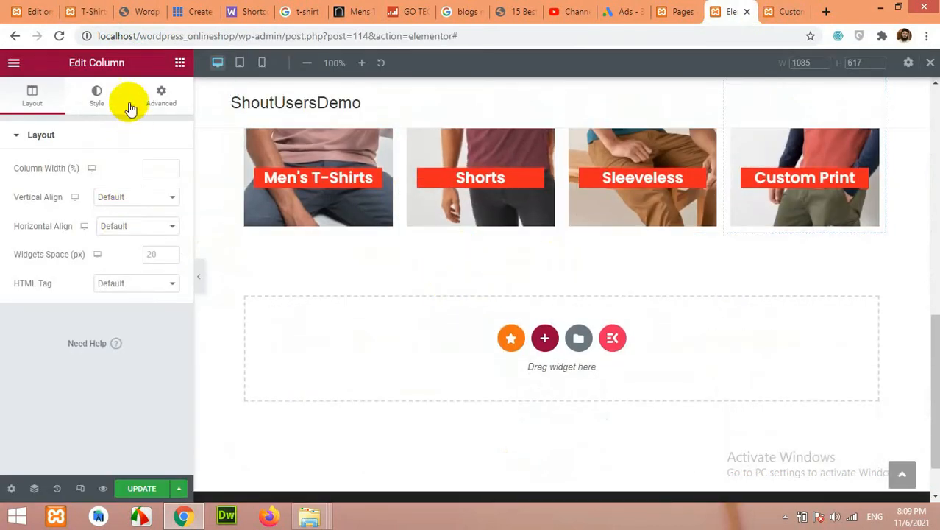
{"action": "left_click", "coordinate": [179, 64]}
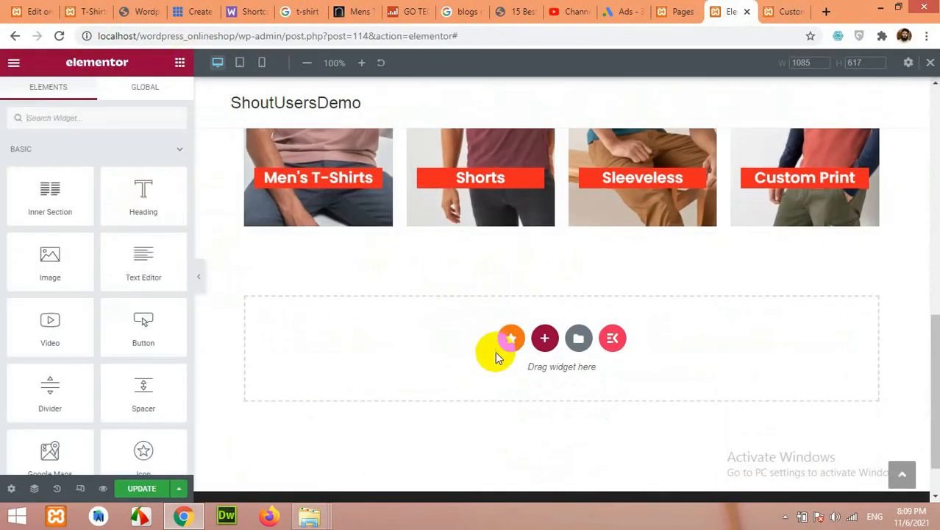
{"action": "left_click", "coordinate": [541, 340]}
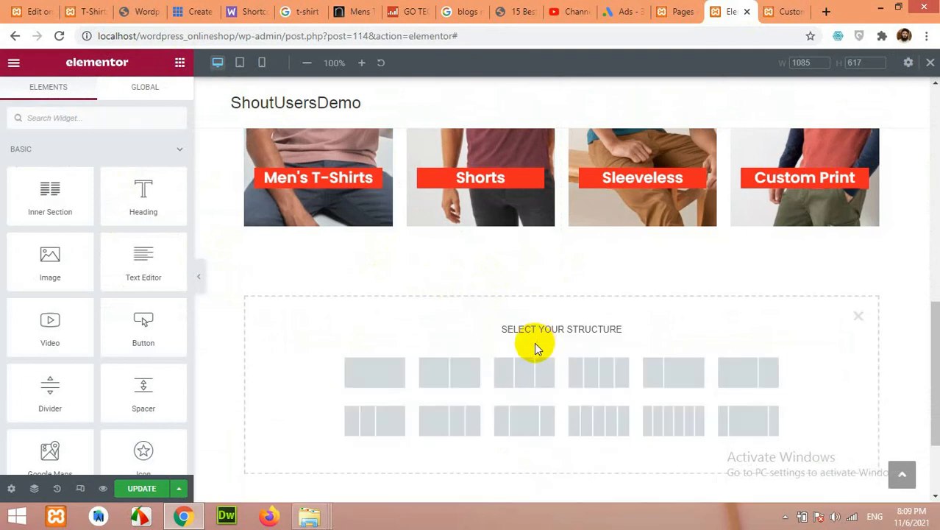
{"action": "left_click", "coordinate": [669, 379]}
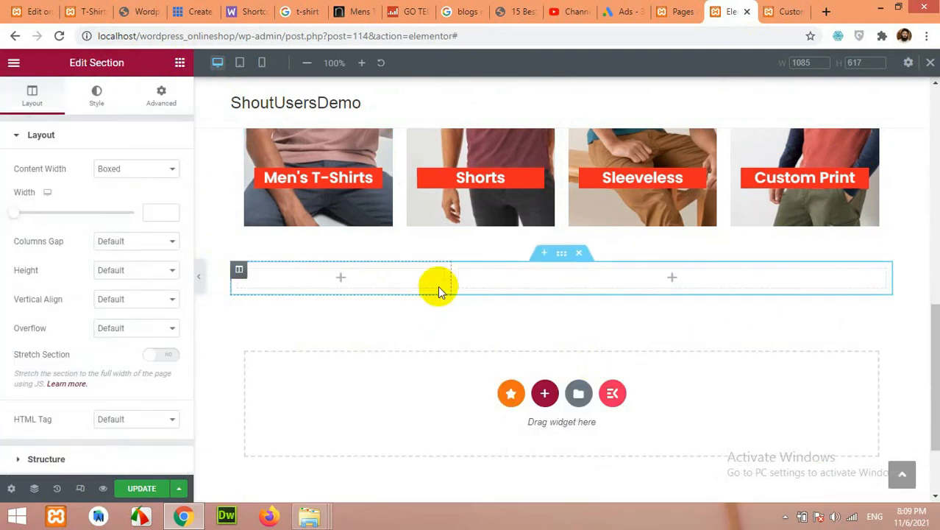
{"action": "left_click_drag", "start_coordinate": [450, 277], "coordinate": [415, 287]}
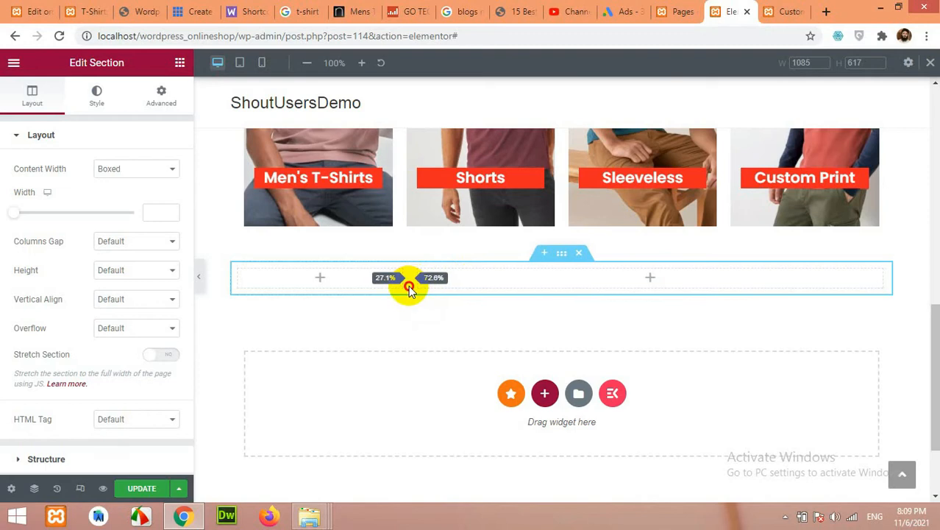
{"action": "left_click_drag", "start_coordinate": [416, 290], "coordinate": [417, 289]}
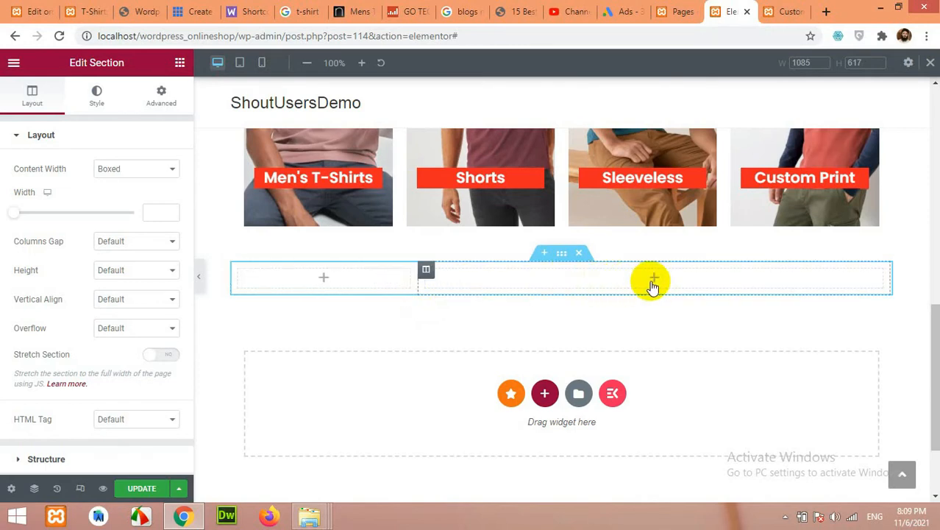
Step: Add a Heading widget titled "Our Partners" to the narrow column of the new section
{"action": "left_click", "coordinate": [323, 280]}
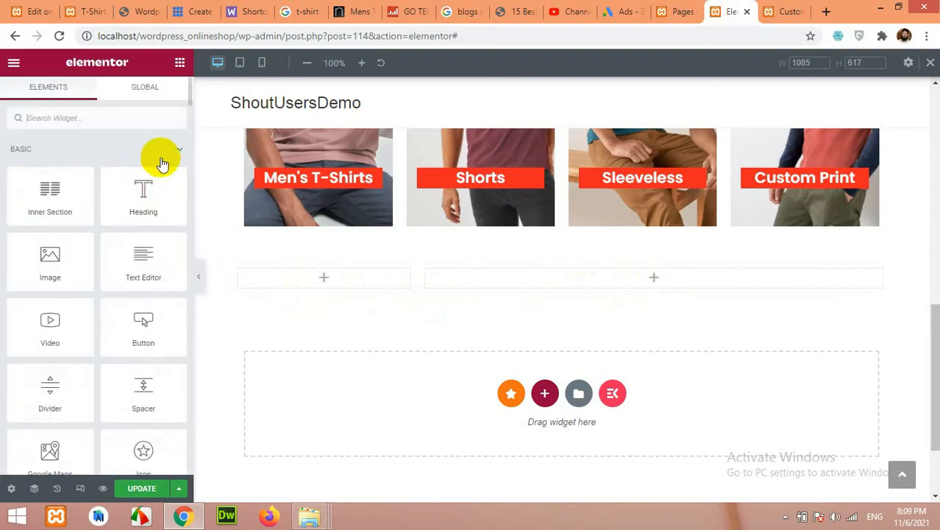
{"action": "left_click_drag", "start_coordinate": [145, 198], "coordinate": [325, 279]}
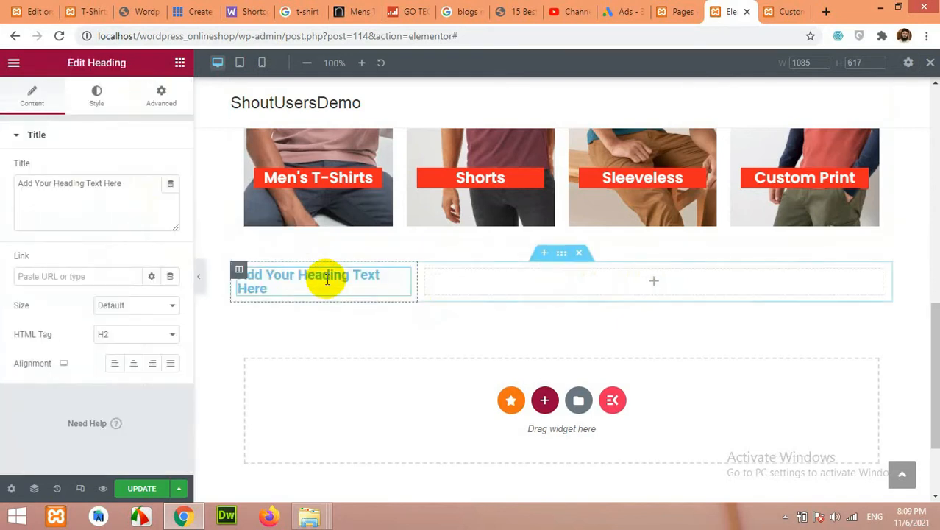
{"action": "left_click_drag", "start_coordinate": [121, 184], "coordinate": [3, 182]}
{"action": "type", "text": "Our Partners"}
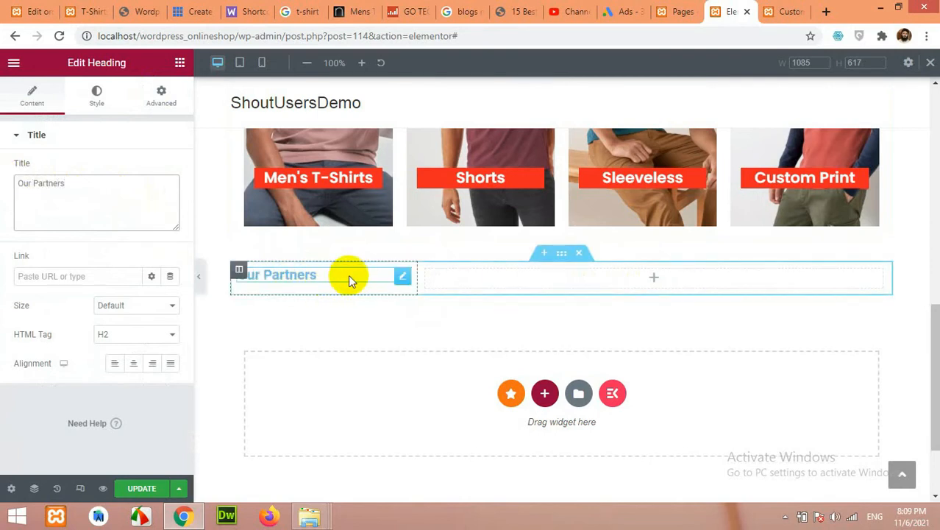
Step: Set the vertical alignment of the Our Partners column to Middle
{"action": "left_click", "coordinate": [239, 269]}
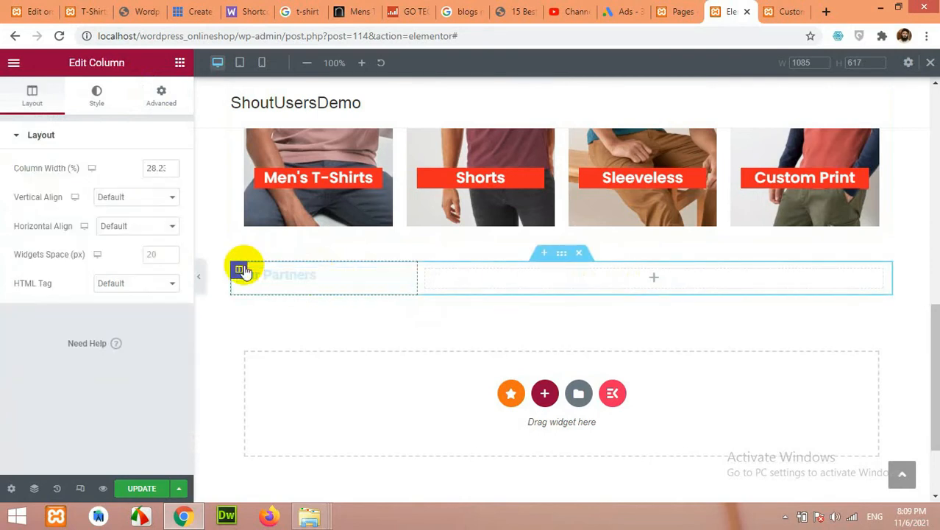
{"action": "left_click", "coordinate": [134, 200]}
{"action": "left_click", "coordinate": [118, 233]}
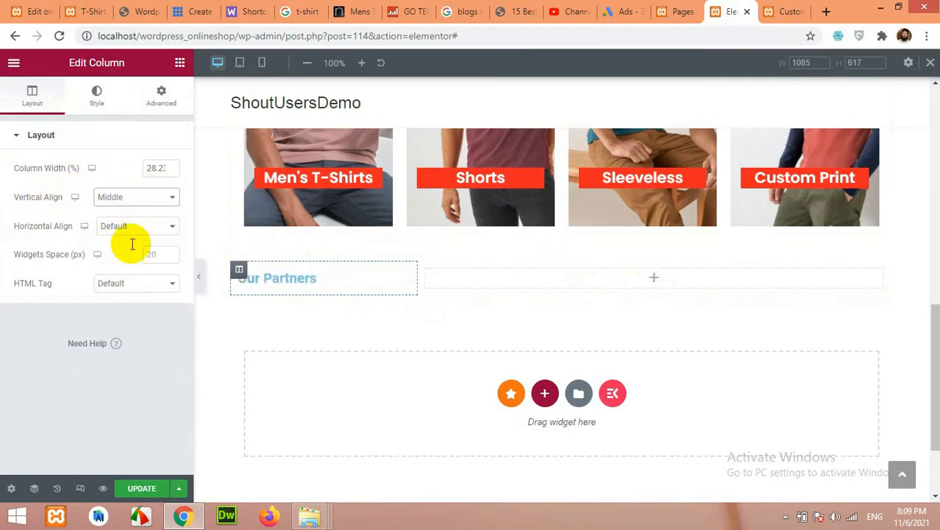
{"action": "left_click", "coordinate": [102, 103]}
{"action": "left_click", "coordinate": [134, 198]}
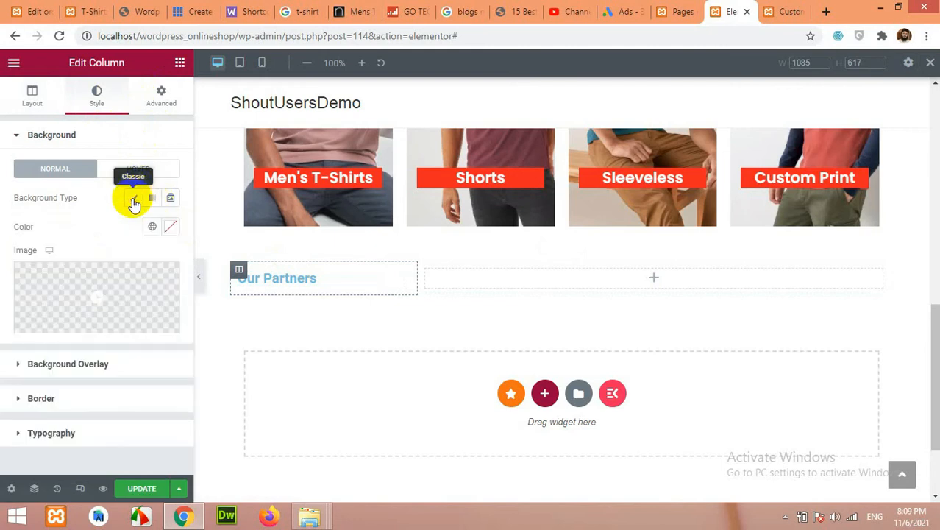
{"action": "left_click", "coordinate": [170, 226]}
{"action": "left_click_drag", "start_coordinate": [122, 305], "coordinate": [70, 407]}
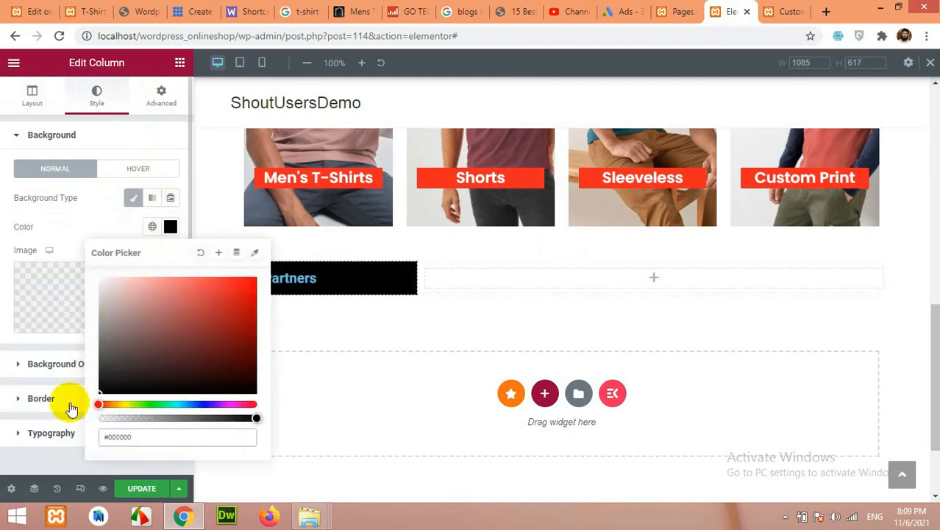
{"action": "left_click", "coordinate": [170, 228]}
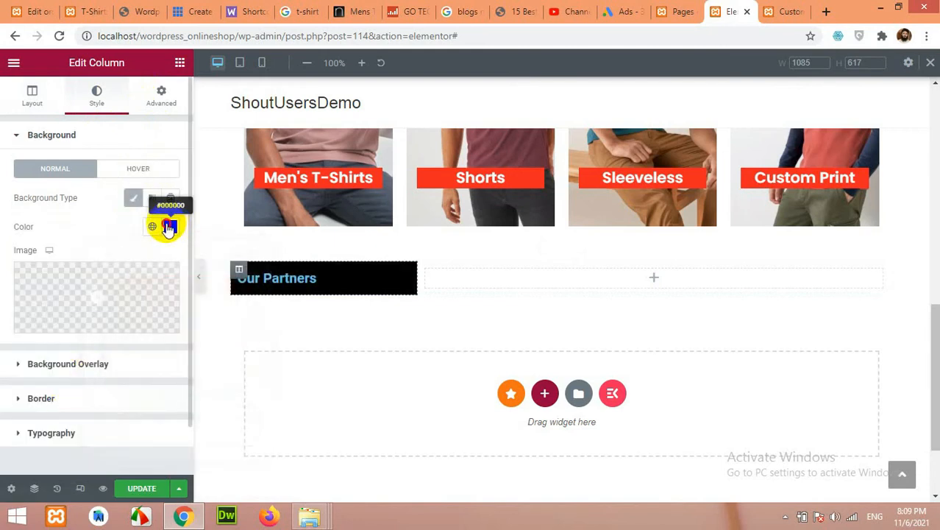
{"action": "left_click", "coordinate": [170, 227]}
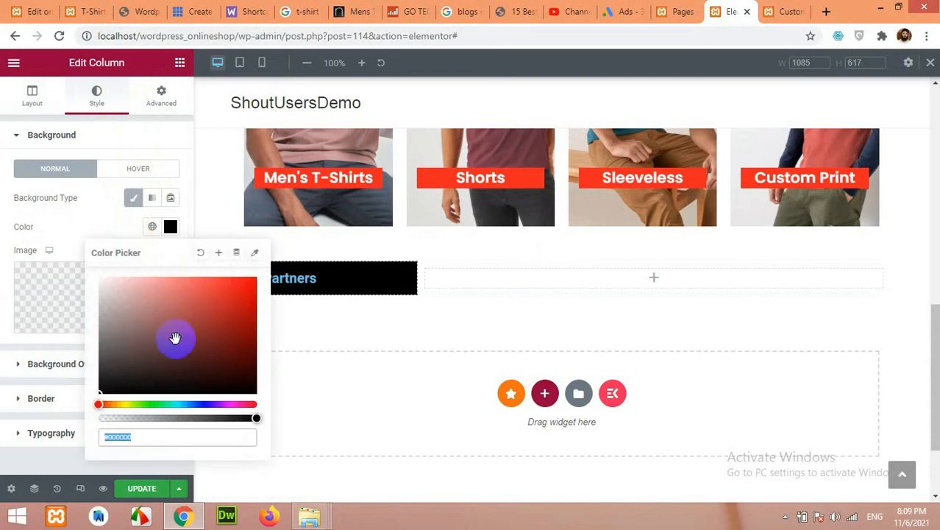
{"action": "left_click", "coordinate": [200, 254]}
{"action": "left_click", "coordinate": [33, 99]}
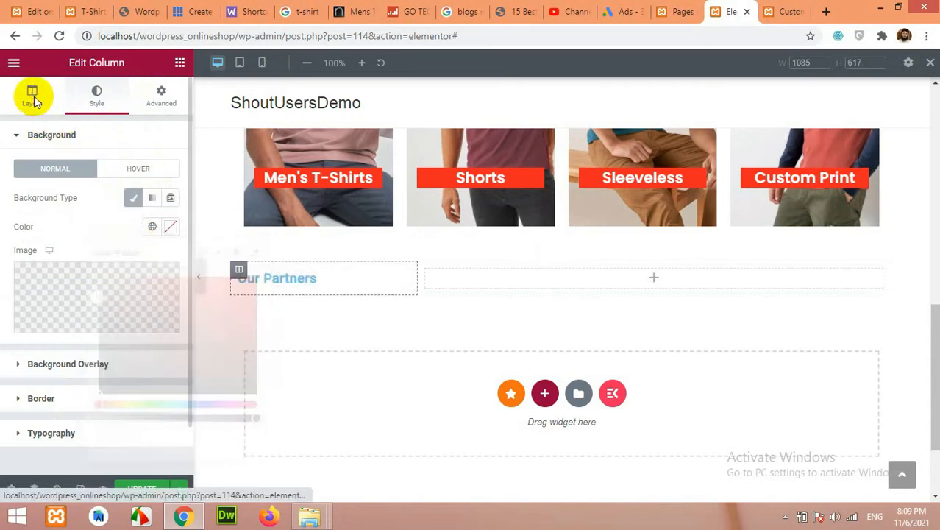
{"action": "left_click", "coordinate": [97, 96]}
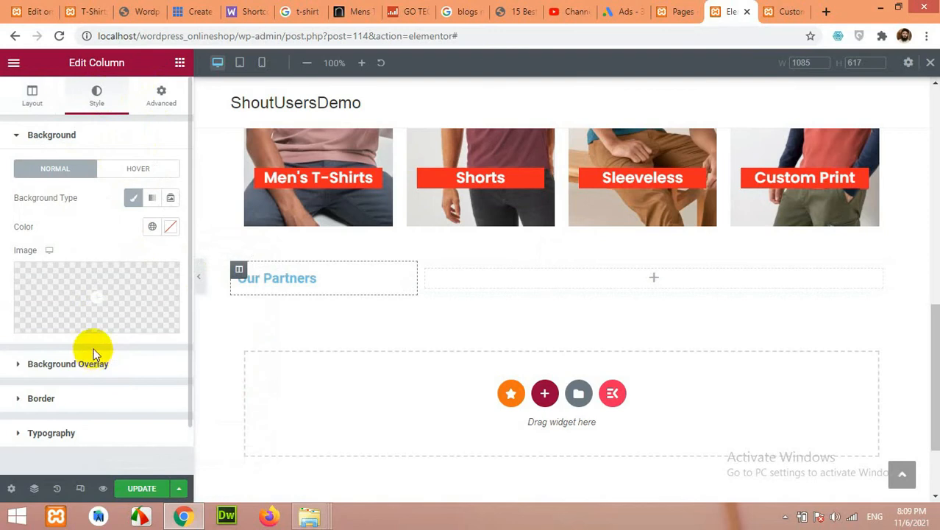
{"action": "left_click", "coordinate": [39, 106]}
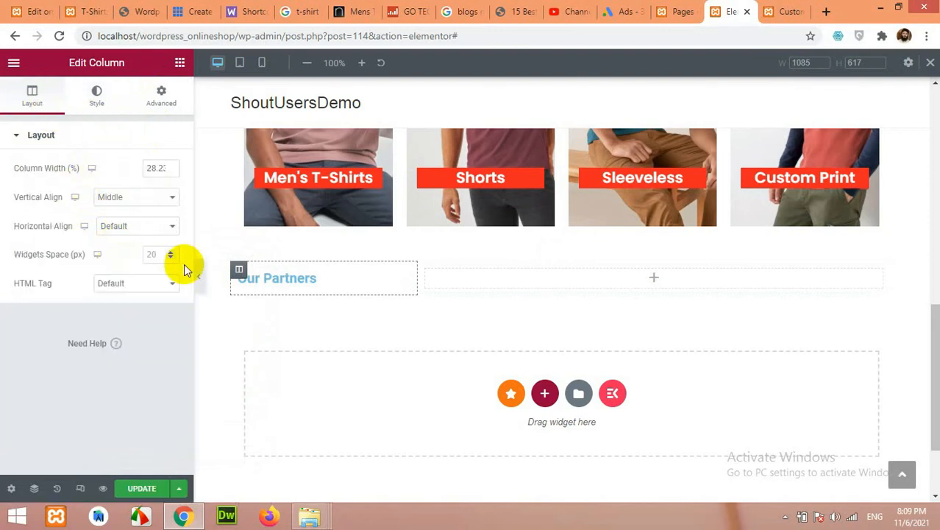
Step: Change the text color of the Our Partners heading to black (#000000)
{"action": "left_click", "coordinate": [289, 282]}
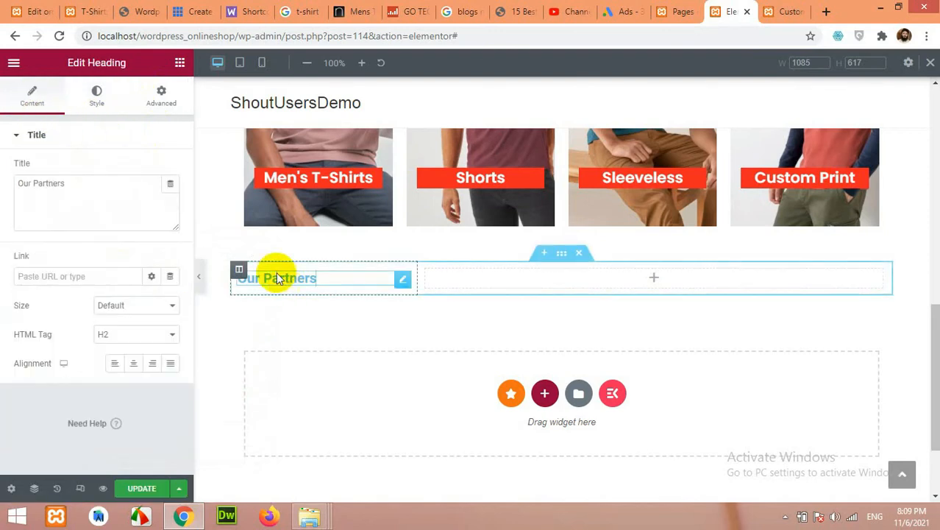
{"action": "left_click", "coordinate": [96, 96]}
{"action": "left_click", "coordinate": [170, 169]}
{"action": "mouse_move", "coordinate": [122, 250]}
{"action": "left_mouse_down"}
{"action": "mouse_move", "coordinate": [112, 249]}
{"action": "mouse_move", "coordinate": [92, 342]}
{"action": "left_mouse_up"}
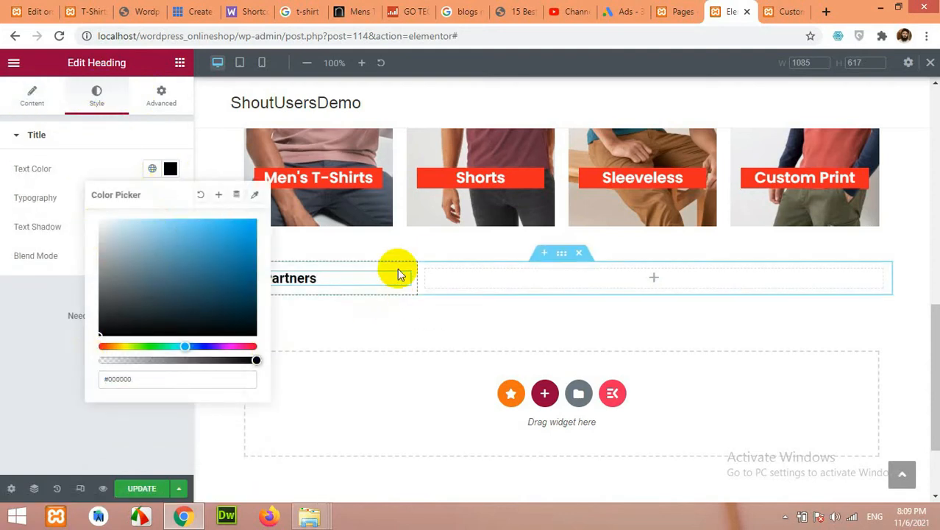
{"action": "left_click", "coordinate": [157, 154]}
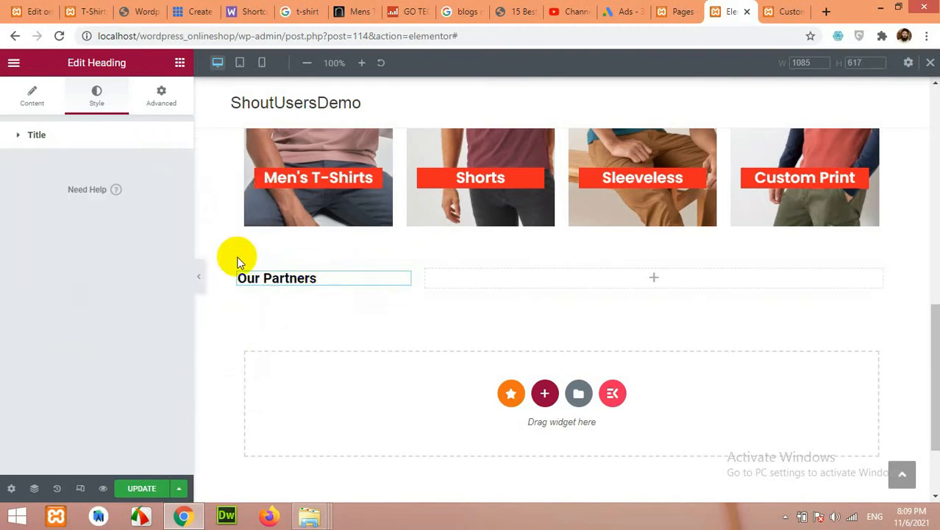
Step: Give the Our Partners column a Solid border in black (#000000)
{"action": "left_click", "coordinate": [238, 270]}
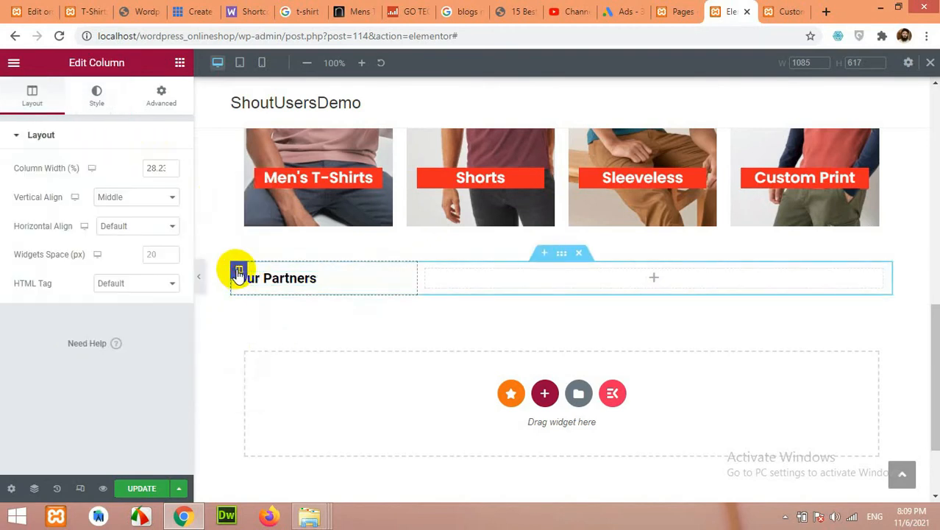
{"action": "left_click", "coordinate": [93, 96]}
{"action": "left_click", "coordinate": [46, 397]}
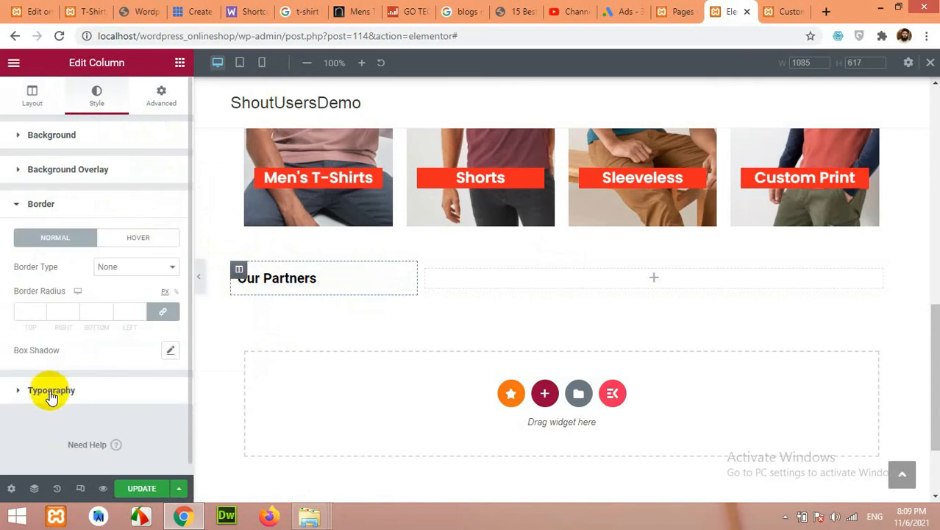
{"action": "left_click", "coordinate": [165, 313]}
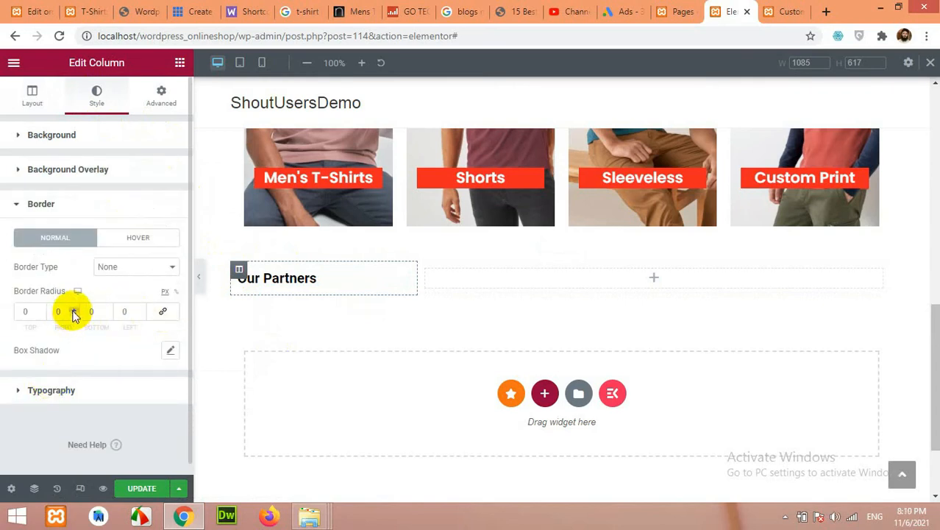
{"action": "left_click", "coordinate": [135, 265]}
{"action": "left_click", "coordinate": [120, 287]}
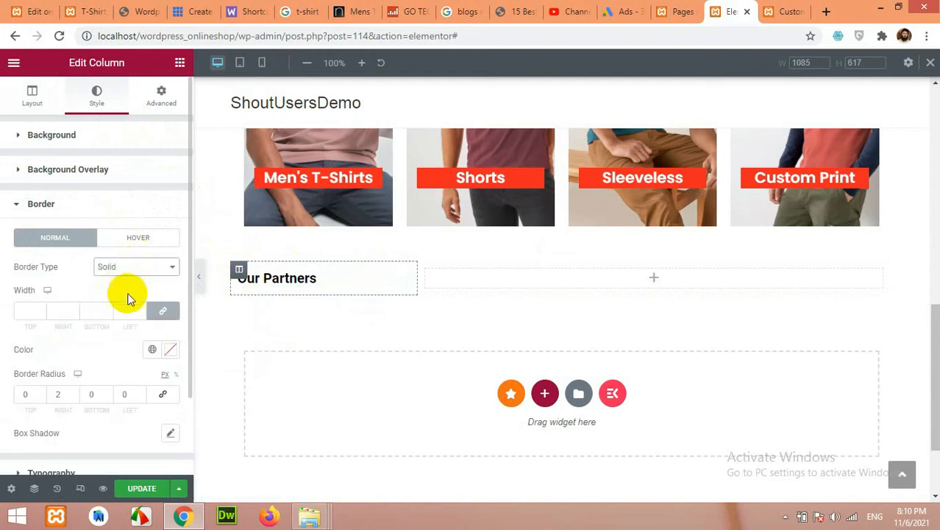
{"action": "left_click", "coordinate": [170, 351]}
{"action": "left_click_drag", "start_coordinate": [110, 258], "coordinate": [81, 274]}
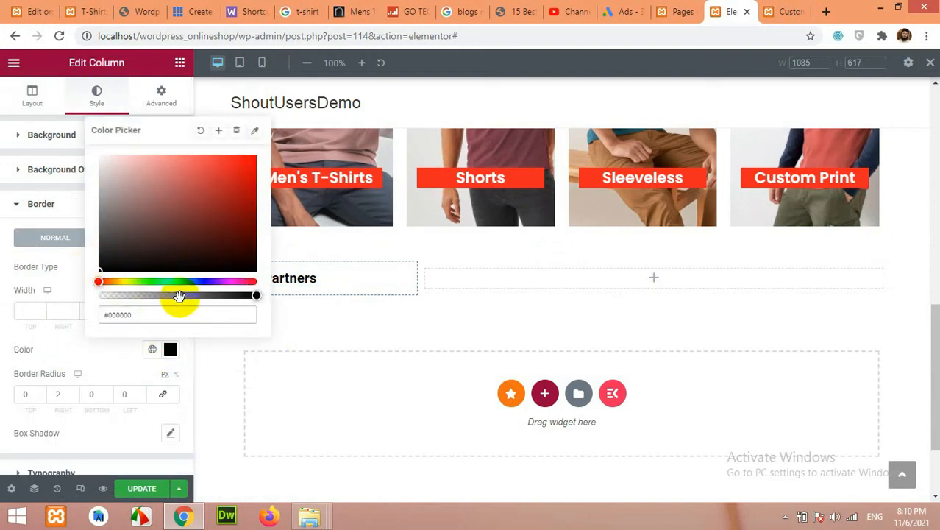
{"action": "left_click", "coordinate": [113, 349]}
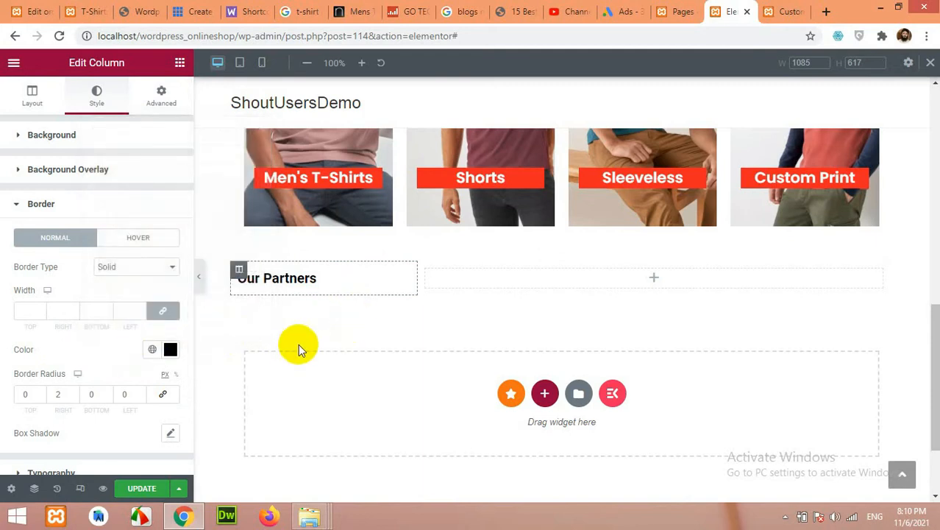
Step: Set the Our Partners column's border width to 2 on the right and 0 on the other sides, with the right border radius at 0
{"action": "left_click", "coordinate": [41, 308]}
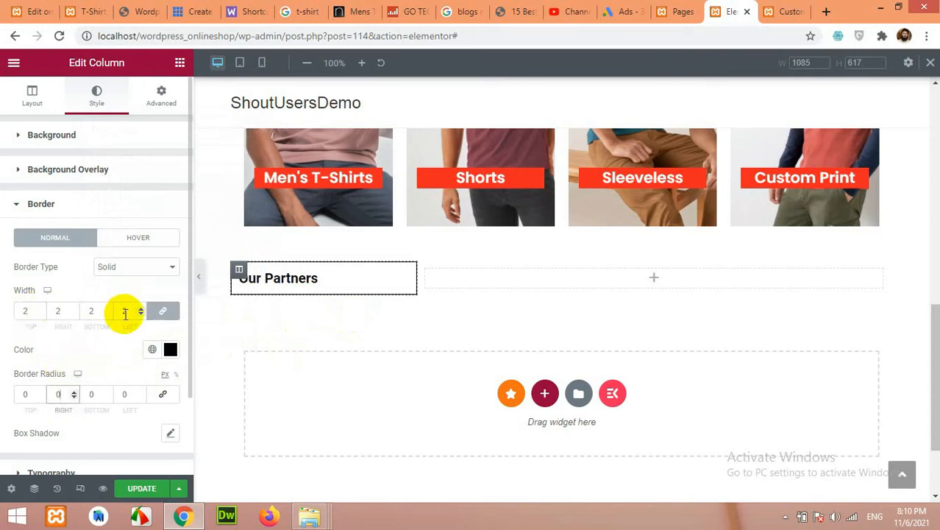
{"action": "left_click", "coordinate": [164, 310]}
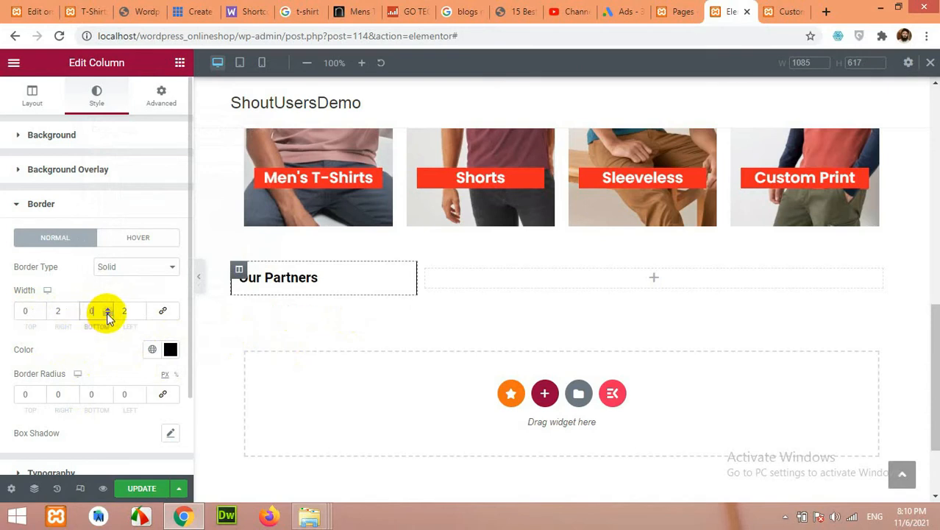
{"action": "double_click", "coordinate": [141, 315]}
{"action": "left_click", "coordinate": [356, 322]}
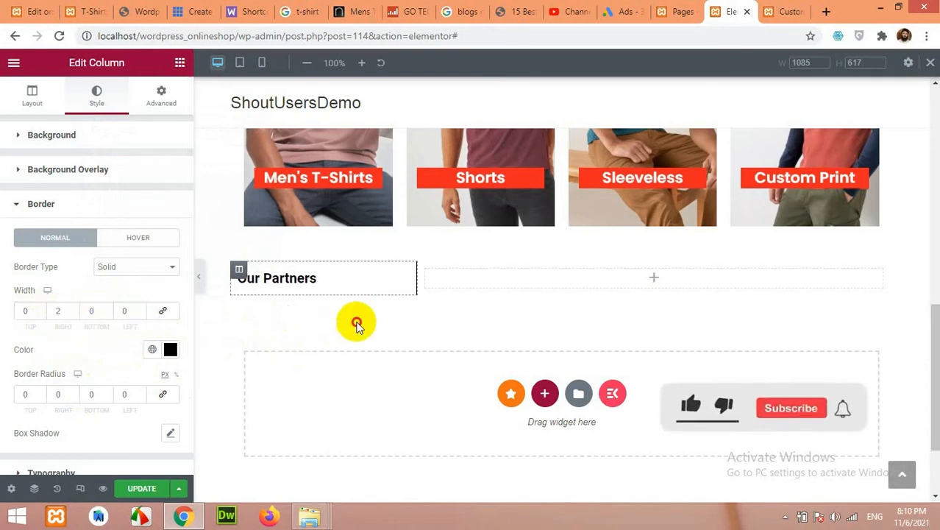
Step: Search the widgets for "car" and place an Image Carousel in the wide column beside the Our Partners heading
{"action": "left_click", "coordinate": [654, 278]}
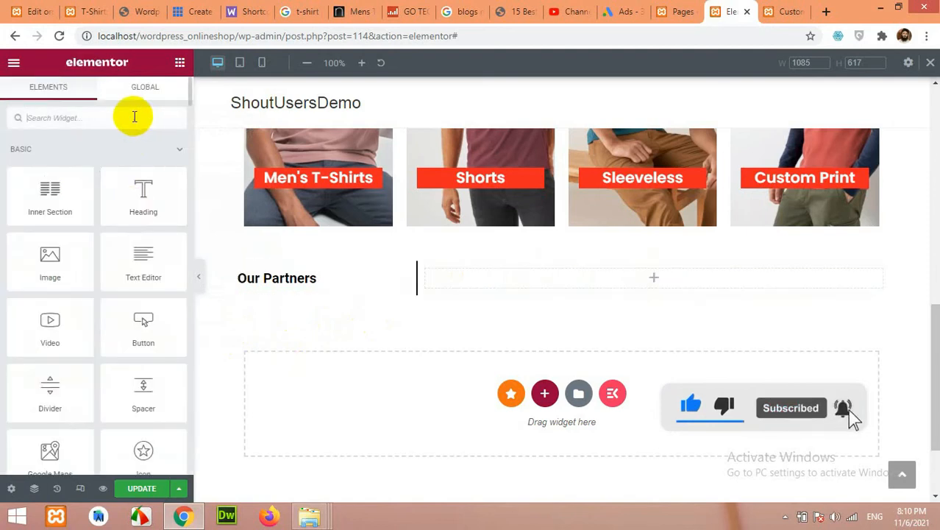
{"action": "type", "text": "car"}
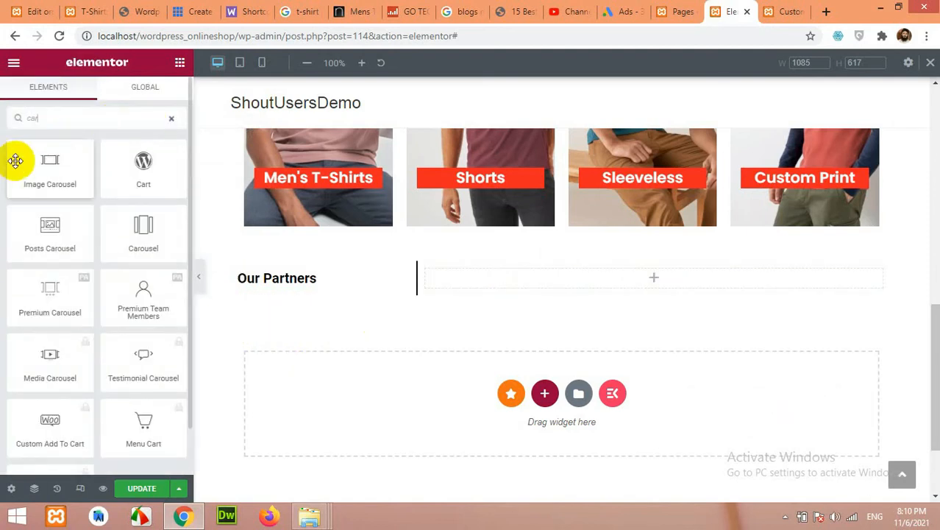
{"action": "left_click_drag", "start_coordinate": [42, 176], "coordinate": [622, 279]}
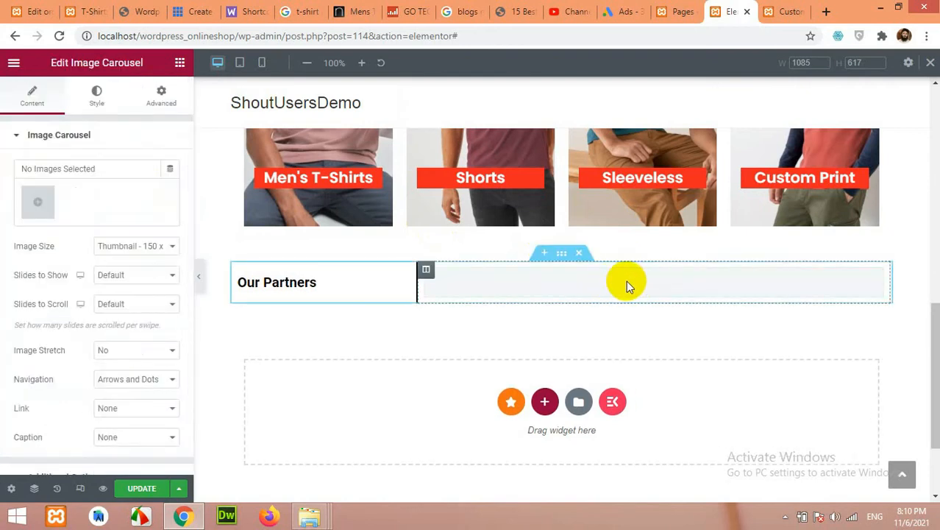
Step: Upload 8.png, 199411.png, brand.gif and levis-logo.png from the Shop folder and insert them as the image carousel's gallery
{"action": "left_click", "coordinate": [34, 204]}
{"action": "left_click", "coordinate": [192, 117]}
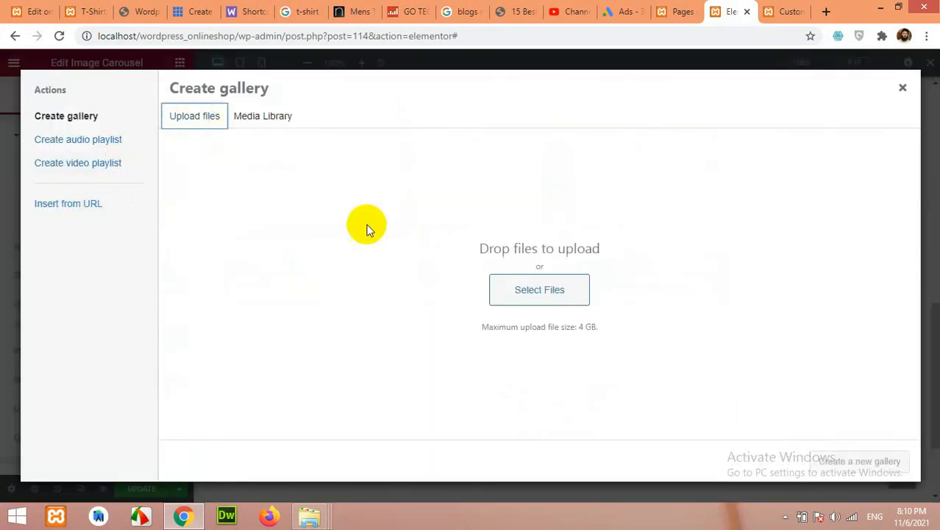
{"action": "left_click", "coordinate": [520, 292]}
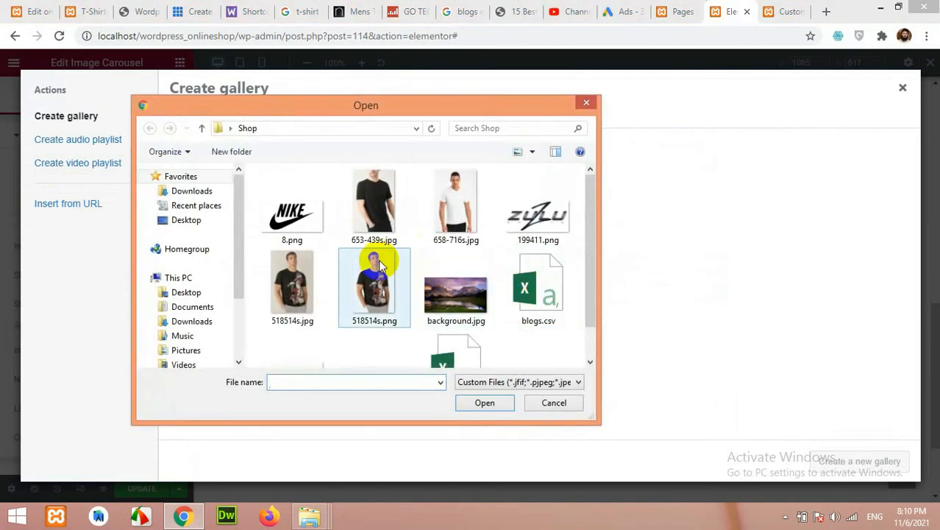
{"action": "left_click", "coordinate": [309, 222]}
{"action": "left_click", "coordinate": [527, 220], "text": "ctrl"}
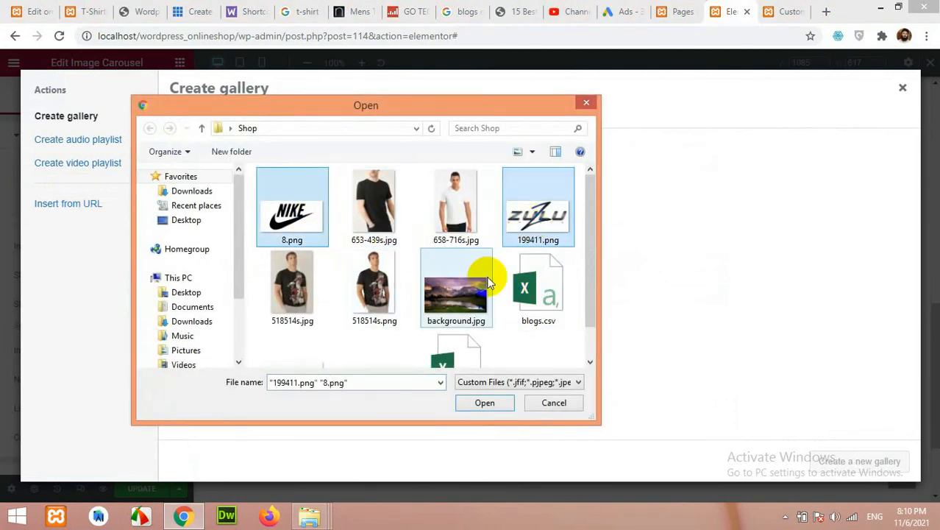
{"action": "scroll", "coordinate": [456, 276], "scroll_direction": "down", "scroll_amount": 1}
{"action": "left_click", "coordinate": [291, 335], "text": "ctrl"}
{"action": "left_click", "coordinate": [371, 337], "text": "ctrl"}
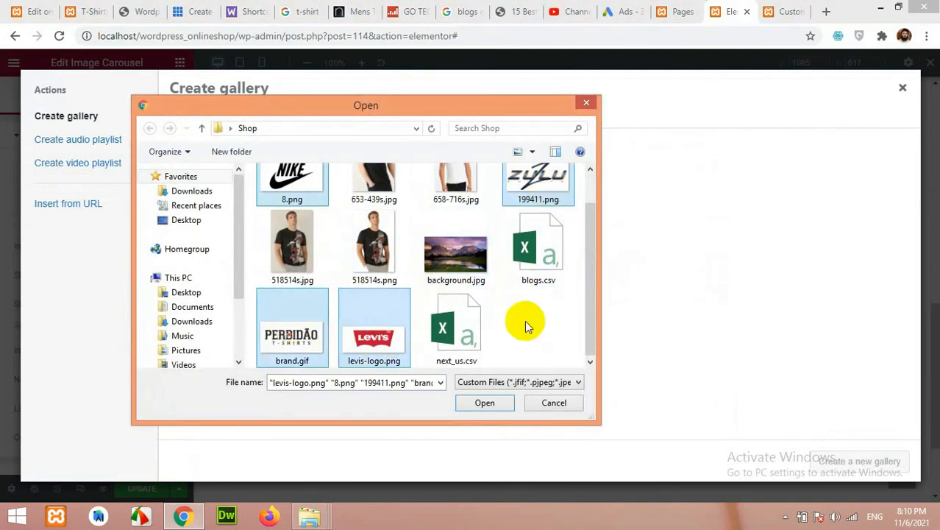
{"action": "left_click", "coordinate": [485, 403]}
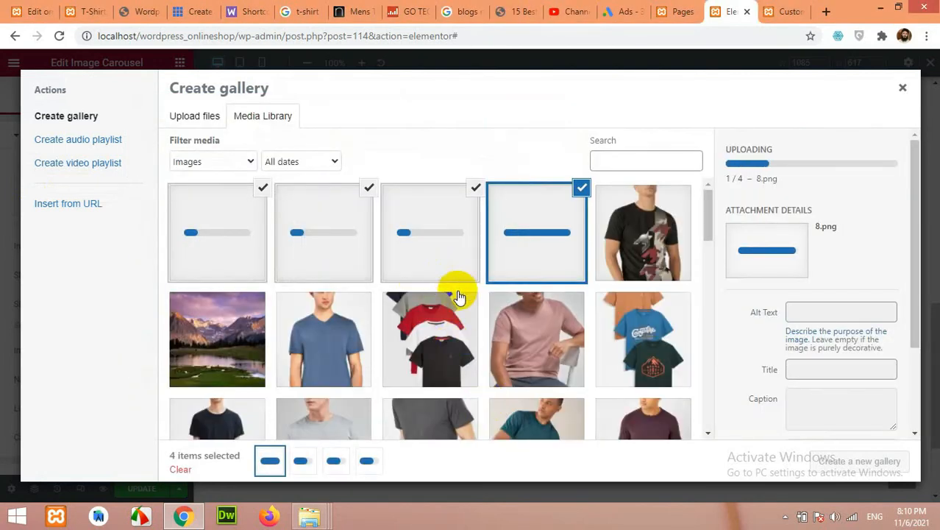
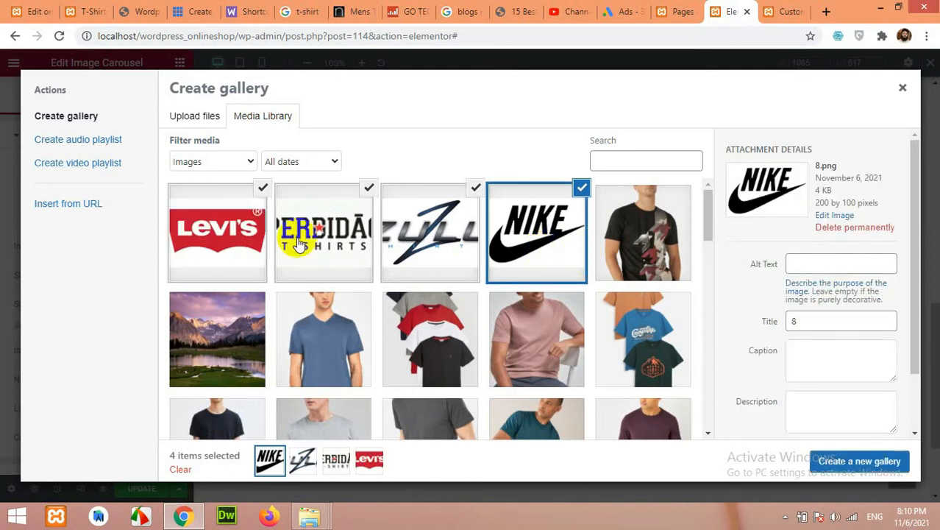
{"action": "left_click", "coordinate": [860, 462]}
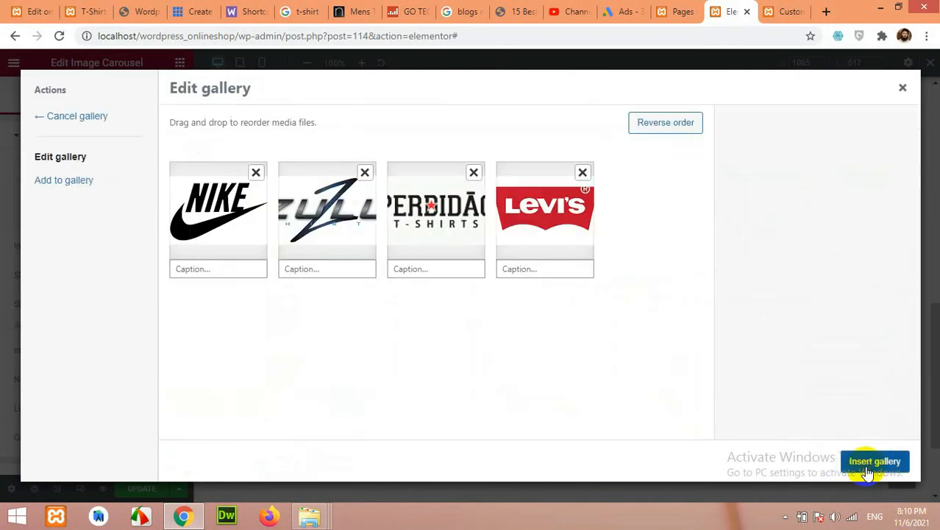
{"action": "left_click", "coordinate": [864, 463]}
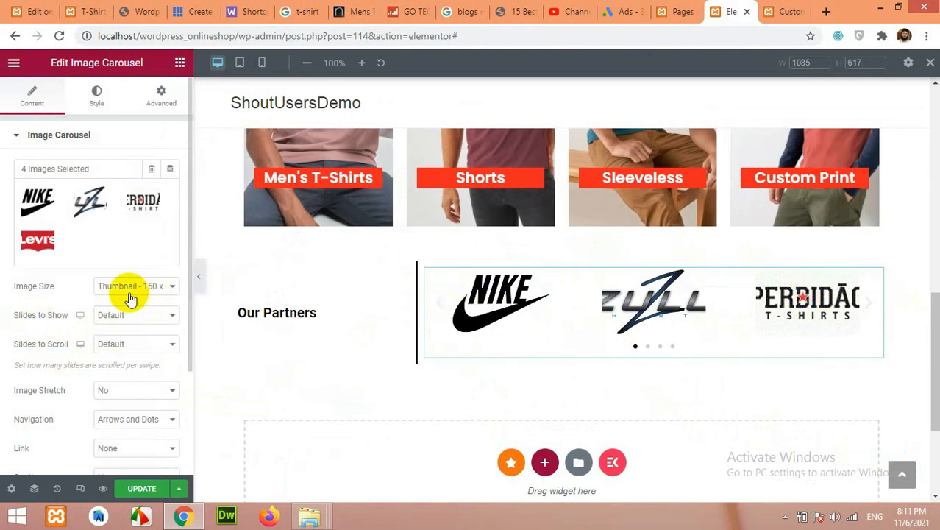
Step: Set the carousel's Image Size to Full and Slides to Show to 3, keeping Image Stretch at No
{"action": "left_click", "coordinate": [105, 292]}
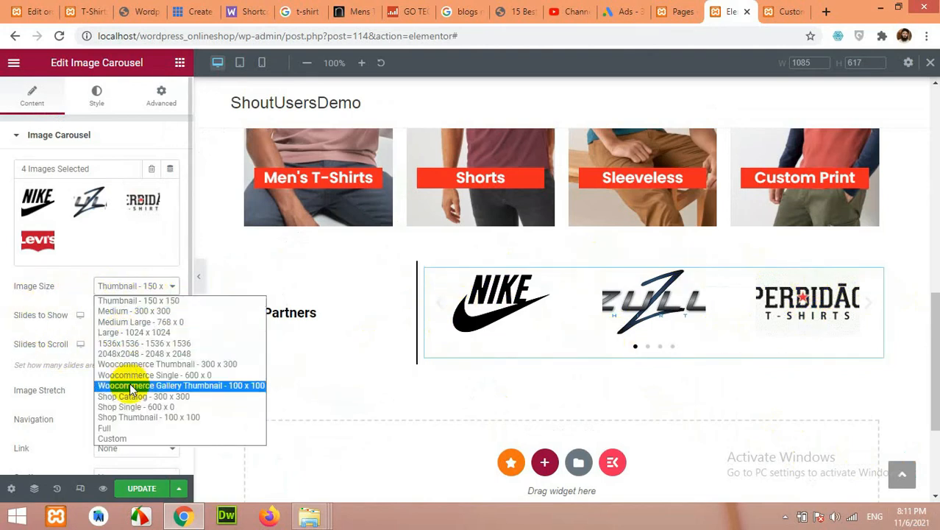
{"action": "left_click", "coordinate": [125, 428]}
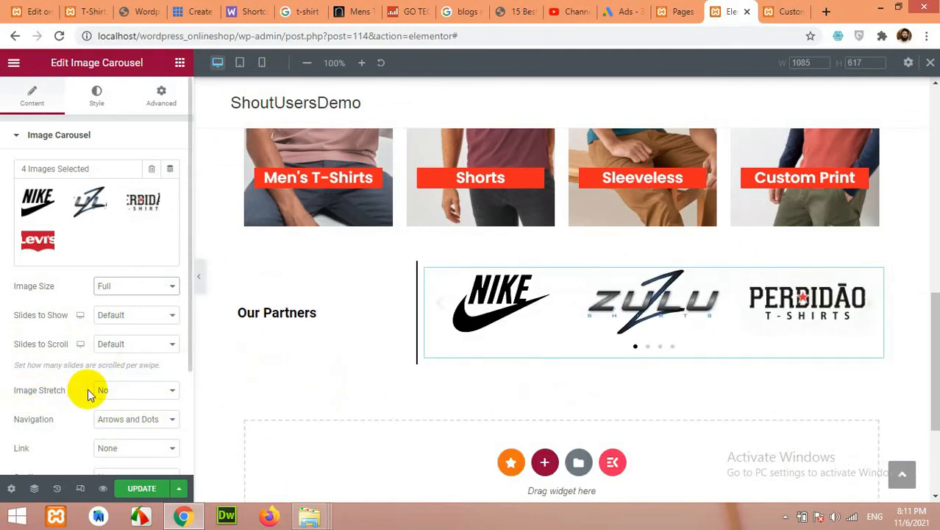
{"action": "left_click", "coordinate": [122, 397]}
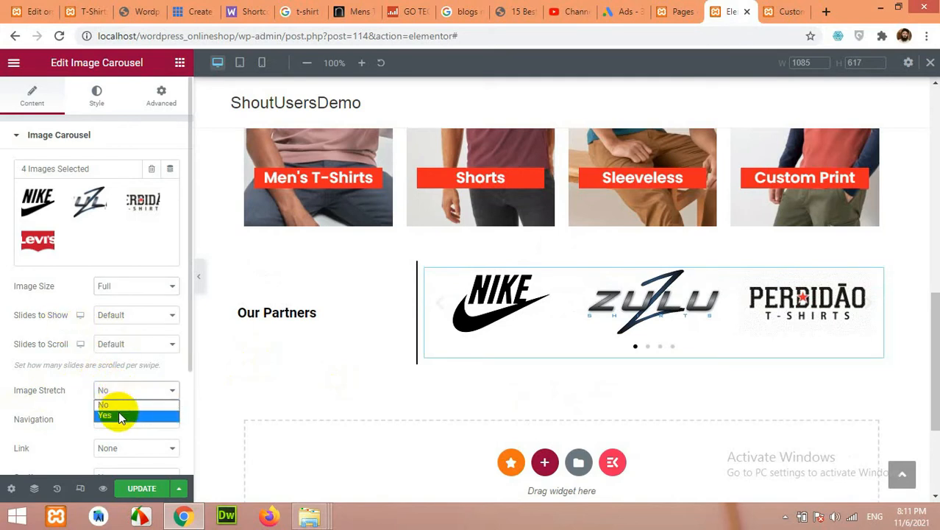
{"action": "left_click", "coordinate": [115, 404]}
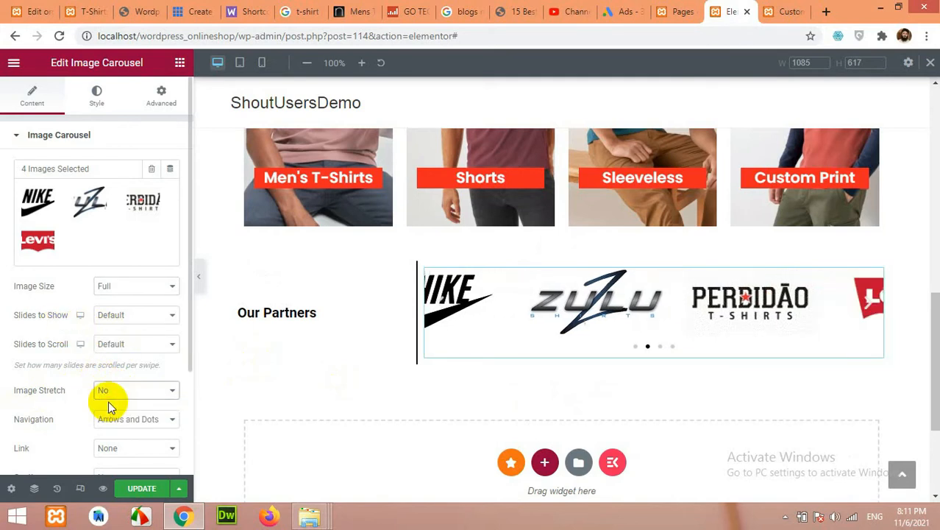
{"action": "left_click", "coordinate": [131, 353]}
{"action": "left_click", "coordinate": [130, 349]}
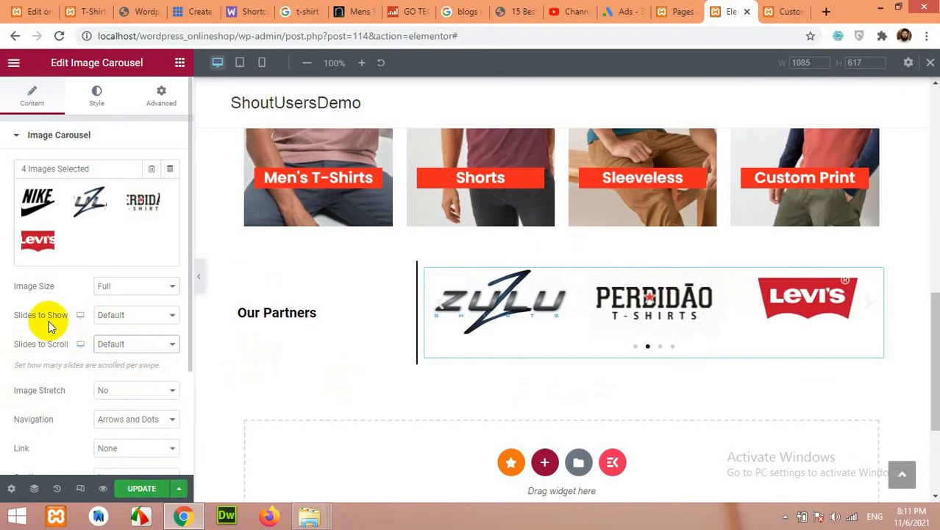
{"action": "left_click", "coordinate": [112, 324]}
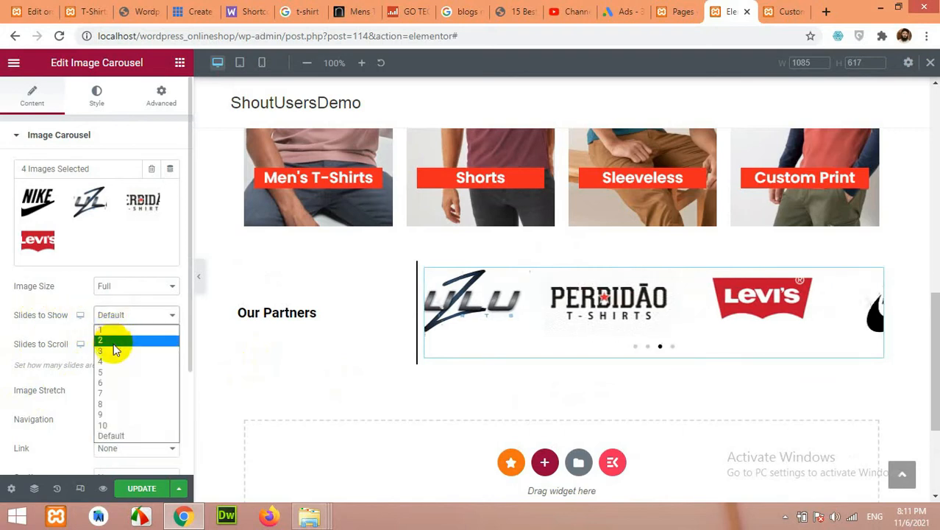
{"action": "left_click", "coordinate": [112, 348]}
Step: Set the partner logo carousel's Navigation to None
{"action": "scroll", "coordinate": [89, 324], "scroll_direction": "down", "scroll_amount": 3}
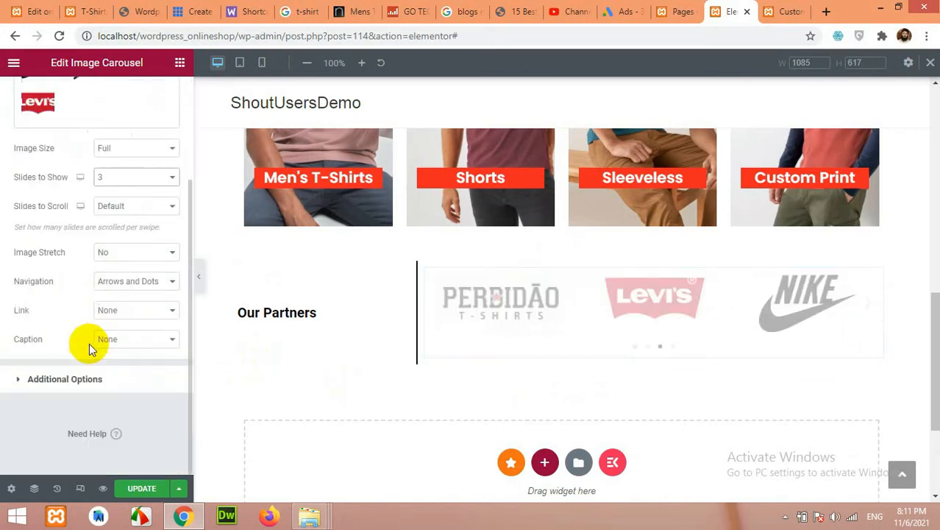
{"action": "left_click", "coordinate": [41, 379]}
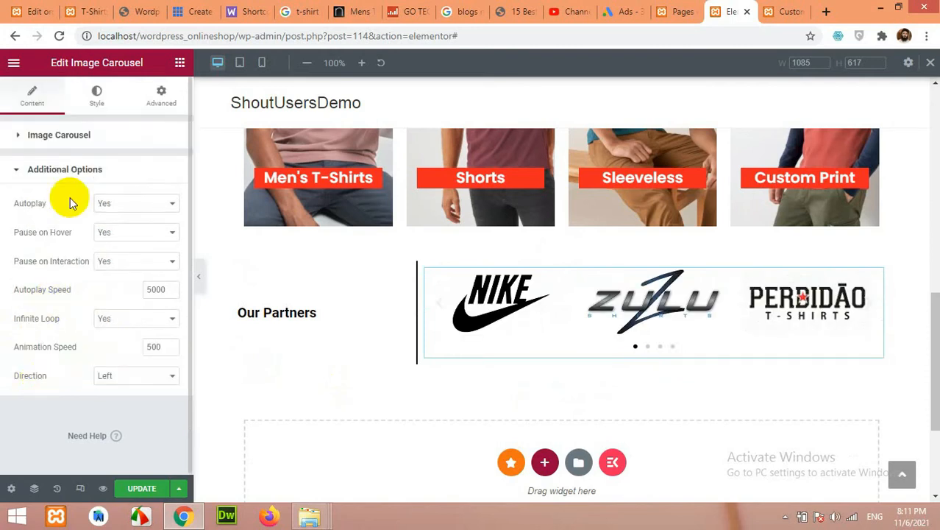
{"action": "left_click", "coordinate": [66, 136]}
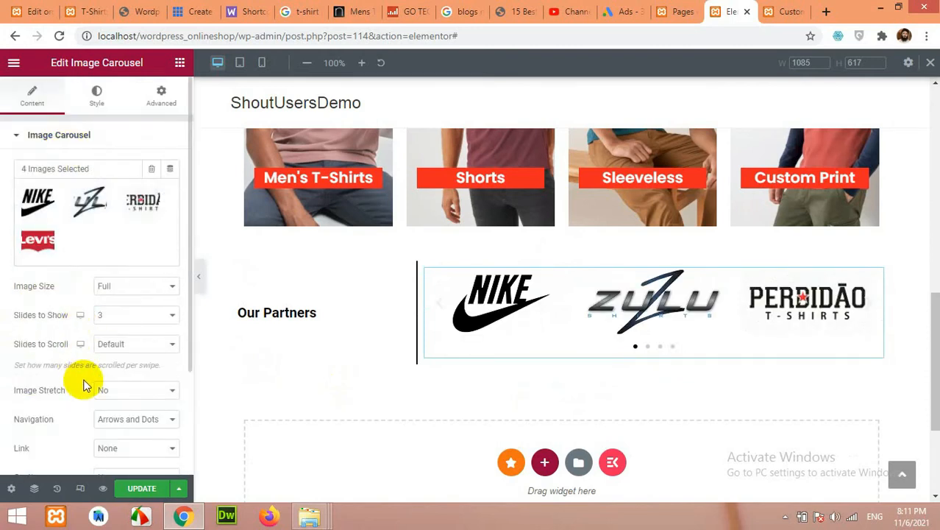
{"action": "scroll", "coordinate": [44, 353], "scroll_direction": "down", "scroll_amount": 1}
{"action": "left_click", "coordinate": [114, 357]}
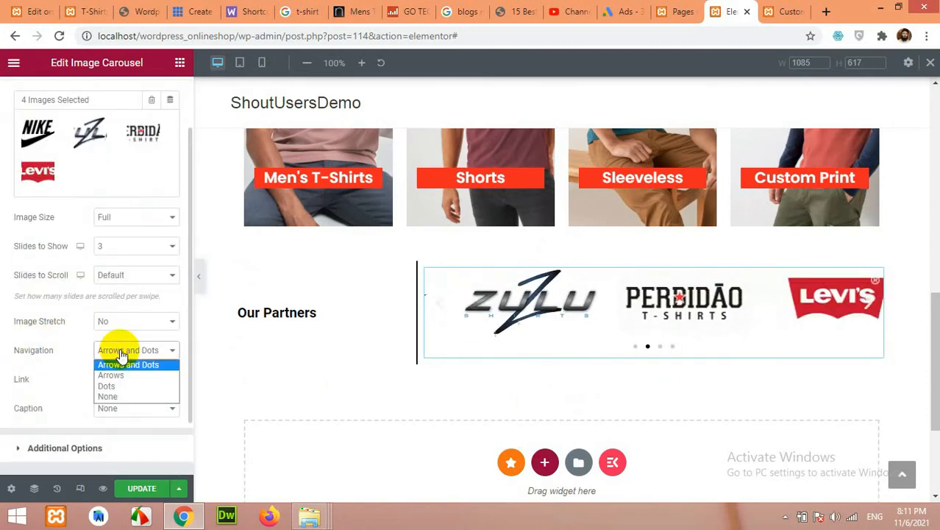
{"action": "left_click", "coordinate": [116, 395]}
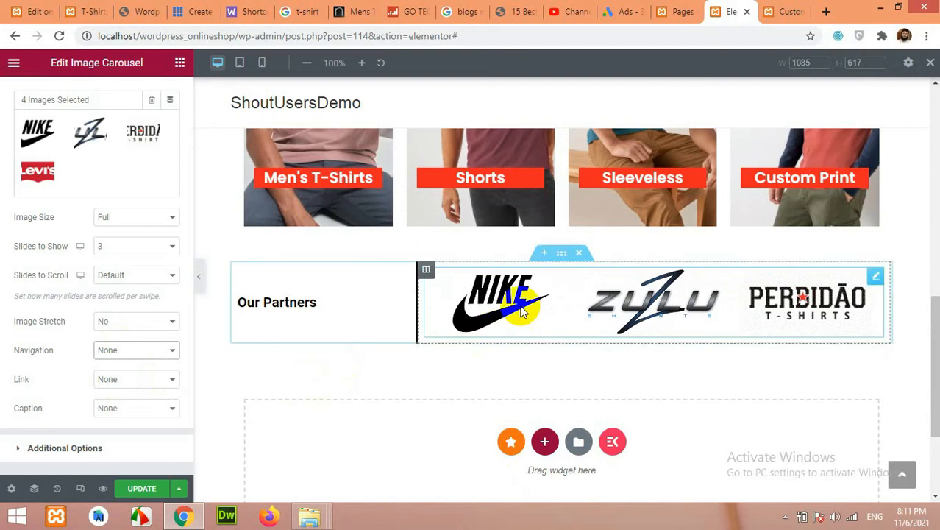
{"action": "left_click", "coordinate": [120, 353]}
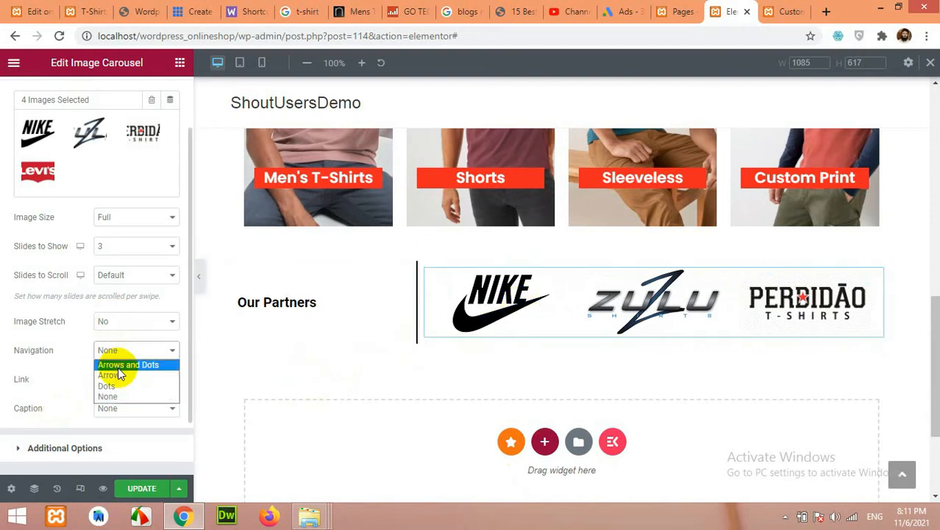
{"action": "left_click", "coordinate": [54, 354]}
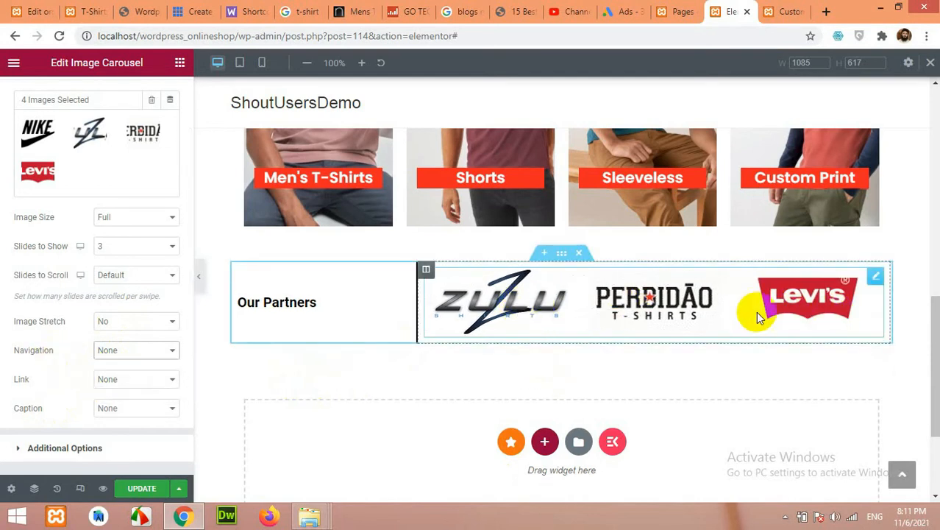
Step: Set Pause on Hover to No in the carousel's additional options
{"action": "left_click", "coordinate": [33, 446]}
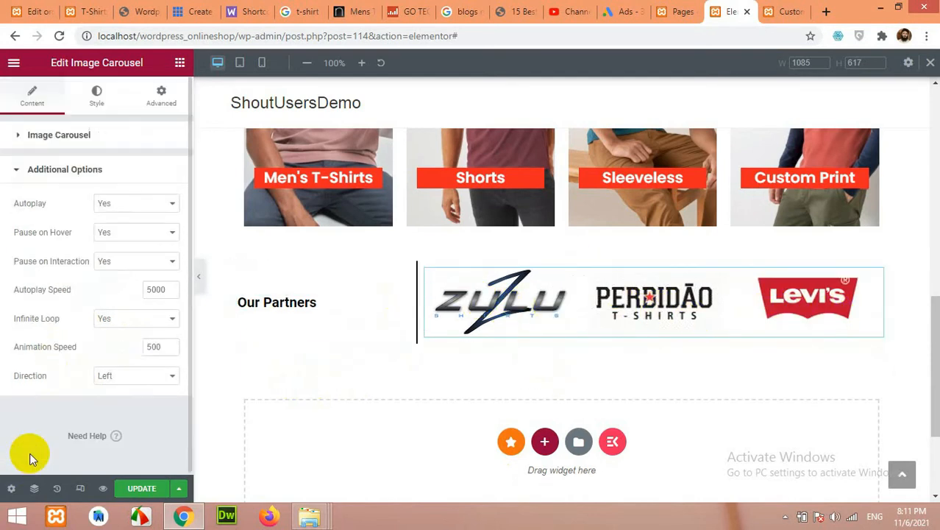
{"action": "left_click", "coordinate": [119, 231]}
{"action": "left_click", "coordinate": [119, 257]}
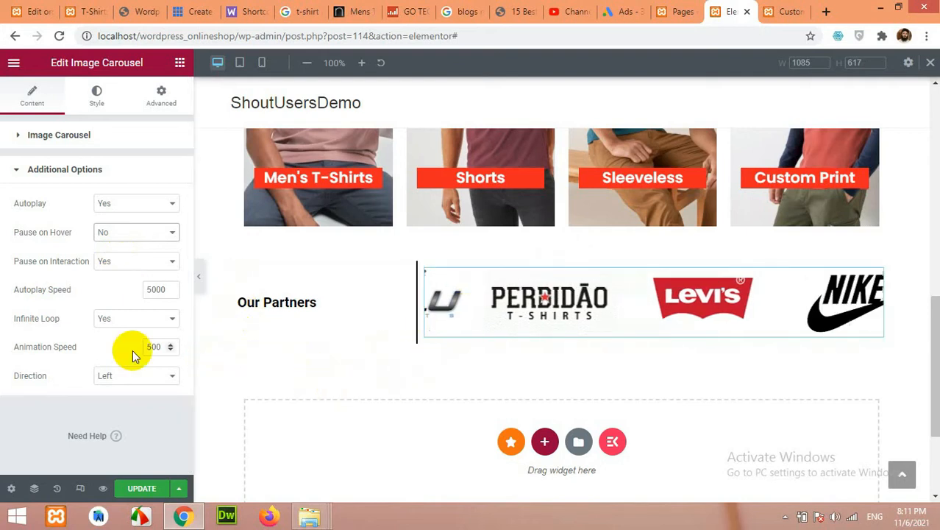
Step: Set the carousel's Autoplay Speed to 2000 and update the page
{"action": "double_click", "coordinate": [151, 289]}
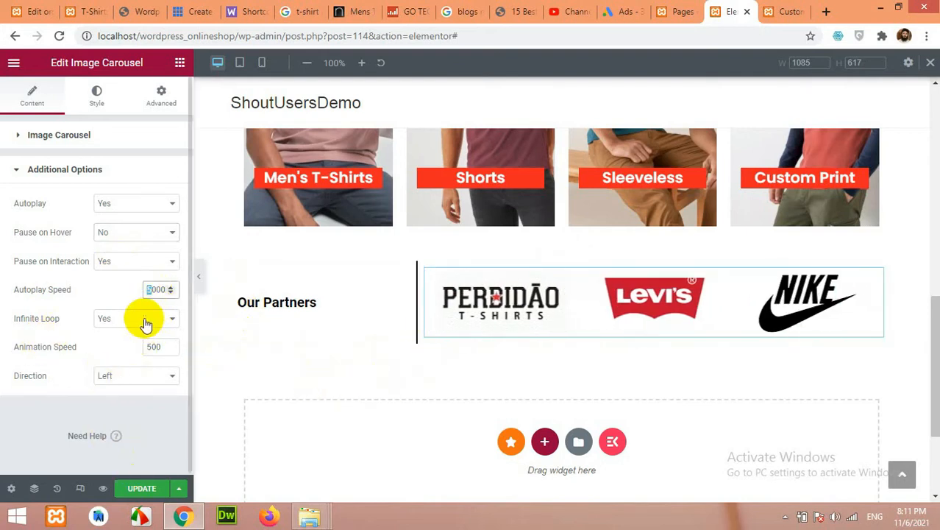
{"action": "type", "text": "3"}
{"action": "left_click", "coordinate": [145, 490]}
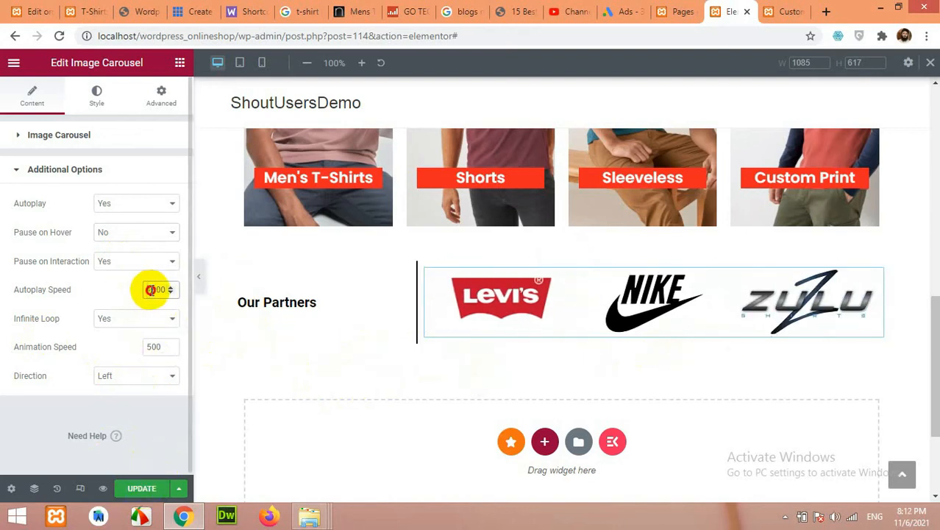
{"action": "type", "text": "2"}
{"action": "left_click", "coordinate": [142, 486]}
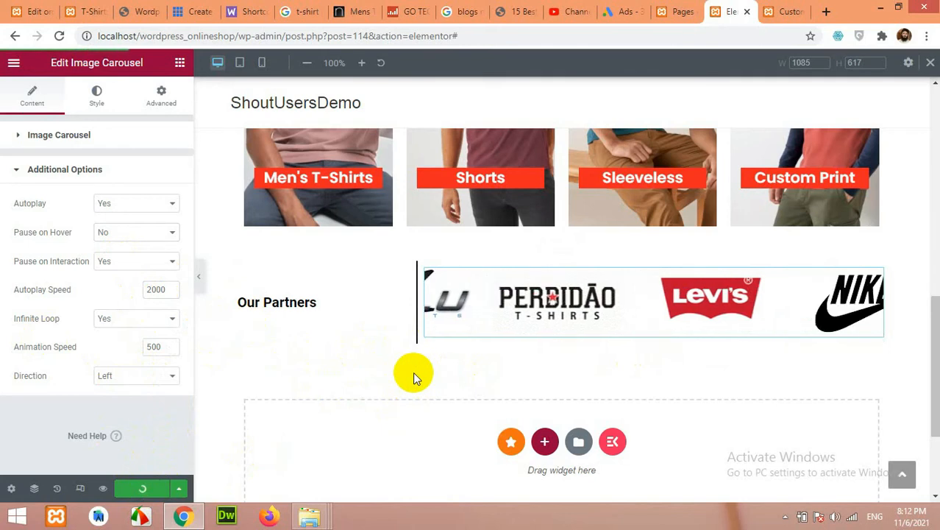
Step: Open the live shop site in a new tab and compare its Our Partners section with the one on the T-Shirts reference site
{"action": "left_click", "coordinate": [765, 11]}
{"action": "right_click", "coordinate": [61, 36]}
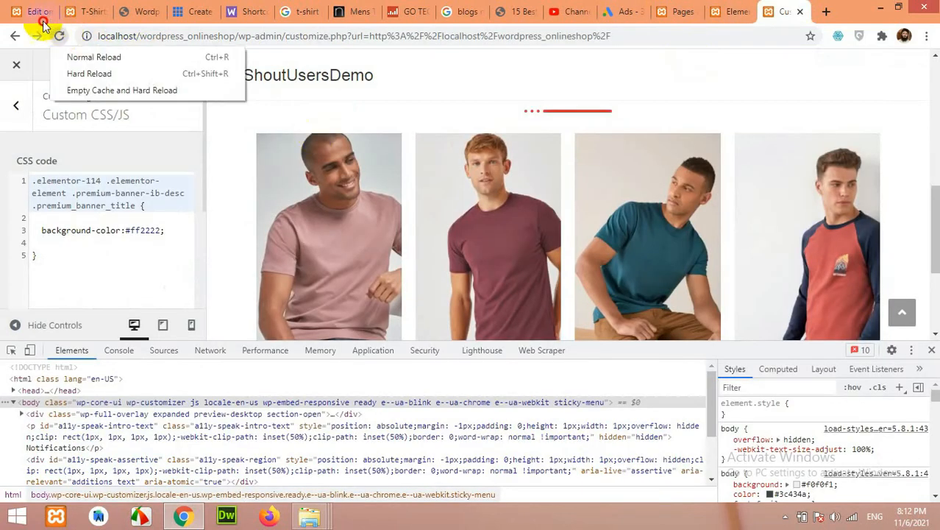
{"action": "left_click", "coordinate": [673, 11]}
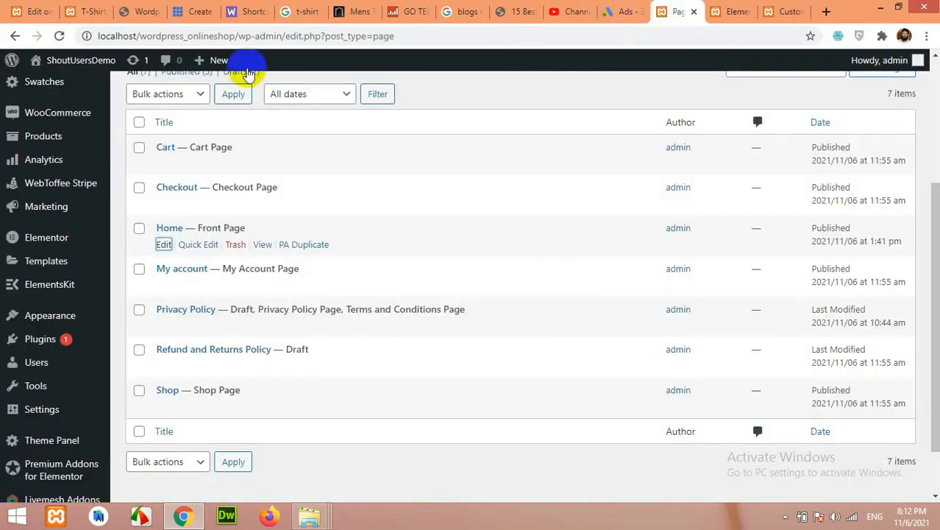
{"action": "right_click", "coordinate": [92, 63]}
{"action": "left_click", "coordinate": [108, 74]}
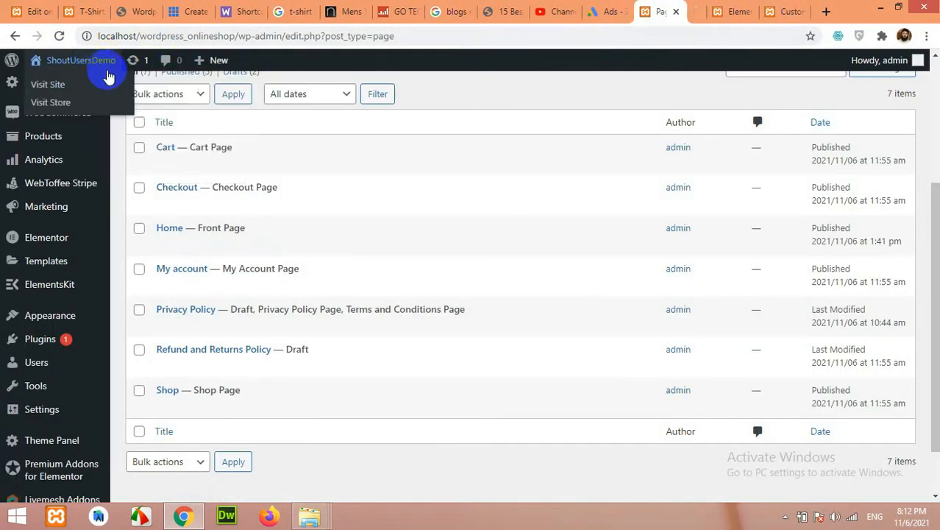
{"action": "left_click_drag", "start_coordinate": [698, 11], "coordinate": [798, 11]}
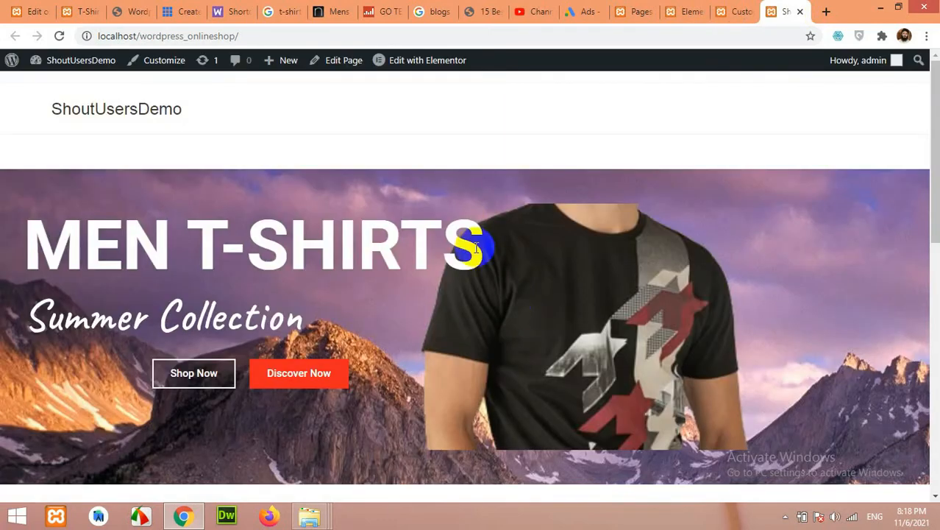
{"action": "scroll", "coordinate": [471, 279], "scroll_direction": "down", "scroll_amount": 6}
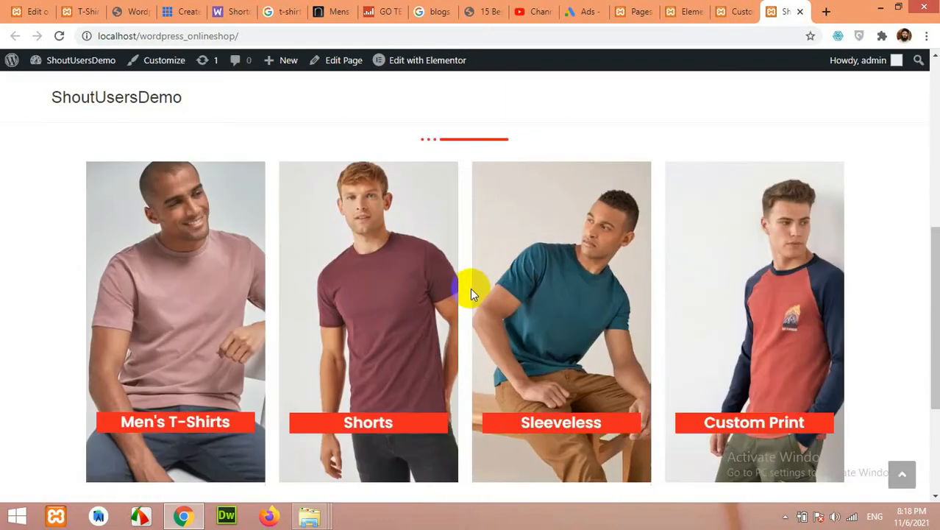
{"action": "scroll", "coordinate": [498, 275], "scroll_direction": "down", "scroll_amount": 1}
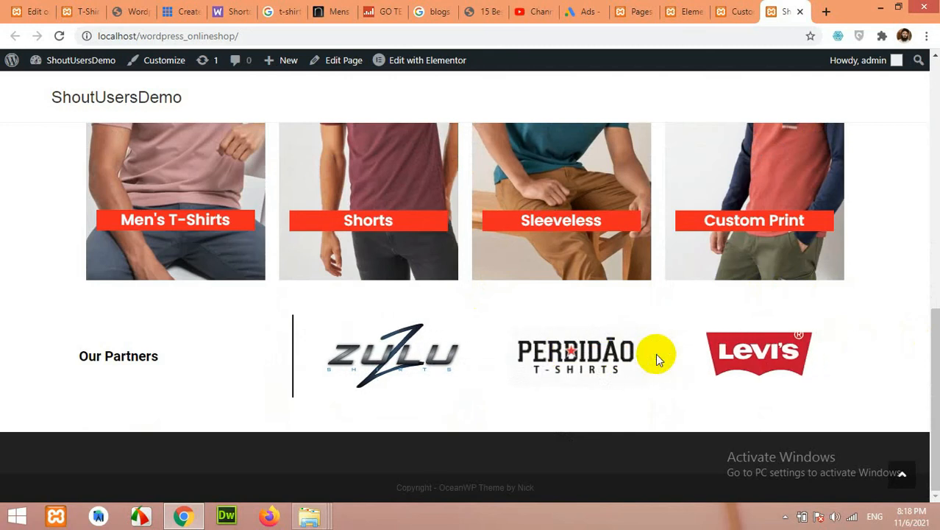
{"action": "left_click", "coordinate": [79, 9]}
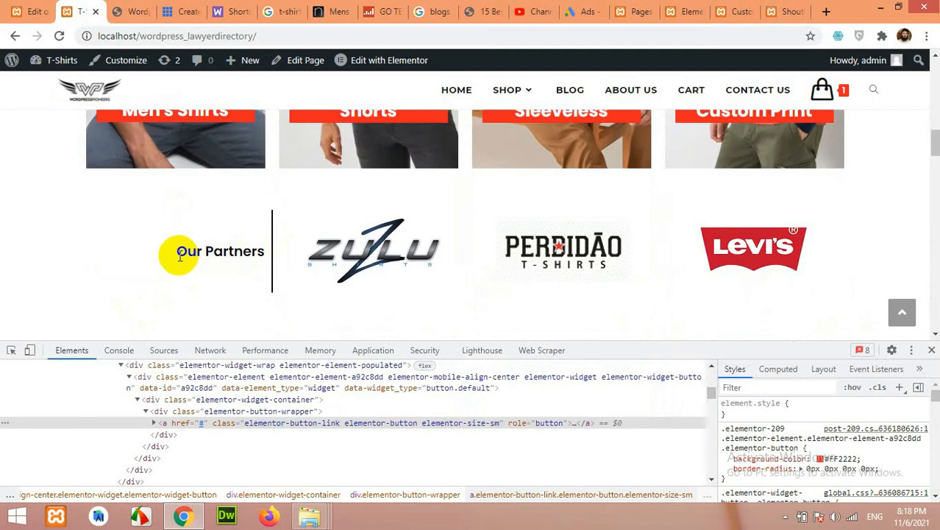
Step: Right-align the Our Partners heading and check the section in the mobile and tablet previews before returning to desktop view
{"action": "left_click", "coordinate": [683, 12]}
{"action": "left_click", "coordinate": [287, 301]}
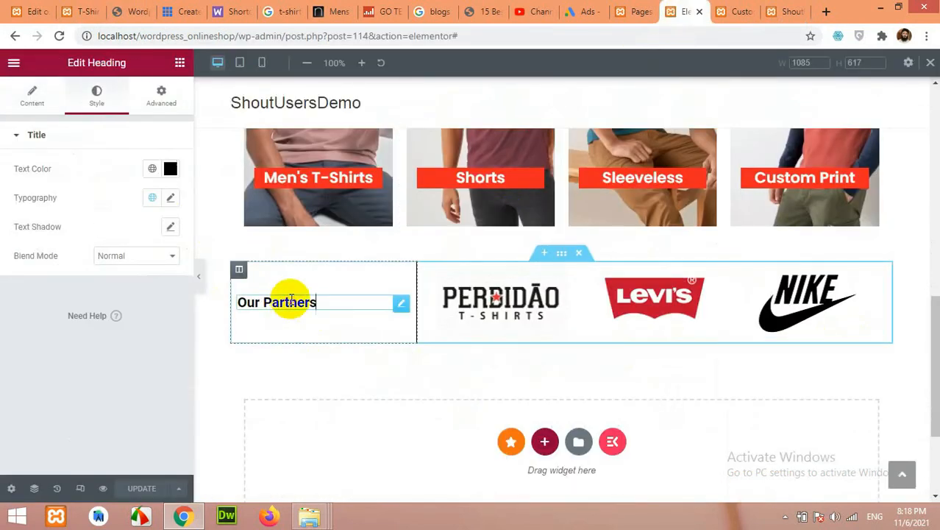
{"action": "left_click", "coordinate": [42, 92]}
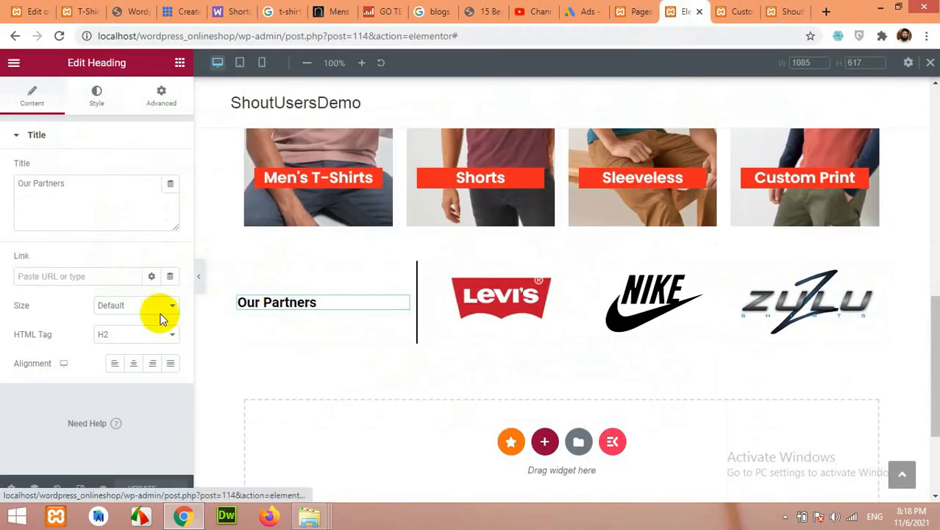
{"action": "left_click", "coordinate": [152, 362]}
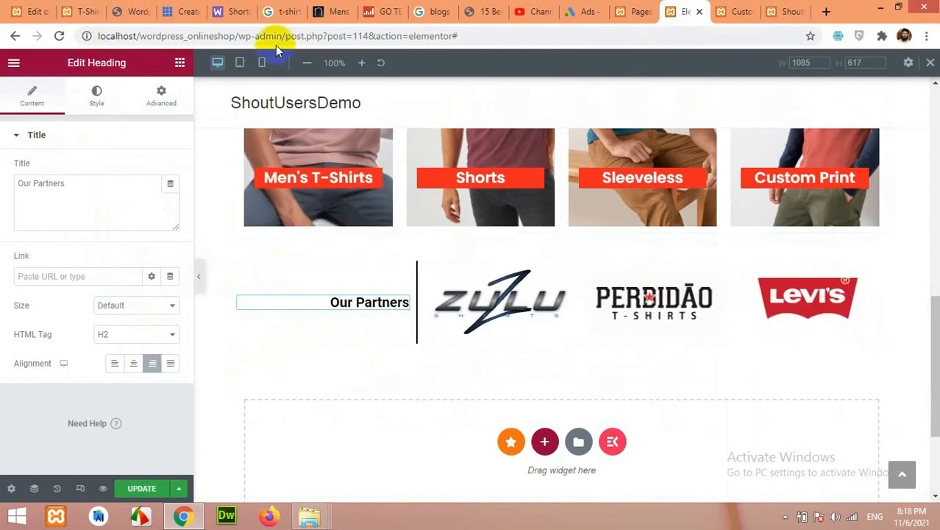
{"action": "left_click", "coordinate": [261, 62]}
{"action": "scroll", "coordinate": [507, 273], "scroll_direction": "down", "scroll_amount": 10}
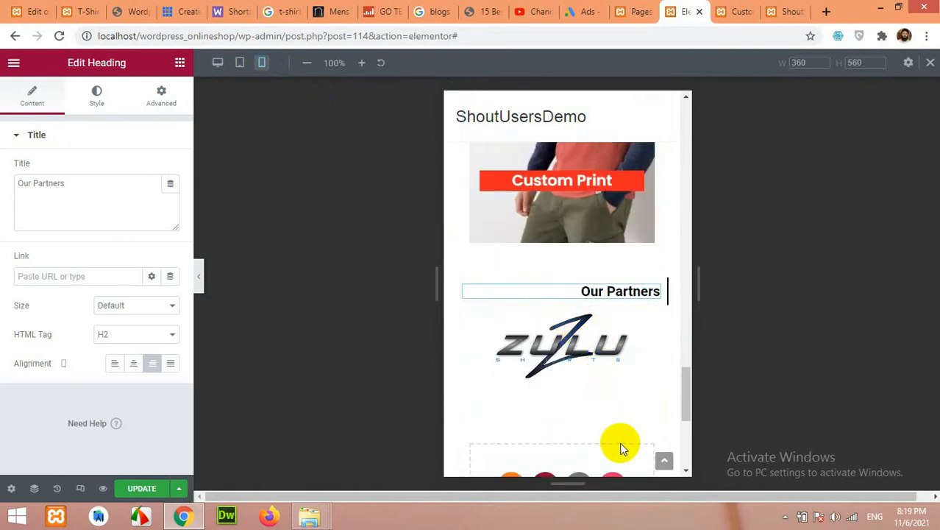
{"action": "left_click", "coordinate": [239, 62]}
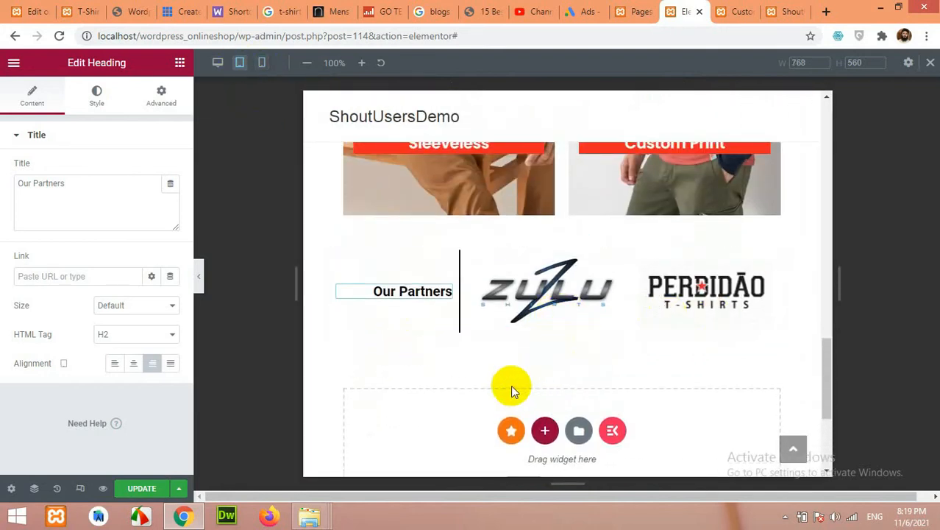
{"action": "left_click", "coordinate": [218, 63]}
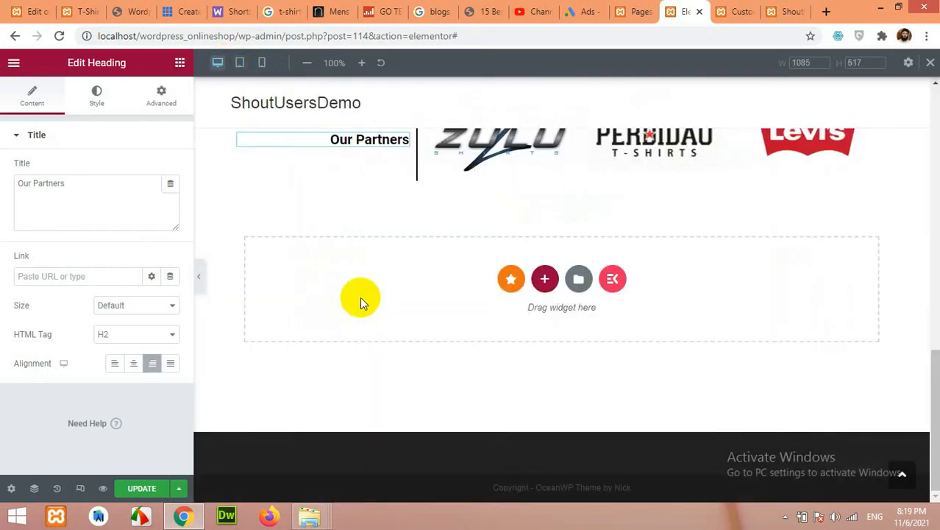
Step: Examine the Top Interesting section of the T-Shirts reference site, including its Featured, Recent and Sale Products tabs
{"action": "left_click", "coordinate": [79, 12]}
{"action": "scroll", "coordinate": [309, 233], "scroll_direction": "down", "scroll_amount": 5}
{"action": "scroll", "coordinate": [300, 243], "scroll_direction": "up", "scroll_amount": 2}
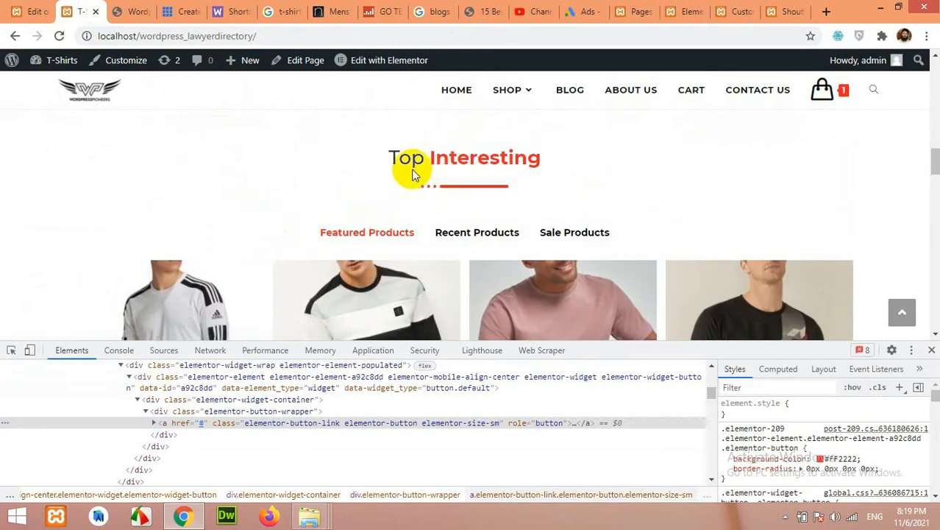
{"action": "scroll", "coordinate": [525, 195], "scroll_direction": "down", "scroll_amount": 1}
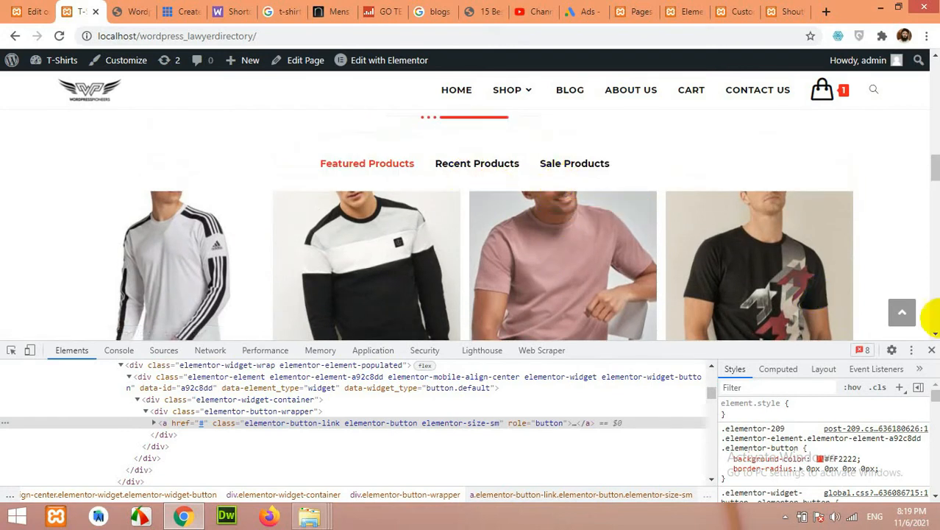
{"action": "left_click", "coordinate": [933, 351]}
{"action": "left_click", "coordinate": [472, 170]}
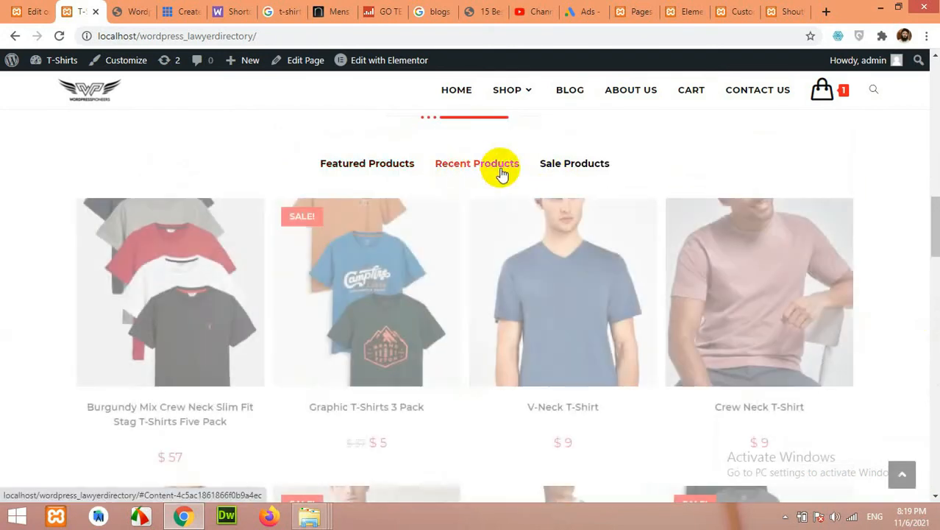
{"action": "left_click", "coordinate": [576, 167]}
{"action": "left_click", "coordinate": [375, 171]}
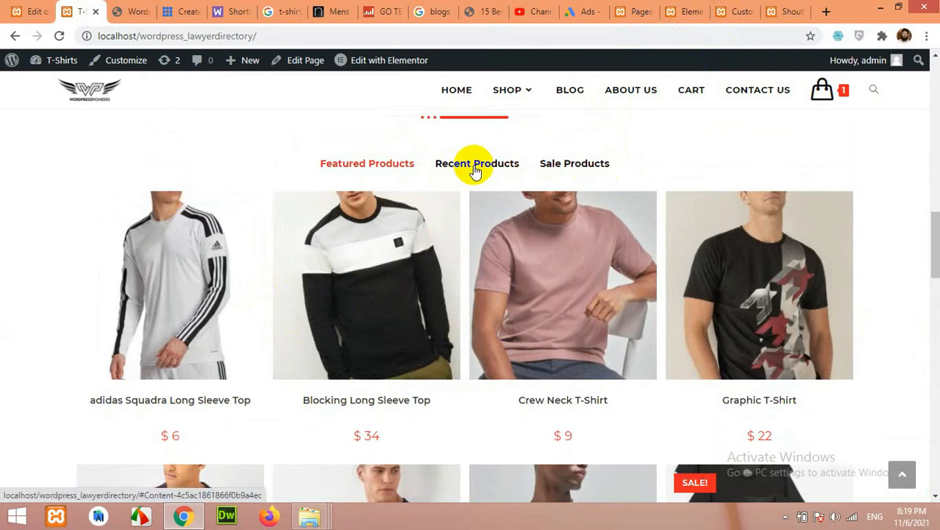
Step: Duplicate the Featured Categories section in the Elementor editor and remove the four category banners from the copy, keeping only its heading
{"action": "left_click", "coordinate": [738, 10]}
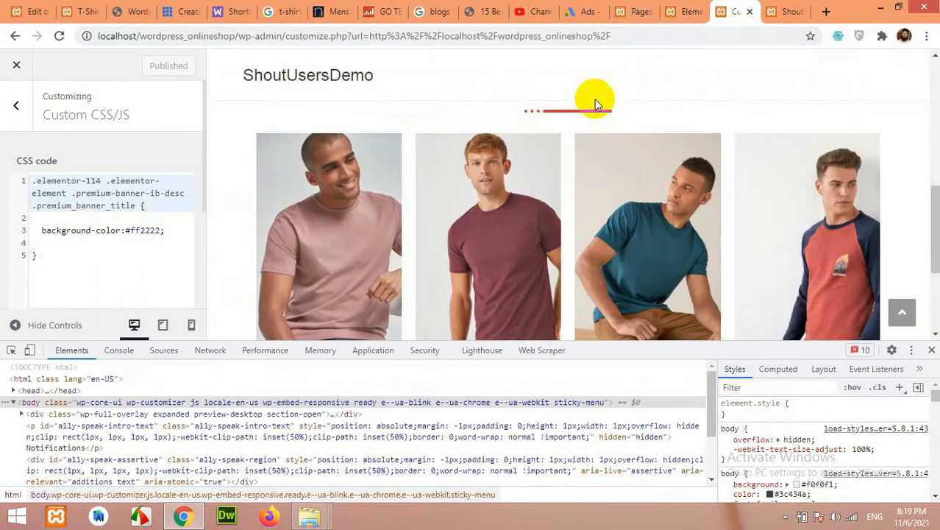
{"action": "scroll", "coordinate": [520, 158], "scroll_direction": "down", "scroll_amount": 2}
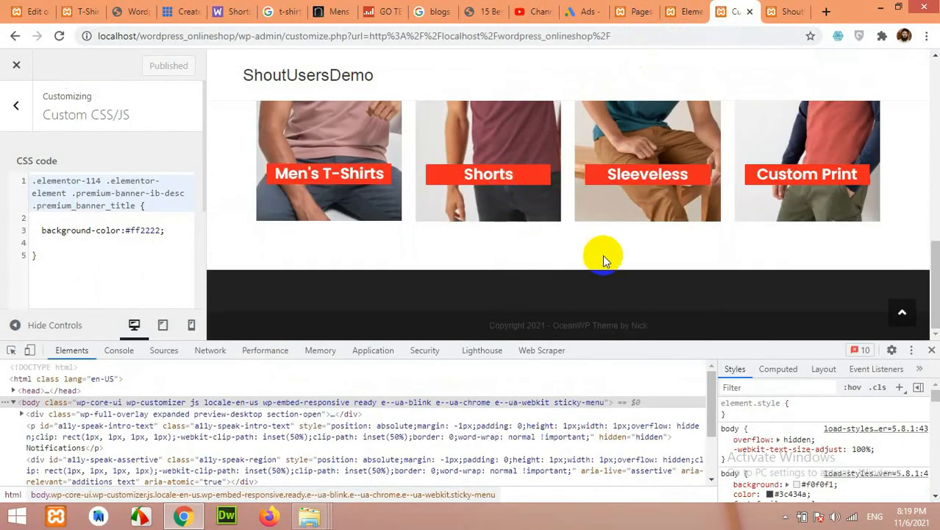
{"action": "left_click", "coordinate": [686, 9]}
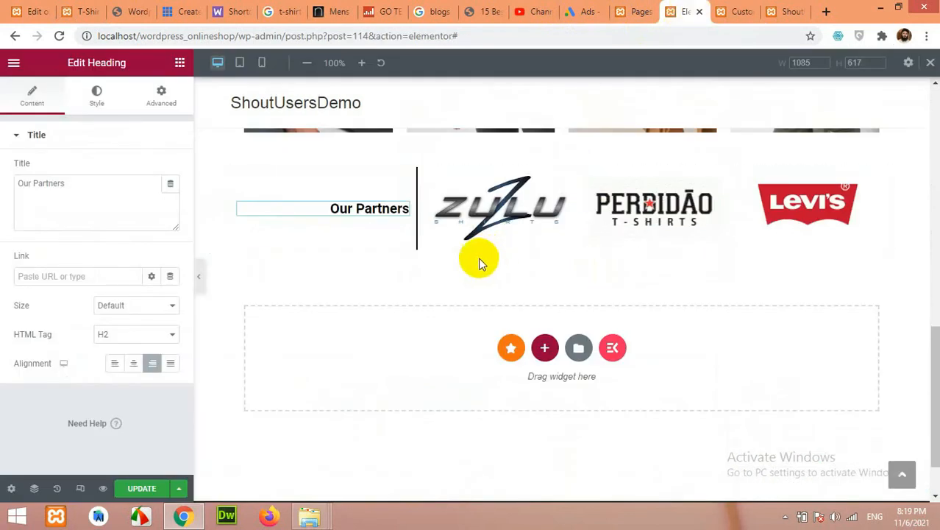
{"action": "scroll", "coordinate": [490, 330], "scroll_direction": "up", "scroll_amount": 5}
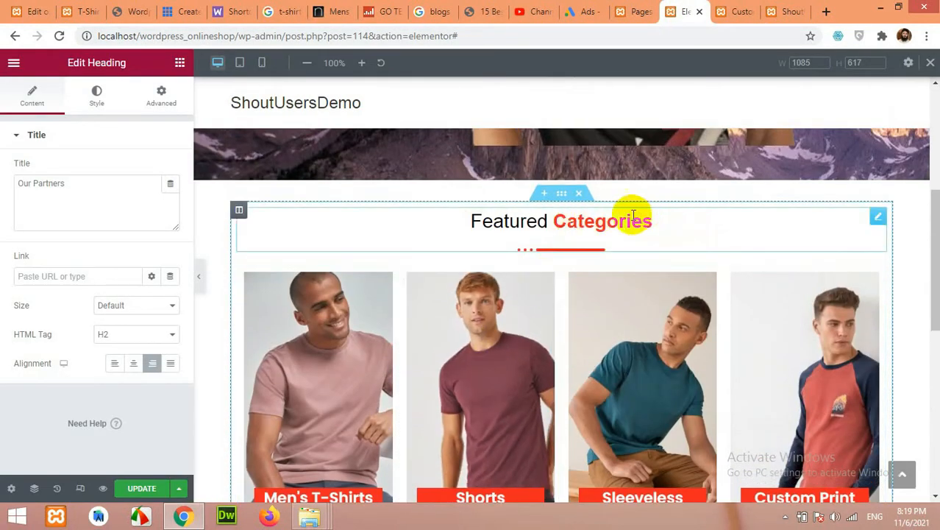
{"action": "right_click", "coordinate": [565, 199]}
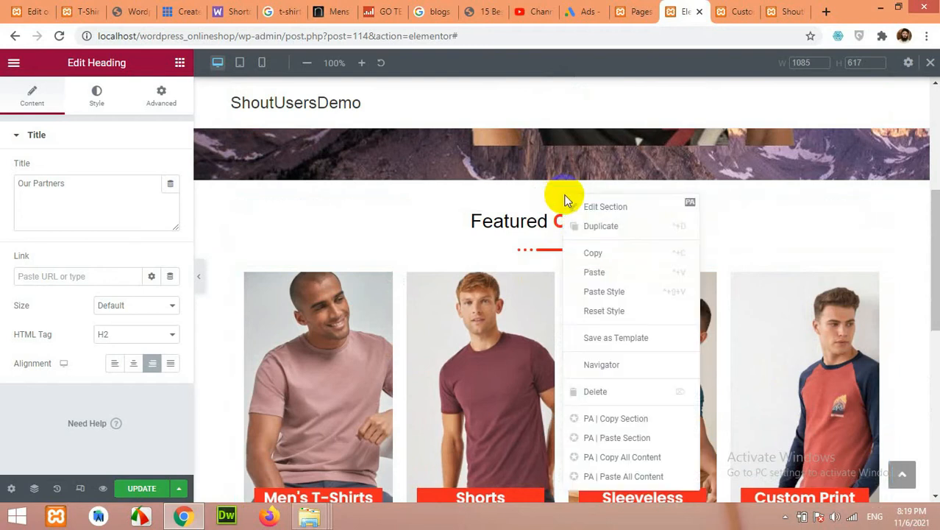
{"action": "left_click", "coordinate": [593, 251]}
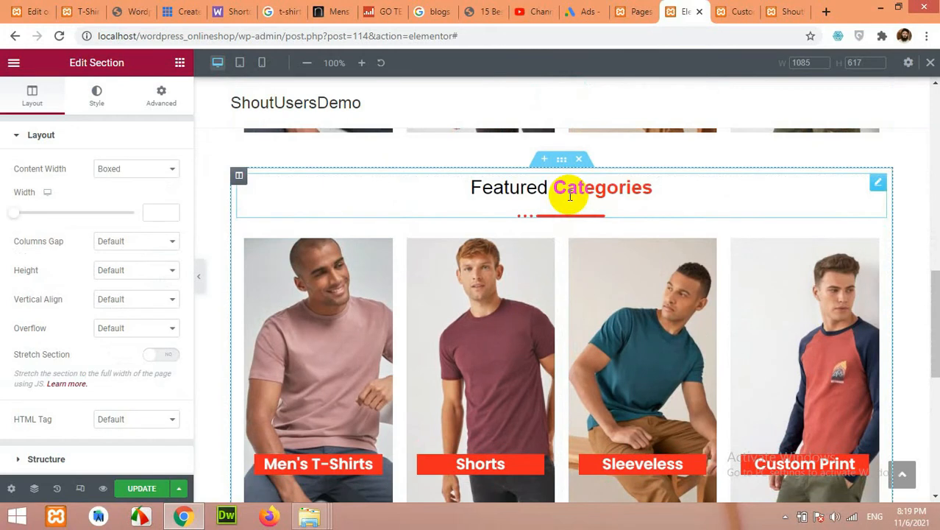
{"action": "left_click", "coordinate": [572, 224]}
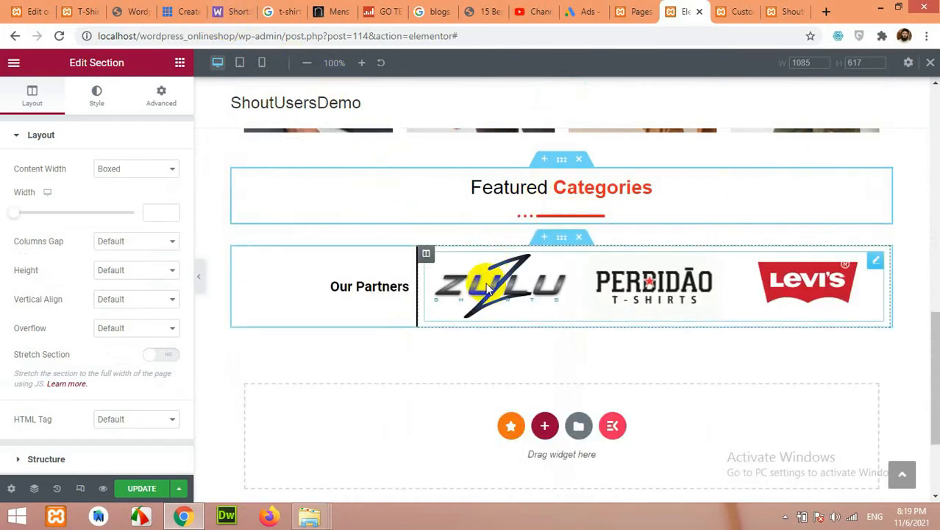
{"action": "key", "text": "ctrl+z"}
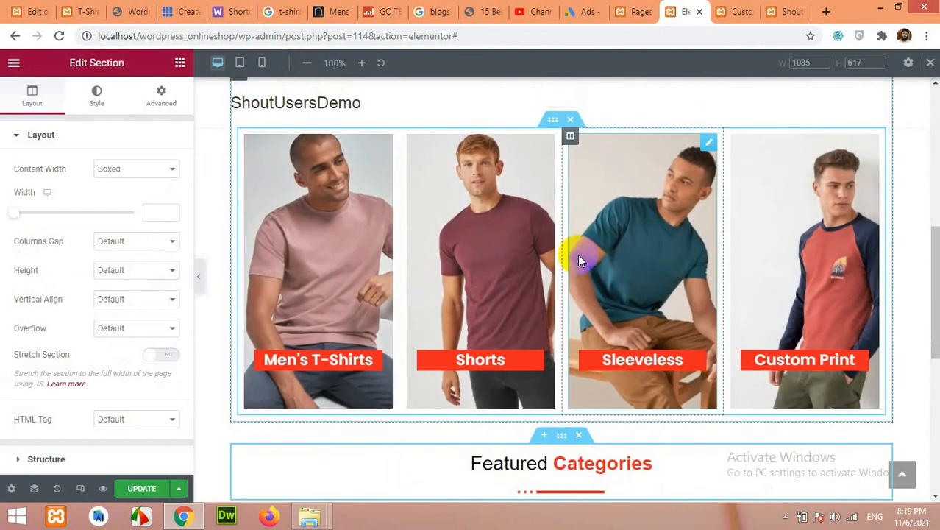
Step: Move the copied heading section below the Our Partners section and change its title to "Top {{Interesting}}"
{"action": "scroll", "coordinate": [575, 257], "scroll_direction": "down", "scroll_amount": 3}
{"action": "left_click_drag", "start_coordinate": [557, 227], "coordinate": [570, 336]}
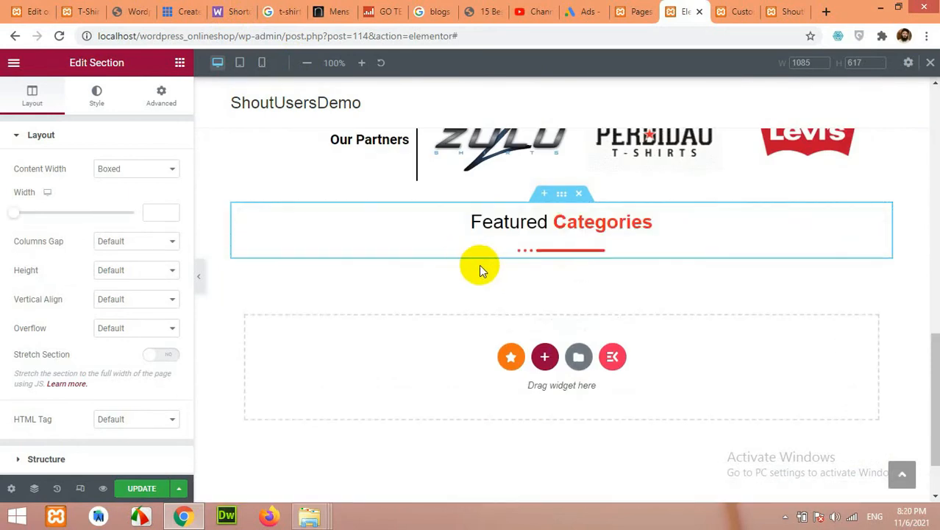
{"action": "left_click", "coordinate": [509, 221]}
{"action": "left_click", "coordinate": [84, 10]}
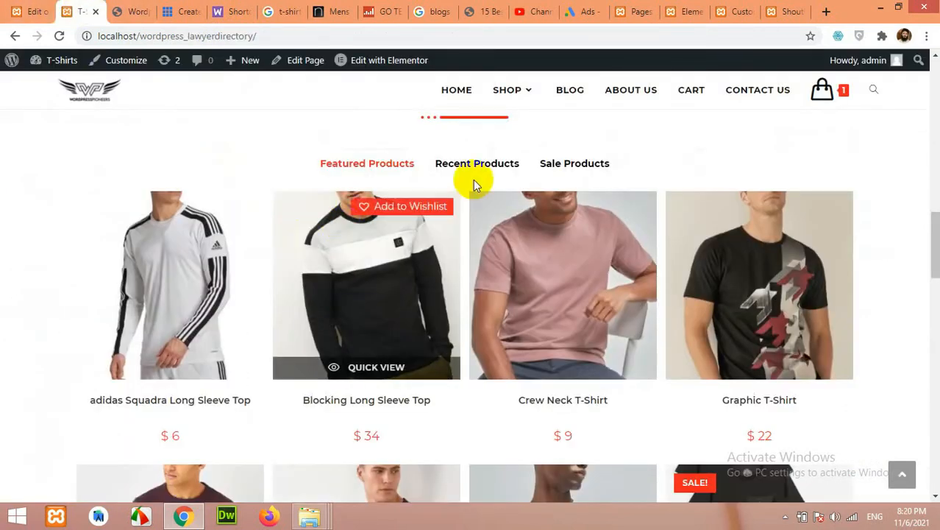
{"action": "scroll", "coordinate": [475, 191], "scroll_direction": "up", "scroll_amount": 2}
{"action": "left_click", "coordinate": [730, 11]}
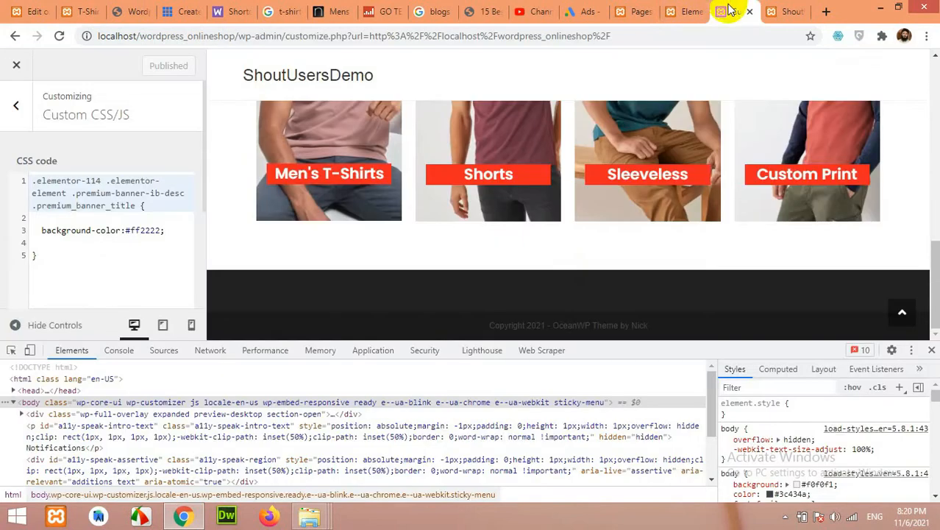
{"action": "left_click", "coordinate": [685, 11]}
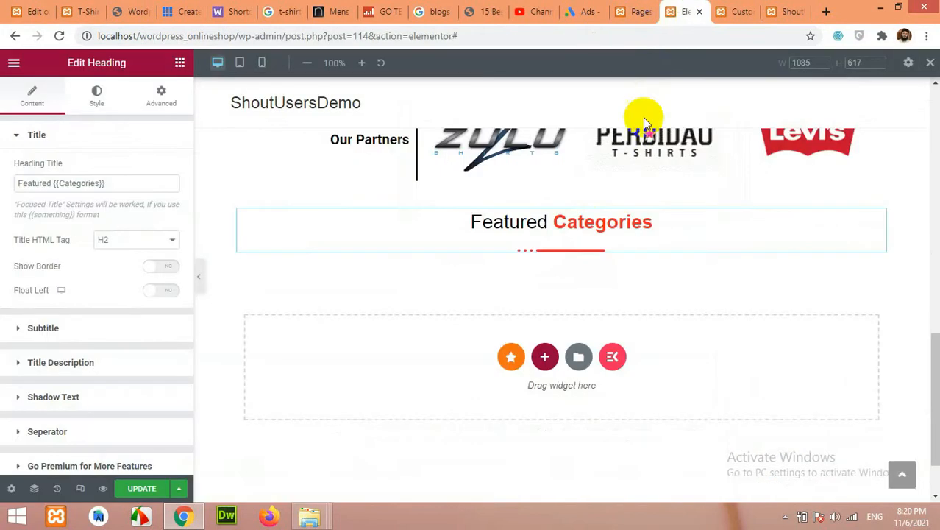
{"action": "left_click", "coordinate": [41, 181]}
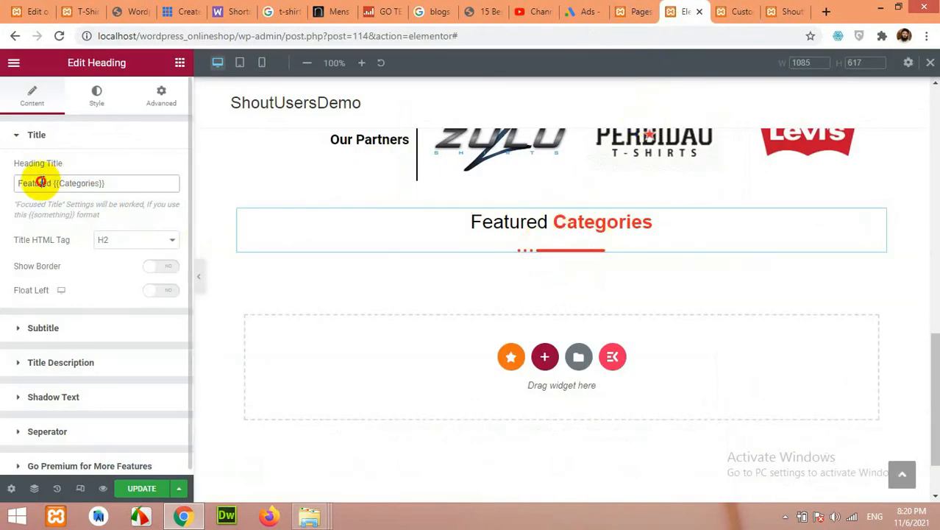
{"action": "type", "text": "Top {{Interesting"}
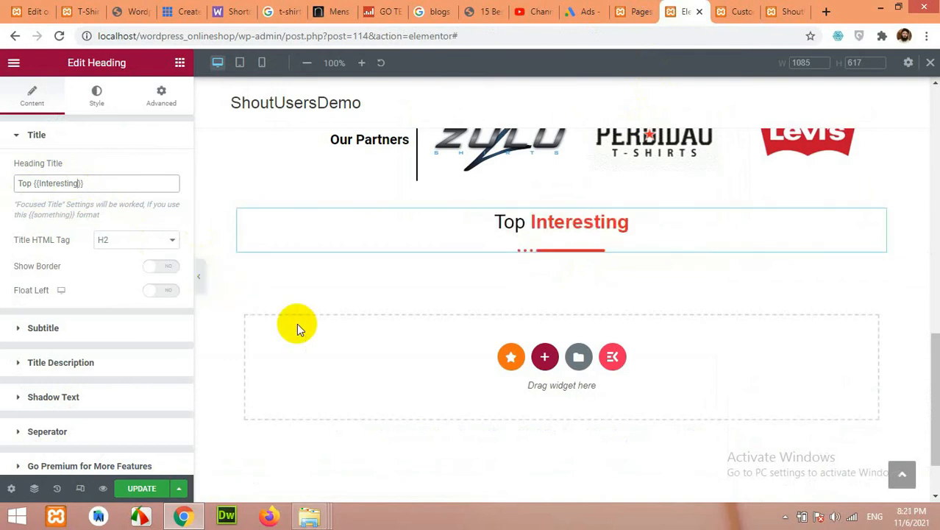
Step: Check how the product tabs switch beneath the Top Interesting heading on the reference site, then return to the Elementor editor
{"action": "key", "text": "ctrl+2"}
{"action": "left_click", "coordinate": [508, 309]}
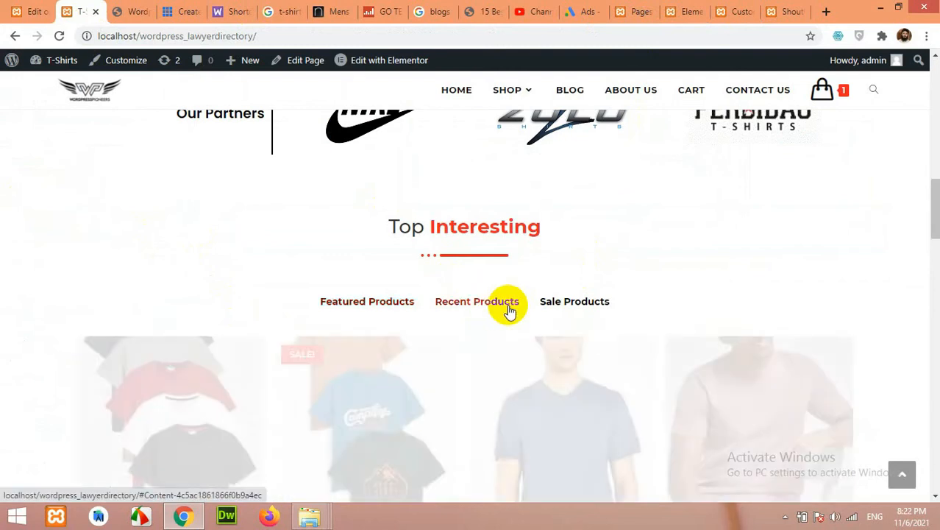
{"action": "left_click", "coordinate": [358, 298]}
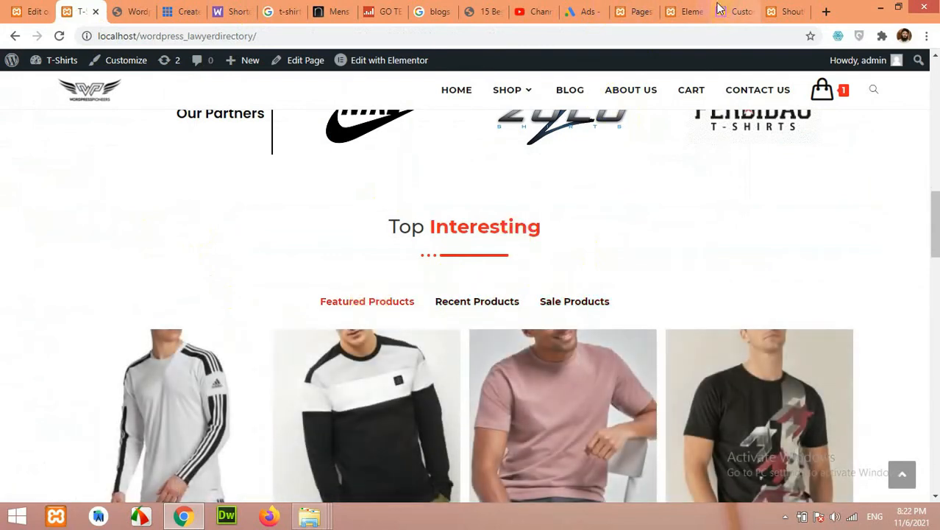
{"action": "left_click", "coordinate": [692, 11]}
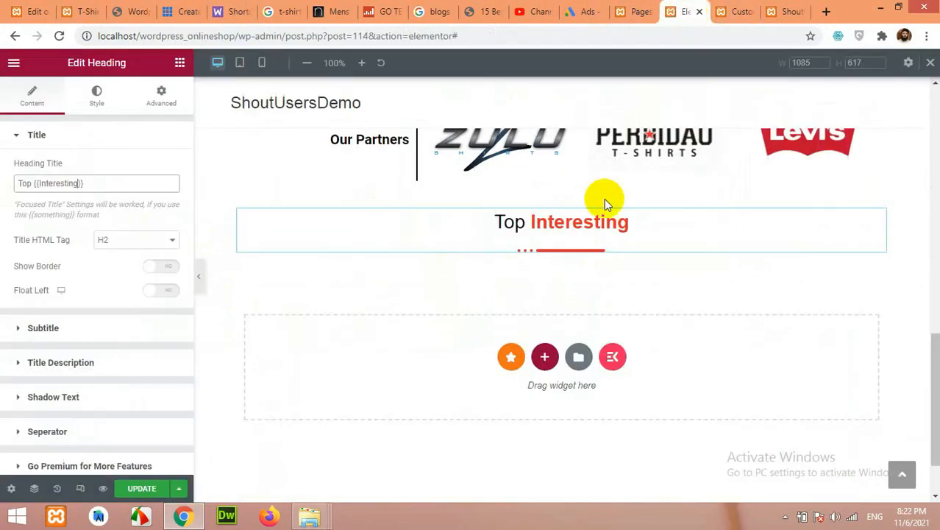
{"action": "left_click", "coordinate": [179, 63]}
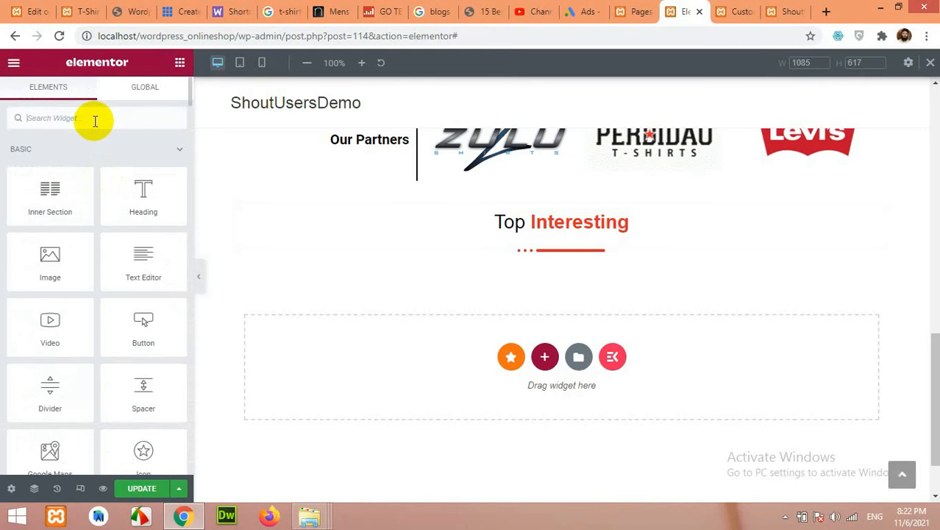
{"action": "type", "text": "tabs"}
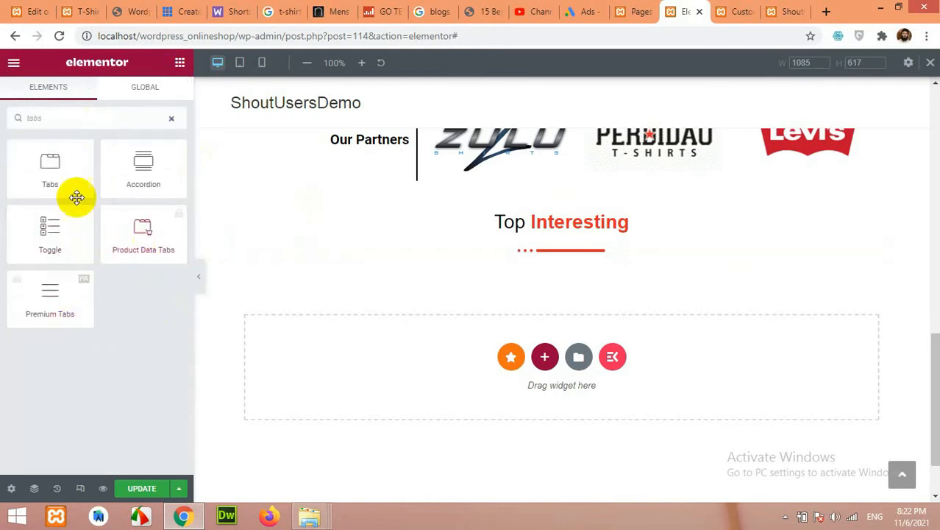
{"action": "left_click_drag", "start_coordinate": [49, 169], "coordinate": [543, 257]}
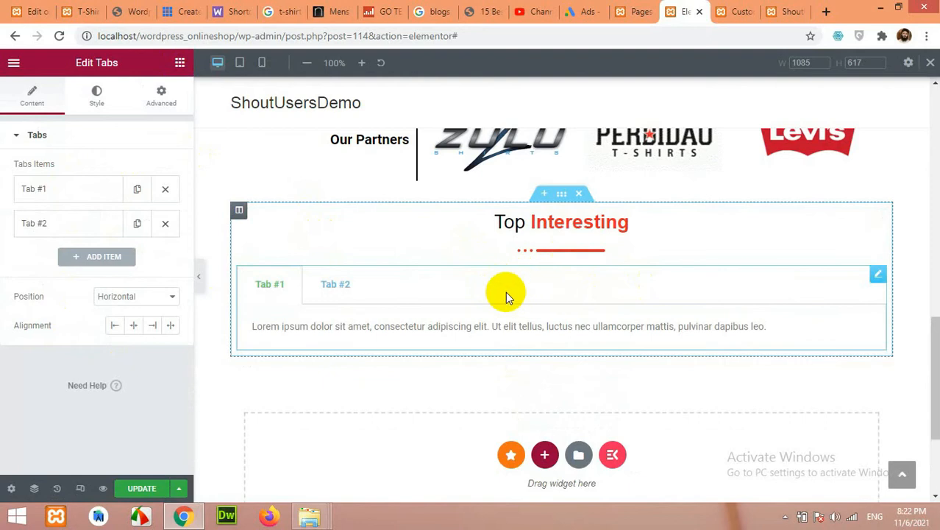
{"action": "right_click", "coordinate": [877, 278]}
{"action": "left_click", "coordinate": [838, 401]}
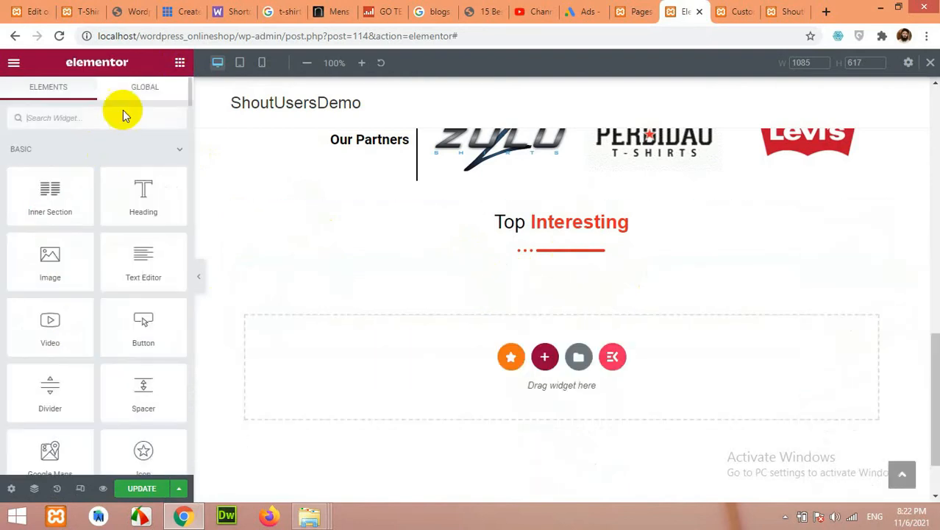
Step: Add the ElementsKit Tab widget beneath the Top Interesting heading and open its style settings
{"action": "type", "text": "tab"}
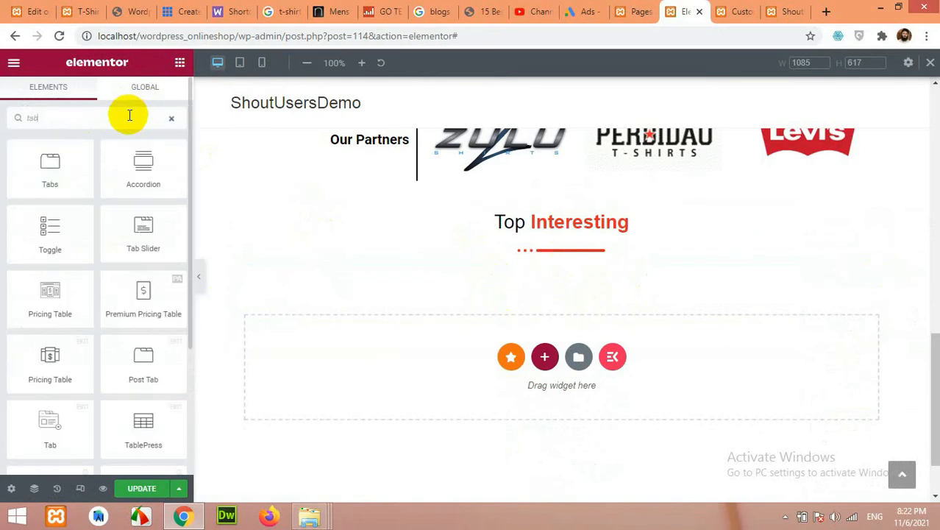
{"action": "scroll", "coordinate": [132, 315], "scroll_direction": "down", "scroll_amount": 3}
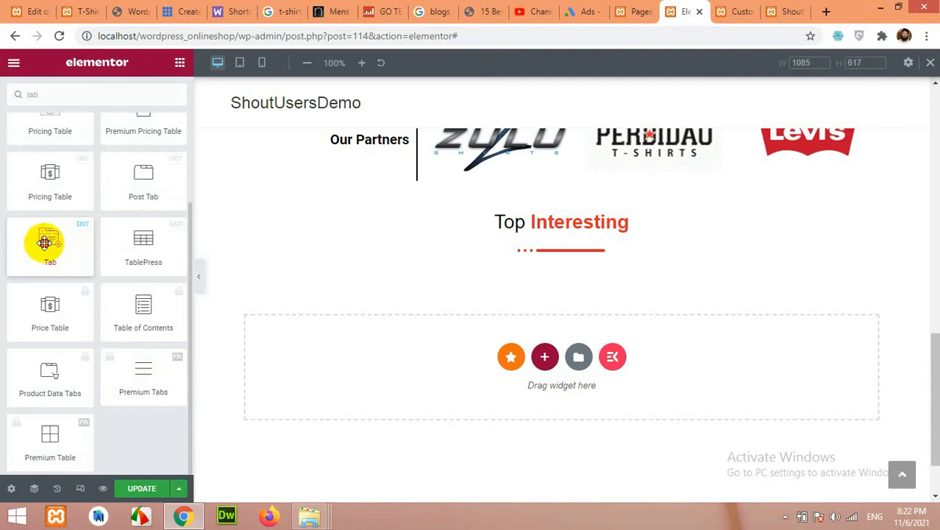
{"action": "left_click_drag", "start_coordinate": [45, 242], "coordinate": [556, 251]}
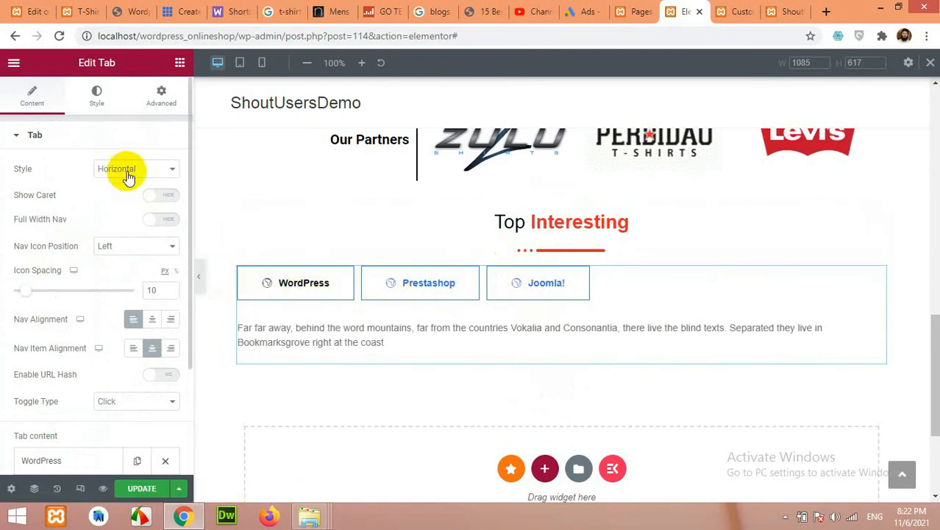
{"action": "left_click", "coordinate": [98, 106]}
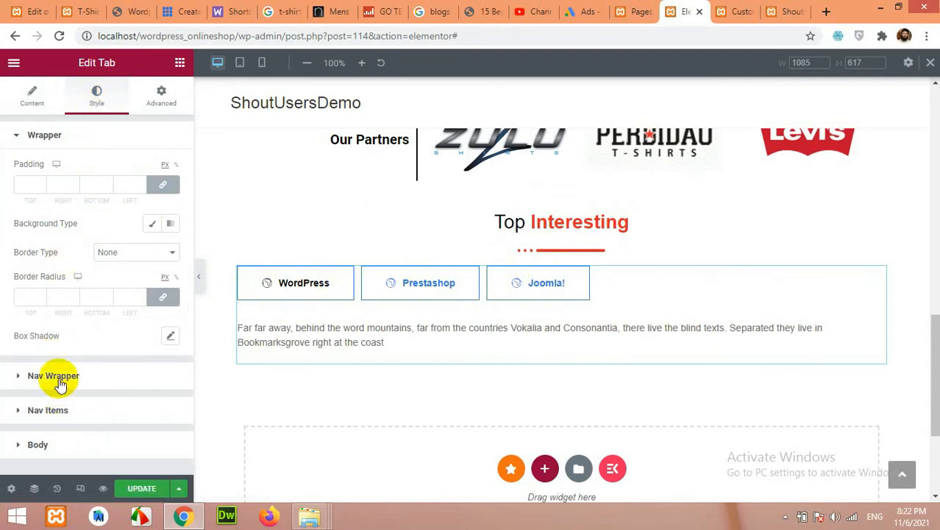
Step: Look through the Nav Items and Nav Wrapper style settings of the Tab widget for a way to align the tabs
{"action": "left_click", "coordinate": [47, 412]}
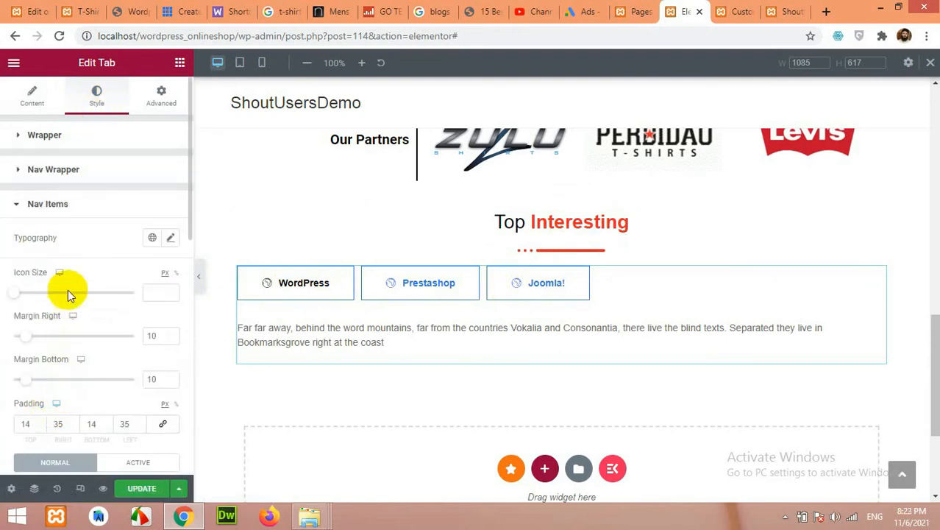
{"action": "scroll", "coordinate": [109, 279], "scroll_direction": "down", "scroll_amount": 2}
{"action": "scroll", "coordinate": [89, 359], "scroll_direction": "down", "scroll_amount": 2}
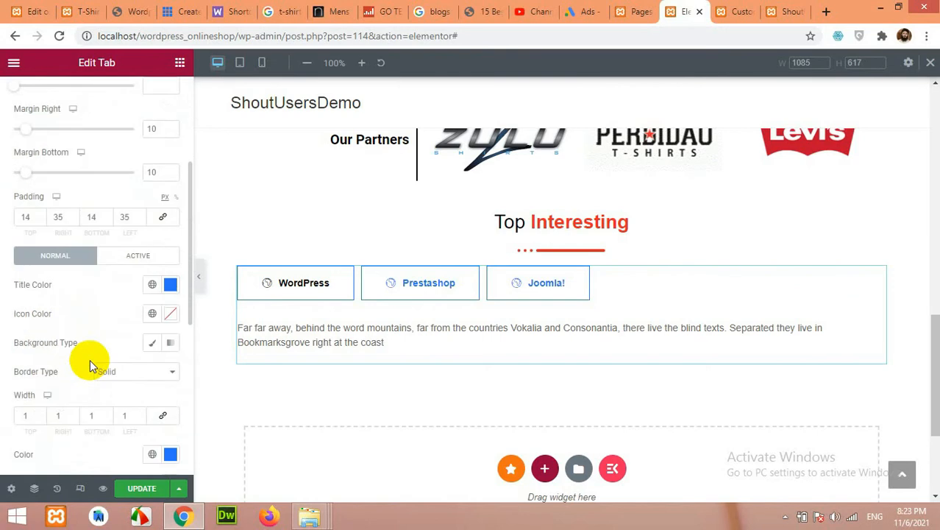
{"action": "scroll", "coordinate": [86, 365], "scroll_direction": "down", "scroll_amount": 3}
{"action": "scroll", "coordinate": [86, 365], "scroll_direction": "up", "scroll_amount": 5}
{"action": "scroll", "coordinate": [82, 331], "scroll_direction": "up", "scroll_amount": 1}
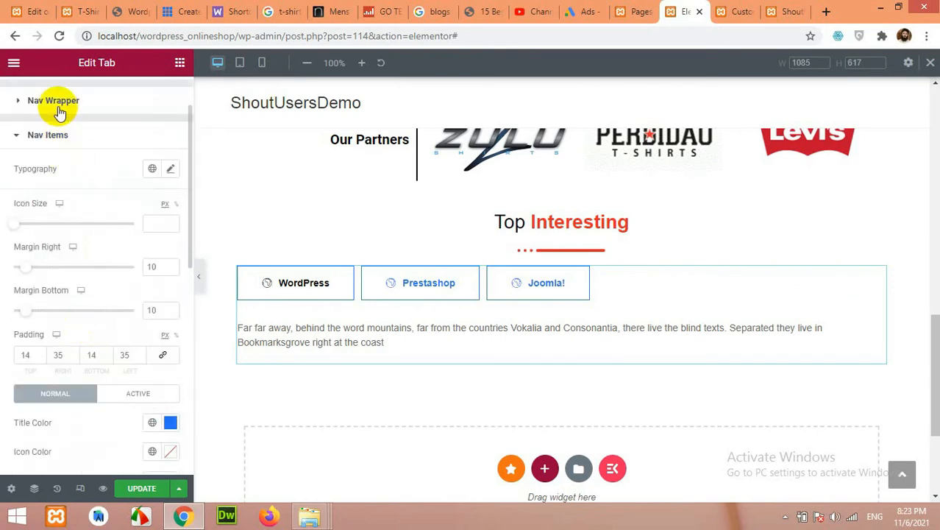
{"action": "scroll", "coordinate": [65, 133], "scroll_direction": "up", "scroll_amount": 1}
{"action": "left_click", "coordinate": [56, 170]}
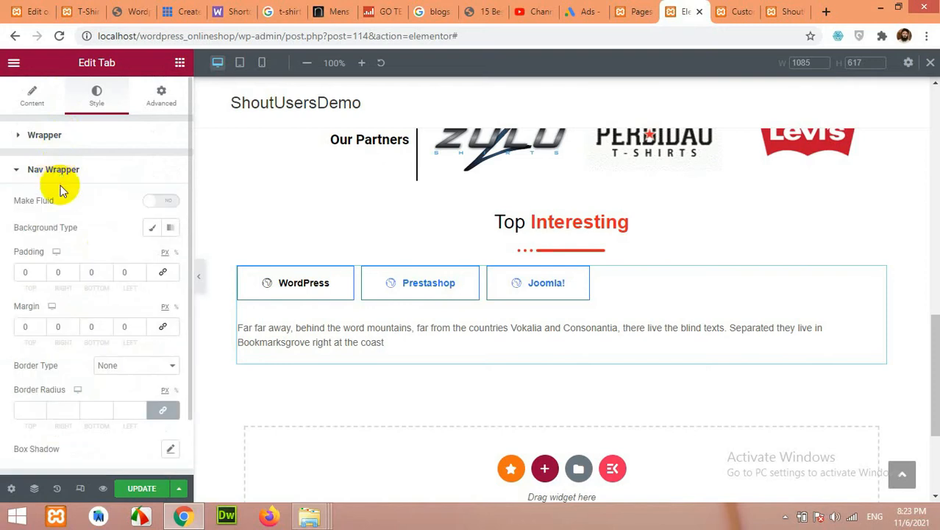
{"action": "scroll", "coordinate": [133, 218], "scroll_direction": "down", "scroll_amount": 1}
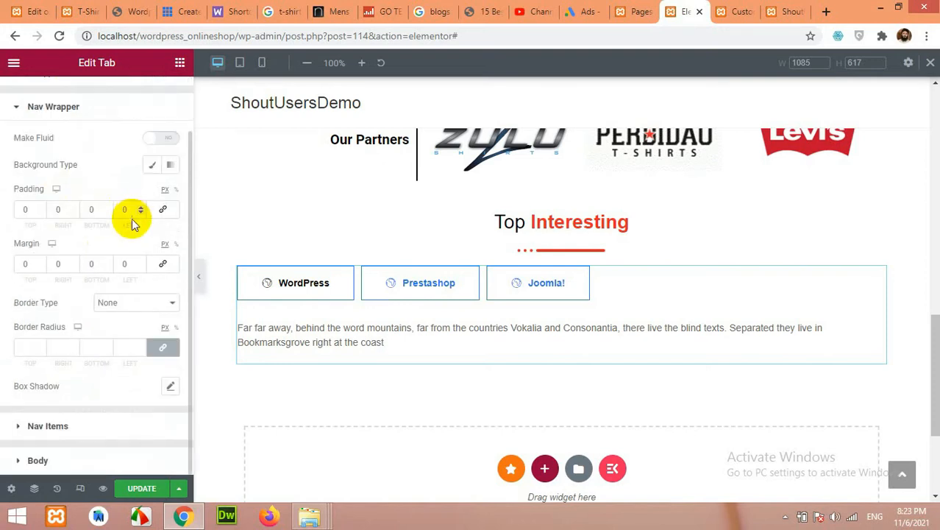
Step: Set the Tab widget's Nav Alignment to center in its content settings
{"action": "scroll", "coordinate": [131, 219], "scroll_direction": "up", "scroll_amount": 1}
{"action": "left_click", "coordinate": [26, 103]}
{"action": "scroll", "coordinate": [103, 254], "scroll_direction": "down", "scroll_amount": 2}
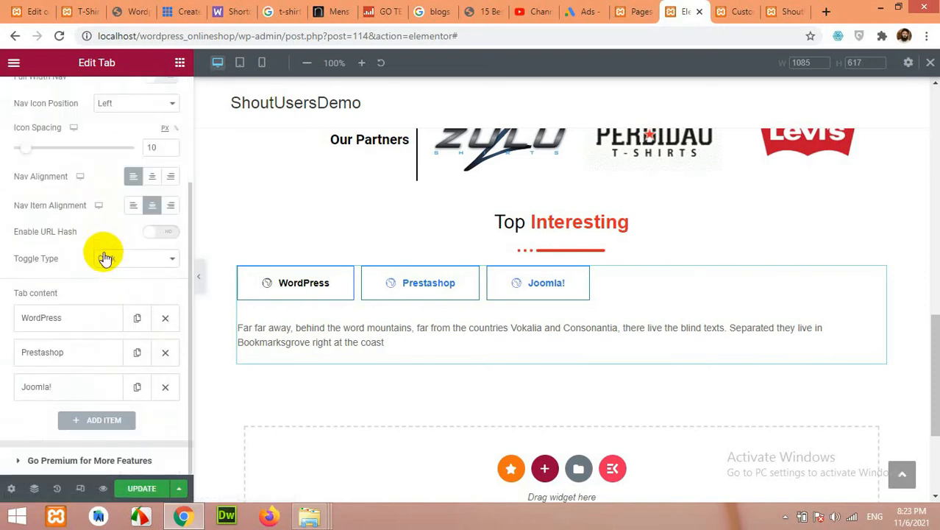
{"action": "scroll", "coordinate": [110, 261], "scroll_direction": "up", "scroll_amount": 2}
{"action": "left_click", "coordinate": [152, 316]}
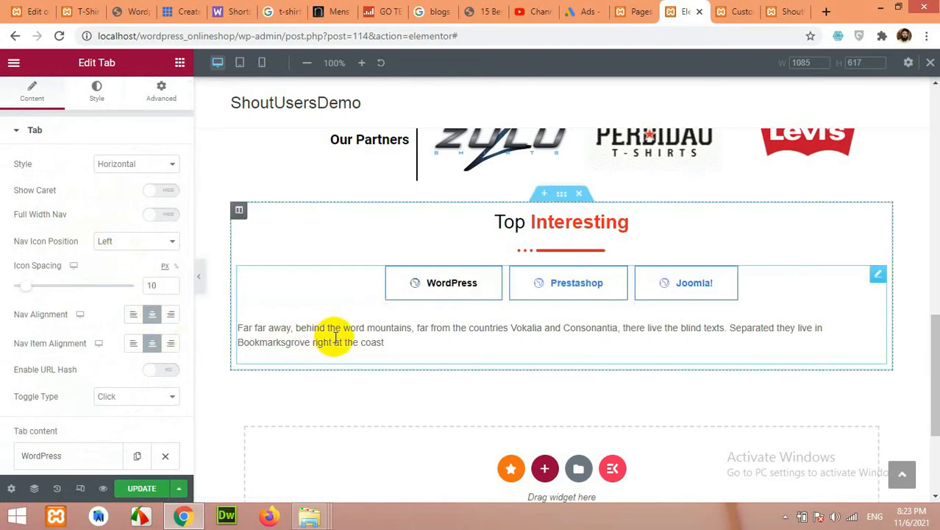
Step: Remove the Prestashop and Joomla! items from the Tab widget's content
{"action": "left_click", "coordinate": [23, 130]}
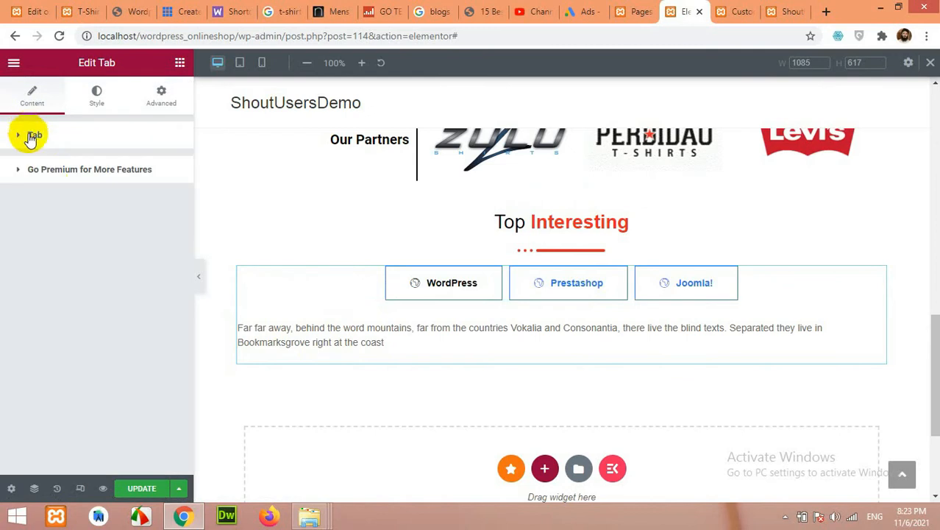
{"action": "left_click", "coordinate": [98, 94]}
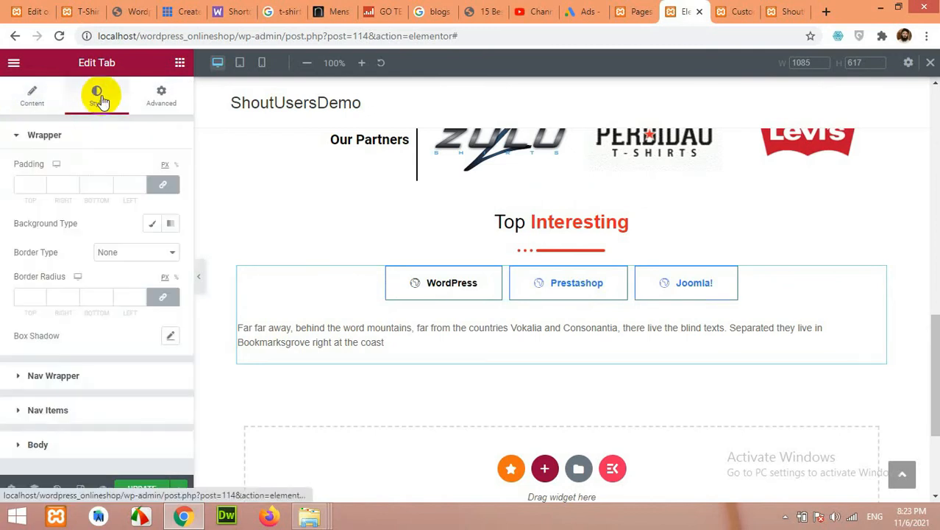
{"action": "left_click", "coordinate": [30, 93]}
{"action": "scroll", "coordinate": [78, 231], "scroll_direction": "down", "scroll_amount": 1}
{"action": "scroll", "coordinate": [79, 214], "scroll_direction": "up", "scroll_amount": 1}
{"action": "scroll", "coordinate": [78, 234], "scroll_direction": "down", "scroll_amount": 2}
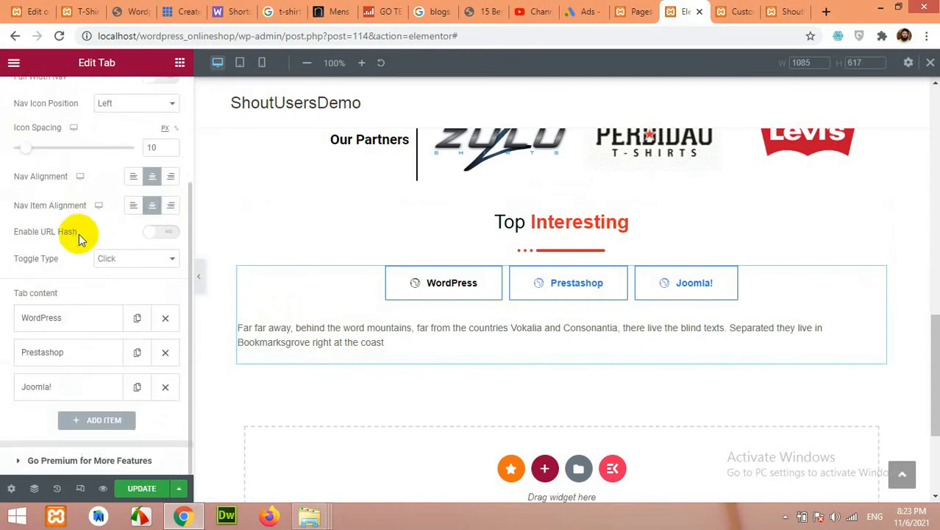
{"action": "left_click", "coordinate": [165, 353]}
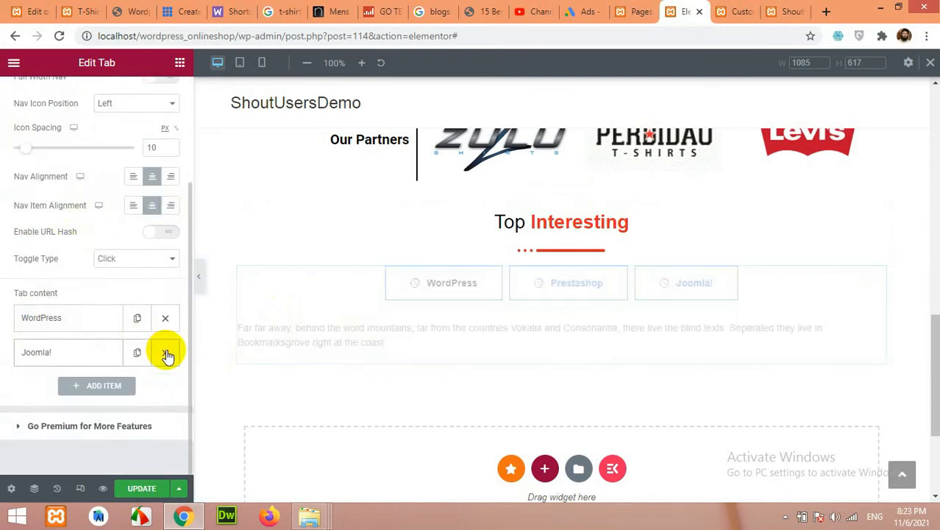
{"action": "left_click", "coordinate": [167, 353]}
Step: Rename the WordPress tab to "Featured Products", matching the first product tab on the reference site
{"action": "left_click", "coordinate": [57, 321]}
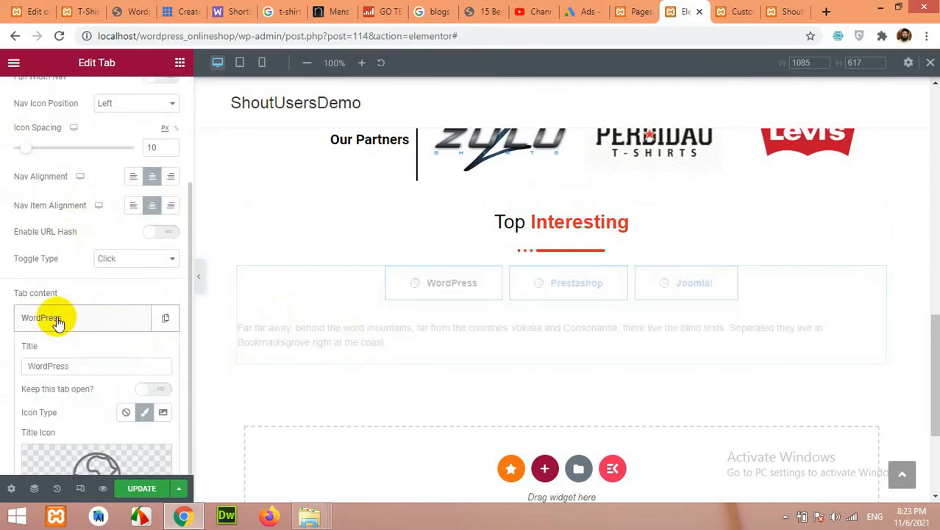
{"action": "left_click_drag", "start_coordinate": [76, 367], "coordinate": [3, 365]}
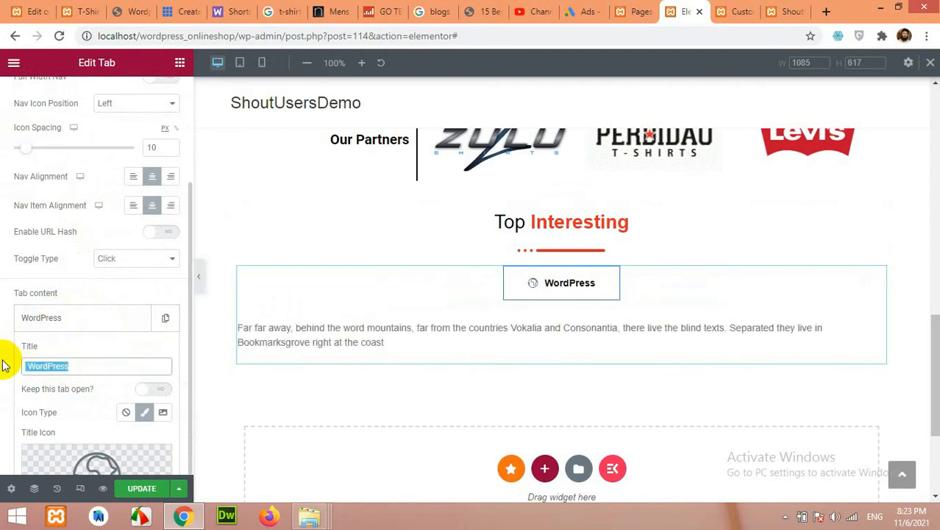
{"action": "left_click", "coordinate": [74, 10]}
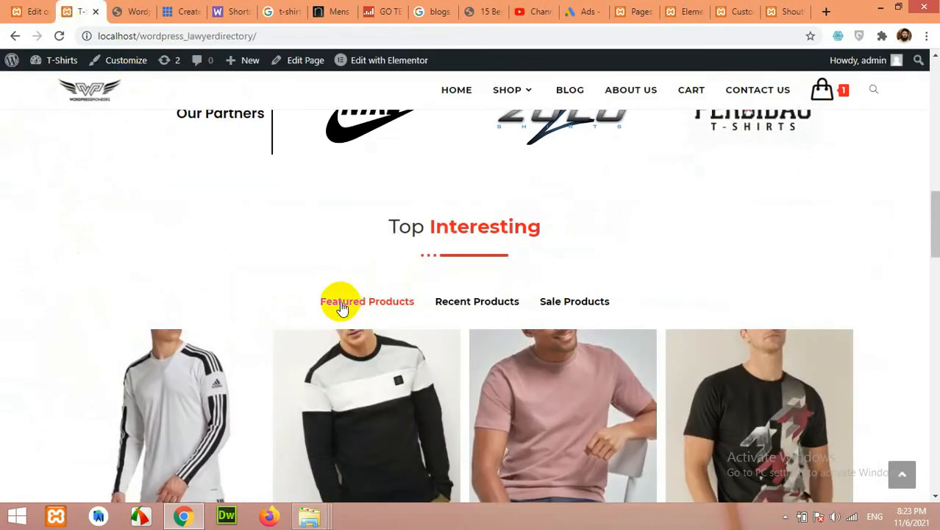
{"action": "left_click", "coordinate": [684, 11]}
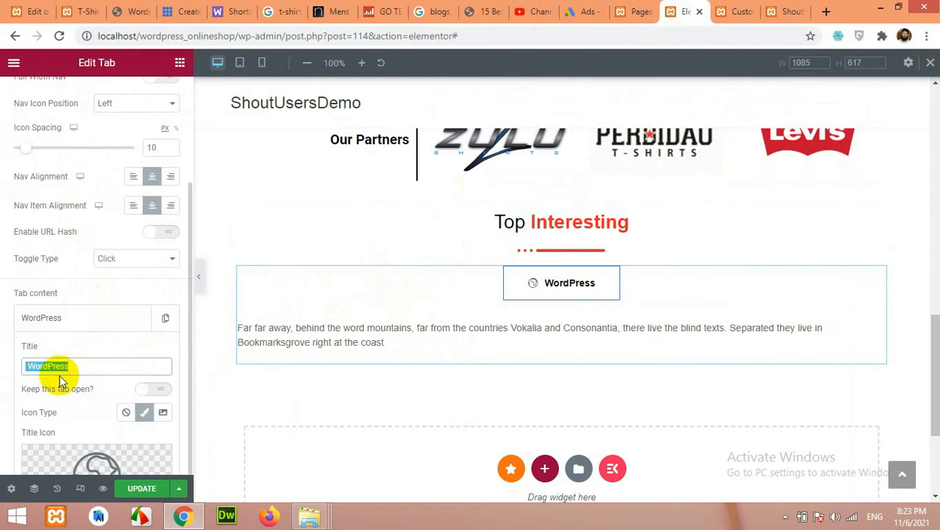
{"action": "type", "text": "Featured Products"}
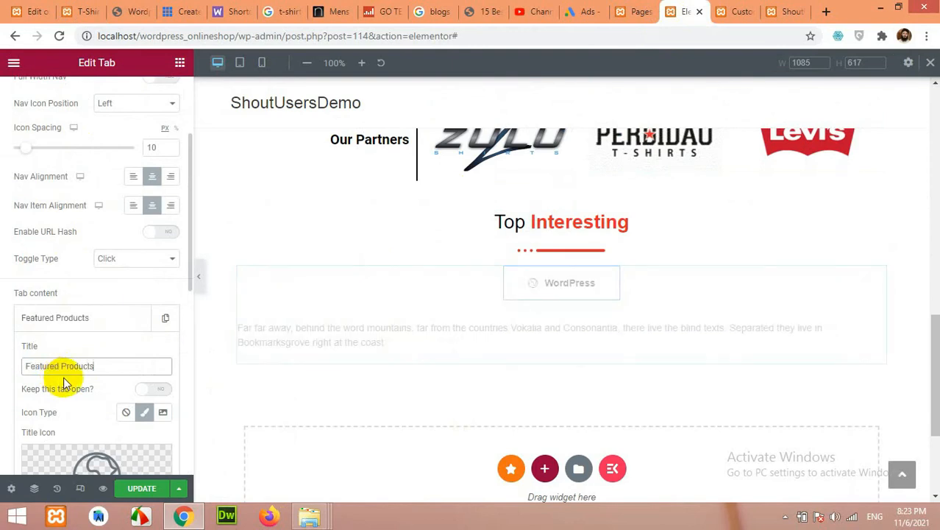
{"action": "left_click", "coordinate": [92, 321]}
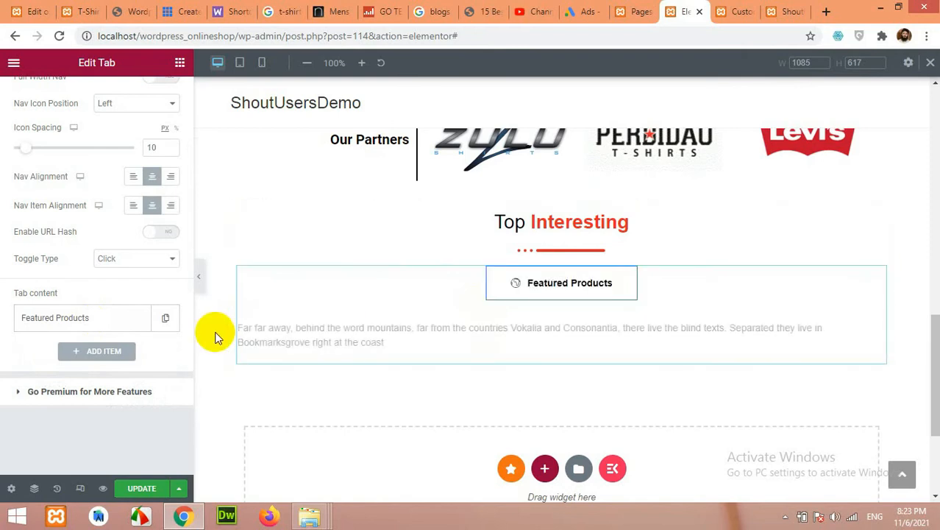
Step: Set the Featured Products tab's icon type to none
{"action": "left_click", "coordinate": [94, 317]}
{"action": "scroll", "coordinate": [109, 346], "scroll_direction": "down", "scroll_amount": 1}
{"action": "scroll", "coordinate": [108, 346], "scroll_direction": "down", "scroll_amount": 1}
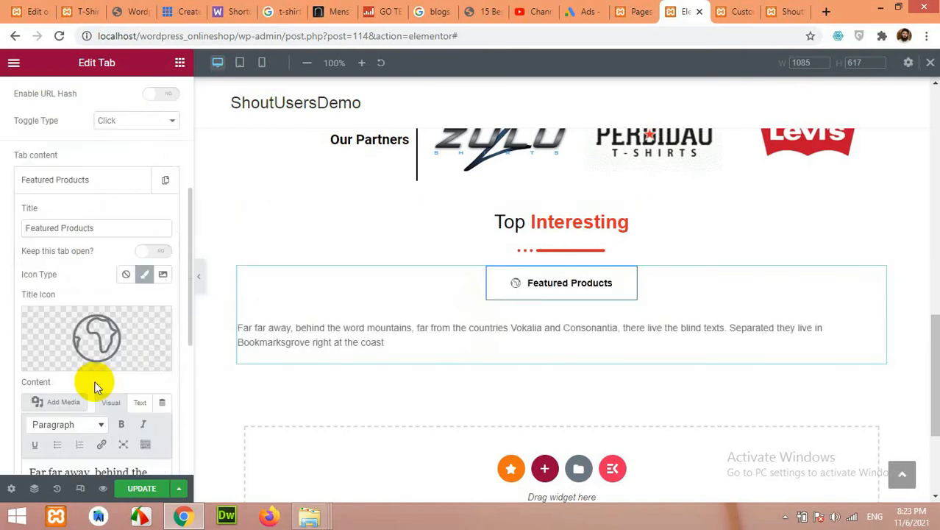
{"action": "left_click", "coordinate": [127, 279]}
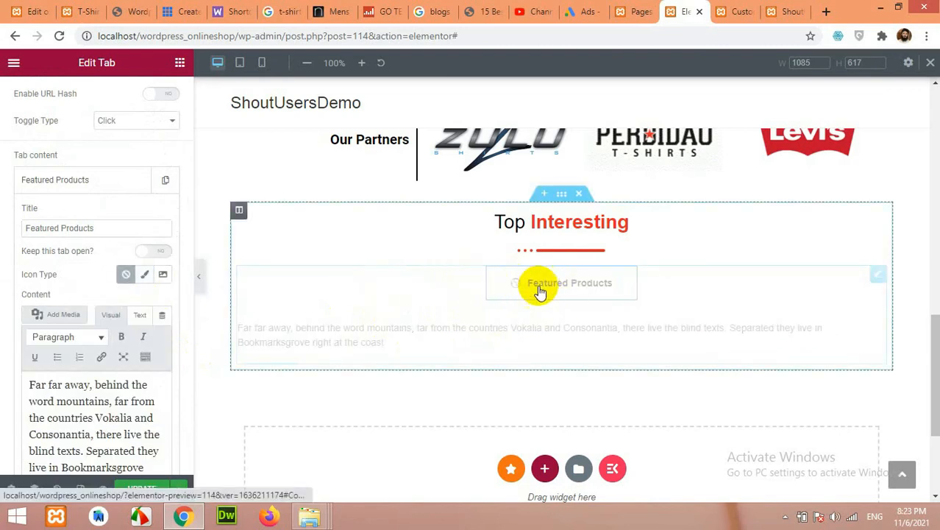
Step: Search Google for "woocommerce shortcodes" in a new browser tab and open the WooCommerce shortcodes documentation page
{"action": "left_click", "coordinate": [826, 13]}
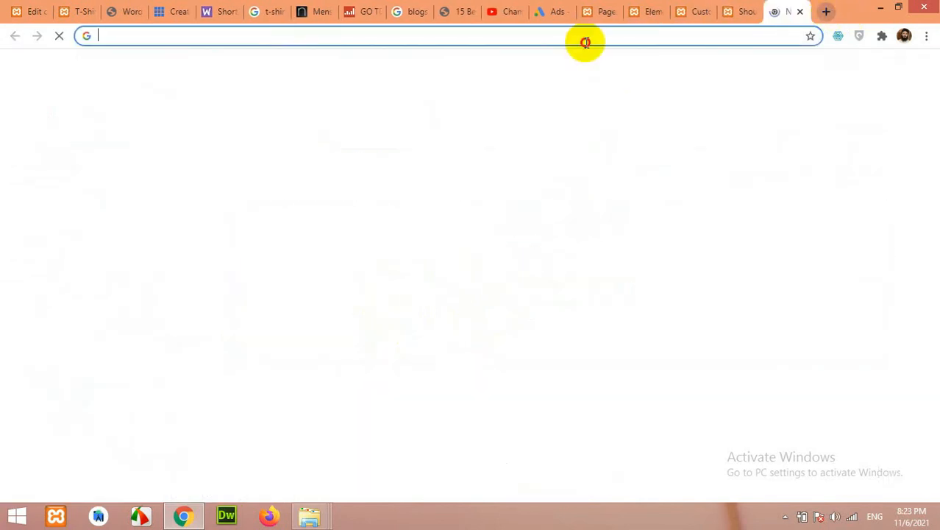
{"action": "type", "text": "w"}
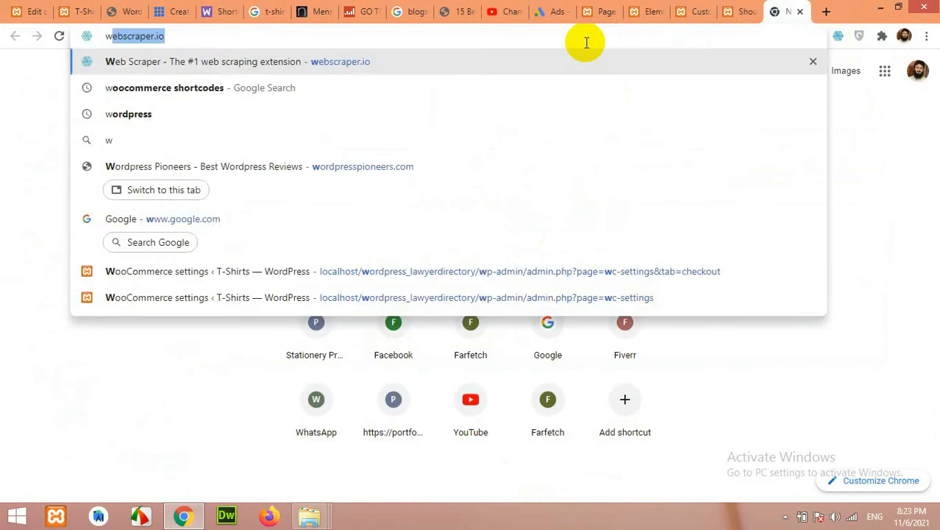
{"action": "type", "text": "oocommerce shortcodes"}
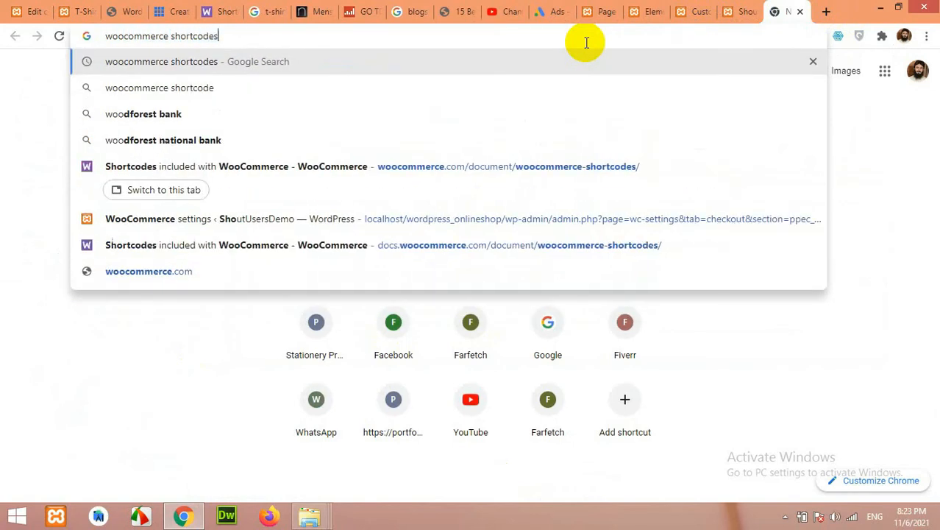
{"action": "key", "text": "Return"}
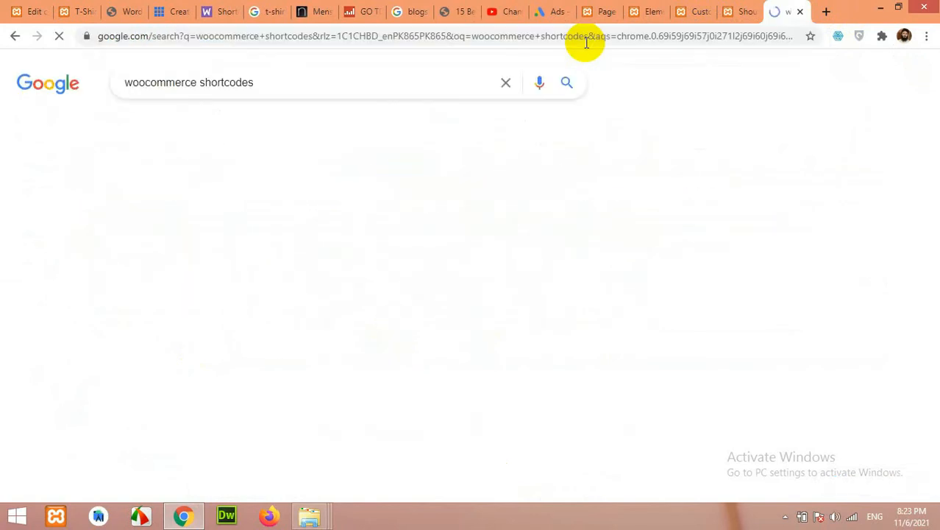
{"action": "left_click", "coordinate": [263, 203]}
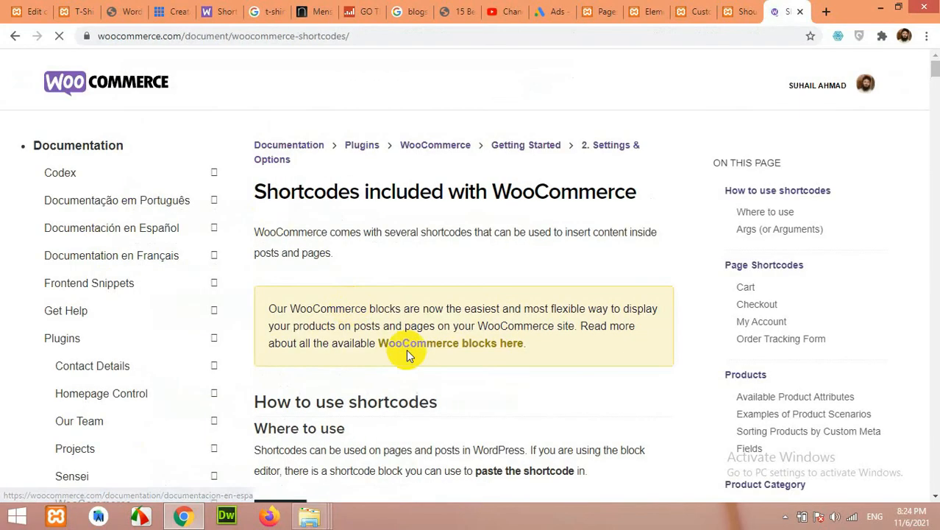
Step: Locate the featured_products shortcode in the documentation and search the page for other mentions of "featured_products"
{"action": "scroll", "coordinate": [479, 359], "scroll_direction": "down", "scroll_amount": 10}
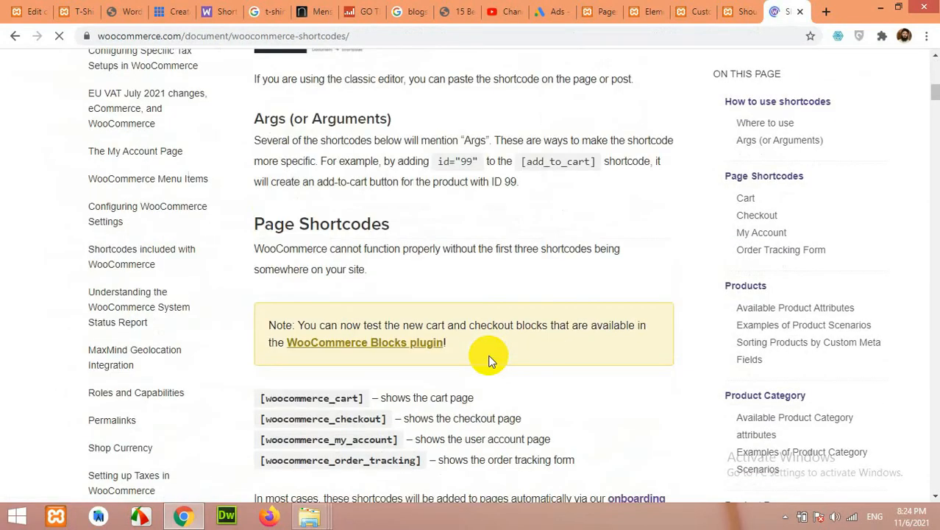
{"action": "scroll", "coordinate": [478, 350], "scroll_direction": "down", "scroll_amount": 15}
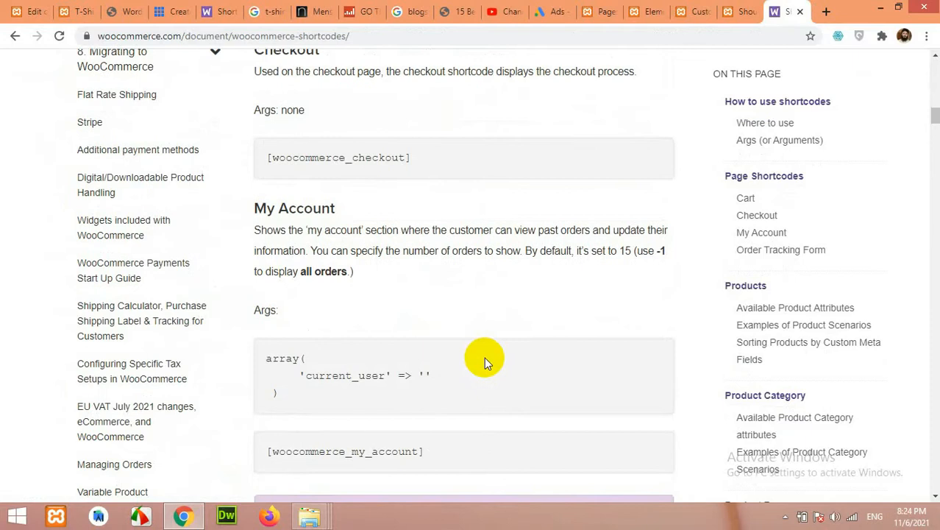
{"action": "scroll", "coordinate": [423, 300], "scroll_direction": "down", "scroll_amount": 7}
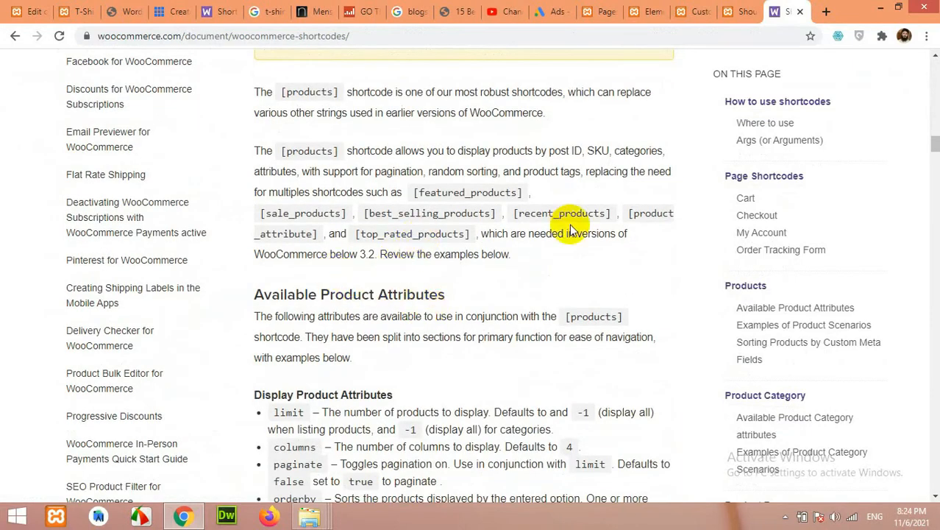
{"action": "double_click", "coordinate": [448, 192]}
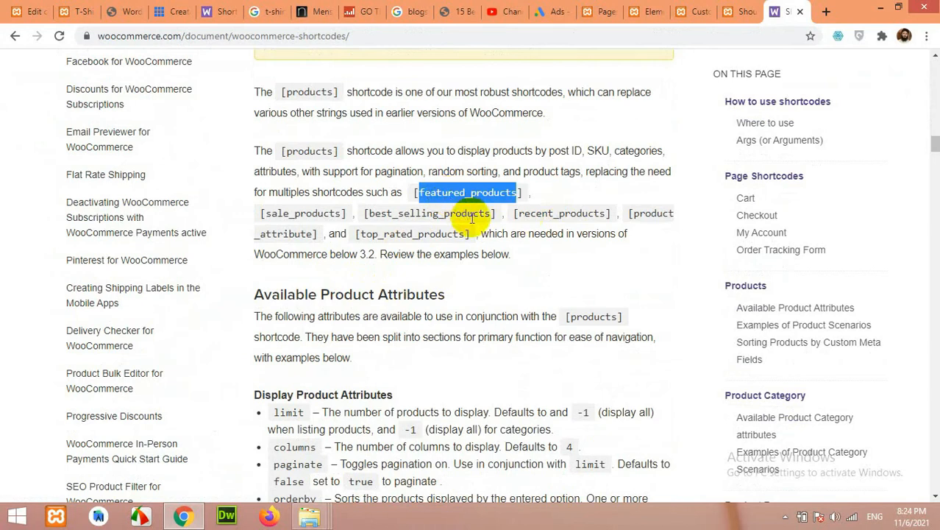
{"action": "key", "text": "ctrl+f"}
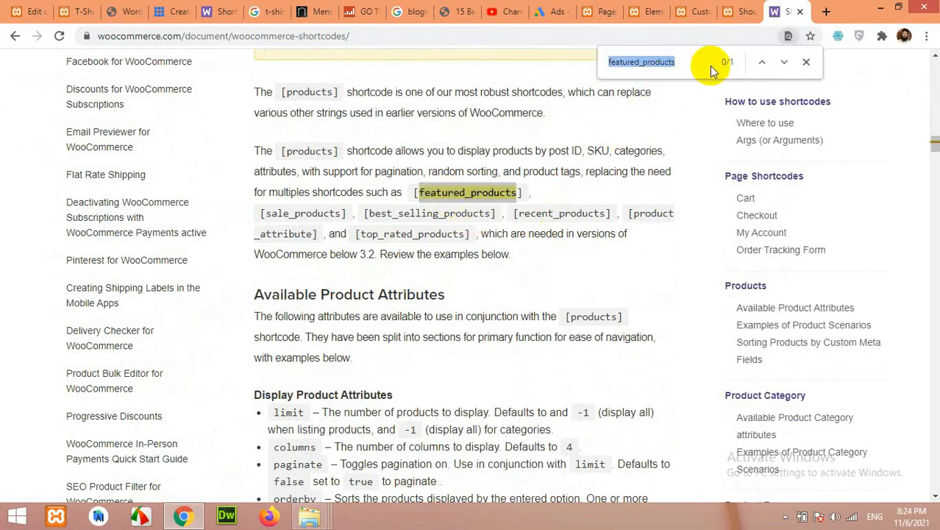
{"action": "left_click", "coordinate": [787, 63]}
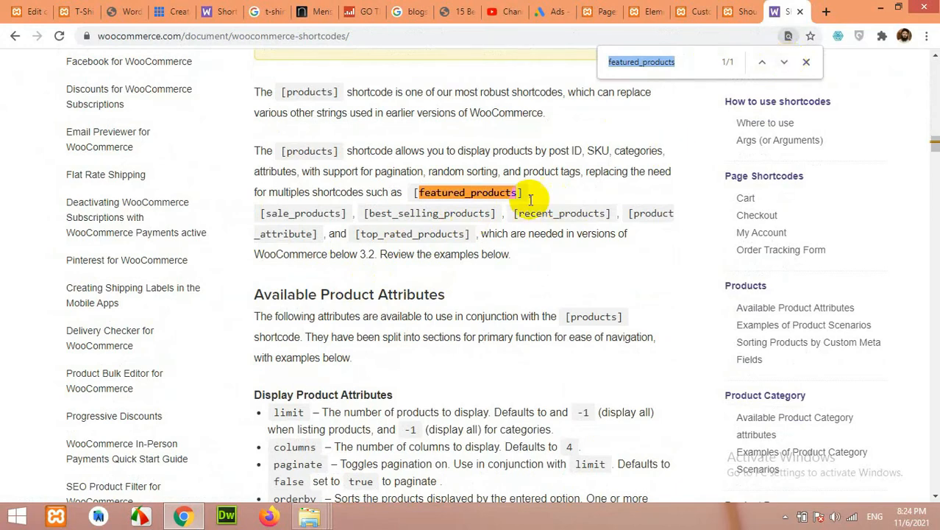
{"action": "double_click", "coordinate": [490, 191]}
Step: Read through the product attributes and example scenarios to the Scenario 2 – Featured Products shortcode
{"action": "scroll", "coordinate": [488, 318], "scroll_direction": "down", "scroll_amount": 1}
{"action": "scroll", "coordinate": [488, 318], "scroll_direction": "down", "scroll_amount": 10}
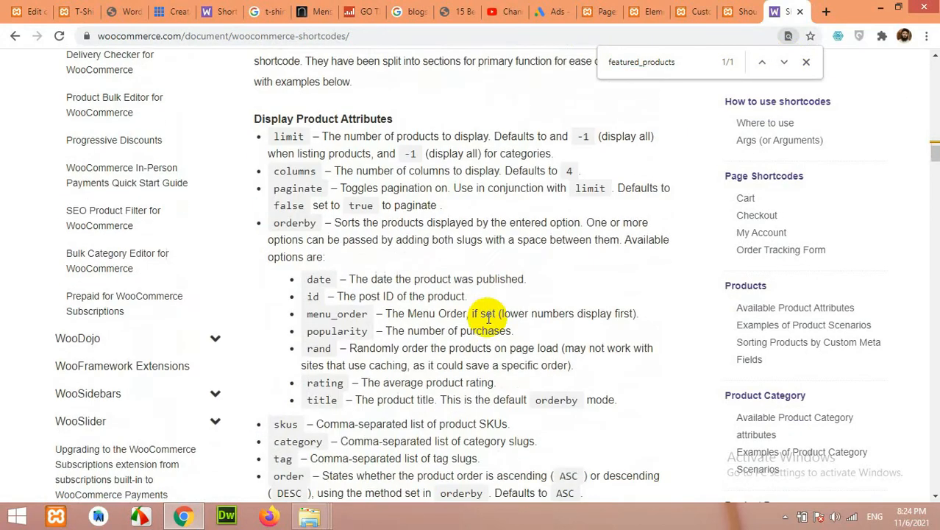
{"action": "scroll", "coordinate": [482, 318], "scroll_direction": "down", "scroll_amount": 11}
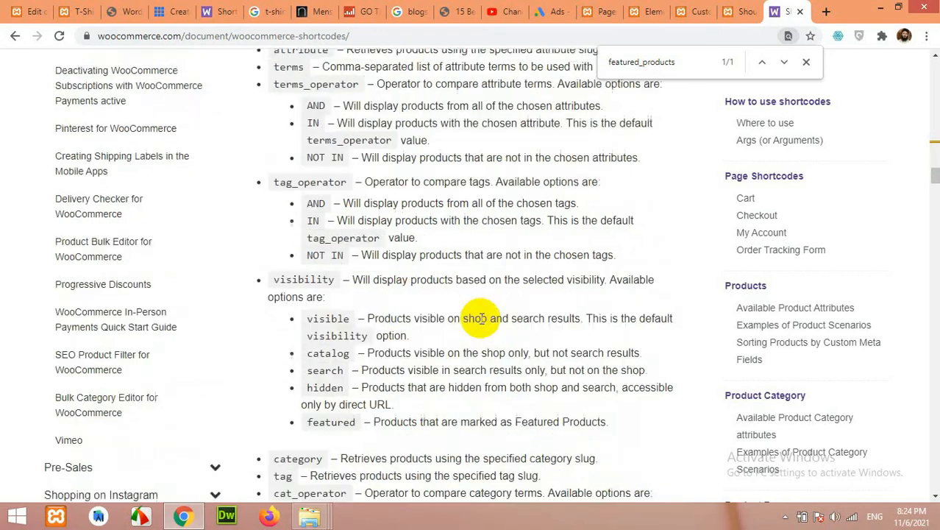
{"action": "scroll", "coordinate": [480, 317], "scroll_direction": "down", "scroll_amount": 7}
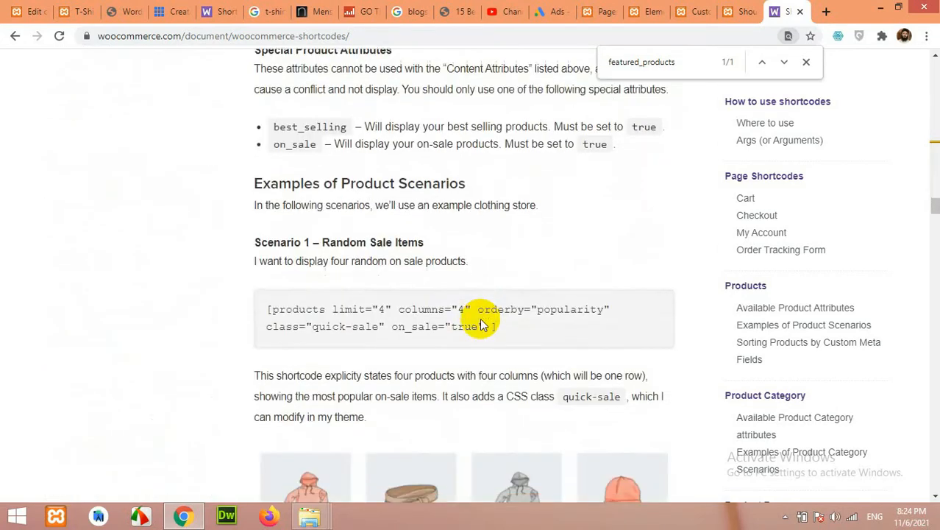
{"action": "scroll", "coordinate": [296, 272], "scroll_direction": "up", "scroll_amount": 2}
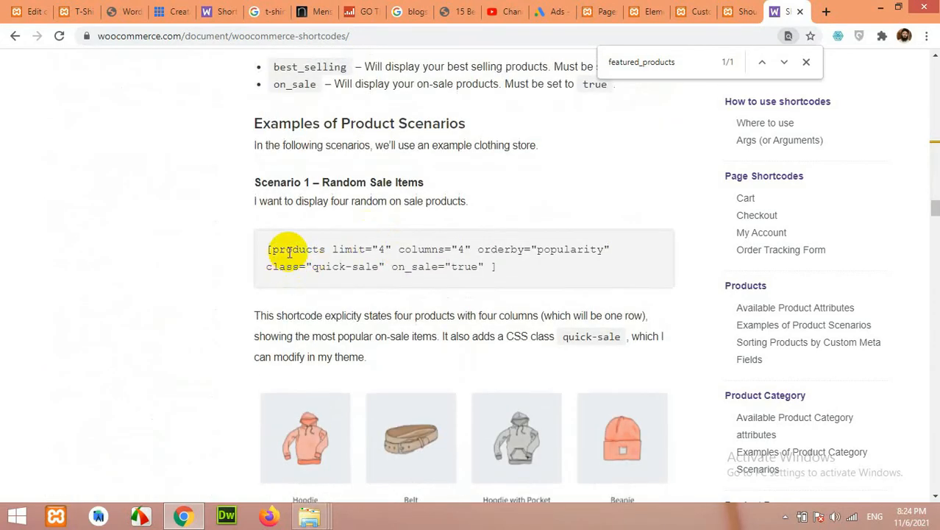
{"action": "scroll", "coordinate": [426, 264], "scroll_direction": "down", "scroll_amount": 6}
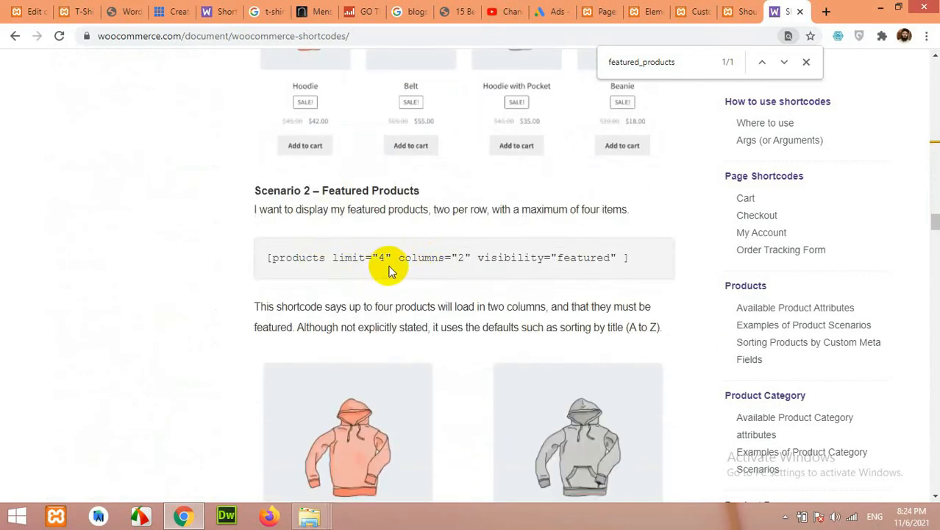
Step: Copy the Scenario 2 – Featured Products shortcode [products limit="4" columns="2" visibility="featured" ] from the documentation
{"action": "scroll", "coordinate": [383, 272], "scroll_direction": "down", "scroll_amount": 3}
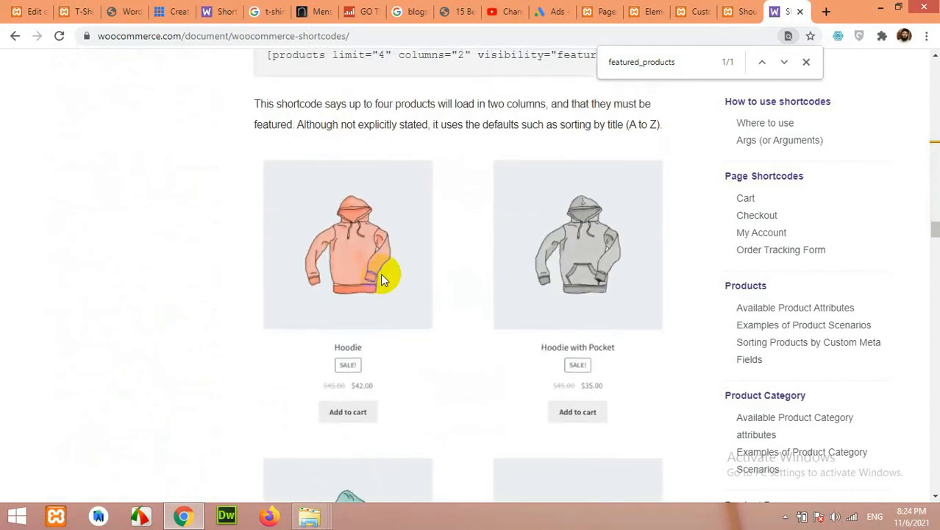
{"action": "scroll", "coordinate": [380, 273], "scroll_direction": "up", "scroll_amount": 3}
{"action": "left_click_drag", "start_coordinate": [266, 259], "coordinate": [625, 259]}
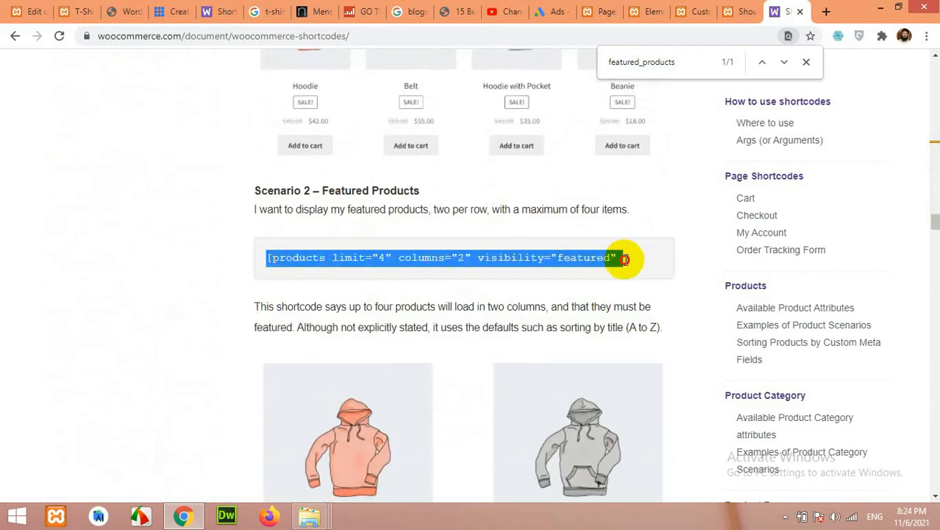
{"action": "right_click", "coordinate": [530, 259]}
{"action": "left_click", "coordinate": [548, 268]}
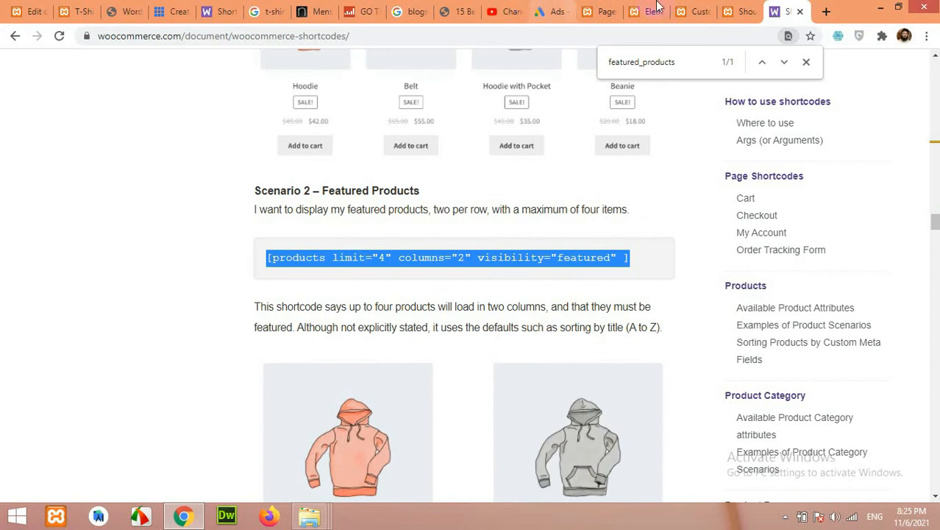
Step: Replace the Featured Products tab's placeholder content in the Elementor editor with the copied shortcode, inserted as plain text rather than visually
{"action": "left_click", "coordinate": [698, 10]}
{"action": "left_click", "coordinate": [654, 9]}
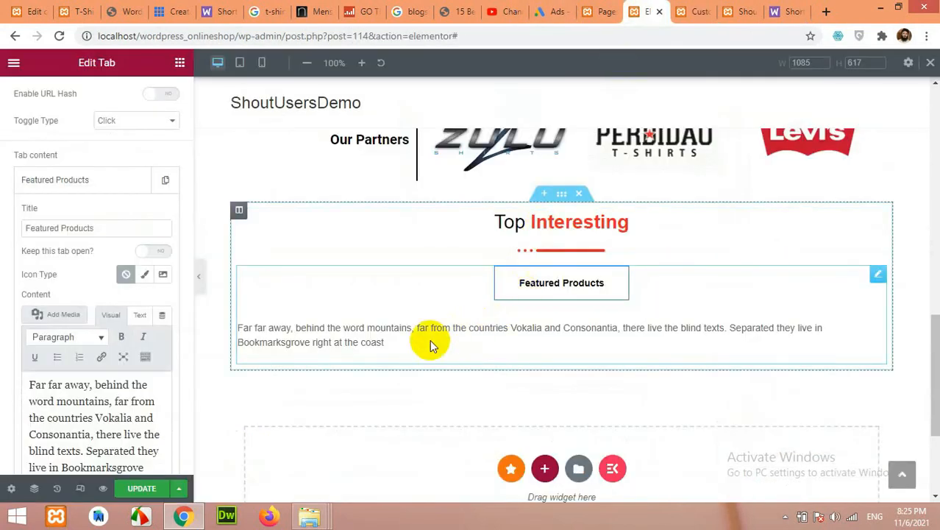
{"action": "left_click", "coordinate": [108, 402]}
{"action": "key", "text": "ctrl+a"}
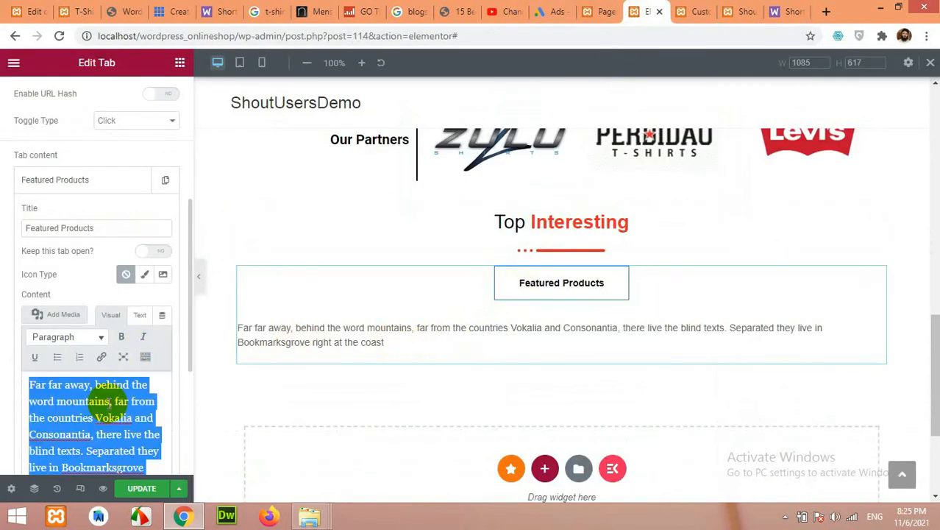
{"action": "key", "text": "BackSpace"}
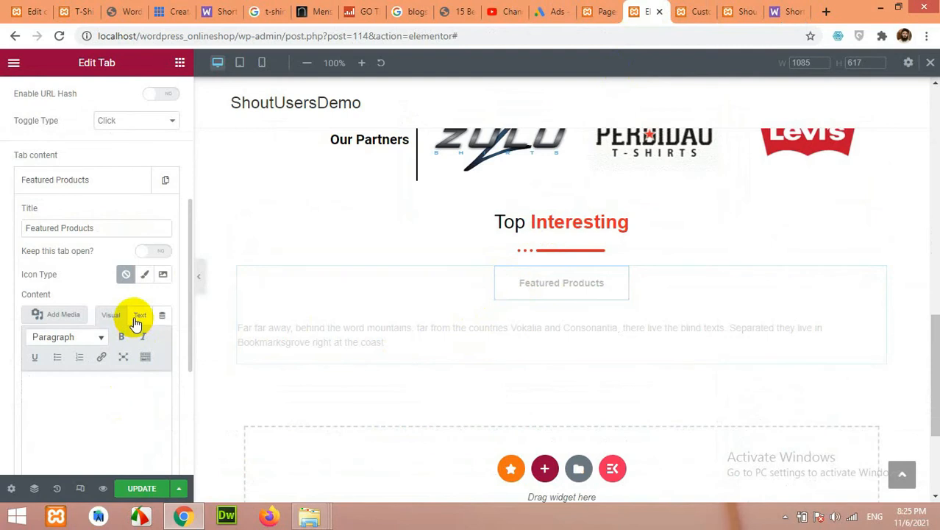
{"action": "left_click", "coordinate": [139, 315]}
{"action": "left_click", "coordinate": [80, 394]}
{"action": "right_click", "coordinate": [48, 386]}
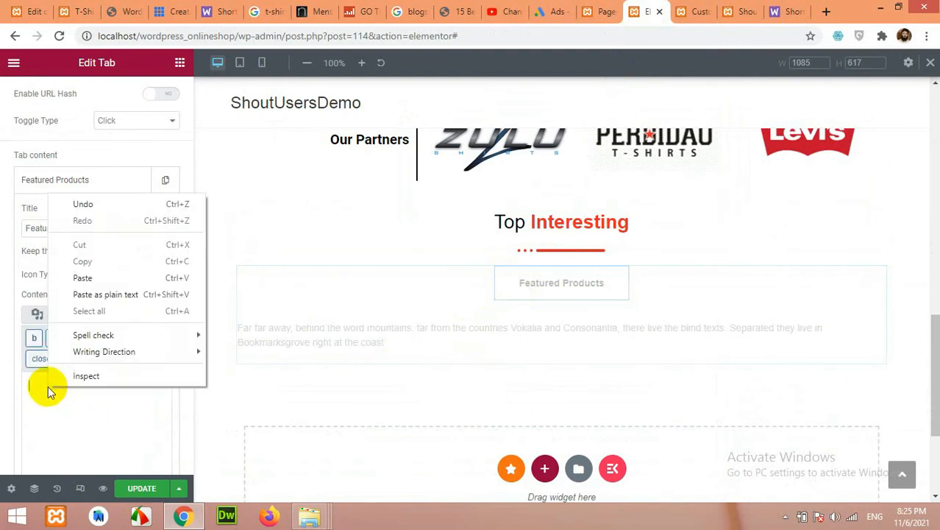
{"action": "left_click", "coordinate": [86, 279]}
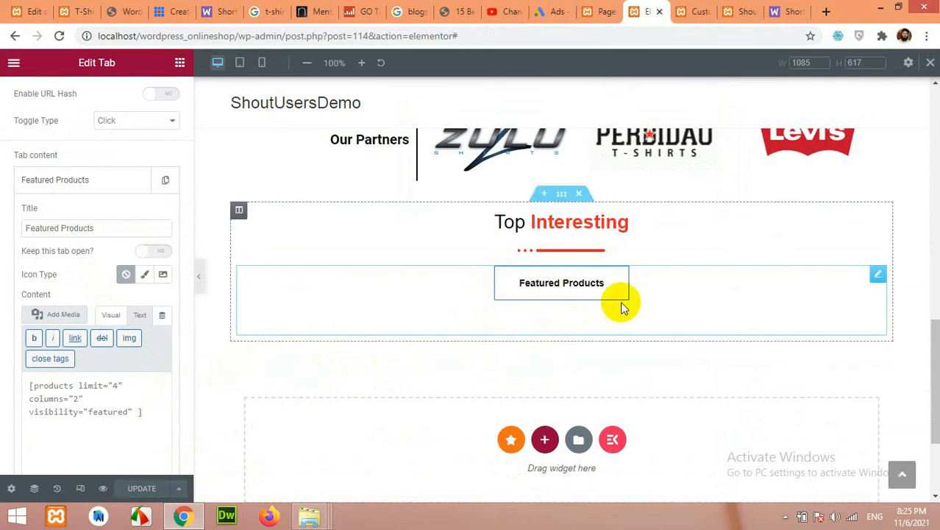
Step: Reload the live home page and check the Featured Products tab under the Top Interesting heading
{"action": "left_click", "coordinate": [732, 9]}
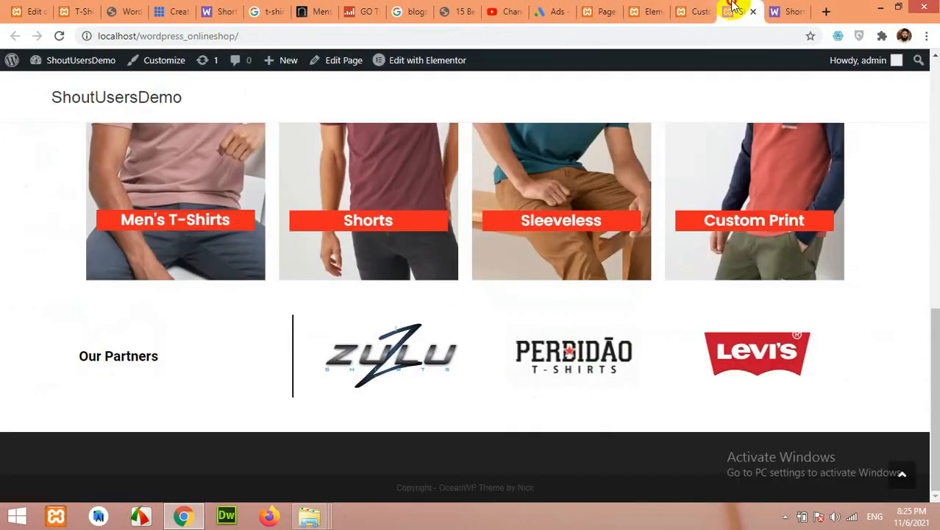
{"action": "left_click", "coordinate": [58, 35]}
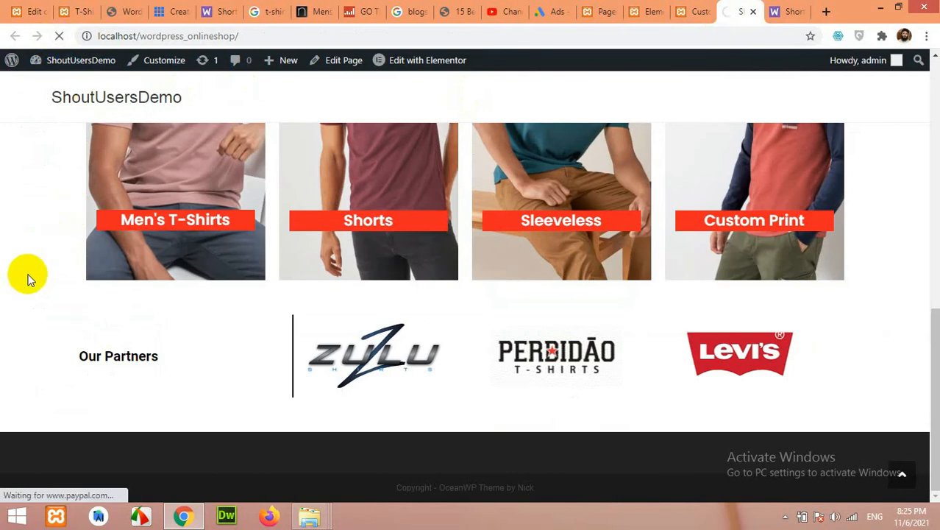
{"action": "scroll", "coordinate": [256, 342], "scroll_direction": "down", "scroll_amount": 3}
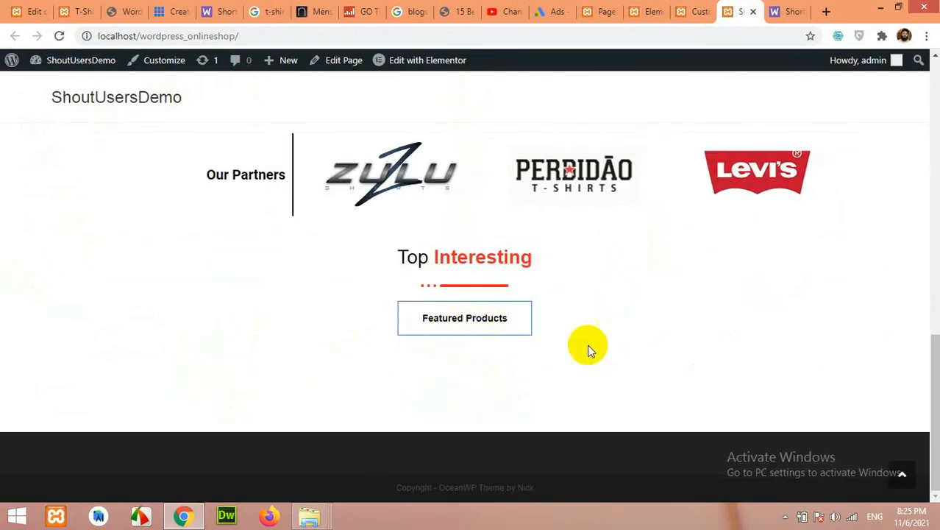
Step: Set the Featured Products shortcode's limit to 8 and columns to 4 in the Elementor editor, check the product grid and update the page
{"action": "left_click", "coordinate": [691, 11]}
{"action": "left_click", "coordinate": [655, 9]}
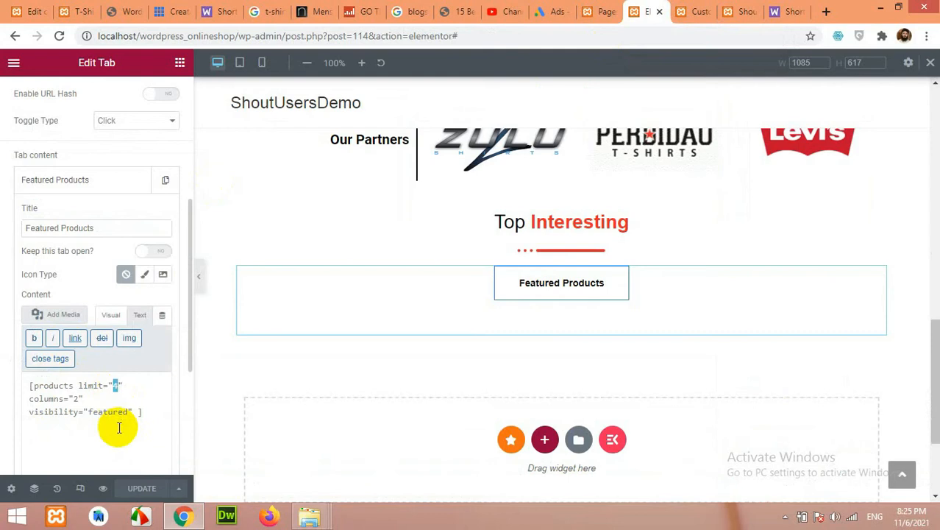
{"action": "type", "text": "8"}
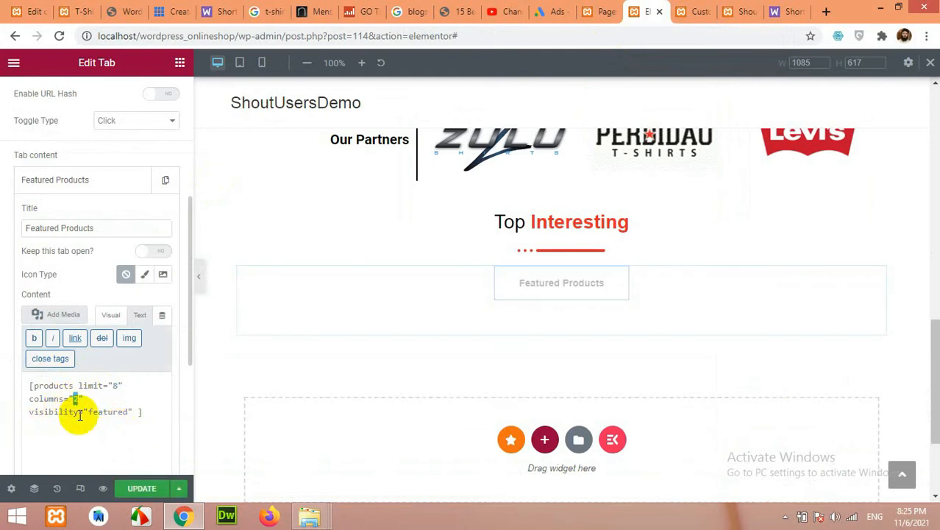
{"action": "type", "text": "4"}
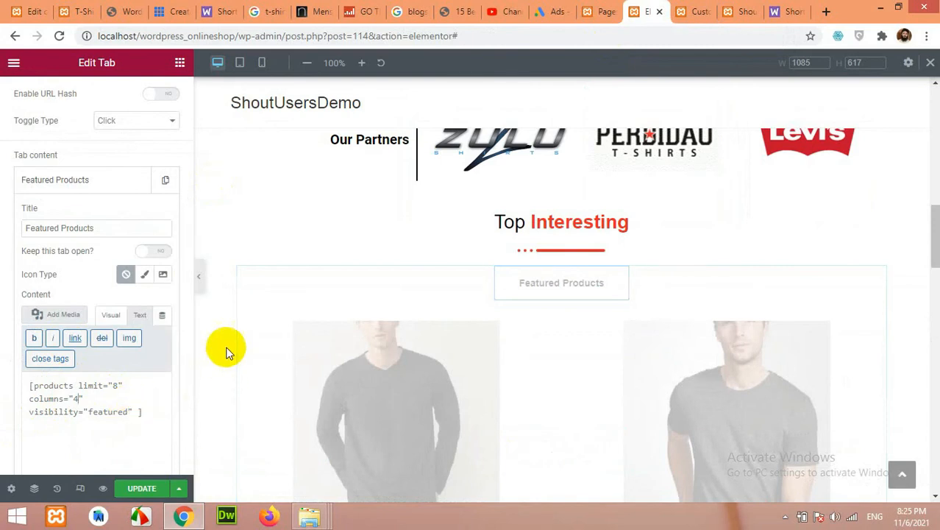
{"action": "scroll", "coordinate": [333, 325], "scroll_direction": "down", "scroll_amount": 2}
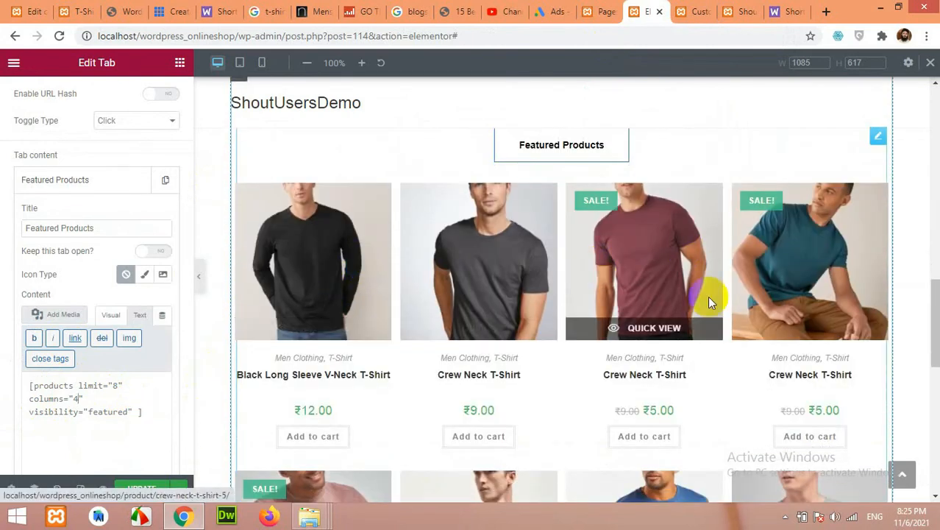
{"action": "scroll", "coordinate": [712, 299], "scroll_direction": "down", "scroll_amount": 3}
{"action": "scroll", "coordinate": [651, 374], "scroll_direction": "up", "scroll_amount": 1}
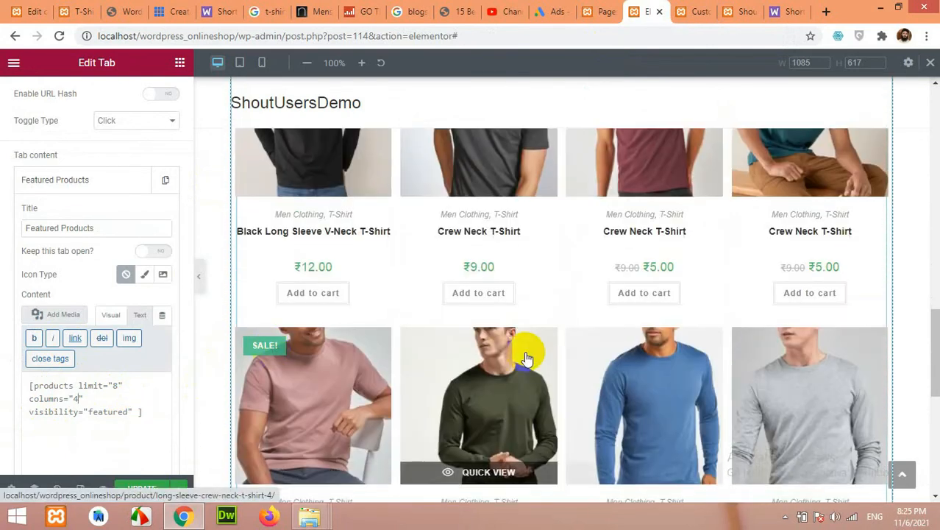
{"action": "left_click", "coordinate": [140, 488]}
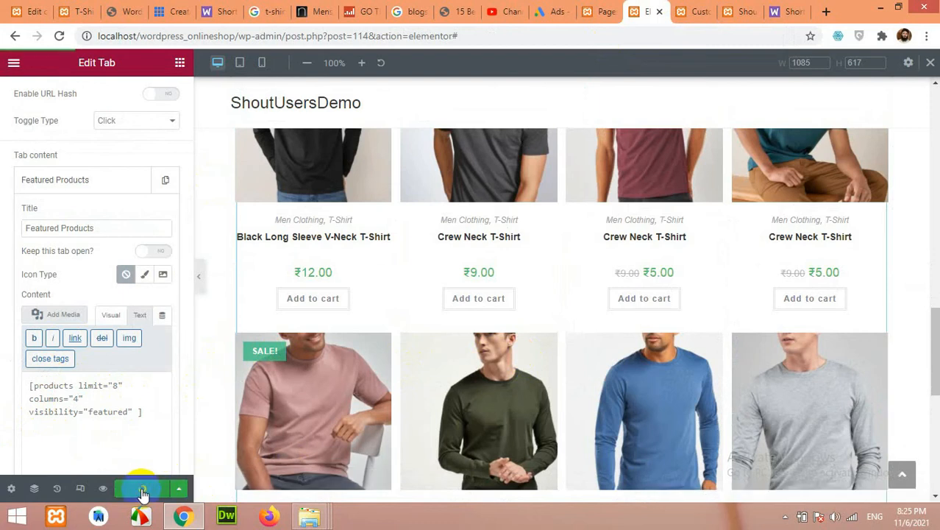
{"action": "scroll", "coordinate": [388, 417], "scroll_direction": "up", "scroll_amount": 1}
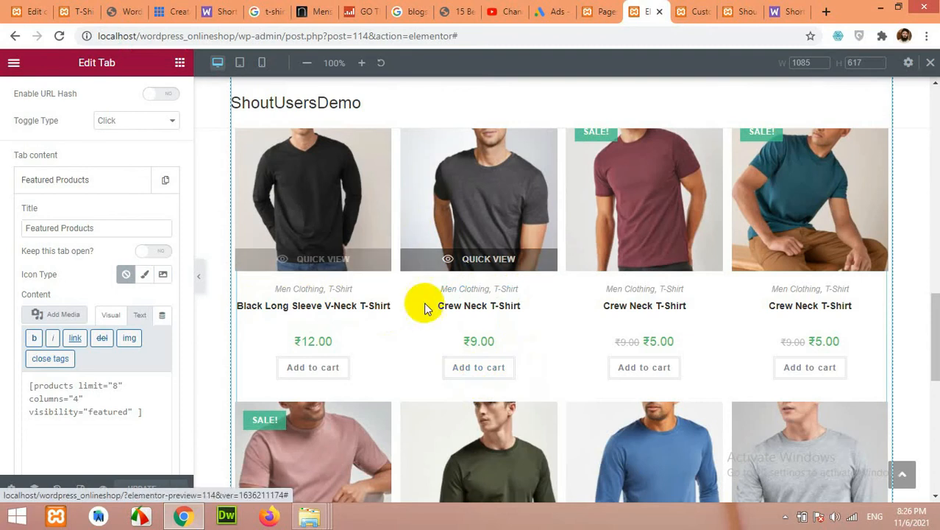
{"action": "scroll", "coordinate": [603, 95], "scroll_direction": "up", "scroll_amount": 3}
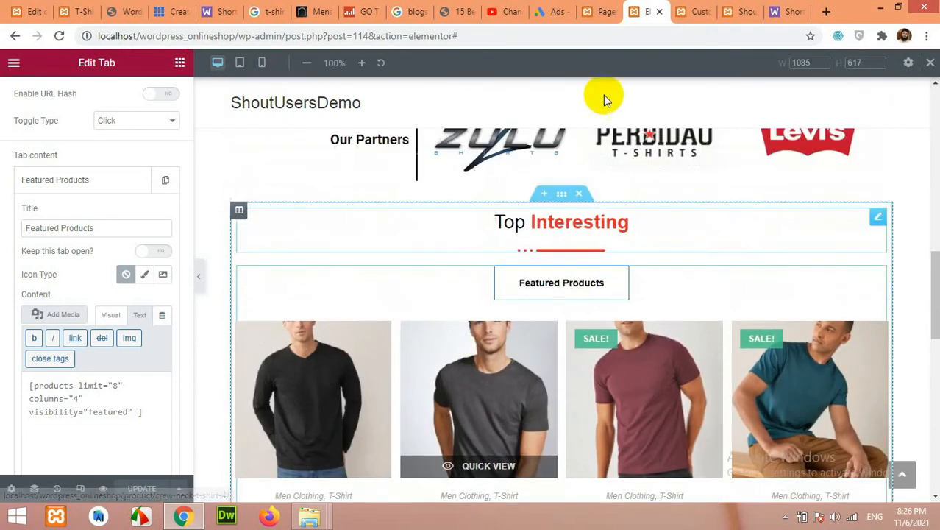
Step: Switch to the theme Customizer, leave Custom CSS/JS and review the WooCommerce Archives settings alongside the home page preview
{"action": "left_click", "coordinate": [682, 13]}
{"action": "left_click", "coordinate": [932, 350]}
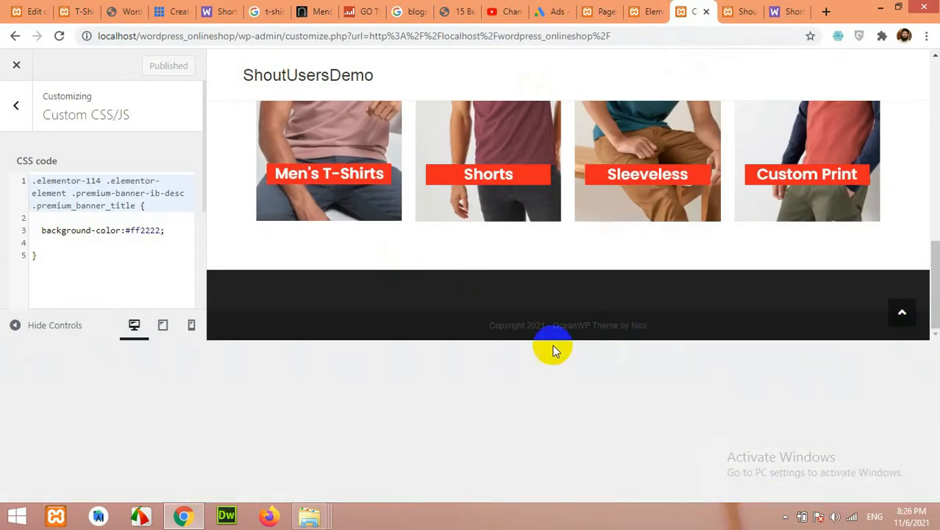
{"action": "scroll", "coordinate": [361, 363], "scroll_direction": "up", "scroll_amount": 10}
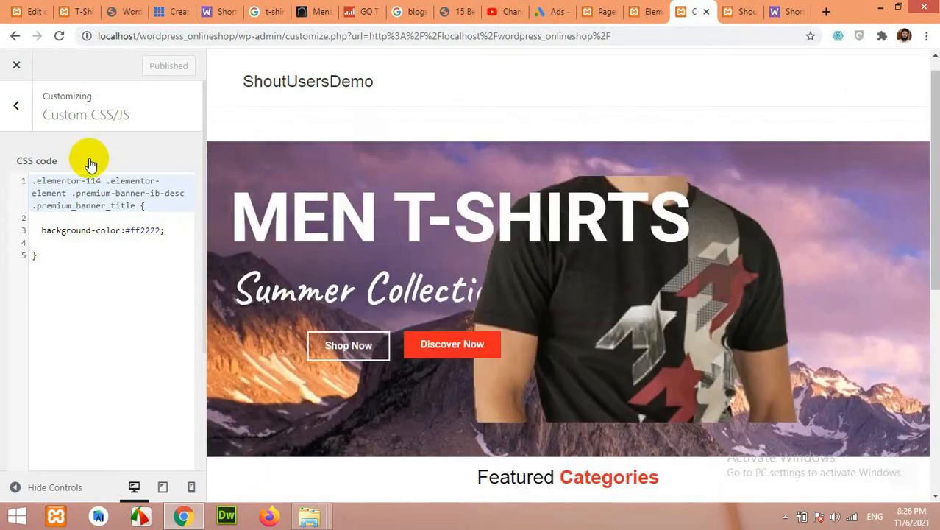
{"action": "left_click", "coordinate": [16, 105]}
{"action": "scroll", "coordinate": [71, 169], "scroll_direction": "up", "scroll_amount": 3}
{"action": "scroll", "coordinate": [71, 169], "scroll_direction": "down", "scroll_amount": 5}
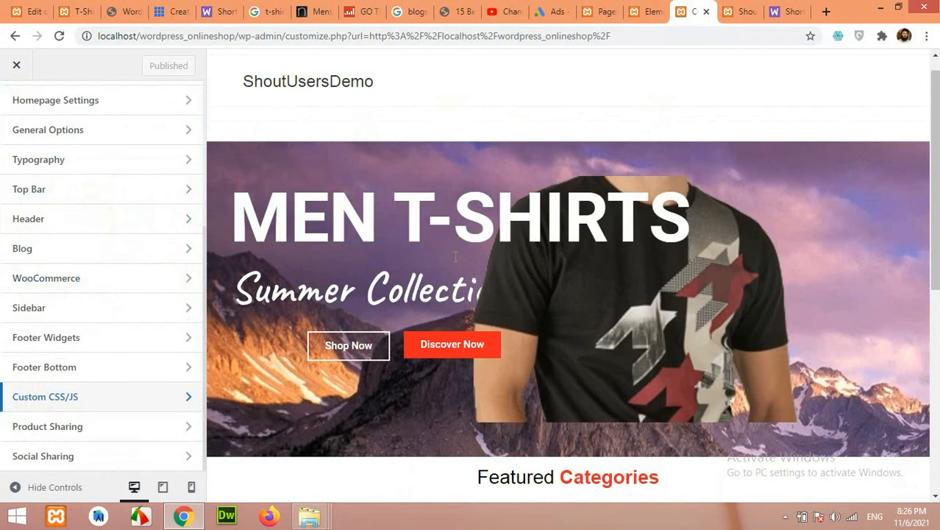
{"action": "scroll", "coordinate": [452, 276], "scroll_direction": "down", "scroll_amount": 2}
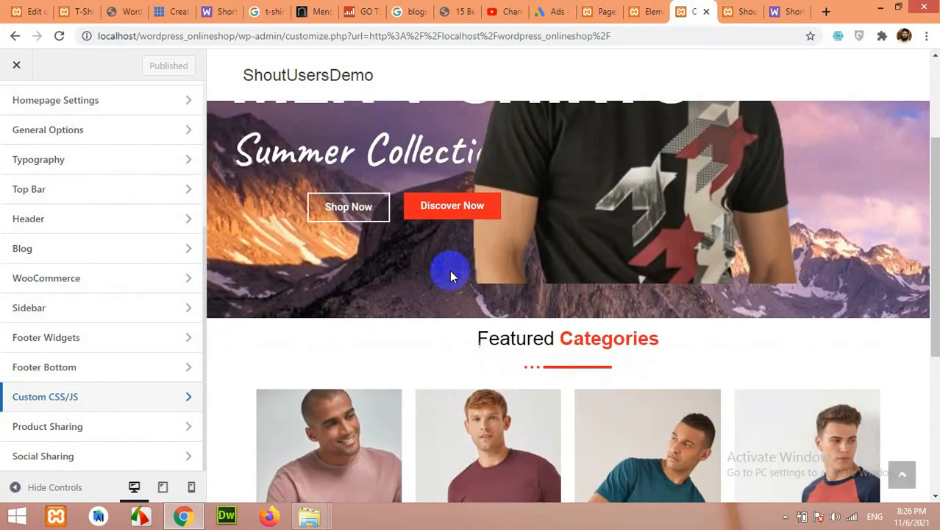
{"action": "scroll", "coordinate": [453, 264], "scroll_direction": "up", "scroll_amount": 2}
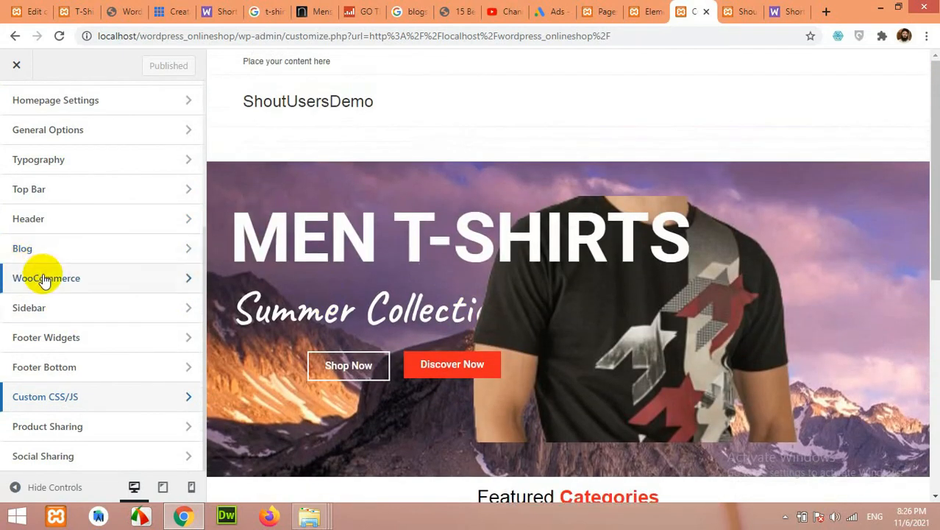
{"action": "left_click", "coordinate": [44, 280]}
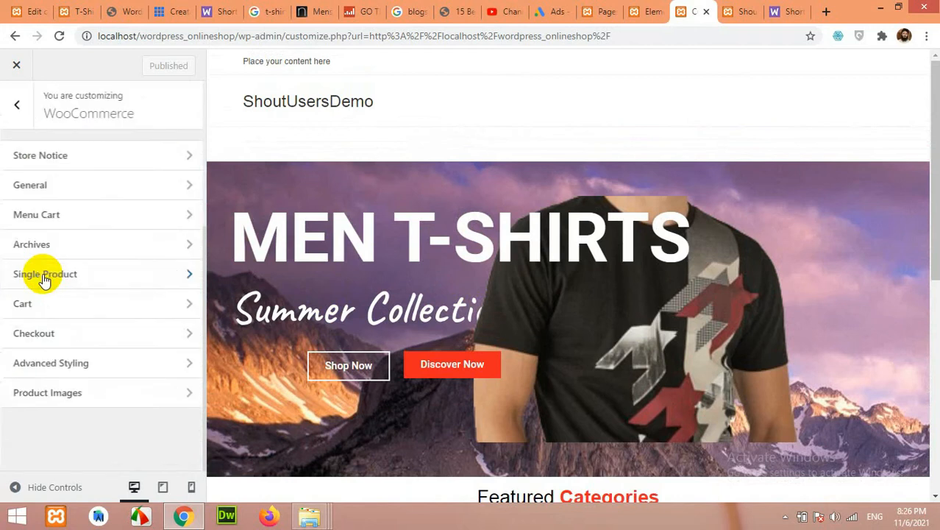
{"action": "left_click", "coordinate": [33, 245]}
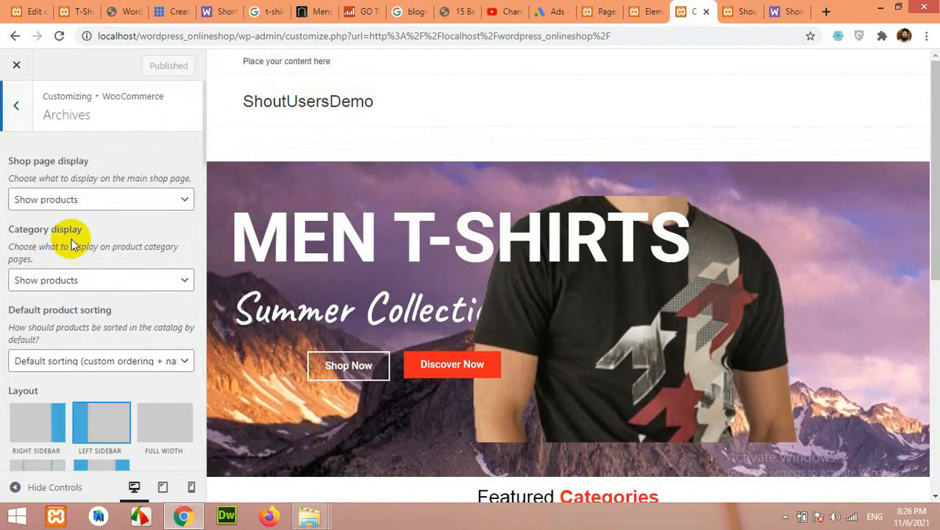
{"action": "scroll", "coordinate": [84, 256], "scroll_direction": "down", "scroll_amount": 3}
{"action": "scroll", "coordinate": [435, 285], "scroll_direction": "down", "scroll_amount": 3}
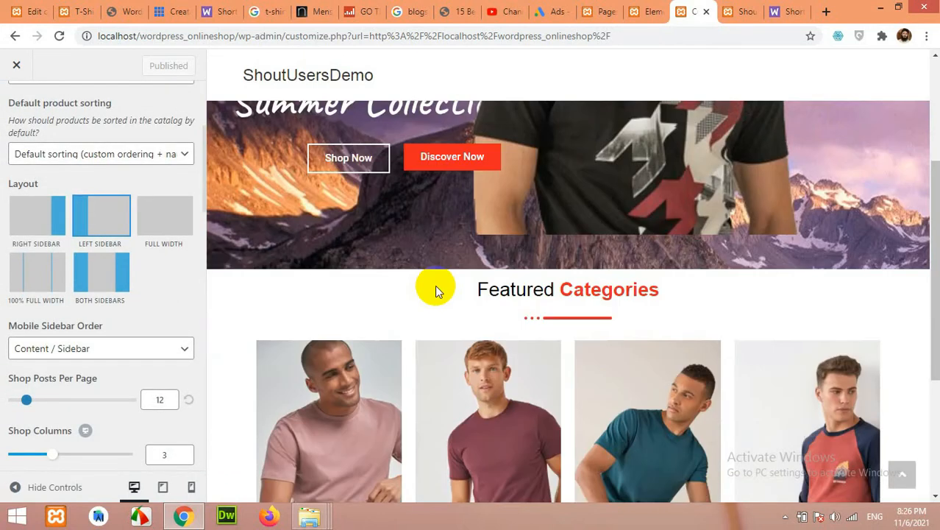
{"action": "scroll", "coordinate": [435, 284], "scroll_direction": "down", "scroll_amount": 3}
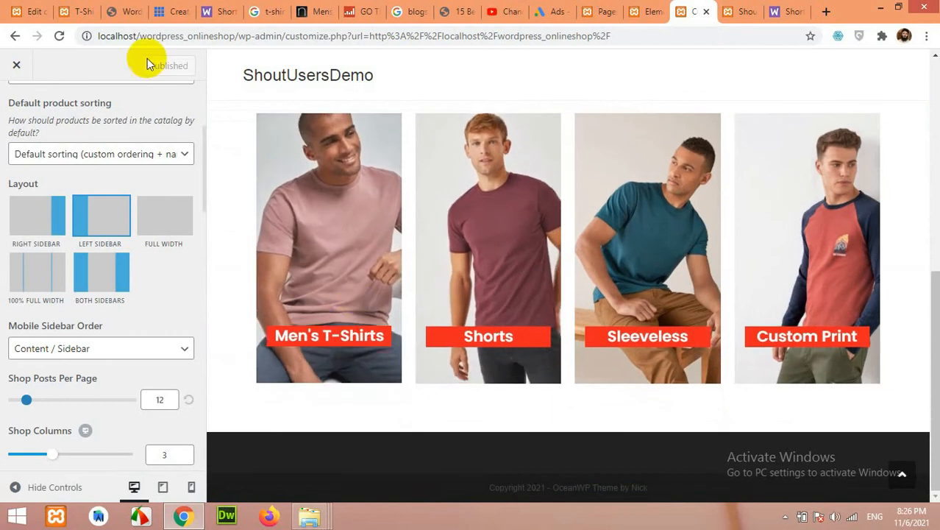
Step: Reload the Customizer and examine the featured product grid in its home page preview
{"action": "left_click", "coordinate": [59, 36]}
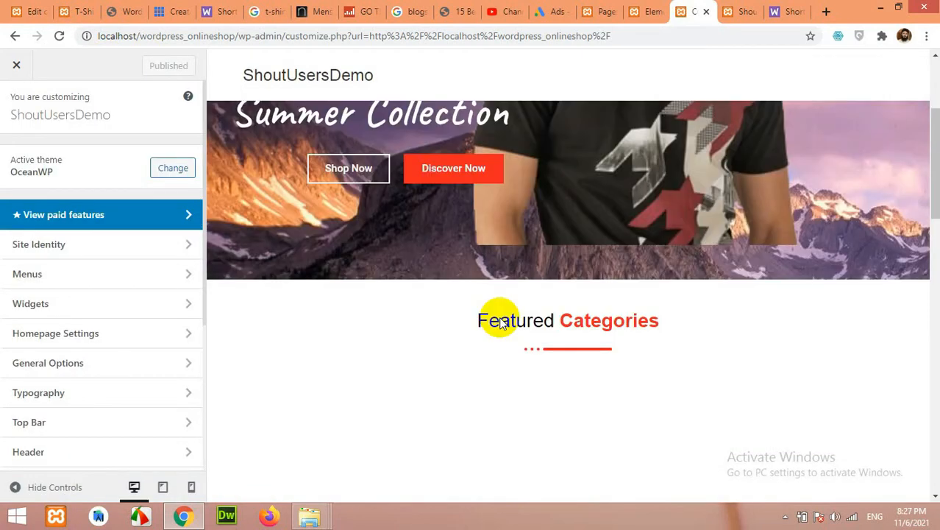
{"action": "scroll", "coordinate": [504, 312], "scroll_direction": "down", "scroll_amount": 5}
{"action": "scroll", "coordinate": [450, 186], "scroll_direction": "down", "scroll_amount": 4}
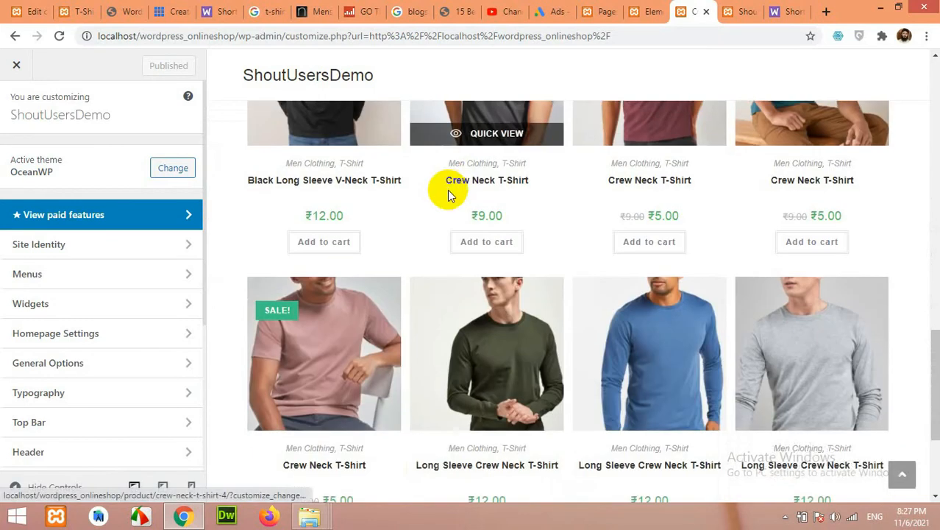
{"action": "scroll", "coordinate": [447, 195], "scroll_direction": "up", "scroll_amount": 2}
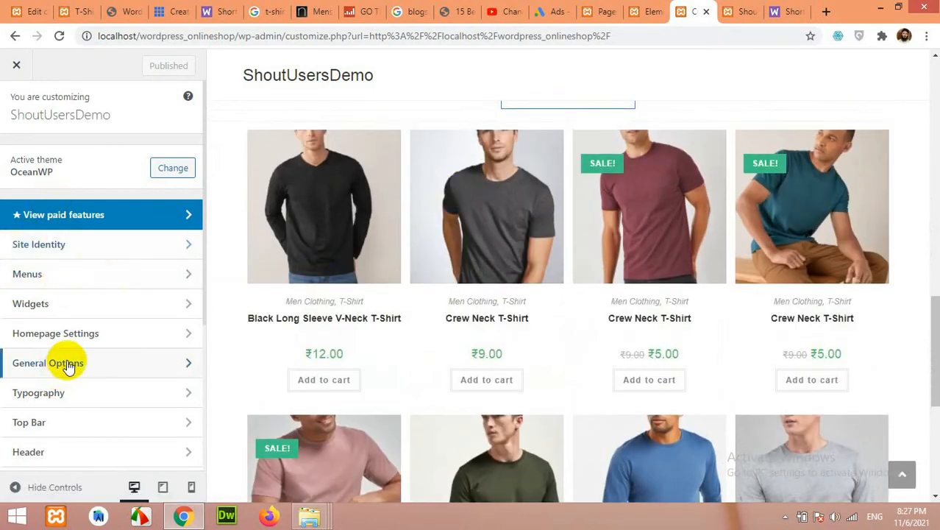
Step: In the WooCommerce product elements positioning, hide Category, Star Rating, List Description and Add To Cart Button, and publish the changes
{"action": "scroll", "coordinate": [74, 324], "scroll_direction": "down", "scroll_amount": 2}
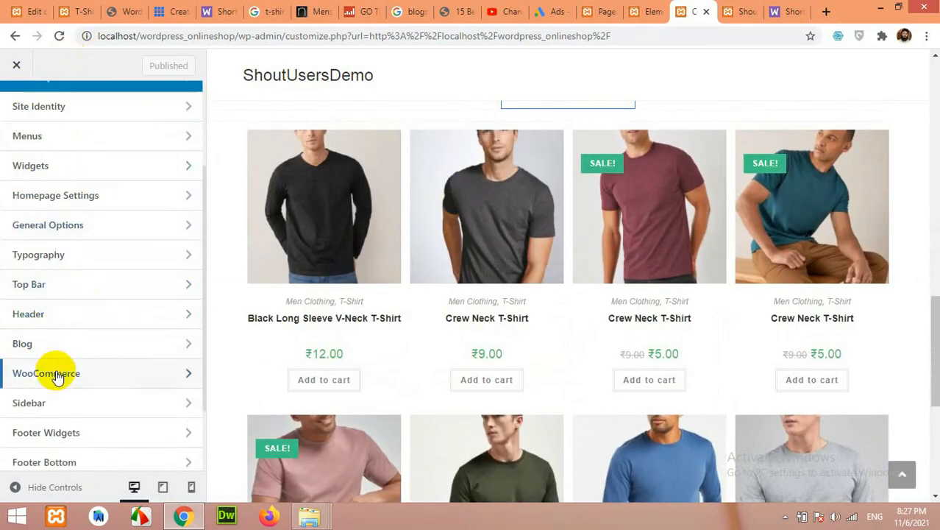
{"action": "left_click", "coordinate": [57, 375]}
{"action": "left_click", "coordinate": [58, 245]}
{"action": "scroll", "coordinate": [115, 278], "scroll_direction": "down", "scroll_amount": 6}
{"action": "scroll", "coordinate": [115, 283], "scroll_direction": "down", "scroll_amount": 7}
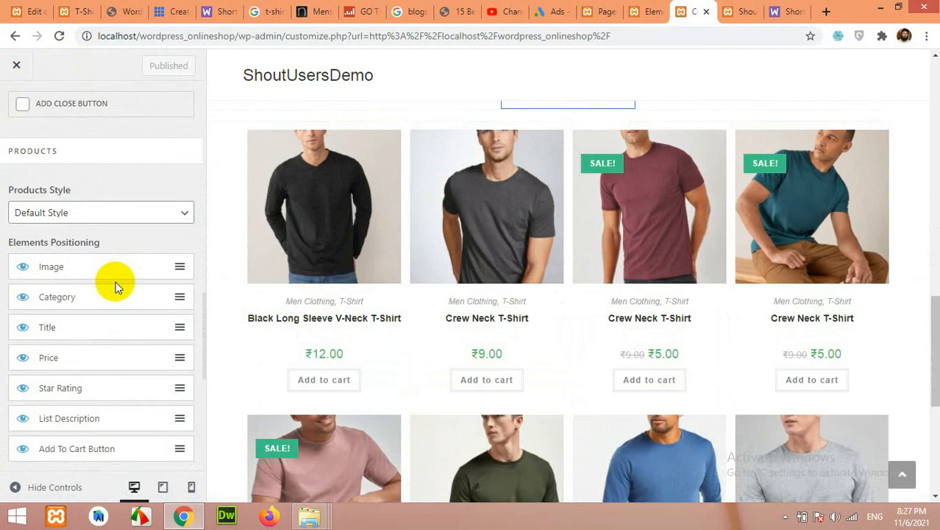
{"action": "scroll", "coordinate": [116, 283], "scroll_direction": "down", "scroll_amount": 1}
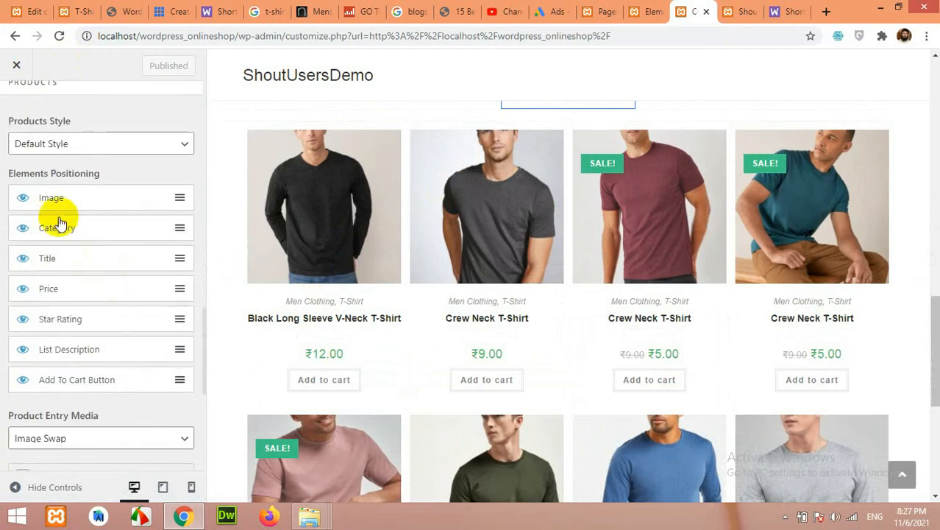
{"action": "left_click", "coordinate": [22, 231]}
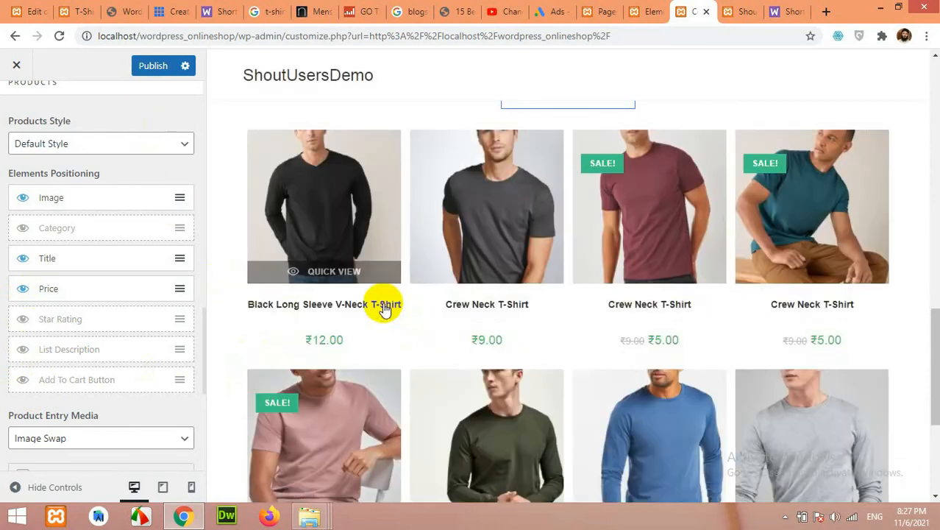
{"action": "scroll", "coordinate": [384, 308], "scroll_direction": "down", "scroll_amount": 3}
{"action": "scroll", "coordinate": [447, 322], "scroll_direction": "up", "scroll_amount": 5}
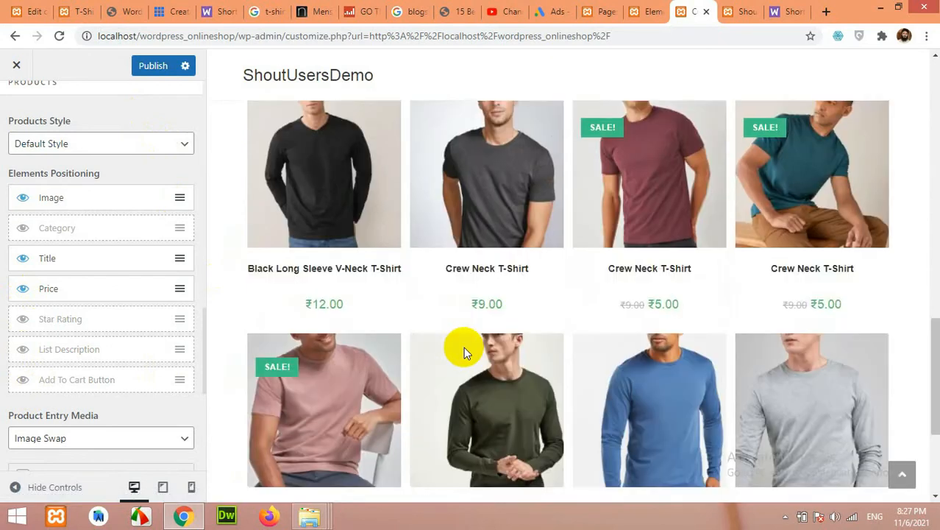
{"action": "left_click", "coordinate": [154, 67]}
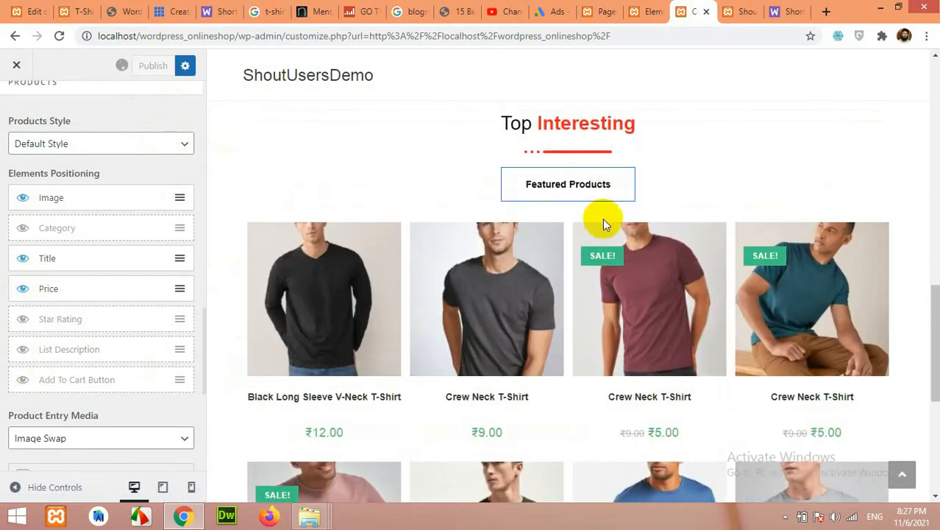
Step: Switch to the Elementor editor and reload the page to bring in the published product layout
{"action": "left_click", "coordinate": [640, 11]}
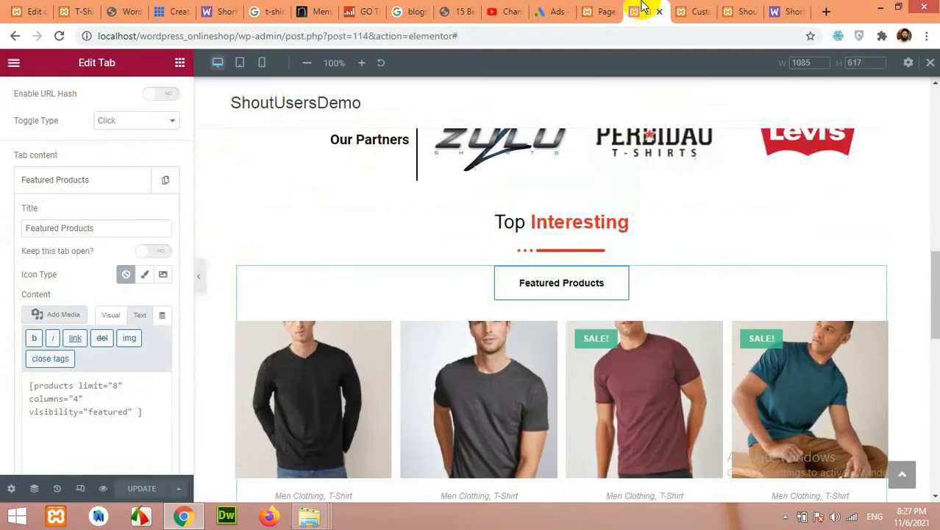
{"action": "scroll", "coordinate": [379, 252], "scroll_direction": "up", "scroll_amount": 2}
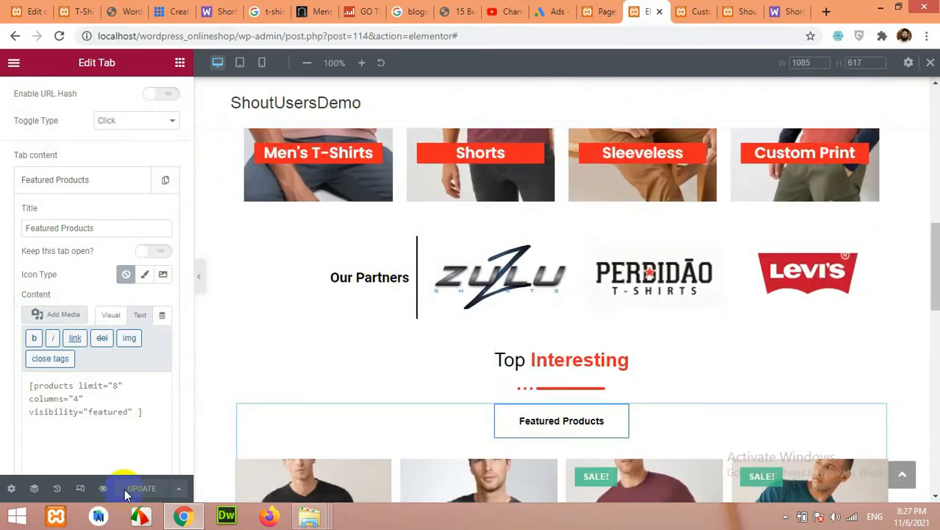
{"action": "left_click", "coordinate": [59, 35]}
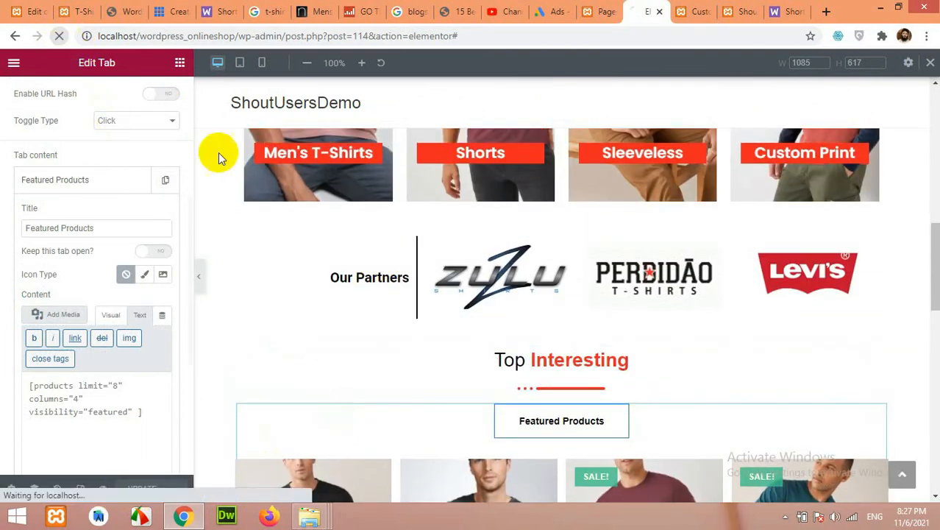
{"action": "scroll", "coordinate": [537, 292], "scroll_direction": "down", "scroll_amount": 5}
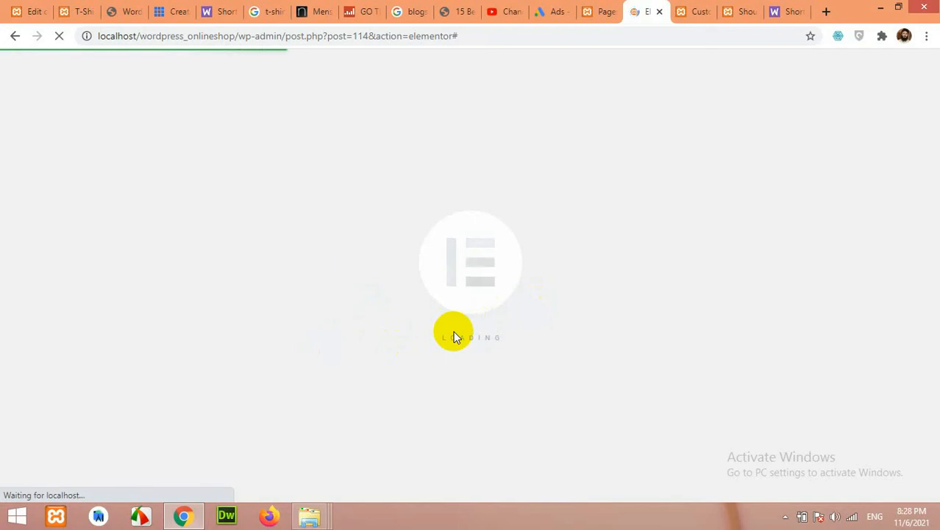
{"action": "scroll", "coordinate": [550, 304], "scroll_direction": "up", "scroll_amount": 5}
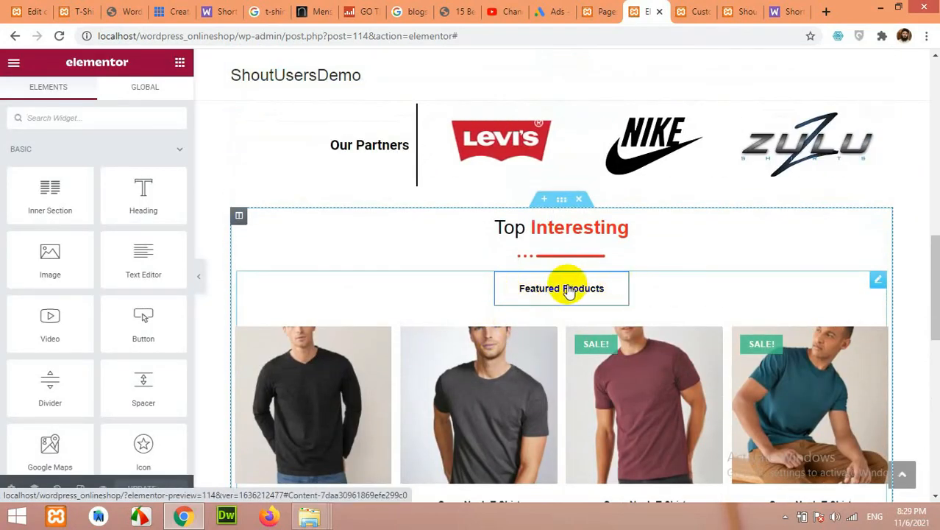
Step: Open the tab widget under the Top Interesting heading for editing and duplicate its Featured Products item
{"action": "left_click", "coordinate": [568, 291]}
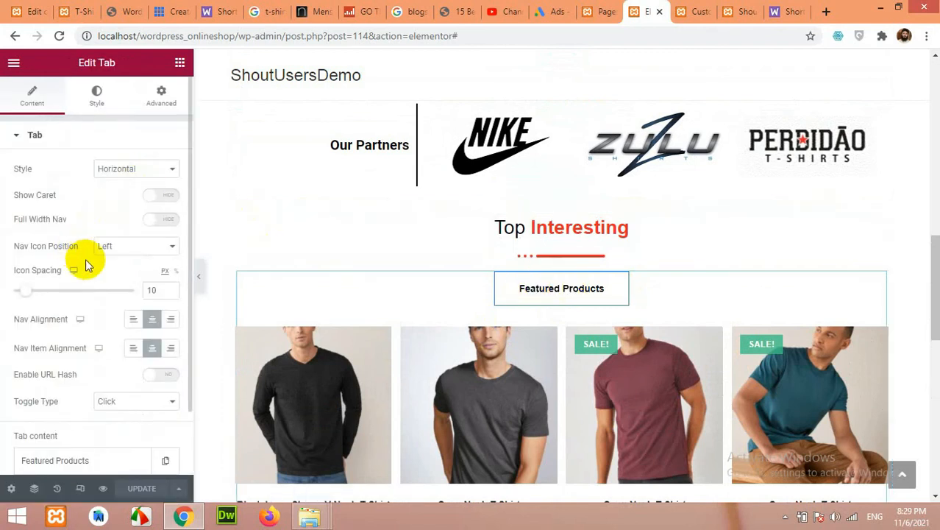
{"action": "scroll", "coordinate": [79, 383], "scroll_direction": "down", "scroll_amount": 1}
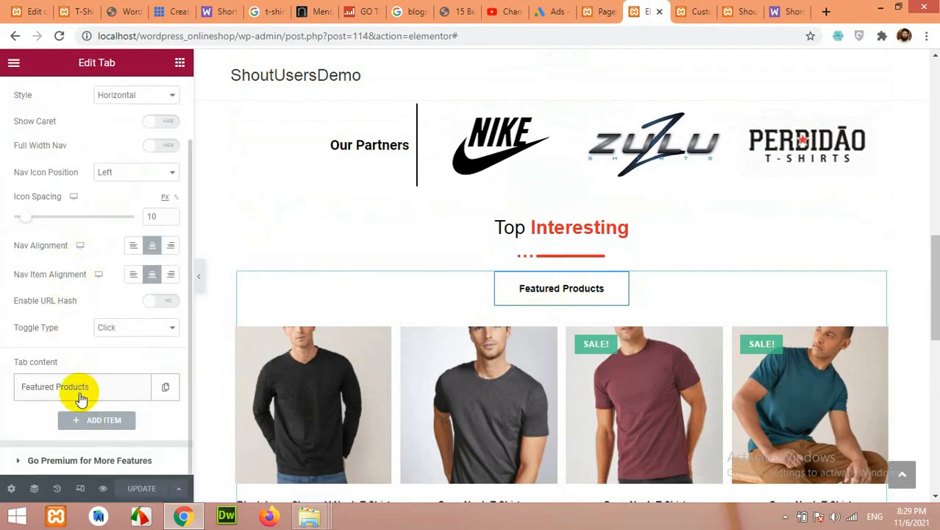
{"action": "left_click", "coordinate": [164, 389]}
{"action": "scroll", "coordinate": [136, 395], "scroll_direction": "down", "scroll_amount": 1}
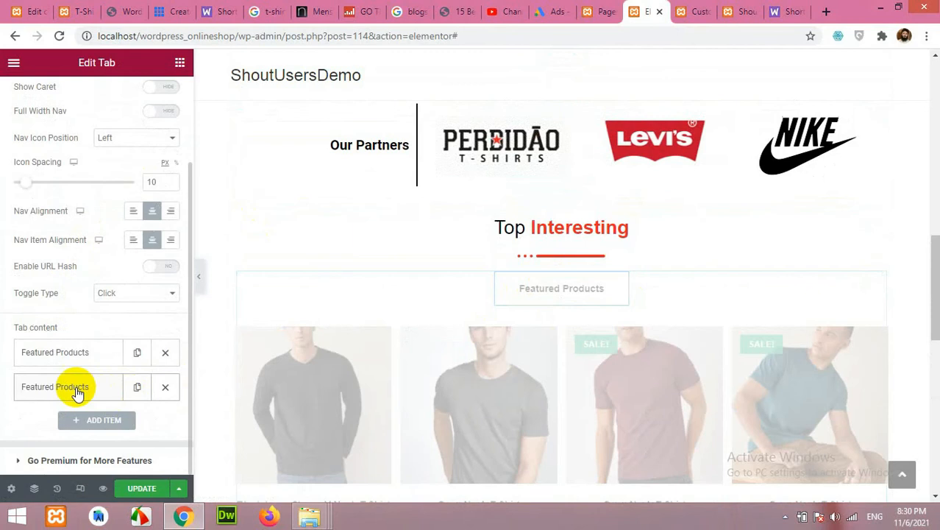
Step: Check the tab names on the reference T-Shirts site and retitle the duplicated tab item as "Recent Products"
{"action": "left_click", "coordinate": [99, 393]}
{"action": "scroll", "coordinate": [99, 393], "scroll_direction": "down", "scroll_amount": 2}
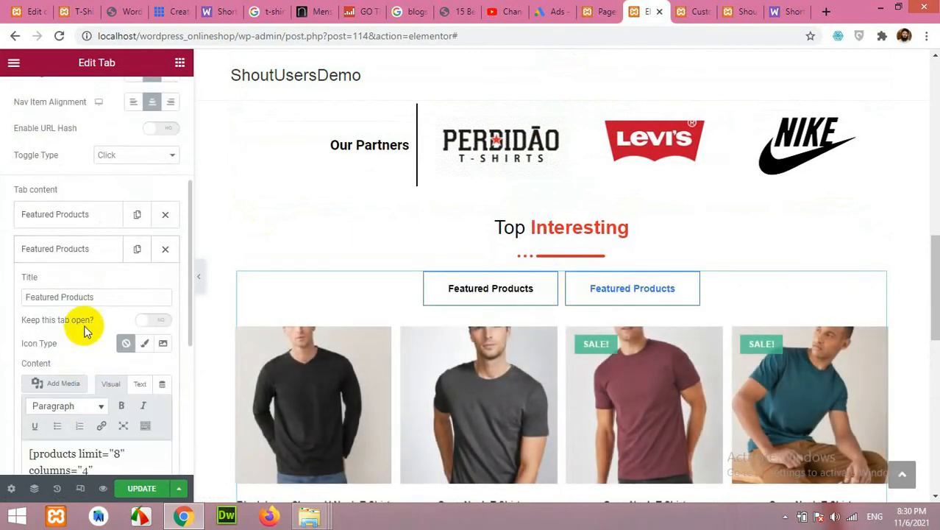
{"action": "left_click", "coordinate": [79, 11]}
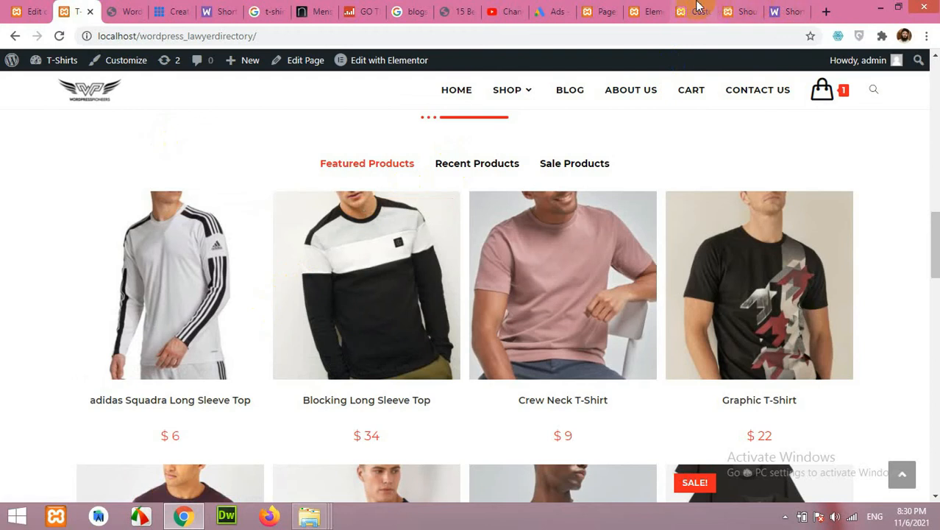
{"action": "left_click", "coordinate": [647, 11]}
{"action": "left_click_drag", "start_coordinate": [60, 297], "coordinate": [5, 296]}
{"action": "key", "text": "BackSpace"}
{"action": "type", "text": "Recent"}
{"action": "scroll", "coordinate": [129, 320], "scroll_direction": "down", "scroll_amount": 1}
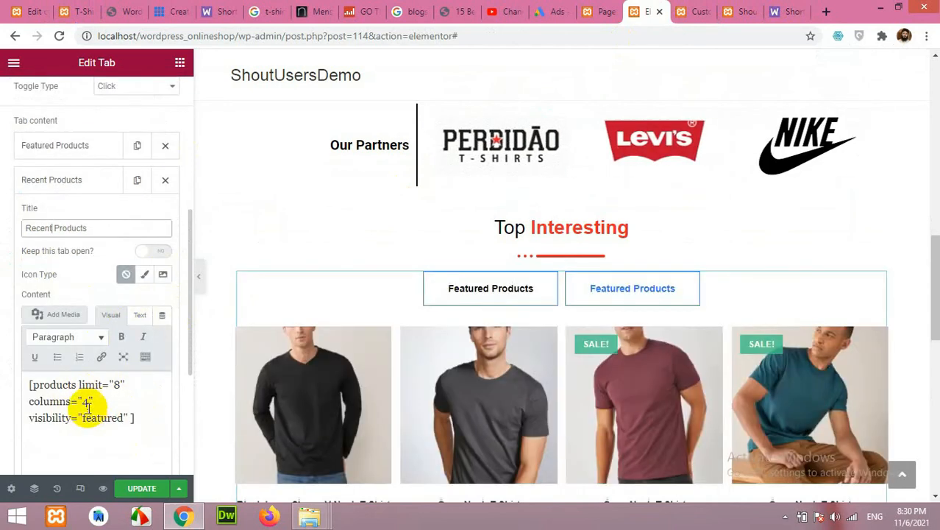
Step: Set the visibility value in the Recent Products shortcode to "publish" and view the product grid
{"action": "left_click", "coordinate": [608, 295]}
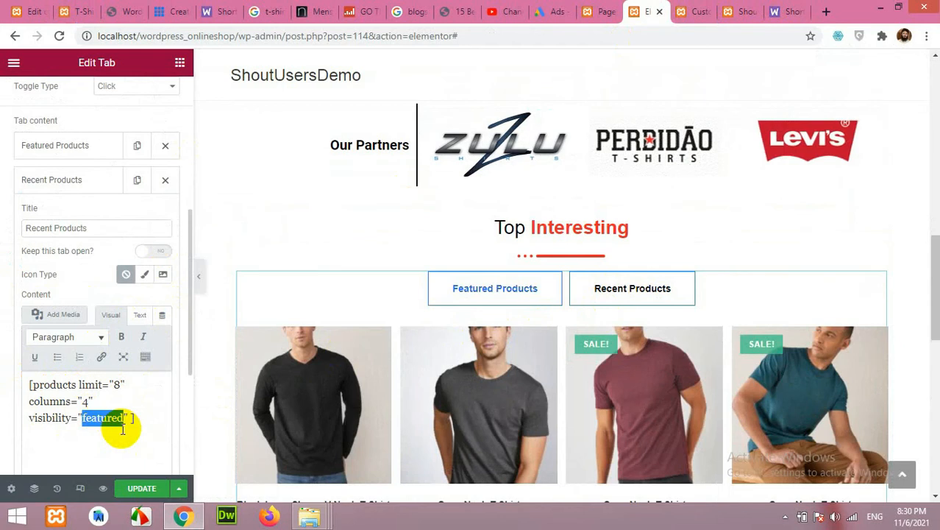
{"action": "type", "text": "publish"}
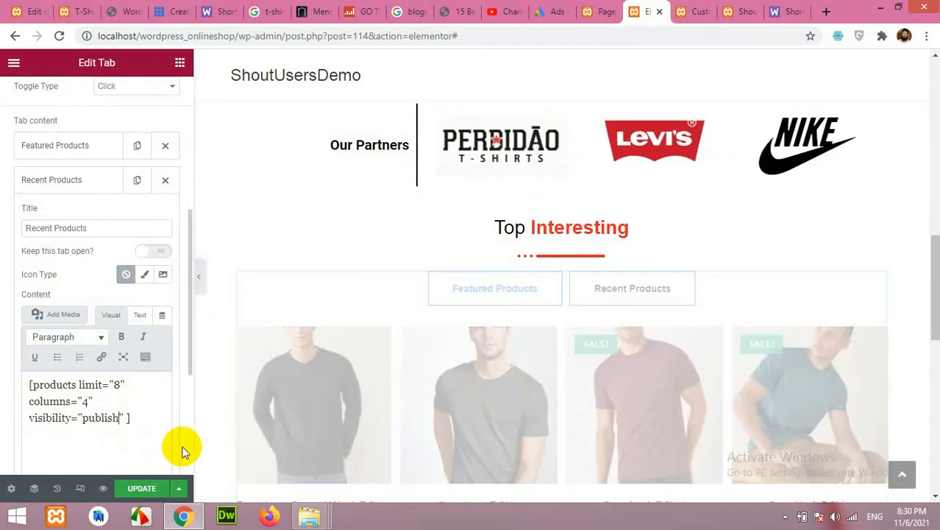
{"action": "scroll", "coordinate": [315, 253], "scroll_direction": "down", "scroll_amount": 2}
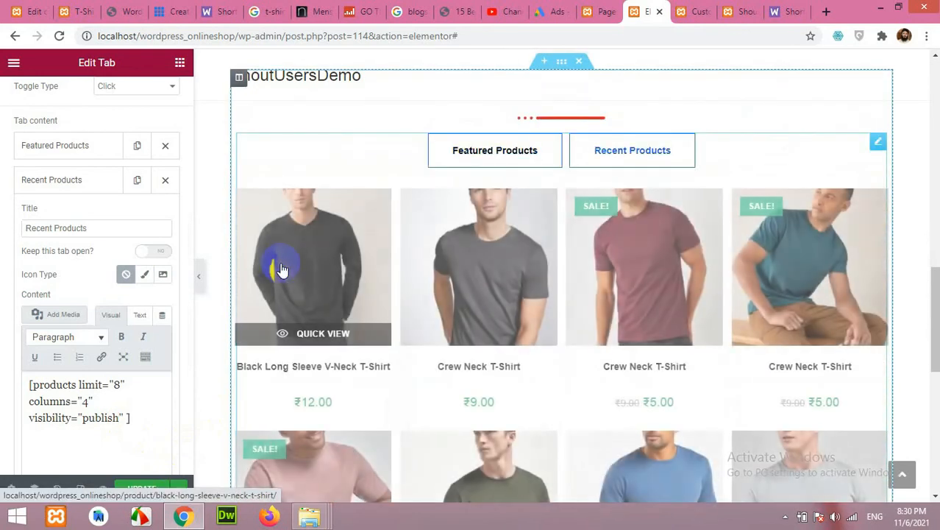
Step: Remove the visibility attribute from the Recent Products shortcode, keeping [products limit="8" columns="4" ], and check both tabs in the preview
{"action": "left_click_drag", "start_coordinate": [122, 417], "coordinate": [73, 418]}
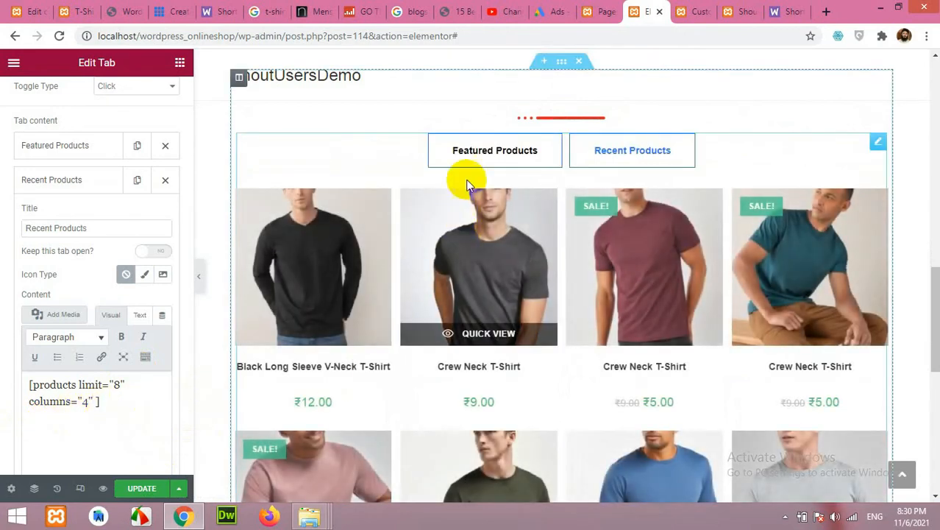
{"action": "left_click", "coordinate": [608, 151]}
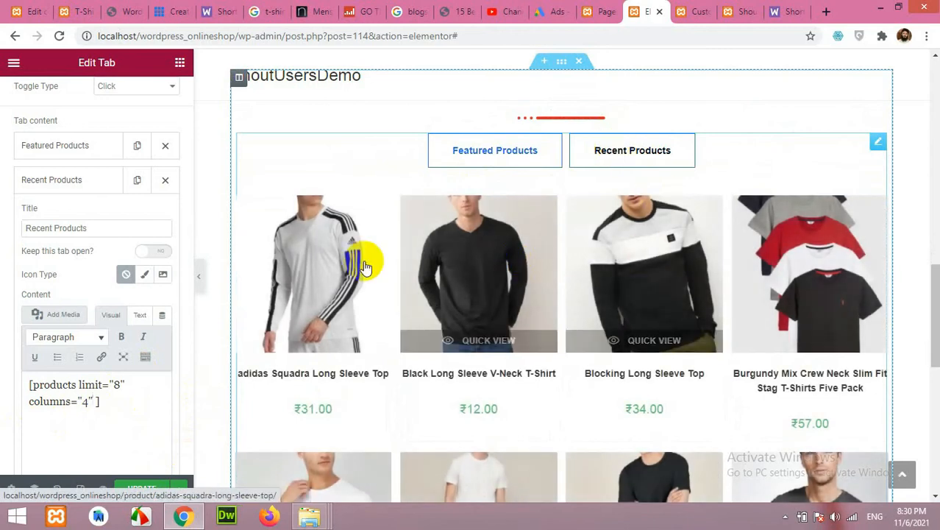
{"action": "scroll", "coordinate": [736, 328], "scroll_direction": "down", "scroll_amount": 3}
{"action": "scroll", "coordinate": [745, 355], "scroll_direction": "up", "scroll_amount": 2}
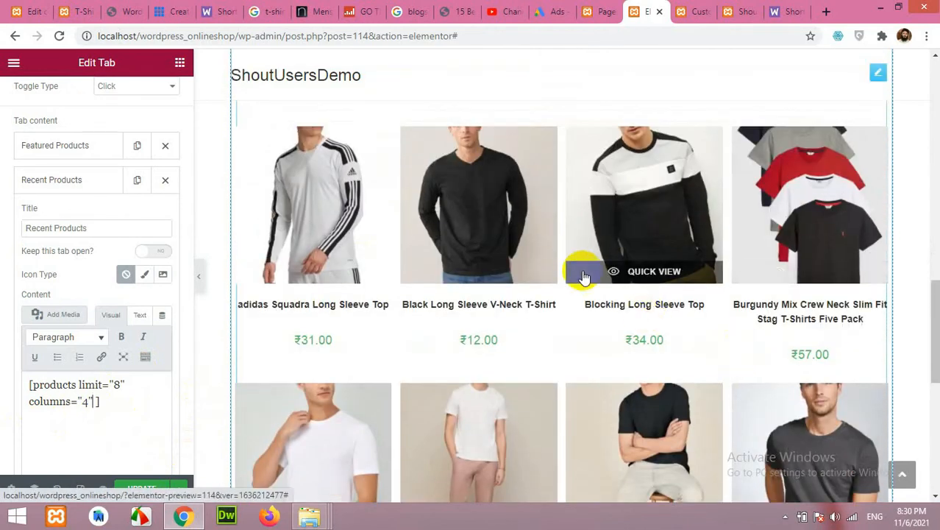
{"action": "scroll", "coordinate": [579, 270], "scroll_direction": "up", "scroll_amount": 2}
{"action": "left_click", "coordinate": [499, 221]}
{"action": "left_click", "coordinate": [624, 229]}
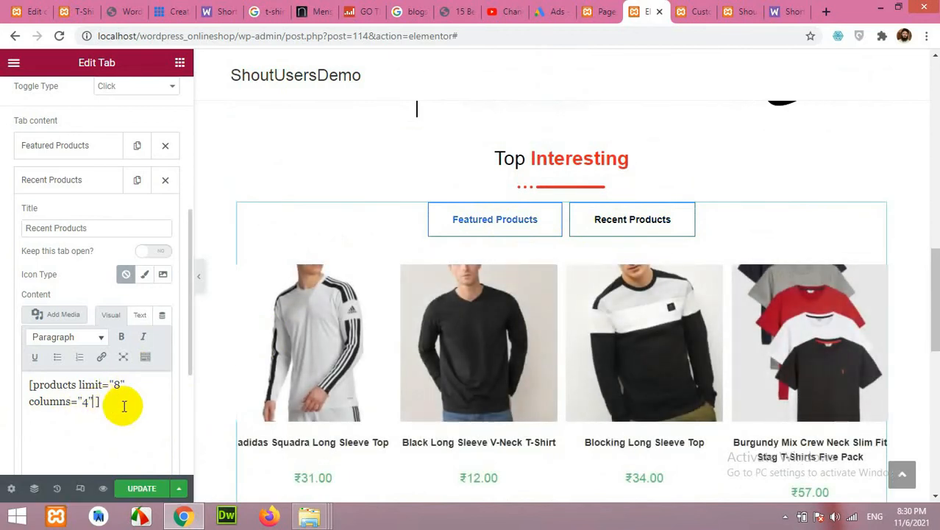
Step: Duplicate the Recent Products tab item and open the new third item for editing
{"action": "left_click", "coordinate": [97, 183]}
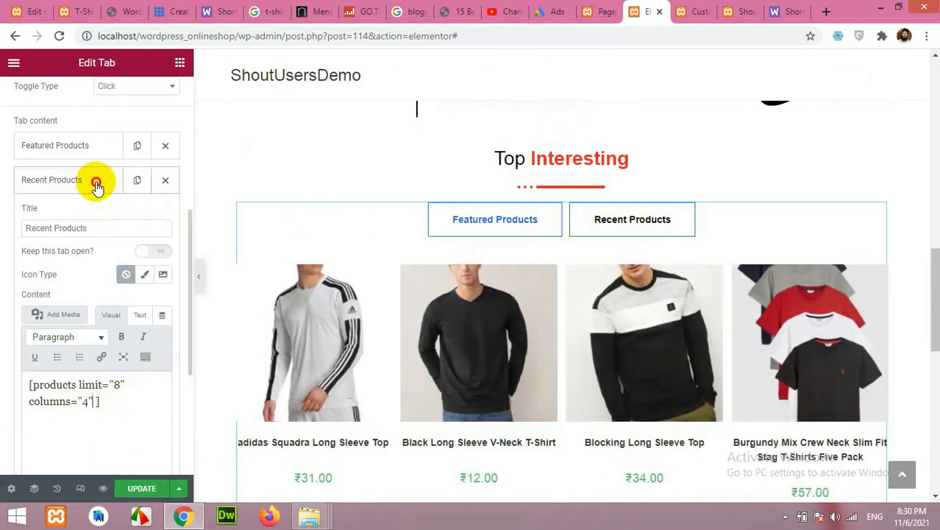
{"action": "left_click", "coordinate": [138, 181]}
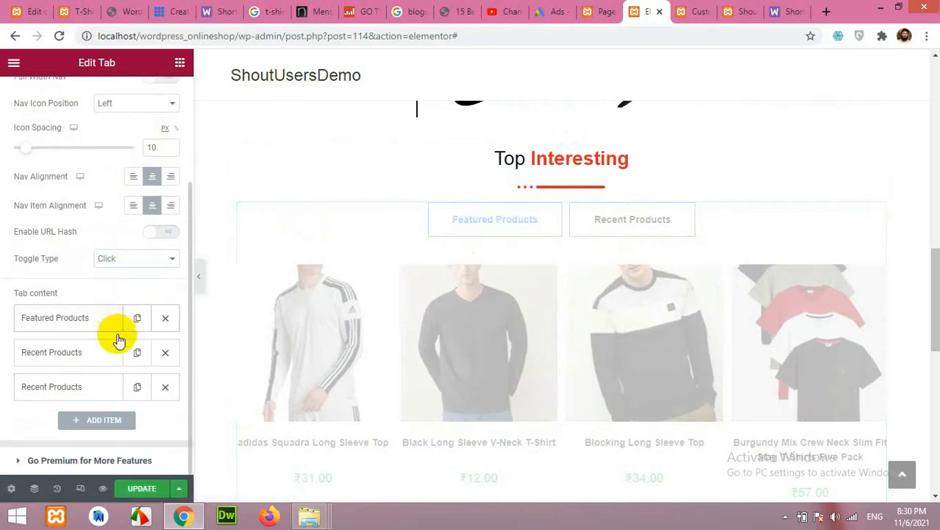
{"action": "left_click", "coordinate": [84, 386]}
Step: View the Sale Products tab on the reference T-Shirts site and return to the third tab item's settings in Elementor
{"action": "left_click", "coordinate": [77, 9]}
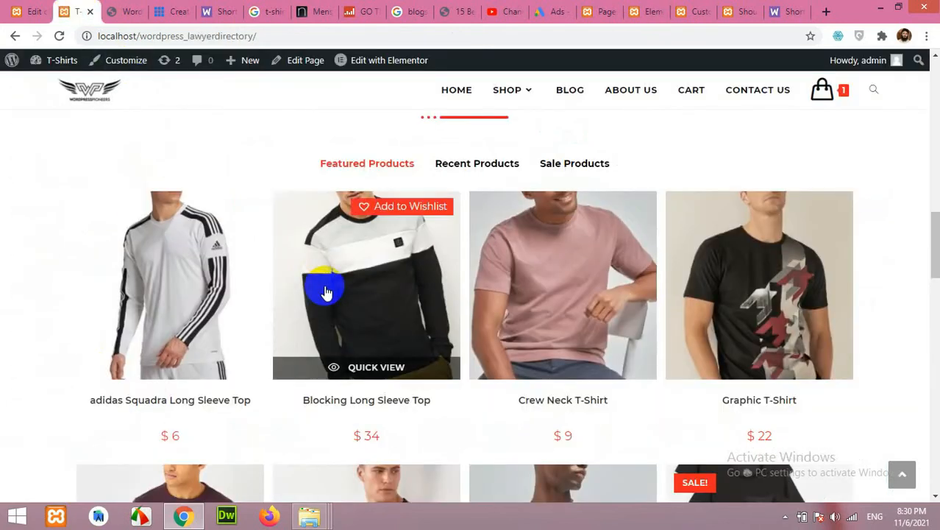
{"action": "left_click", "coordinate": [572, 173]}
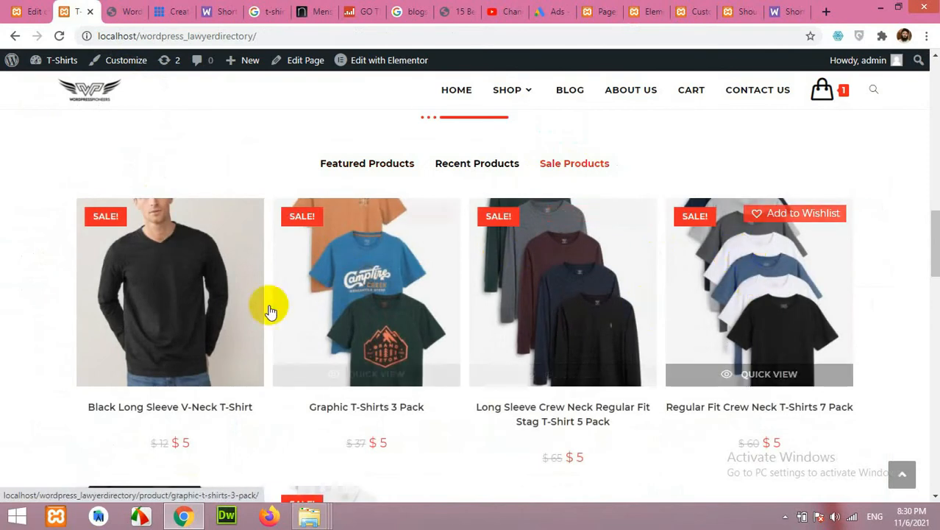
{"action": "left_click", "coordinate": [656, 6]}
{"action": "scroll", "coordinate": [89, 402], "scroll_direction": "down", "scroll_amount": 3}
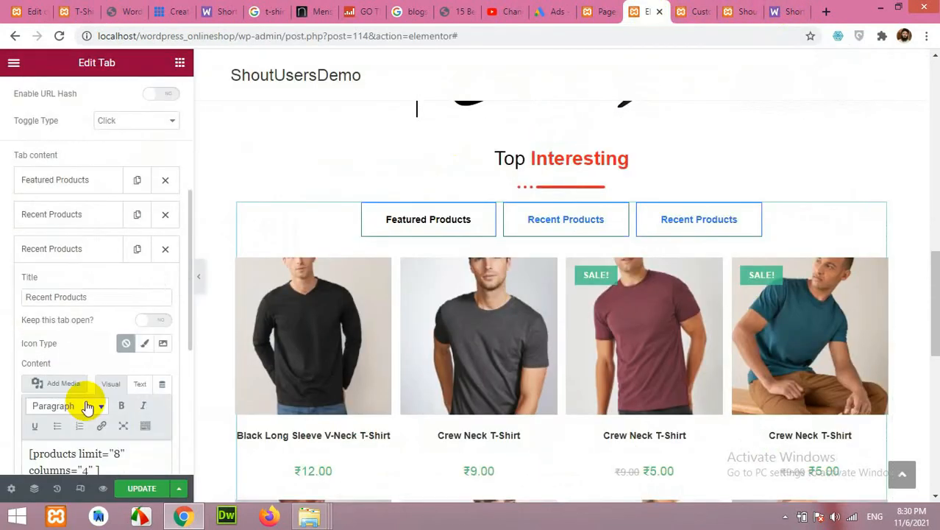
{"action": "scroll", "coordinate": [87, 407], "scroll_direction": "down", "scroll_amount": 1}
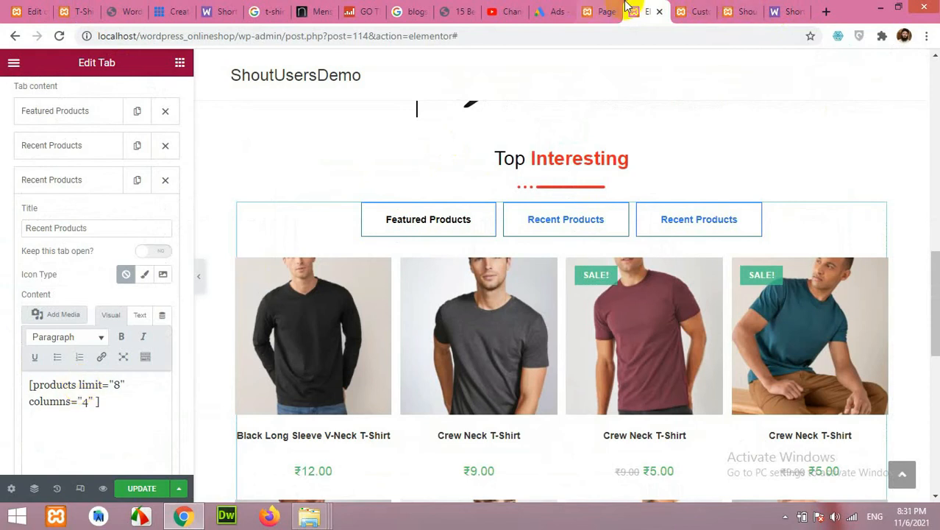
Step: Copy the Random Sale Items shortcode with on_sale="true" from the WooCommerce shortcodes documentation and return to the Elementor editor
{"action": "left_click", "coordinate": [786, 6]}
{"action": "scroll", "coordinate": [449, 294], "scroll_direction": "up", "scroll_amount": 5}
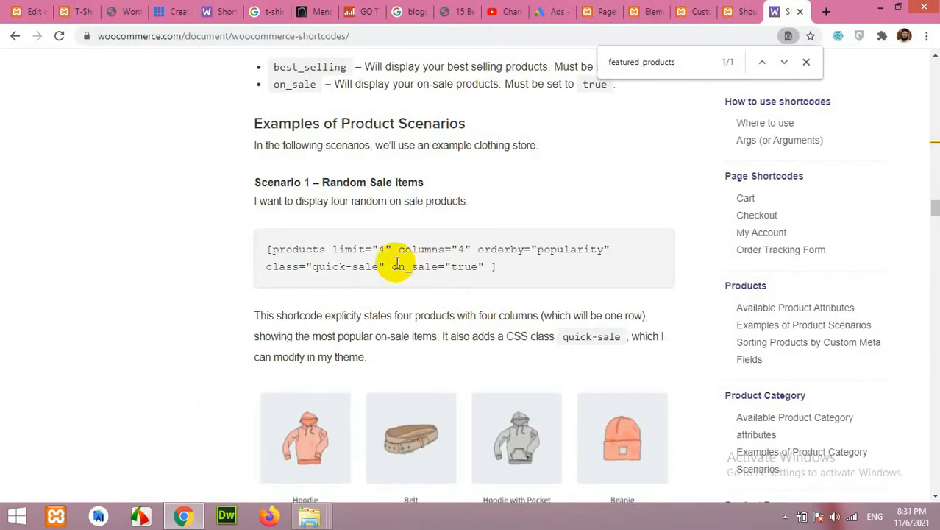
{"action": "left_click_drag", "start_coordinate": [266, 249], "coordinate": [499, 268]}
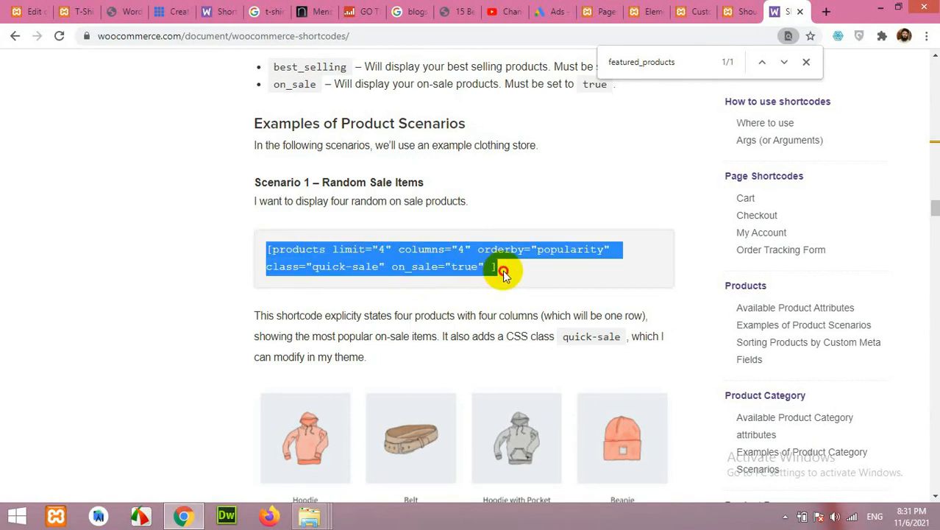
{"action": "right_click", "coordinate": [440, 254]}
{"action": "left_click", "coordinate": [464, 262]}
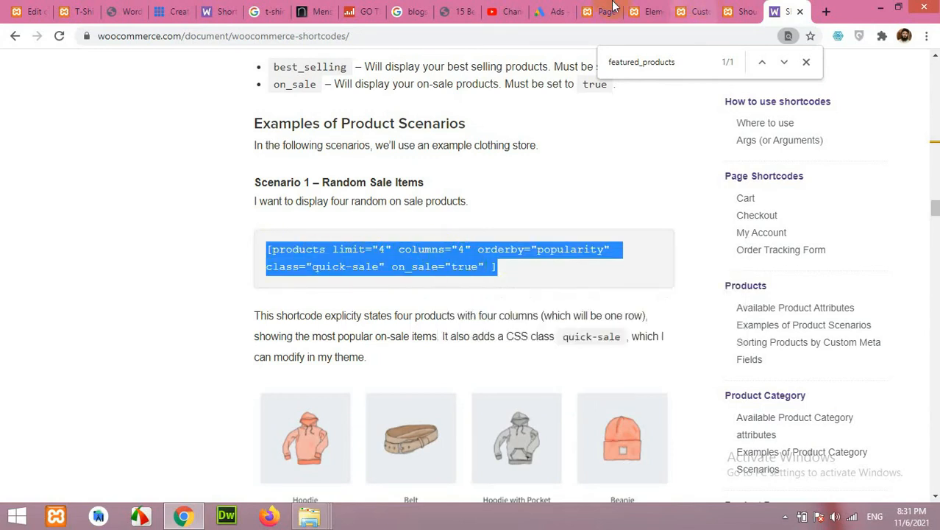
{"action": "left_click", "coordinate": [684, 9]}
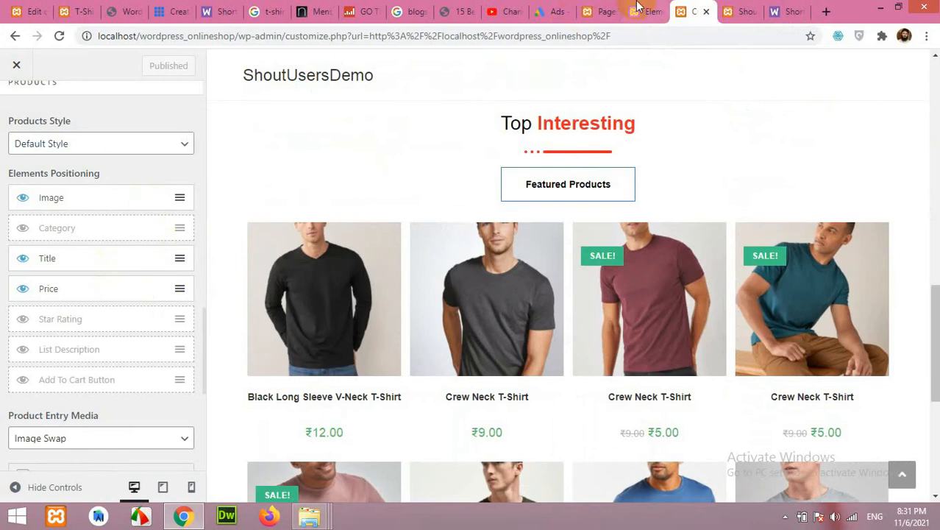
{"action": "left_click", "coordinate": [646, 7]}
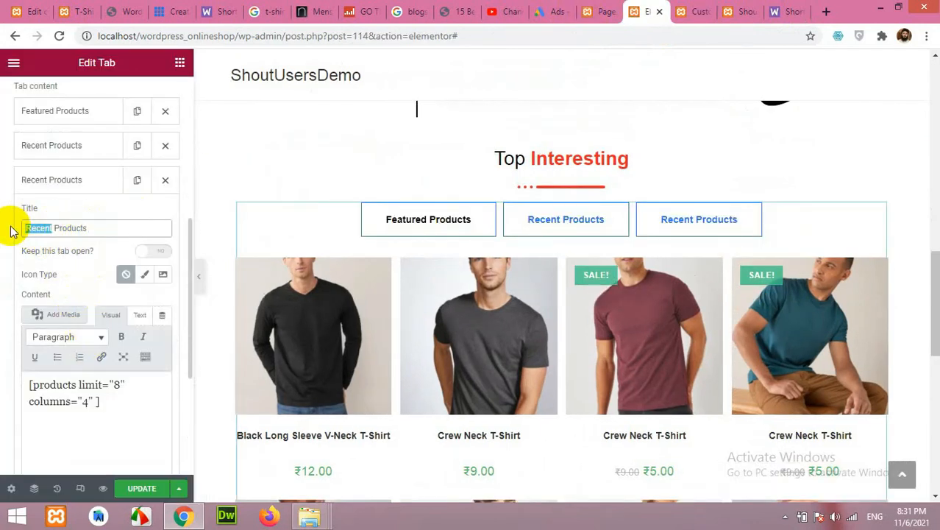
Step: Title the third tab On Sale and replace its content with the copied sale shortcode as plain text, setting limit="8" and keeping on_sale="true"
{"action": "type", "text": "Sale"}
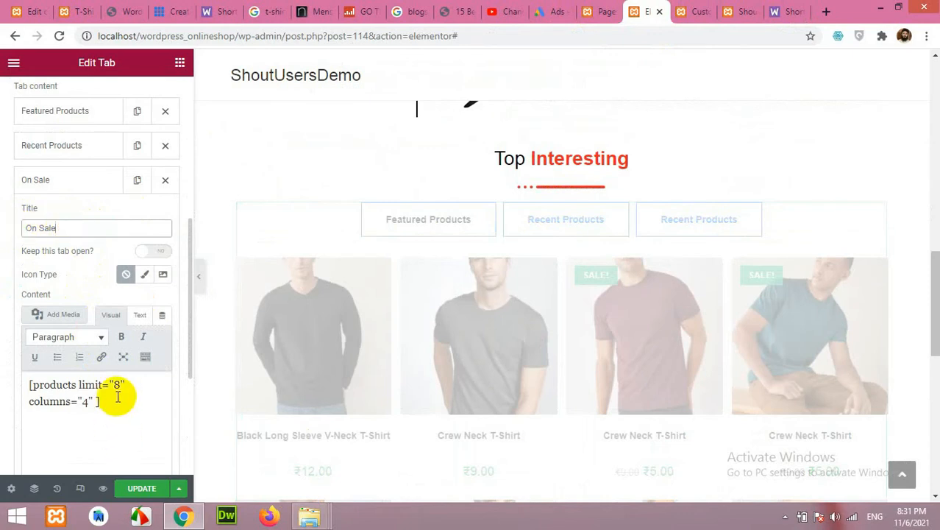
{"action": "left_click_drag", "start_coordinate": [111, 397], "coordinate": [23, 378]}
{"action": "key", "text": "ctrl+v"}
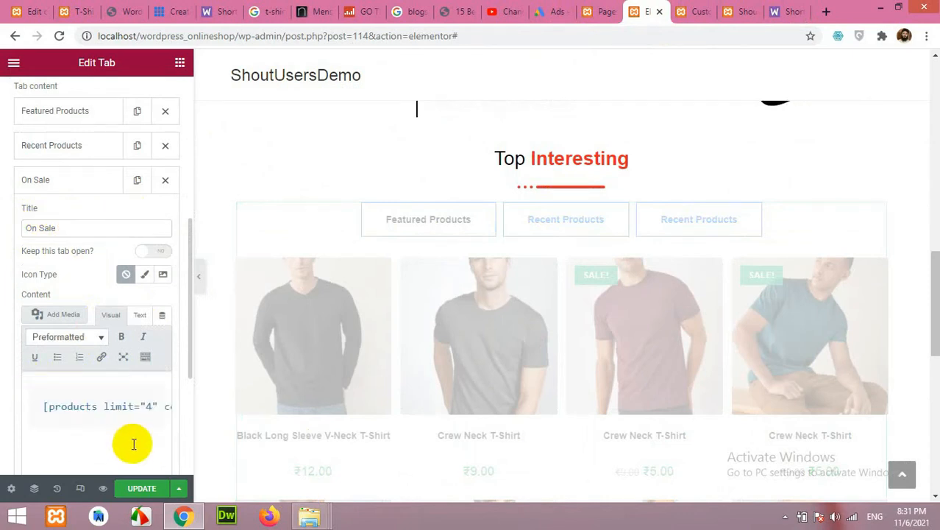
{"action": "key", "text": "ctrl+z"}
{"action": "key", "text": "BackSpace"}
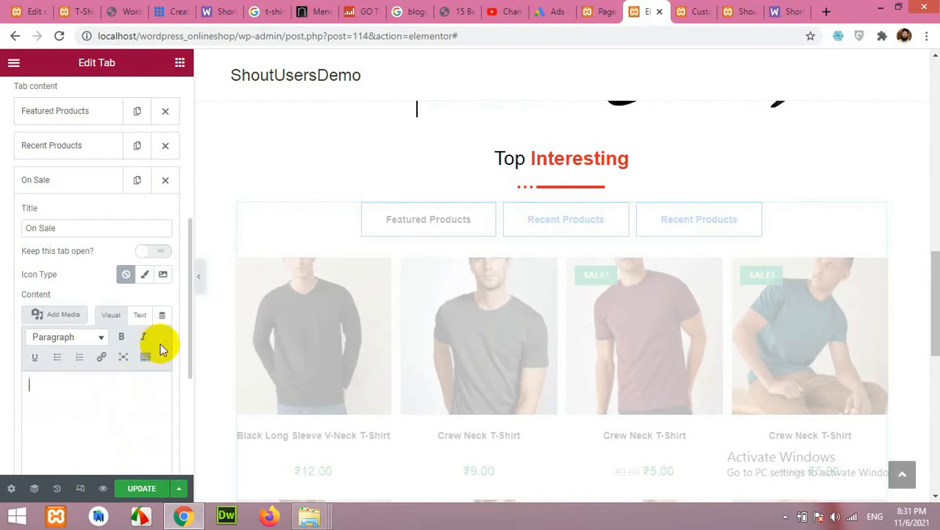
{"action": "left_click", "coordinate": [139, 315]}
{"action": "left_click", "coordinate": [54, 399]}
{"action": "key", "text": "ctrl+v"}
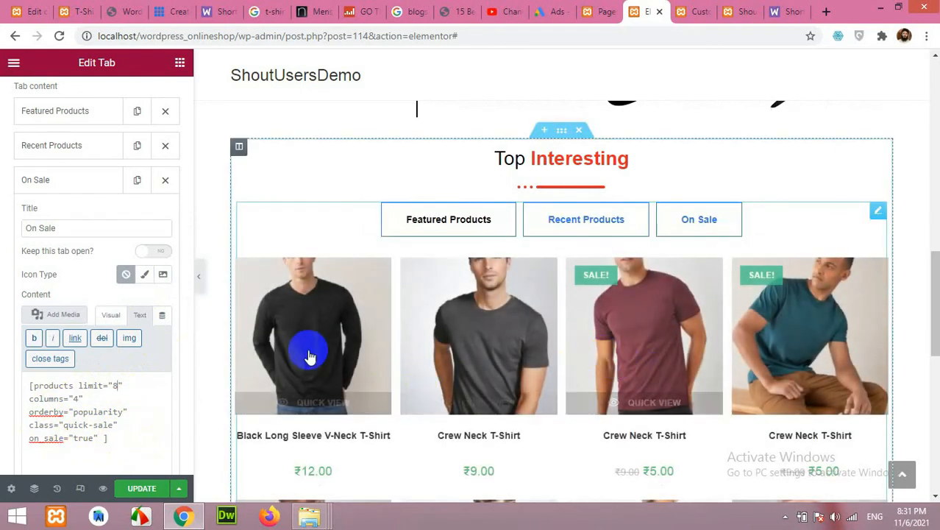
Step: Check the products under the On Sale and Featured Products tabs in the page preview
{"action": "left_click", "coordinate": [692, 221]}
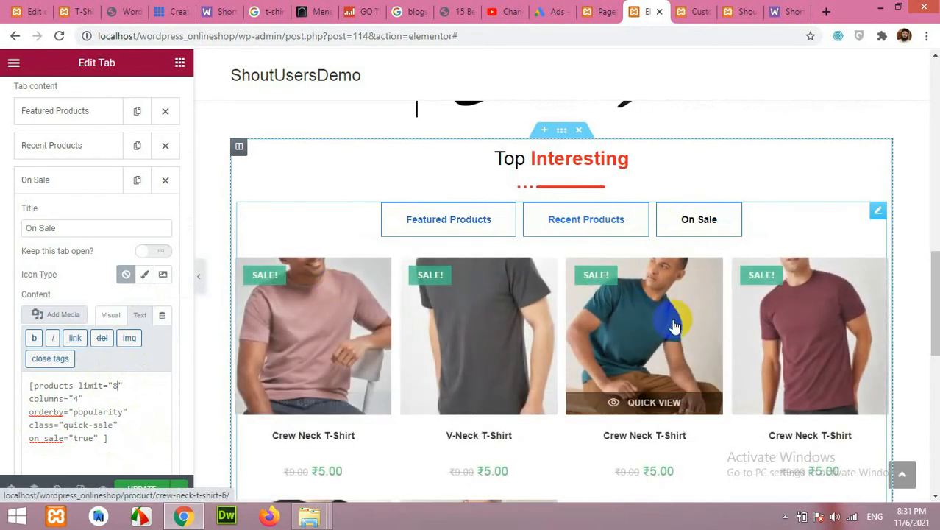
{"action": "scroll", "coordinate": [672, 319], "scroll_direction": "down", "scroll_amount": 3}
{"action": "scroll", "coordinate": [337, 331], "scroll_direction": "up", "scroll_amount": 3}
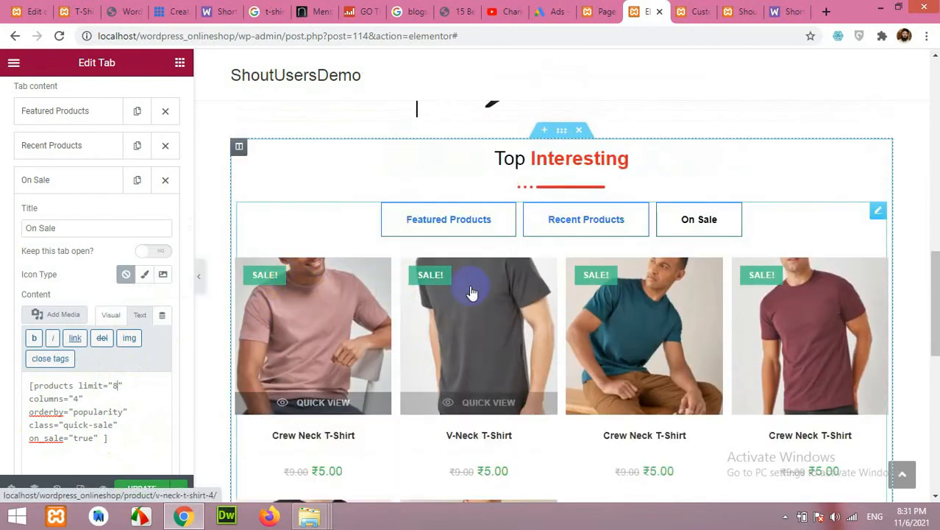
{"action": "left_click", "coordinate": [502, 229]}
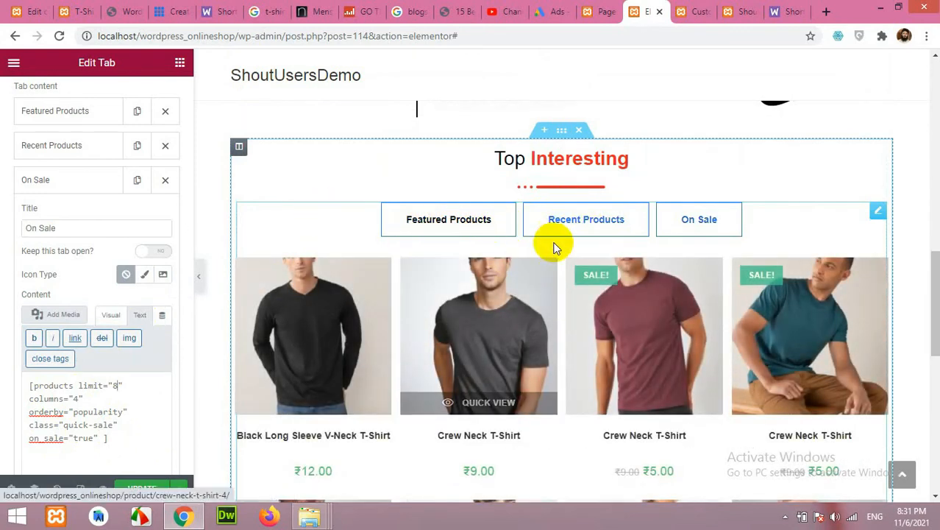
{"action": "scroll", "coordinate": [221, 273], "scroll_direction": "up", "scroll_amount": 4}
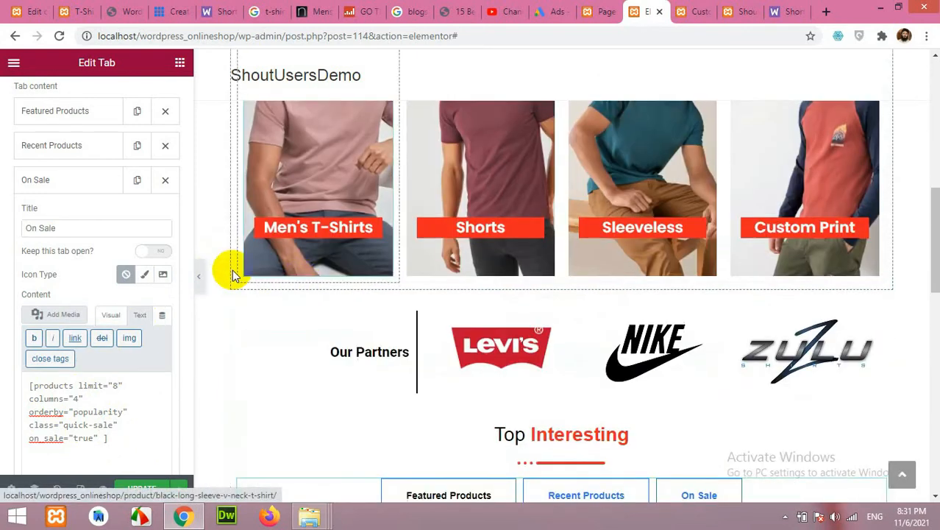
{"action": "scroll", "coordinate": [331, 294], "scroll_direction": "down", "scroll_amount": 4}
Step: Set the normal-state title color of the tab widget's nav items to #ff2222
{"action": "scroll", "coordinate": [99, 200], "scroll_direction": "up", "scroll_amount": 5}
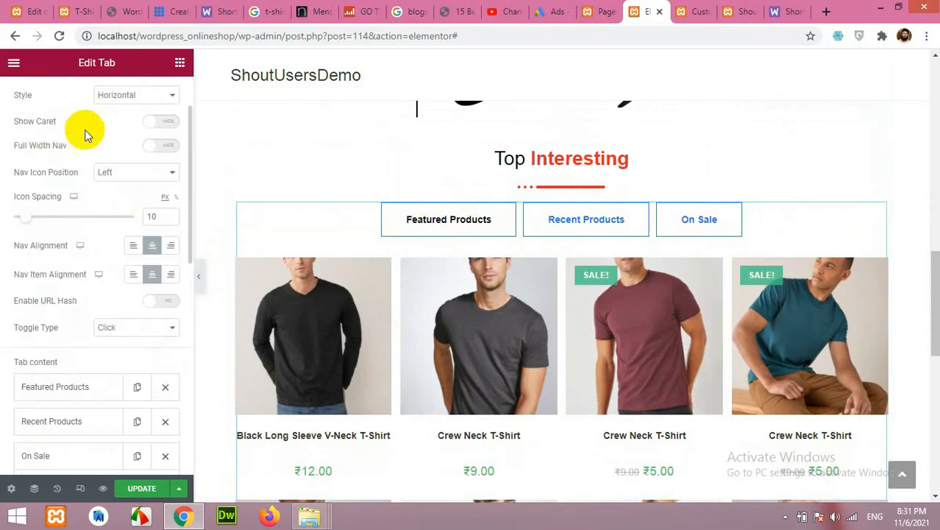
{"action": "left_click", "coordinate": [97, 103]}
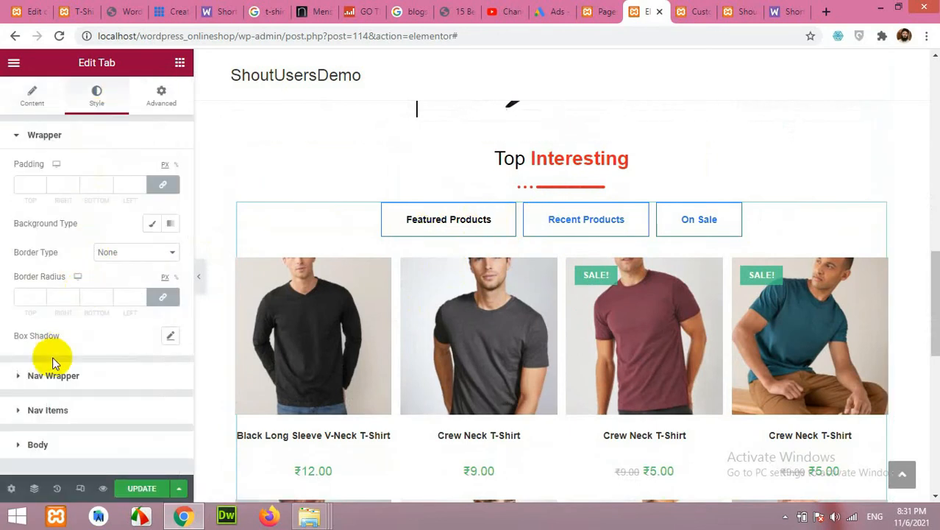
{"action": "left_click", "coordinate": [47, 410]}
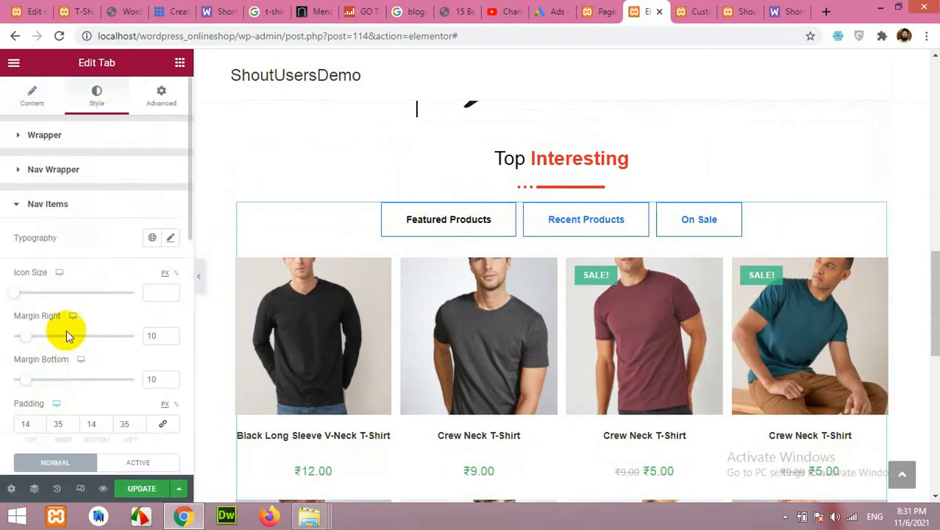
{"action": "scroll", "coordinate": [67, 332], "scroll_direction": "down", "scroll_amount": 6}
{"action": "left_click", "coordinate": [171, 217]}
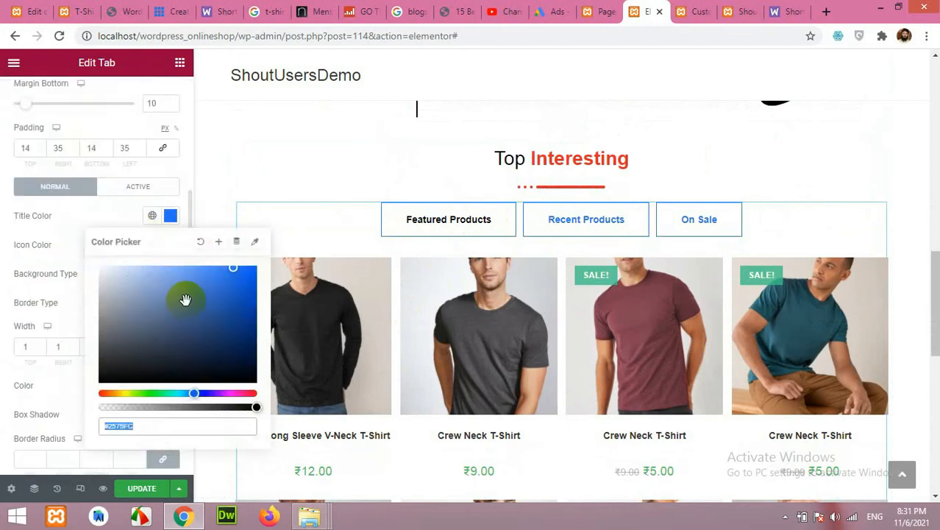
{"action": "type", "text": "#ff2222"}
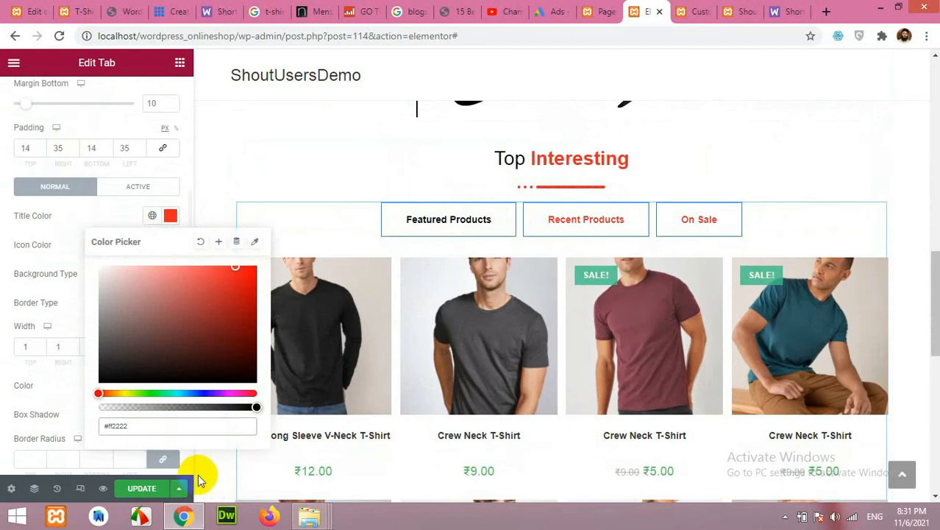
{"action": "left_click", "coordinate": [40, 390]}
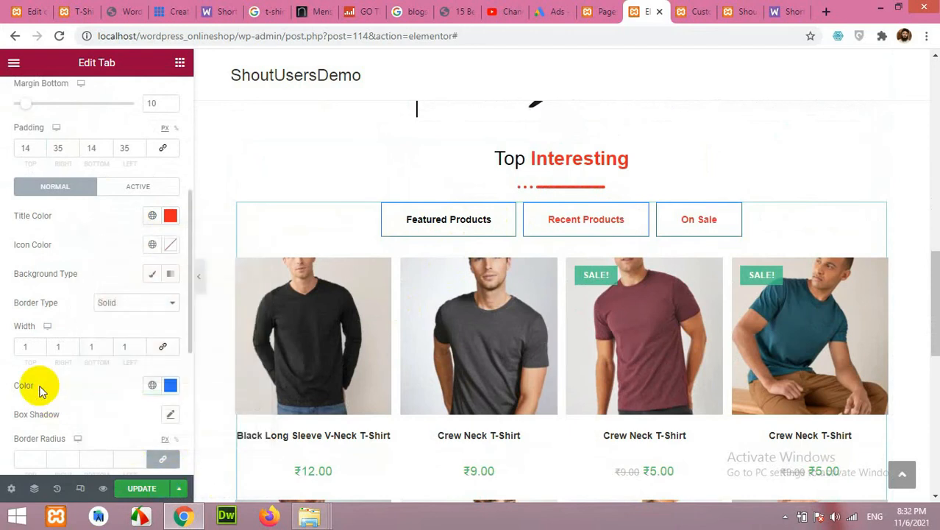
Step: Set the normal-state border color of the nav items to #ff2222
{"action": "scroll", "coordinate": [44, 384], "scroll_direction": "down", "scroll_amount": 4}
{"action": "scroll", "coordinate": [74, 373], "scroll_direction": "up", "scroll_amount": 3}
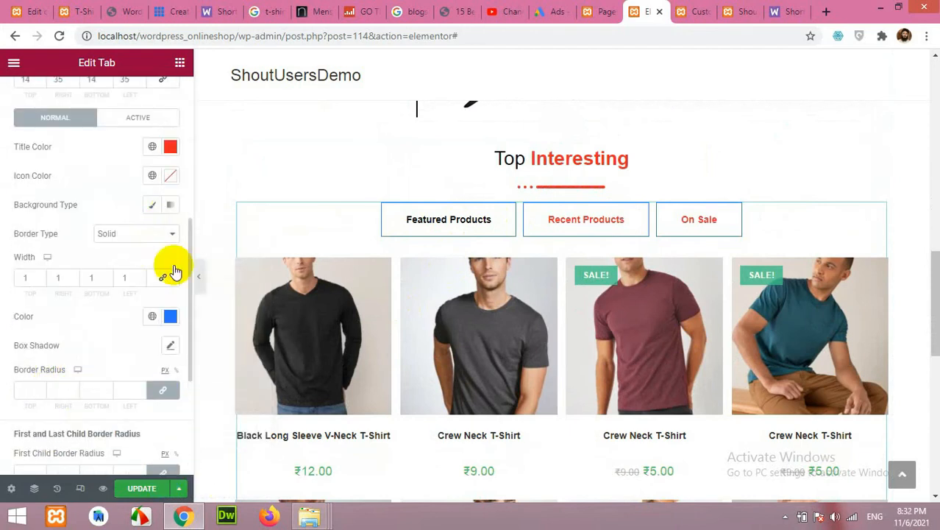
{"action": "left_click", "coordinate": [170, 316]}
{"action": "type", "text": "#ff2222"}
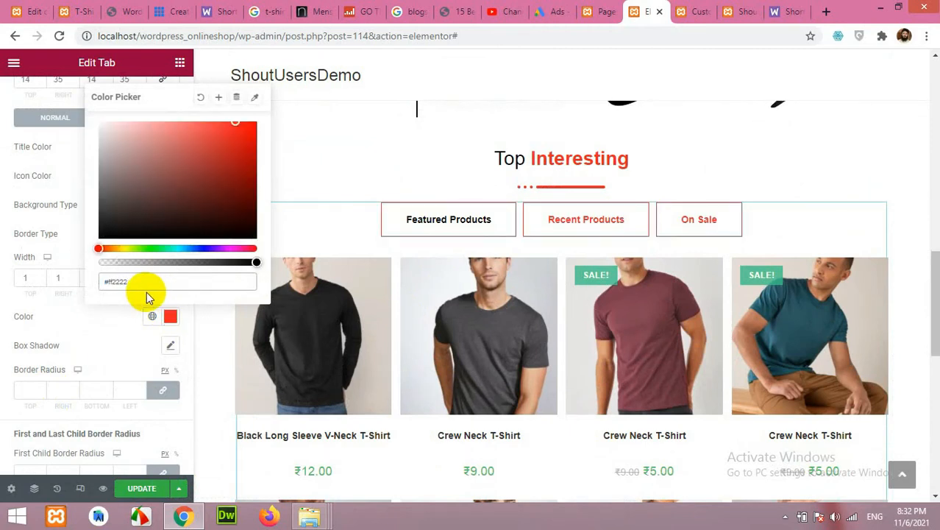
{"action": "left_click", "coordinate": [120, 340]}
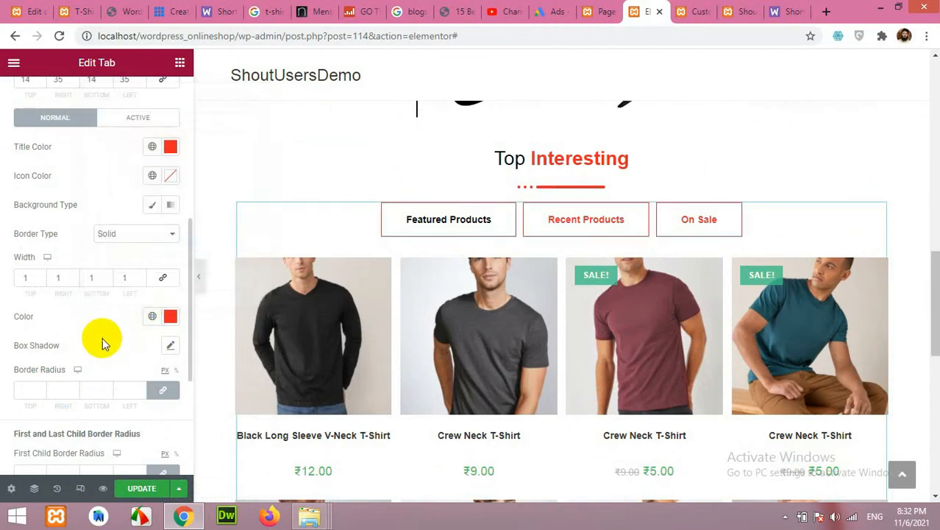
Step: Set the nav items' border type to None and switch through the three product tabs in the preview
{"action": "left_click", "coordinate": [111, 234]}
{"action": "left_click", "coordinate": [114, 251]}
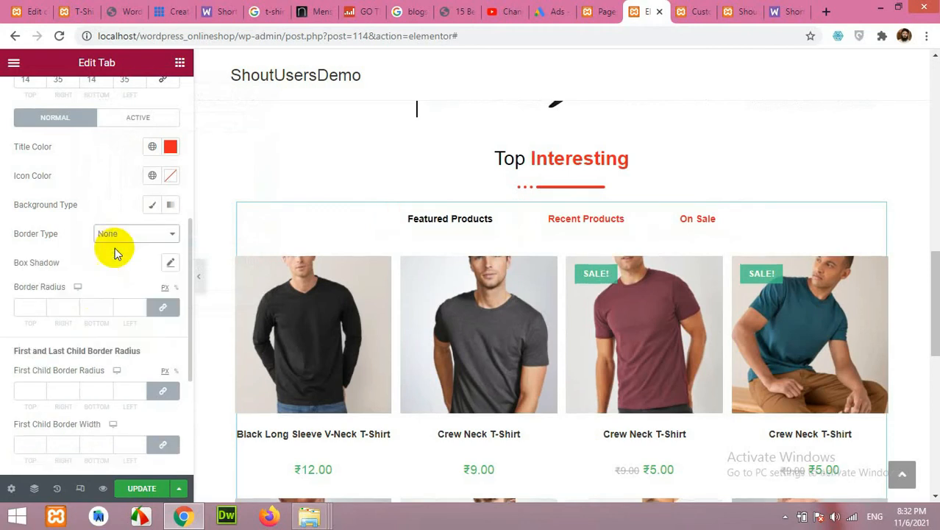
{"action": "left_click", "coordinate": [578, 218]}
{"action": "left_click", "coordinate": [691, 218]}
{"action": "left_click", "coordinate": [456, 221]}
{"action": "left_click", "coordinate": [588, 221]}
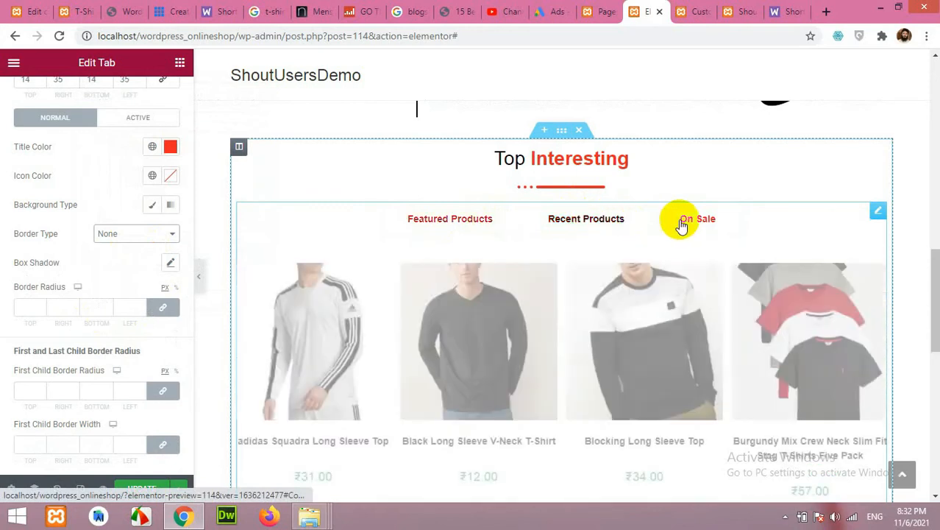
Step: Compare with the product tabs on the reference T-Shirts site and return to the Elementor editor
{"action": "left_click", "coordinate": [64, 11]}
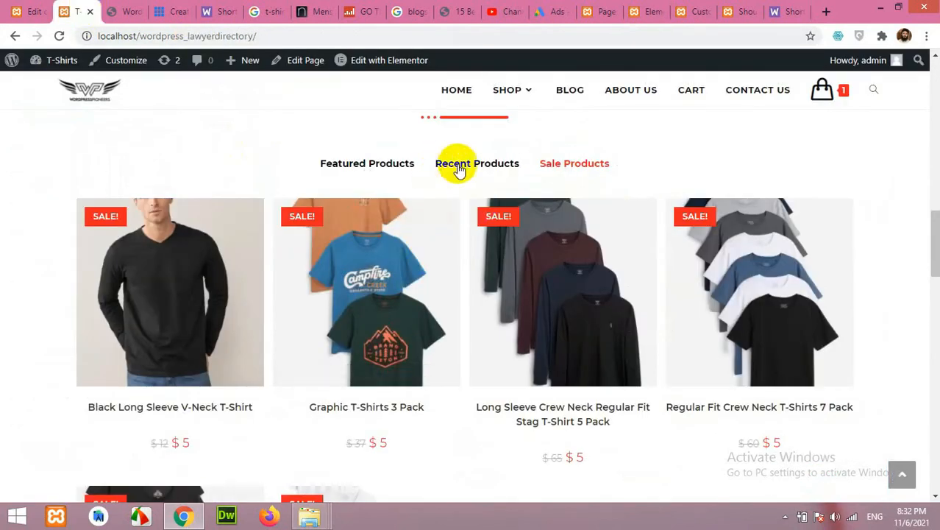
{"action": "left_click", "coordinate": [695, 11]}
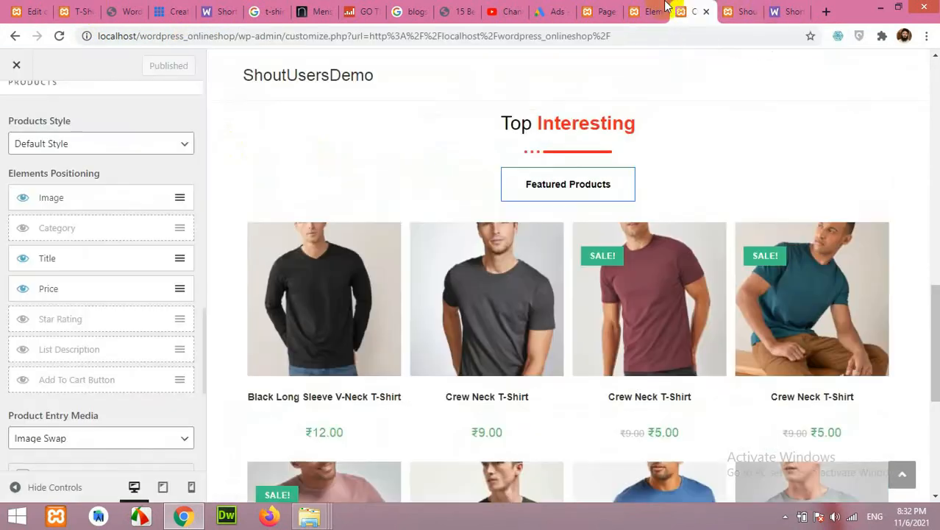
{"action": "left_click", "coordinate": [647, 11]}
Step: Set the font family of the nav items' typography to Poppins
{"action": "scroll", "coordinate": [94, 302], "scroll_direction": "up", "scroll_amount": 1}
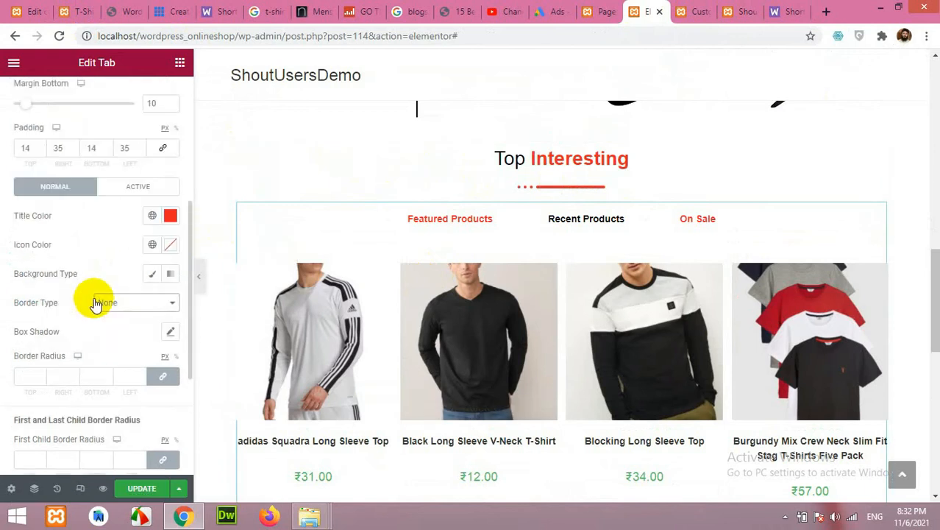
{"action": "scroll", "coordinate": [92, 338], "scroll_direction": "down", "scroll_amount": 3}
{"action": "scroll", "coordinate": [105, 337], "scroll_direction": "up", "scroll_amount": 6}
{"action": "scroll", "coordinate": [106, 316], "scroll_direction": "up", "scroll_amount": 1}
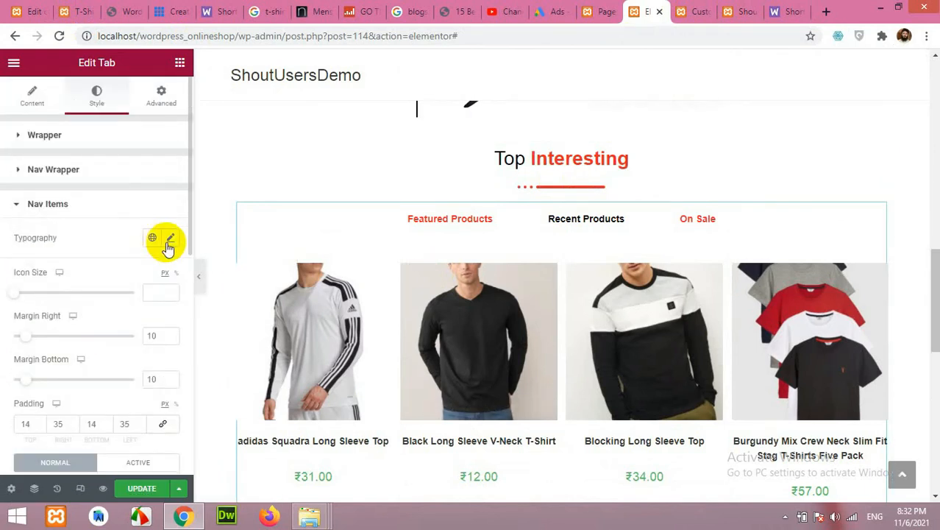
{"action": "left_click", "coordinate": [168, 240]}
{"action": "left_click", "coordinate": [119, 308]}
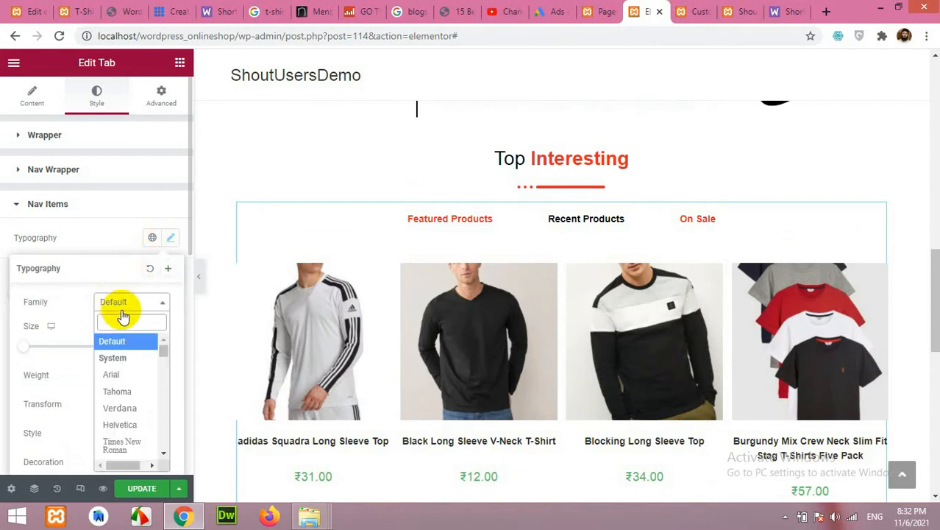
{"action": "type", "text": "rob"}
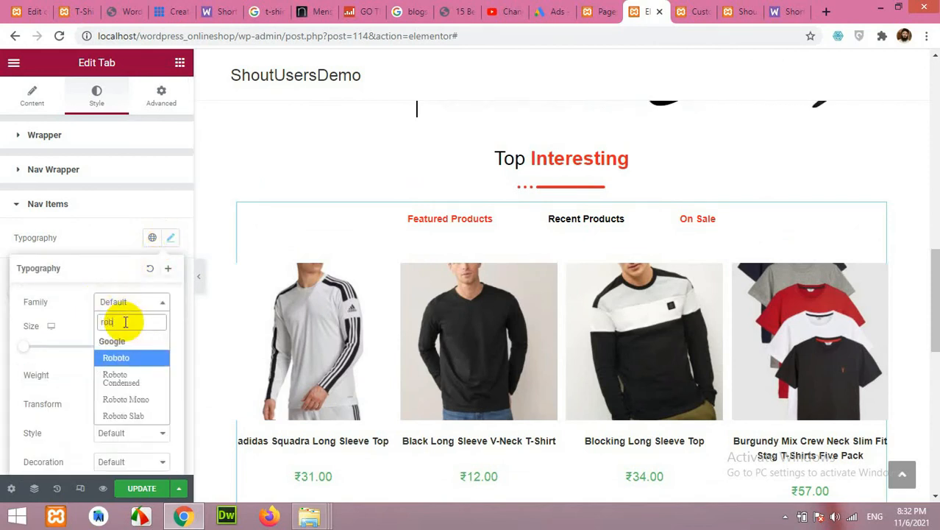
{"action": "type", "text": "o"}
{"action": "key", "text": "BackSpace"}
{"action": "key", "text": "BackSpace"}
{"action": "key", "text": "BackSpace"}
{"action": "key", "text": "BackSpace"}
{"action": "type", "text": "pp"}
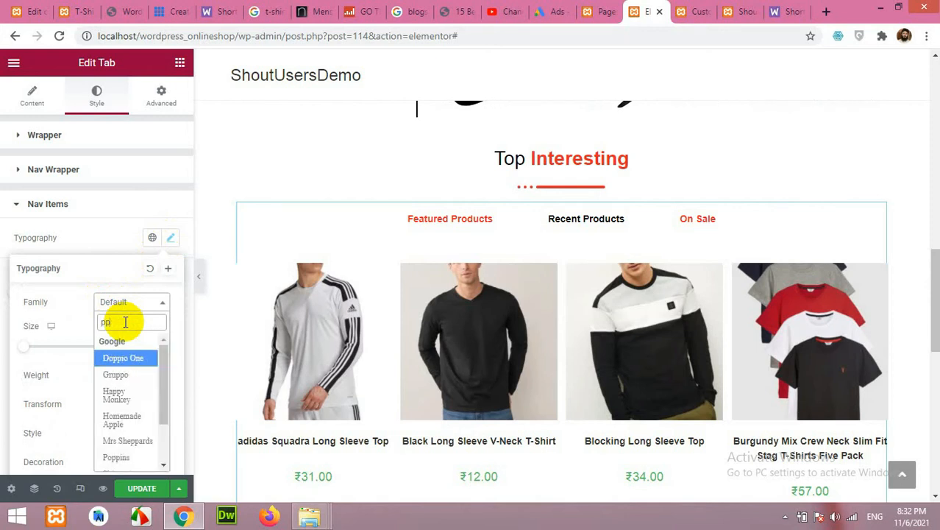
{"action": "key", "text": "BackSpace"}
{"action": "type", "text": "op"}
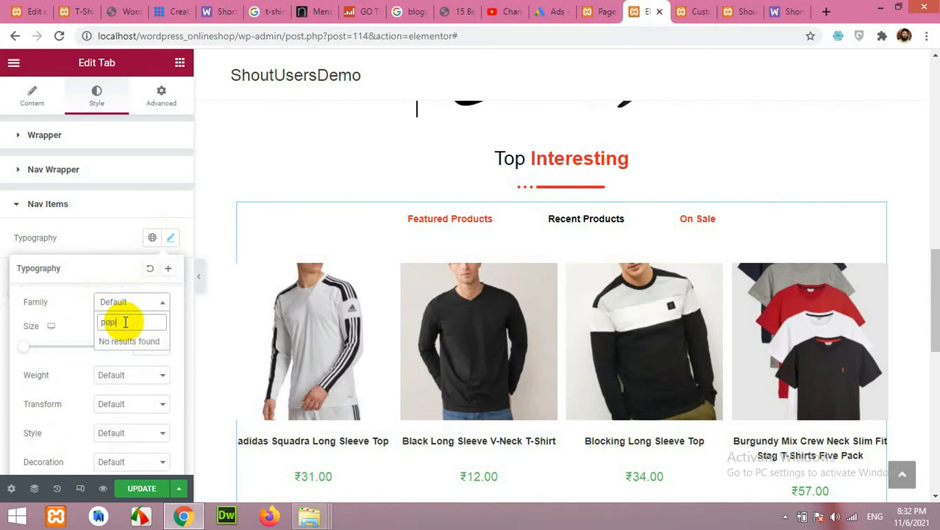
{"action": "type", "text": "p"}
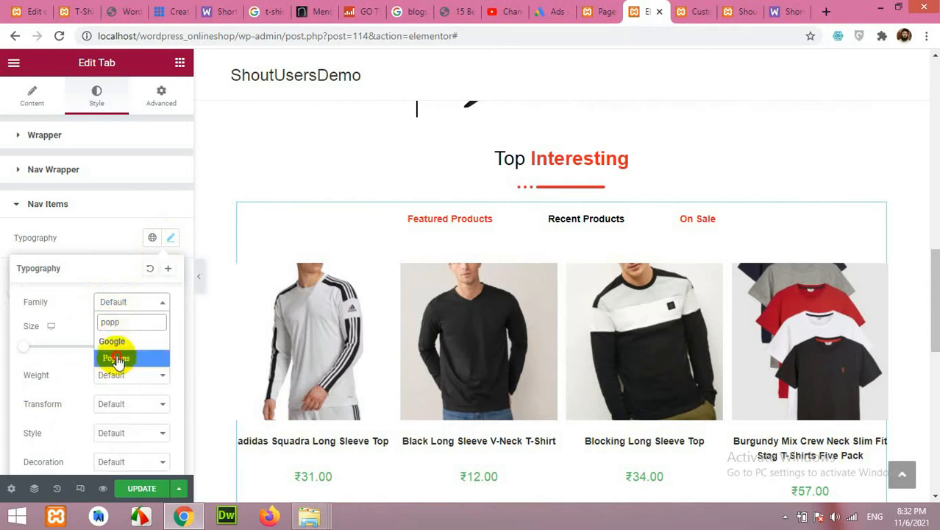
{"action": "left_click", "coordinate": [116, 359]}
Step: Set the nav items' font size to 15 px and close the typography settings
{"action": "left_click", "coordinate": [161, 345]}
{"action": "type", "text": "7"}
{"action": "left_click", "coordinate": [161, 343]}
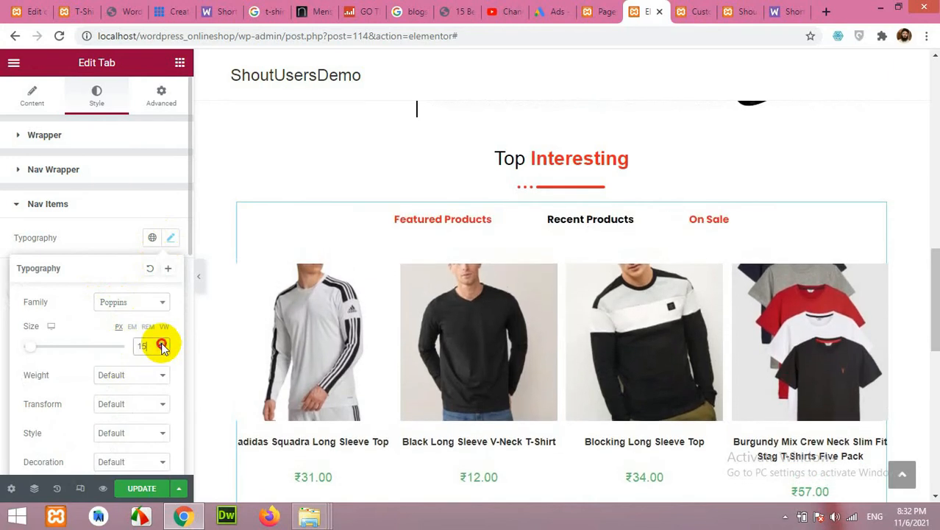
{"action": "left_click", "coordinate": [161, 344]}
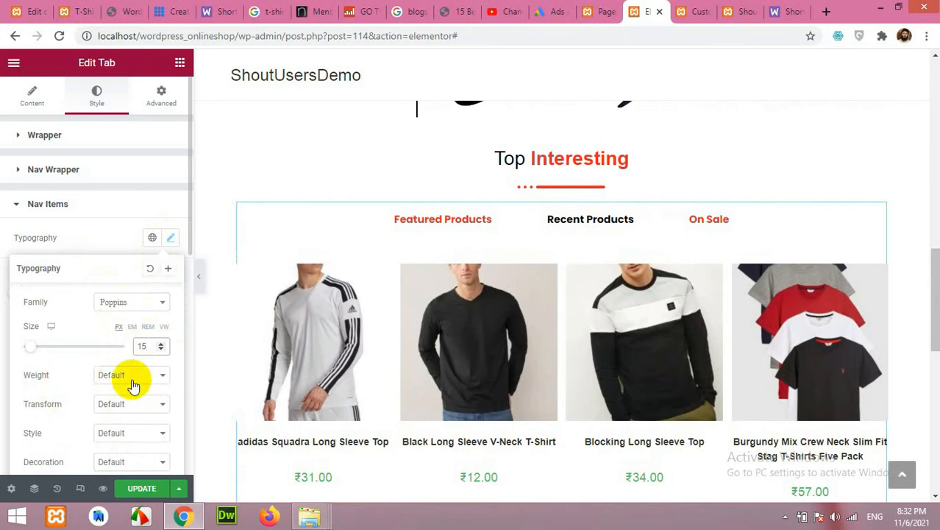
{"action": "left_click", "coordinate": [94, 243]}
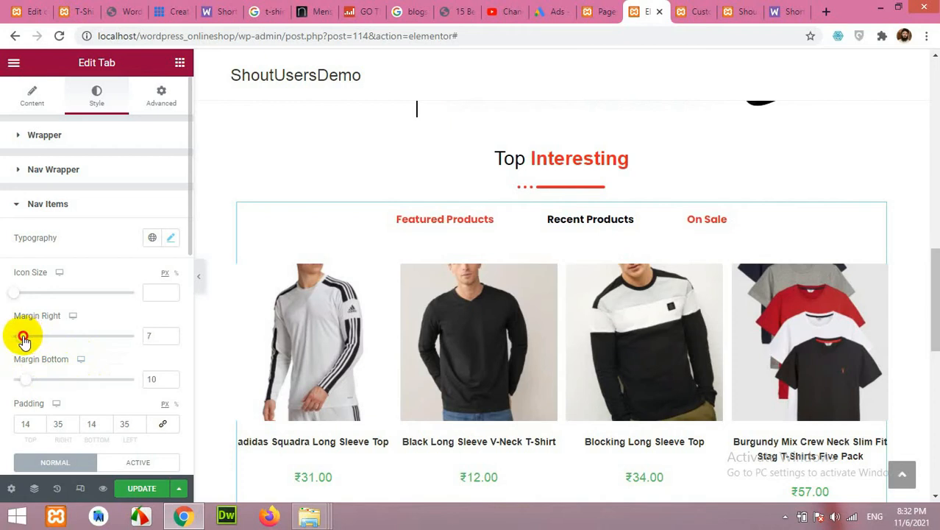
Step: Tighten the nav items' spacing with a right margin of 7, a bottom margin of 4, and right and left padding of 17 px
{"action": "left_click_drag", "start_coordinate": [28, 383], "coordinate": [20, 381]}
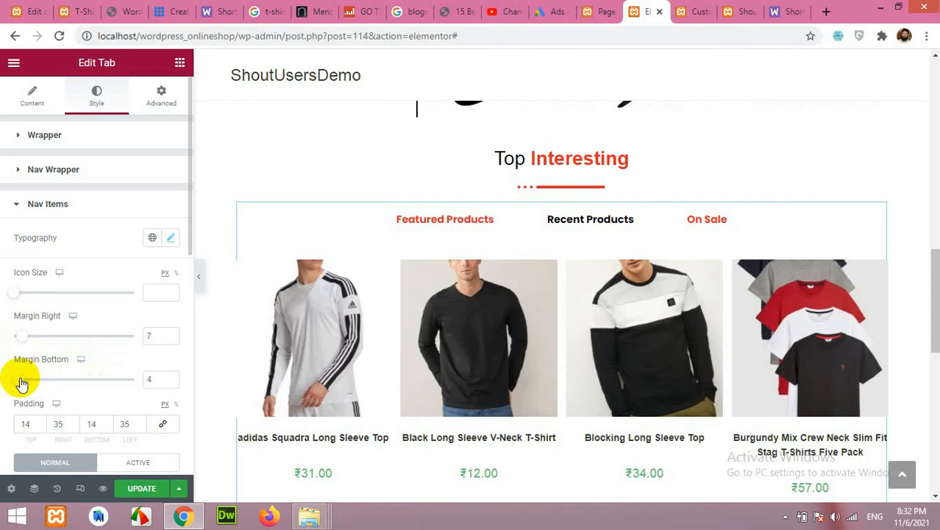
{"action": "scroll", "coordinate": [92, 379], "scroll_direction": "down", "scroll_amount": 1}
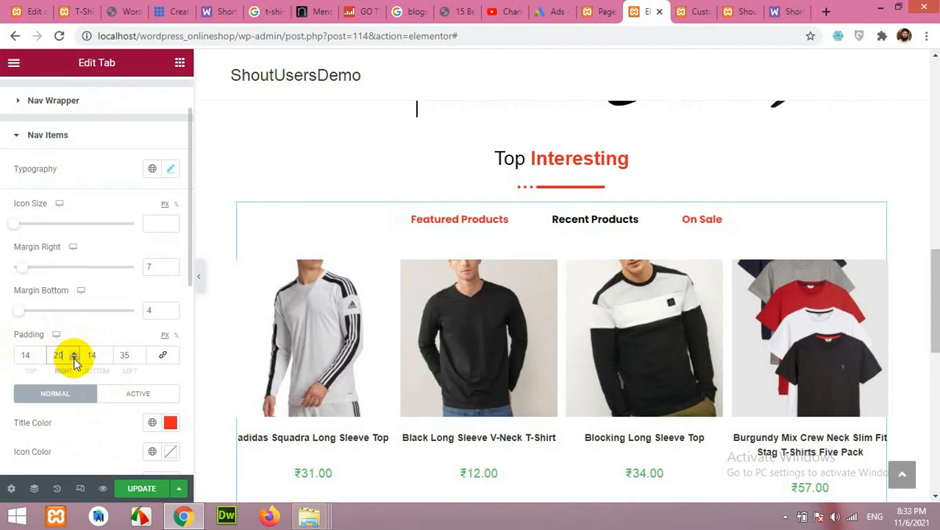
{"action": "left_click", "coordinate": [75, 358]}
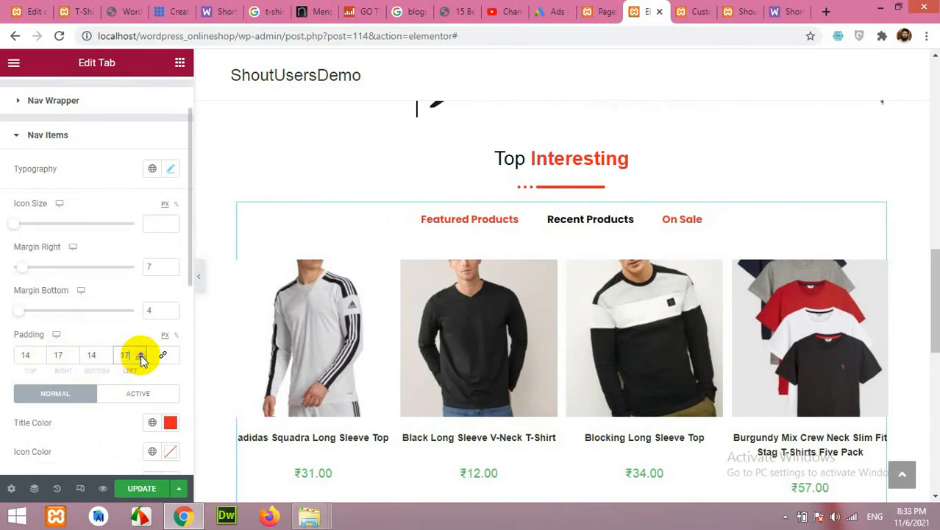
{"action": "scroll", "coordinate": [123, 456], "scroll_direction": "down", "scroll_amount": 1}
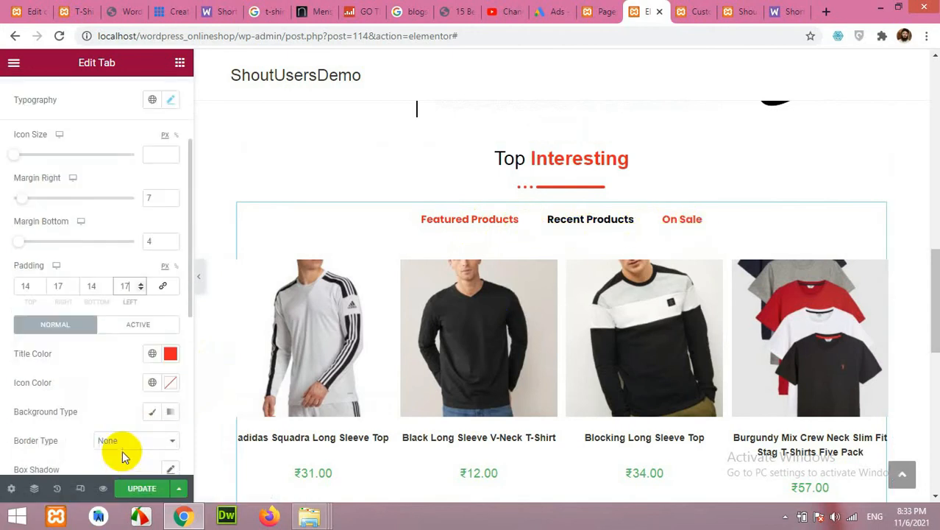
Step: Save the page and review the product tabs section in the preview
{"action": "scroll", "coordinate": [122, 456], "scroll_direction": "down", "scroll_amount": 1}
{"action": "scroll", "coordinate": [346, 336], "scroll_direction": "down", "scroll_amount": 4}
{"action": "scroll", "coordinate": [347, 336], "scroll_direction": "up", "scroll_amount": 4}
{"action": "scroll", "coordinate": [542, 326], "scroll_direction": "down", "scroll_amount": 1}
{"action": "scroll", "coordinate": [544, 324], "scroll_direction": "up", "scroll_amount": 4}
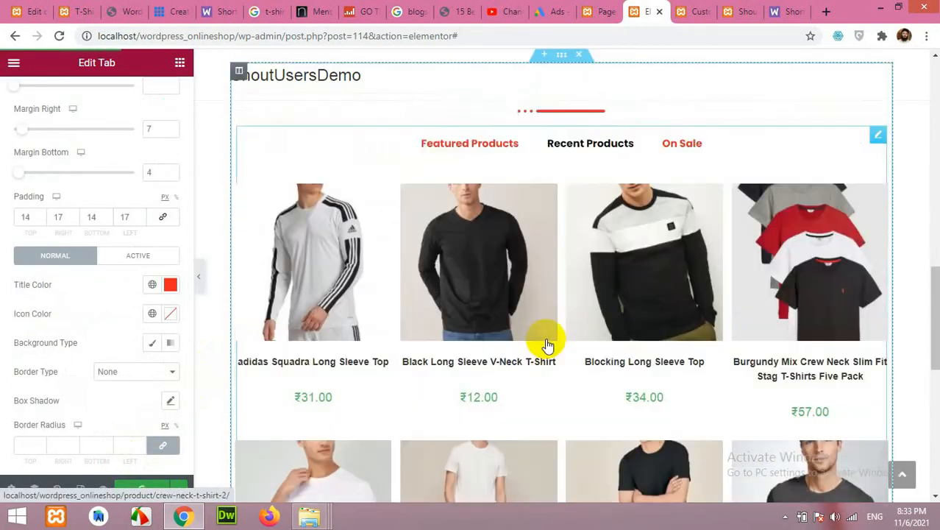
{"action": "scroll", "coordinate": [544, 327], "scroll_direction": "down", "scroll_amount": 3}
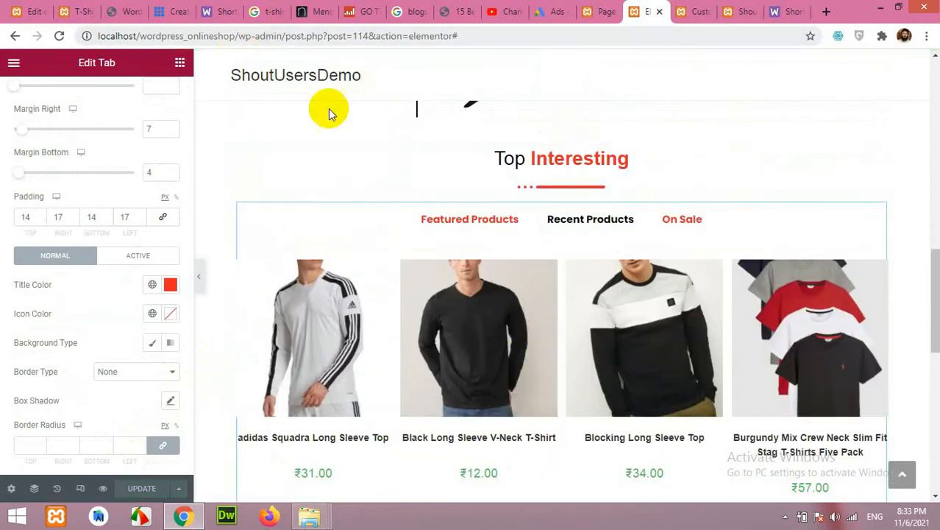
{"action": "scroll", "coordinate": [572, 277], "scroll_direction": "up", "scroll_amount": 2}
{"action": "scroll", "coordinate": [556, 283], "scroll_direction": "down", "scroll_amount": 2}
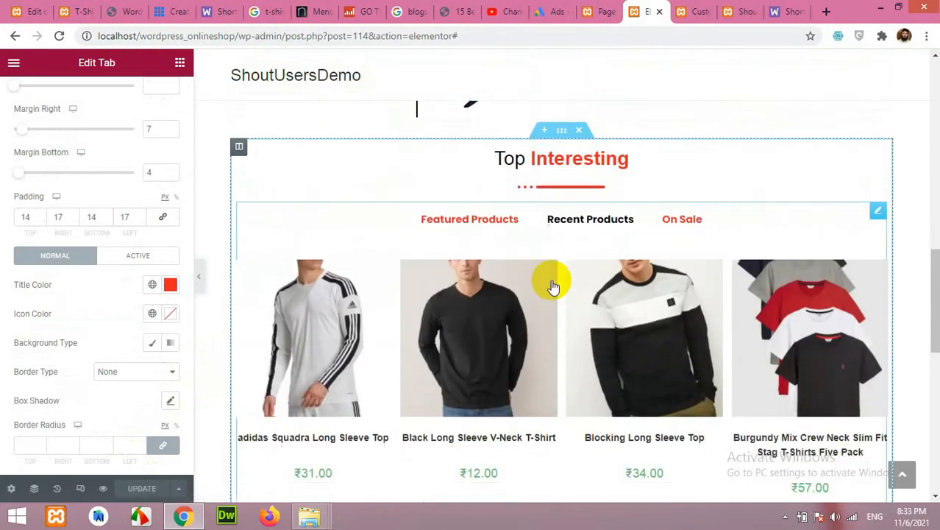
Step: Switch the preview to the tablet layout and examine the product tabs section
{"action": "left_click", "coordinate": [80, 491]}
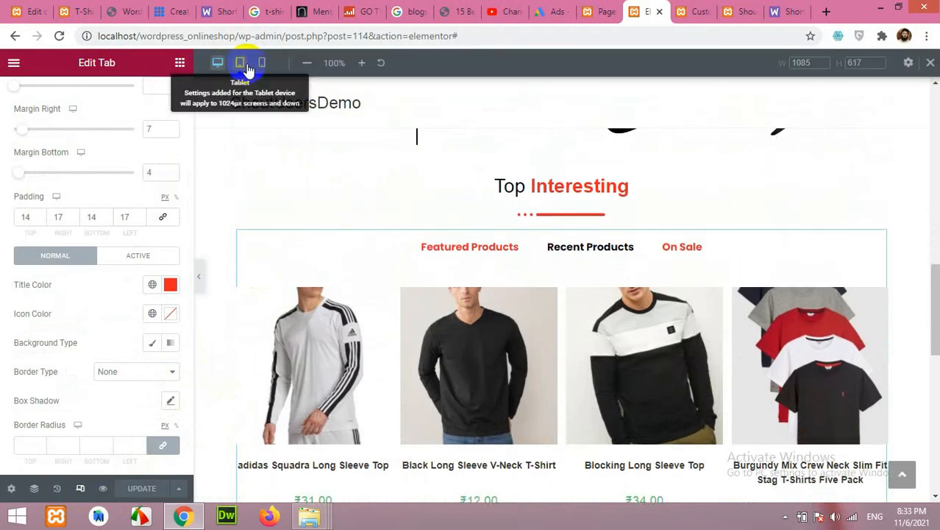
{"action": "left_click", "coordinate": [240, 62]}
{"action": "scroll", "coordinate": [491, 236], "scroll_direction": "down", "scroll_amount": 8}
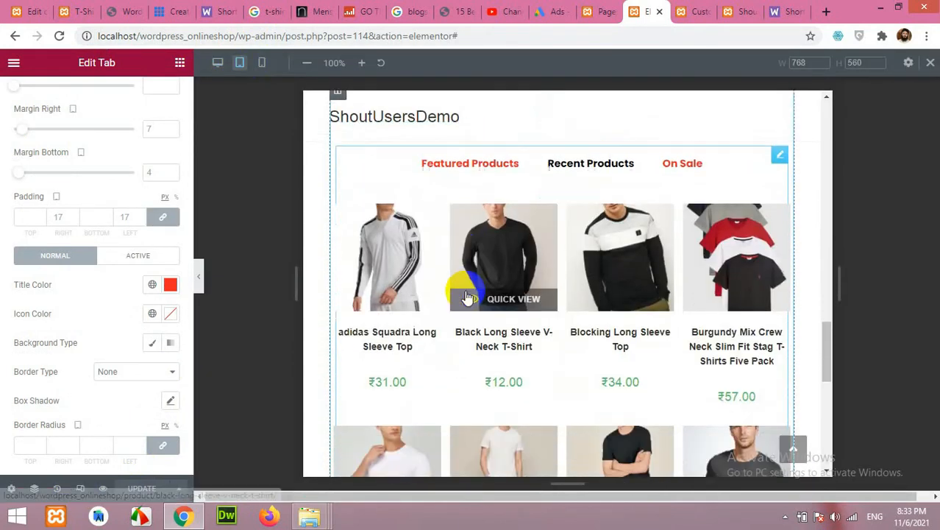
{"action": "scroll", "coordinate": [703, 287], "scroll_direction": "down", "scroll_amount": 2}
{"action": "scroll", "coordinate": [571, 325], "scroll_direction": "up", "scroll_amount": 4}
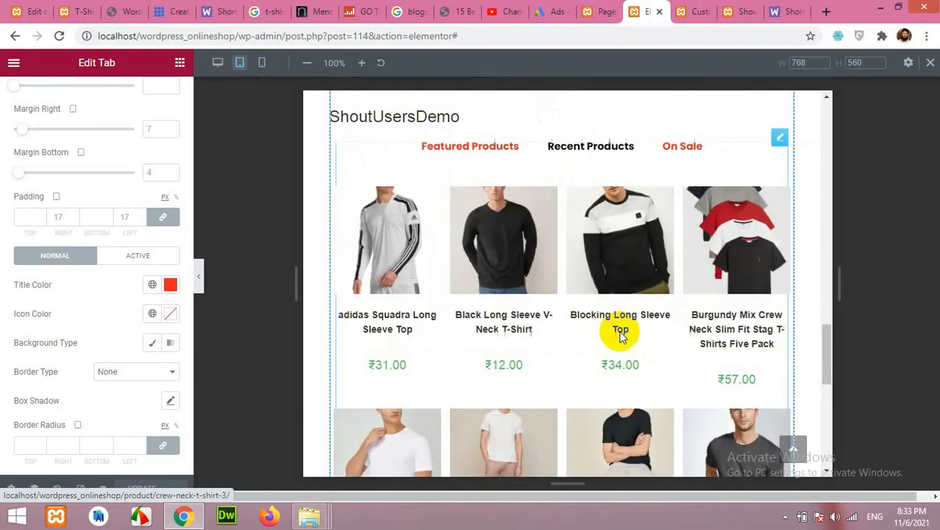
{"action": "scroll", "coordinate": [508, 324], "scroll_direction": "down", "scroll_amount": 2}
{"action": "left_click", "coordinate": [498, 254]}
{"action": "scroll", "coordinate": [529, 304], "scroll_direction": "up", "scroll_amount": 2}
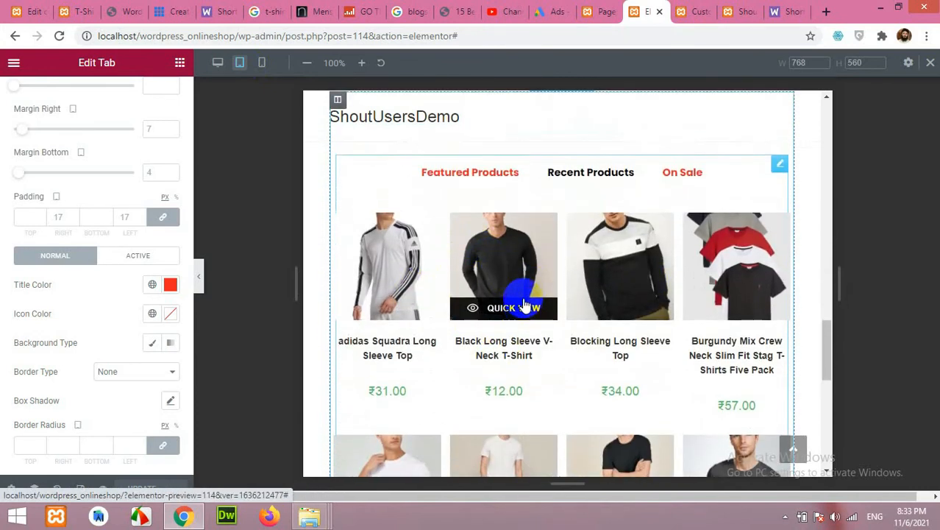
{"action": "left_click", "coordinate": [252, 161]}
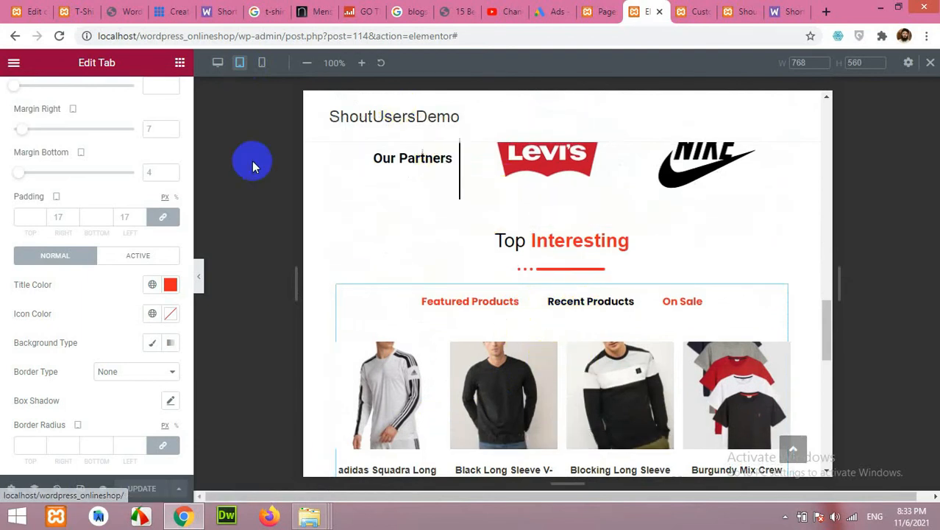
Step: Examine the product tabs section in the mobile layout and go back to the tablet layout
{"action": "left_click", "coordinate": [262, 63]}
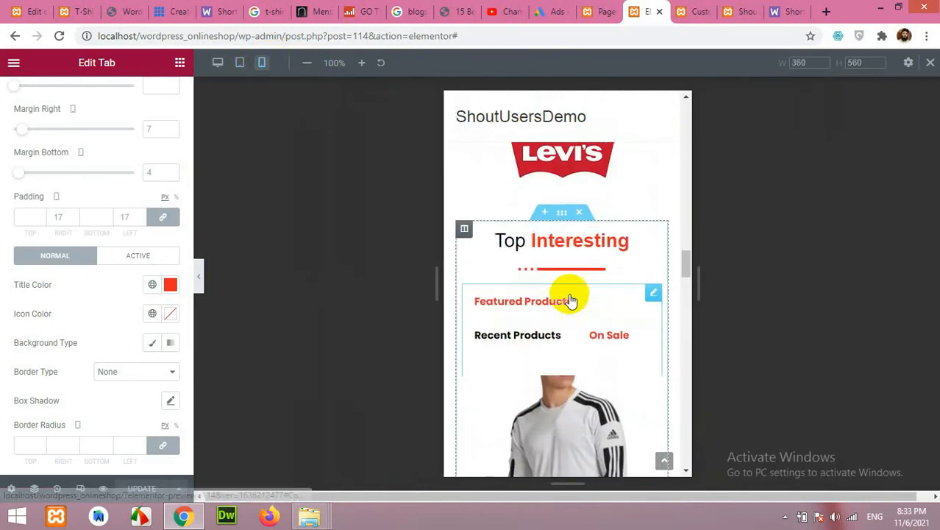
{"action": "scroll", "coordinate": [570, 297], "scroll_direction": "down", "scroll_amount": 8}
{"action": "scroll", "coordinate": [570, 298], "scroll_direction": "up", "scroll_amount": 11}
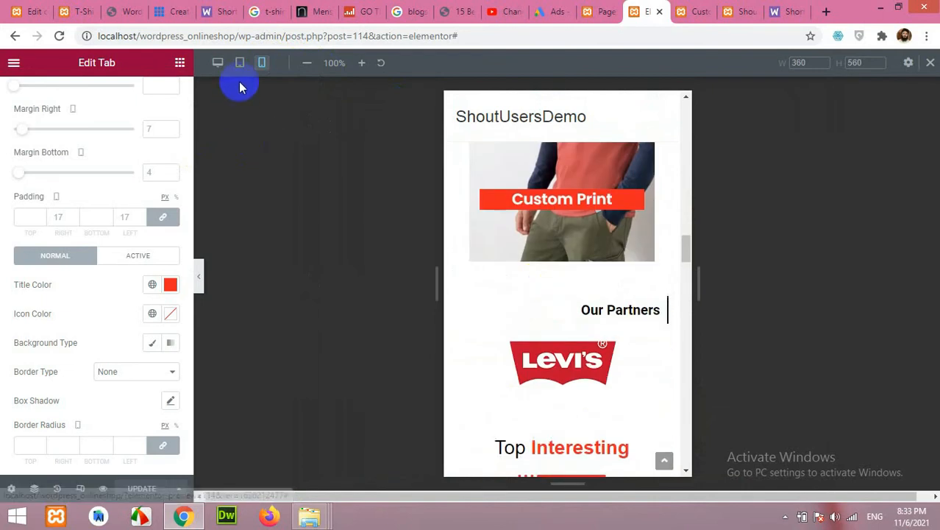
{"action": "left_click", "coordinate": [240, 63]}
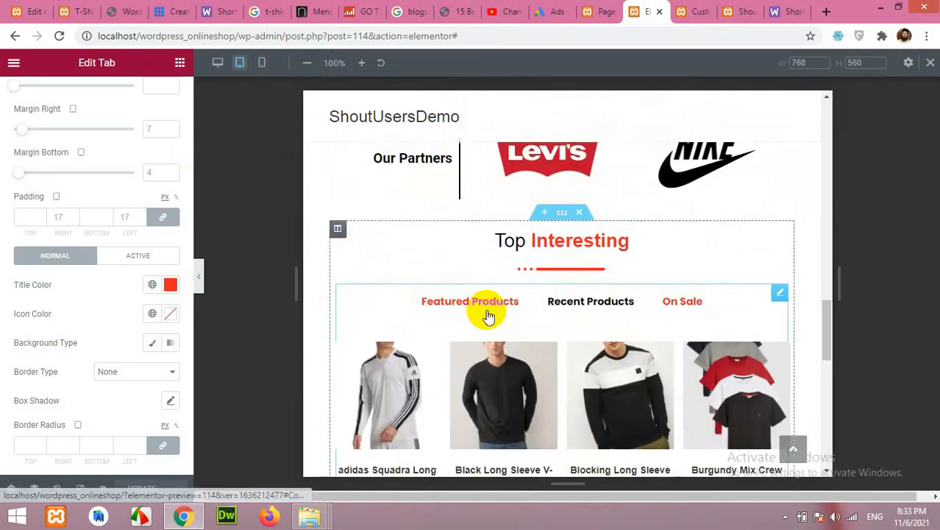
{"action": "scroll", "coordinate": [487, 315], "scroll_direction": "down", "scroll_amount": 5}
{"action": "scroll", "coordinate": [487, 312], "scroll_direction": "up", "scroll_amount": 4}
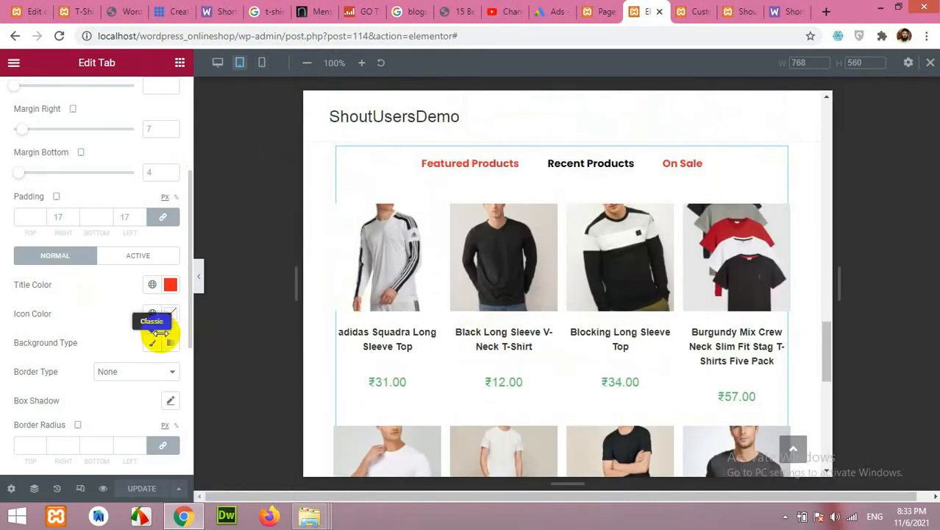
Step: Open the Recent Products item in the Tab widget's content settings to inspect its product shortcode
{"action": "scroll", "coordinate": [118, 336], "scroll_direction": "up", "scroll_amount": 3}
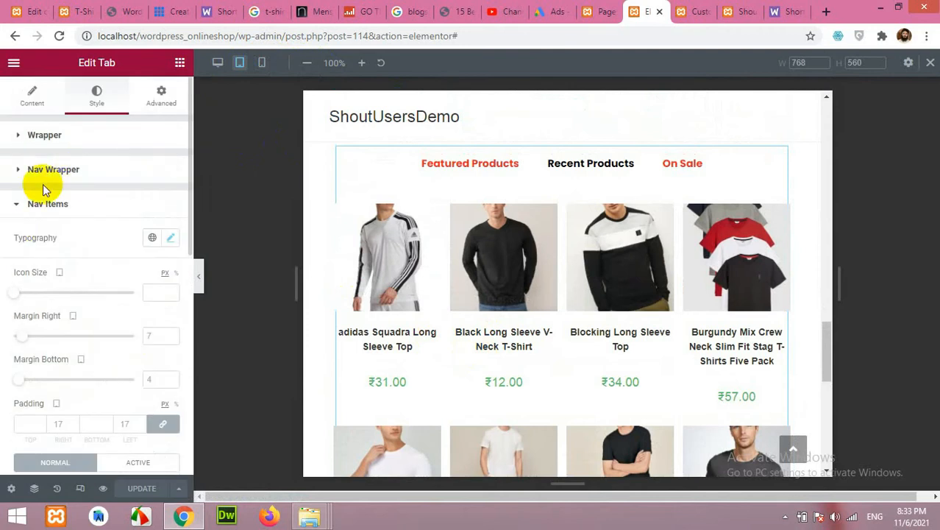
{"action": "left_click", "coordinate": [31, 99]}
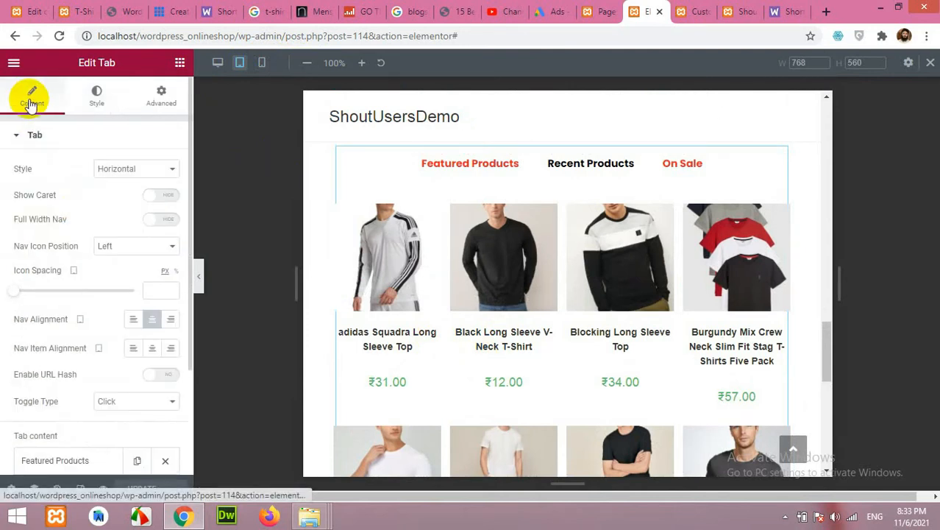
{"action": "scroll", "coordinate": [71, 214], "scroll_direction": "down", "scroll_amount": 2}
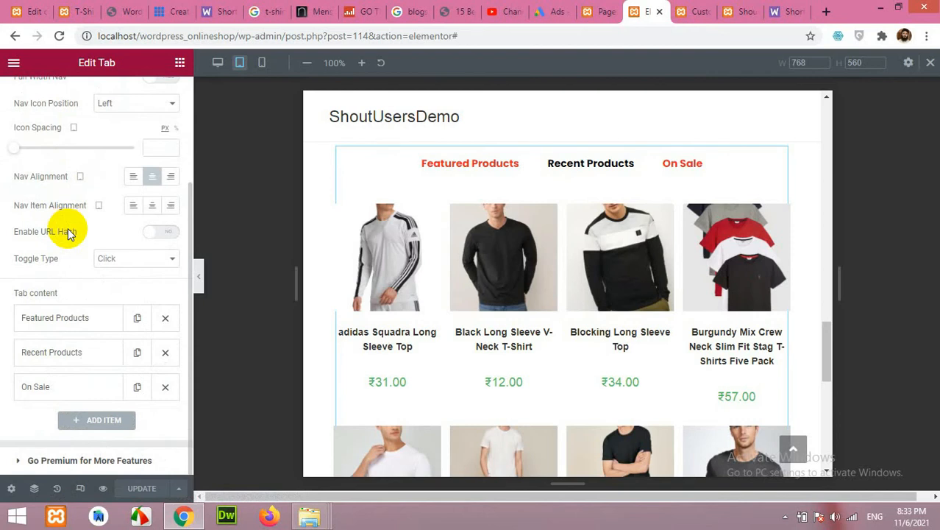
{"action": "left_click", "coordinate": [491, 268]}
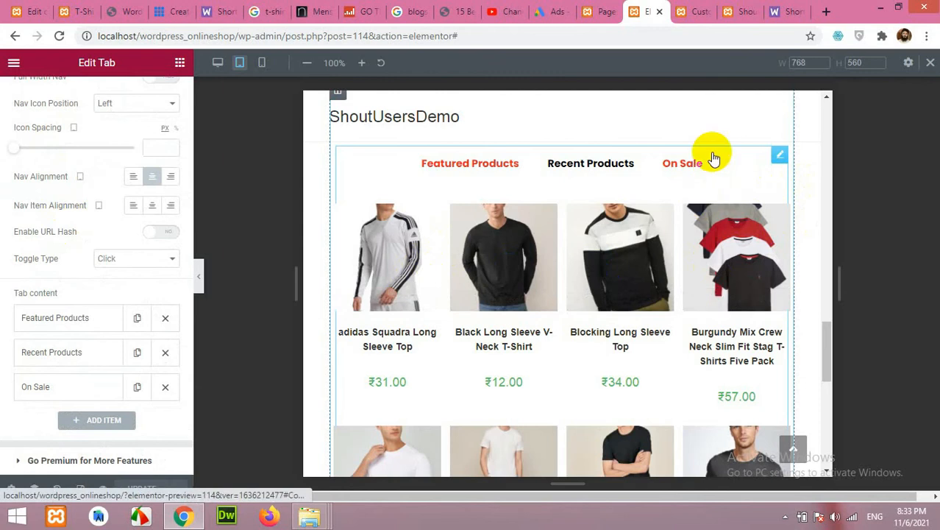
{"action": "scroll", "coordinate": [175, 362], "scroll_direction": "down", "scroll_amount": 3}
{"action": "left_click", "coordinate": [69, 147]}
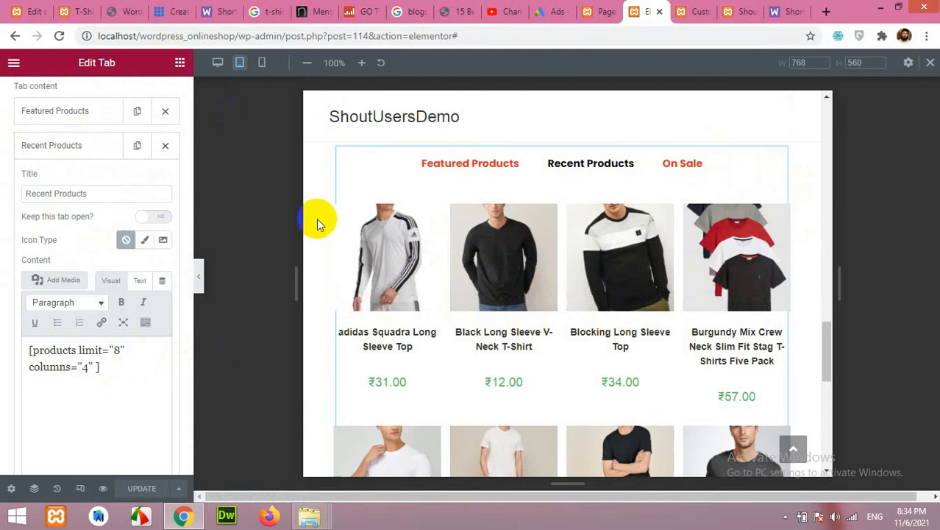
Step: Return the preview to the desktop layout and look over the product grid down to the end of the page
{"action": "left_click", "coordinate": [217, 63]}
{"action": "scroll", "coordinate": [316, 318], "scroll_direction": "up", "scroll_amount": 5}
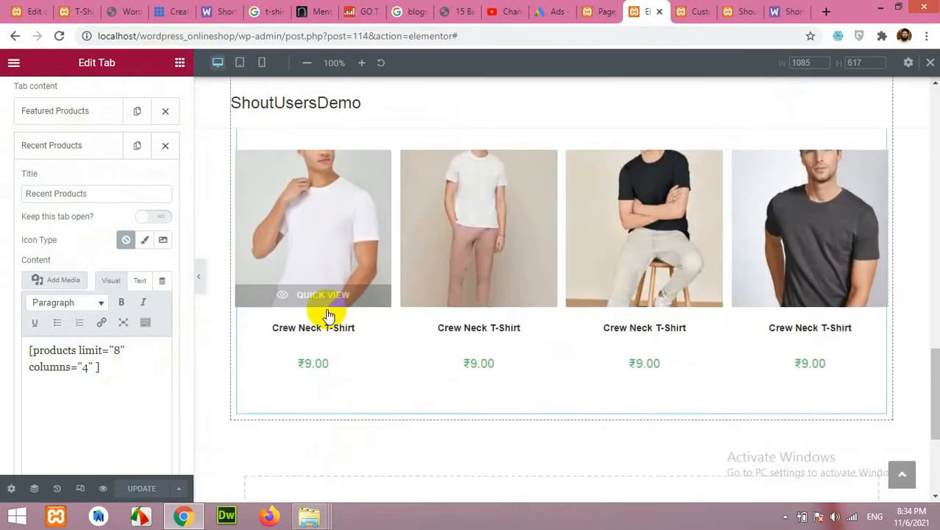
{"action": "scroll", "coordinate": [308, 319], "scroll_direction": "down", "scroll_amount": 10}
{"action": "scroll", "coordinate": [309, 320], "scroll_direction": "up", "scroll_amount": 3}
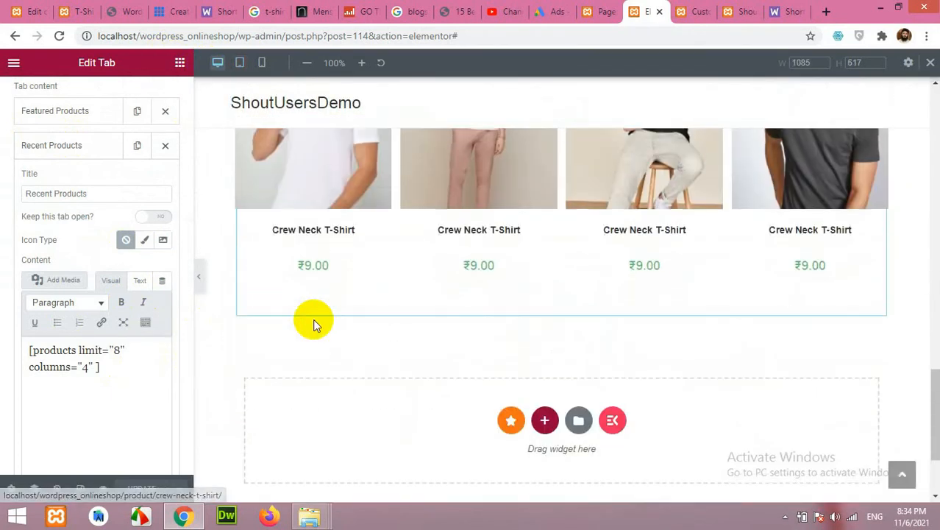
Step: Look at the three service boxes below the products on the reference T-Shirts site and return to the Elementor editor
{"action": "left_click", "coordinate": [69, 9]}
{"action": "scroll", "coordinate": [235, 244], "scroll_direction": "down", "scroll_amount": 4}
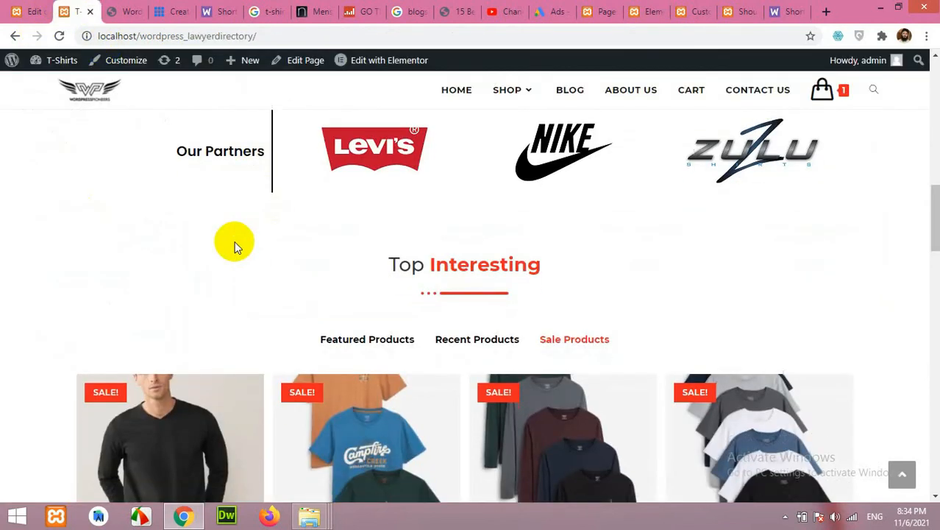
{"action": "scroll", "coordinate": [224, 245], "scroll_direction": "down", "scroll_amount": 5}
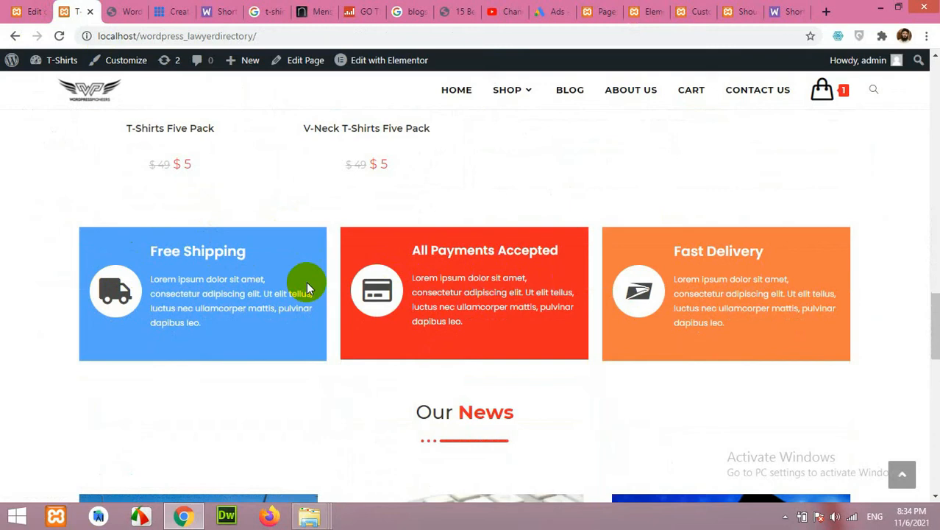
{"action": "left_click", "coordinate": [695, 10]}
{"action": "left_click", "coordinate": [646, 11]}
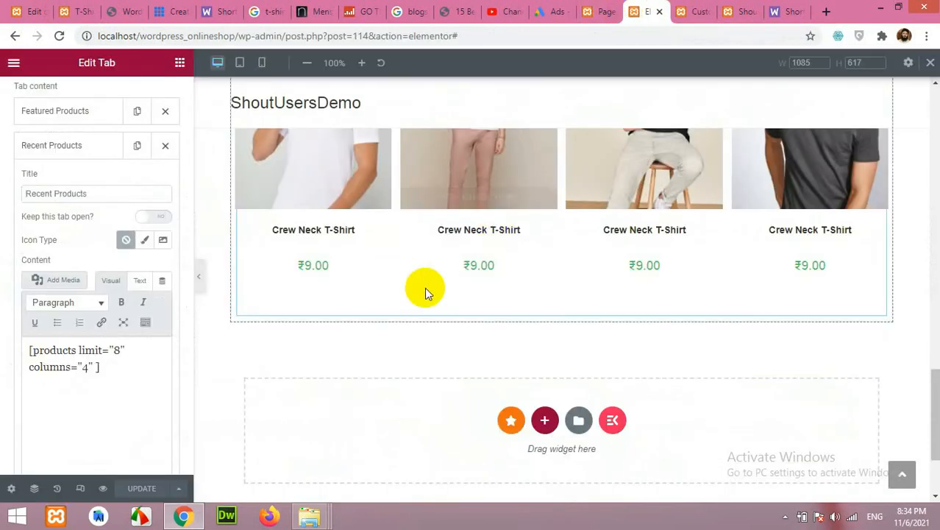
Step: Add a three-column section below the product tabs and place an inner section split 30/70 in its first column
{"action": "left_click", "coordinate": [544, 360]}
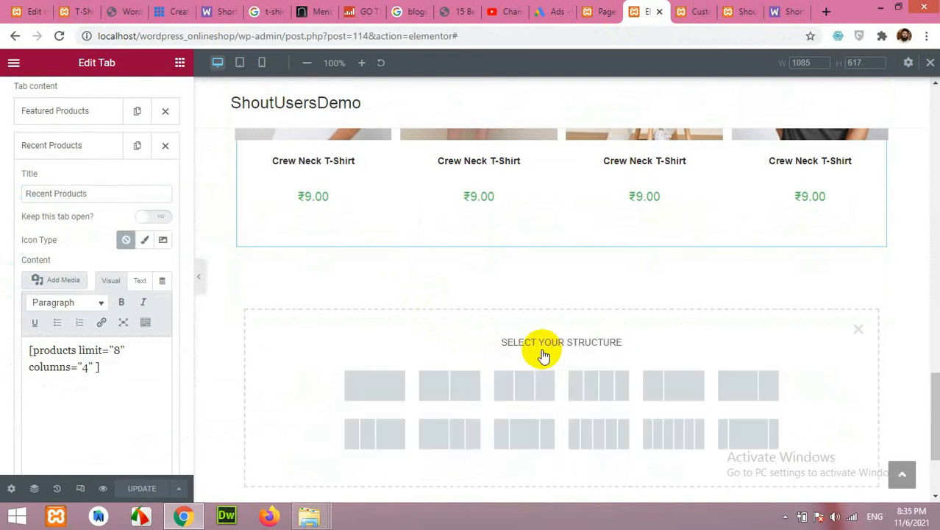
{"action": "left_click", "coordinate": [536, 396]}
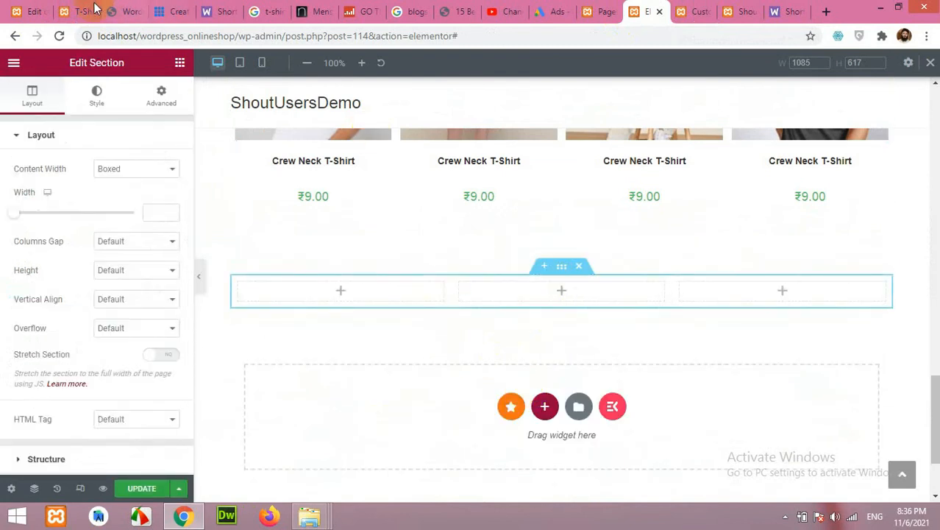
{"action": "left_click", "coordinate": [78, 11]}
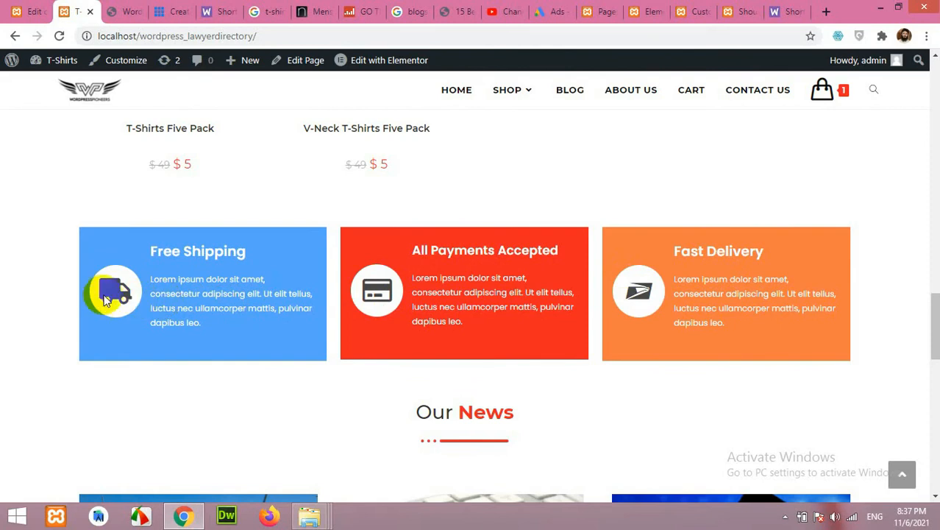
{"action": "left_click", "coordinate": [707, 11]}
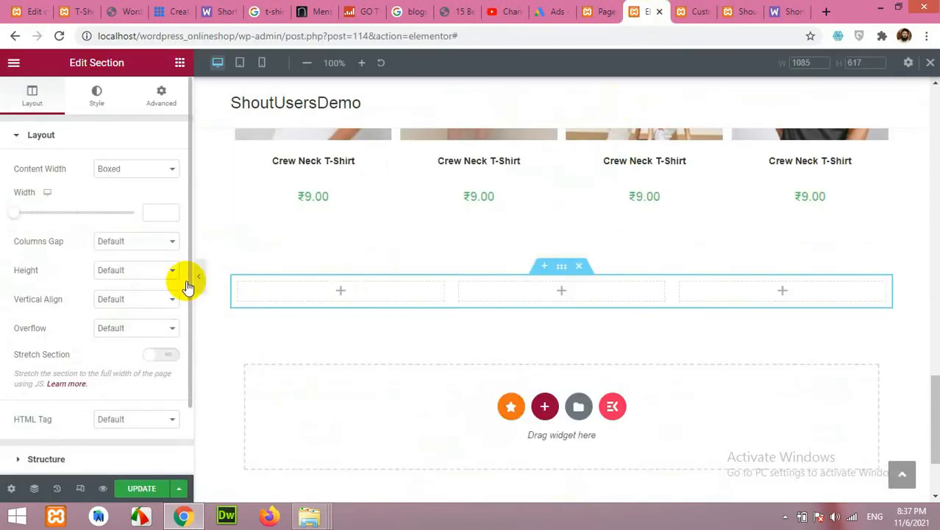
{"action": "left_click", "coordinate": [180, 62]}
{"action": "left_click_drag", "start_coordinate": [56, 201], "coordinate": [289, 309]}
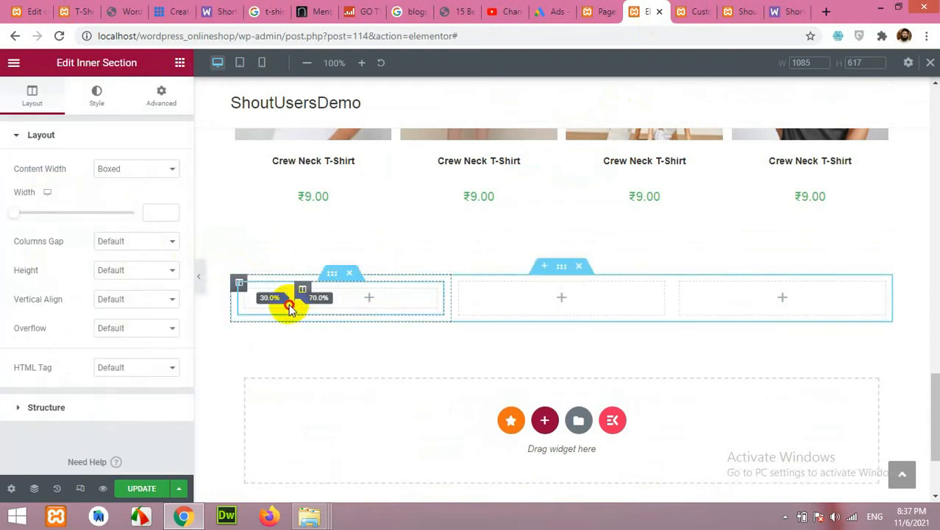
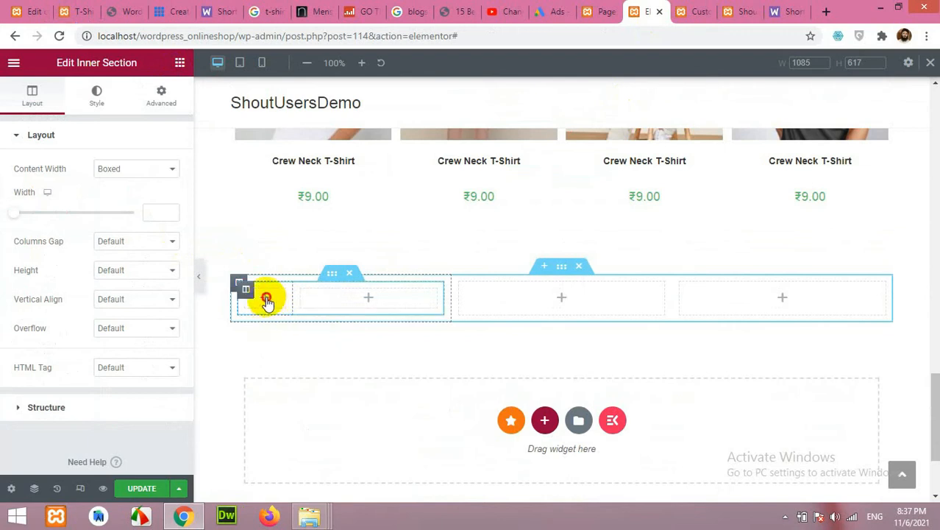
Step: Add an Icon widget to the inner section's narrow column and open its icon library
{"action": "left_click", "coordinate": [267, 298]}
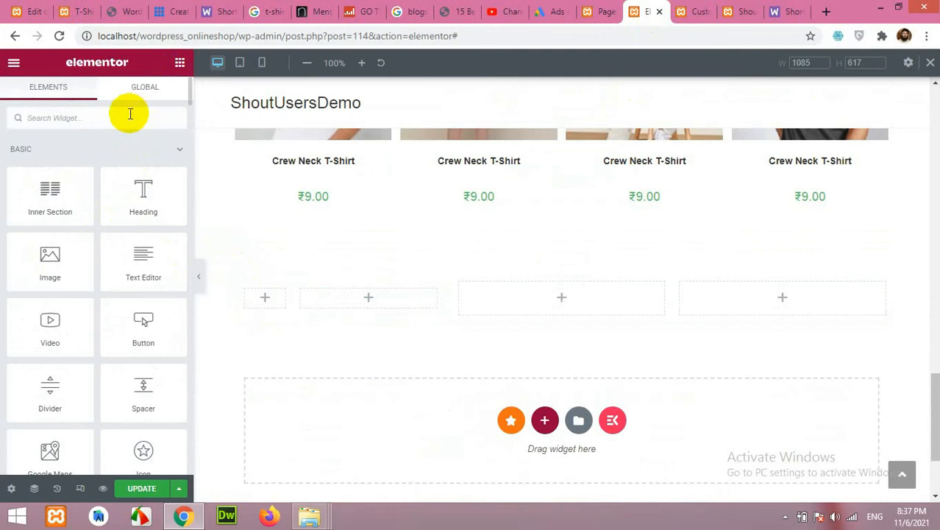
{"action": "type", "text": "icon"}
{"action": "left_click_drag", "start_coordinate": [82, 158], "coordinate": [266, 299]}
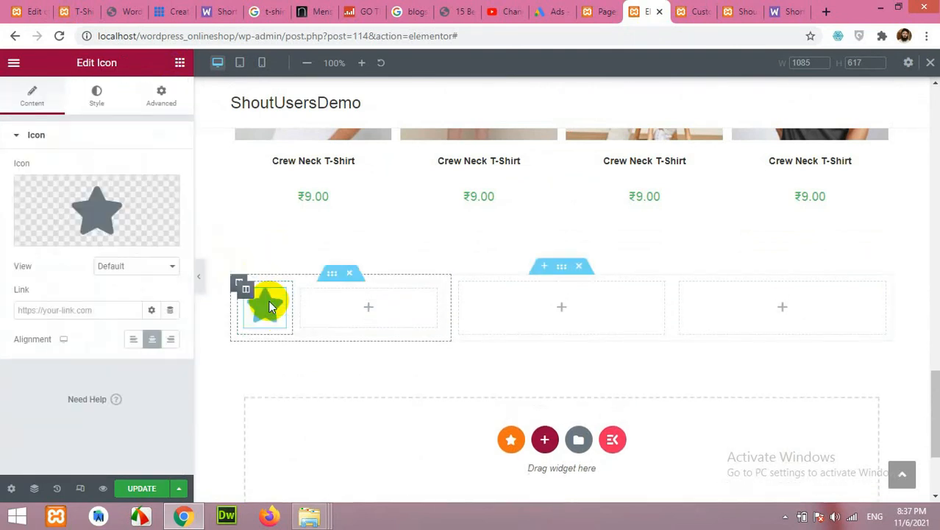
{"action": "left_click", "coordinate": [125, 213]}
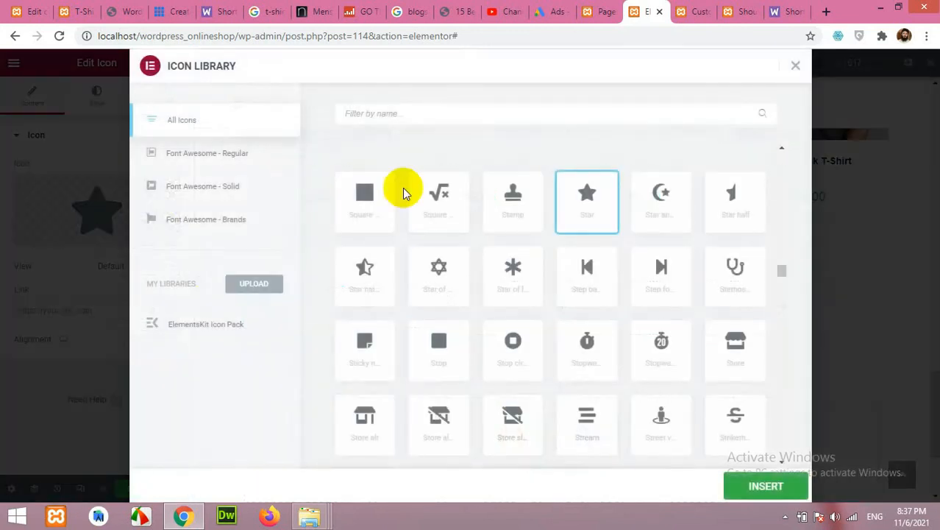
{"action": "left_click", "coordinate": [404, 114]}
{"action": "type", "text": "deli"}
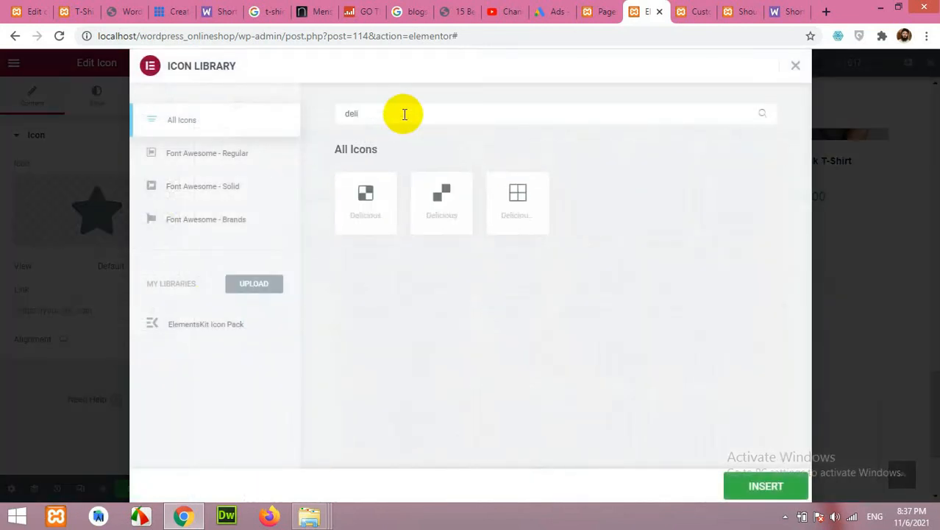
{"action": "key", "text": "BackSpace"}
{"action": "key", "text": "BackSpace"}
{"action": "key", "text": "BackSpace"}
{"action": "key", "text": "BackSpace"}
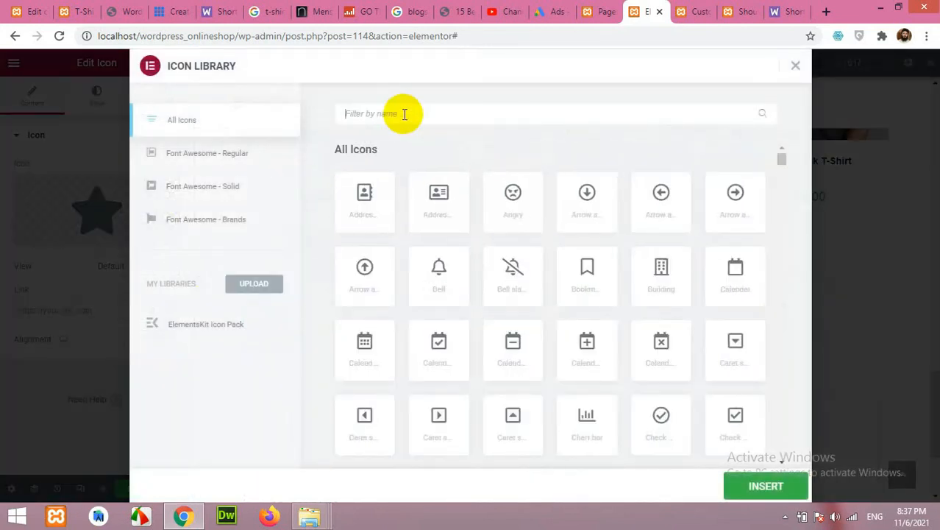
{"action": "type", "text": "veh"}
{"action": "key", "text": "BackSpace"}
{"action": "key", "text": "BackSpace"}
{"action": "key", "text": "BackSpace"}
Step: Search the icon library for "tru", insert the solid moving-truck icon and set its view to Stacked
{"action": "type", "text": "tru"}
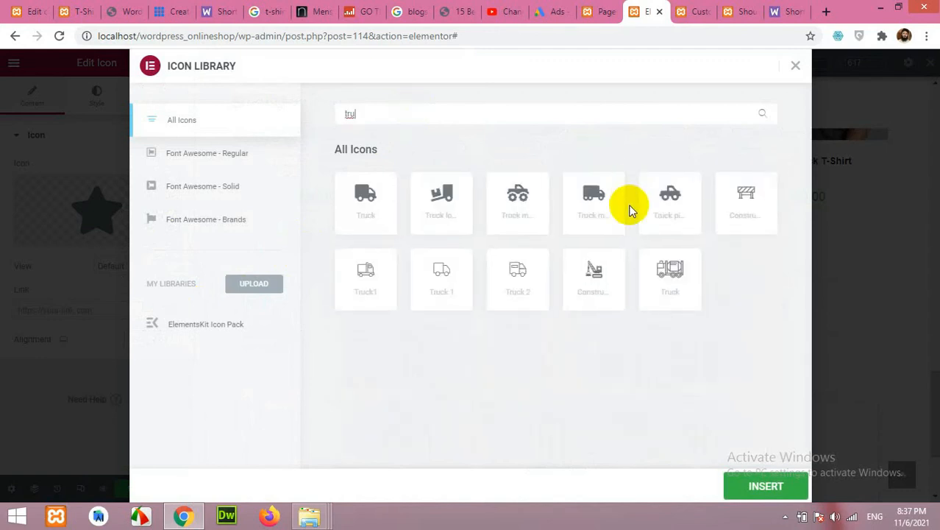
{"action": "left_click", "coordinate": [598, 210]}
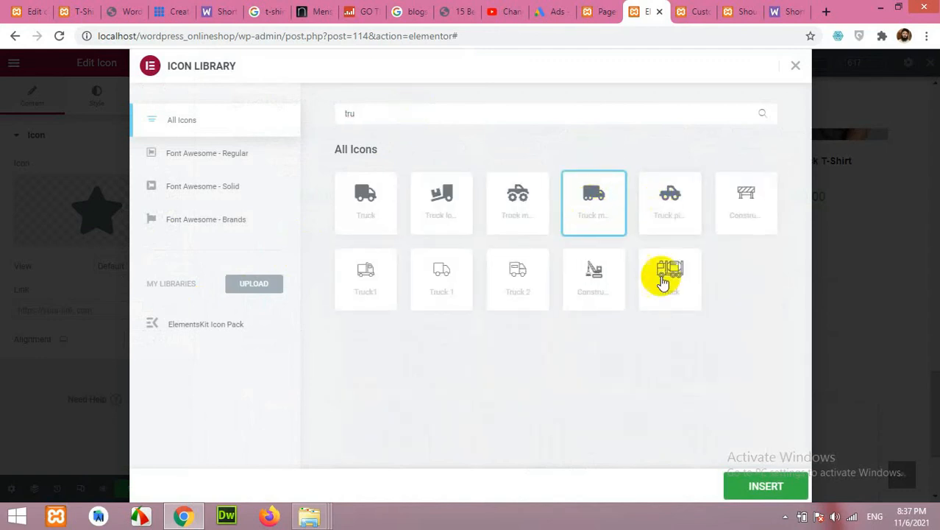
{"action": "left_click", "coordinate": [762, 487]}
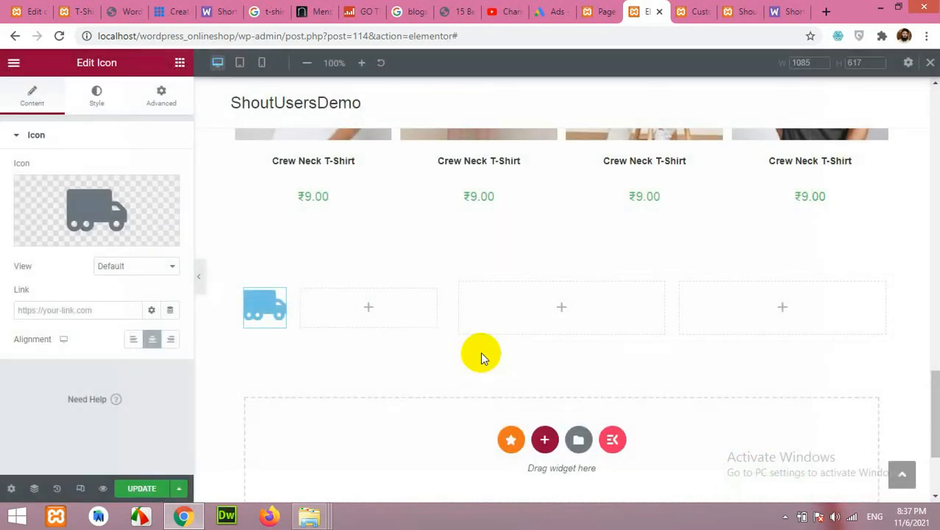
{"action": "left_click", "coordinate": [137, 266]}
{"action": "left_click", "coordinate": [129, 292]}
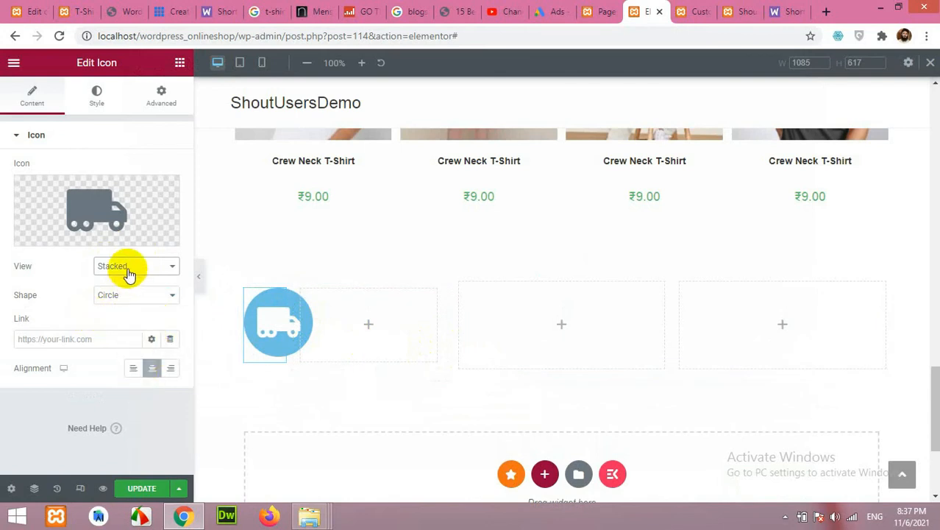
{"action": "left_click_drag", "start_coordinate": [294, 346], "coordinate": [267, 334]}
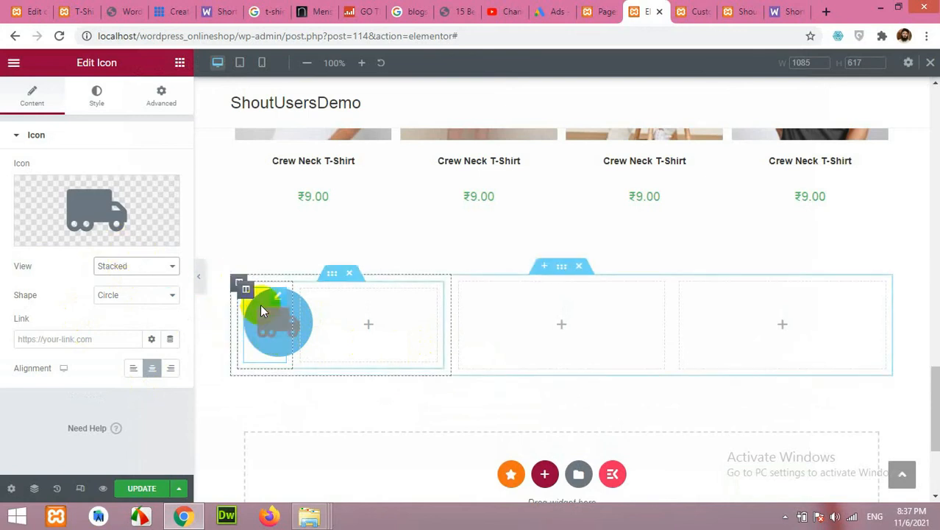
Step: Set the truck icon's primary color to #FFFFFF and its secondary color to #242424
{"action": "left_click", "coordinate": [100, 93]}
{"action": "left_click", "coordinate": [170, 197]}
{"action": "left_click_drag", "start_coordinate": [117, 266], "coordinate": [83, 246]}
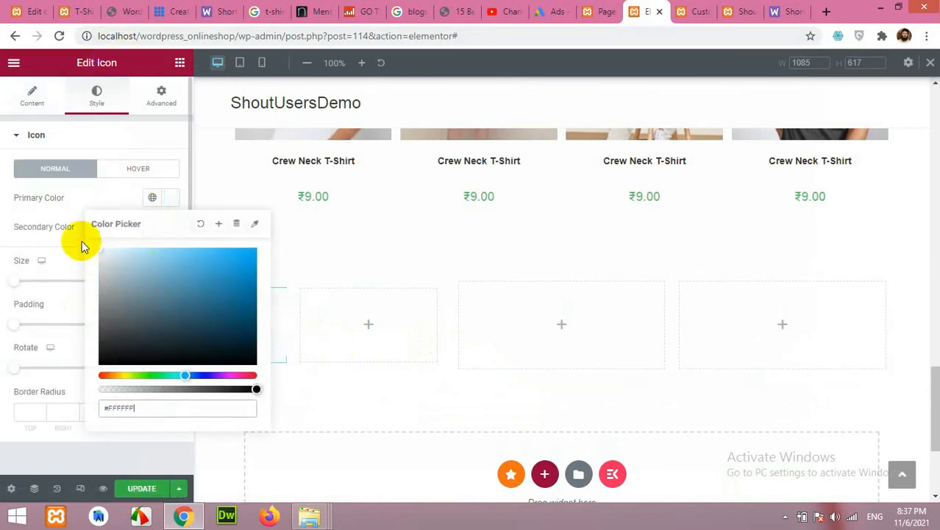
{"action": "left_click", "coordinate": [48, 225]}
{"action": "scroll", "coordinate": [151, 364], "scroll_direction": "down", "scroll_amount": 1}
{"action": "scroll", "coordinate": [148, 352], "scroll_direction": "up", "scroll_amount": 1}
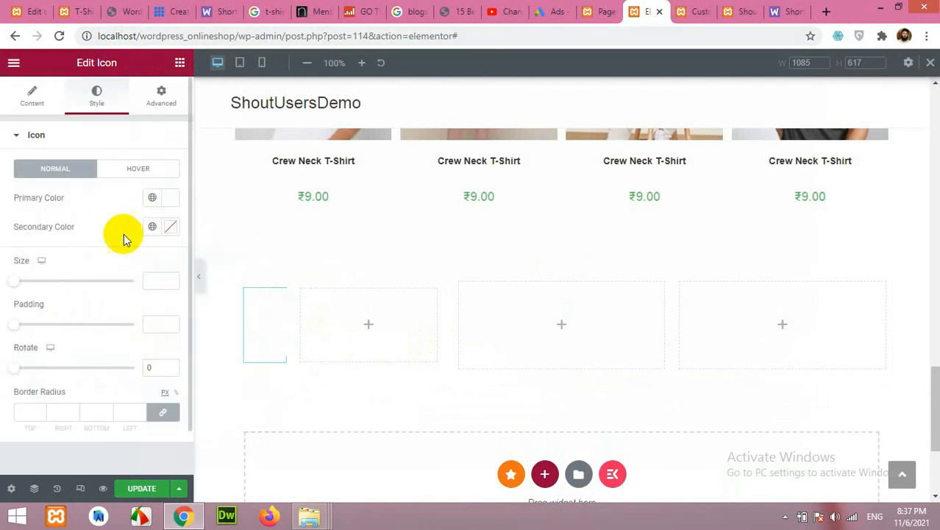
{"action": "left_click", "coordinate": [170, 228]}
{"action": "left_click_drag", "start_coordinate": [82, 302], "coordinate": [73, 384]}
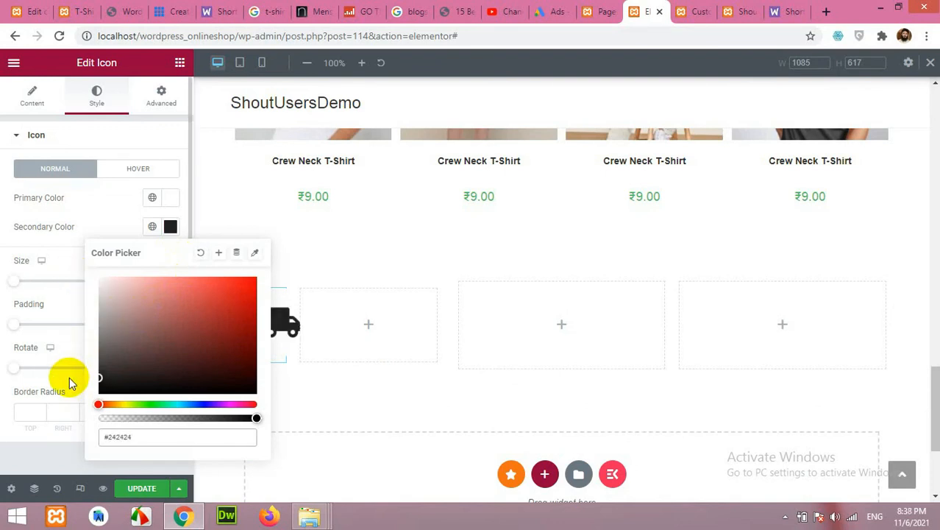
{"action": "left_click", "coordinate": [109, 210]}
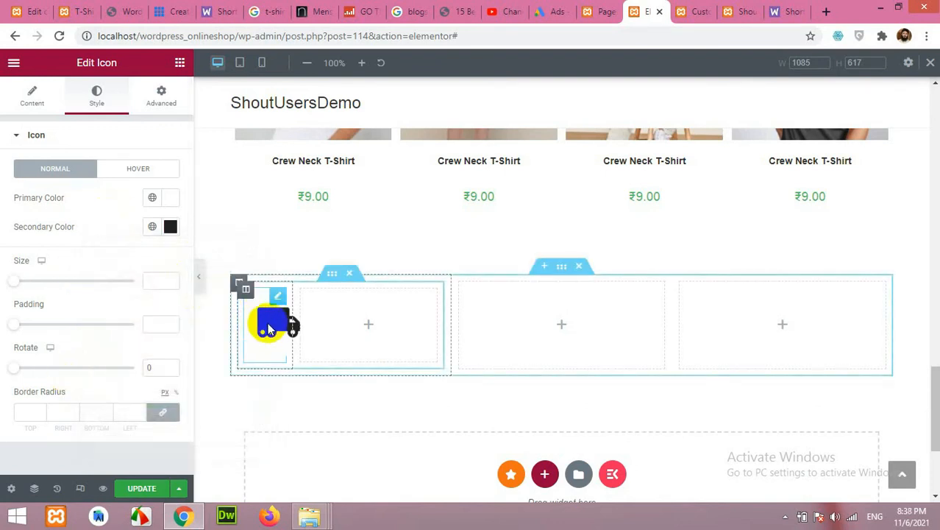
Step: Inspect the Free Shipping box on the reference T-Shirts site, copy its background color #58A6FF and return to the Elementor editor
{"action": "left_click", "coordinate": [330, 276]}
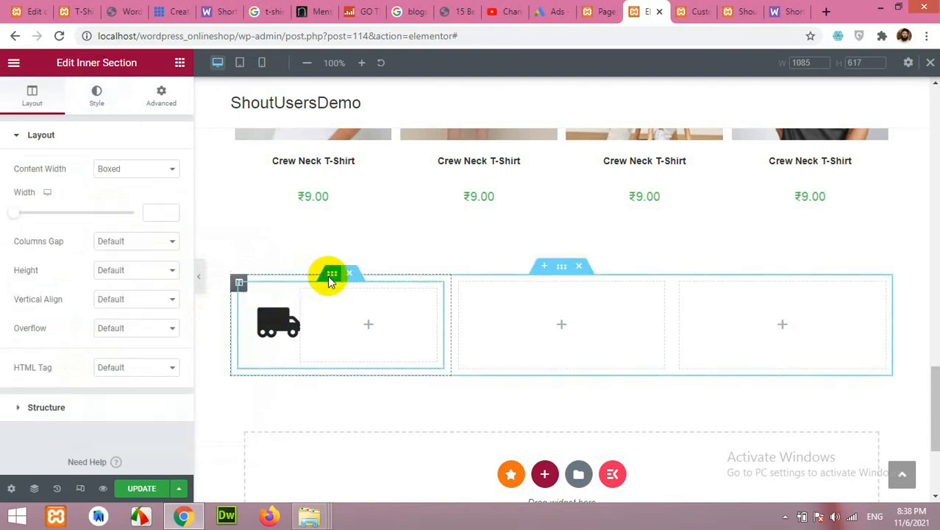
{"action": "left_click", "coordinate": [76, 11]}
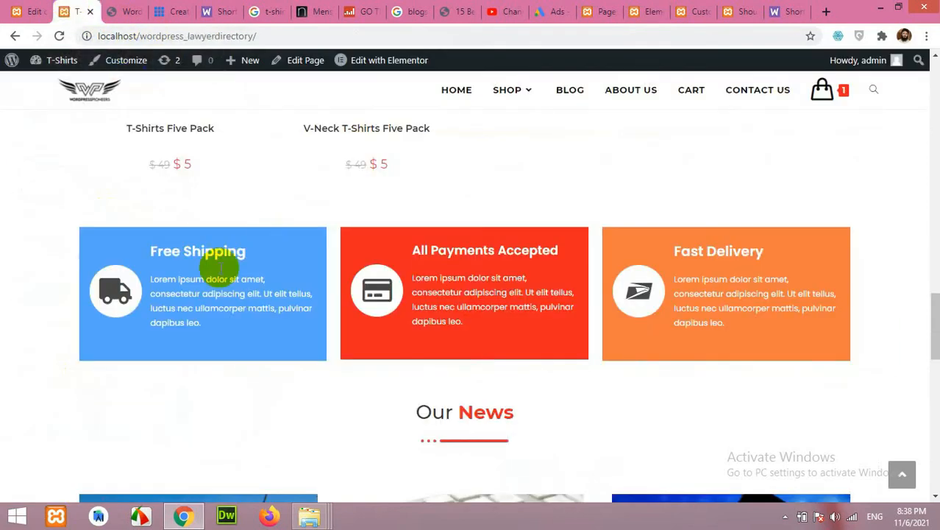
{"action": "right_click", "coordinate": [99, 236]}
{"action": "left_click", "coordinate": [154, 420]}
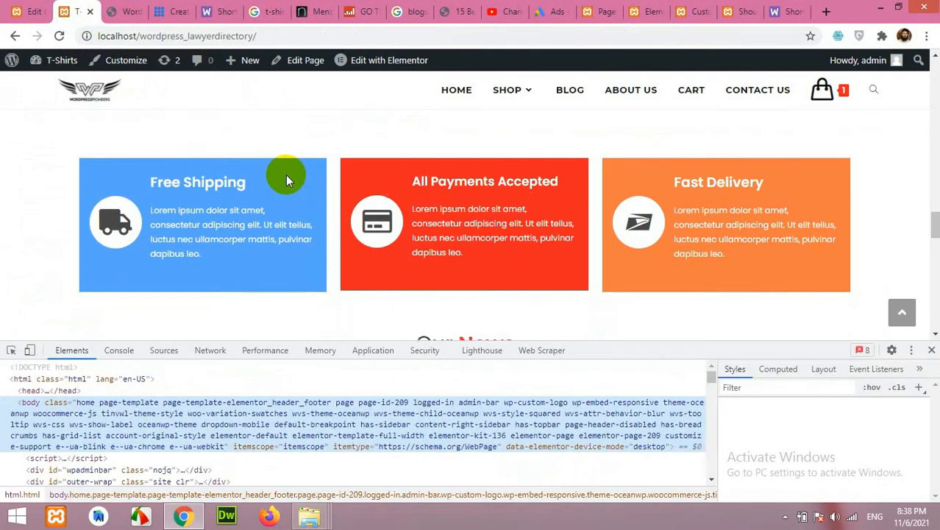
{"action": "scroll", "coordinate": [831, 445], "scroll_direction": "down", "scroll_amount": 2}
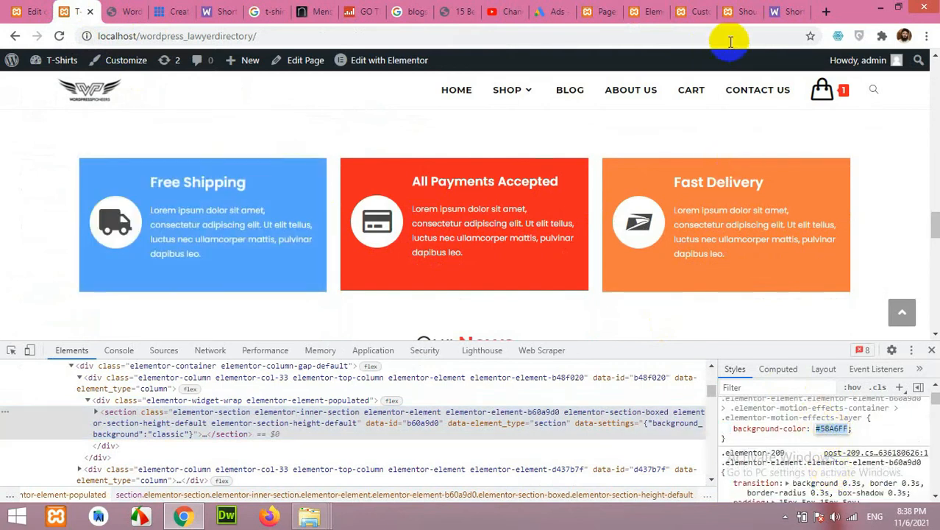
{"action": "left_click", "coordinate": [662, 9]}
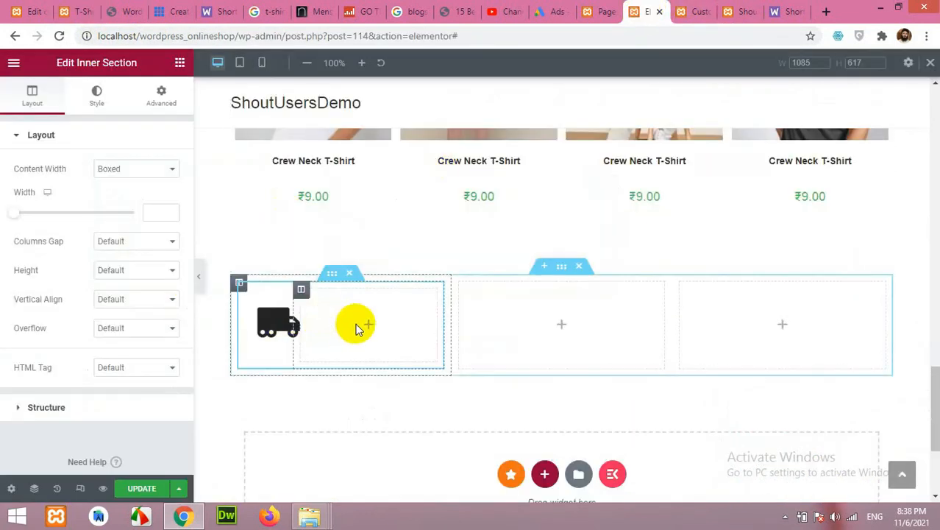
Step: Give the inner section around the truck icon a classic background with color #58A6FF
{"action": "left_click", "coordinate": [97, 95]}
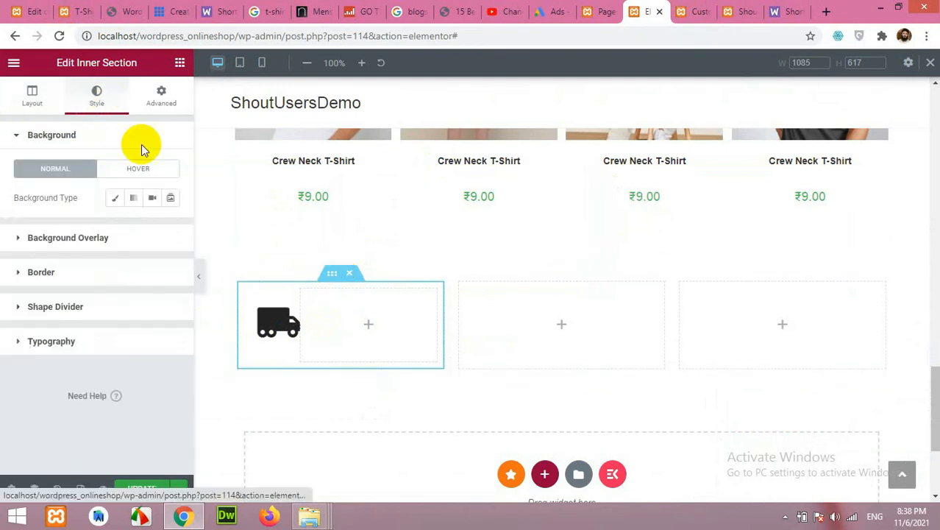
{"action": "left_click", "coordinate": [115, 197]}
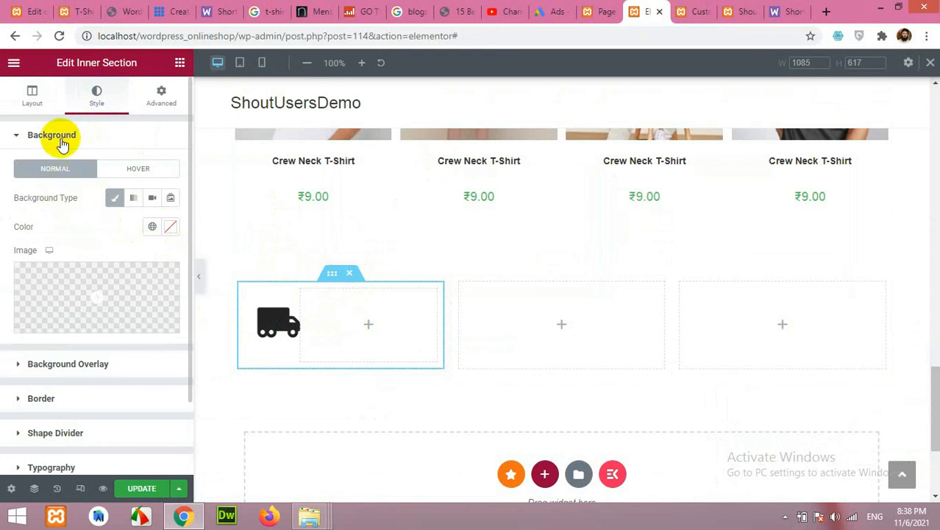
{"action": "left_click", "coordinate": [169, 226]}
{"action": "type", "text": "#58A6FF"}
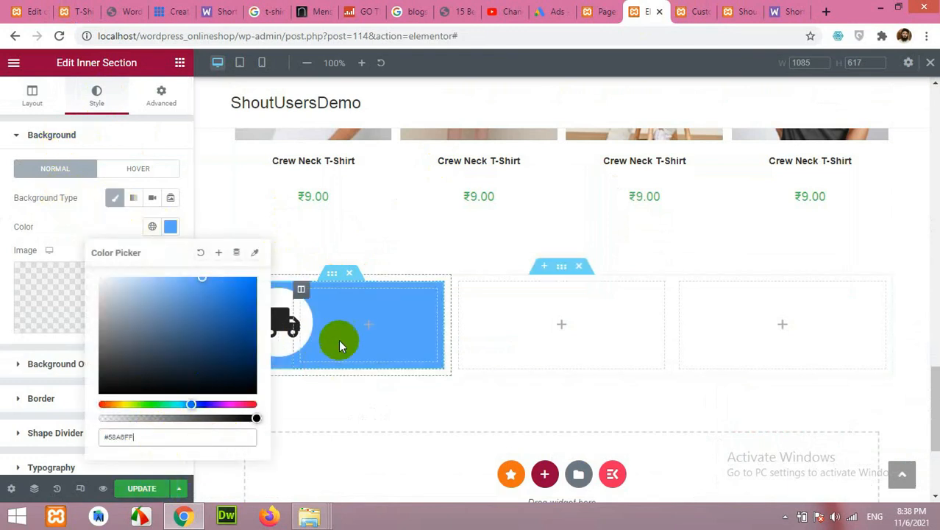
{"action": "left_click", "coordinate": [79, 223]}
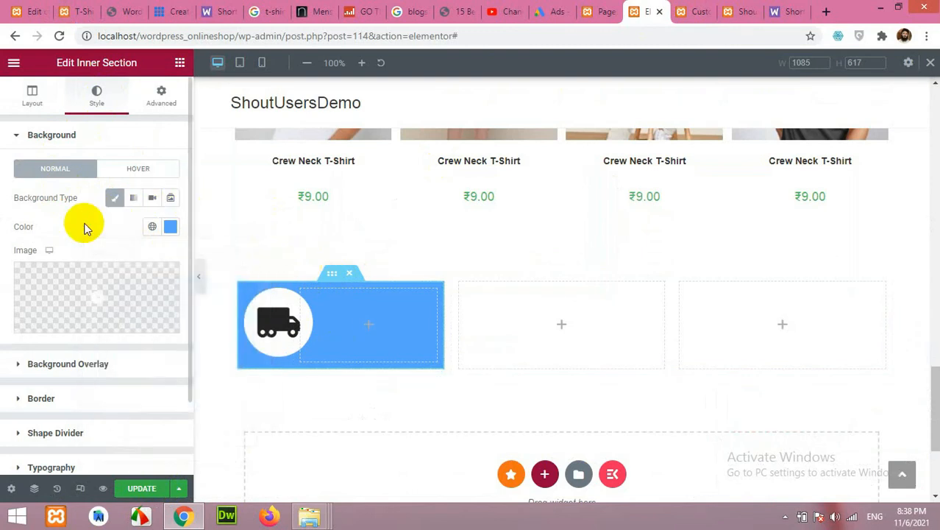
Step: Add a Heading widget to the inner section's wide column and title it "Free Shipping", copied from the reference site
{"action": "left_click", "coordinate": [367, 327]}
{"action": "left_click_drag", "start_coordinate": [143, 184], "coordinate": [373, 314]}
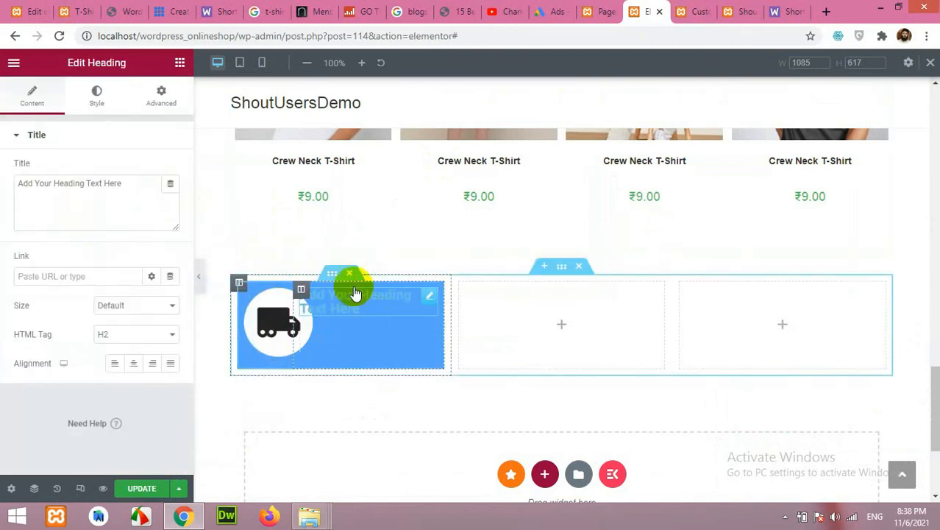
{"action": "left_click", "coordinate": [79, 10]}
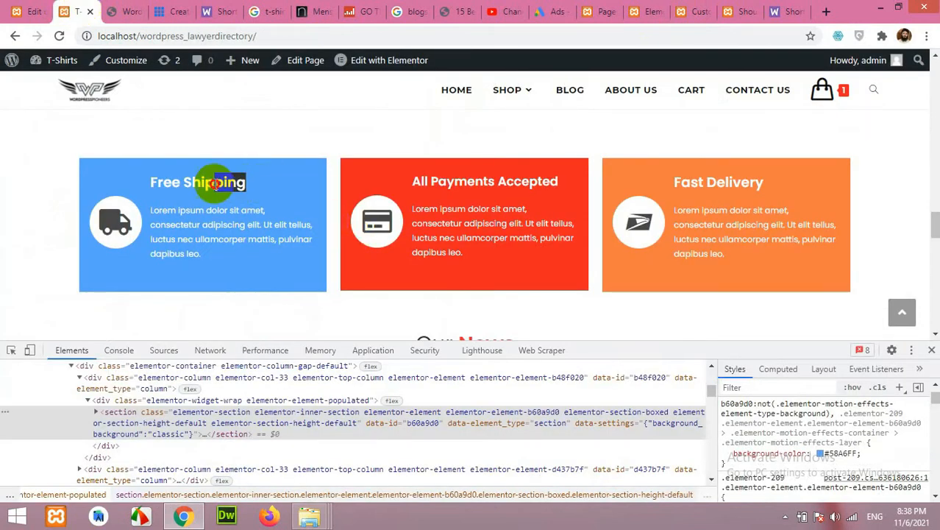
{"action": "left_click", "coordinate": [662, 9]}
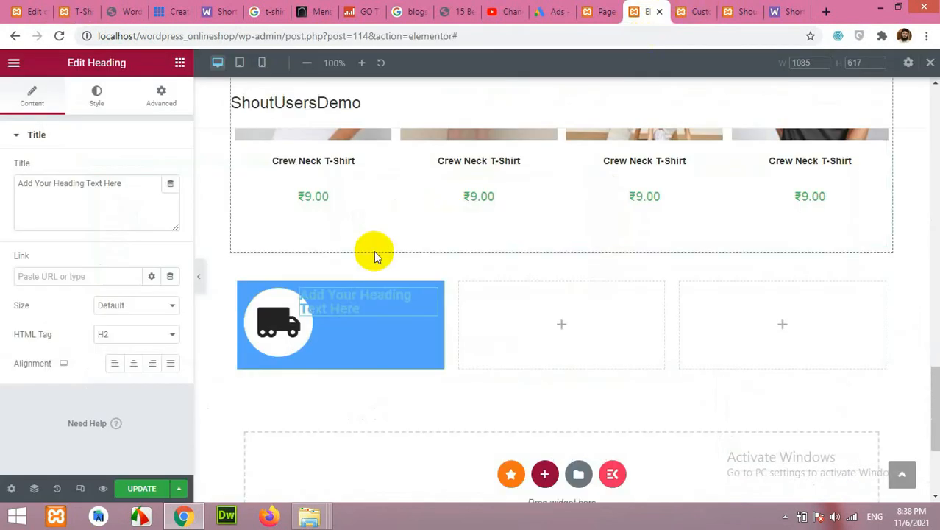
{"action": "left_click_drag", "start_coordinate": [124, 183], "coordinate": [6, 187]}
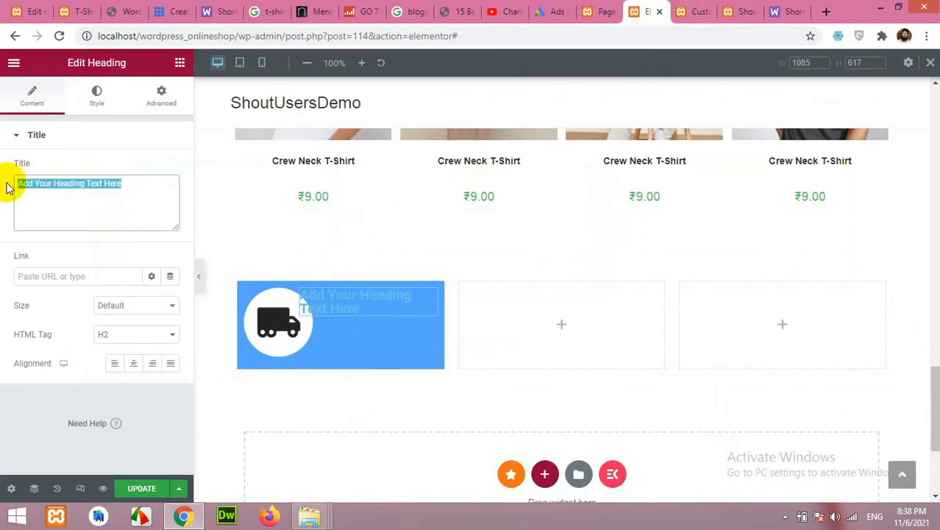
Step: Set the Free Shipping heading's text color to #FFFFFF
{"action": "left_click", "coordinate": [98, 97]}
{"action": "left_click", "coordinate": [170, 168]}
{"action": "left_click", "coordinate": [112, 250]}
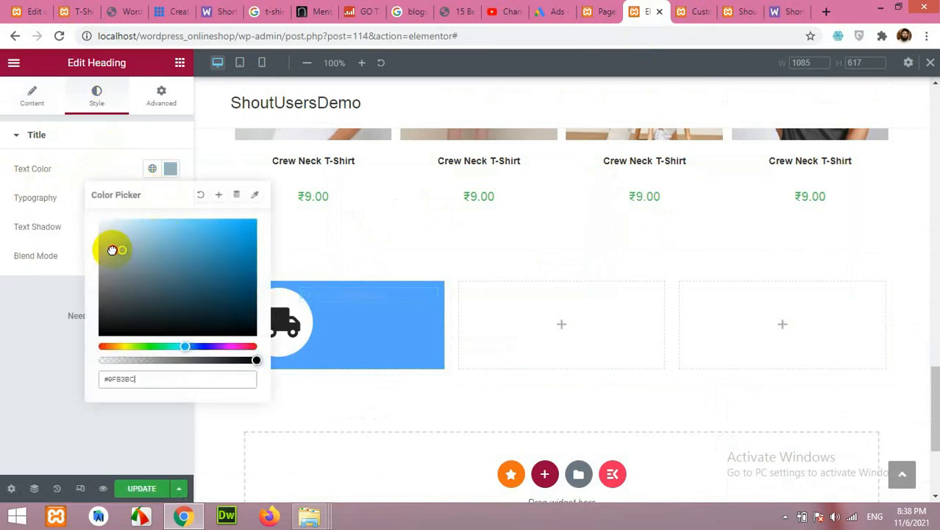
{"action": "left_click_drag", "start_coordinate": [112, 250], "coordinate": [72, 210]}
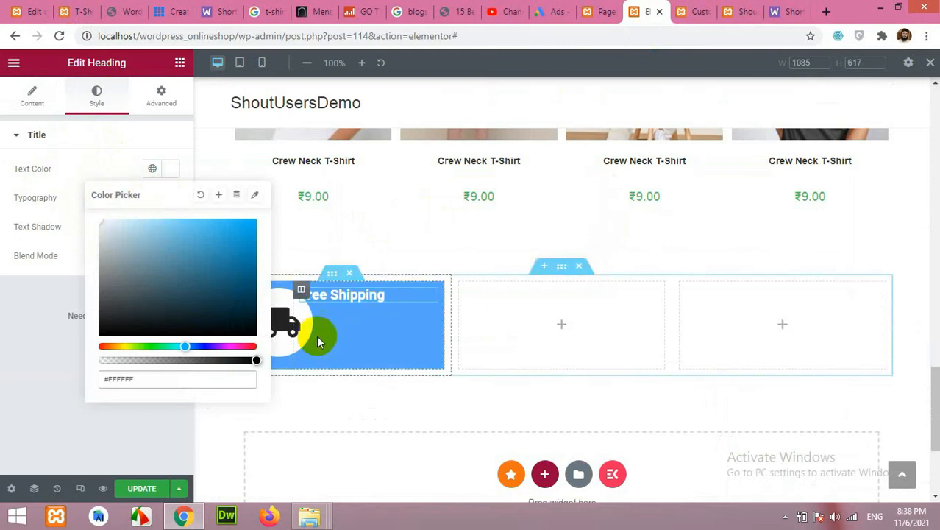
Step: Set the truck icon's size to 38 and widen its column to about 31.7%
{"action": "left_click", "coordinate": [283, 331]}
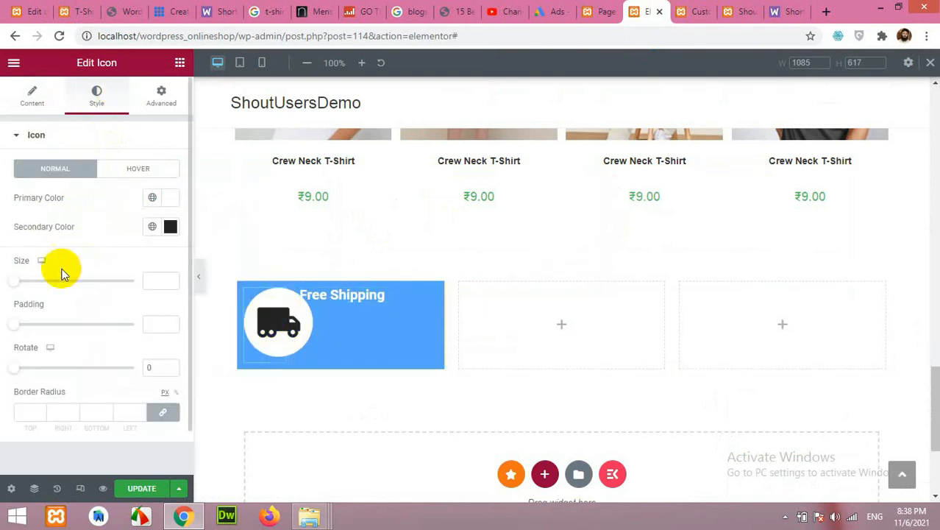
{"action": "left_click_drag", "start_coordinate": [28, 287], "coordinate": [30, 289]}
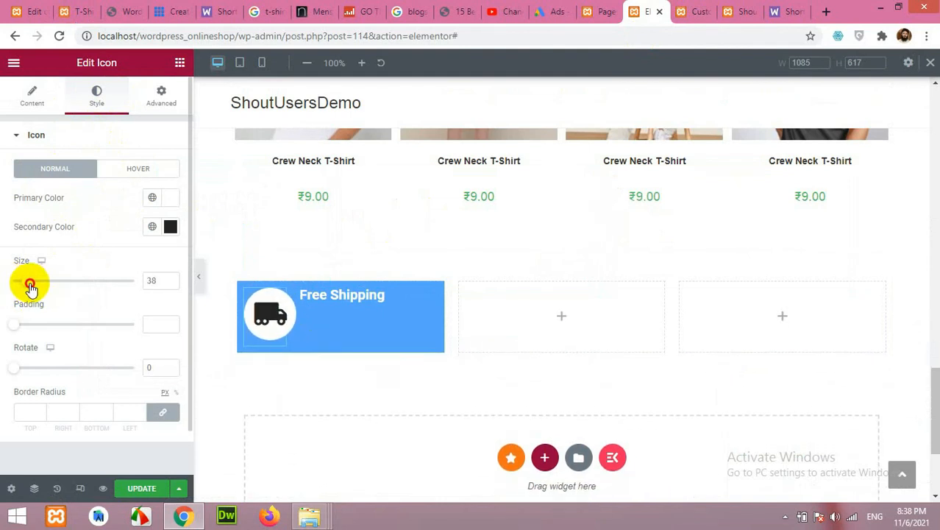
{"action": "left_click", "coordinate": [291, 332]}
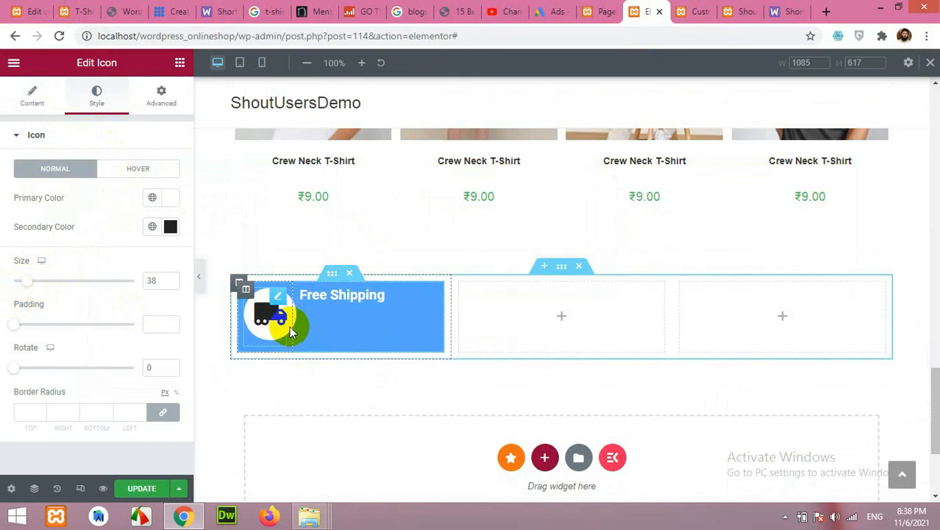
{"action": "left_click_drag", "start_coordinate": [292, 322], "coordinate": [298, 329]}
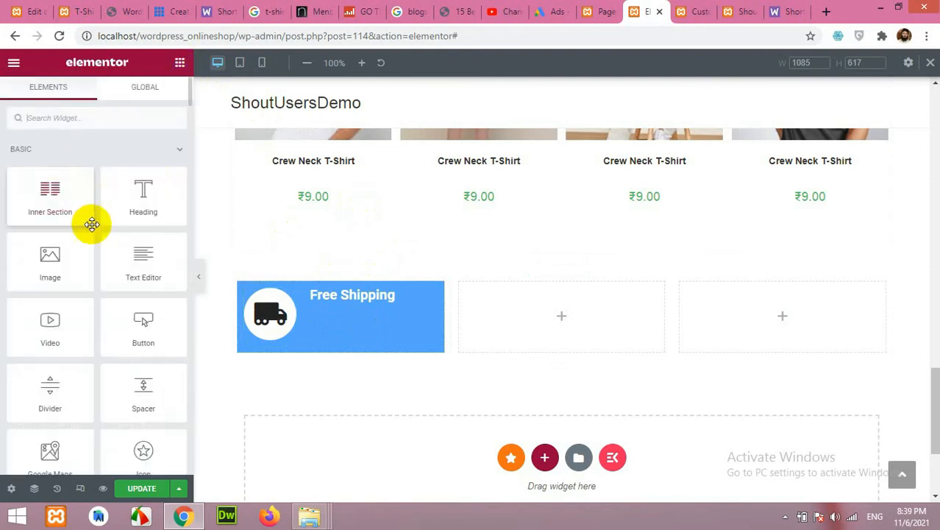
Step: Add a Text Editor widget below the Free Shipping heading and shorten its placeholder text to end at "luctus nec"
{"action": "left_click_drag", "start_coordinate": [126, 273], "coordinate": [380, 331]}
{"action": "left_click_drag", "start_coordinate": [97, 328], "coordinate": [134, 283]}
{"action": "key", "text": "BackSpace"}
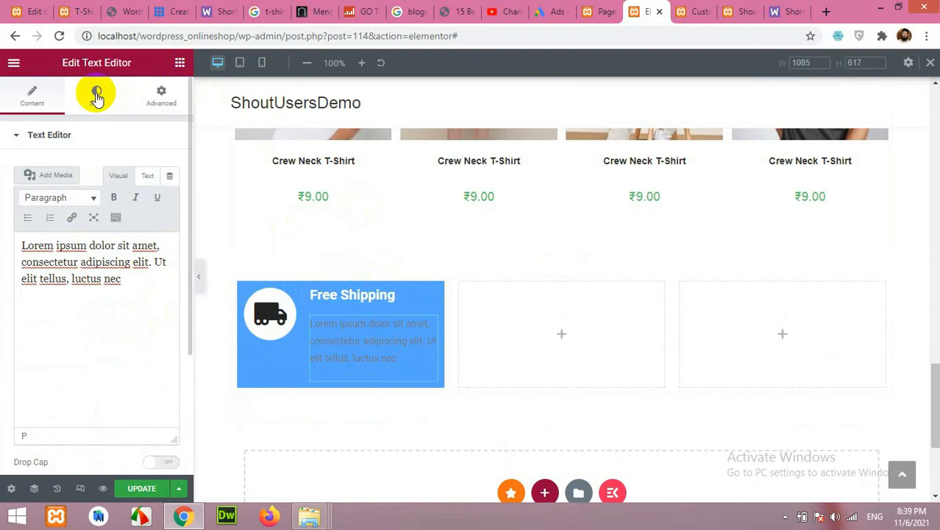
Step: Set the text color of the paragraph below the Free Shipping heading to #FFFFFF
{"action": "left_click", "coordinate": [95, 94]}
{"action": "left_click", "coordinate": [171, 199]}
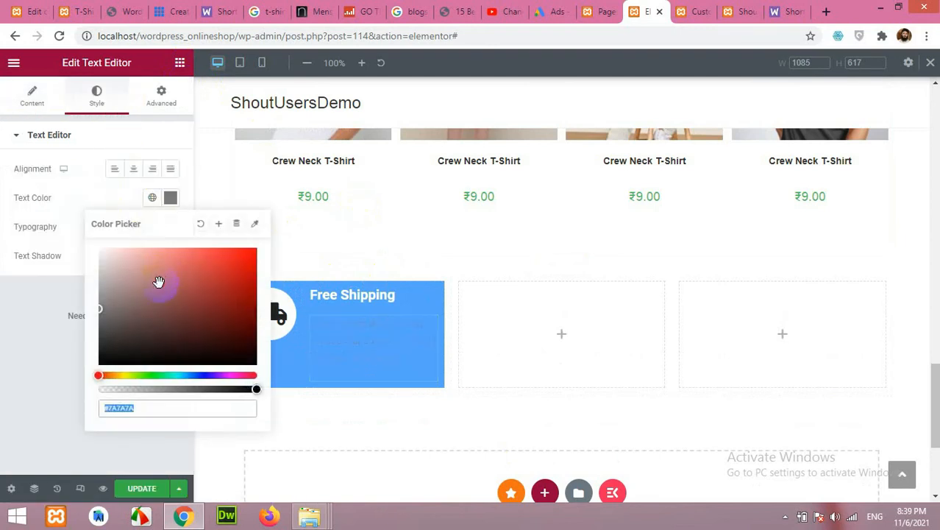
{"action": "type", "text": "#FFFFFF"}
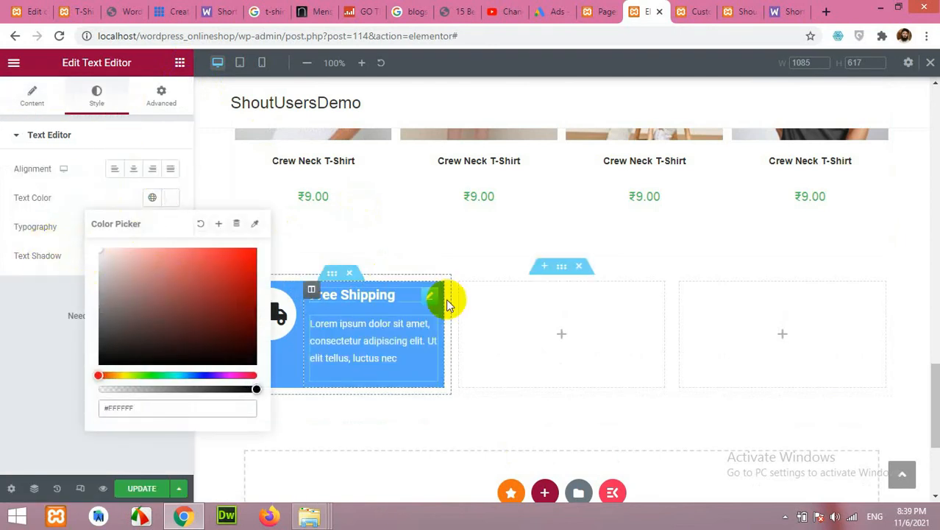
Step: Compare the box with the Free Shipping box on the reference T-Shirts site and return to the Elementor editor
{"action": "left_click", "coordinate": [81, 7]}
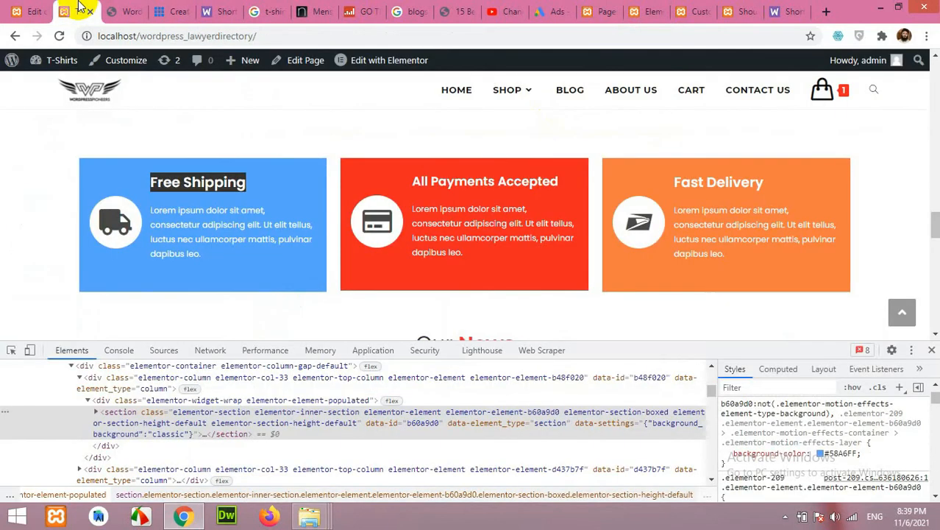
{"action": "left_click", "coordinate": [692, 9]}
{"action": "left_click", "coordinate": [647, 11]}
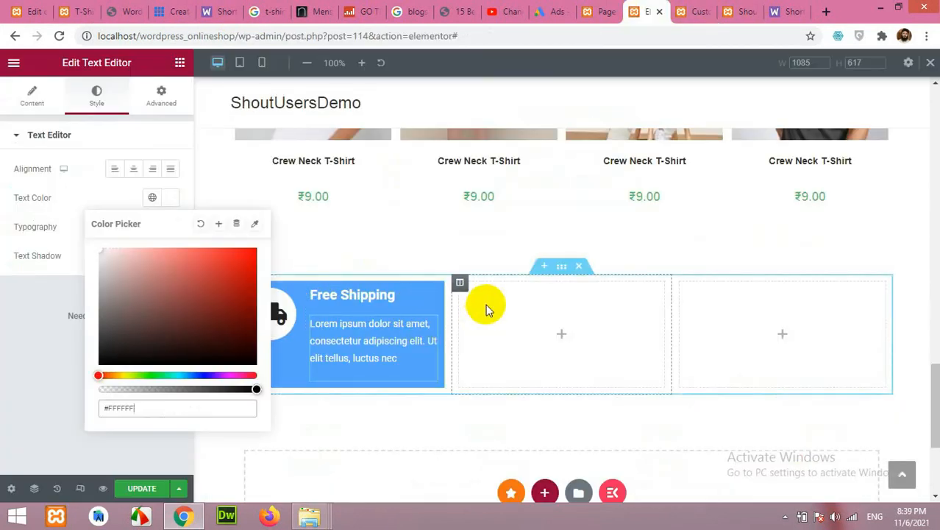
Step: Set the truck icon column's vertical alignment to Middle and compare the box with the reference T-Shirts site
{"action": "left_click", "coordinate": [509, 224]}
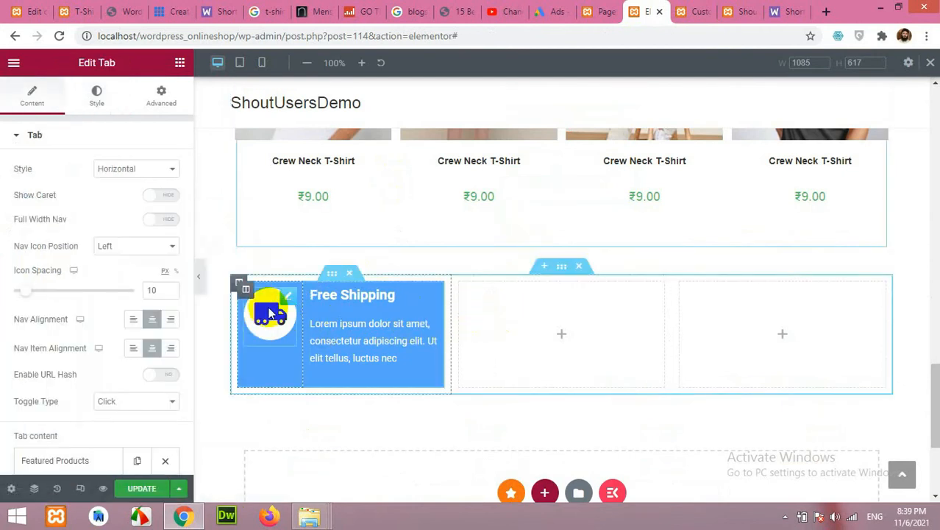
{"action": "left_click", "coordinate": [245, 289]}
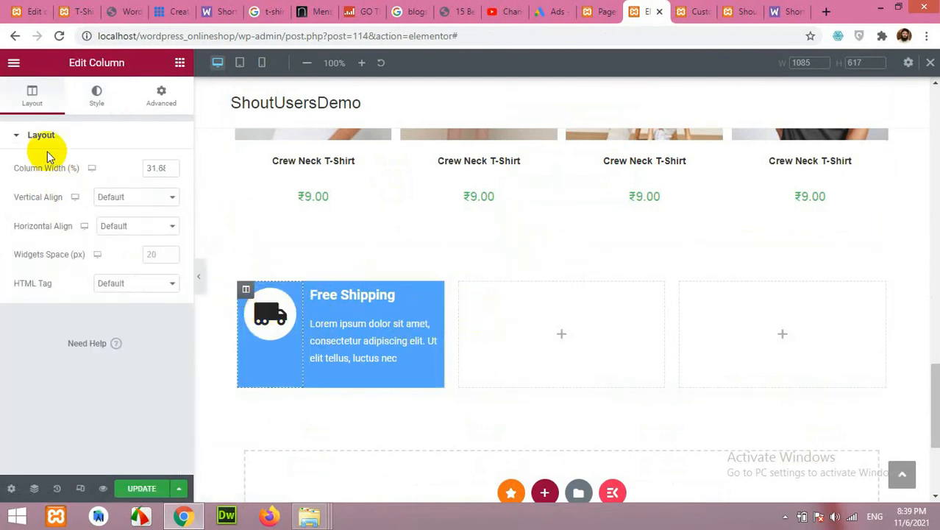
{"action": "left_click", "coordinate": [107, 204]}
{"action": "left_click", "coordinate": [131, 231]}
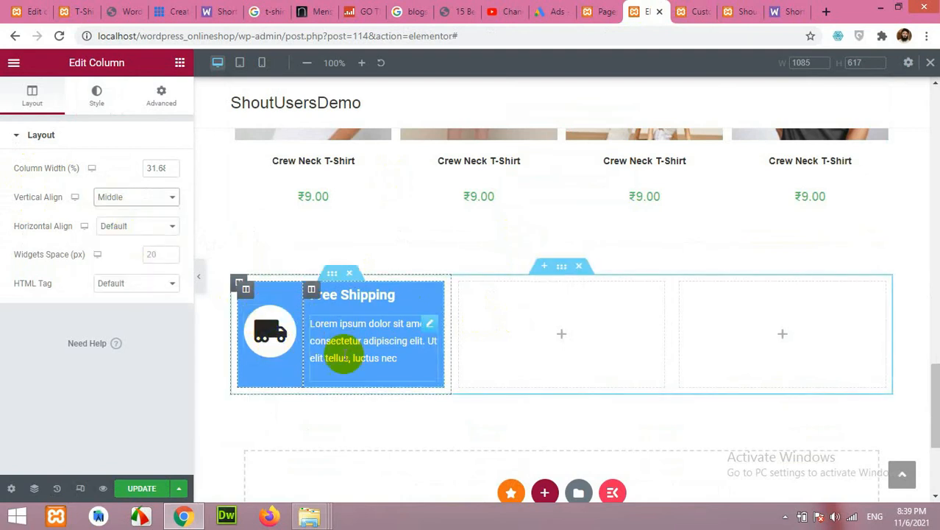
{"action": "left_click", "coordinate": [76, 12]}
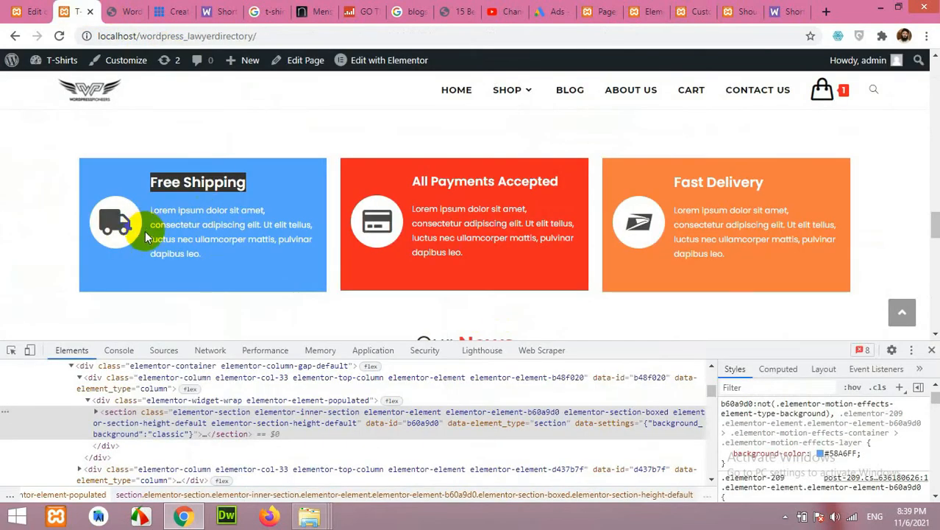
{"action": "left_click", "coordinate": [743, 10]}
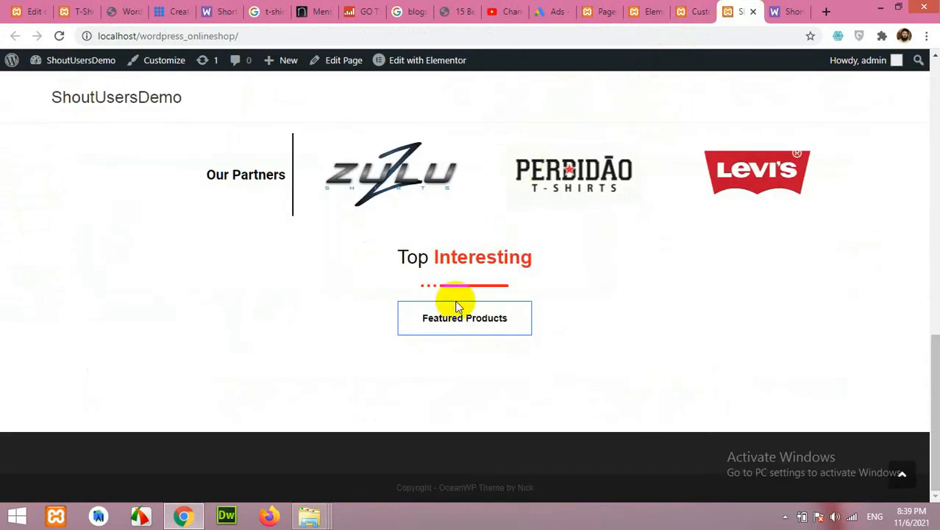
{"action": "left_click", "coordinate": [698, 9]}
{"action": "left_click", "coordinate": [646, 11]}
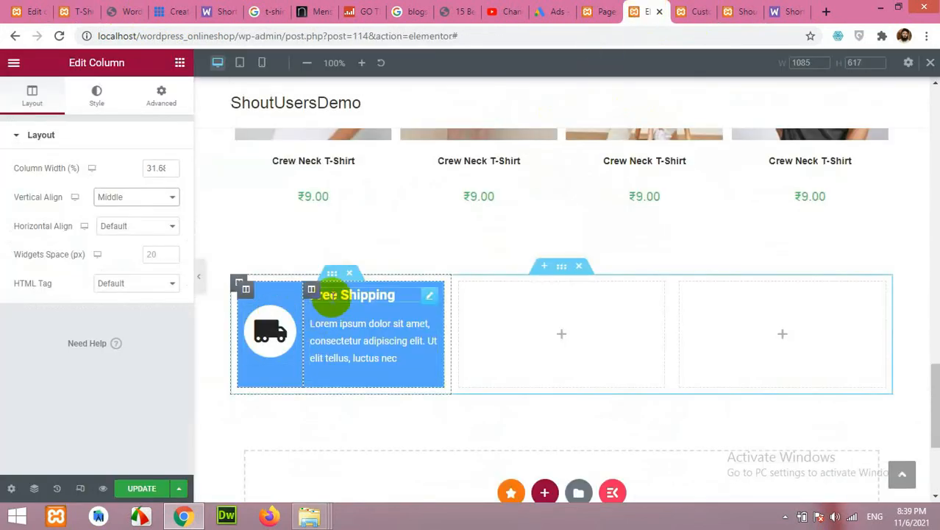
Step: Duplicate the outer column that holds the blue Free Shipping box
{"action": "right_click", "coordinate": [243, 289]}
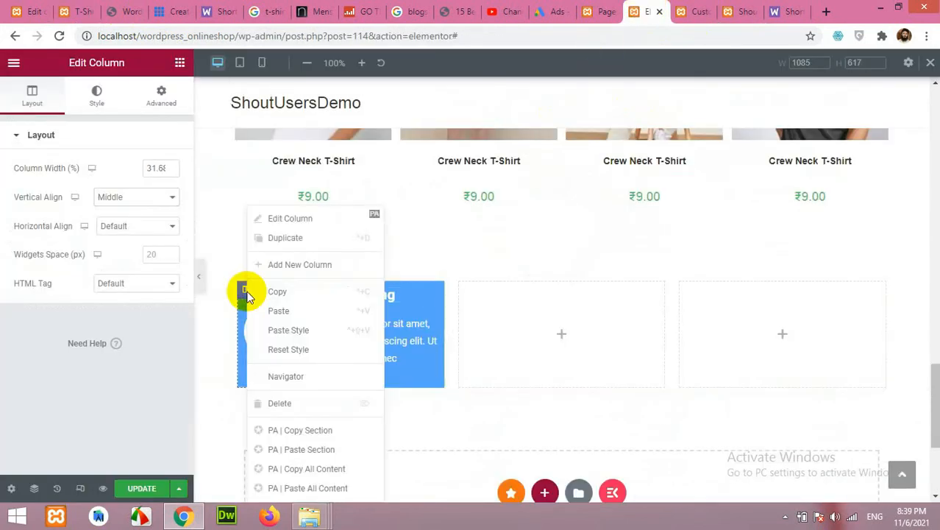
{"action": "right_click", "coordinate": [432, 295]}
{"action": "right_click", "coordinate": [235, 287]}
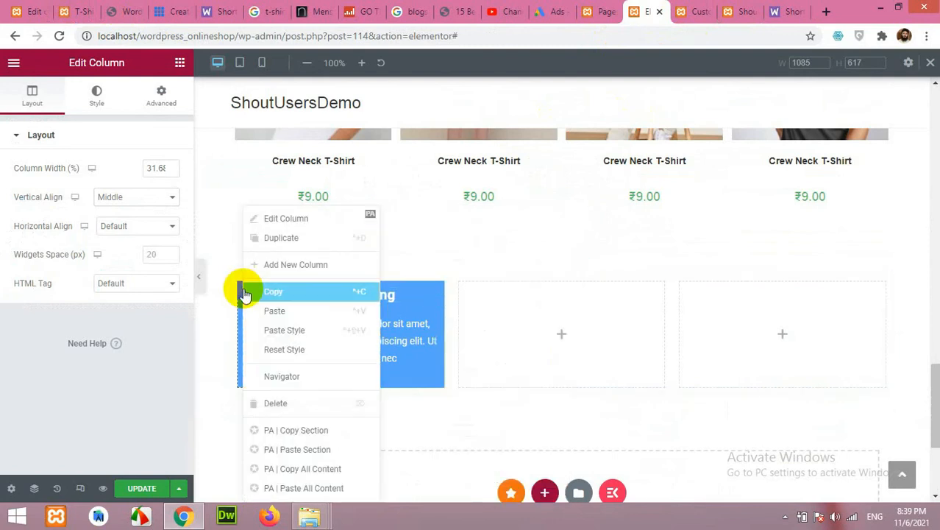
{"action": "right_click", "coordinate": [232, 281]}
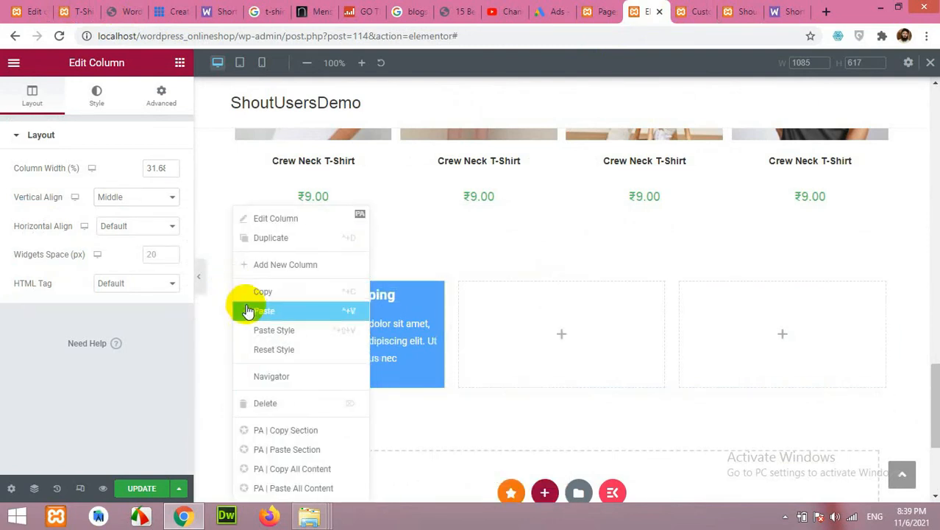
{"action": "left_click", "coordinate": [270, 238]}
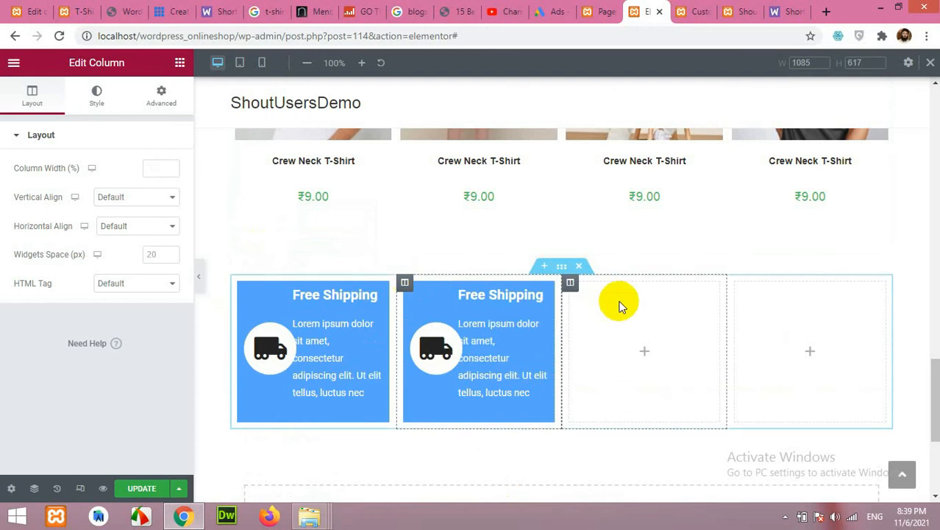
Step: Delete the two empty columns of the section and duplicate the second Free Shipping box to make three boxes
{"action": "right_click", "coordinate": [571, 289]}
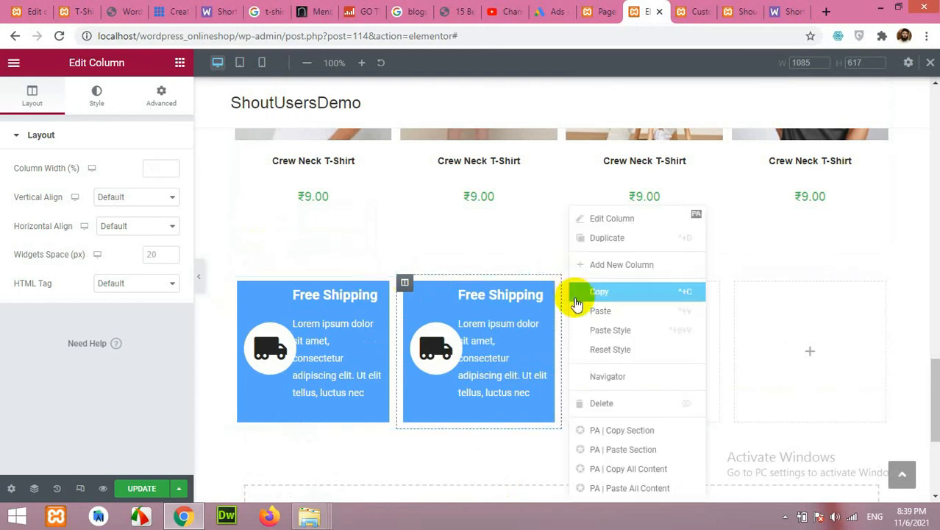
{"action": "left_click", "coordinate": [614, 403]}
{"action": "right_click", "coordinate": [680, 288]}
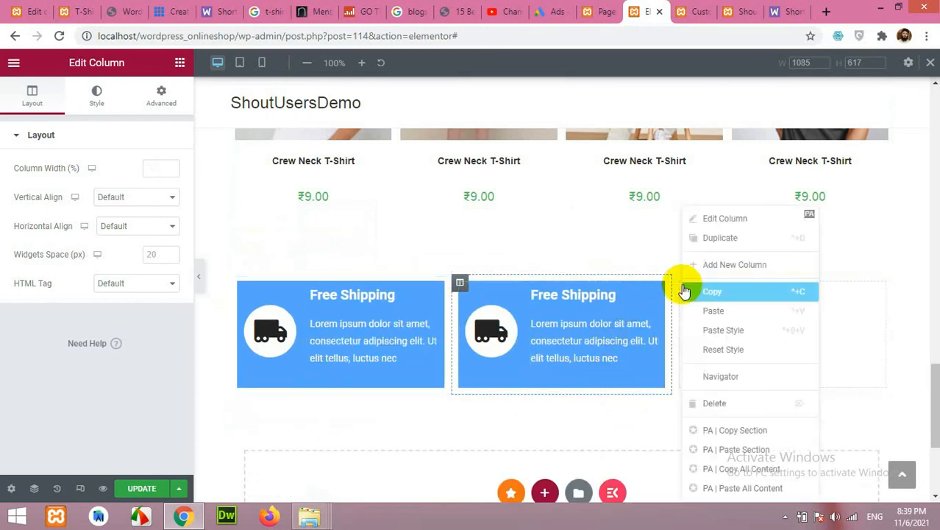
{"action": "left_click", "coordinate": [708, 402]}
{"action": "right_click", "coordinate": [577, 293]}
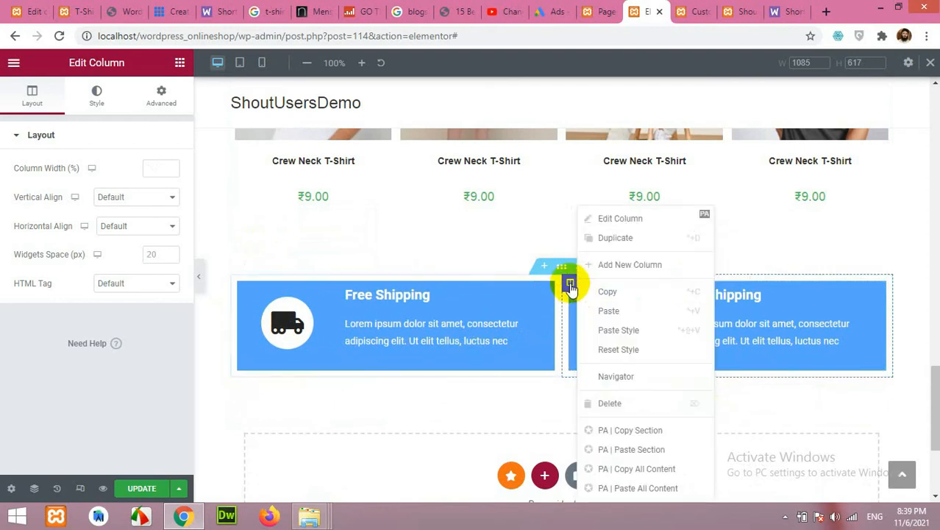
{"action": "left_click", "coordinate": [600, 239]}
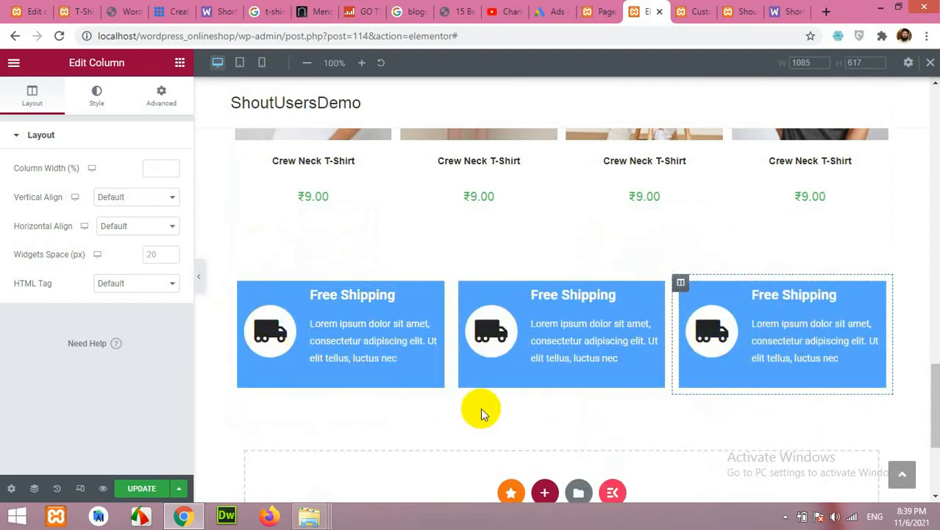
Step: Replace the middle box's truck icon with the credit card icon, searching the icon library for "cred"
{"action": "left_click", "coordinate": [491, 335]}
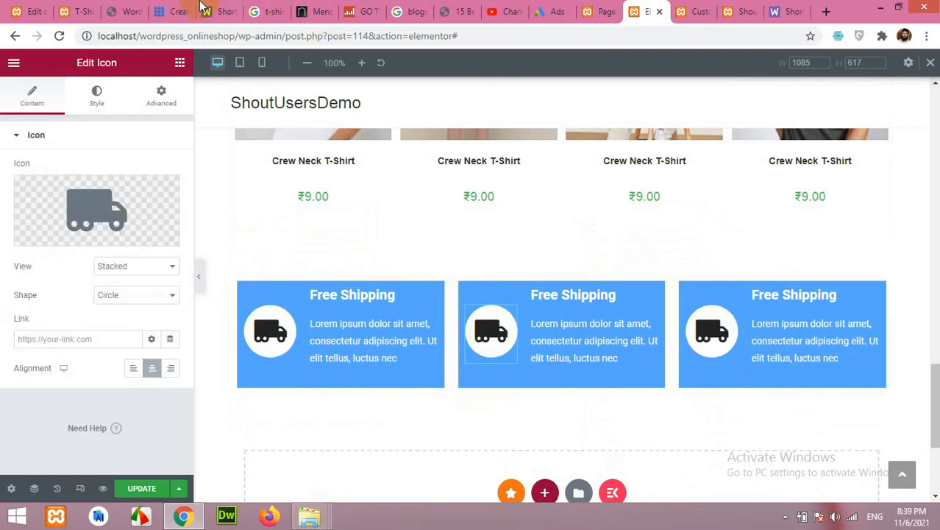
{"action": "left_click", "coordinate": [83, 9]}
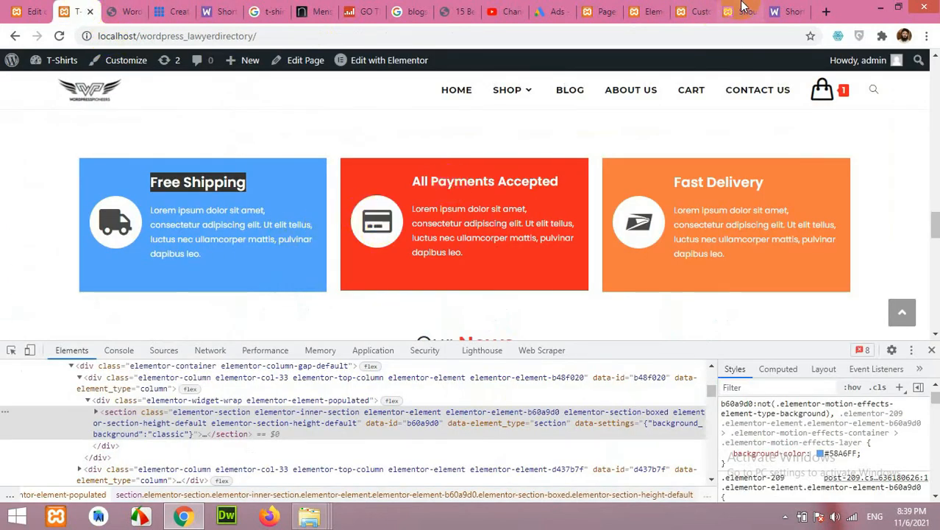
{"action": "left_click", "coordinate": [662, 9]}
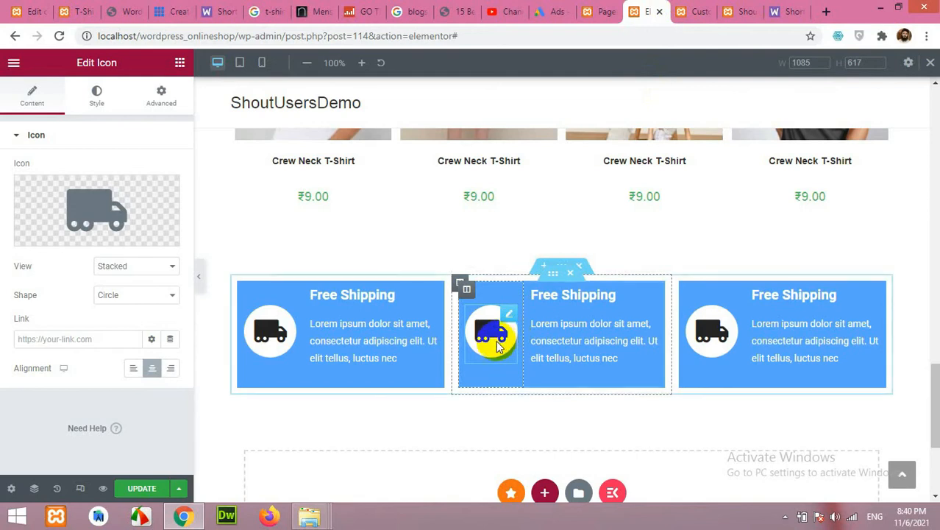
{"action": "left_click", "coordinate": [130, 213]}
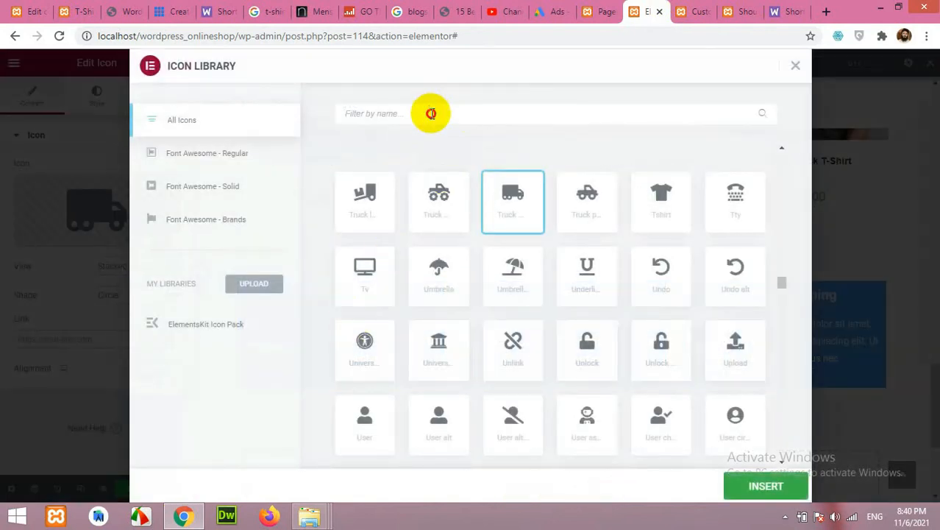
{"action": "left_click", "coordinate": [432, 114]}
{"action": "type", "text": "cred"}
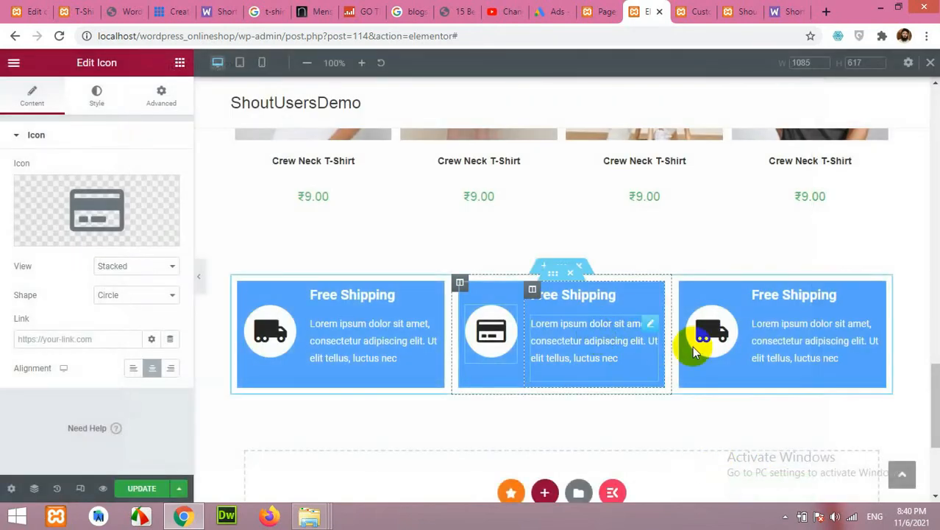
Step: Replace the third box's truck icon with the Usps icon, matching the Fast Delivery box on the reference site
{"action": "left_click", "coordinate": [69, 9]}
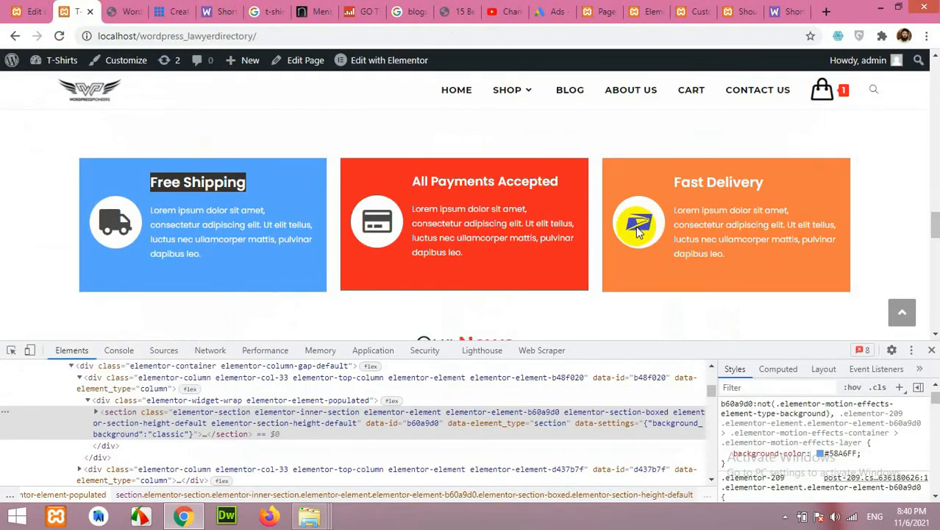
{"action": "left_click", "coordinate": [735, 12]}
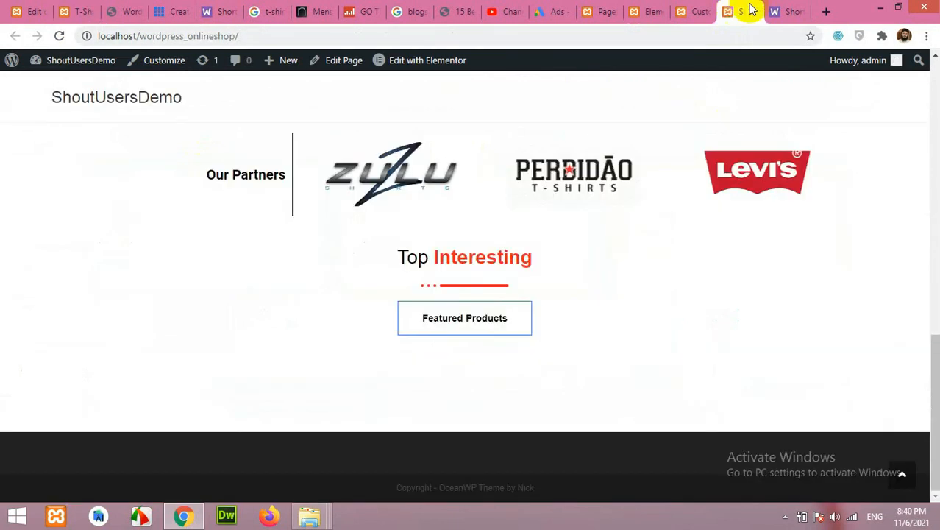
{"action": "left_click", "coordinate": [646, 9]}
{"action": "left_click", "coordinate": [108, 222]}
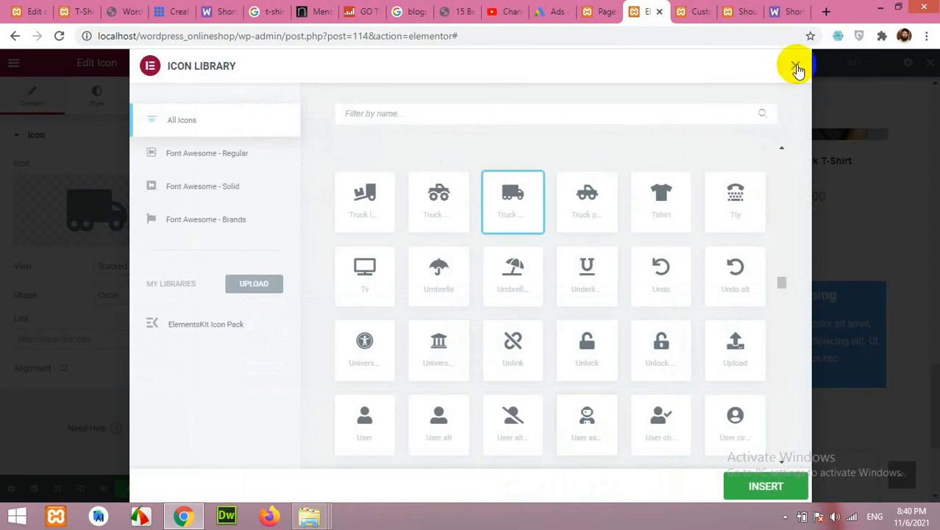
{"action": "left_click", "coordinate": [795, 65]}
{"action": "left_click", "coordinate": [136, 204]}
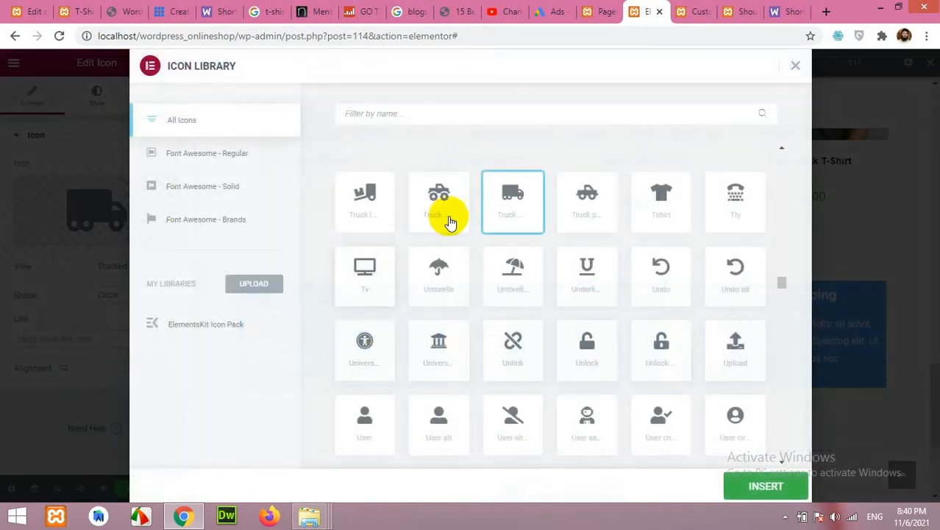
{"action": "type", "text": "usp"}
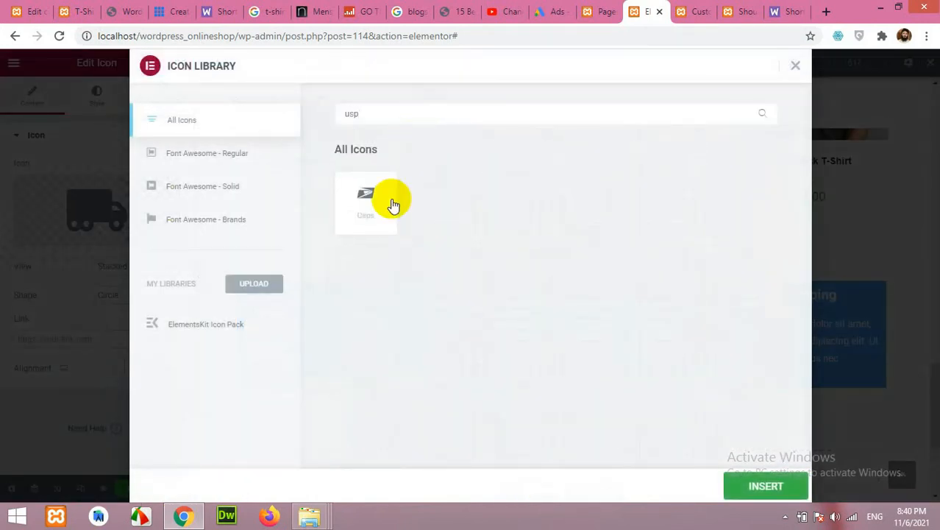
{"action": "left_click", "coordinate": [390, 204]}
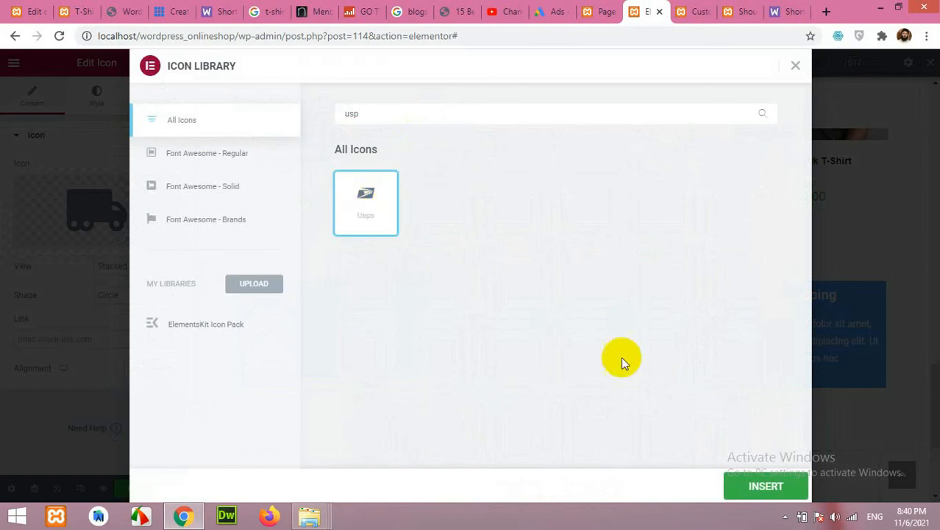
{"action": "left_click", "coordinate": [762, 483]}
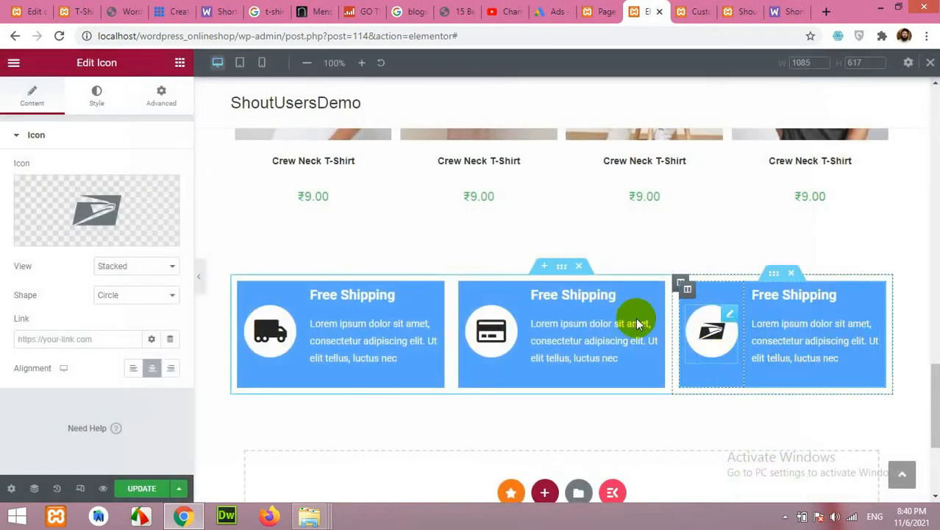
Step: Change the middle box's heading to "All Payments Accepted", copied from the reference site's red box
{"action": "left_click", "coordinate": [74, 11]}
{"action": "left_click_drag", "start_coordinate": [412, 187], "coordinate": [572, 188]}
{"action": "key", "text": "ctrl+c"}
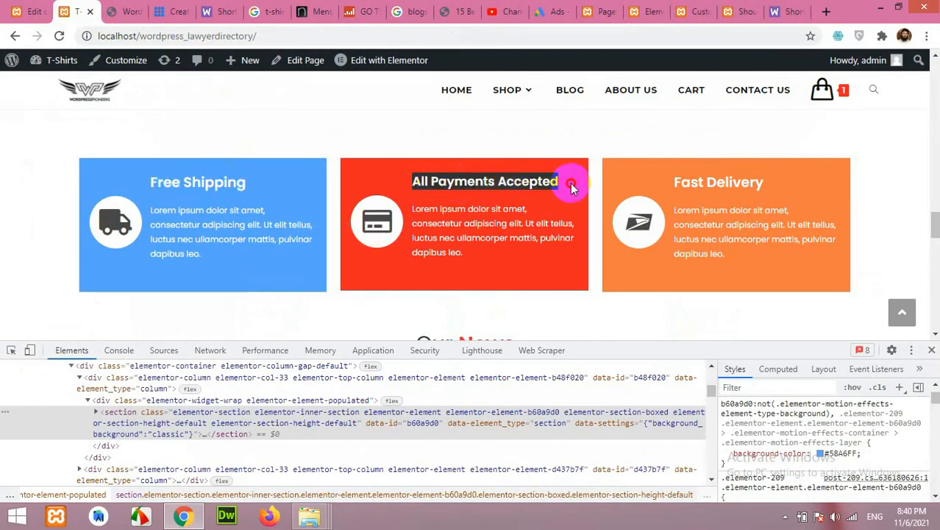
{"action": "left_click", "coordinate": [736, 11]}
{"action": "left_click", "coordinate": [696, 11]}
{"action": "left_click", "coordinate": [645, 11]}
{"action": "left_click", "coordinate": [578, 301]}
{"action": "left_click_drag", "start_coordinate": [130, 204], "coordinate": [4, 185]}
{"action": "key", "text": "ctrl+v"}
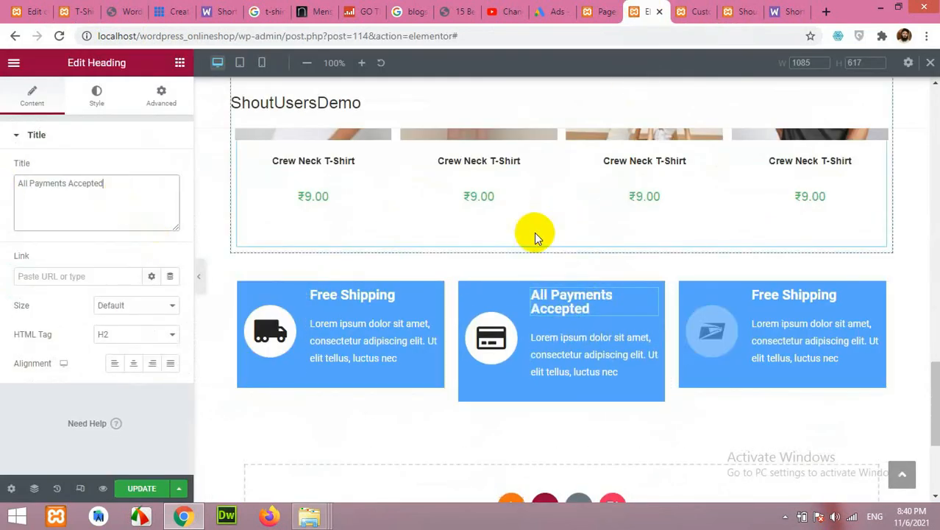
Step: Change the third box's heading to "Fast Delivery", taken from the reference site's orange box
{"action": "left_click", "coordinate": [73, 10]}
{"action": "left_click_drag", "start_coordinate": [673, 184], "coordinate": [769, 189]}
{"action": "left_click", "coordinate": [698, 9]}
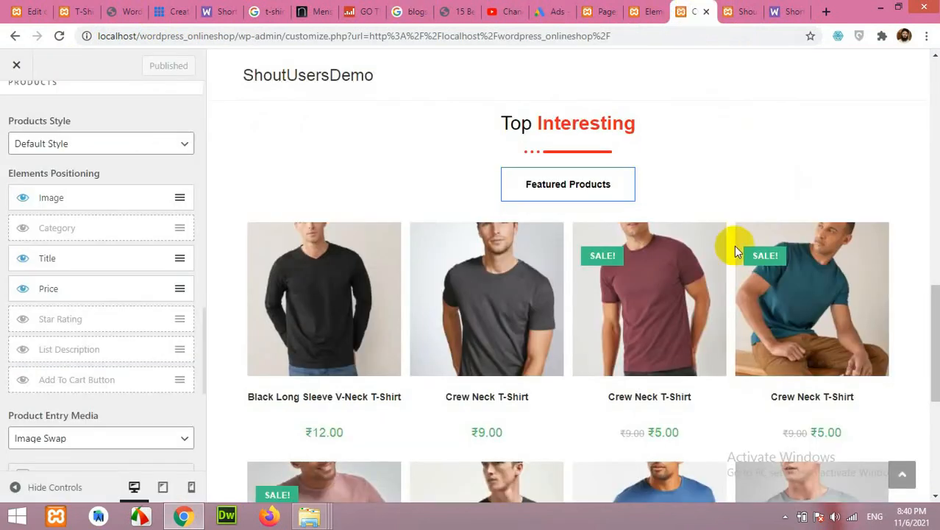
{"action": "left_click", "coordinate": [599, 11]}
{"action": "left_click", "coordinate": [644, 11]}
{"action": "left_click", "coordinate": [759, 294]}
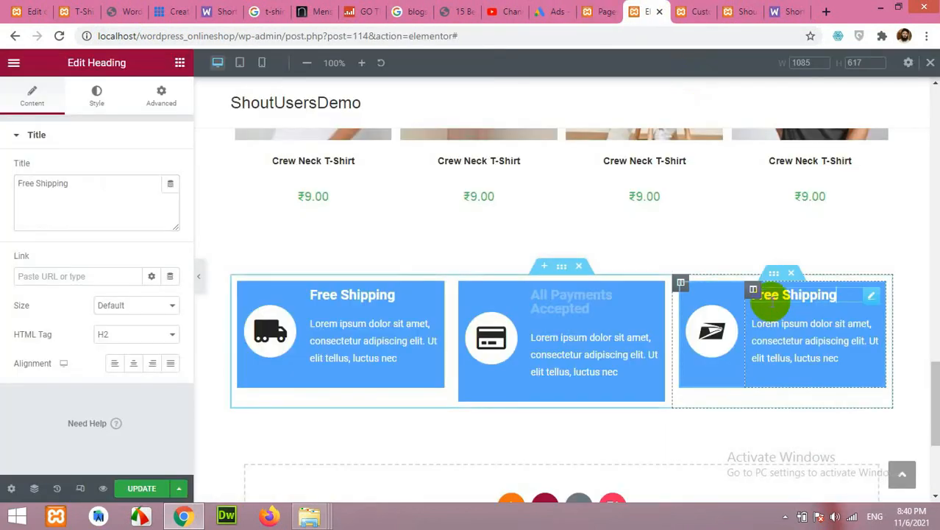
{"action": "left_click", "coordinate": [39, 191]}
{"action": "left_click_drag", "start_coordinate": [69, 185], "coordinate": [4, 183]}
{"action": "type", "text": "Fast Delivery"}
Step: Reduce the All Payments Accepted heading's font size to 17 px so it fits on one line
{"action": "left_click", "coordinate": [565, 308]}
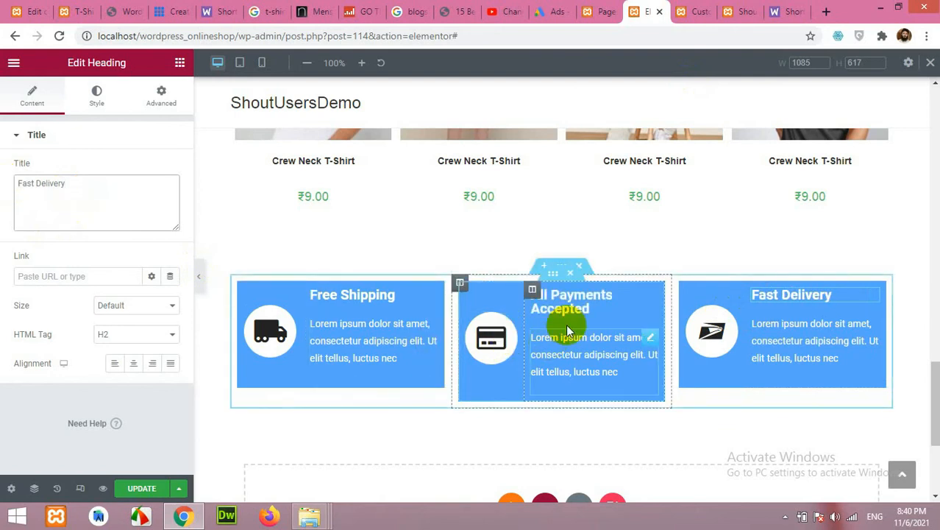
{"action": "left_click", "coordinate": [97, 95]}
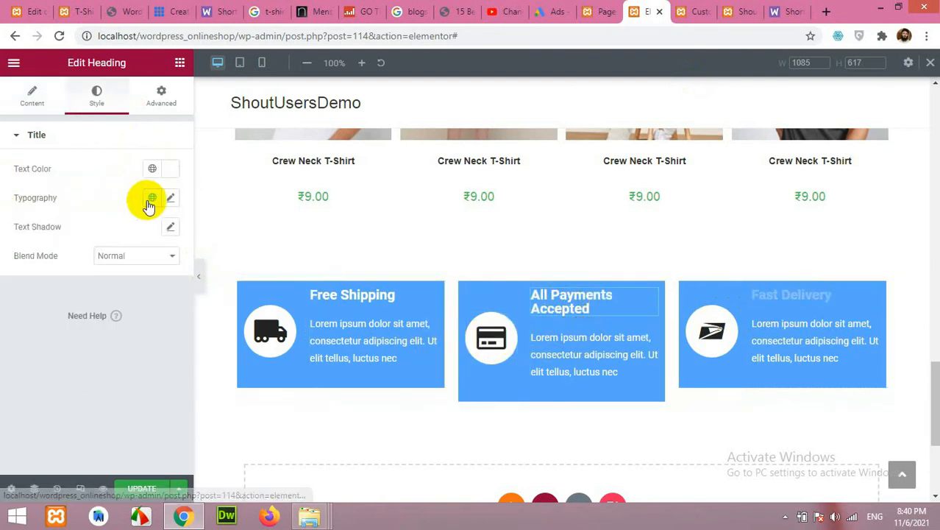
{"action": "left_click", "coordinate": [170, 200]}
{"action": "left_click_drag", "start_coordinate": [25, 306], "coordinate": [34, 309]}
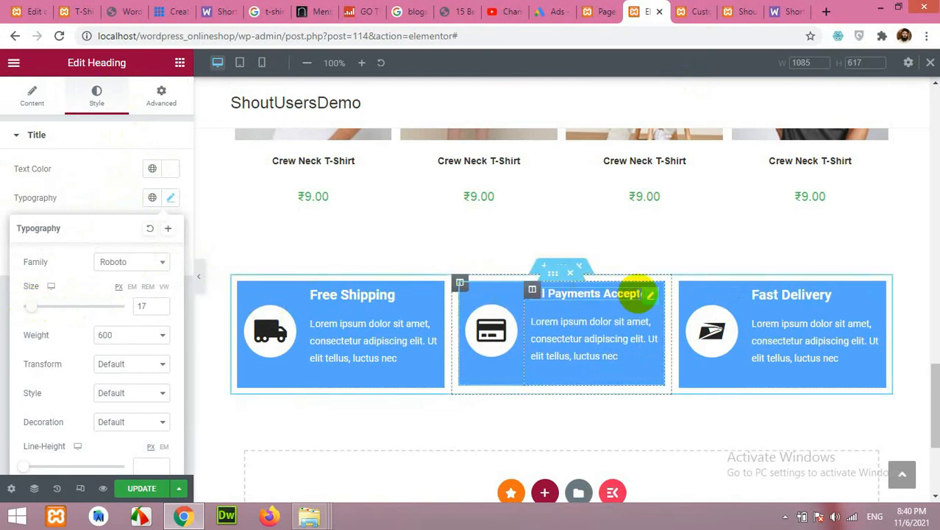
Step: Copy the All Payments Accepted heading's style and paste it onto the Free Shipping heading
{"action": "right_click", "coordinate": [651, 296]}
{"action": "left_click", "coordinate": [682, 266]}
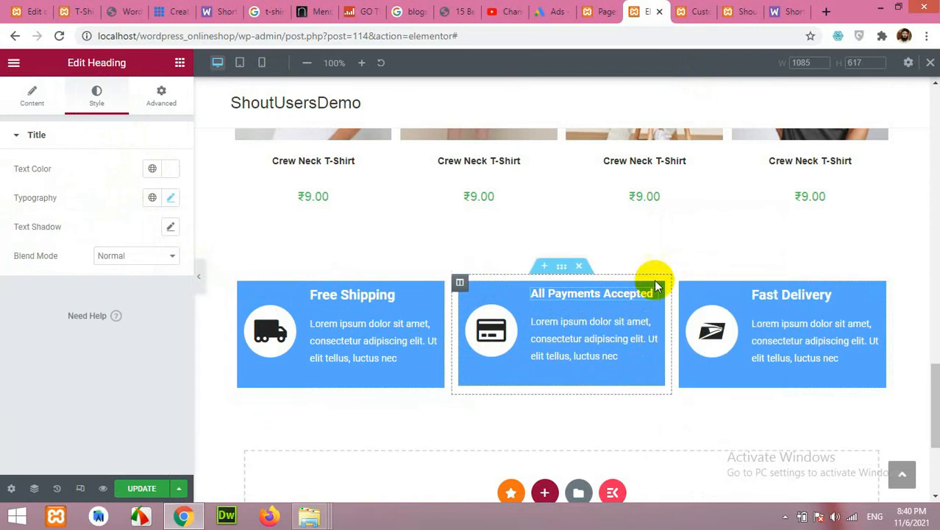
{"action": "right_click", "coordinate": [372, 296]}
{"action": "left_click", "coordinate": [426, 301]}
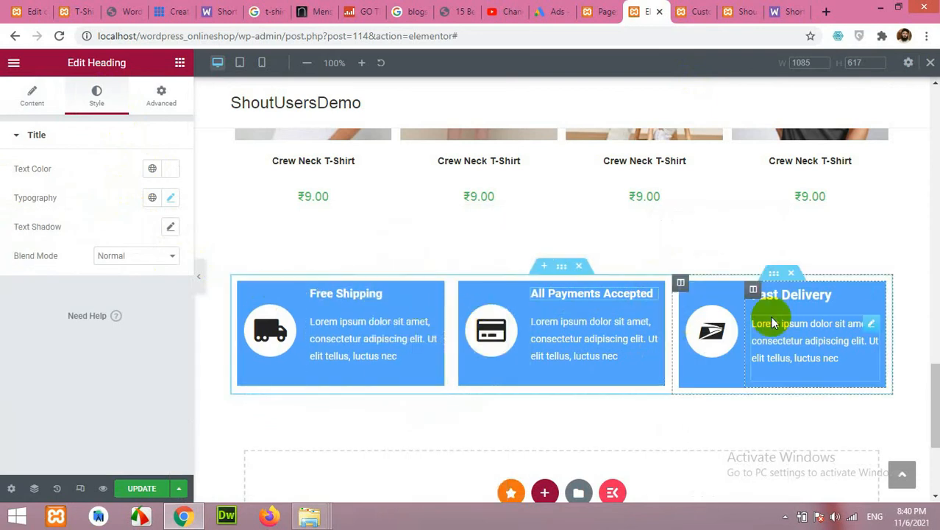
Step: Paste the copied heading style onto the Fast Delivery heading
{"action": "right_click", "coordinate": [804, 296]}
{"action": "left_click", "coordinate": [825, 305]}
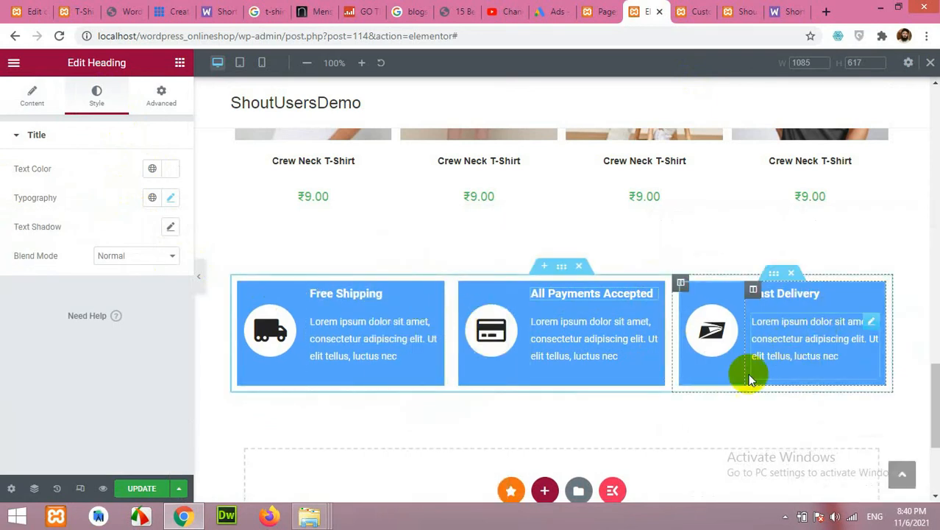
Step: Inspect the red All Payments Accepted box on the reference site and copy its background colour, #FF2222
{"action": "left_click", "coordinate": [458, 285]}
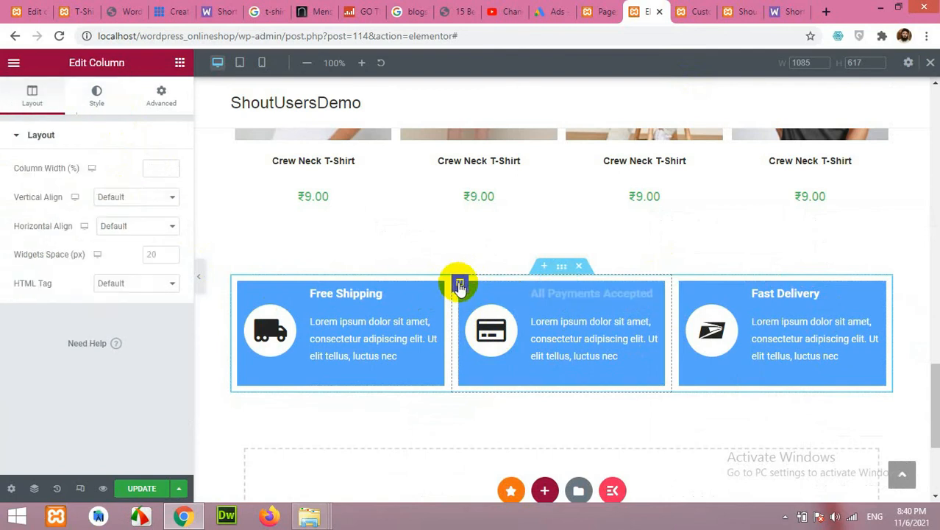
{"action": "key", "text": "ctrl+2"}
{"action": "right_click", "coordinate": [379, 168]}
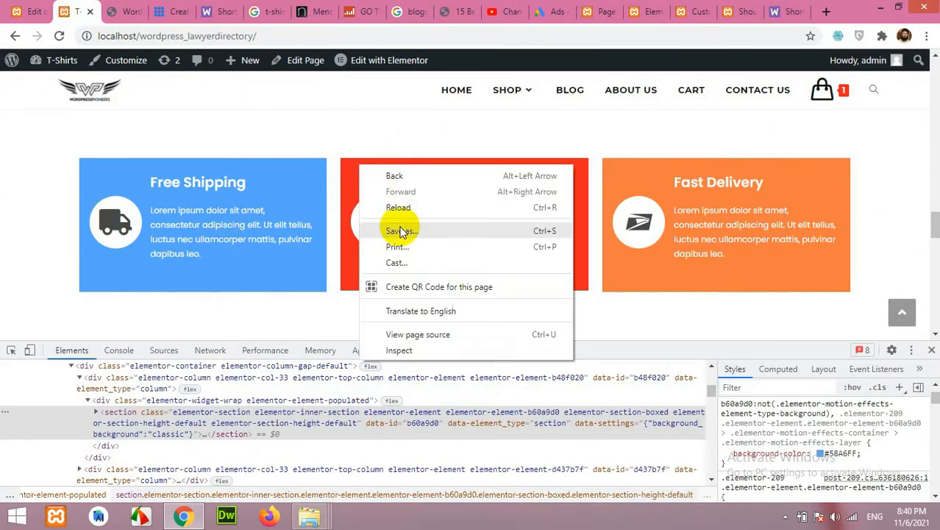
{"action": "left_click", "coordinate": [406, 349]}
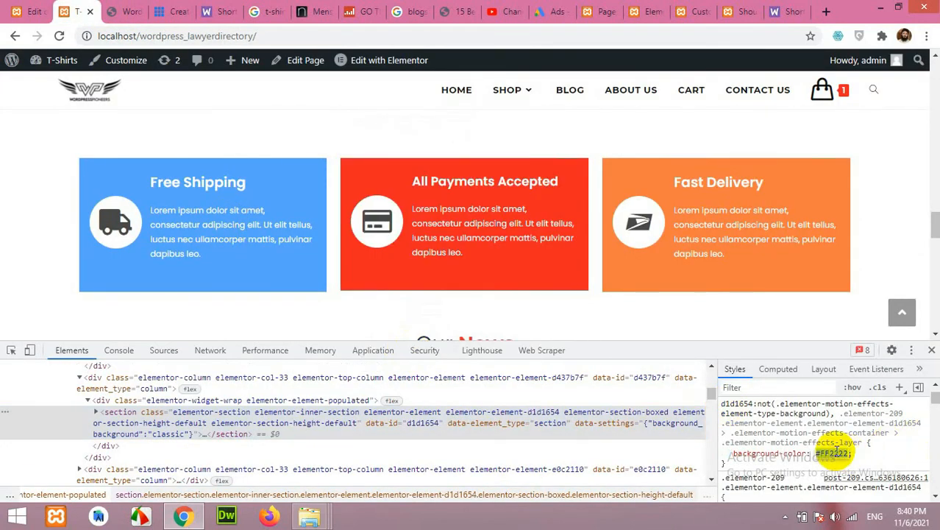
{"action": "left_click", "coordinate": [688, 11]}
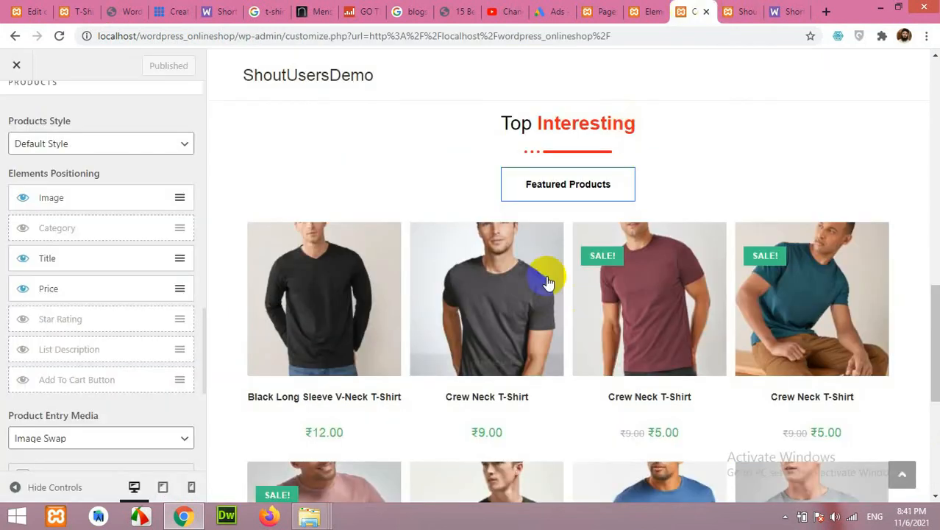
Step: Set the background colour of the All Payments Accepted box's inner section to #FF2222
{"action": "key", "text": "ctrl+shift+Tab"}
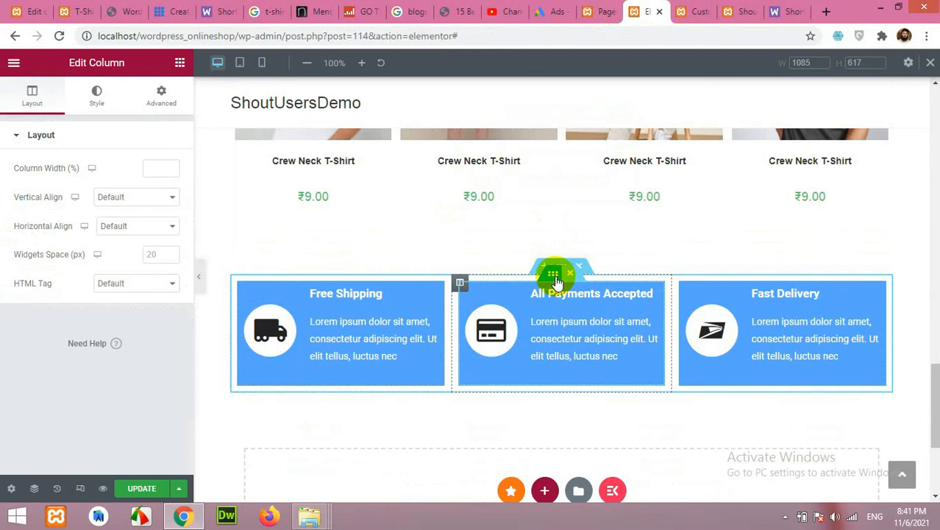
{"action": "left_click", "coordinate": [554, 276]}
{"action": "left_click", "coordinate": [96, 96]}
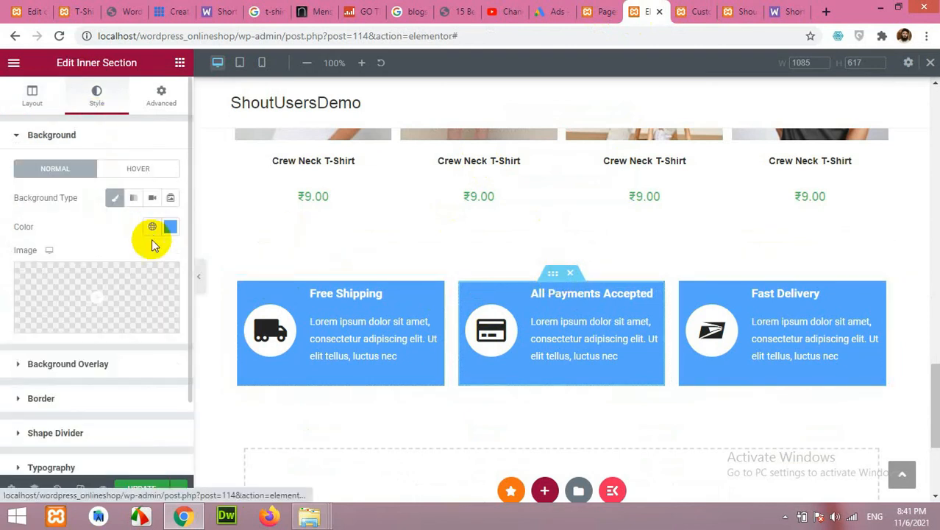
{"action": "left_click", "coordinate": [179, 228]}
{"action": "left_click", "coordinate": [170, 228]}
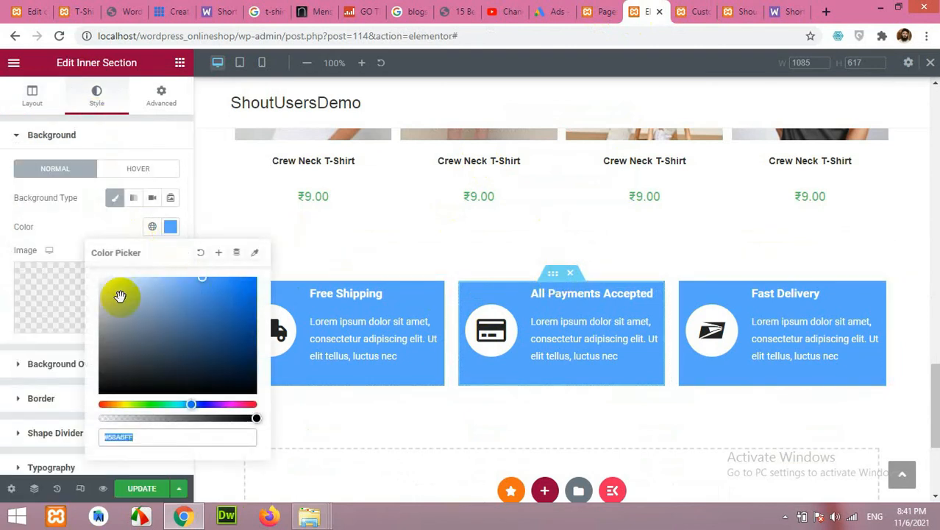
{"action": "key", "text": "ctrl+v"}
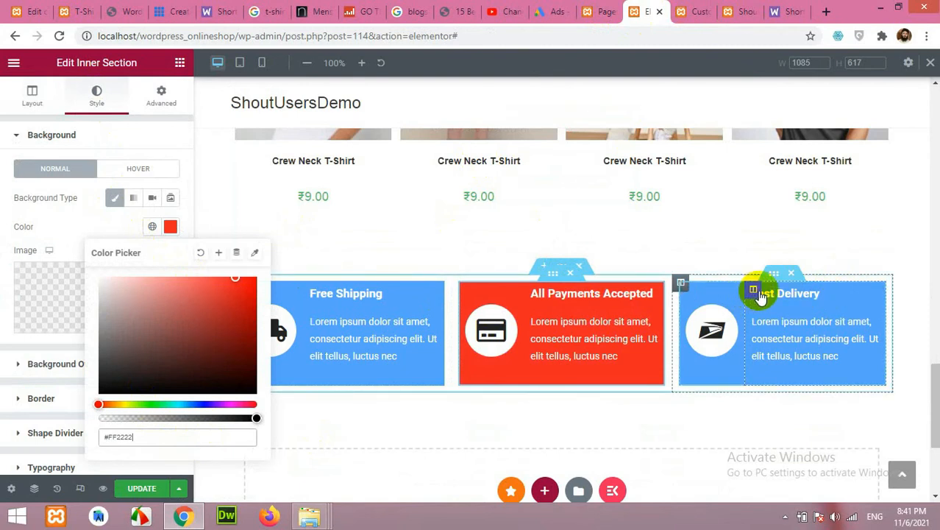
Step: Inspect the orange Fast Delivery box on the reference site and copy its background colour, #FC7A42
{"action": "left_click", "coordinate": [776, 275]}
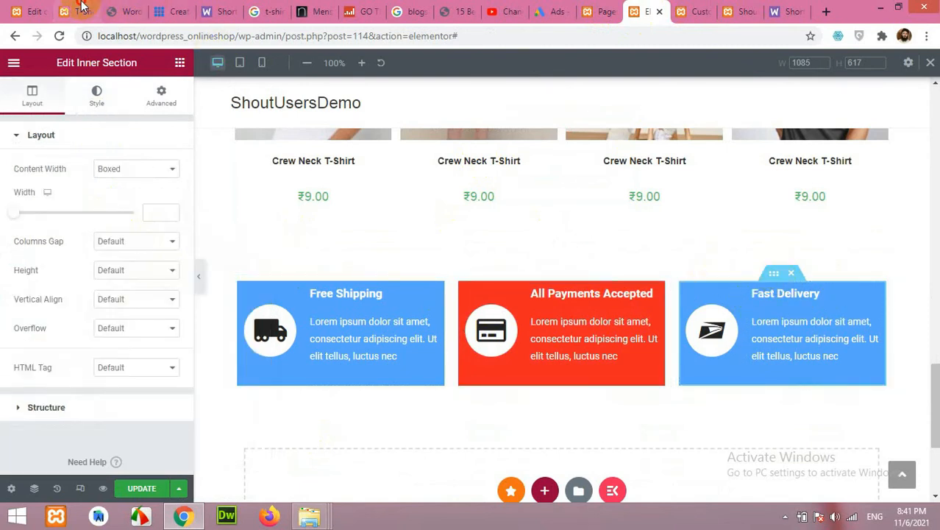
{"action": "left_click", "coordinate": [81, 7]}
{"action": "right_click", "coordinate": [629, 176]}
{"action": "left_click", "coordinate": [653, 353]}
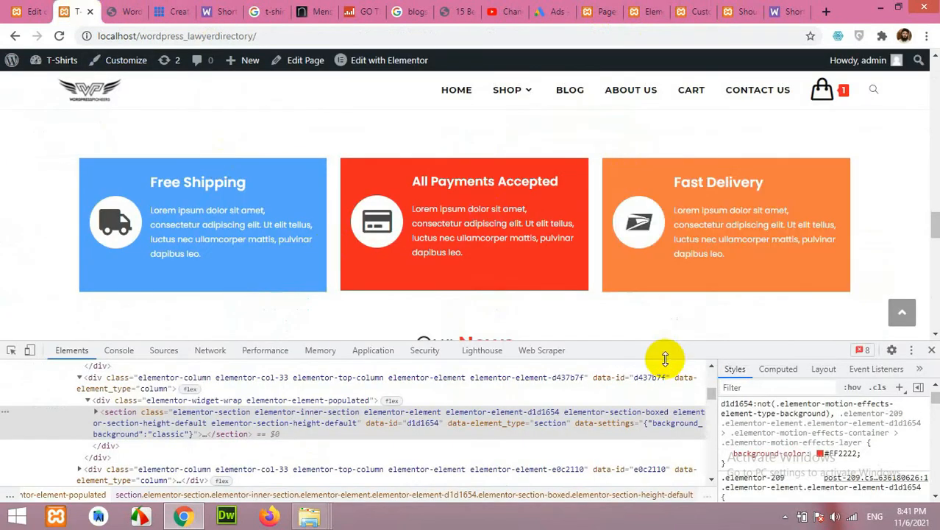
{"action": "scroll", "coordinate": [809, 434], "scroll_direction": "up", "scroll_amount": 2}
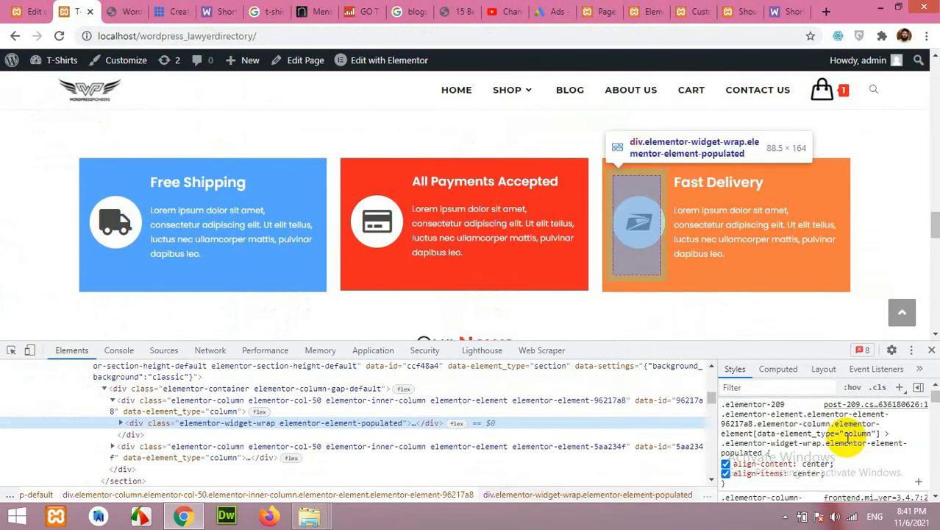
{"action": "right_click", "coordinate": [606, 162]}
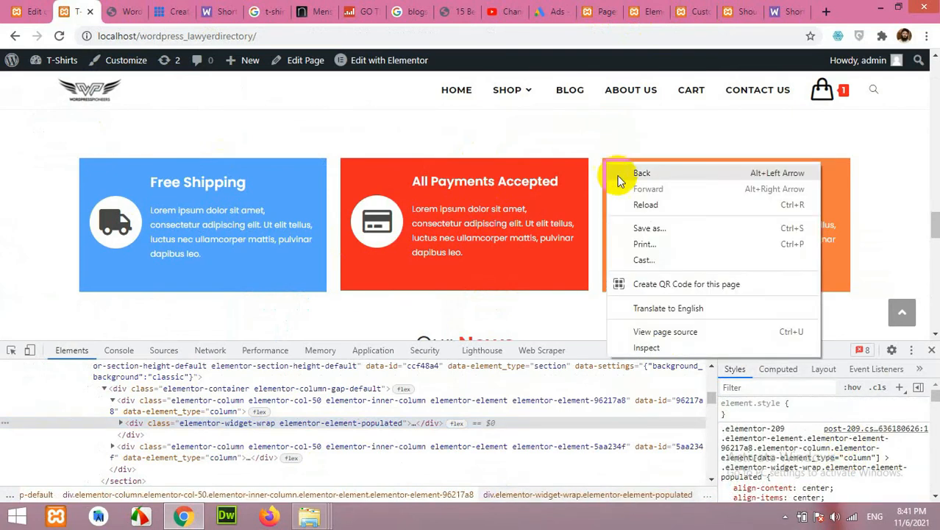
{"action": "left_click", "coordinate": [655, 342]}
{"action": "scroll", "coordinate": [846, 460], "scroll_direction": "down", "scroll_amount": 1}
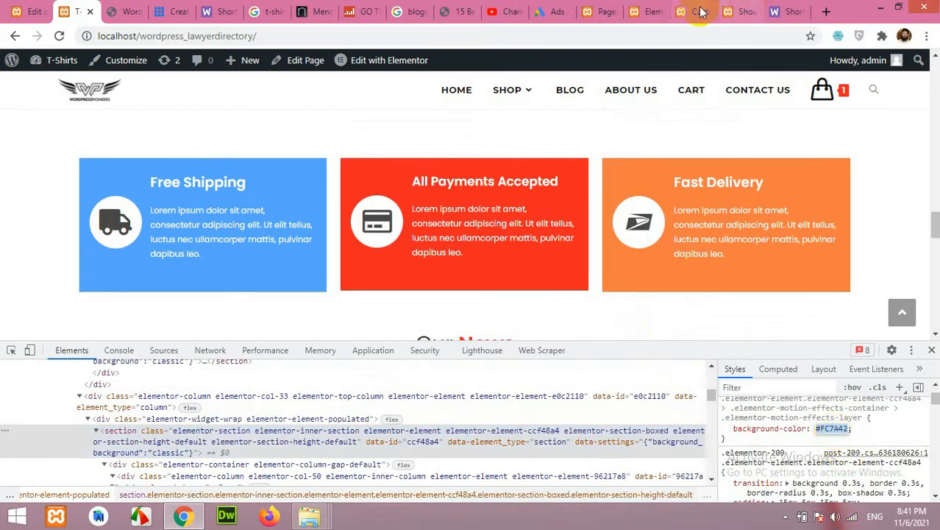
{"action": "right_click", "coordinate": [875, 429]}
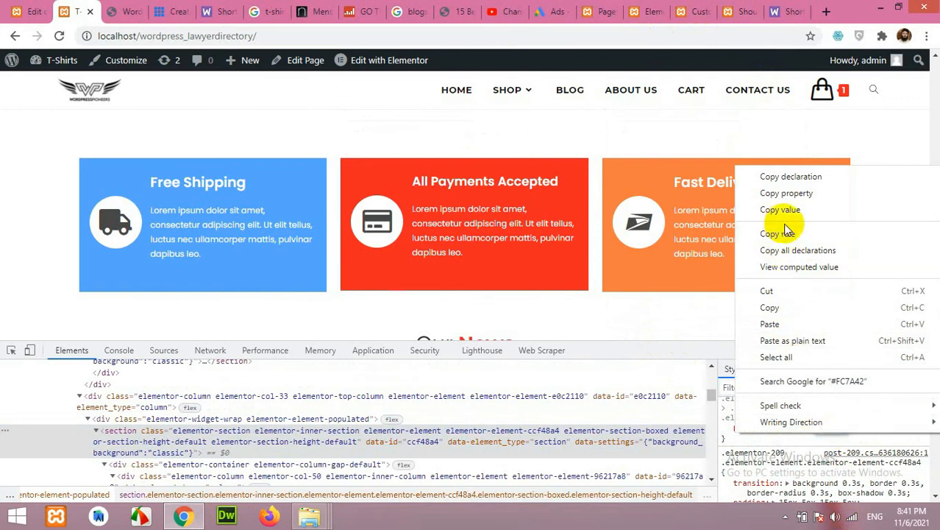
{"action": "left_click", "coordinate": [760, 291]}
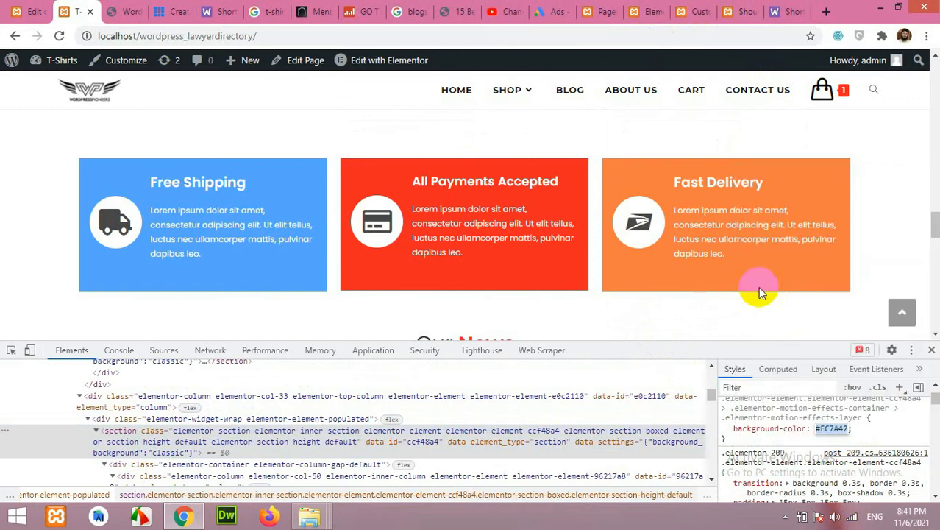
Step: Set the background colour of the Fast Delivery box's inner section to #FC7A42
{"action": "left_click", "coordinate": [632, 8]}
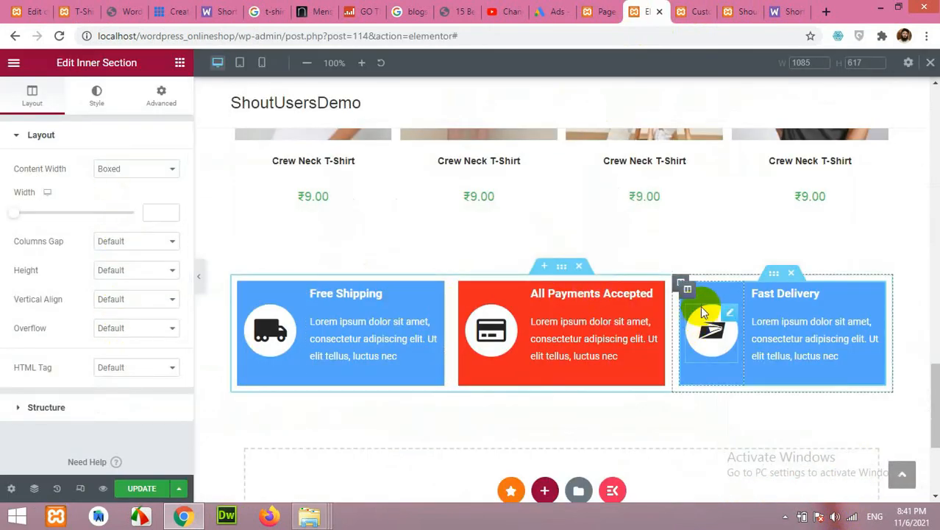
{"action": "left_click", "coordinate": [96, 94]}
{"action": "left_click", "coordinate": [170, 231]}
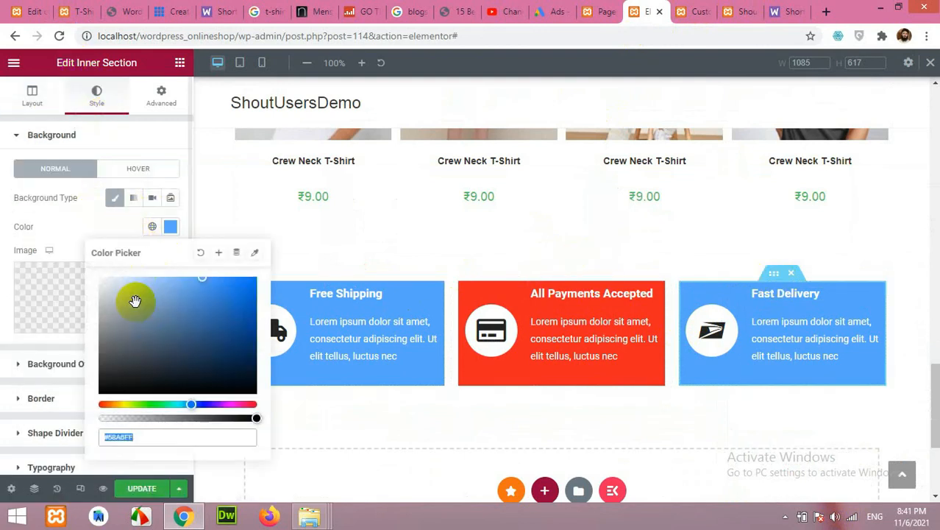
{"action": "left_click", "coordinate": [143, 440]}
{"action": "type", "text": "#FC7A42"}
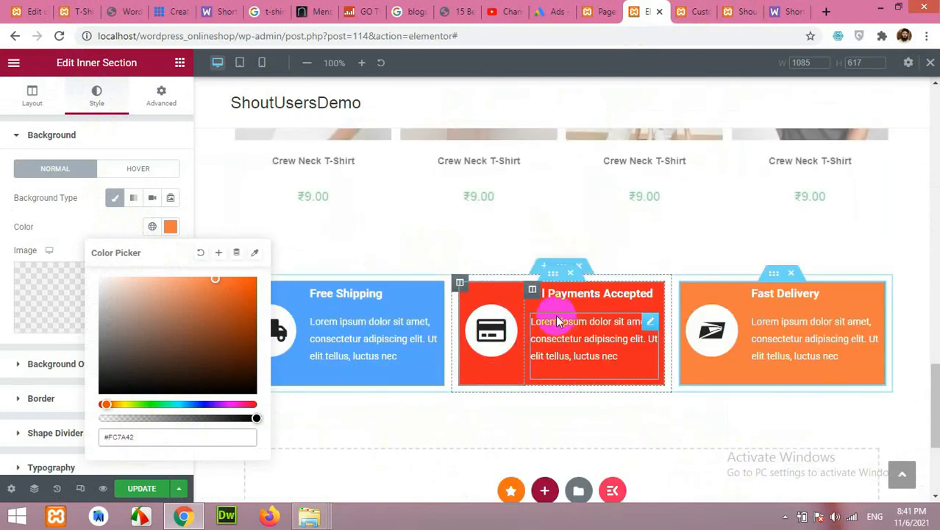
Step: Save the page and reload the live homepage to check the three coloured boxes below the products
{"action": "left_click", "coordinate": [142, 490]}
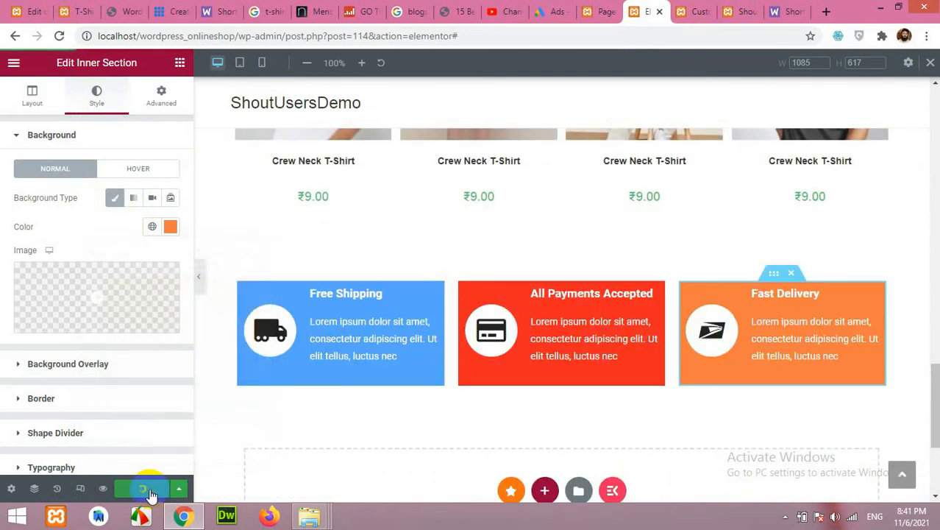
{"action": "left_click", "coordinate": [739, 8]}
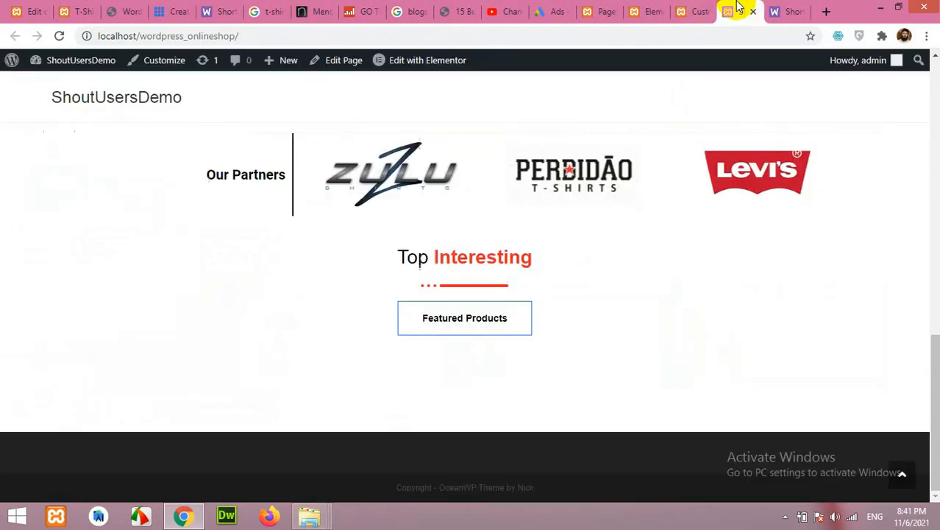
{"action": "left_click", "coordinate": [59, 35]}
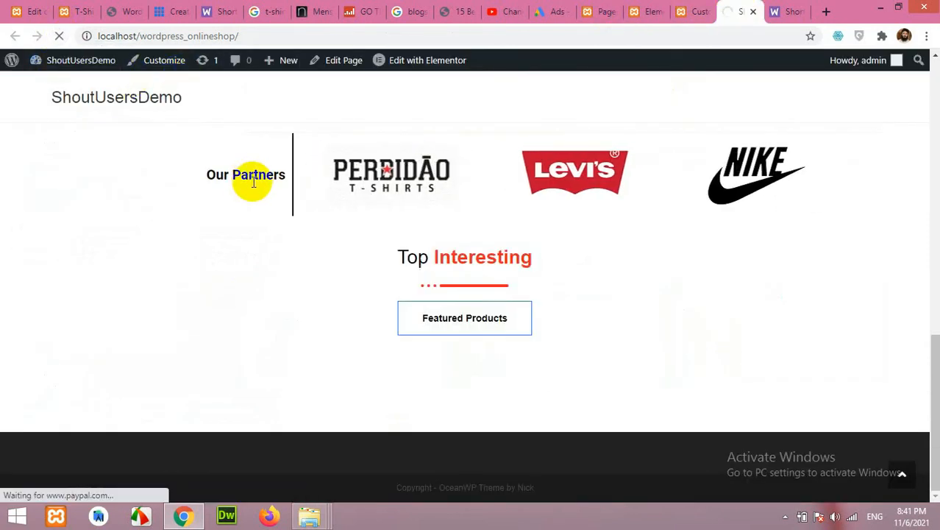
{"action": "scroll", "coordinate": [493, 360], "scroll_direction": "down", "scroll_amount": 10}
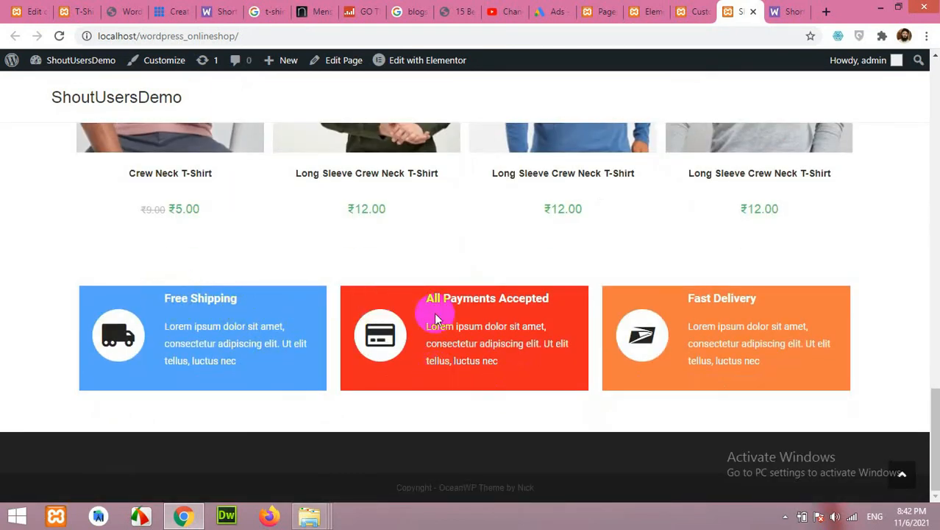
Step: Set the Free Shipping box's inner section padding to 13 px on all sides
{"action": "left_click", "coordinate": [641, 11]}
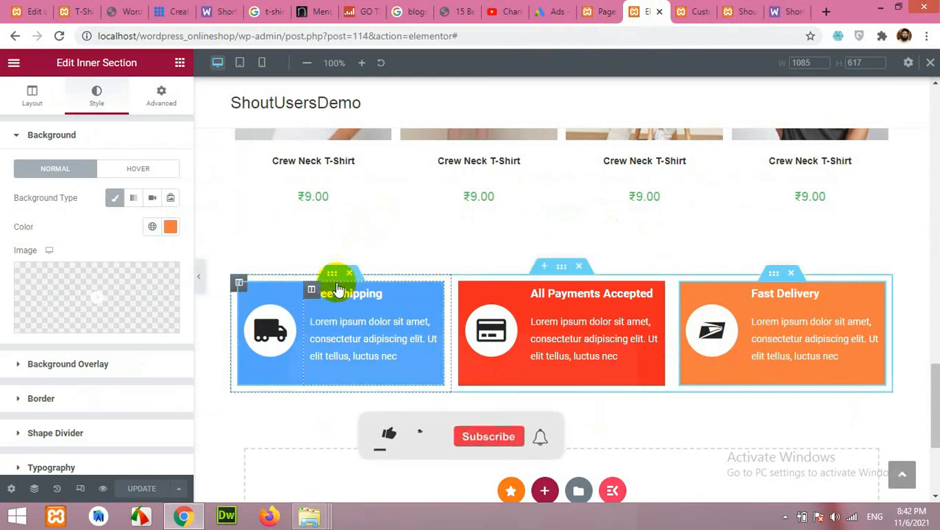
{"action": "left_click", "coordinate": [161, 96]}
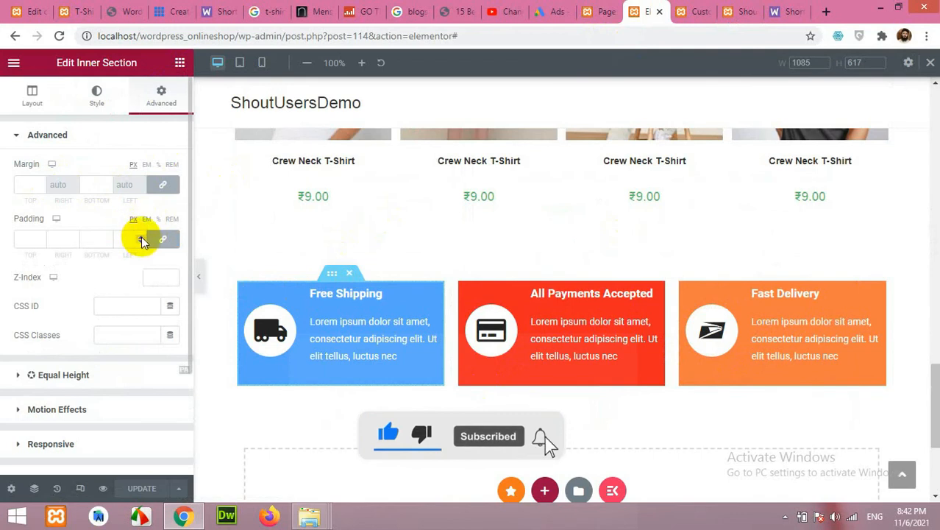
{"action": "left_click", "coordinate": [142, 237]}
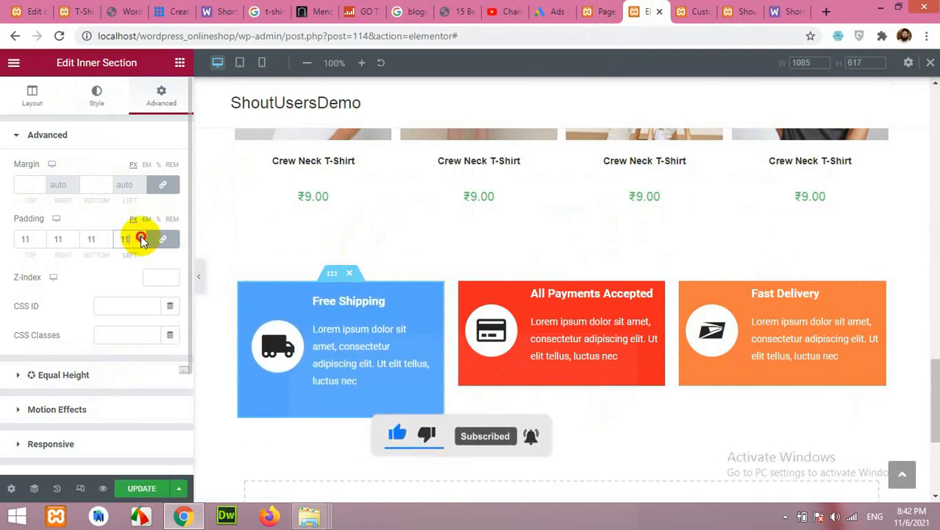
{"action": "left_click", "coordinate": [140, 236]}
{"action": "left_click", "coordinate": [141, 236]}
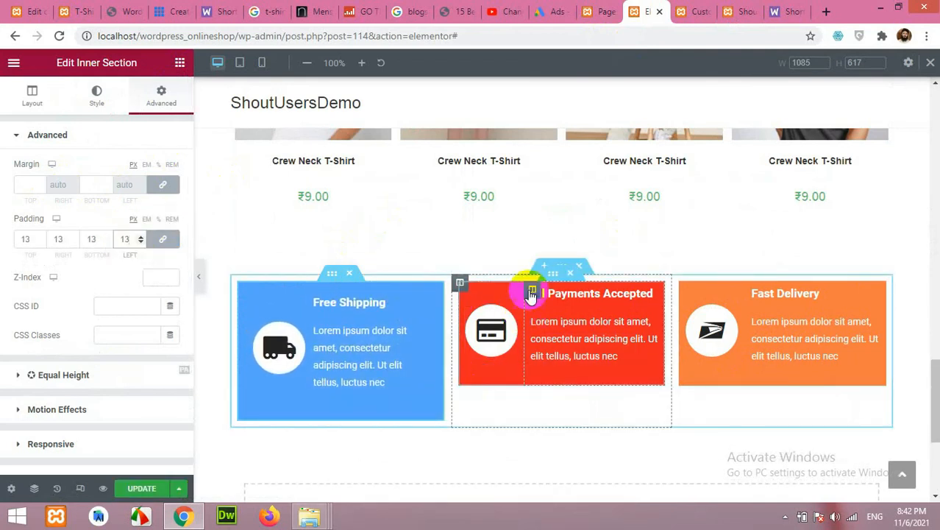
Step: Set the All Payments Accepted box's inner section padding to 13 px on all sides
{"action": "left_click", "coordinate": [540, 278]}
{"action": "left_click", "coordinate": [156, 96]}
{"action": "left_click", "coordinate": [142, 241]}
{"action": "left_click", "coordinate": [141, 237]}
{"action": "left_click", "coordinate": [141, 237]}
{"action": "left_click", "coordinate": [141, 237]}
{"action": "left_click", "coordinate": [141, 237]}
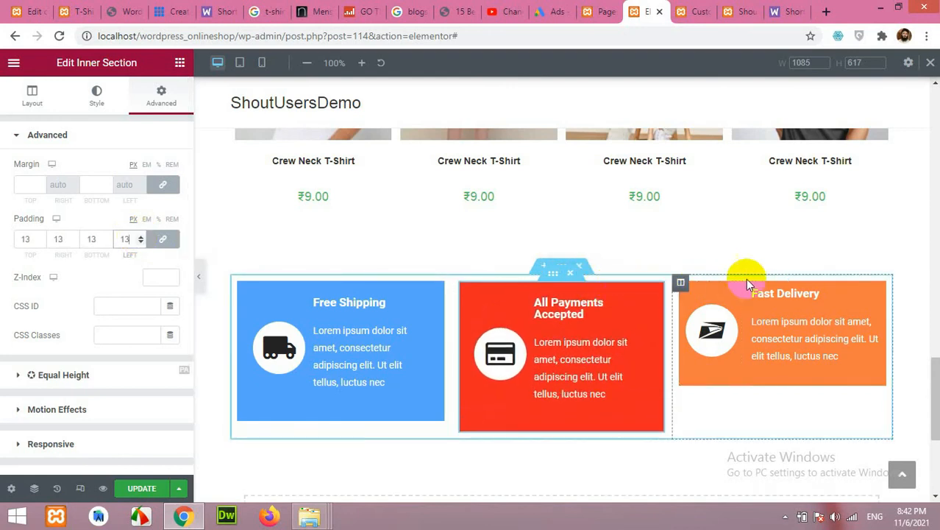
Step: Set the Fast Delivery box's inner section padding to 13 px on all sides
{"action": "left_click", "coordinate": [772, 278]}
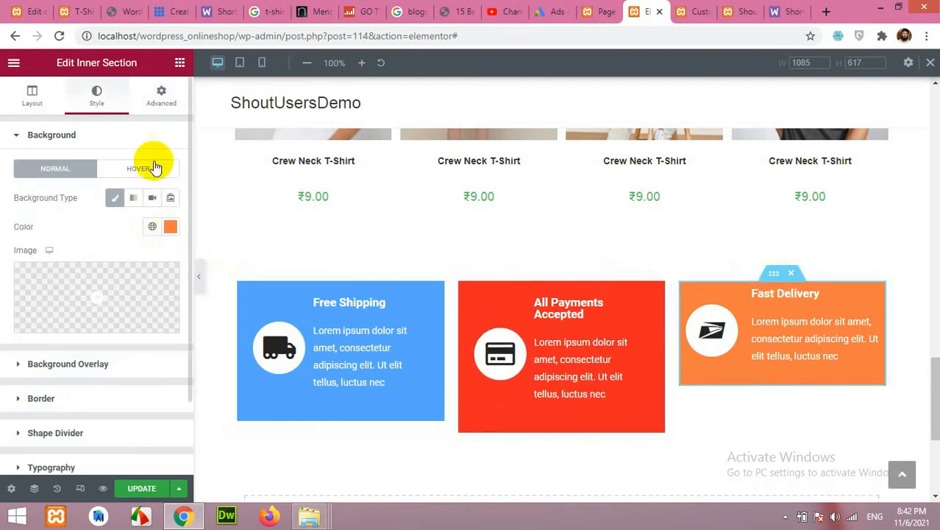
{"action": "left_click", "coordinate": [158, 96]}
{"action": "left_click", "coordinate": [157, 241]}
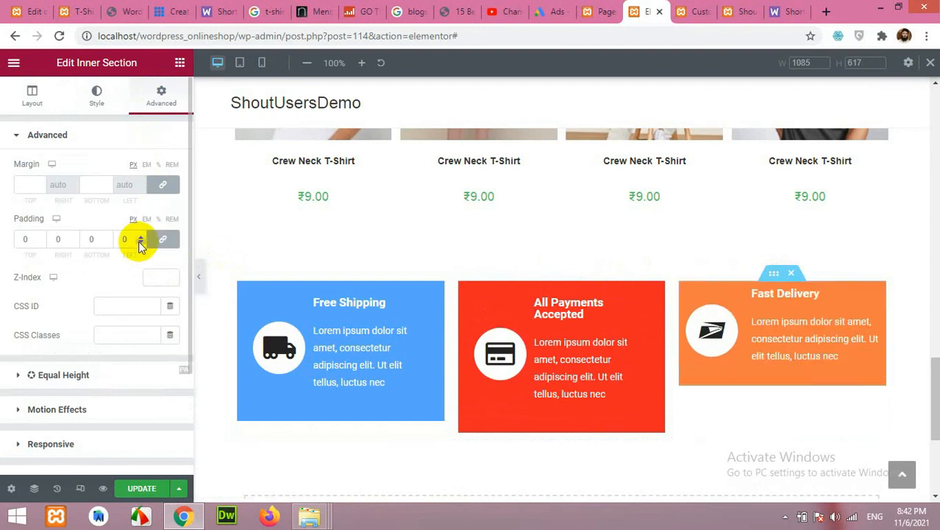
{"action": "left_click", "coordinate": [136, 240]}
{"action": "scroll", "coordinate": [138, 240], "scroll_direction": "up", "scroll_amount": 13}
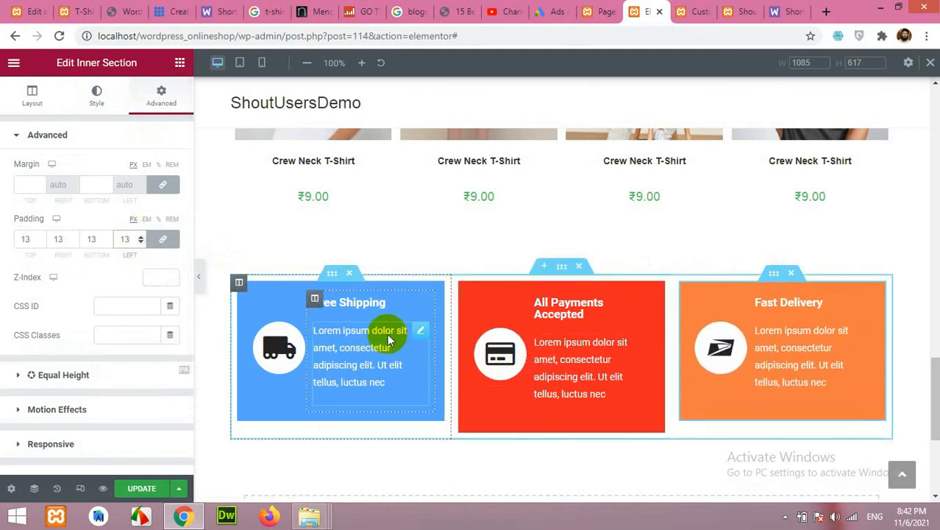
Step: Preview the boxes at full page width and compare them with the reference site, including its Our News section below
{"action": "left_click", "coordinate": [198, 276]}
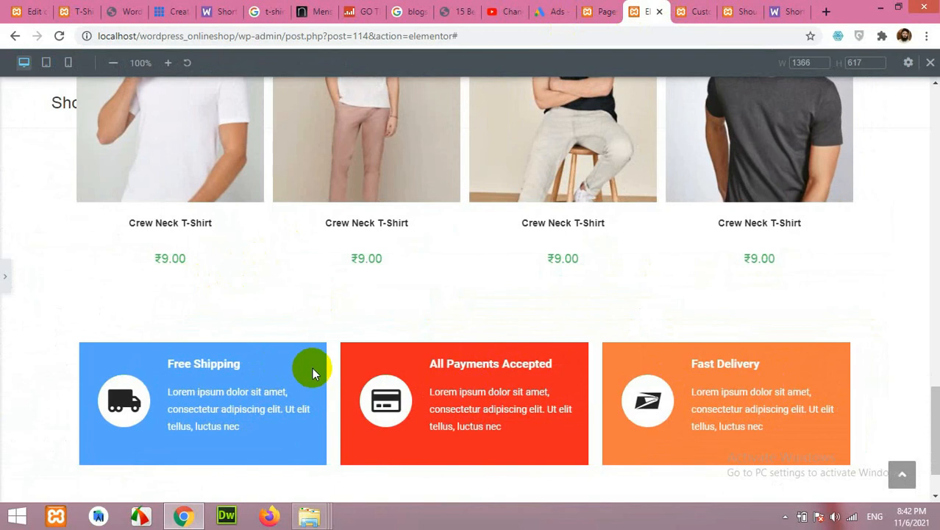
{"action": "scroll", "coordinate": [332, 309], "scroll_direction": "down", "scroll_amount": 1}
{"action": "left_click", "coordinate": [71, 9]}
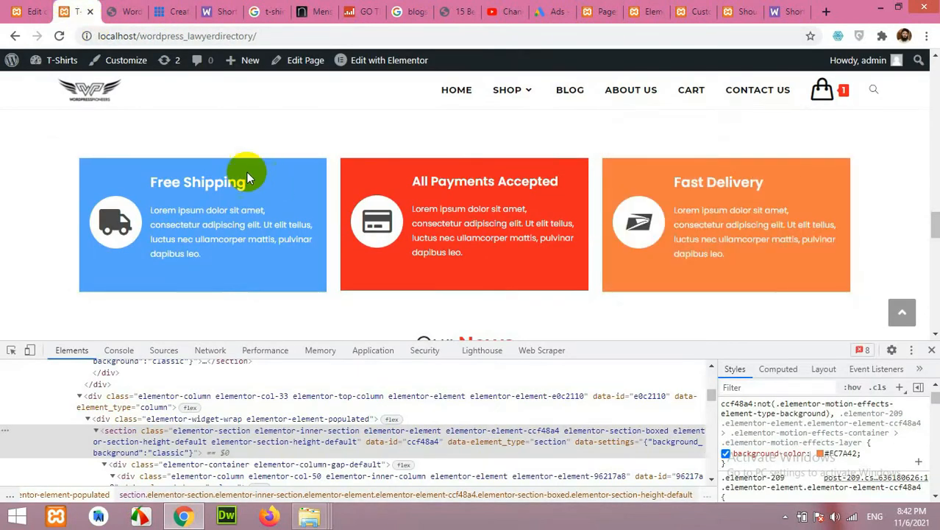
{"action": "scroll", "coordinate": [216, 164], "scroll_direction": "down", "scroll_amount": 5}
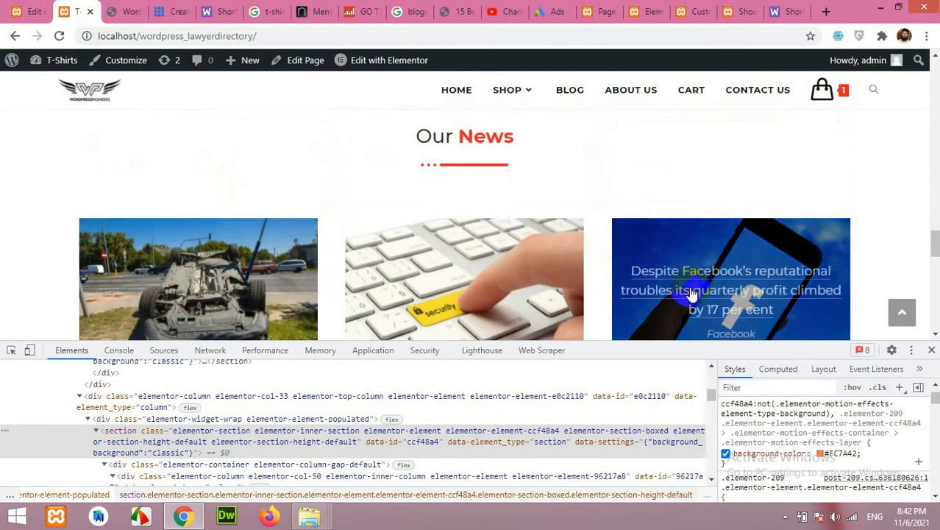
{"action": "left_click", "coordinate": [648, 7]}
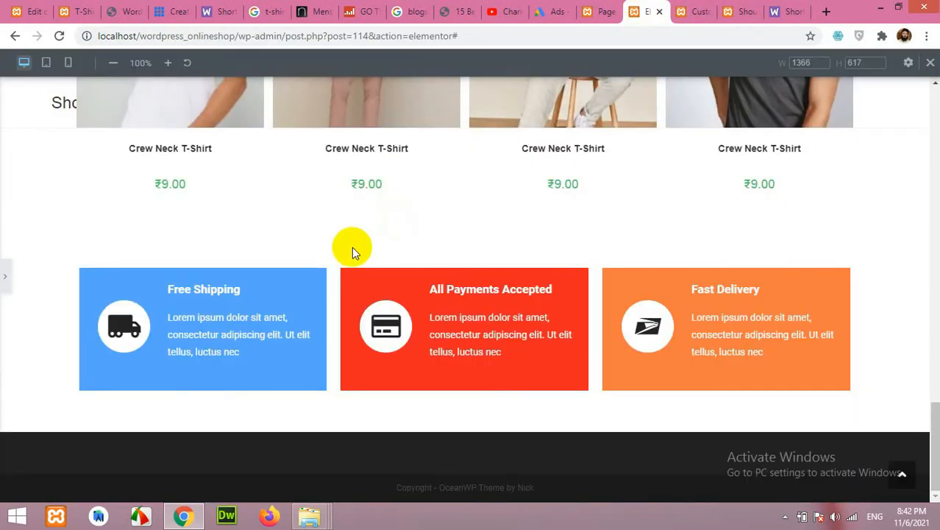
Step: Duplicate the Top Interesting section and delete the product tabs widget from the copy, leaving only its heading
{"action": "scroll", "coordinate": [470, 265], "scroll_direction": "up", "scroll_amount": 10}
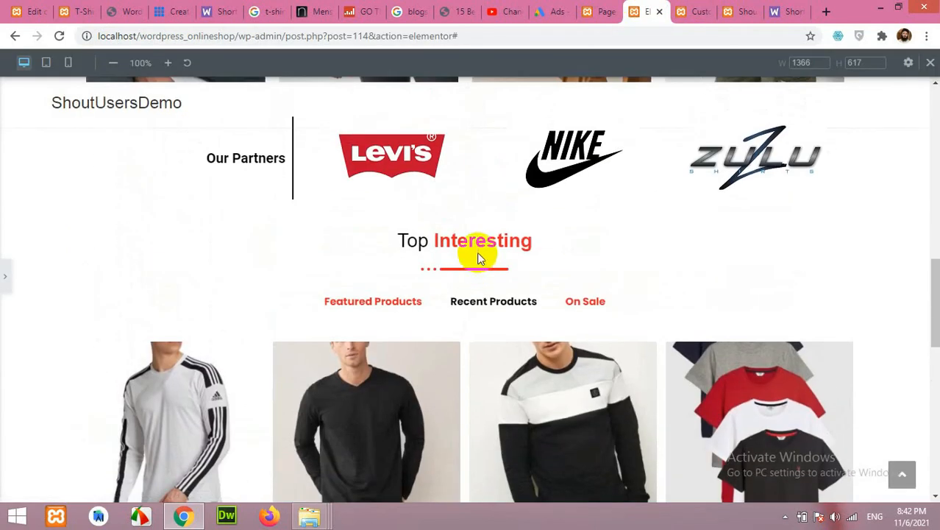
{"action": "left_click", "coordinate": [603, 11]}
{"action": "left_click", "coordinate": [640, 11]}
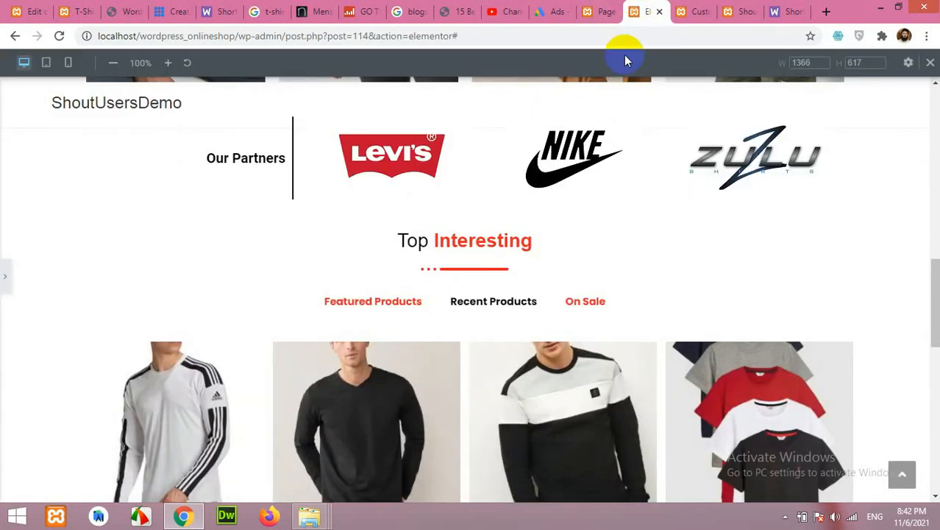
{"action": "left_click", "coordinate": [7, 284]}
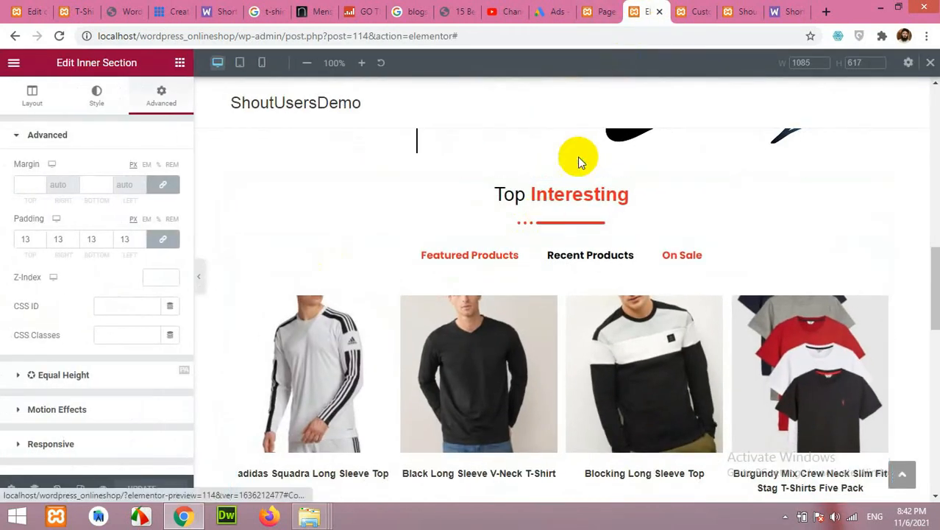
{"action": "right_click", "coordinate": [561, 169]}
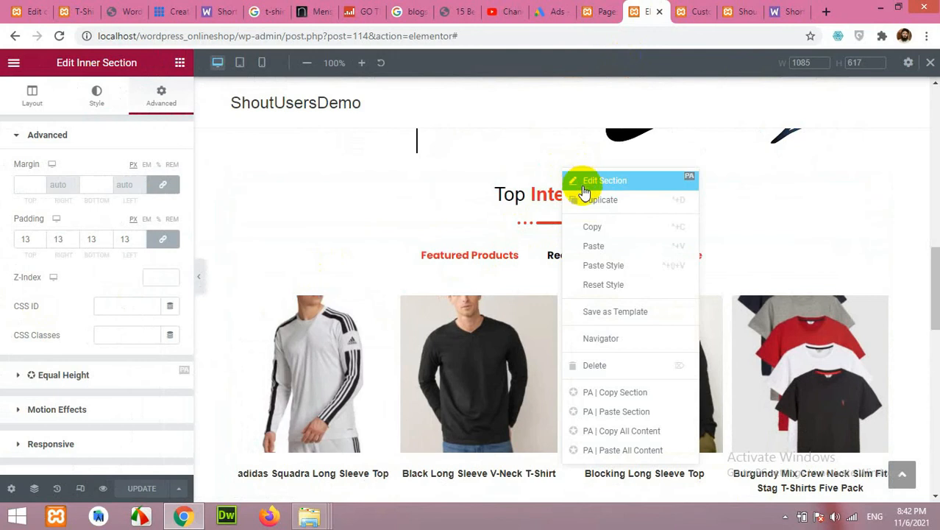
{"action": "left_click", "coordinate": [583, 181]}
{"action": "scroll", "coordinate": [597, 285], "scroll_direction": "down", "scroll_amount": 8}
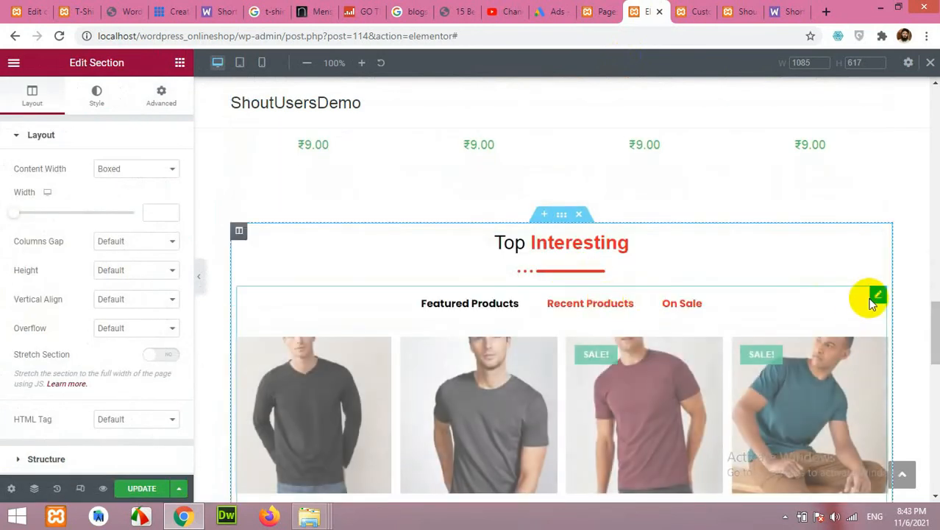
{"action": "right_click", "coordinate": [876, 294]}
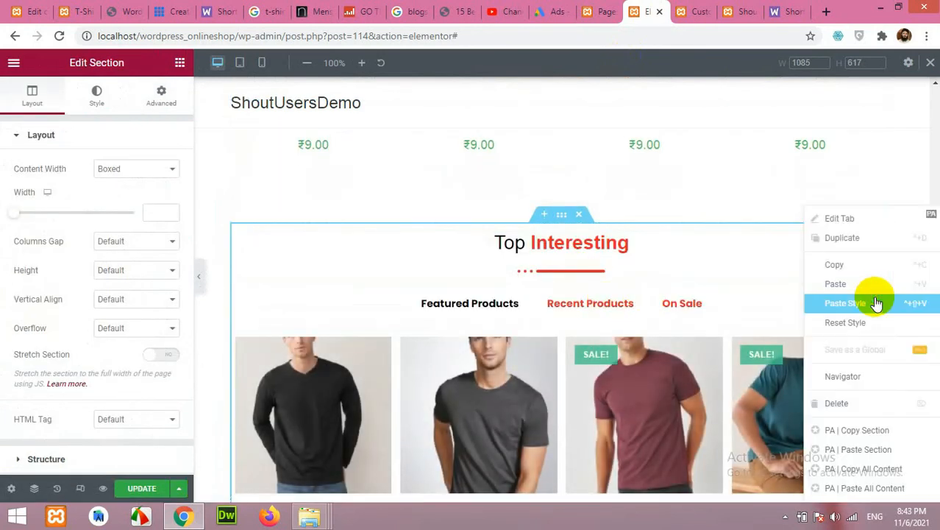
{"action": "left_click", "coordinate": [849, 405]}
Step: Move the copied heading section below the three service boxes and set its heading title to "Our {{News}}"
{"action": "left_click_drag", "start_coordinate": [553, 214], "coordinate": [577, 384]}
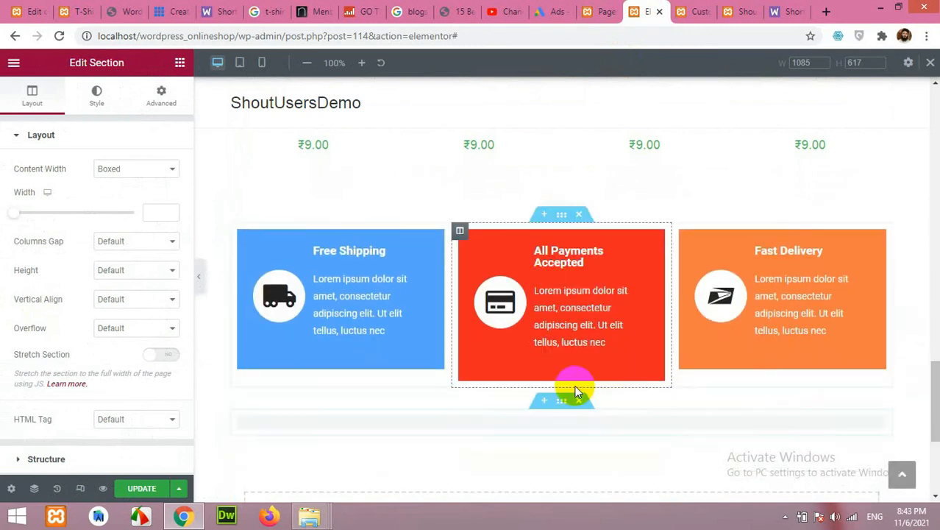
{"action": "scroll", "coordinate": [574, 334], "scroll_direction": "down", "scroll_amount": 2}
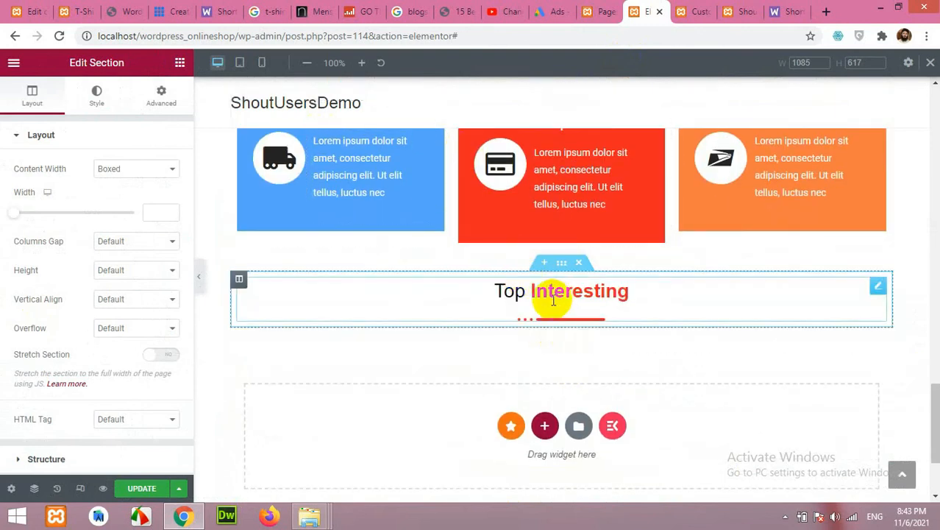
{"action": "left_click", "coordinate": [519, 291]}
{"action": "left_click", "coordinate": [16, 183]}
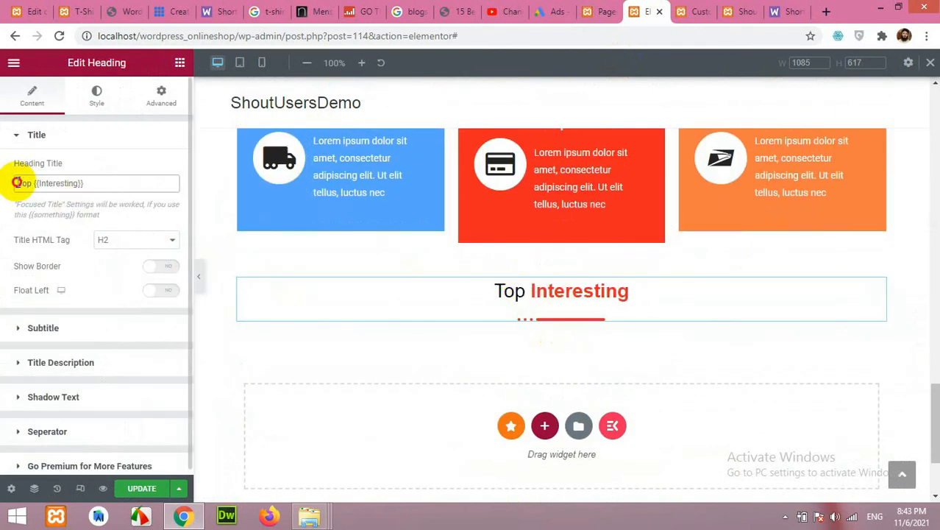
{"action": "type", "text": "Our {{News"}
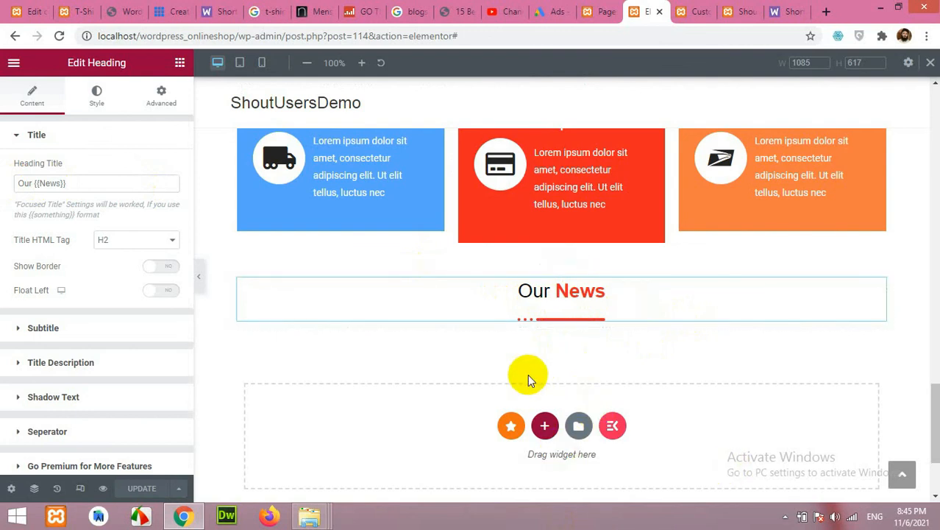
Step: Examine the layout of the news posts in the reference site's Our News section
{"action": "left_click", "coordinate": [87, 11]}
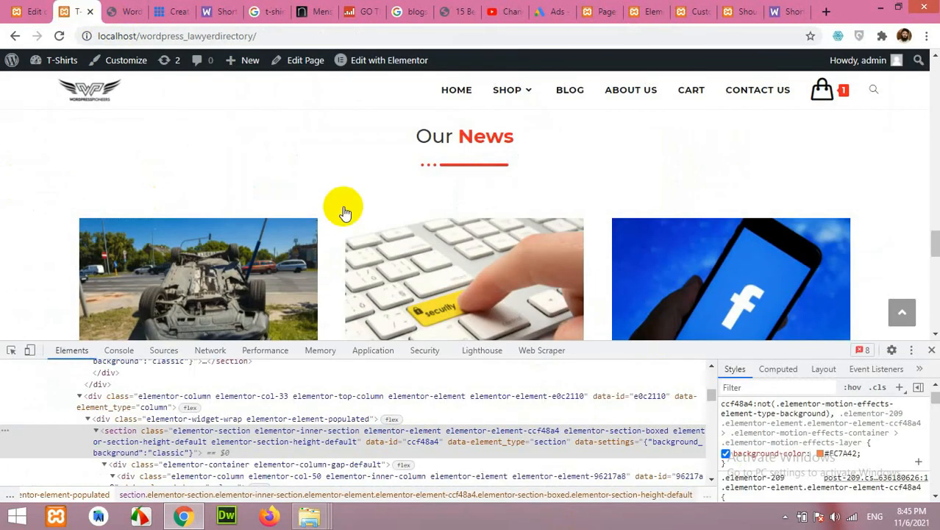
{"action": "scroll", "coordinate": [336, 251], "scroll_direction": "up", "scroll_amount": 2}
{"action": "scroll", "coordinate": [336, 252], "scroll_direction": "down", "scroll_amount": 3}
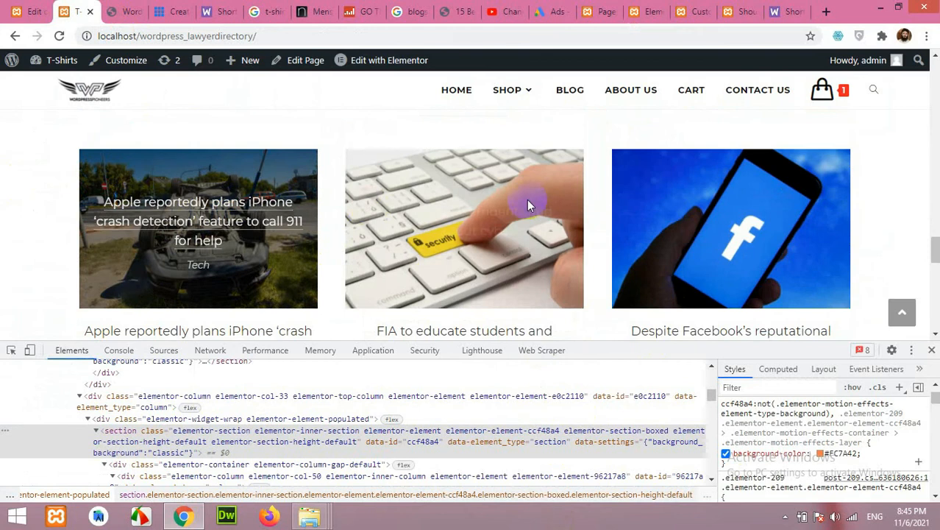
{"action": "scroll", "coordinate": [308, 214], "scroll_direction": "down", "scroll_amount": 2}
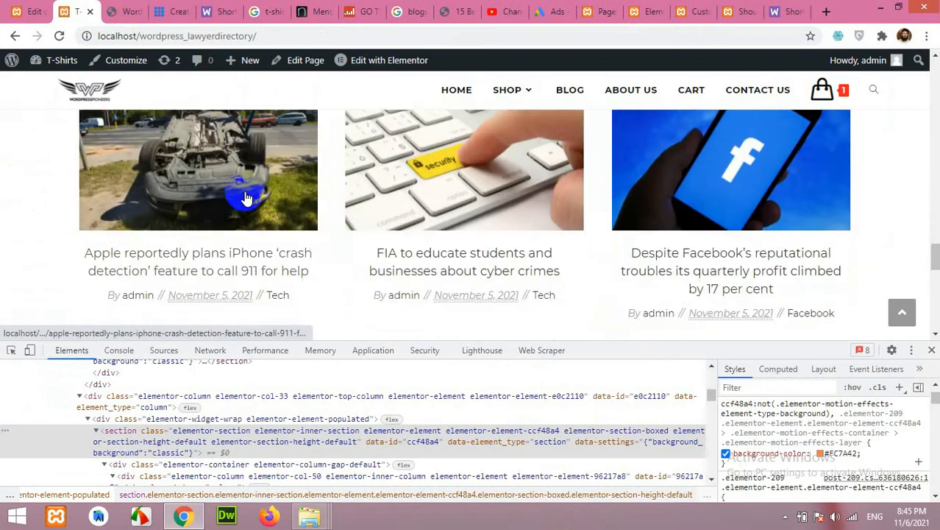
{"action": "scroll", "coordinate": [335, 266], "scroll_direction": "up", "scroll_amount": 3}
{"action": "scroll", "coordinate": [335, 266], "scroll_direction": "down", "scroll_amount": 2}
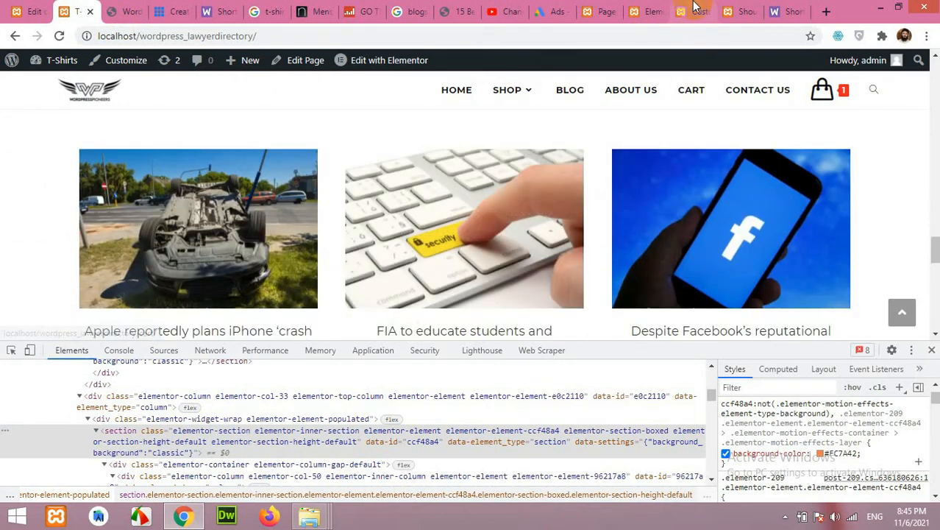
Step: Add a new post in the ShoutUsersDemo admin and title it "This is a news title"
{"action": "left_click", "coordinate": [602, 11]}
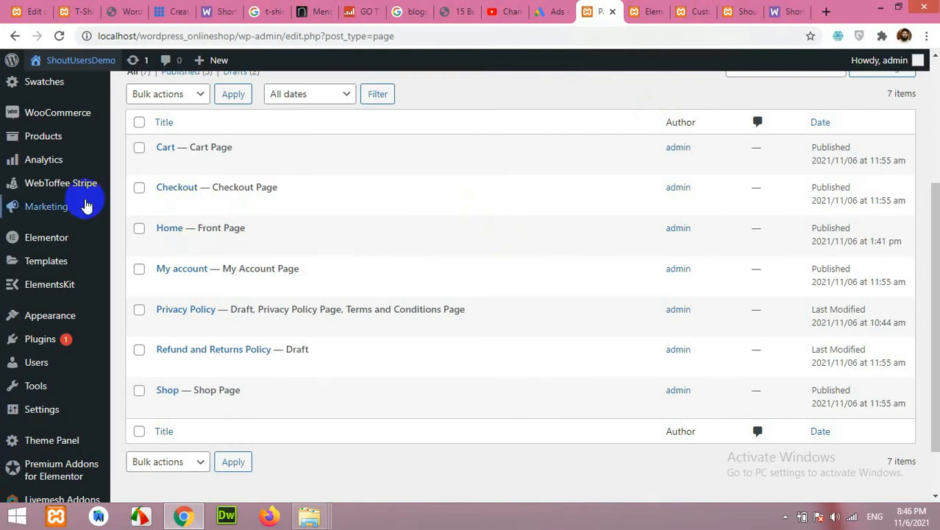
{"action": "scroll", "coordinate": [118, 212], "scroll_direction": "up", "scroll_amount": 1}
{"action": "scroll", "coordinate": [21, 191], "scroll_direction": "up", "scroll_amount": 2}
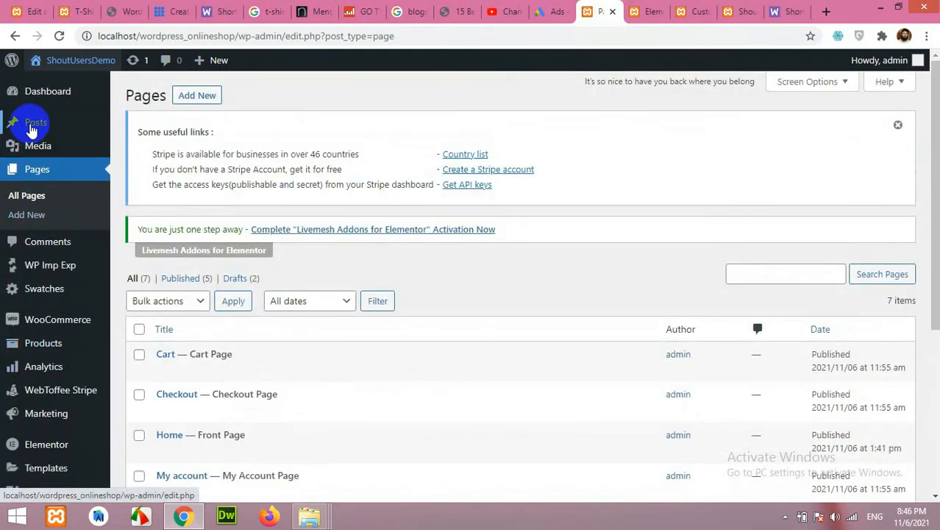
{"action": "left_click", "coordinate": [32, 130]}
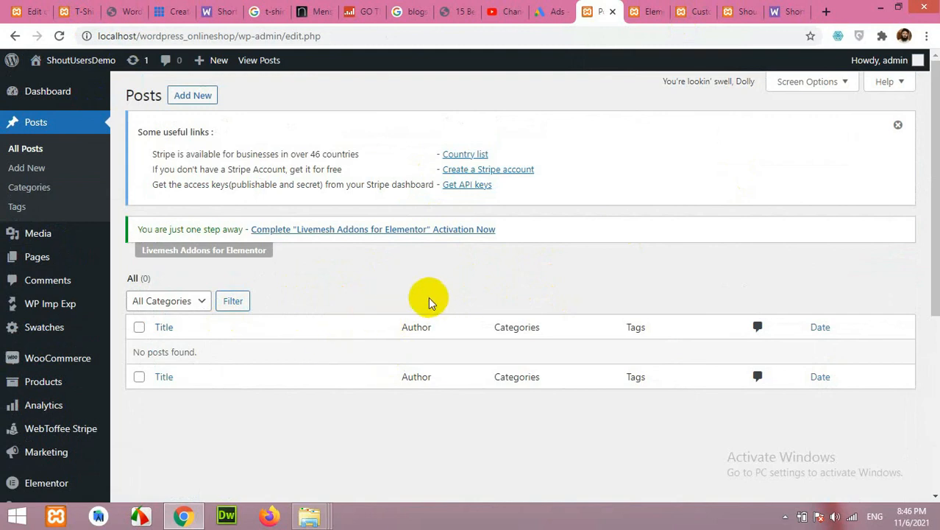
{"action": "left_click", "coordinate": [28, 169]}
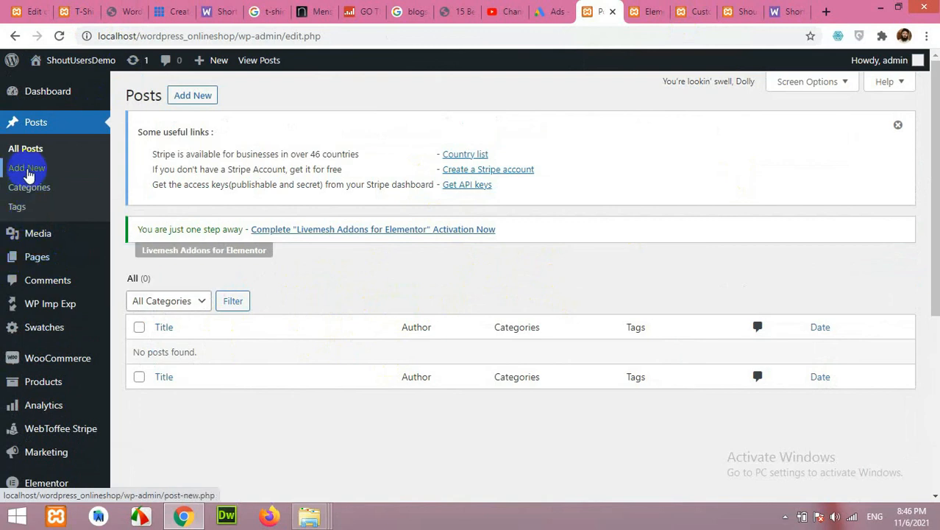
{"action": "left_click", "coordinate": [26, 168]}
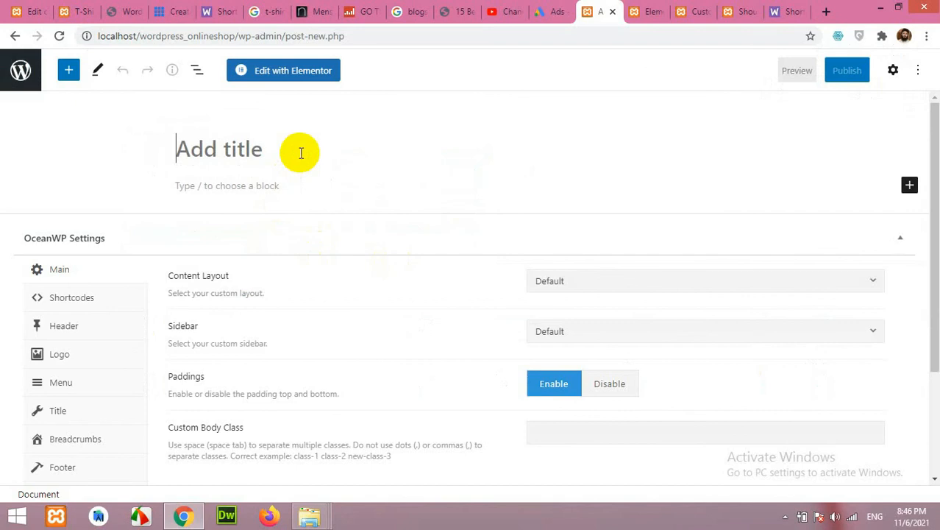
{"action": "type", "text": "This is a news title"}
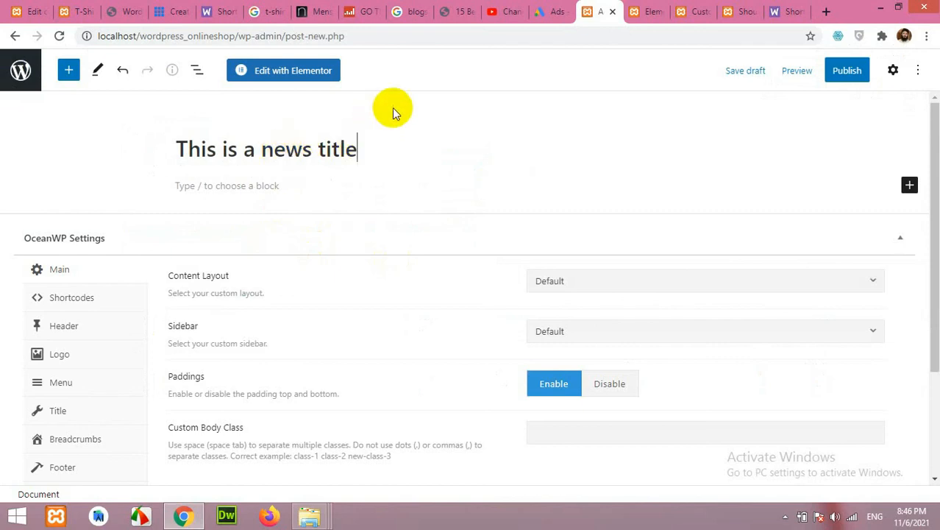
Step: Search the web in a new tab for "news india" and open the Hindustan Times story "Studies show pandemic-induced inflation hit urban poor hardest"
{"action": "left_click", "coordinate": [826, 13]}
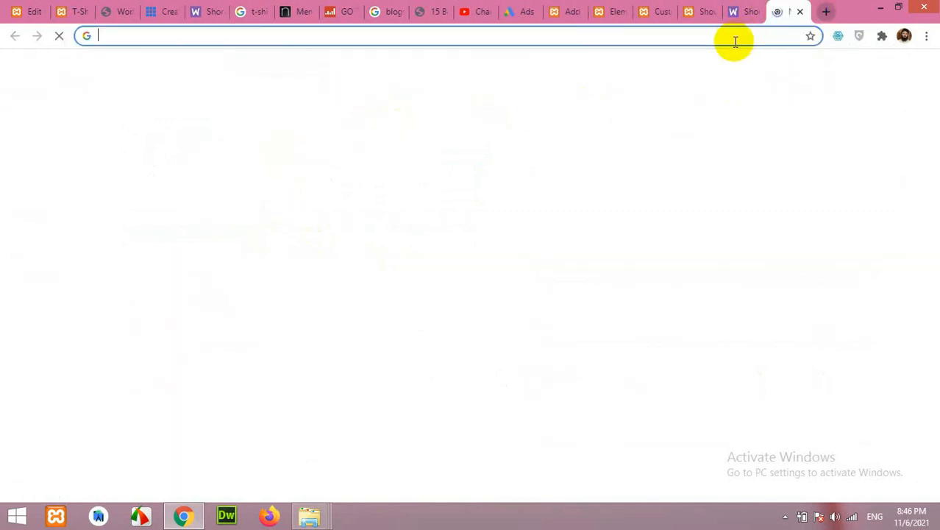
{"action": "type", "text": "news india"}
{"action": "key", "text": "Return"}
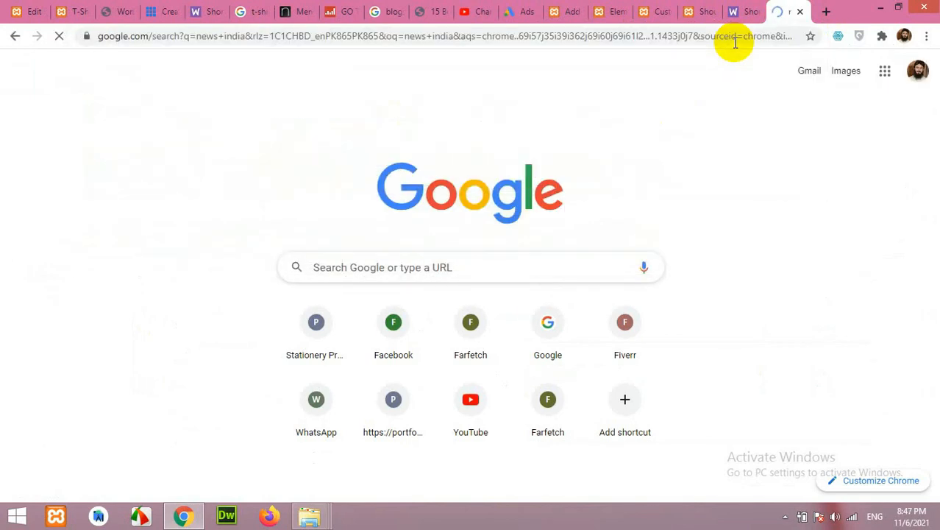
{"action": "scroll", "coordinate": [492, 231], "scroll_direction": "down", "scroll_amount": 3}
{"action": "left_click", "coordinate": [175, 219]}
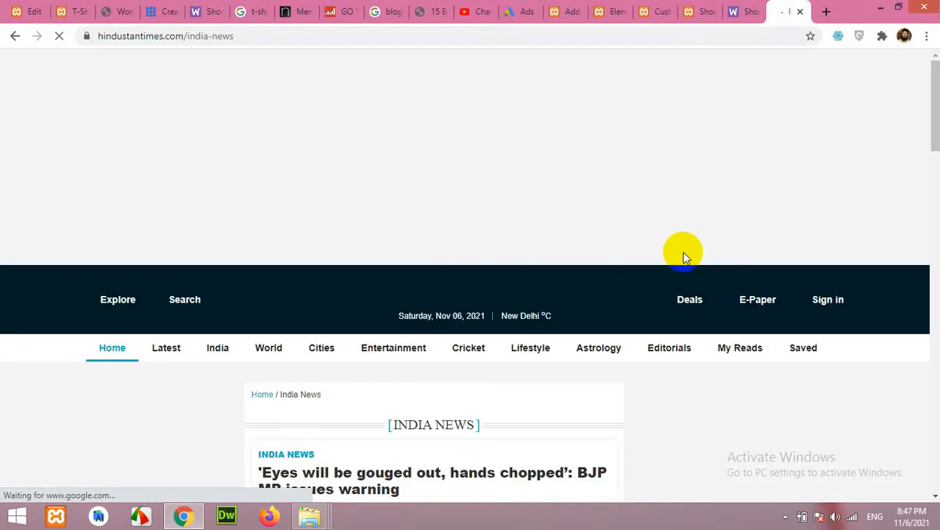
{"action": "scroll", "coordinate": [683, 257], "scroll_direction": "down", "scroll_amount": 8}
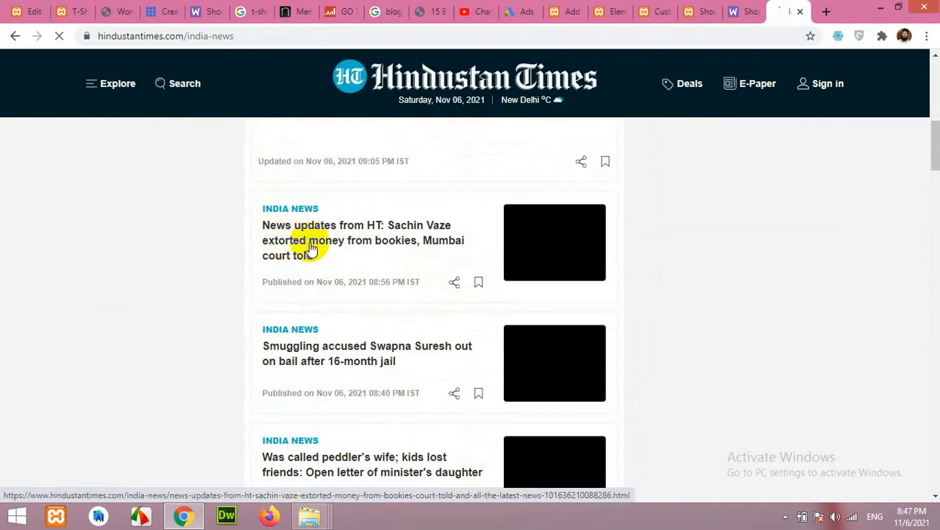
{"action": "scroll", "coordinate": [313, 247], "scroll_direction": "down", "scroll_amount": 9}
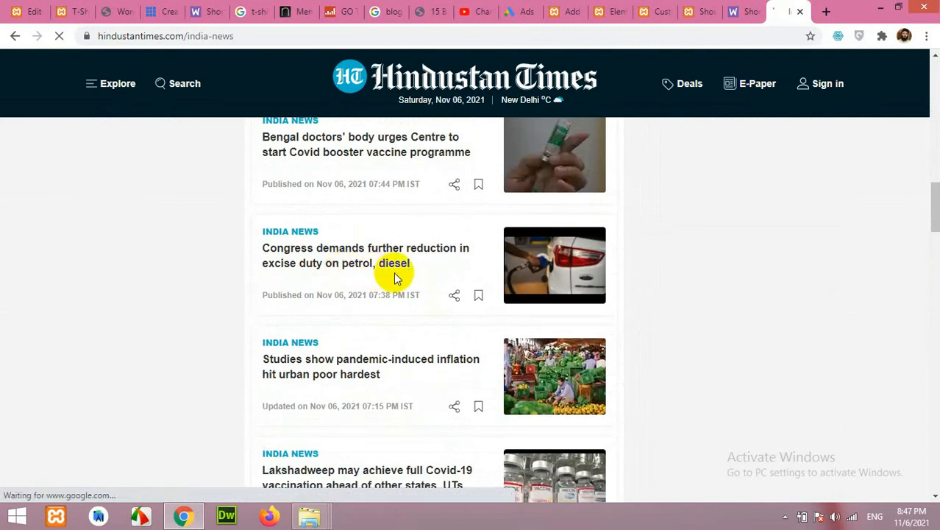
{"action": "scroll", "coordinate": [398, 271], "scroll_direction": "down", "scroll_amount": 2}
{"action": "scroll", "coordinate": [565, 331], "scroll_direction": "down", "scroll_amount": 2}
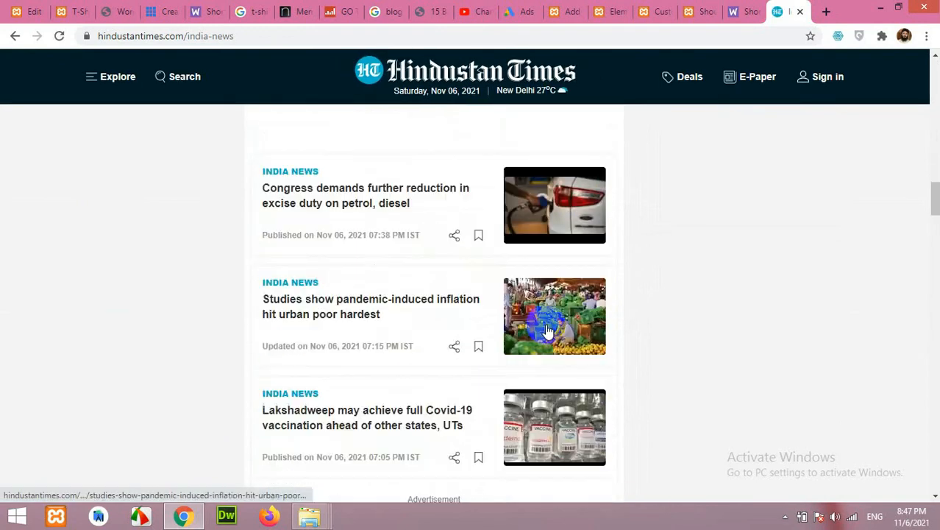
{"action": "left_click", "coordinate": [303, 306]}
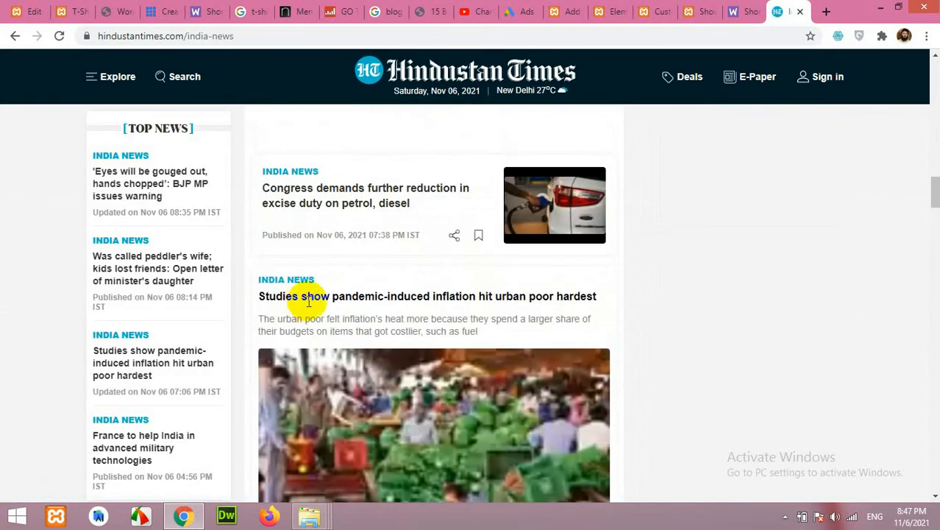
Step: Copy the inflation article's headline and replace the new post's title with "Studies show pandemic-induced inflation hit urban poor hardest"
{"action": "left_click_drag", "start_coordinate": [258, 230], "coordinate": [594, 226]}
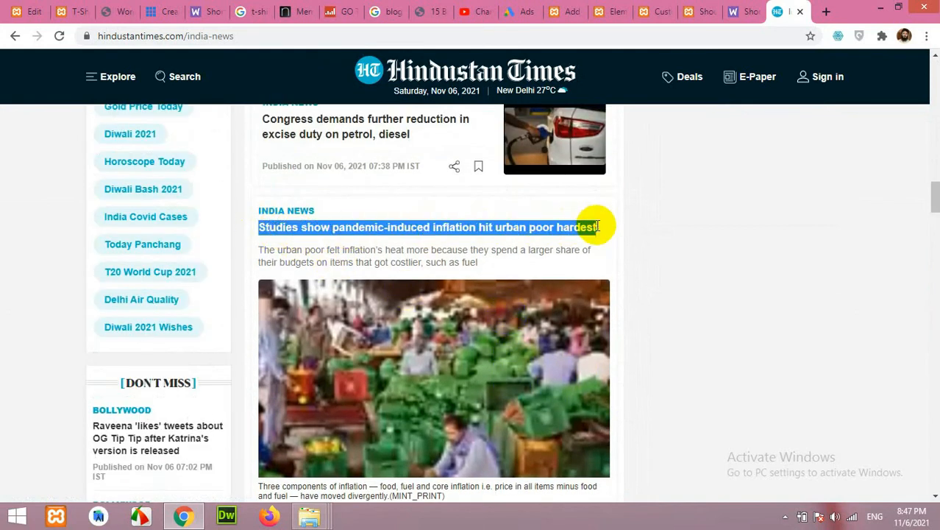
{"action": "right_click", "coordinate": [526, 226]}
{"action": "left_click", "coordinate": [557, 236]}
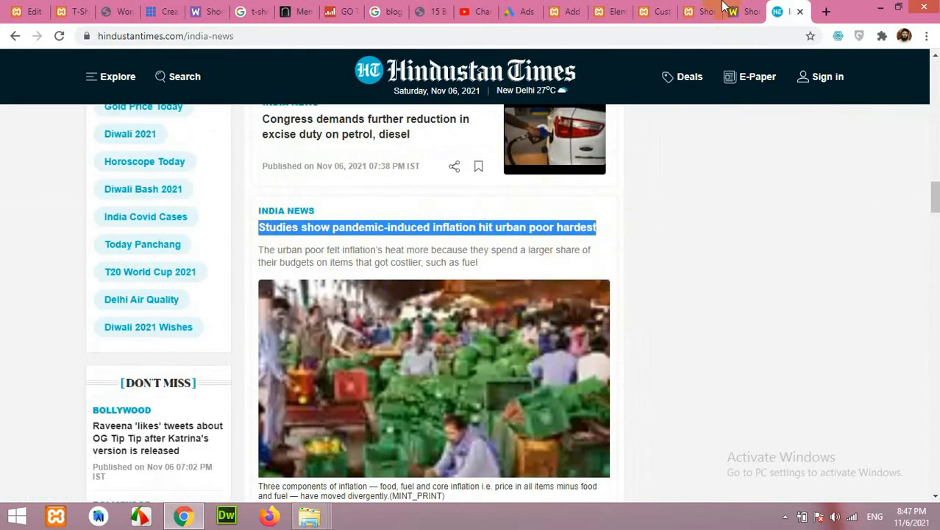
{"action": "left_click", "coordinate": [615, 8]}
{"action": "left_click", "coordinate": [567, 11]}
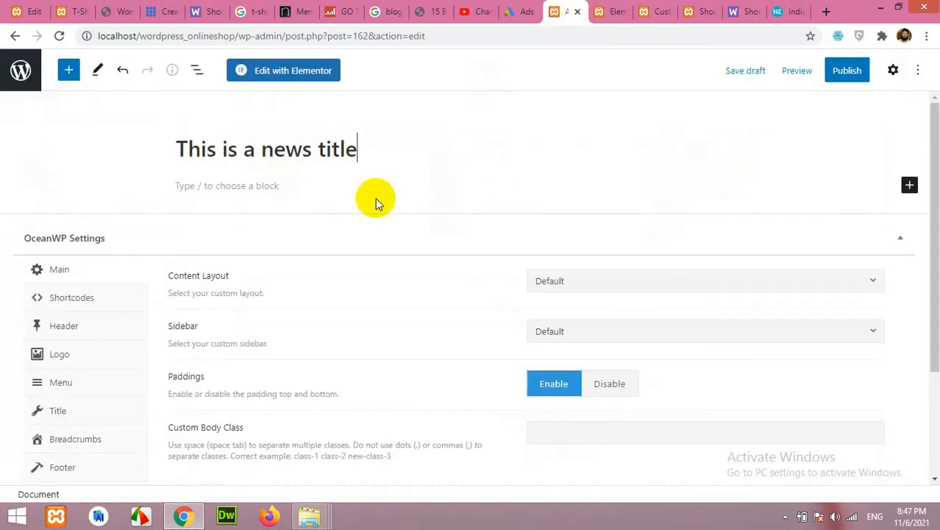
{"action": "left_click_drag", "start_coordinate": [378, 142], "coordinate": [179, 144]}
{"action": "right_click", "coordinate": [206, 152]}
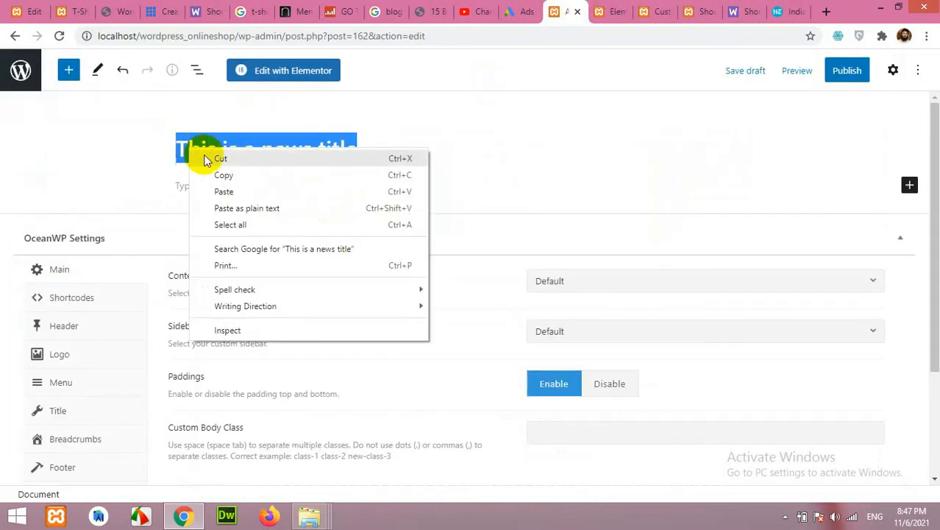
{"action": "left_click", "coordinate": [234, 188]}
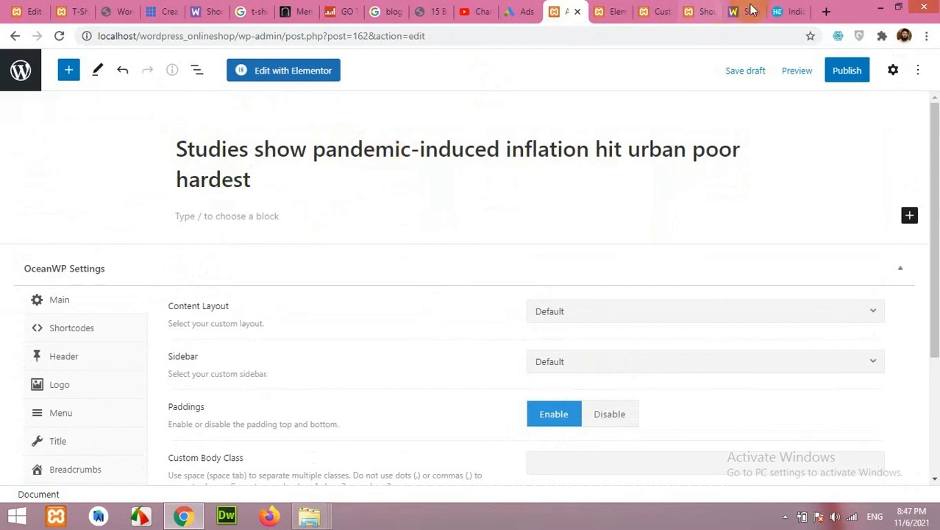
Step: Copy the opening paragraph of the Hindustan Times inflation article, which begins "Inflation, often described as the cruellest tax"
{"action": "left_click", "coordinate": [777, 11]}
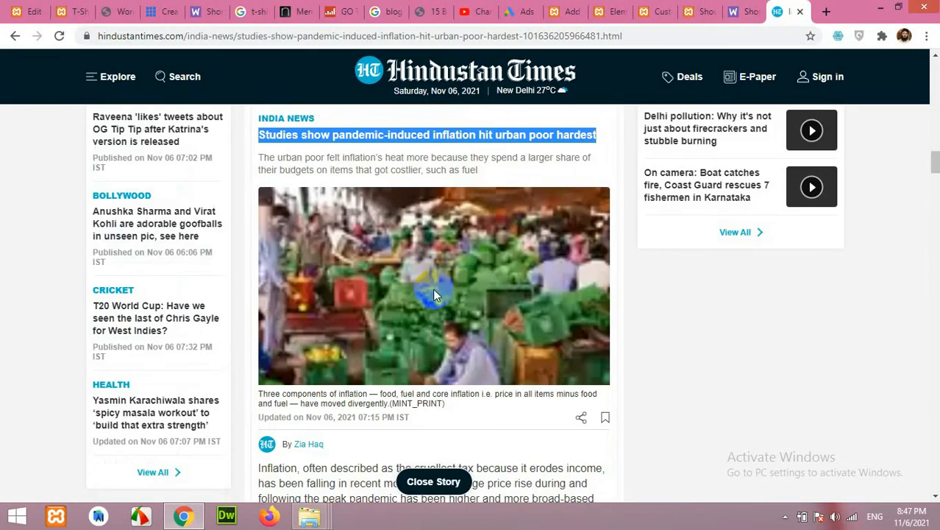
{"action": "scroll", "coordinate": [450, 284], "scroll_direction": "down", "scroll_amount": 5}
{"action": "scroll", "coordinate": [508, 290], "scroll_direction": "up", "scroll_amount": 5}
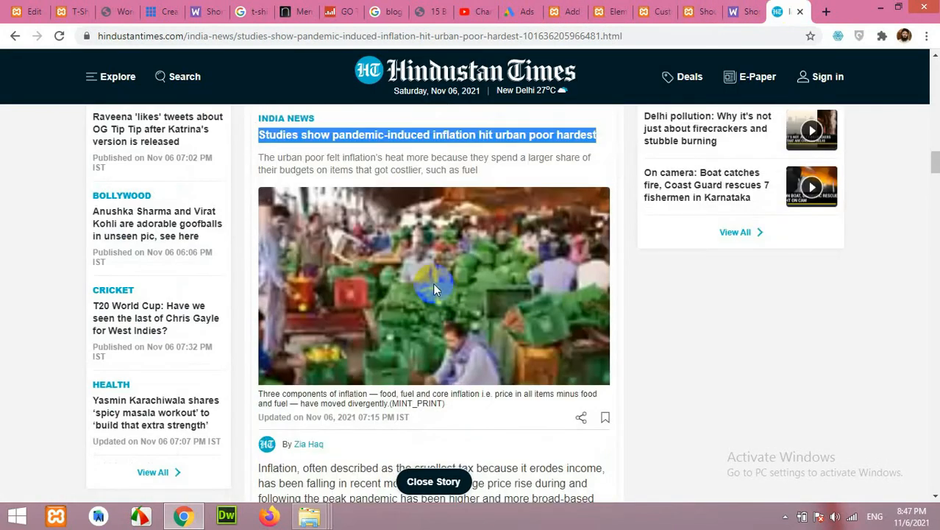
{"action": "scroll", "coordinate": [468, 301], "scroll_direction": "up", "scroll_amount": 3}
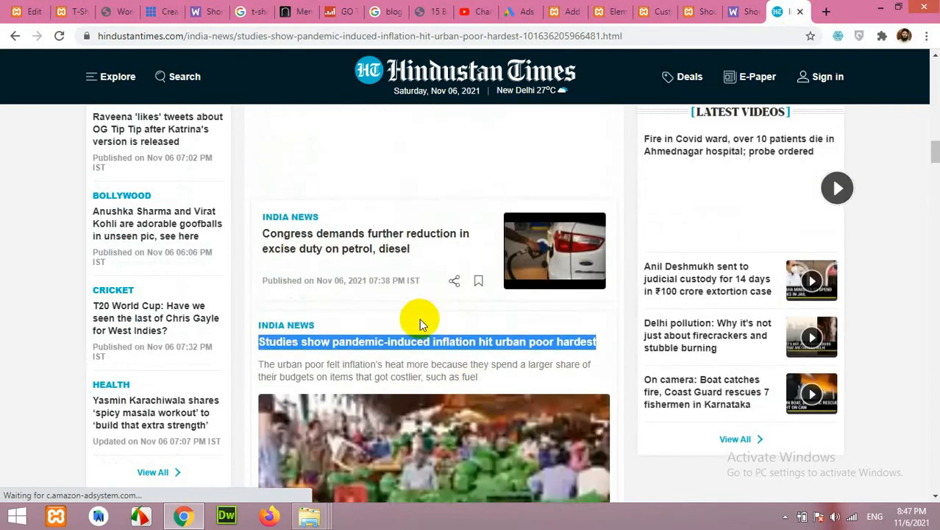
{"action": "scroll", "coordinate": [441, 323], "scroll_direction": "down", "scroll_amount": 3}
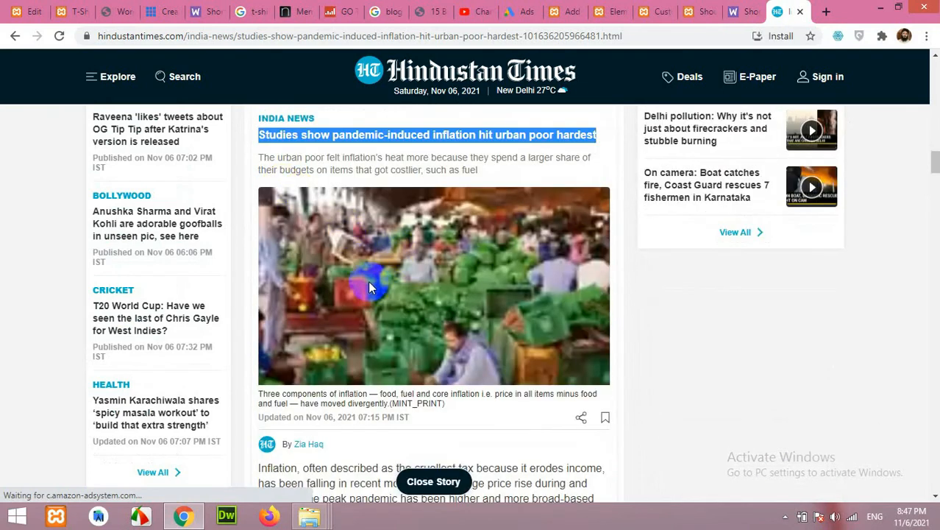
{"action": "scroll", "coordinate": [368, 290], "scroll_direction": "down", "scroll_amount": 4}
{"action": "scroll", "coordinate": [361, 269], "scroll_direction": "up", "scroll_amount": 2}
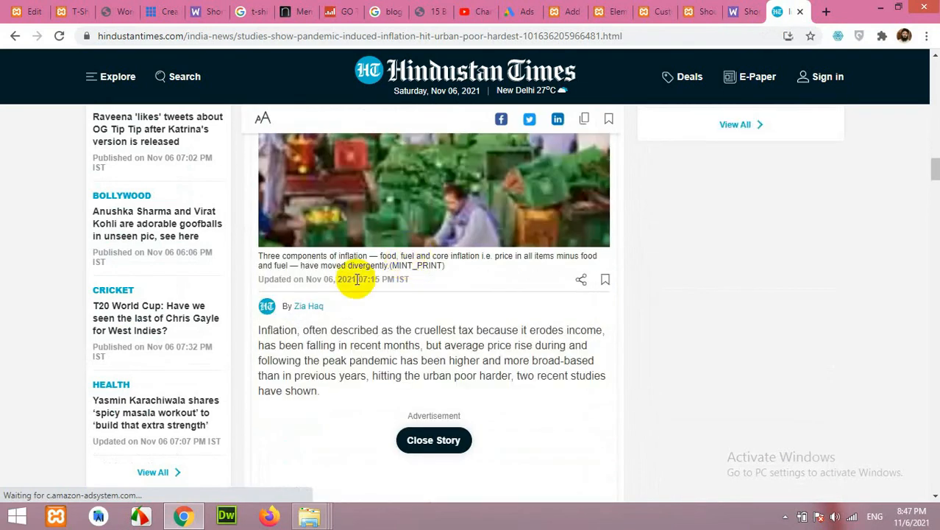
{"action": "scroll", "coordinate": [357, 279], "scroll_direction": "up", "scroll_amount": 2}
{"action": "triple_click", "coordinate": [368, 204]}
{"action": "left_click", "coordinate": [370, 210]}
{"action": "scroll", "coordinate": [299, 287], "scroll_direction": "down", "scroll_amount": 2}
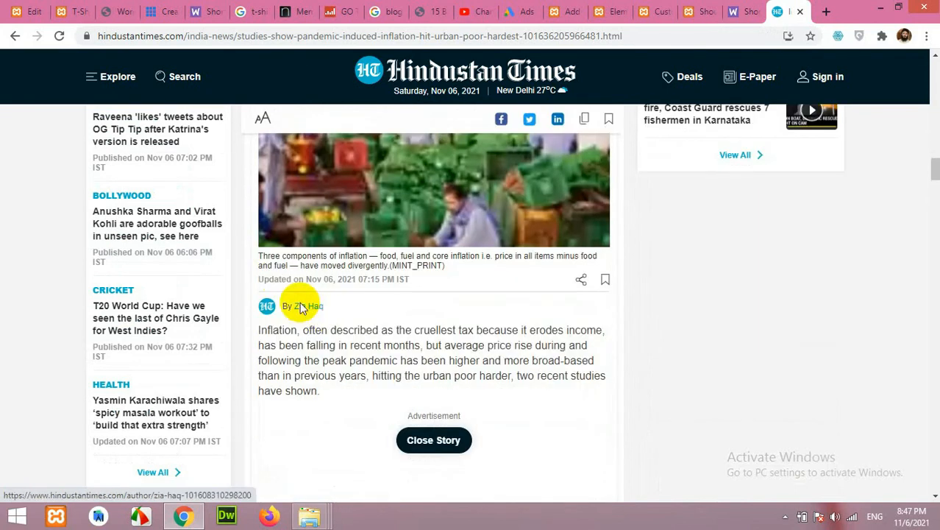
{"action": "left_click_drag", "start_coordinate": [263, 329], "coordinate": [335, 390]}
{"action": "right_click", "coordinate": [353, 347]}
{"action": "left_click", "coordinate": [371, 352]}
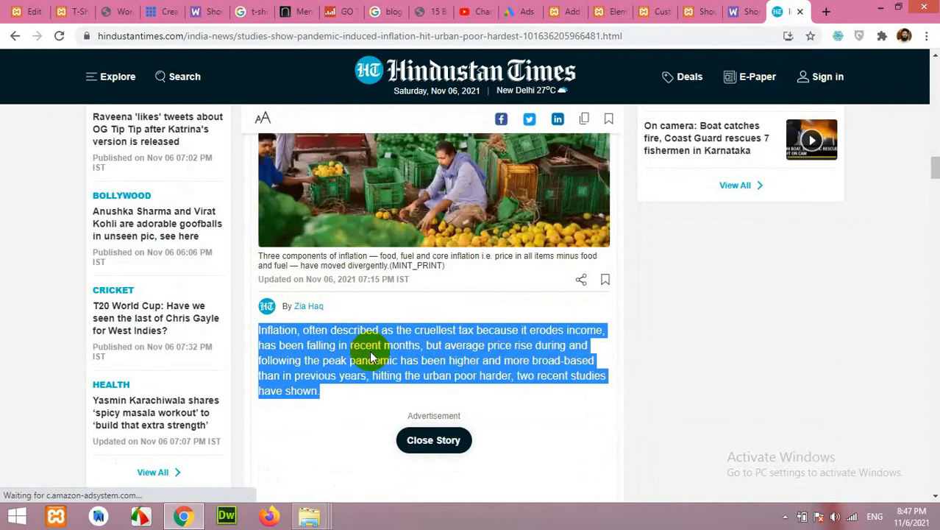
Step: Return to the new WordPress post and paste the copied inflation paragraph into its body
{"action": "left_click", "coordinate": [603, 11]}
{"action": "left_click", "coordinate": [523, 11]}
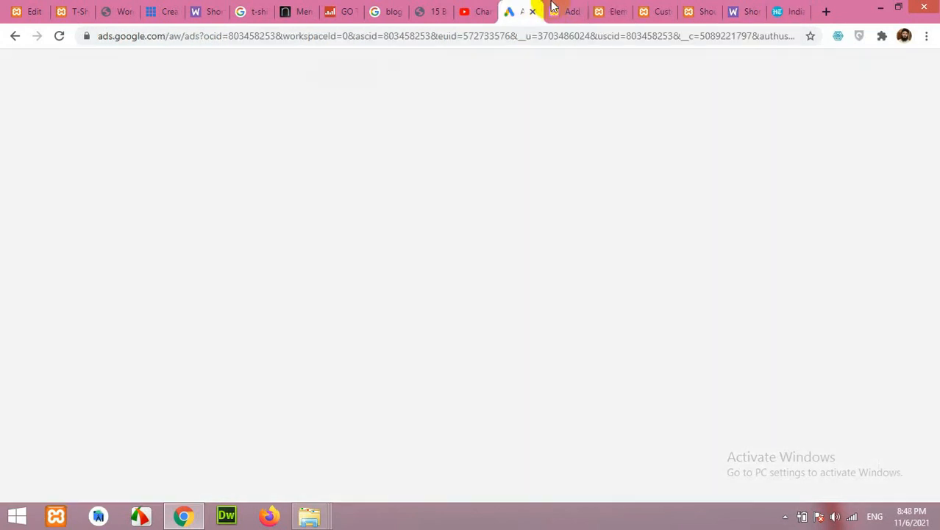
{"action": "left_click", "coordinate": [565, 11]}
{"action": "left_click", "coordinate": [300, 213]}
{"action": "right_click", "coordinate": [300, 213]}
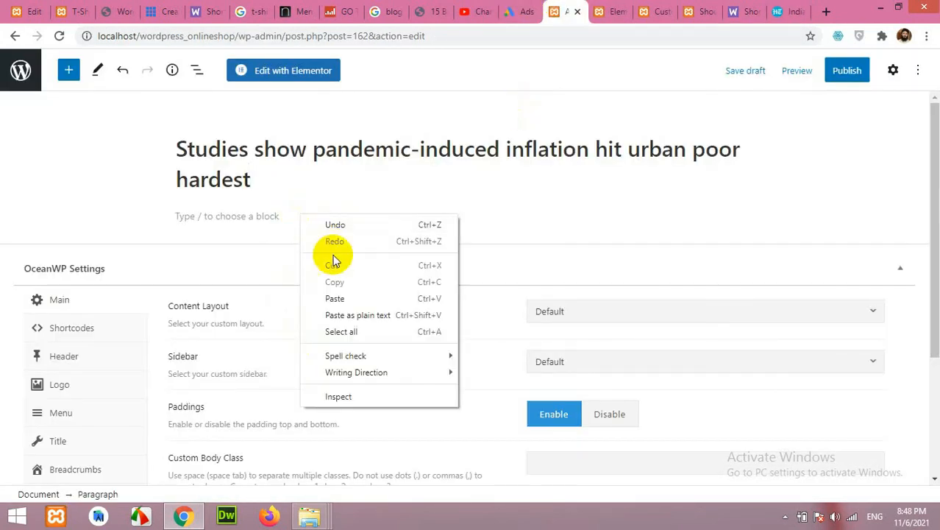
{"action": "left_click", "coordinate": [349, 310]}
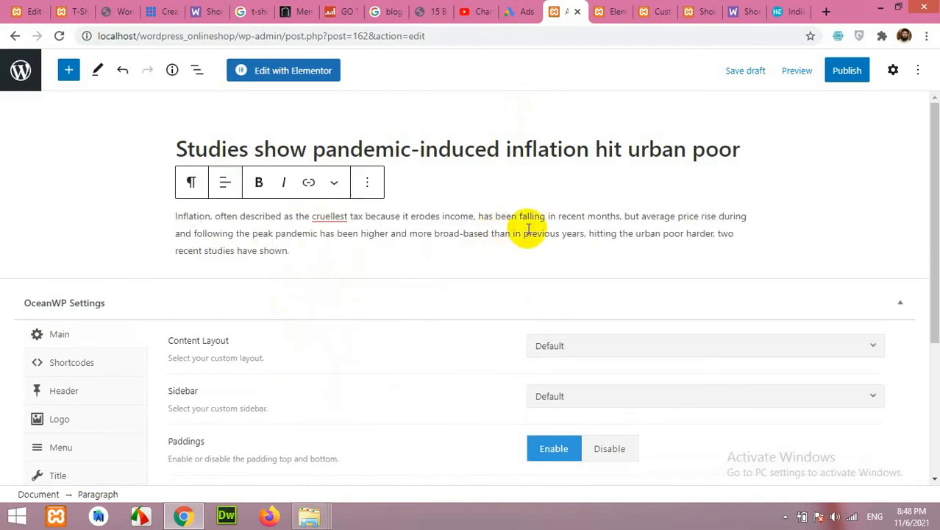
Step: Add the mountain landscape picture from the media library to the post's Image Gallery
{"action": "scroll", "coordinate": [654, 301], "scroll_direction": "down", "scroll_amount": 2}
{"action": "scroll", "coordinate": [655, 299], "scroll_direction": "down", "scroll_amount": 1}
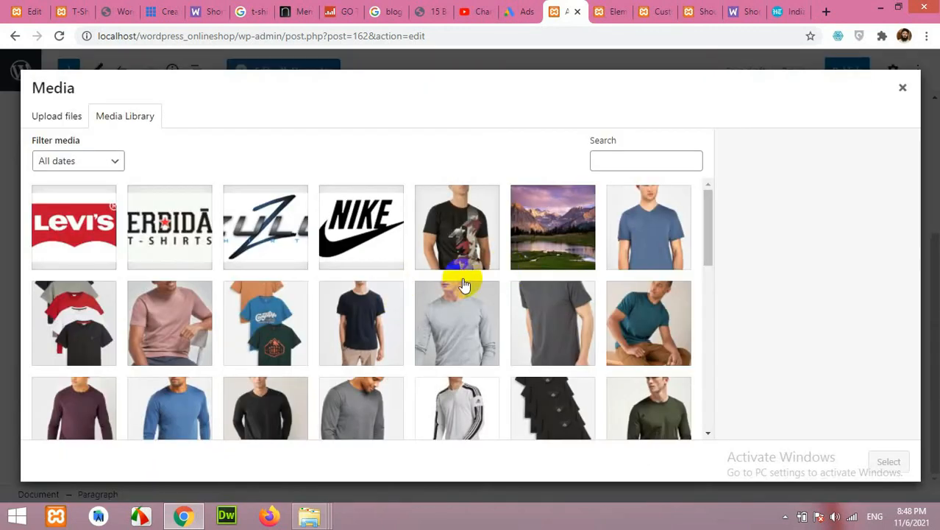
{"action": "left_click", "coordinate": [551, 229]}
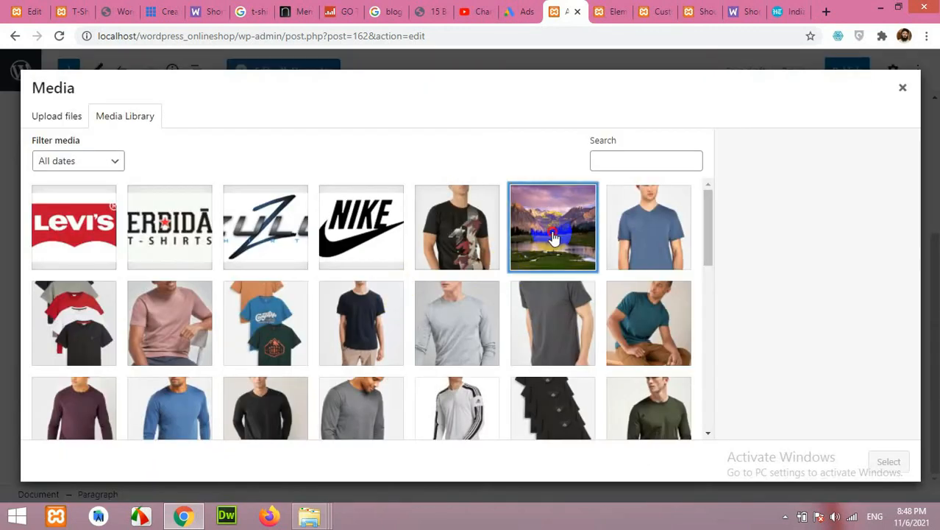
{"action": "left_click", "coordinate": [886, 456]}
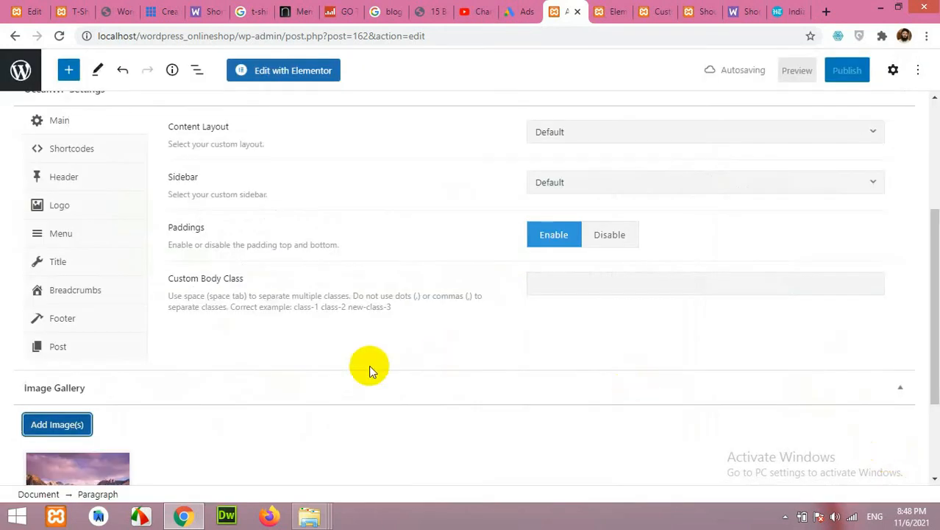
{"action": "scroll", "coordinate": [413, 391], "scroll_direction": "down", "scroll_amount": 2}
{"action": "scroll", "coordinate": [437, 398], "scroll_direction": "up", "scroll_amount": 1}
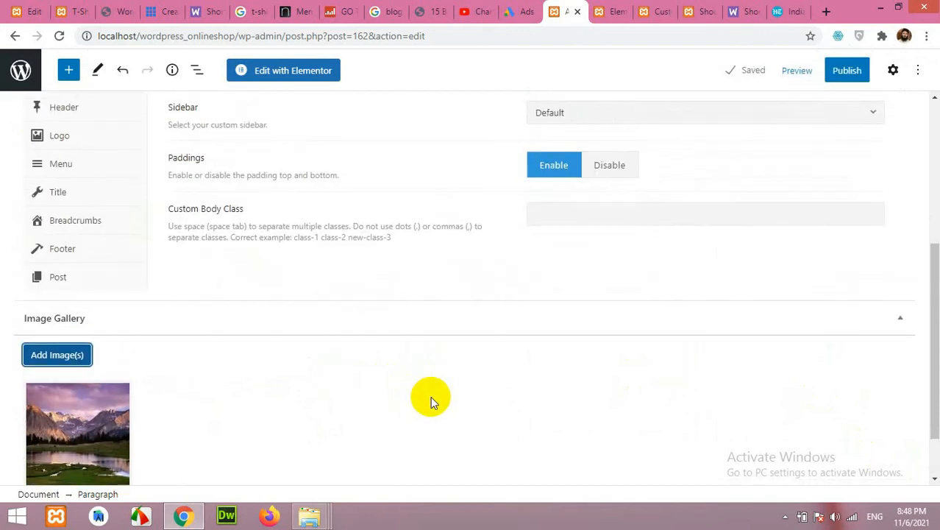
Step: Publish the inflation news post with public visibility and close the post-publish details
{"action": "scroll", "coordinate": [140, 360], "scroll_direction": "up", "scroll_amount": 1}
{"action": "scroll", "coordinate": [140, 361], "scroll_direction": "up", "scroll_amount": 2}
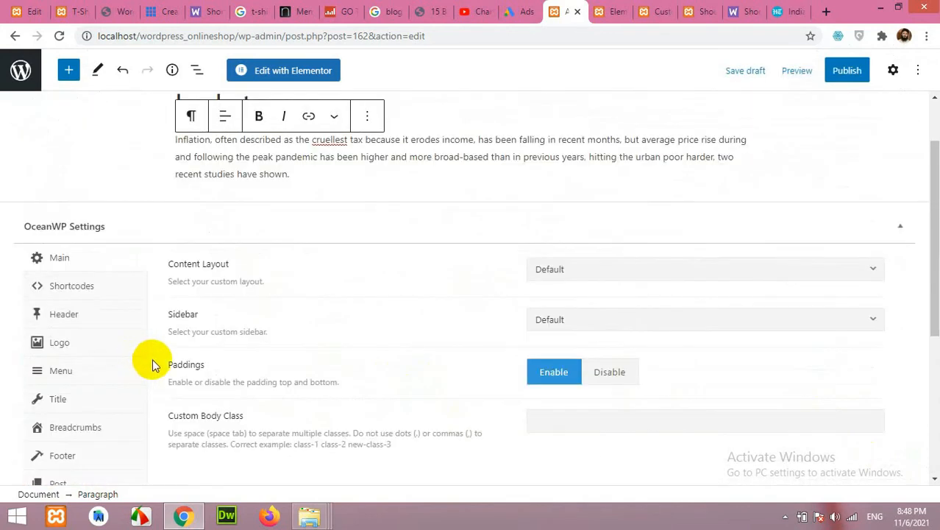
{"action": "scroll", "coordinate": [198, 364], "scroll_direction": "up", "scroll_amount": 1}
{"action": "left_click", "coordinate": [847, 71]}
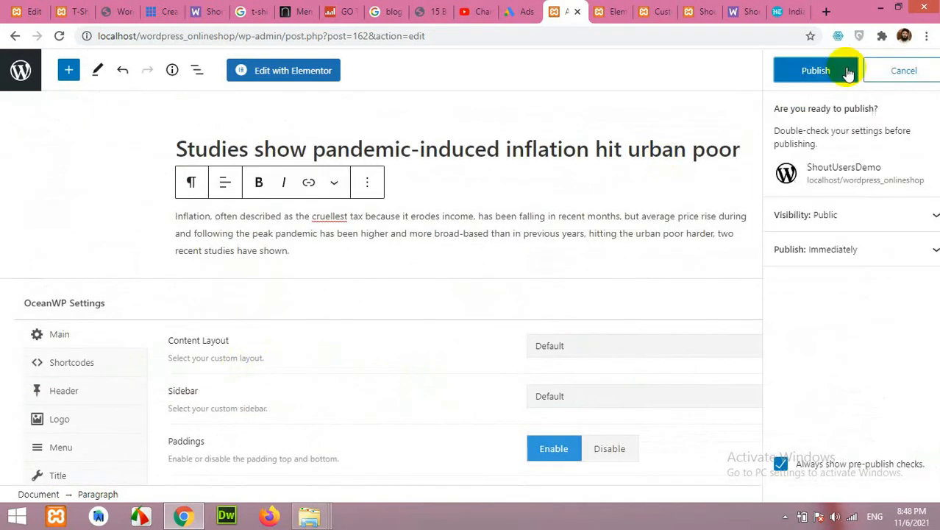
{"action": "left_click", "coordinate": [799, 74]}
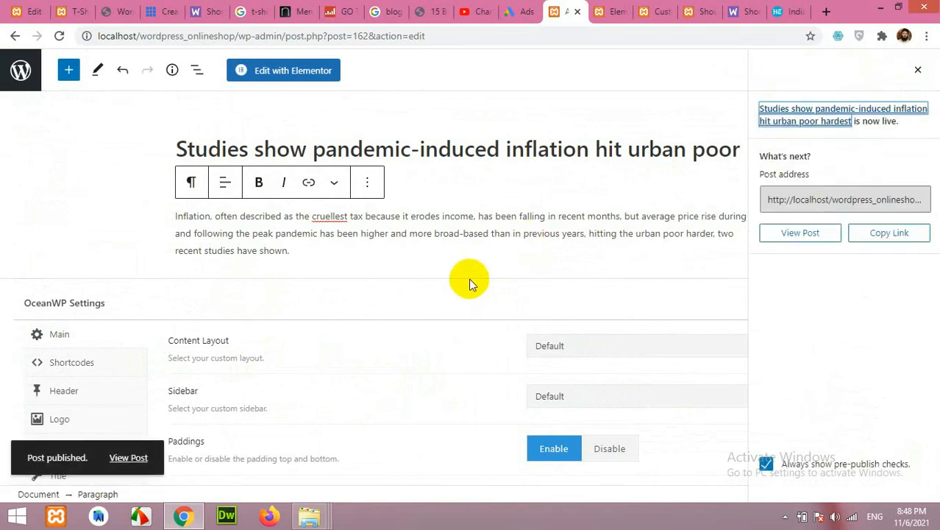
{"action": "left_click", "coordinate": [917, 69]}
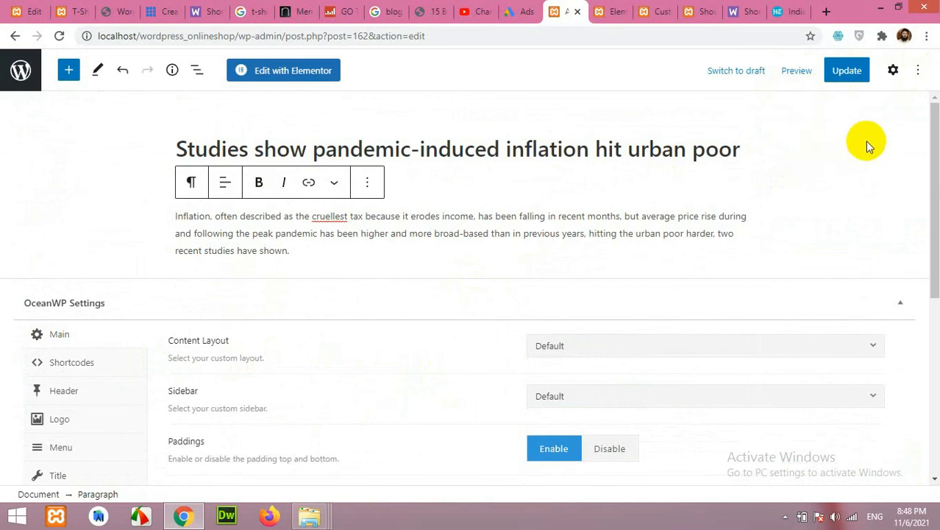
Step: Remove the post from the Uncategorized category and assign it to a new category named "News"
{"action": "left_click", "coordinate": [893, 70]}
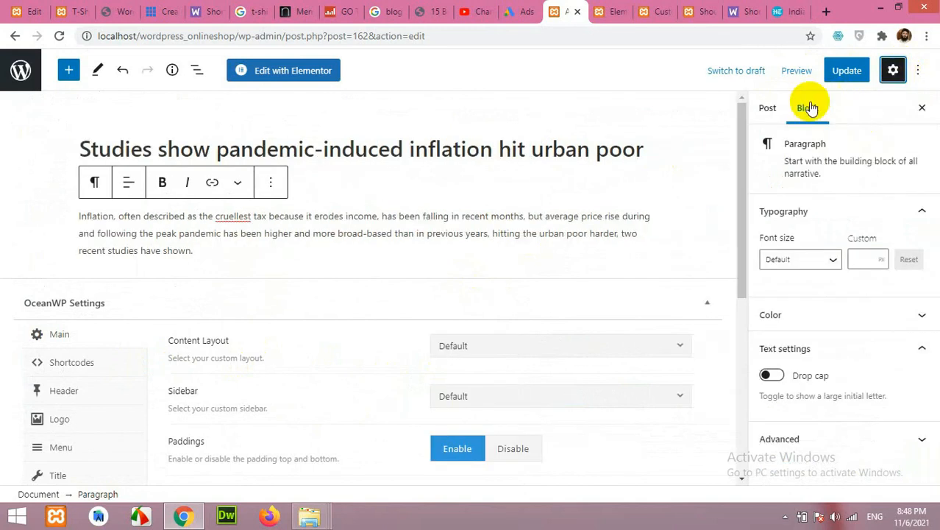
{"action": "left_click", "coordinate": [770, 111]}
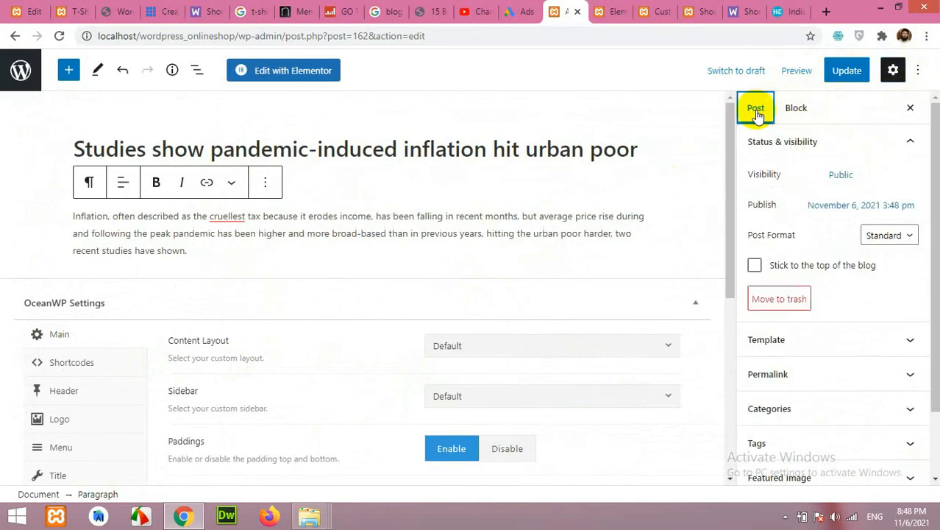
{"action": "scroll", "coordinate": [787, 294], "scroll_direction": "down", "scroll_amount": 2}
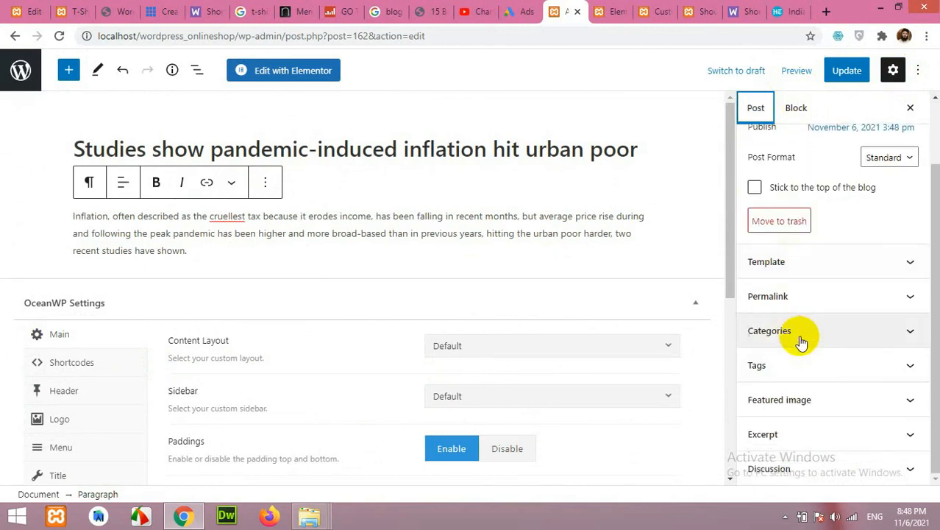
{"action": "left_click", "coordinate": [798, 335]}
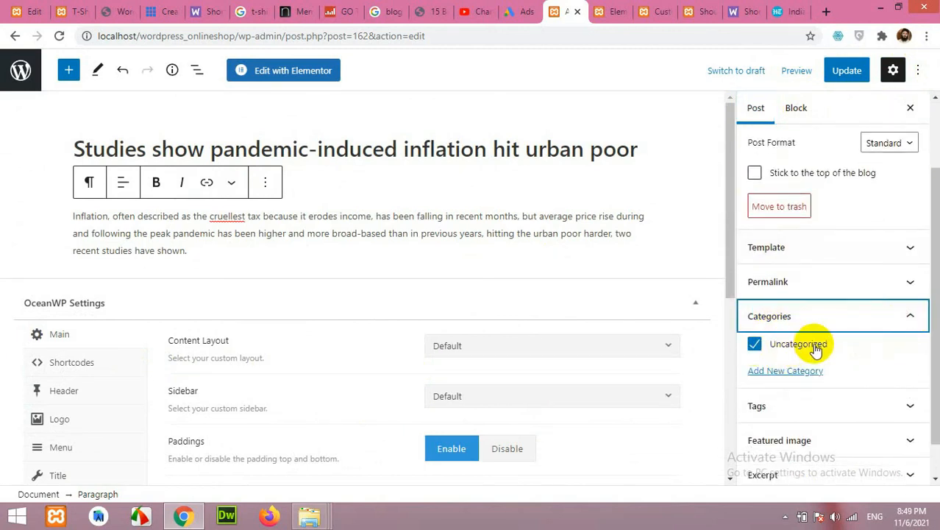
{"action": "left_click", "coordinate": [754, 345]}
{"action": "left_click", "coordinate": [773, 371]}
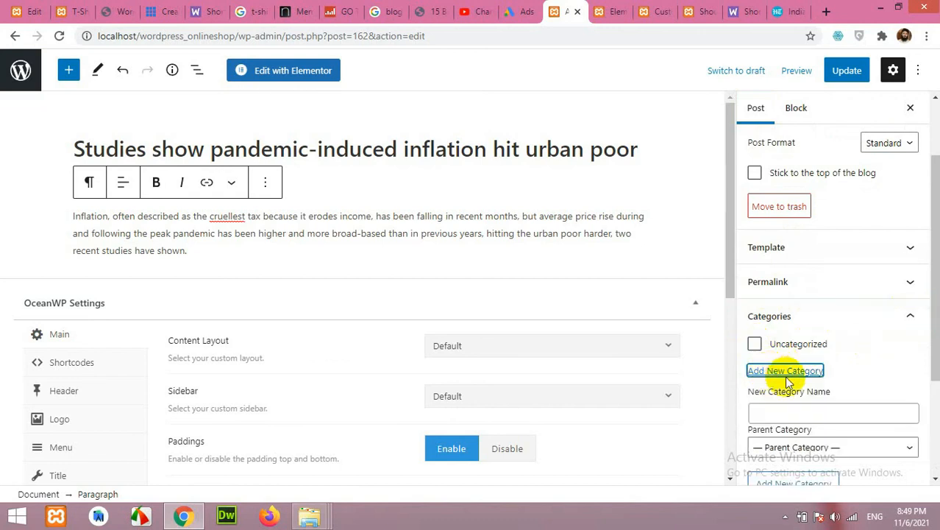
{"action": "left_click", "coordinate": [816, 409]}
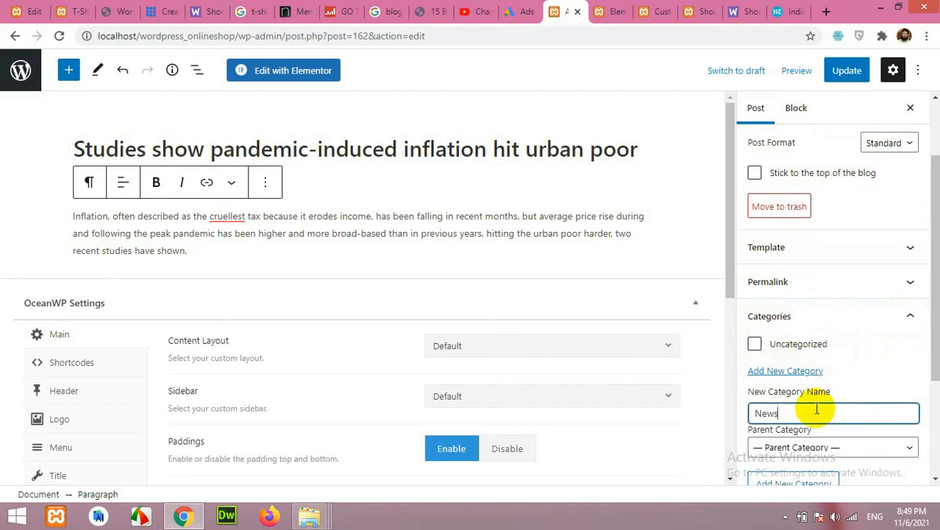
{"action": "scroll", "coordinate": [816, 409], "scroll_direction": "down", "scroll_amount": 2}
{"action": "left_click", "coordinate": [797, 351]}
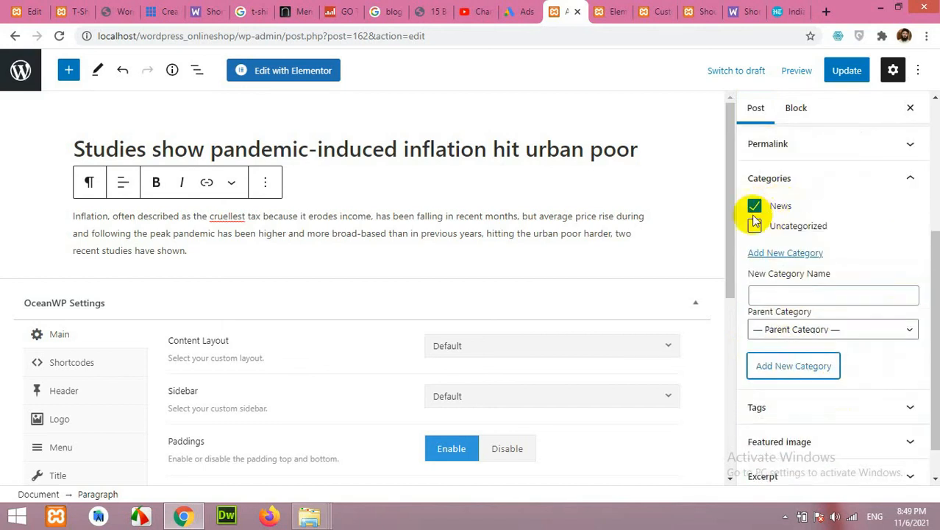
Step: Add the tags "Common news" and "local news" to the inflation post
{"action": "scroll", "coordinate": [802, 306], "scroll_direction": "down", "scroll_amount": 1}
{"action": "left_click", "coordinate": [795, 365]}
{"action": "scroll", "coordinate": [795, 368], "scroll_direction": "down", "scroll_amount": 2}
{"action": "left_click", "coordinate": [817, 334]}
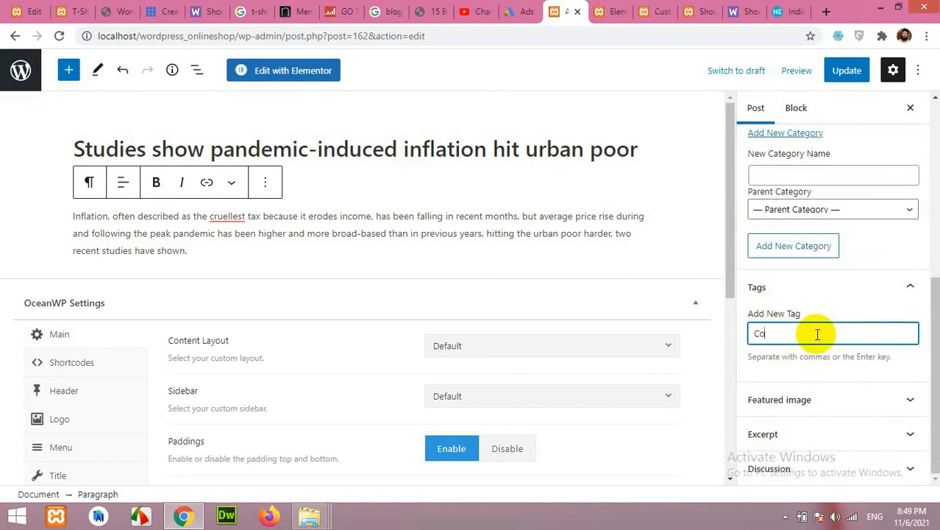
{"action": "type", "text": "Common news"}
{"action": "key", "text": "Return"}
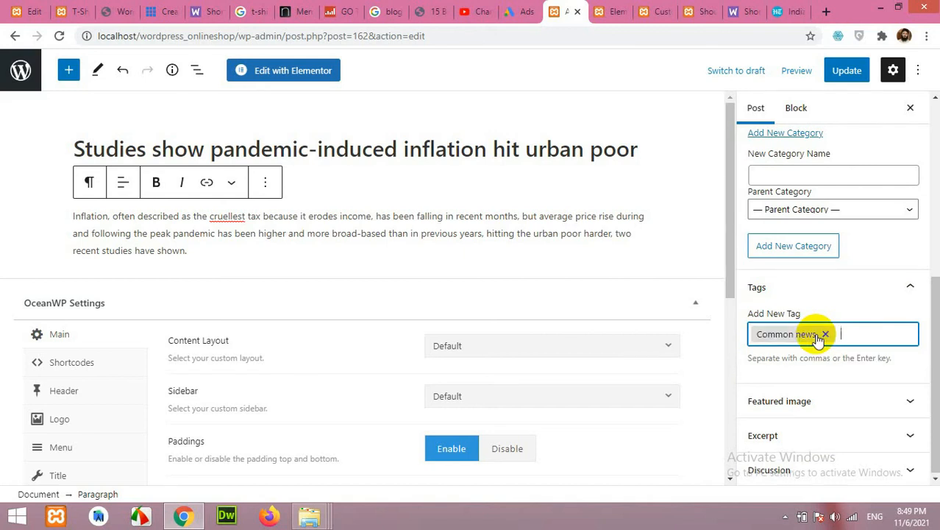
{"action": "type", "text": "local news"}
{"action": "key", "text": "Return"}
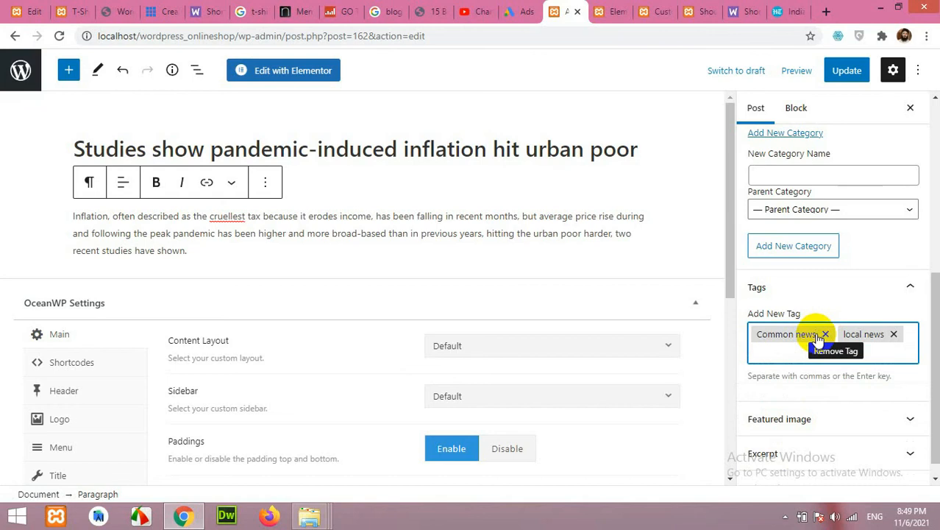
Step: Set background.jpg from the media library as the post's featured image and update the post
{"action": "left_click", "coordinate": [776, 417]}
{"action": "left_click", "coordinate": [800, 371]}
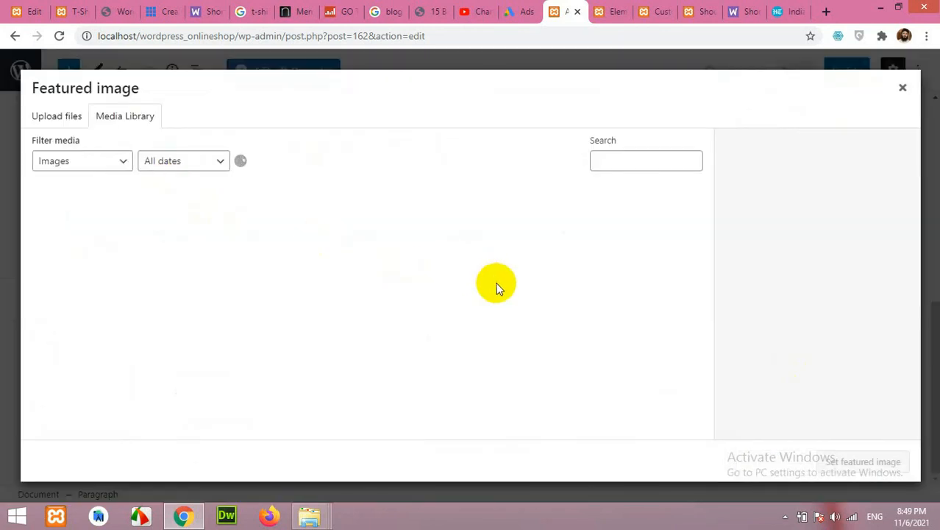
{"action": "left_click", "coordinate": [544, 242]}
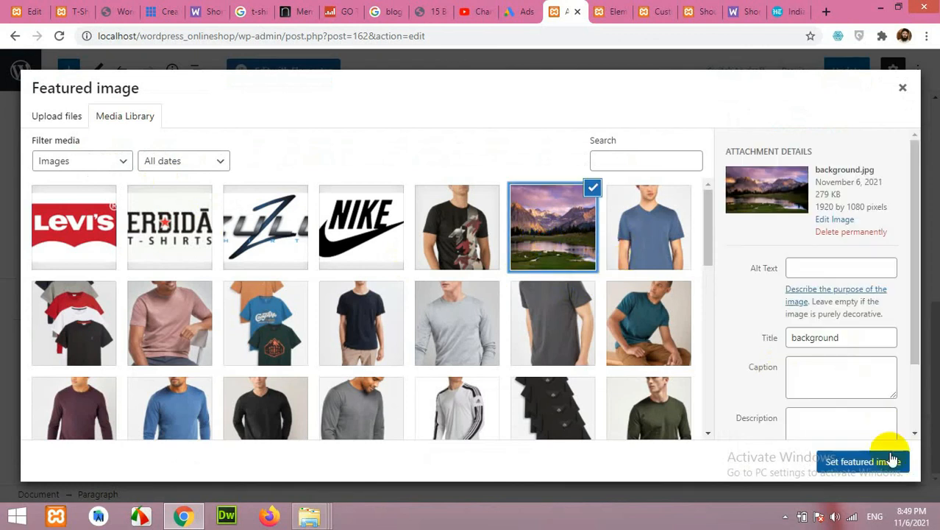
{"action": "left_click", "coordinate": [857, 461]}
{"action": "scroll", "coordinate": [726, 319], "scroll_direction": "down", "scroll_amount": 2}
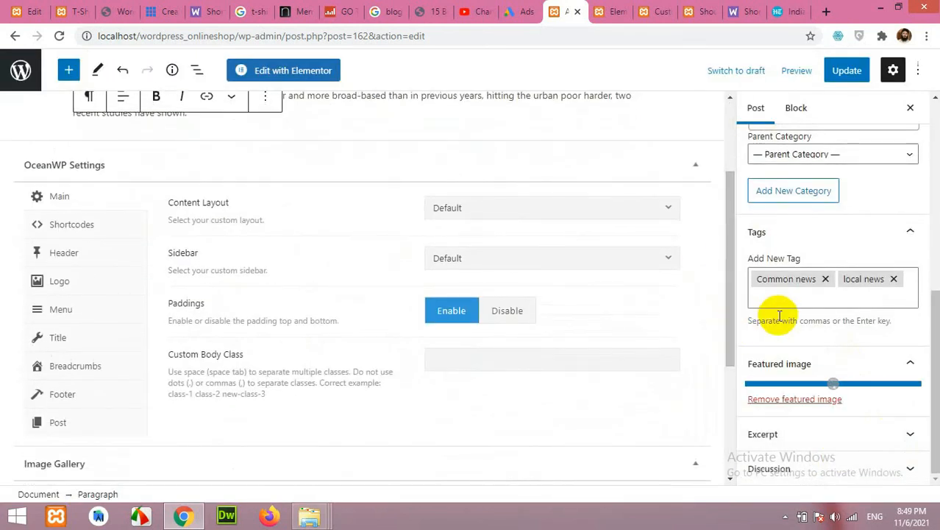
{"action": "scroll", "coordinate": [784, 319], "scroll_direction": "up", "scroll_amount": 5}
{"action": "left_click", "coordinate": [846, 71]}
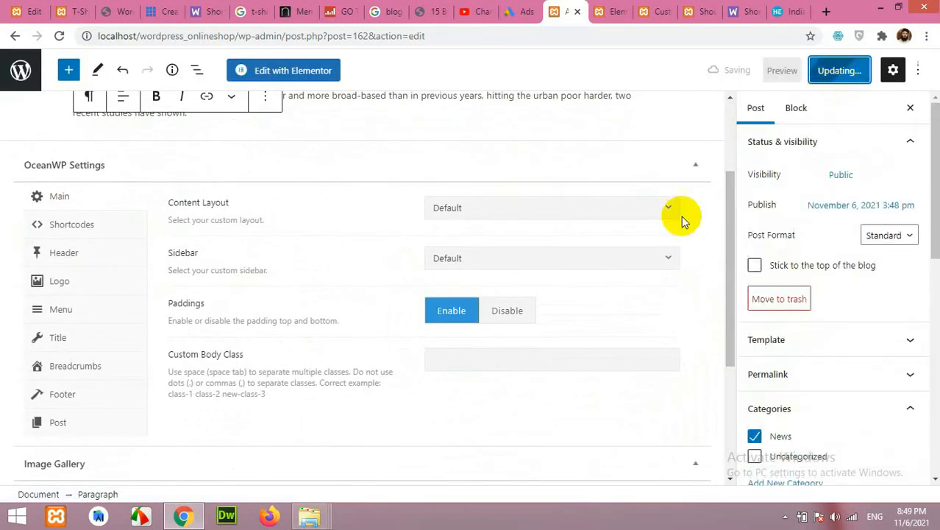
{"action": "scroll", "coordinate": [679, 220], "scroll_direction": "up", "scroll_amount": 2}
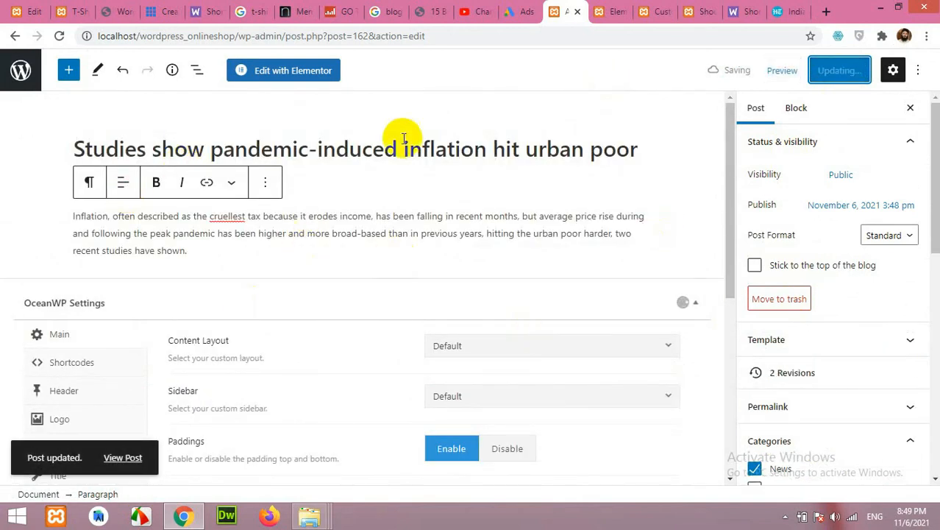
Step: Switch to the homepage in the Elementor editor, search the widgets for "post" and add a Posts Grid below the Our News heading
{"action": "left_click", "coordinate": [652, 12]}
{"action": "left_click", "coordinate": [614, 11]}
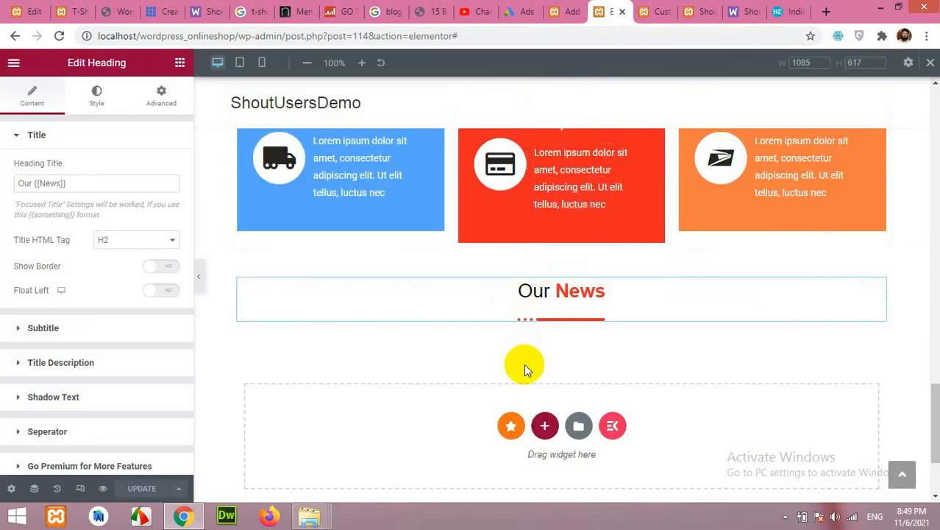
{"action": "left_click", "coordinate": [179, 64]}
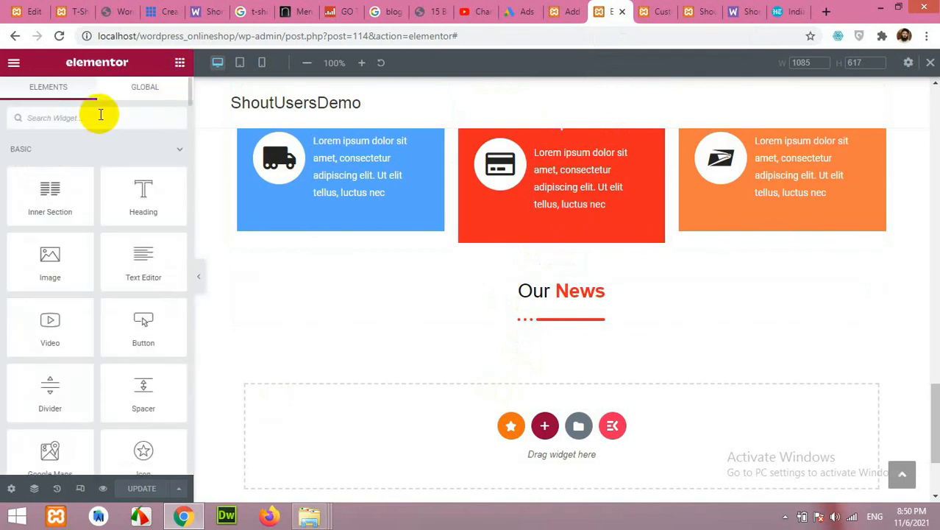
{"action": "type", "text": "post grid"}
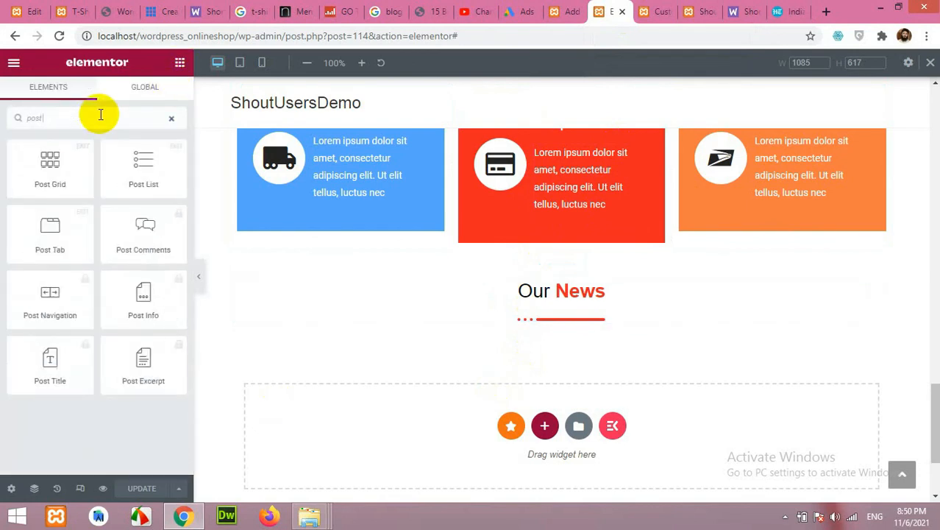
{"action": "left_click_drag", "start_coordinate": [141, 120], "coordinate": [18, 120]}
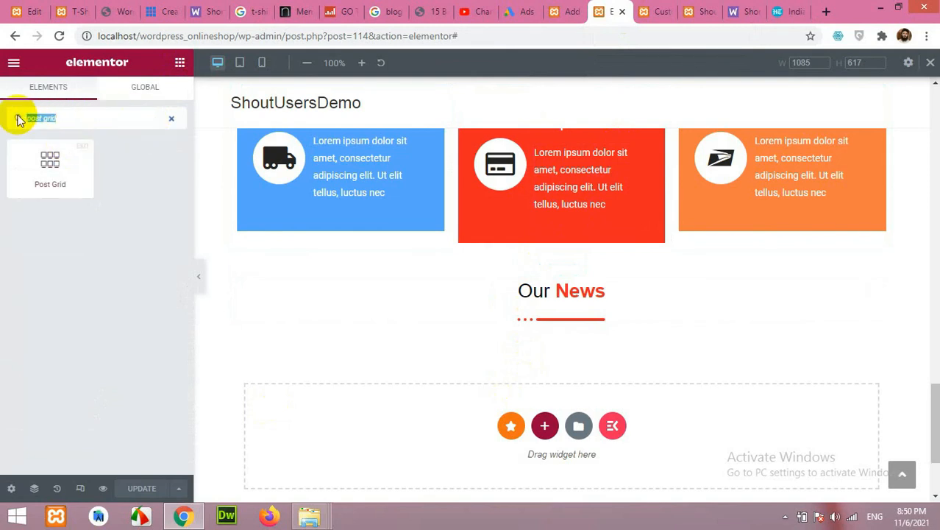
{"action": "key", "text": "BackSpace"}
{"action": "type", "text": "pro"}
{"action": "key", "text": "BackSpace"}
{"action": "key", "text": "BackSpace"}
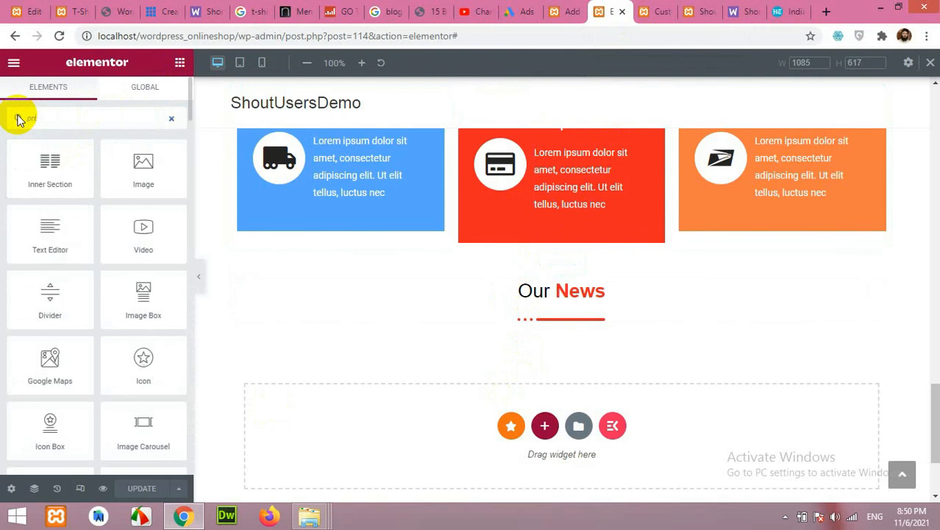
{"action": "type", "text": "ost"}
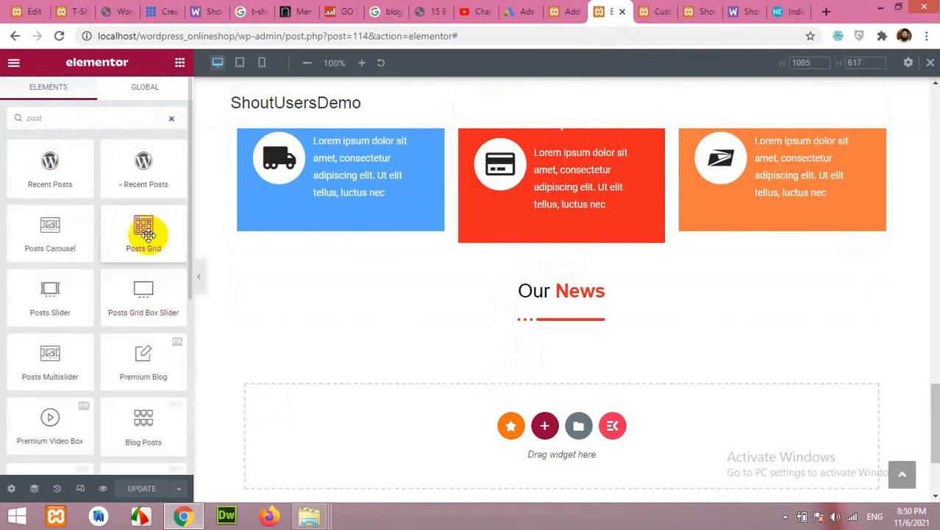
{"action": "left_click_drag", "start_coordinate": [143, 234], "coordinate": [482, 320]}
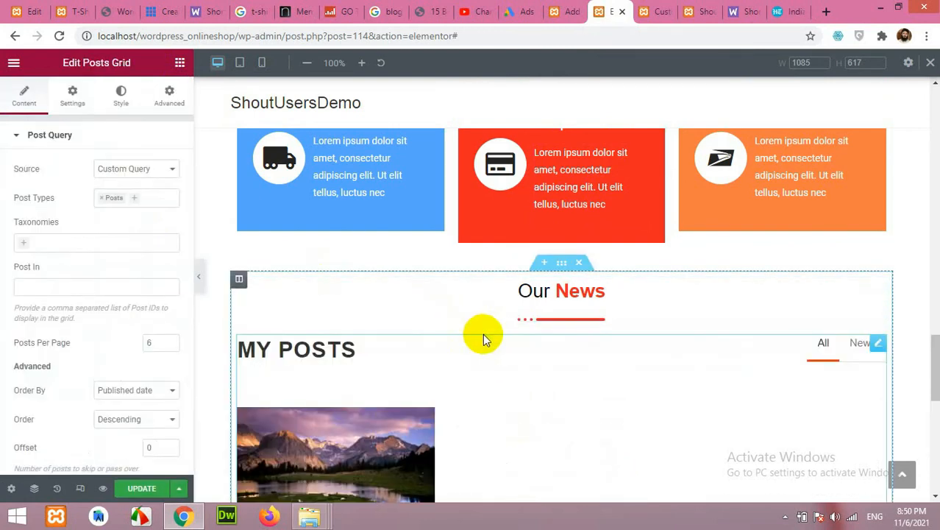
Step: Clear the posts grid's "My Posts" heading and turn off its Filterable option
{"action": "scroll", "coordinate": [477, 363], "scroll_direction": "down", "scroll_amount": 2}
{"action": "scroll", "coordinate": [419, 399], "scroll_direction": "down", "scroll_amount": 3}
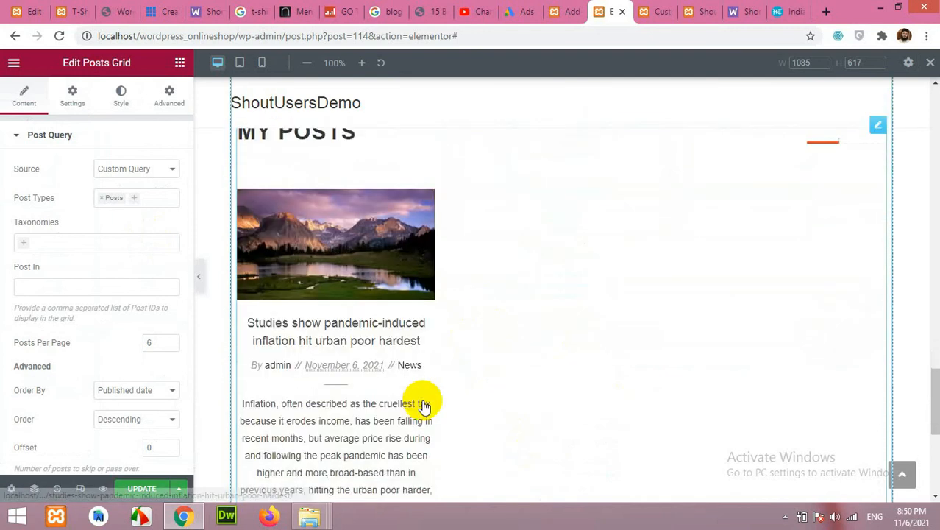
{"action": "scroll", "coordinate": [418, 331], "scroll_direction": "up", "scroll_amount": 2}
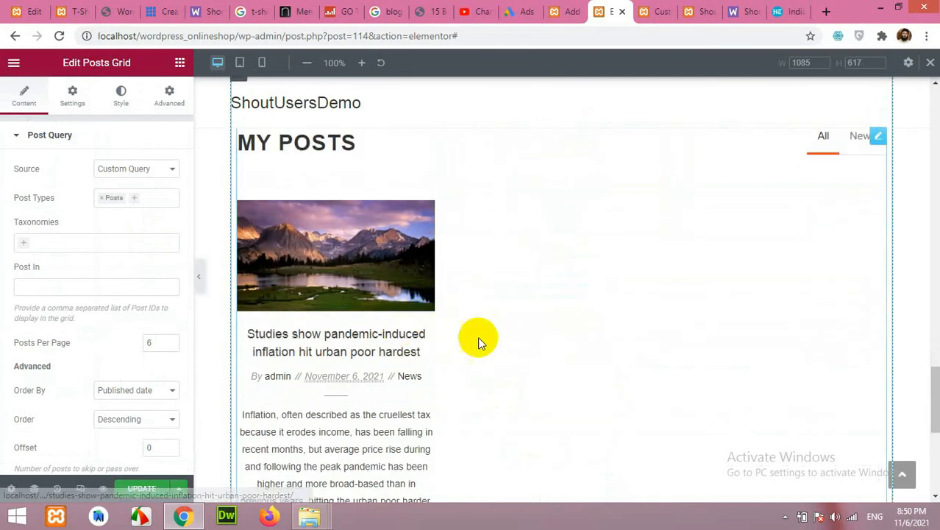
{"action": "scroll", "coordinate": [481, 340], "scroll_direction": "up", "scroll_amount": 1}
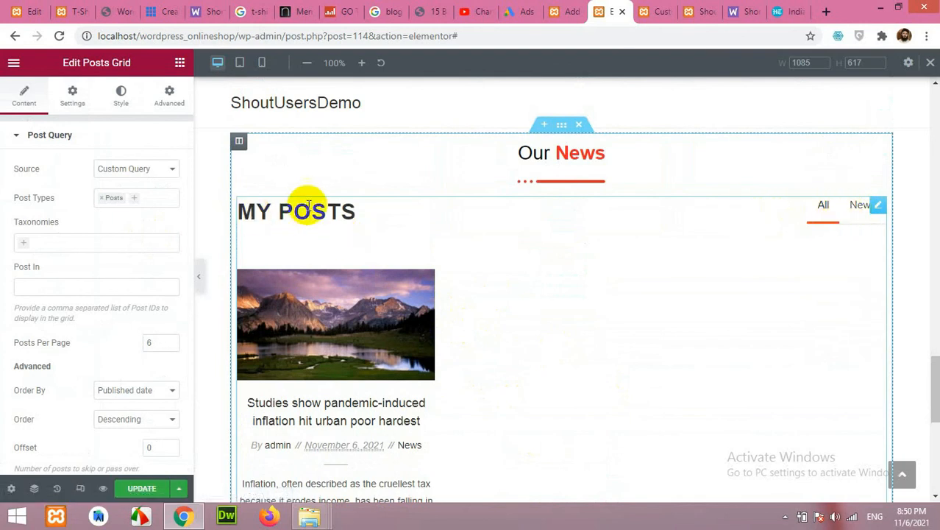
{"action": "scroll", "coordinate": [99, 250], "scroll_direction": "down", "scroll_amount": 2}
{"action": "scroll", "coordinate": [89, 265], "scroll_direction": "down", "scroll_amount": 1}
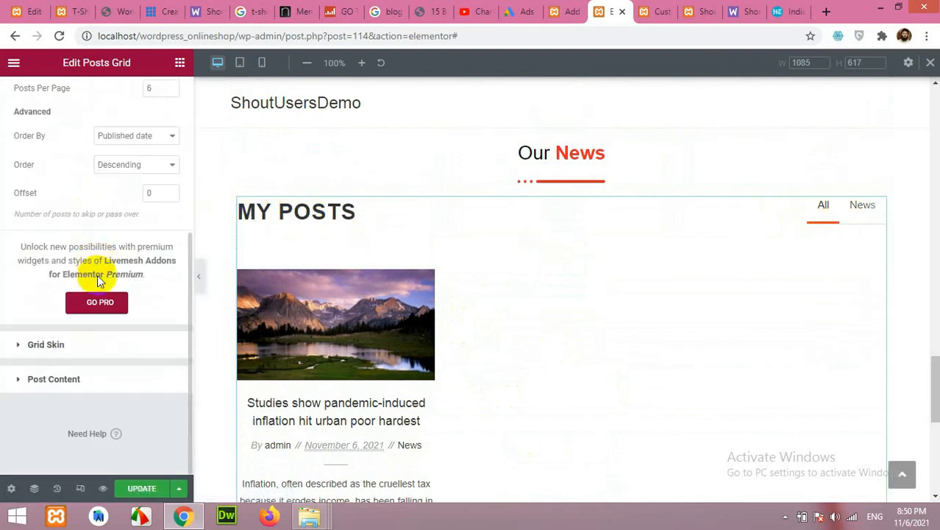
{"action": "scroll", "coordinate": [81, 283], "scroll_direction": "up", "scroll_amount": 3}
{"action": "left_click", "coordinate": [73, 97]}
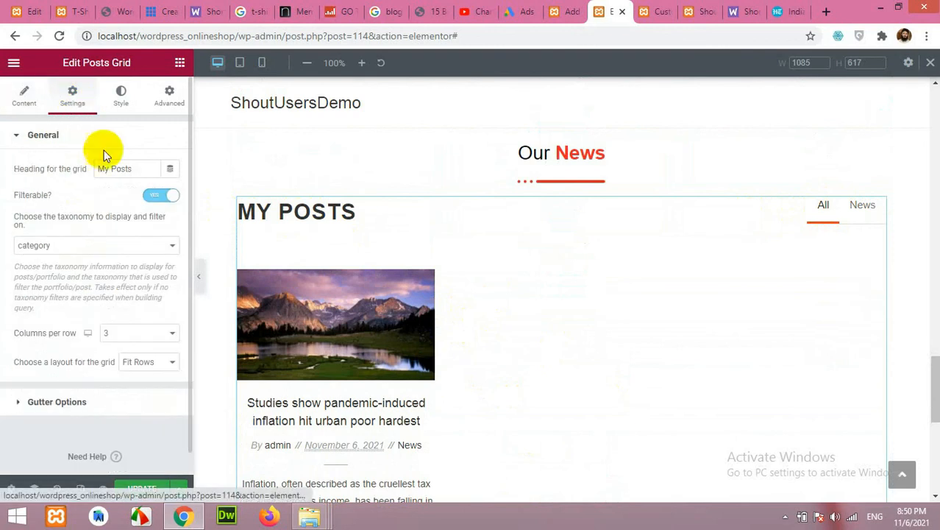
{"action": "left_click_drag", "start_coordinate": [131, 169], "coordinate": [57, 171]}
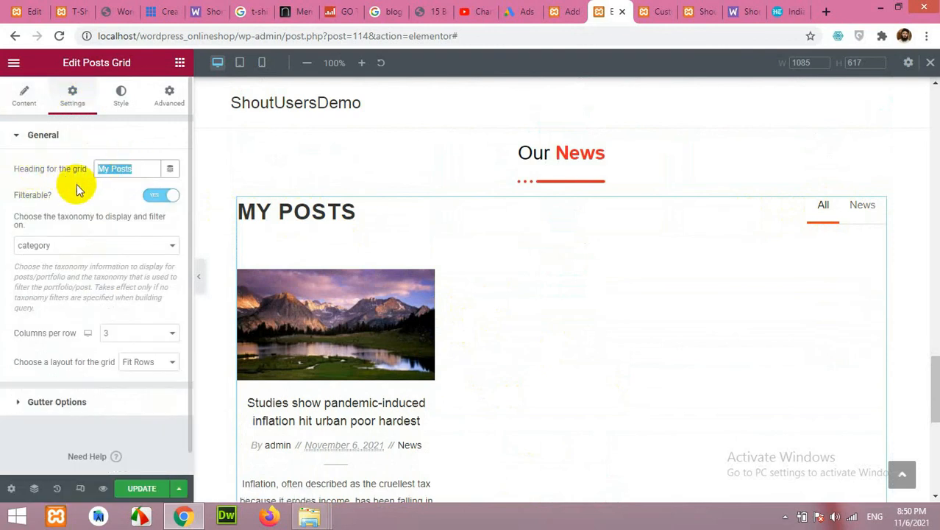
{"action": "key", "text": "BackSpace"}
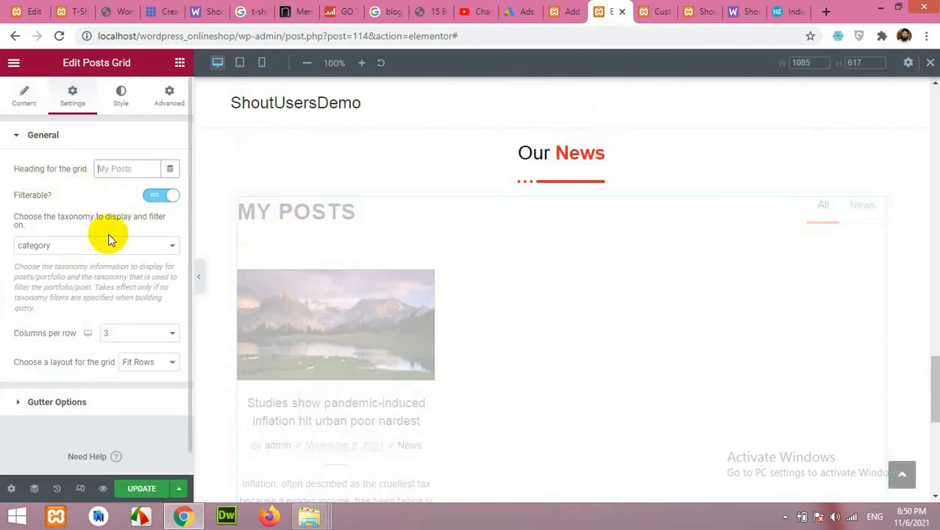
{"action": "left_click", "coordinate": [158, 196]}
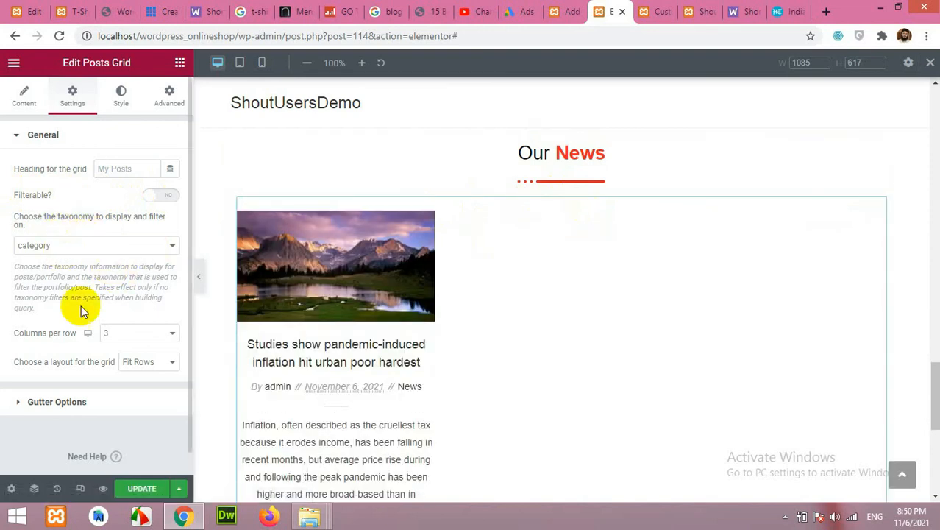
Step: Open the posts grid's Post Content options and widen the settings panel so the labels and toggles are readable
{"action": "scroll", "coordinate": [57, 324], "scroll_direction": "down", "scroll_amount": 1}
{"action": "scroll", "coordinate": [56, 323], "scroll_direction": "up", "scroll_amount": 1}
{"action": "left_click", "coordinate": [23, 95]}
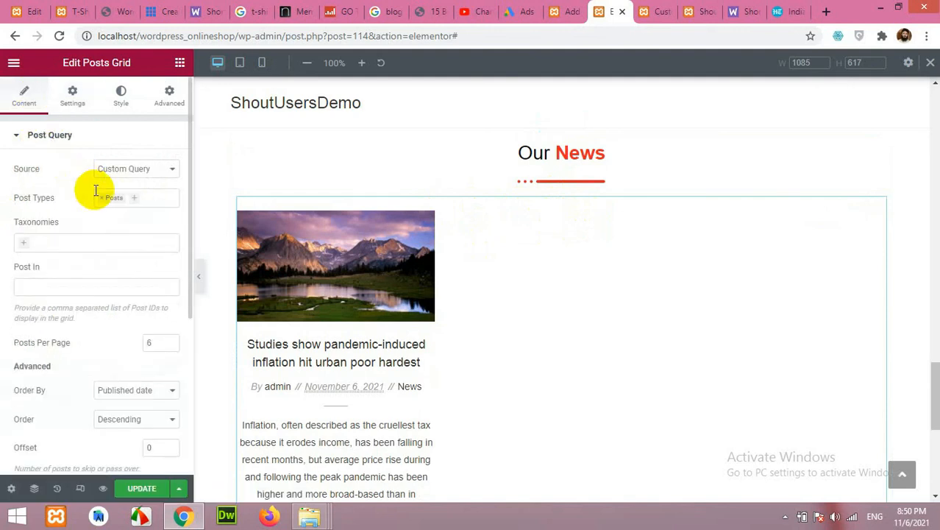
{"action": "scroll", "coordinate": [69, 241], "scroll_direction": "down", "scroll_amount": 2}
{"action": "scroll", "coordinate": [66, 242], "scroll_direction": "down", "scroll_amount": 3}
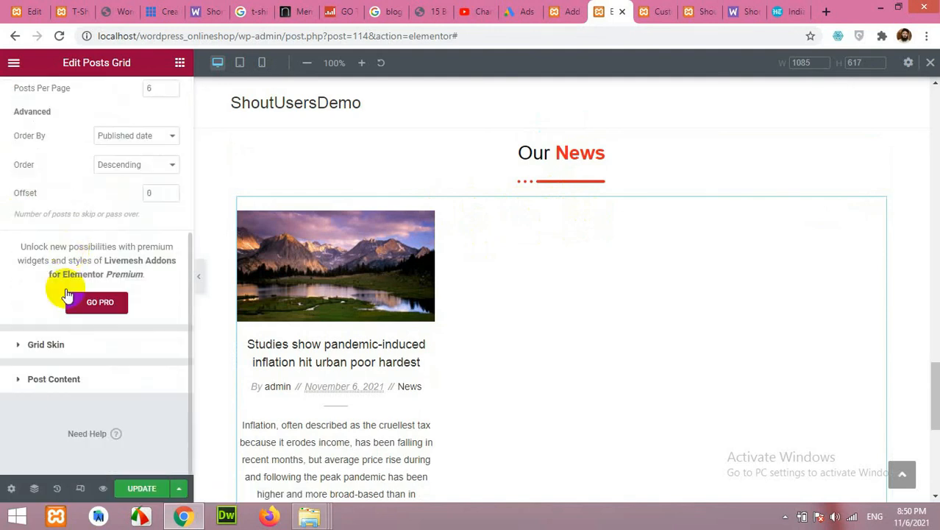
{"action": "left_click", "coordinate": [40, 379]}
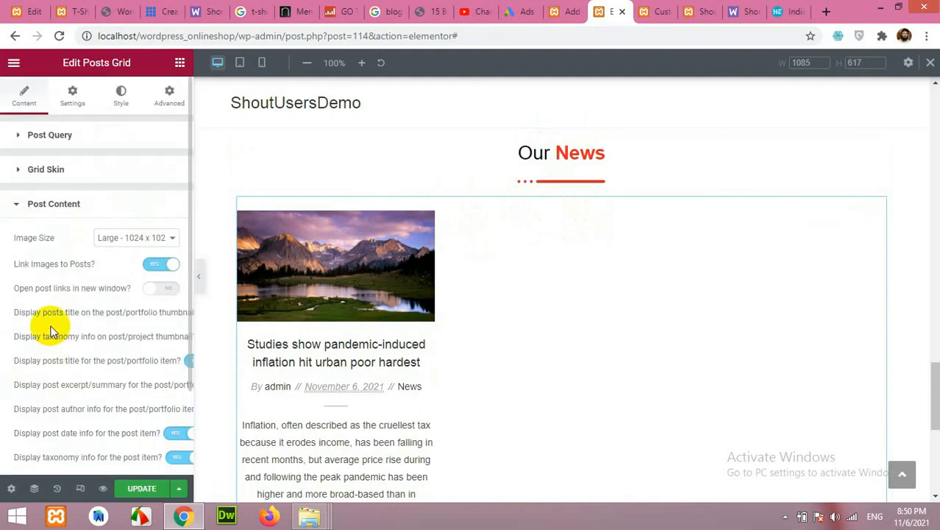
{"action": "scroll", "coordinate": [36, 326], "scroll_direction": "down", "scroll_amount": 3}
{"action": "scroll", "coordinate": [36, 325], "scroll_direction": "up", "scroll_amount": 2}
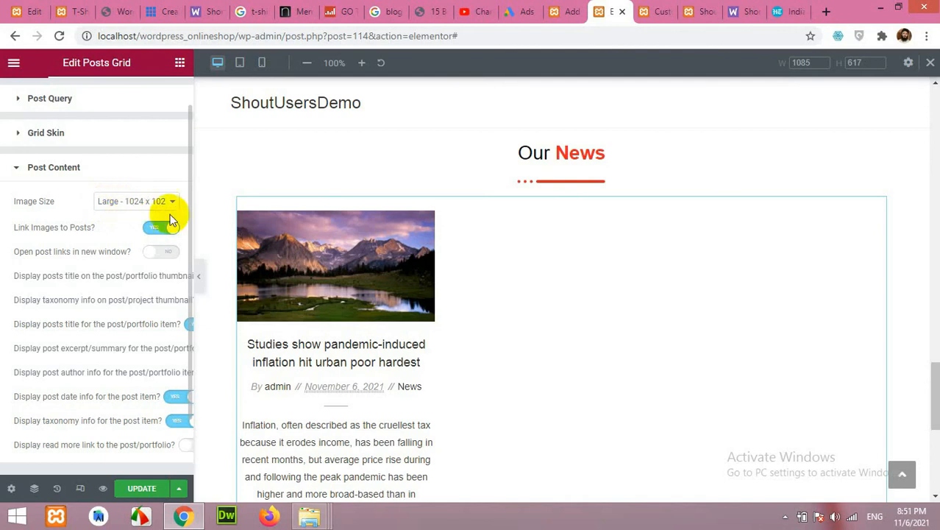
{"action": "left_click_drag", "start_coordinate": [193, 228], "coordinate": [250, 227]}
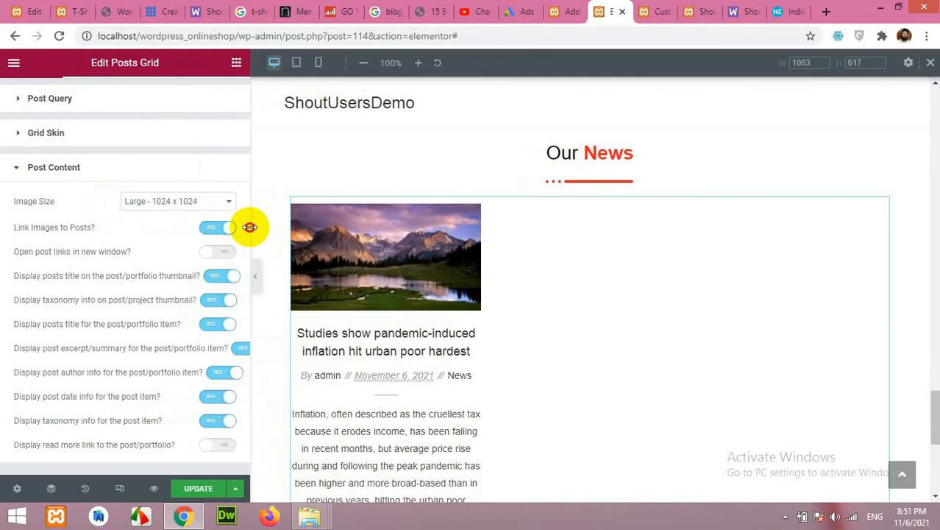
Step: Turn off the thumbnail taxonomy info and the post excerpt in the grid, switching the item title off and back on
{"action": "left_click", "coordinate": [211, 303]}
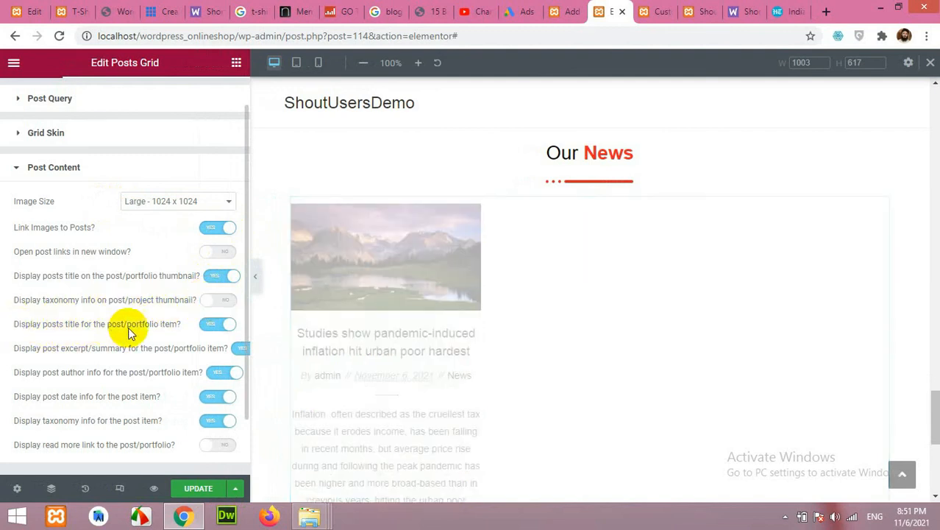
{"action": "left_click", "coordinate": [210, 327]}
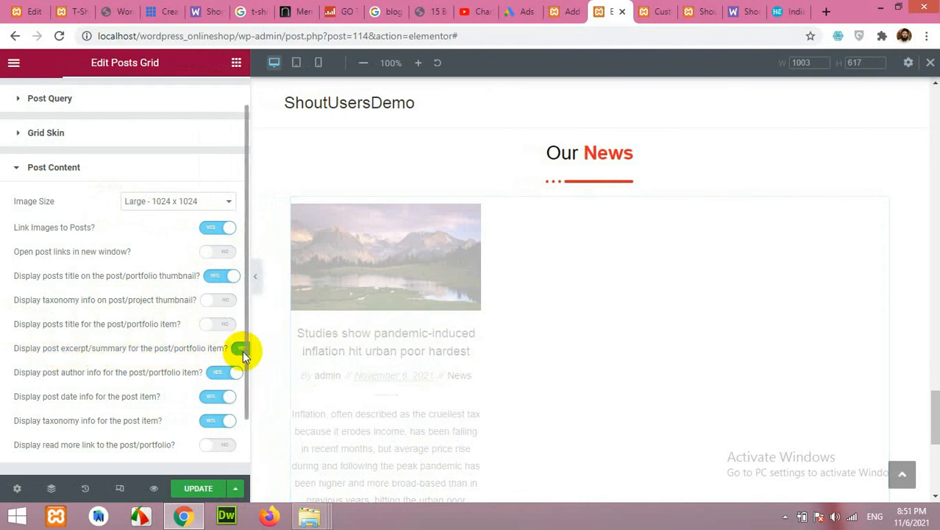
{"action": "scroll", "coordinate": [241, 351], "scroll_direction": "down", "scroll_amount": 2}
{"action": "left_click", "coordinate": [243, 279]}
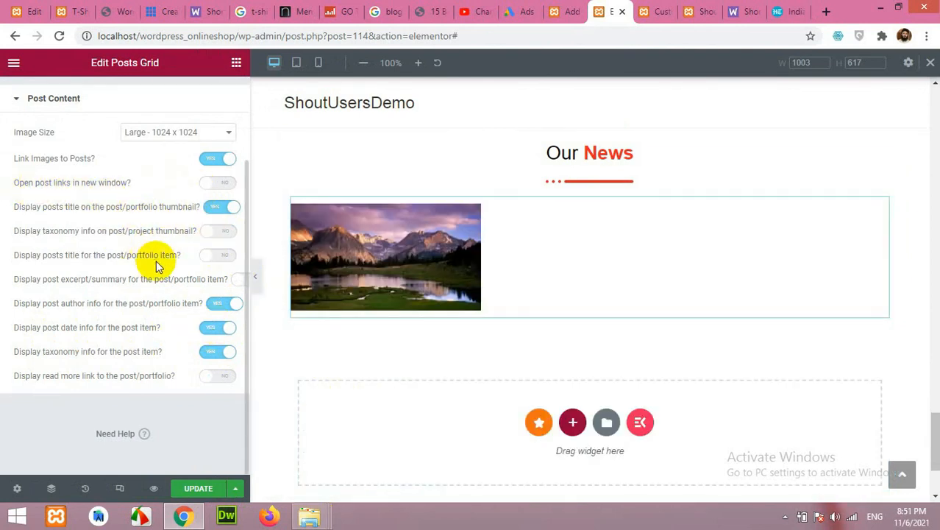
{"action": "left_click", "coordinate": [217, 258]}
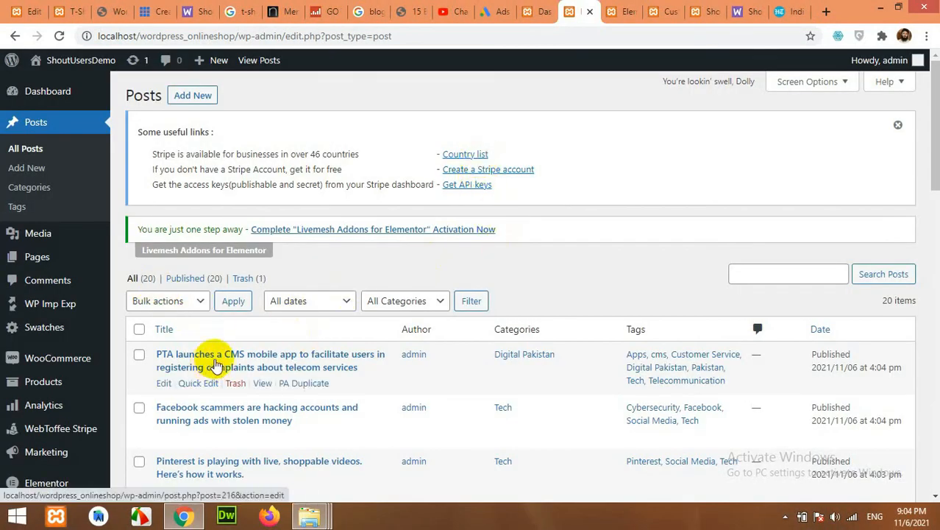
Step: Look over the list of posts, reload the homepage's Elementor editor and narrow its panel to view the refreshed news grid
{"action": "scroll", "coordinate": [221, 357], "scroll_direction": "down", "scroll_amount": 3}
{"action": "scroll", "coordinate": [391, 336], "scroll_direction": "up", "scroll_amount": 3}
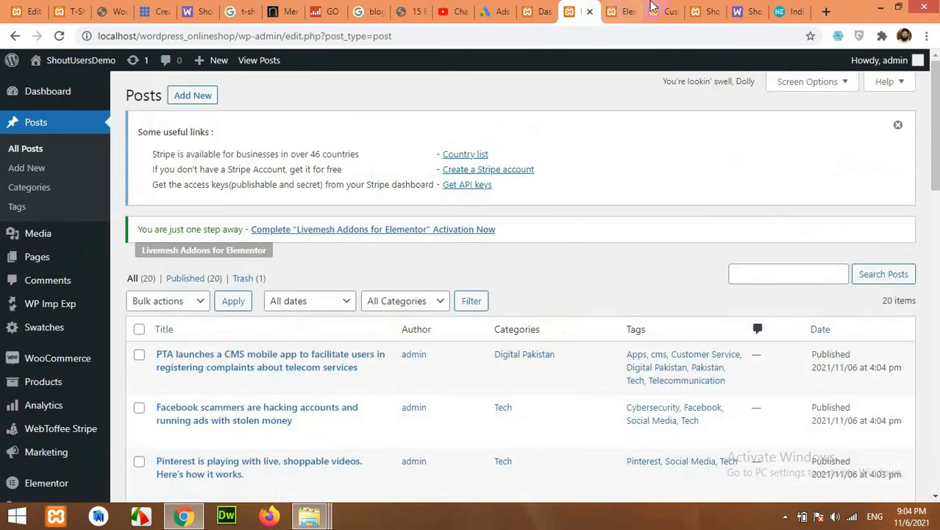
{"action": "left_click", "coordinate": [619, 8]}
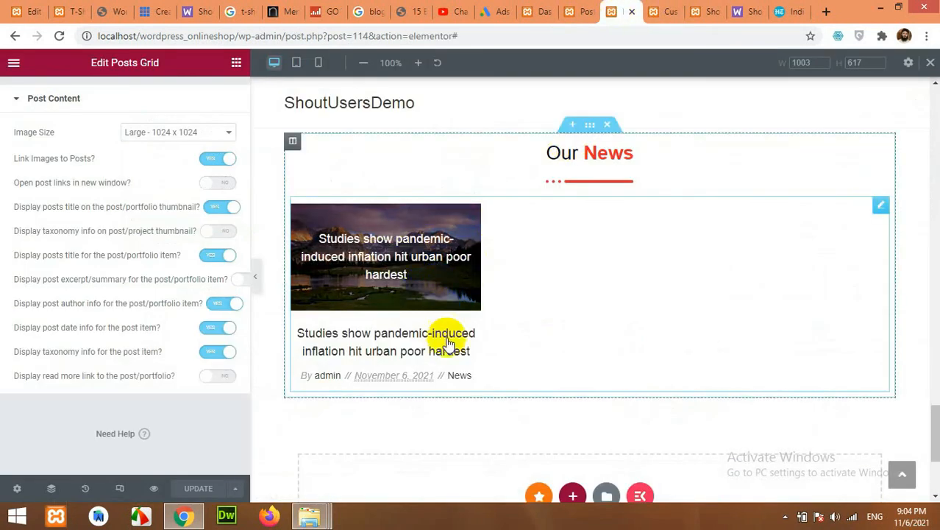
{"action": "left_click", "coordinate": [59, 35]}
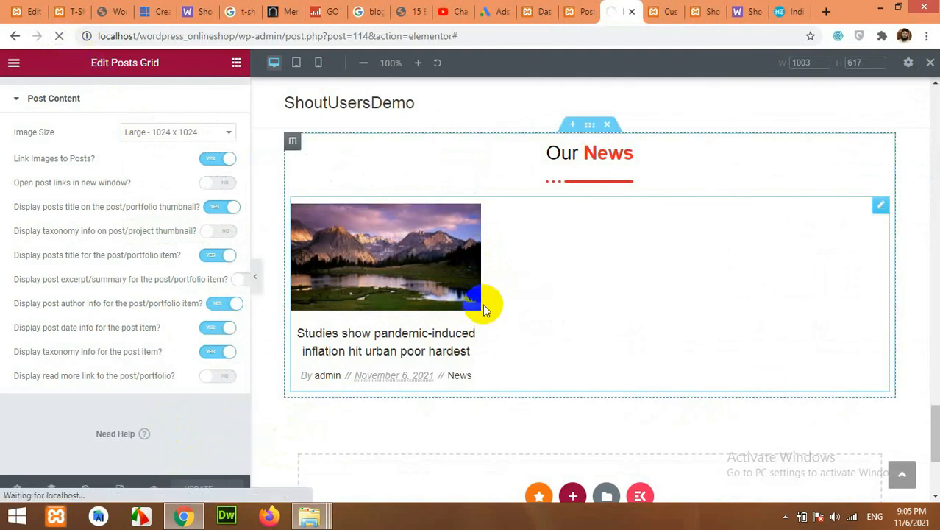
{"action": "scroll", "coordinate": [517, 348], "scroll_direction": "down", "scroll_amount": 10}
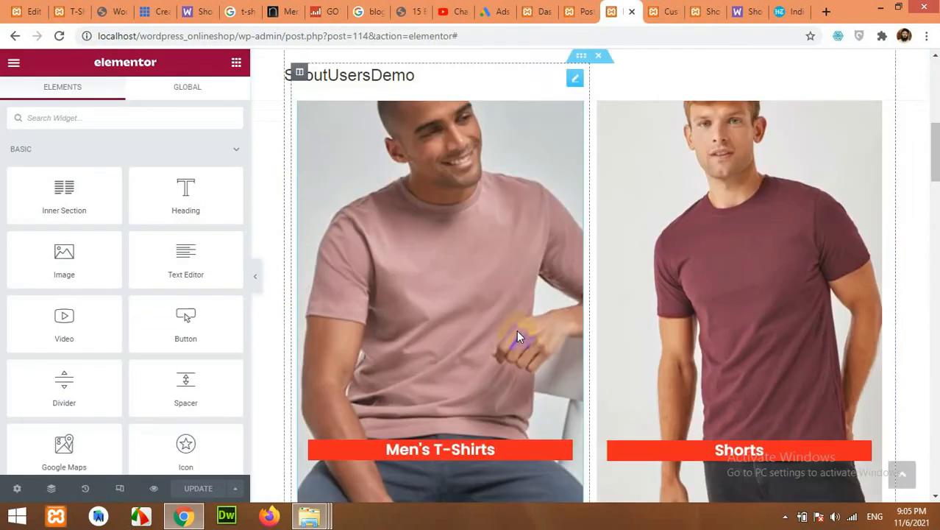
{"action": "scroll", "coordinate": [517, 348], "scroll_direction": "down", "scroll_amount": 5}
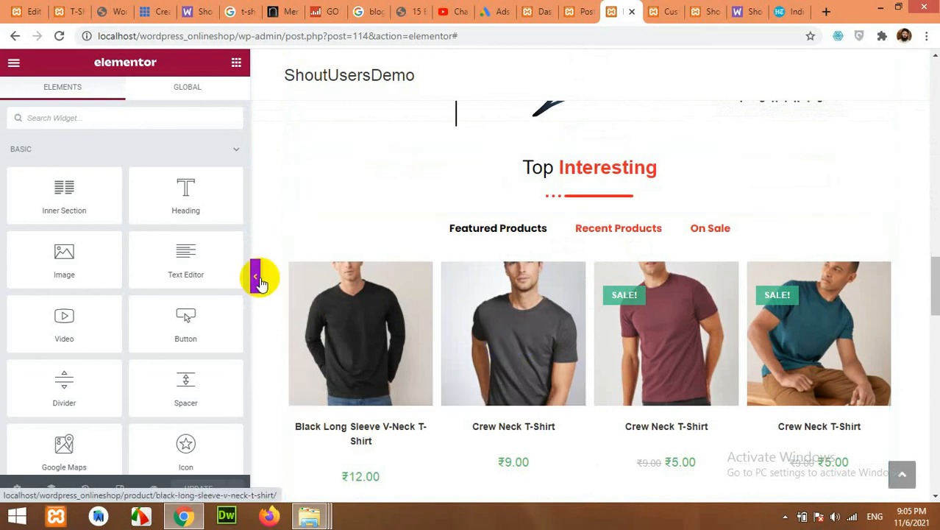
{"action": "left_click_drag", "start_coordinate": [246, 232], "coordinate": [193, 235]}
{"action": "scroll", "coordinate": [425, 334], "scroll_direction": "down", "scroll_amount": 5}
{"action": "scroll", "coordinate": [425, 335], "scroll_direction": "down", "scroll_amount": 2}
{"action": "scroll", "coordinate": [435, 340], "scroll_direction": "up", "scroll_amount": 4}
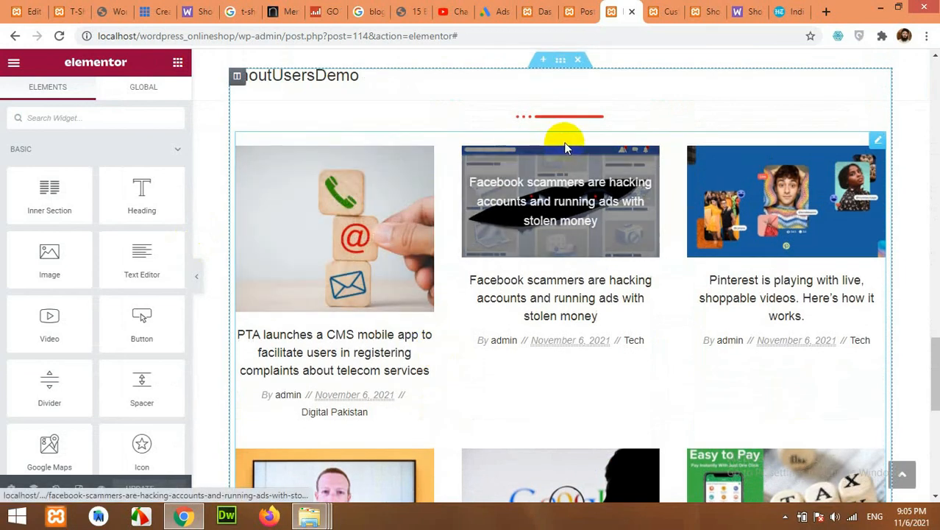
Step: Open the Our News posts grid for editing and examine its Post Query options, including the available post types
{"action": "scroll", "coordinate": [625, 173], "scroll_direction": "up", "scroll_amount": 1}
{"action": "left_click", "coordinate": [877, 209]}
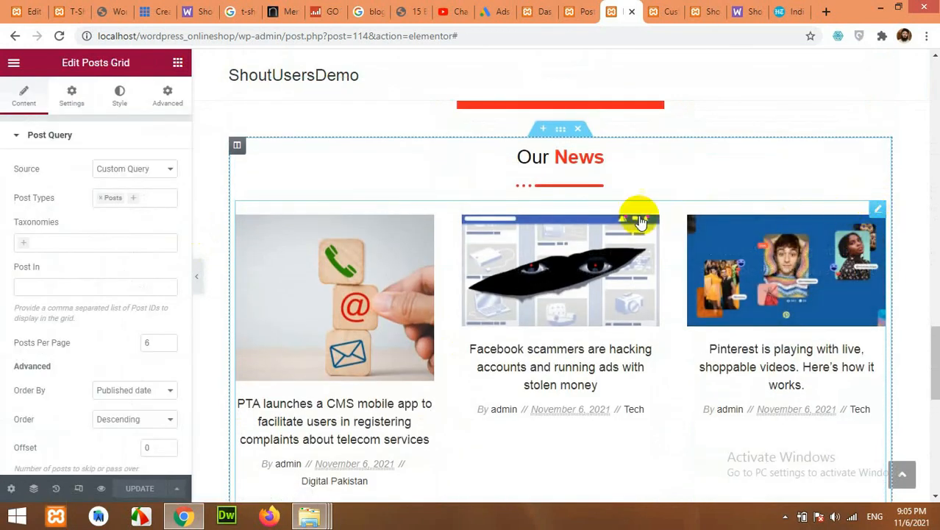
{"action": "left_click", "coordinate": [140, 199]}
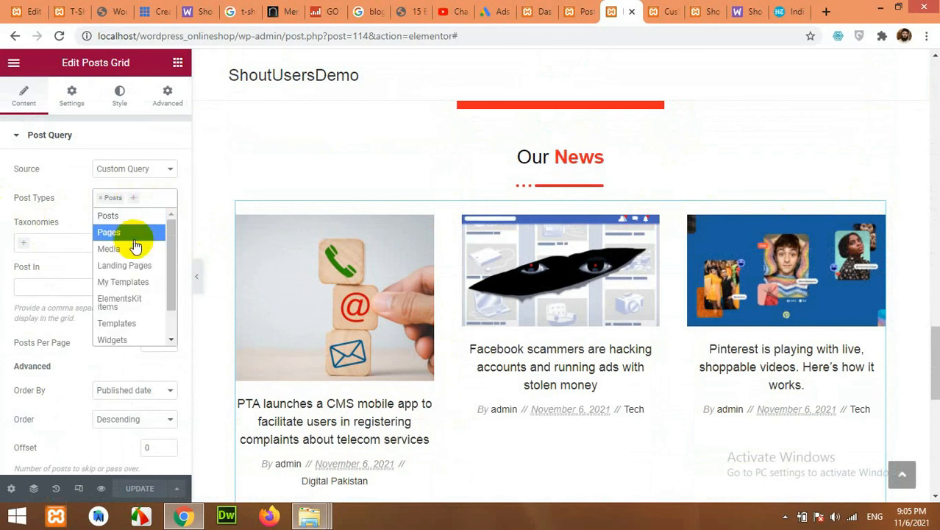
{"action": "scroll", "coordinate": [121, 331], "scroll_direction": "down", "scroll_amount": 1}
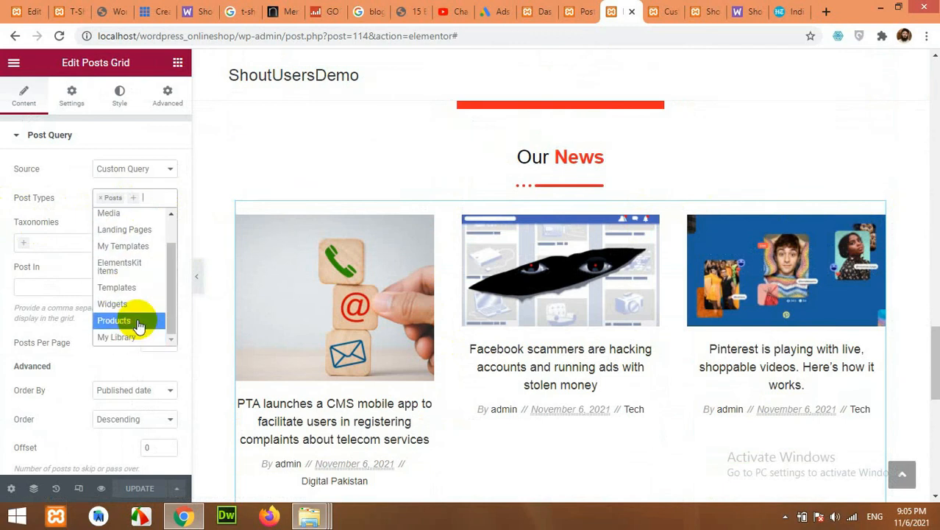
{"action": "left_click", "coordinate": [115, 206]}
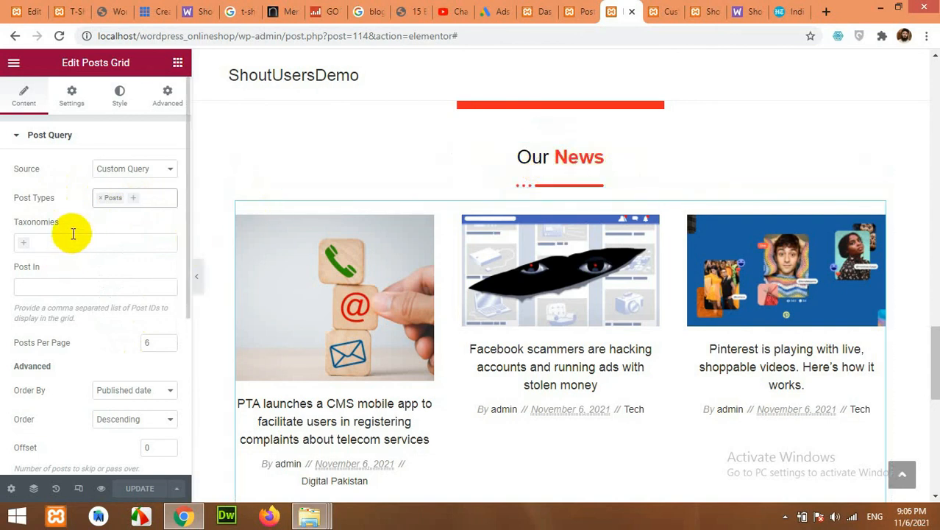
{"action": "scroll", "coordinate": [73, 234], "scroll_direction": "down", "scroll_amount": 2}
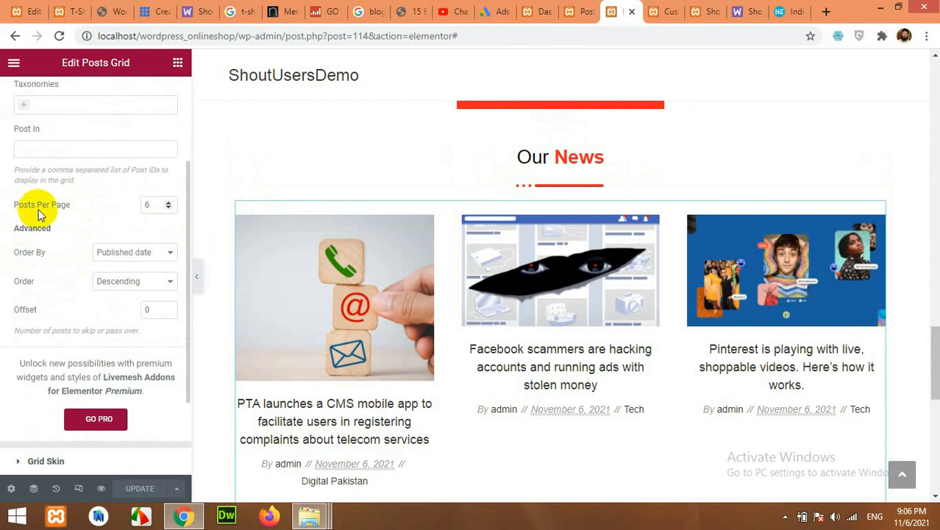
{"action": "scroll", "coordinate": [571, 318], "scroll_direction": "down", "scroll_amount": 4}
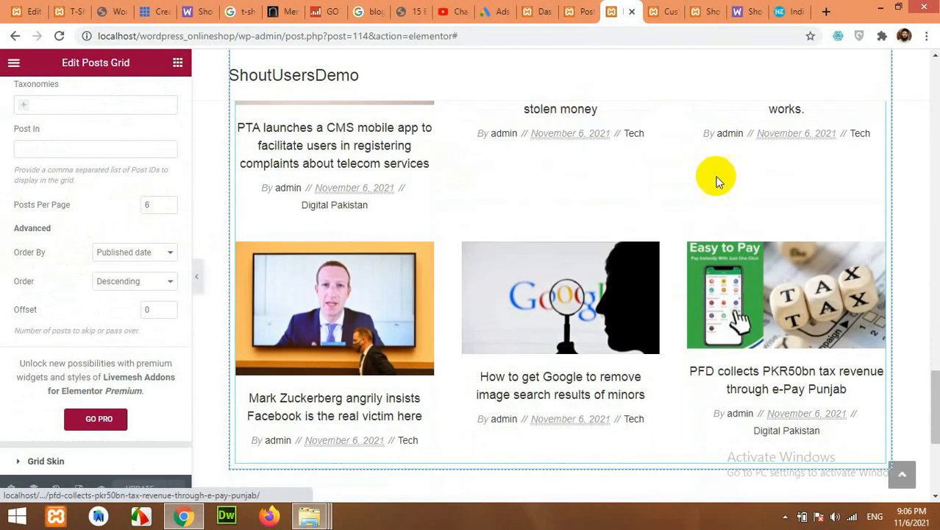
{"action": "scroll", "coordinate": [680, 288], "scroll_direction": "up", "scroll_amount": 2}
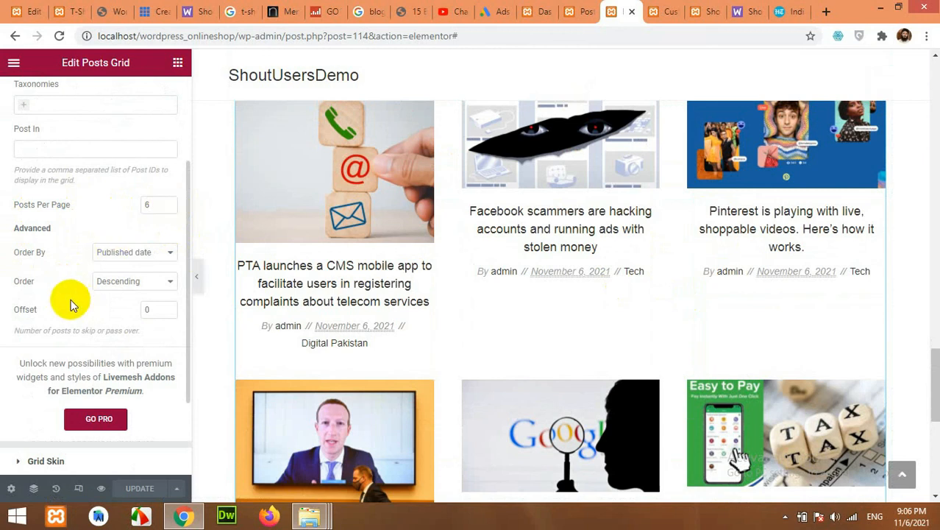
Step: Try Custom Skin as the posts grid's skin and return it to Classic Skin
{"action": "scroll", "coordinate": [69, 302], "scroll_direction": "down", "scroll_amount": 2}
{"action": "left_click", "coordinate": [46, 350]}
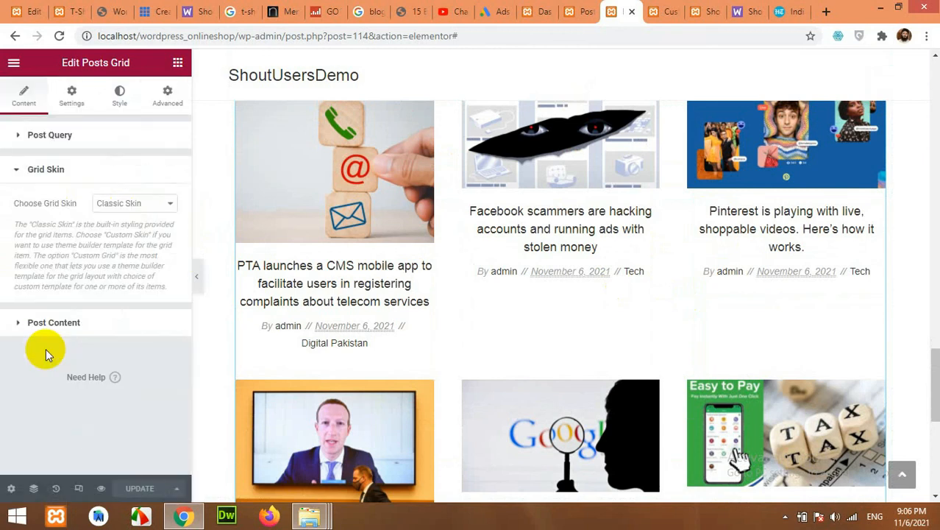
{"action": "left_click", "coordinate": [126, 206]}
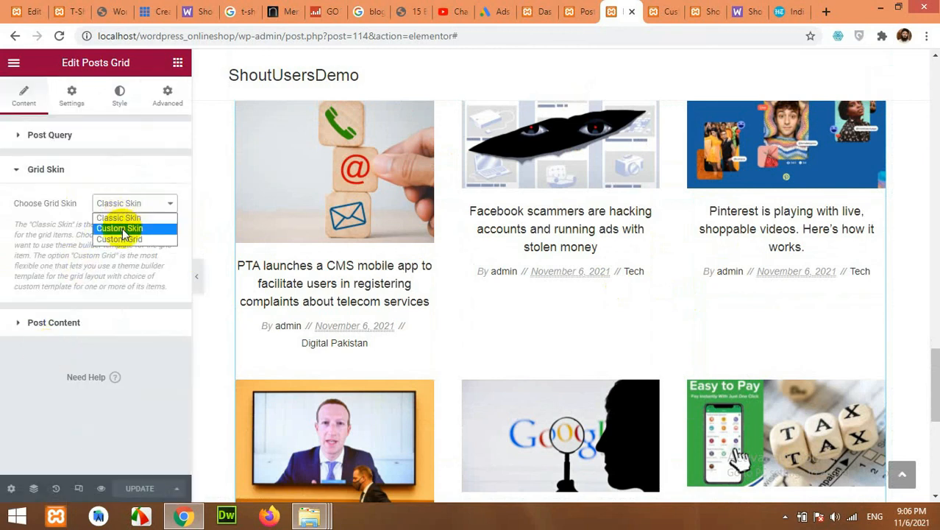
{"action": "left_click", "coordinate": [122, 229]}
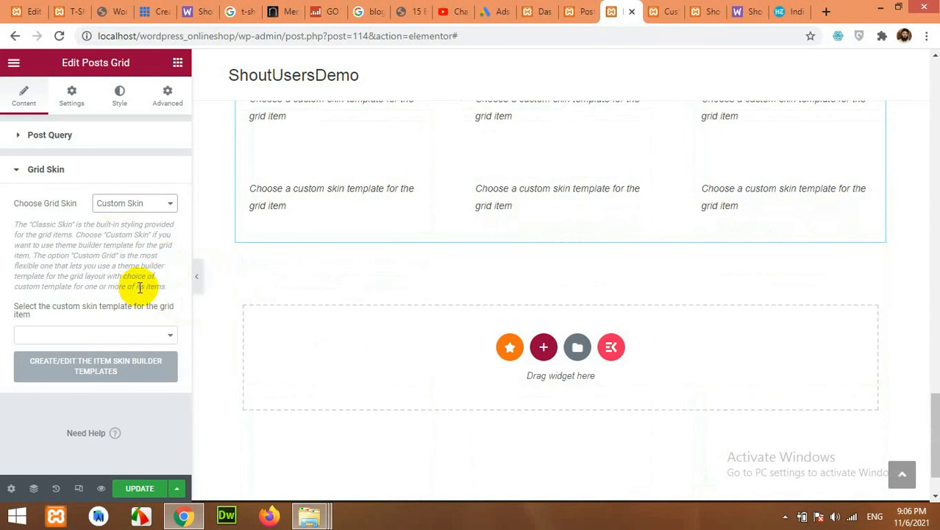
{"action": "left_click", "coordinate": [124, 203]}
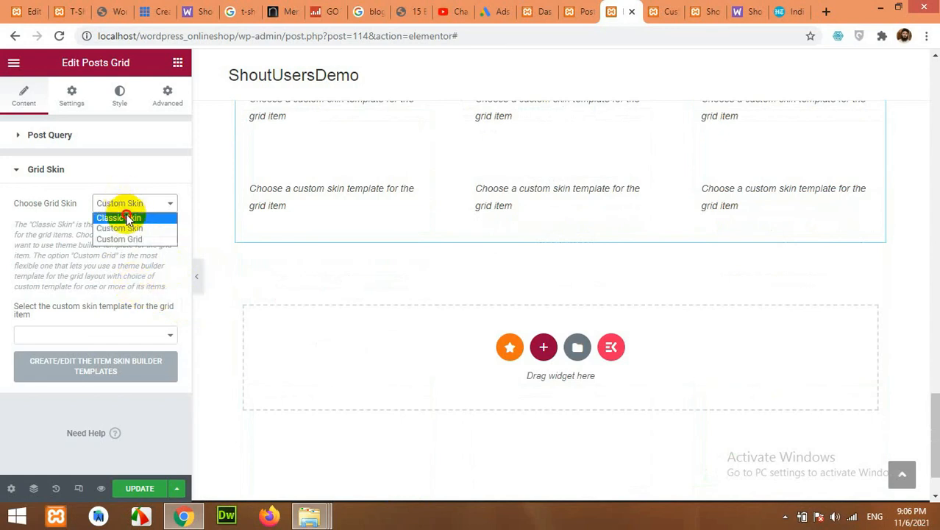
{"action": "left_click", "coordinate": [126, 217]}
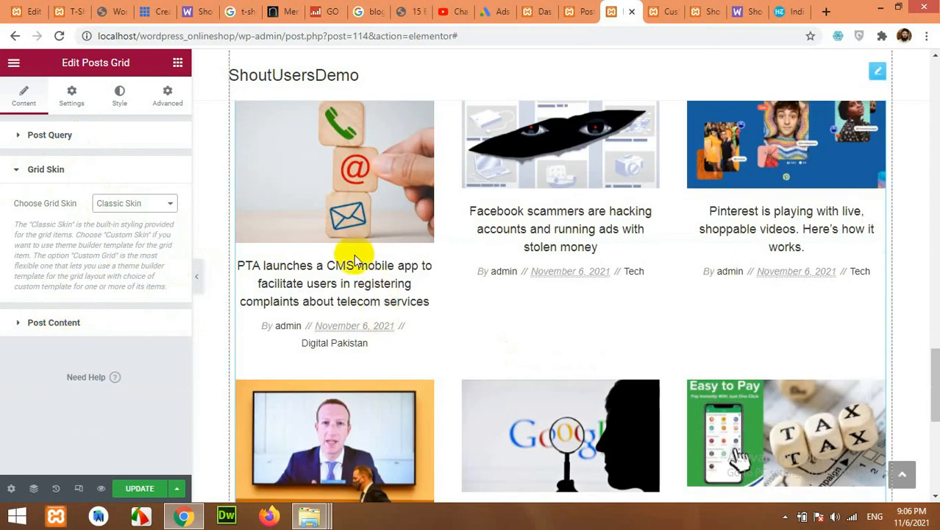
Step: Look through the posts grid's general, gutter and style options, including the Grid Thumbnail styling
{"action": "left_click", "coordinate": [72, 94]}
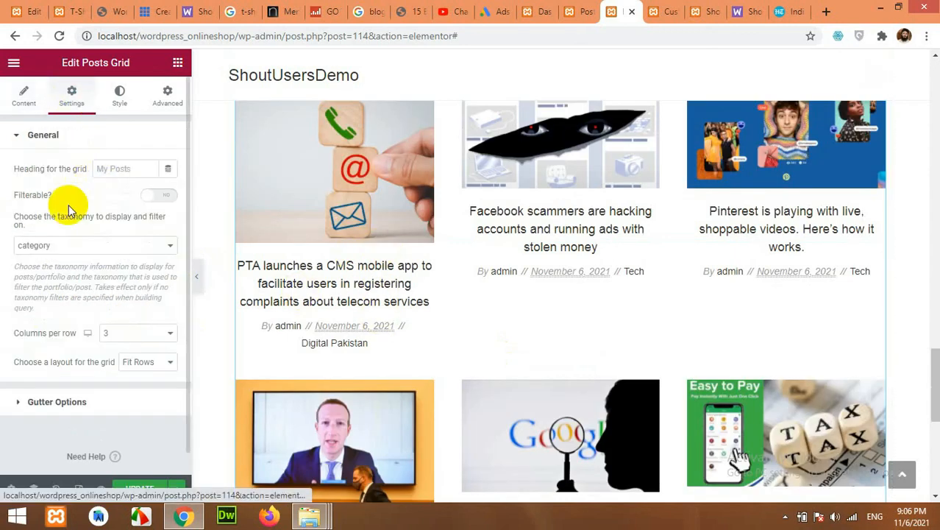
{"action": "scroll", "coordinate": [88, 268], "scroll_direction": "down", "scroll_amount": 1}
{"action": "left_click", "coordinate": [77, 379]}
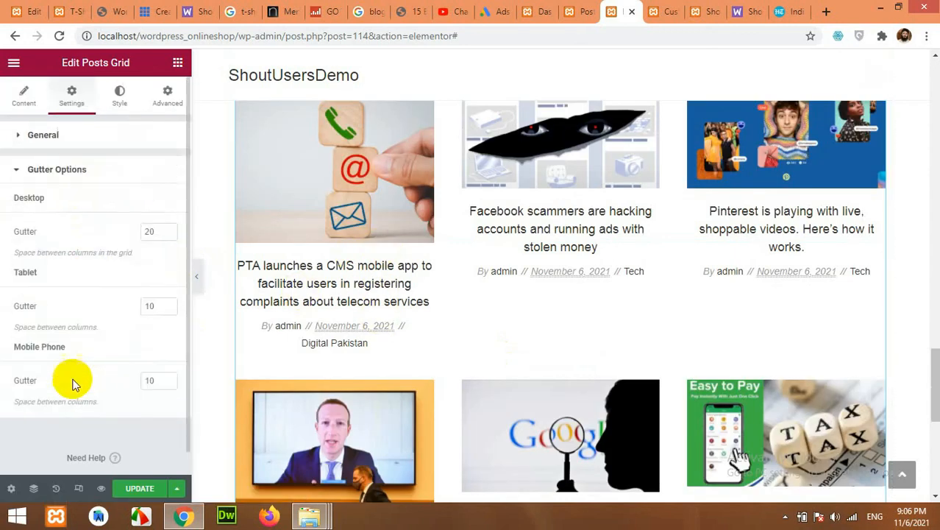
{"action": "left_click", "coordinate": [60, 165]}
{"action": "left_click", "coordinate": [61, 138]}
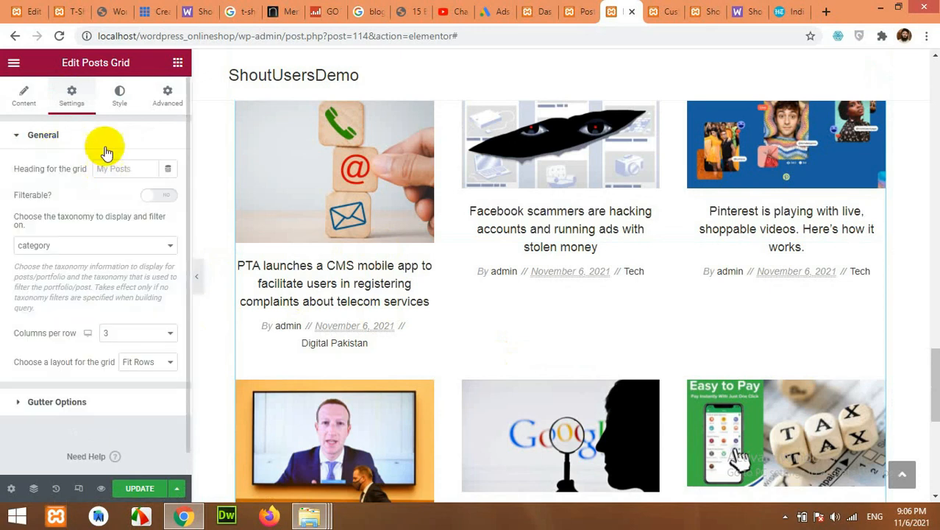
{"action": "left_click", "coordinate": [120, 92]}
{"action": "scroll", "coordinate": [137, 213], "scroll_direction": "down", "scroll_amount": 3}
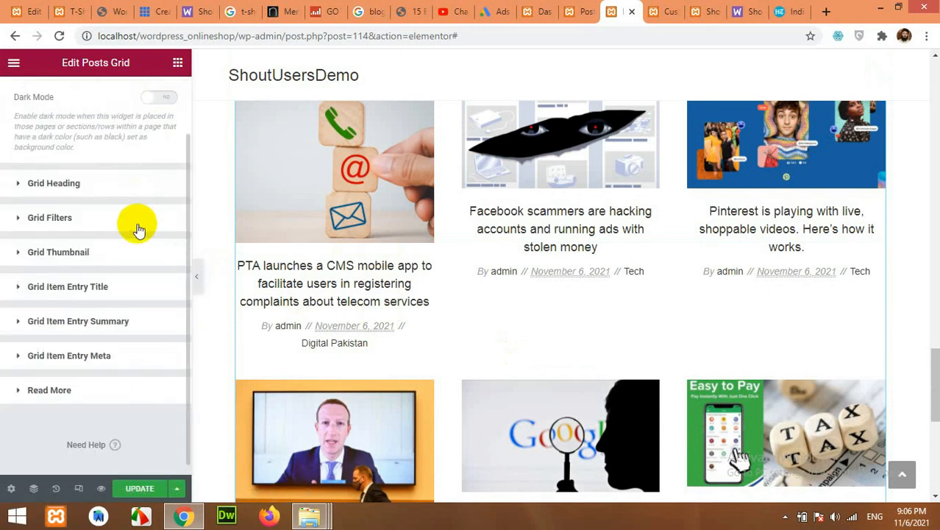
{"action": "left_click", "coordinate": [66, 251]}
{"action": "scroll", "coordinate": [65, 265], "scroll_direction": "down", "scroll_amount": 2}
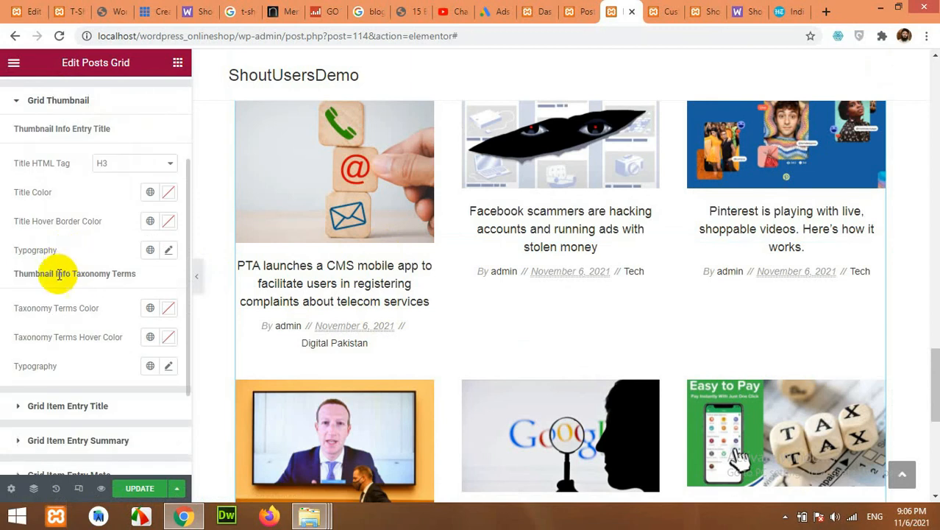
{"action": "scroll", "coordinate": [96, 265], "scroll_direction": "down", "scroll_amount": 2}
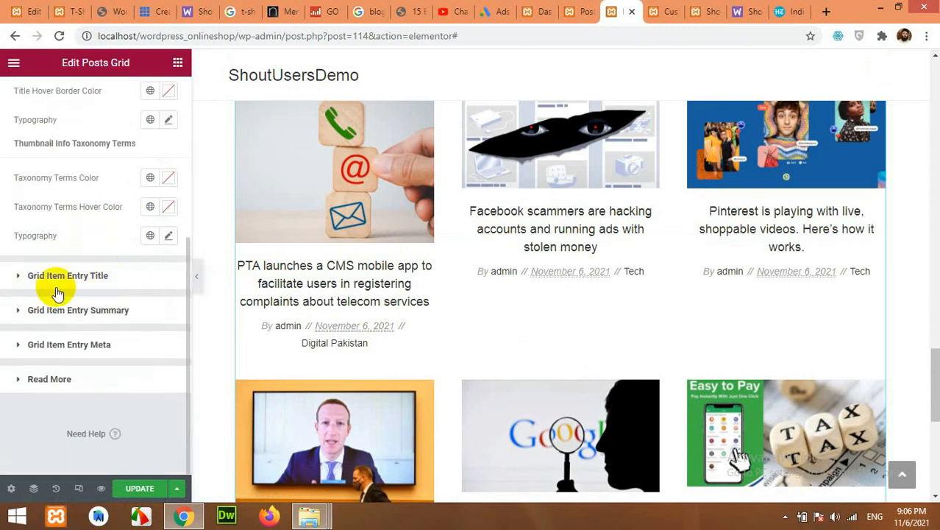
{"action": "scroll", "coordinate": [147, 342], "scroll_direction": "up", "scroll_amount": 3}
{"action": "scroll", "coordinate": [175, 344], "scroll_direction": "up", "scroll_amount": 2}
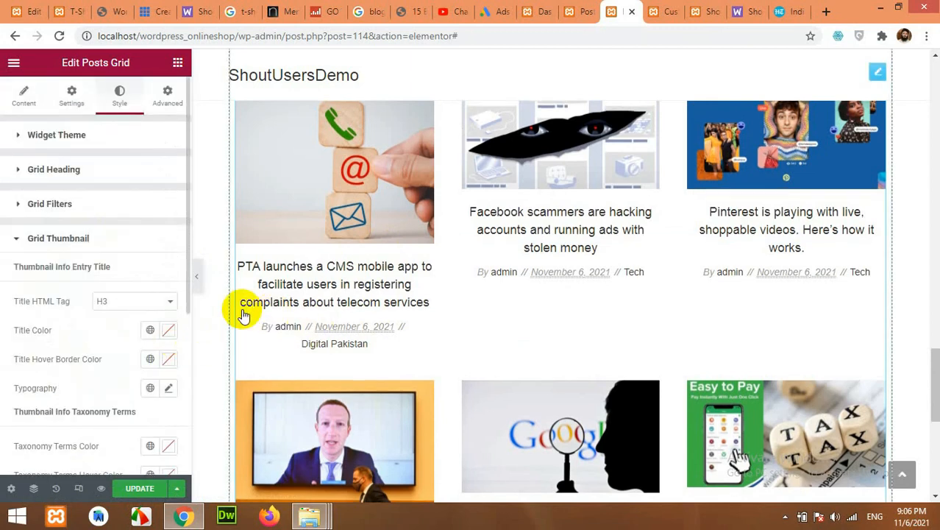
{"action": "scroll", "coordinate": [241, 309], "scroll_direction": "up", "scroll_amount": 3}
{"action": "scroll", "coordinate": [329, 312], "scroll_direction": "down", "scroll_amount": 4}
{"action": "scroll", "coordinate": [317, 324], "scroll_direction": "down", "scroll_amount": 2}
{"action": "scroll", "coordinate": [317, 325], "scroll_direction": "up", "scroll_amount": 2}
Step: Examine the Our News section on the reference T-Shirts site and close the developer tools there
{"action": "left_click", "coordinate": [58, 11]}
{"action": "scroll", "coordinate": [314, 251], "scroll_direction": "down", "scroll_amount": 5}
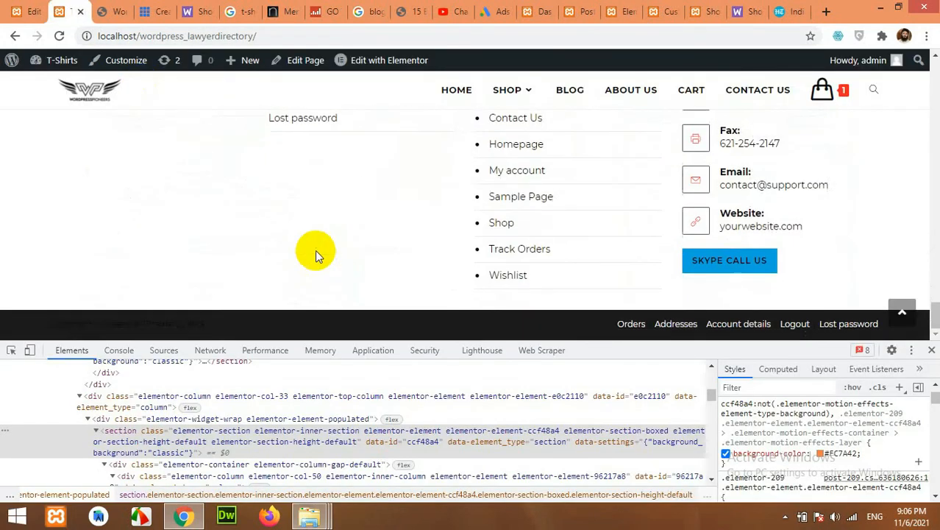
{"action": "scroll", "coordinate": [315, 251], "scroll_direction": "up", "scroll_amount": 3}
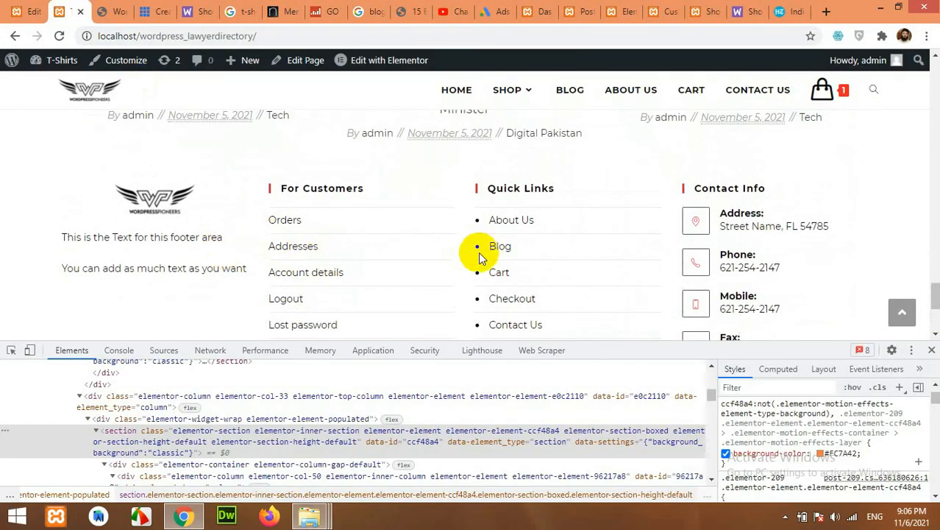
{"action": "scroll", "coordinate": [427, 252], "scroll_direction": "up", "scroll_amount": 1}
{"action": "scroll", "coordinate": [683, 301], "scroll_direction": "up", "scroll_amount": 2}
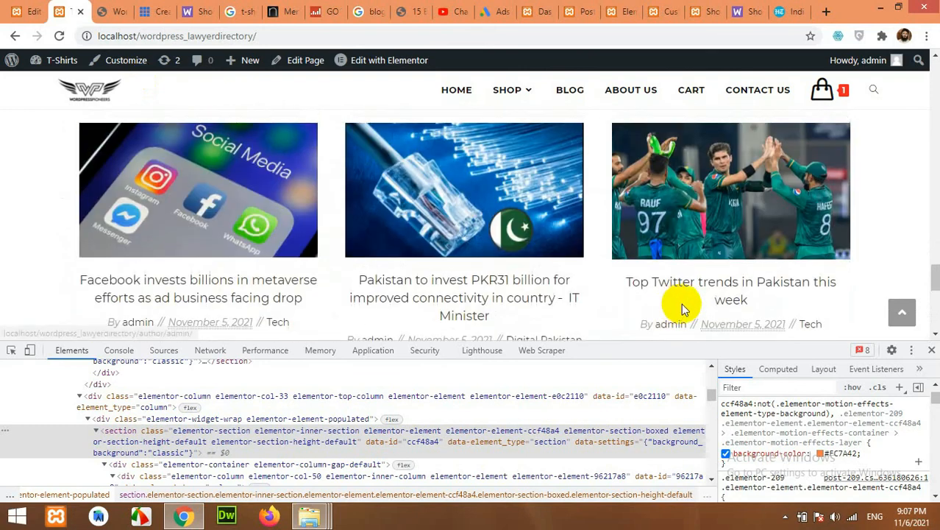
{"action": "left_click", "coordinate": [931, 349]}
{"action": "scroll", "coordinate": [897, 324], "scroll_direction": "up", "scroll_amount": 5}
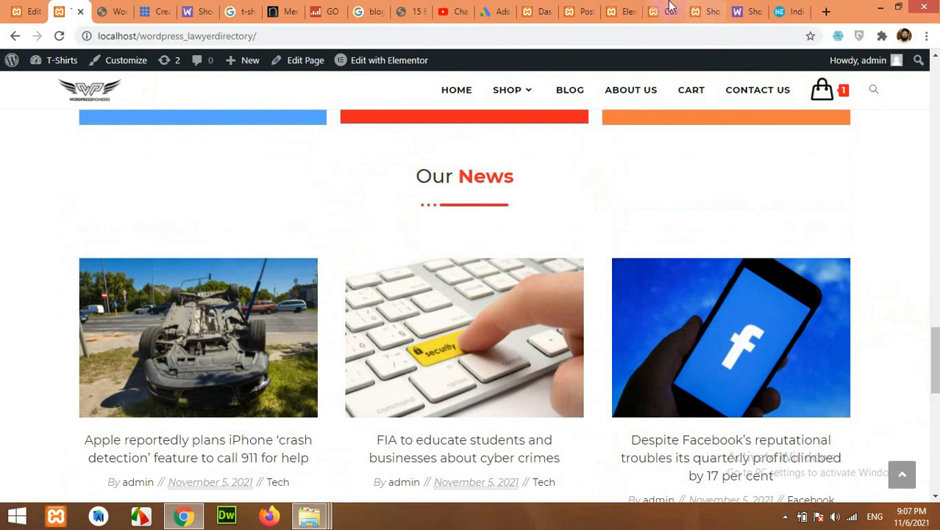
Step: Update the homepage in its Elementor editor and reload the live shop homepage
{"action": "left_click", "coordinate": [662, 6]}
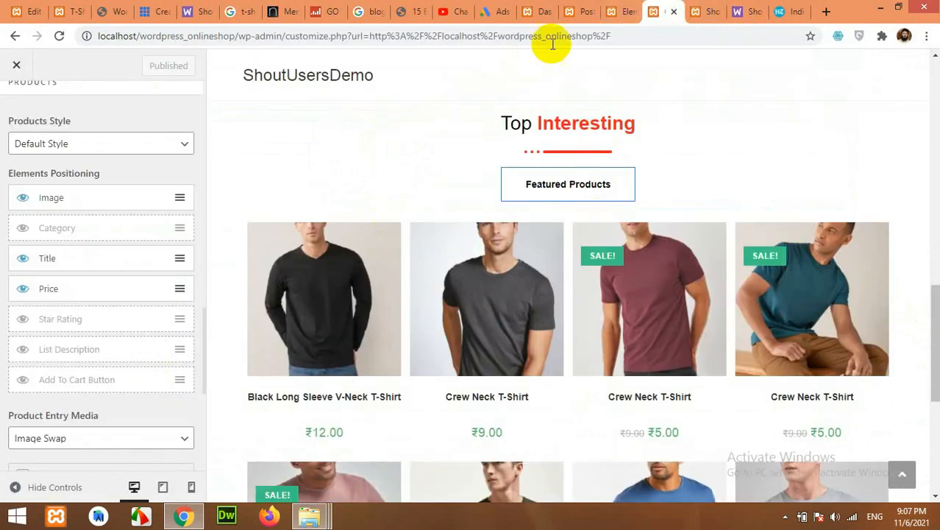
{"action": "left_click", "coordinate": [618, 11]}
{"action": "left_click", "coordinate": [143, 492]}
{"action": "scroll", "coordinate": [364, 336], "scroll_direction": "down", "scroll_amount": 5}
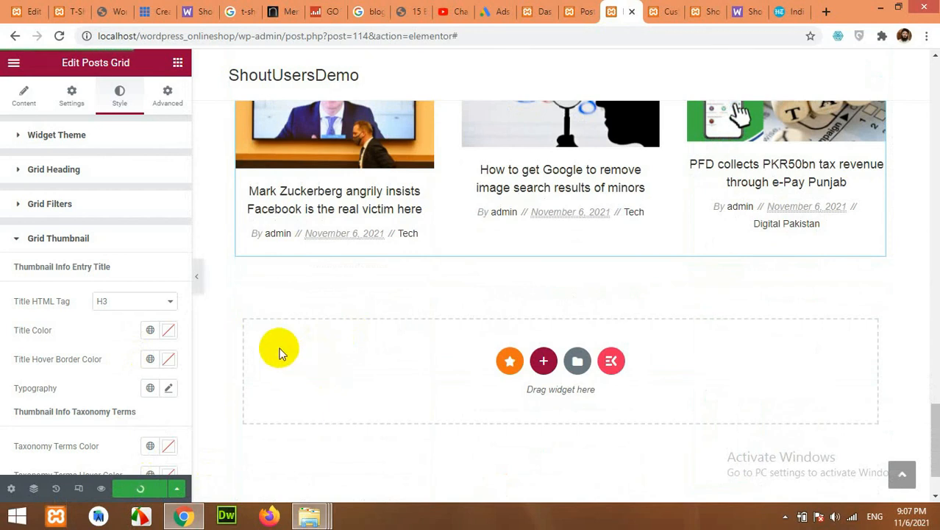
{"action": "left_click", "coordinate": [704, 11]}
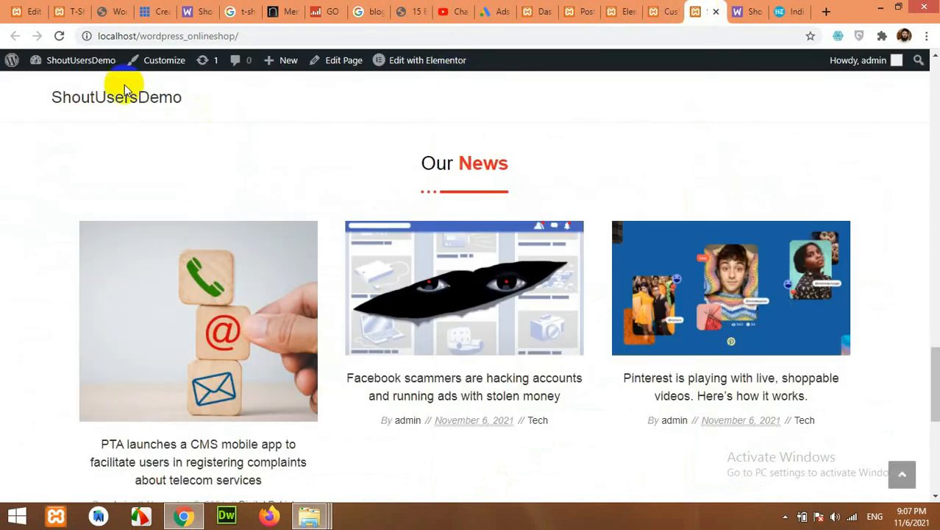
{"action": "scroll", "coordinate": [231, 138], "scroll_direction": "up", "scroll_amount": 10}
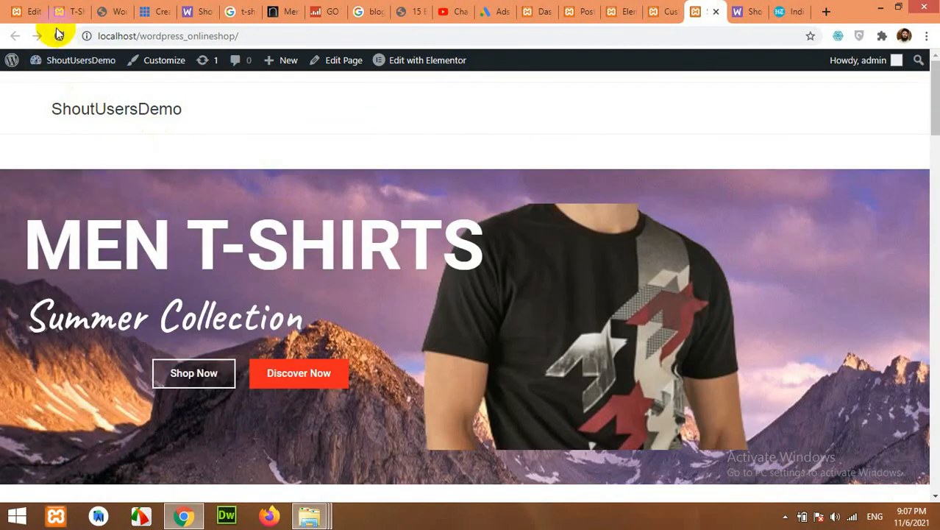
{"action": "left_click", "coordinate": [60, 36]}
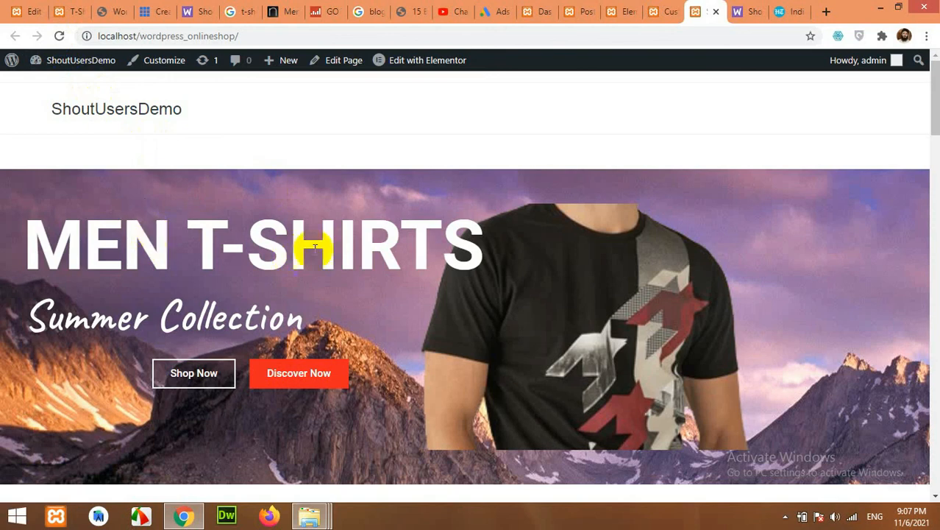
Step: Review the live homepage's banner, Featured Categories, Our Partners and Top Interesting sections
{"action": "scroll", "coordinate": [449, 308], "scroll_direction": "down", "scroll_amount": 4}
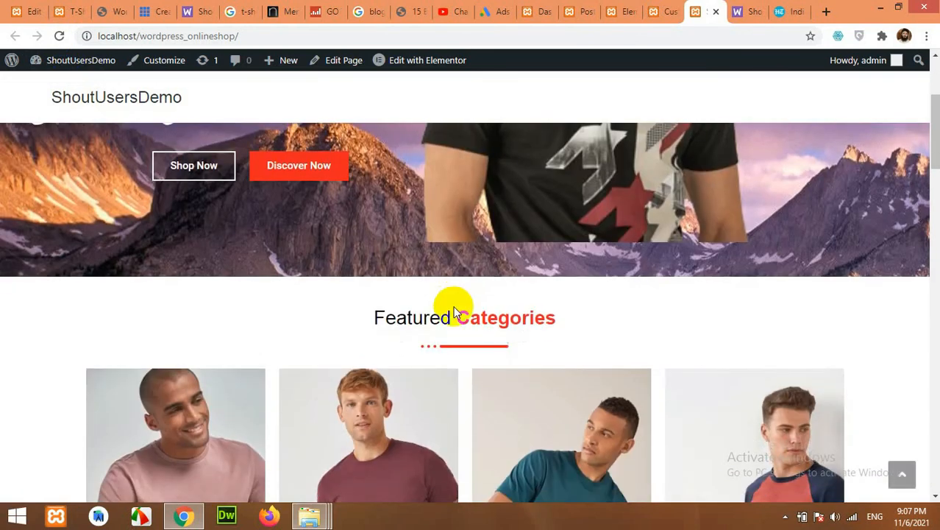
{"action": "scroll", "coordinate": [530, 295], "scroll_direction": "up", "scroll_amount": 3}
{"action": "scroll", "coordinate": [570, 281], "scroll_direction": "down", "scroll_amount": 3}
{"action": "scroll", "coordinate": [555, 286], "scroll_direction": "down", "scroll_amount": 4}
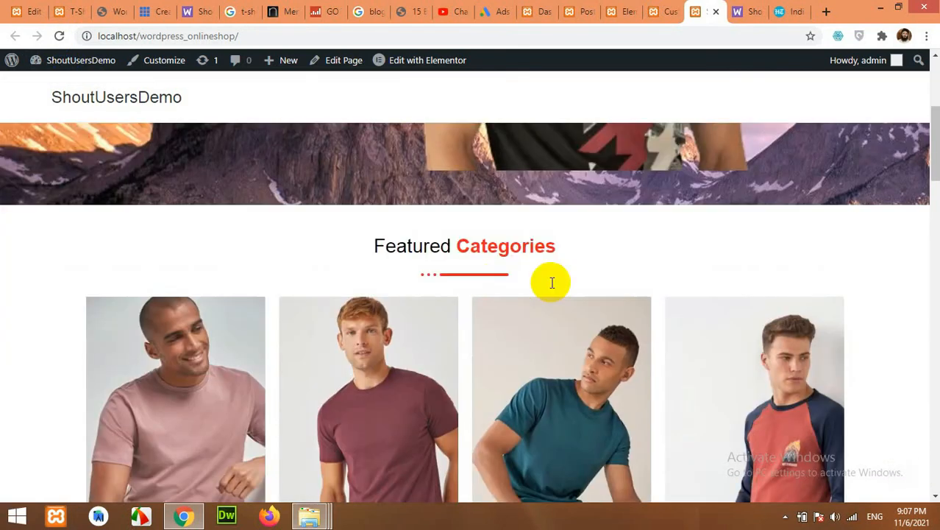
{"action": "scroll", "coordinate": [228, 283], "scroll_direction": "down", "scroll_amount": 2}
{"action": "scroll", "coordinate": [243, 287], "scroll_direction": "up", "scroll_amount": 2}
{"action": "scroll", "coordinate": [231, 280], "scroll_direction": "down", "scroll_amount": 2}
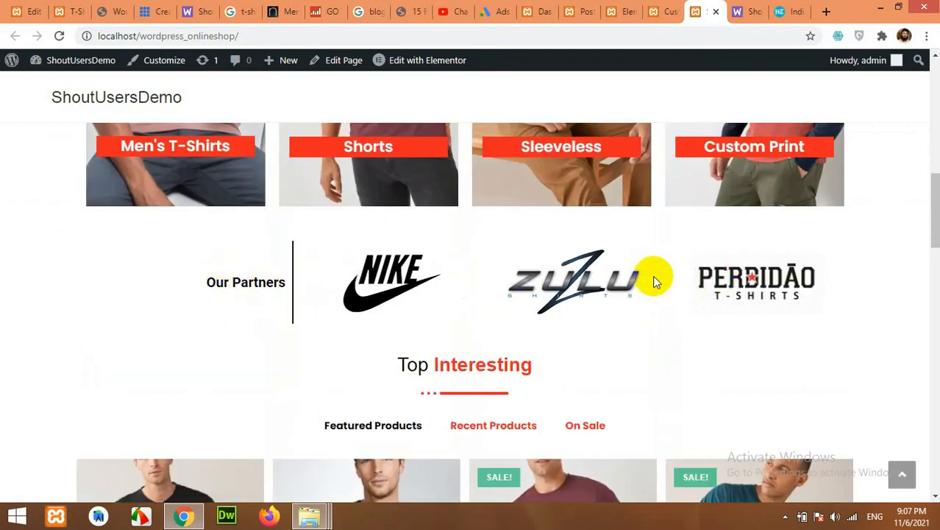
{"action": "scroll", "coordinate": [338, 241], "scroll_direction": "down", "scroll_amount": 2}
{"action": "scroll", "coordinate": [513, 248], "scroll_direction": "down", "scroll_amount": 1}
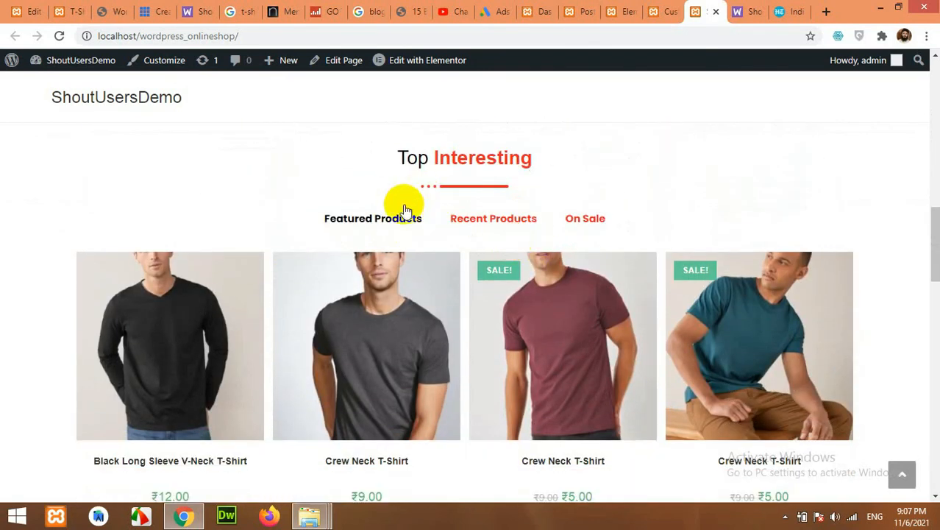
Step: Check the Recent Products, On Sale and Featured Products tabs, and review the service boxes and Our News posts further down
{"action": "left_click", "coordinate": [489, 220]}
{"action": "scroll", "coordinate": [504, 210], "scroll_direction": "down", "scroll_amount": 1}
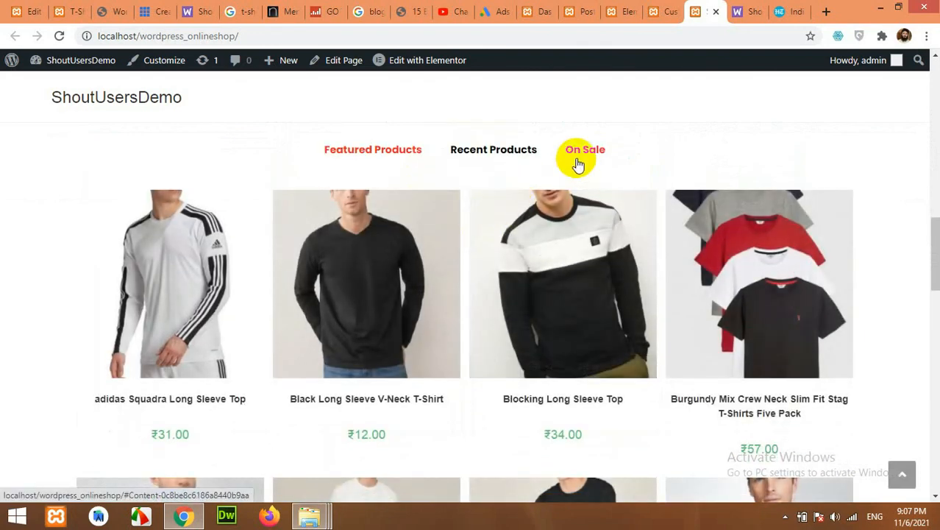
{"action": "left_click", "coordinate": [583, 154]}
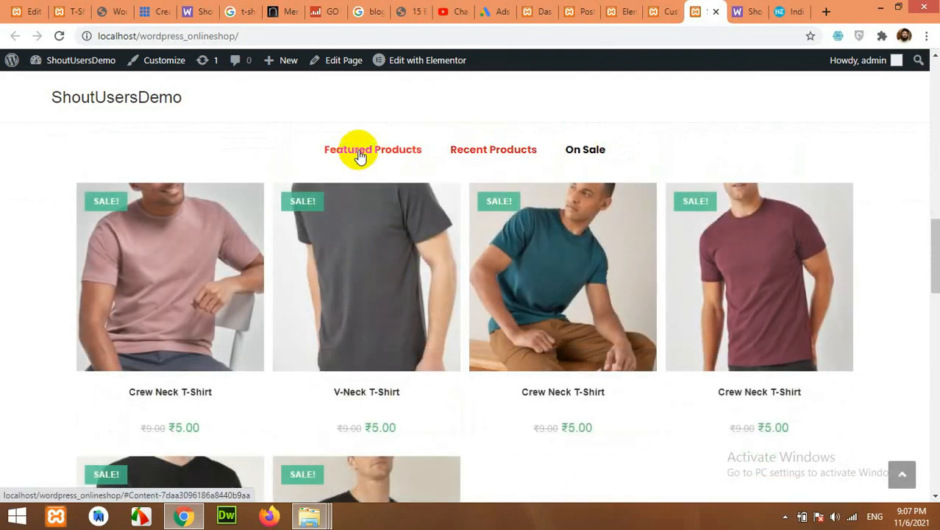
{"action": "left_click", "coordinate": [357, 152]}
{"action": "scroll", "coordinate": [546, 313], "scroll_direction": "down", "scroll_amount": 1}
{"action": "scroll", "coordinate": [544, 309], "scroll_direction": "down", "scroll_amount": 7}
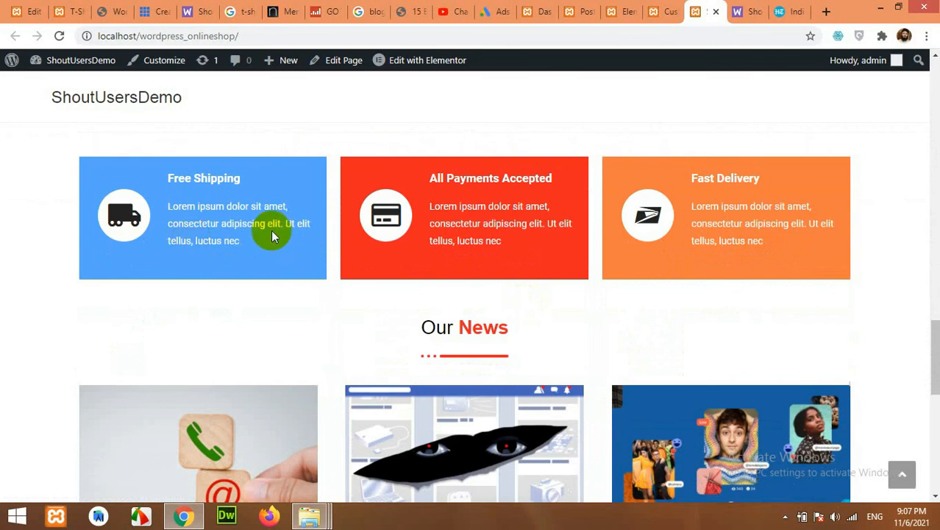
{"action": "scroll", "coordinate": [498, 243], "scroll_direction": "down", "scroll_amount": 7}
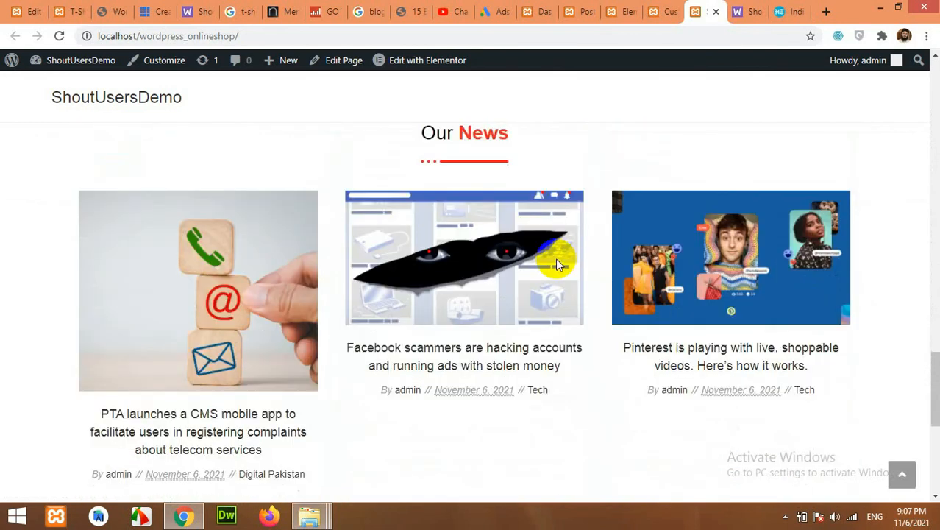
{"action": "scroll", "coordinate": [505, 243], "scroll_direction": "down", "scroll_amount": 2}
{"action": "scroll", "coordinate": [482, 308], "scroll_direction": "up", "scroll_amount": 15}
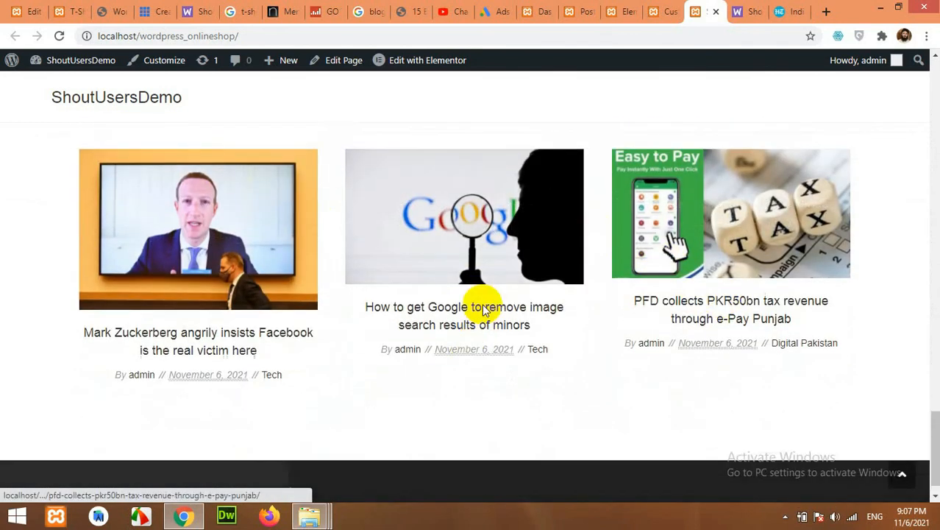